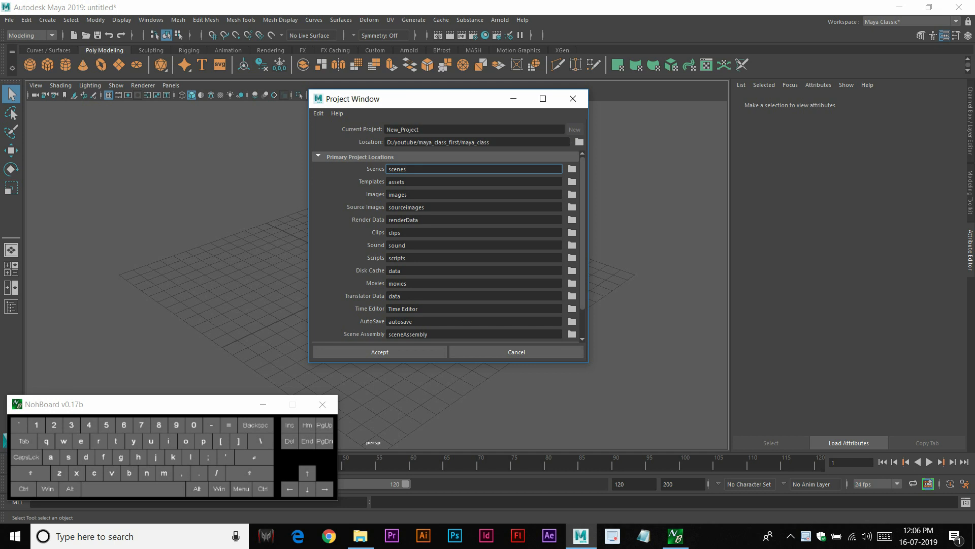
Create a project named Maya_class located in D:\youtube\maya_class_first\maya_class\New_Project, keeping the default folder names
{"action": "type", "text": "M"}
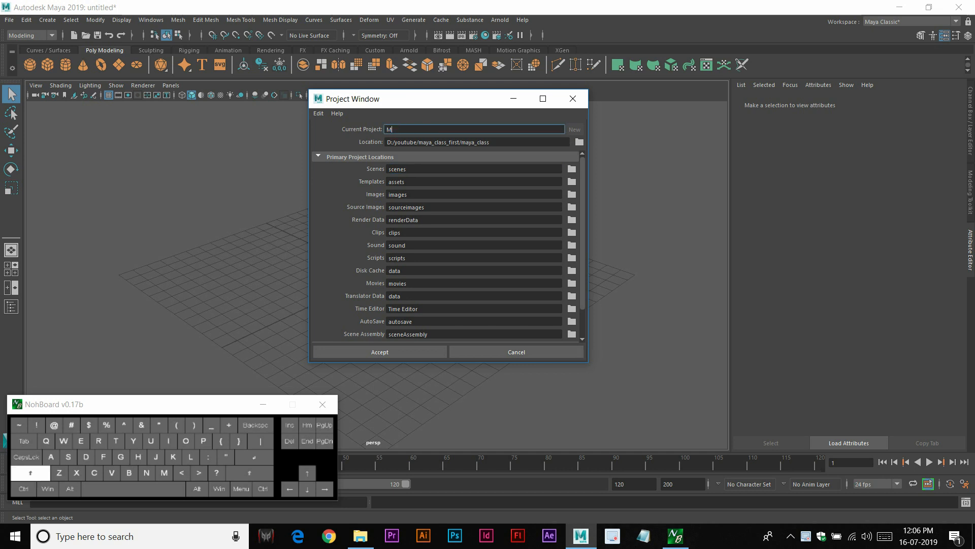
{"action": "type", "text": "aya_class"}
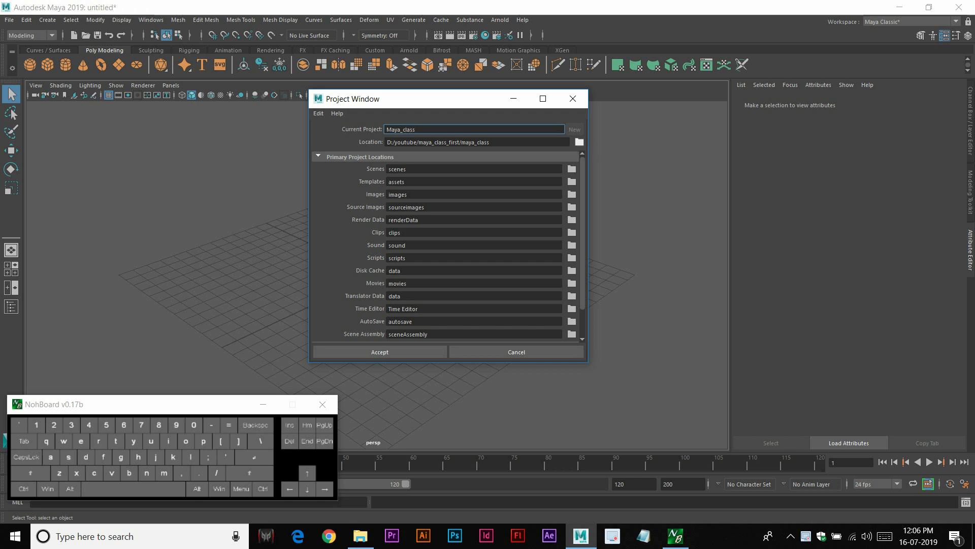
{"action": "left_click", "coordinate": [579, 141]}
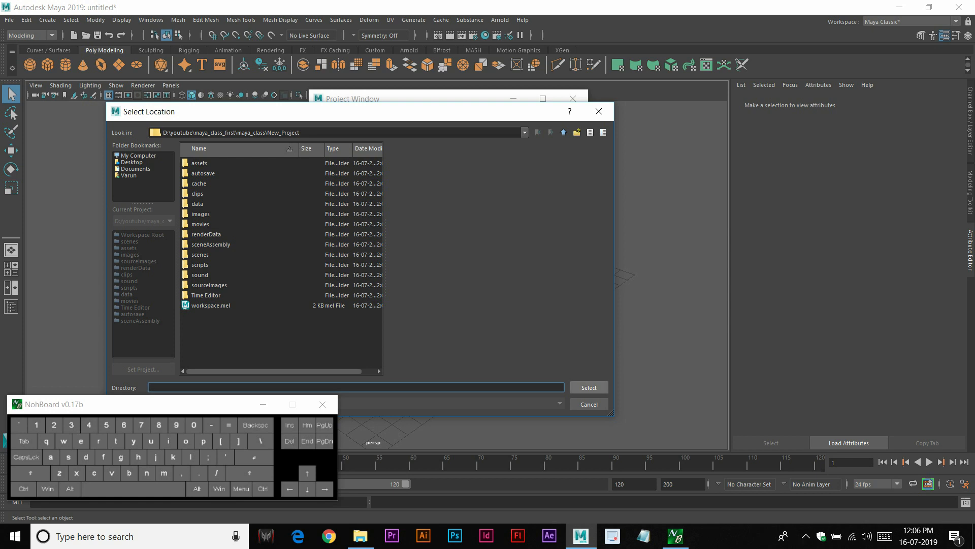
{"action": "left_click", "coordinate": [589, 388]}
{"action": "left_click", "coordinate": [381, 352]}
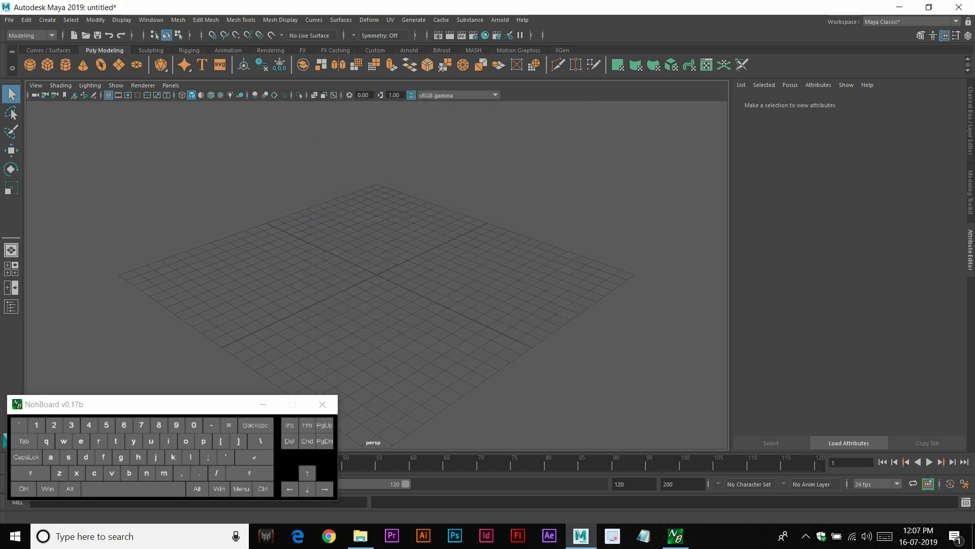
Set the active project to the folder D:\youtube\maya_class_first\maya_class\New_Project
{"action": "left_click", "coordinate": [9, 19]}
{"action": "left_click", "coordinate": [41, 320]}
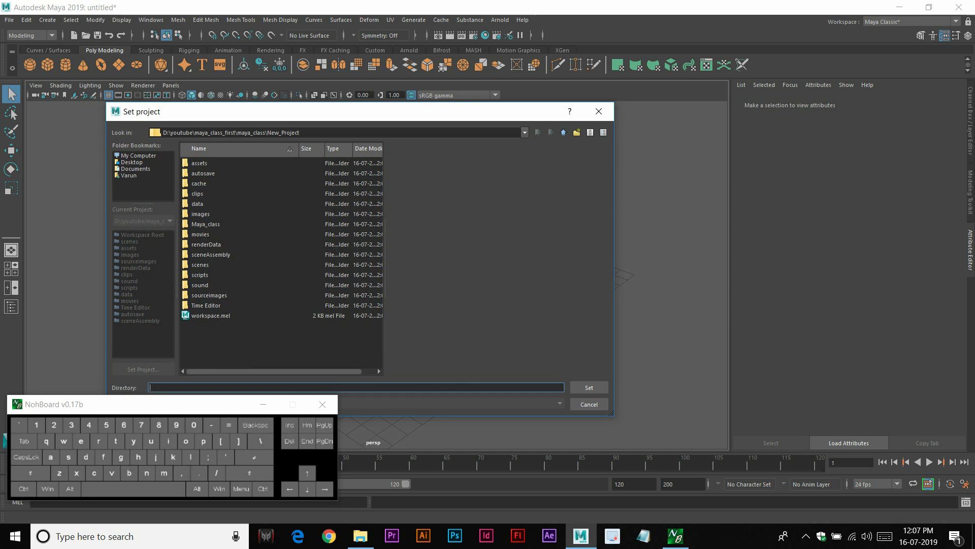
{"action": "left_click", "coordinate": [589, 387]}
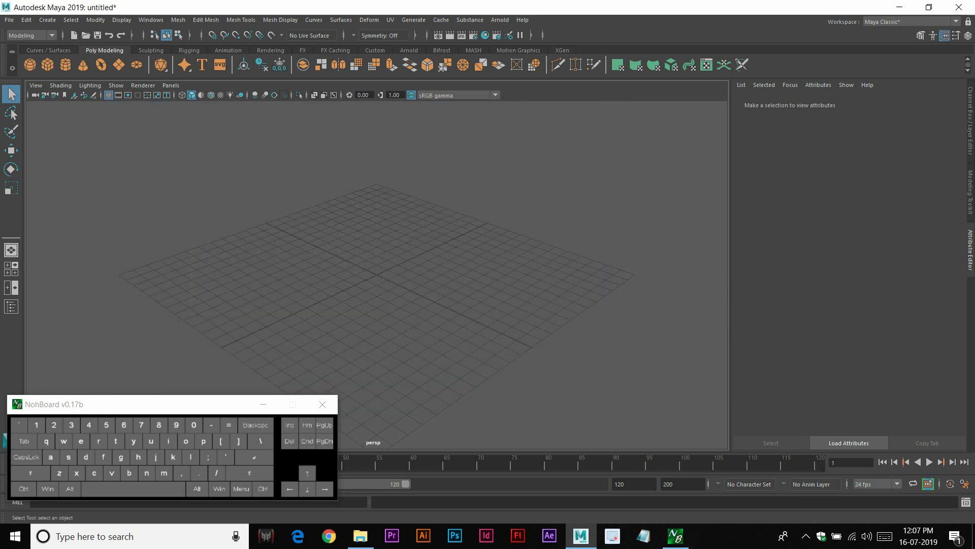
Choose the Modeling menu set
{"action": "right_click_drag", "start_coordinate": [437, 284], "coordinate": [335, 284], "text": "alt"}
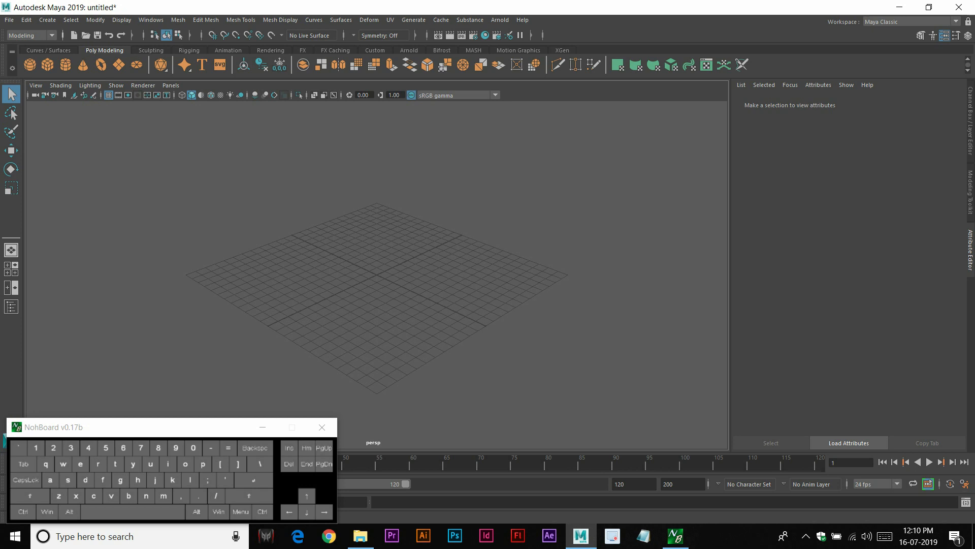
{"action": "left_click", "coordinate": [41, 35]}
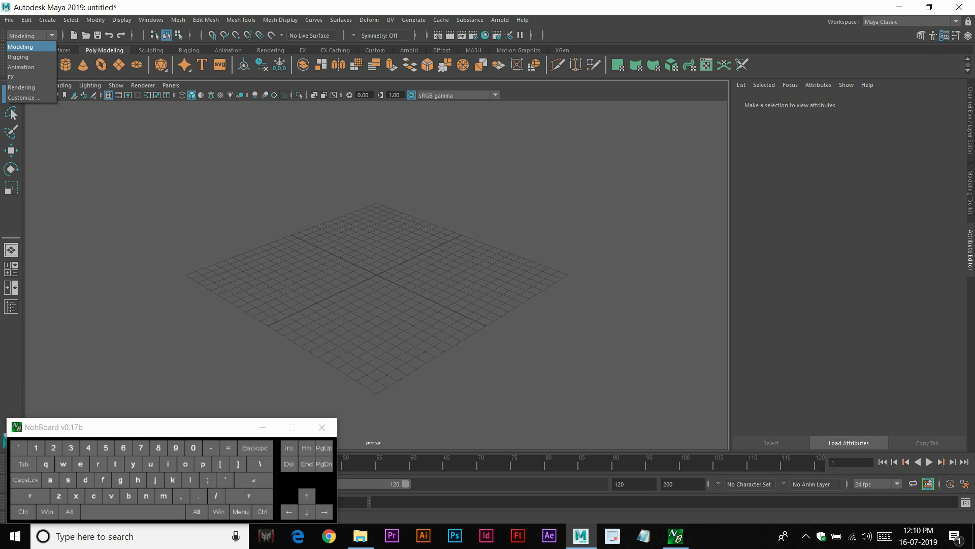
{"action": "left_click", "coordinate": [37, 46]}
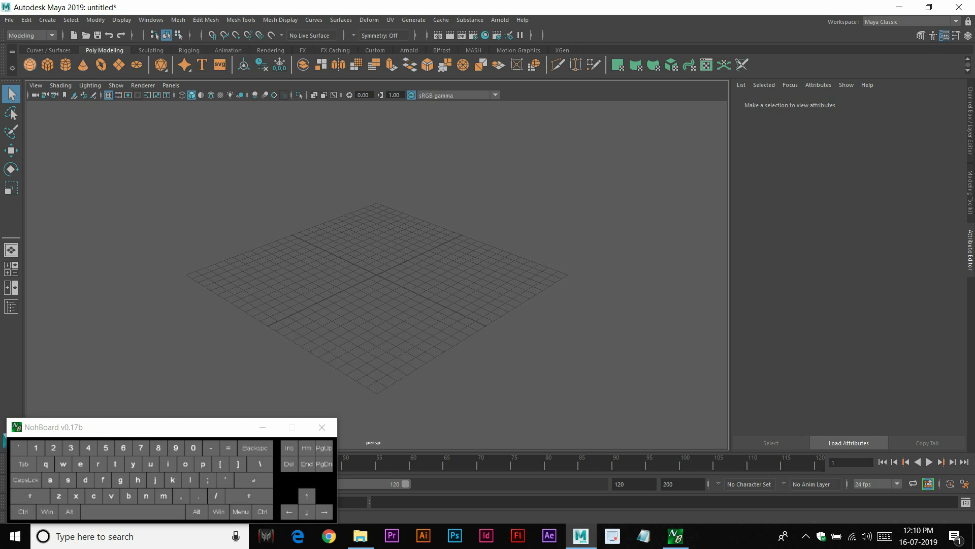
Create a polygon sphere, move it up and delete it, and do a trial creation and deletion of a polygon cube
{"action": "left_click", "coordinate": [30, 65]}
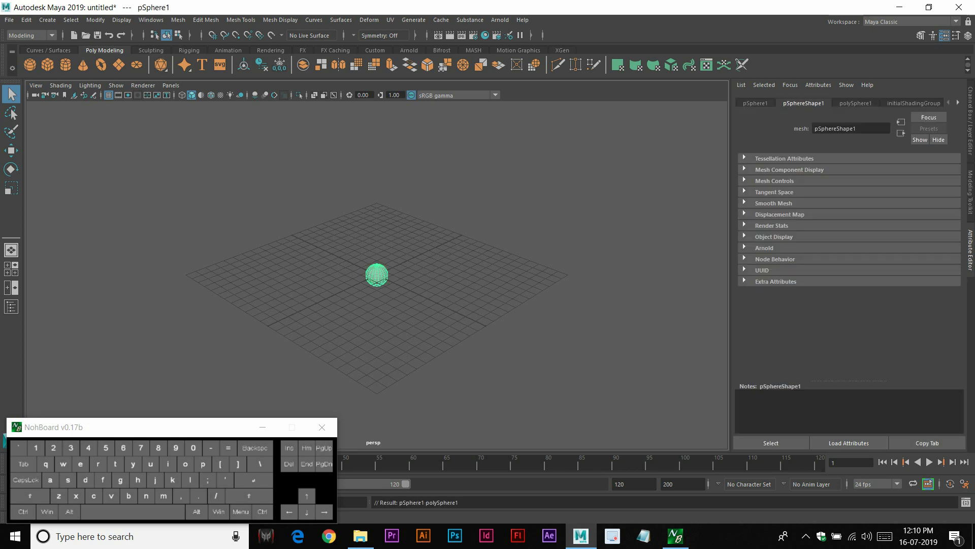
{"action": "key", "text": "w"}
{"action": "left_click_drag", "start_coordinate": [377, 187], "coordinate": [377, 157]}
{"action": "key", "text": "Delete"}
{"action": "left_click", "coordinate": [48, 65]}
{"action": "key", "text": "Delete"}
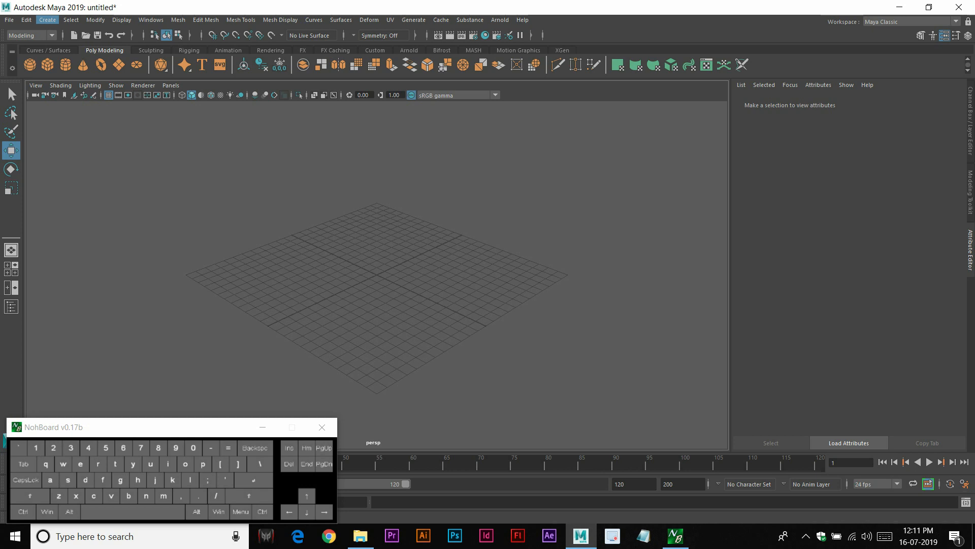
Create a Soccer Ball polygon primitive at the origin and scale it up uniformly
{"action": "left_click", "coordinate": [47, 20]}
{"action": "mouse_move", "coordinate": [69, 96]}
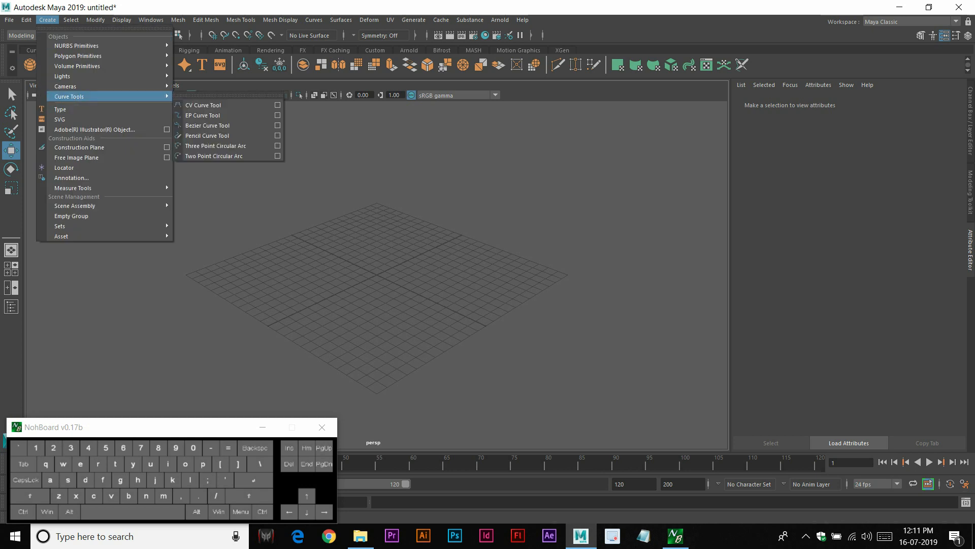
{"action": "mouse_move", "coordinate": [77, 56]}
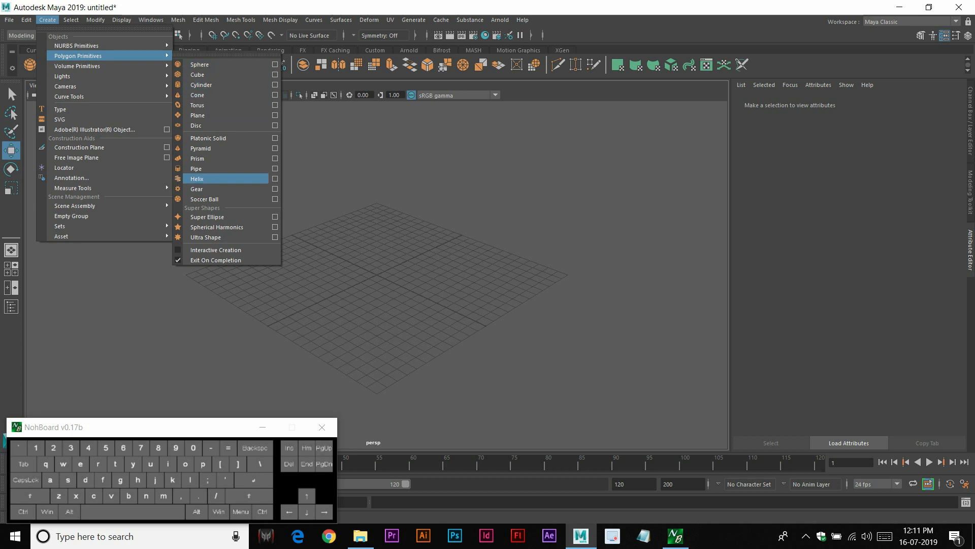
{"action": "left_click", "coordinate": [205, 199]}
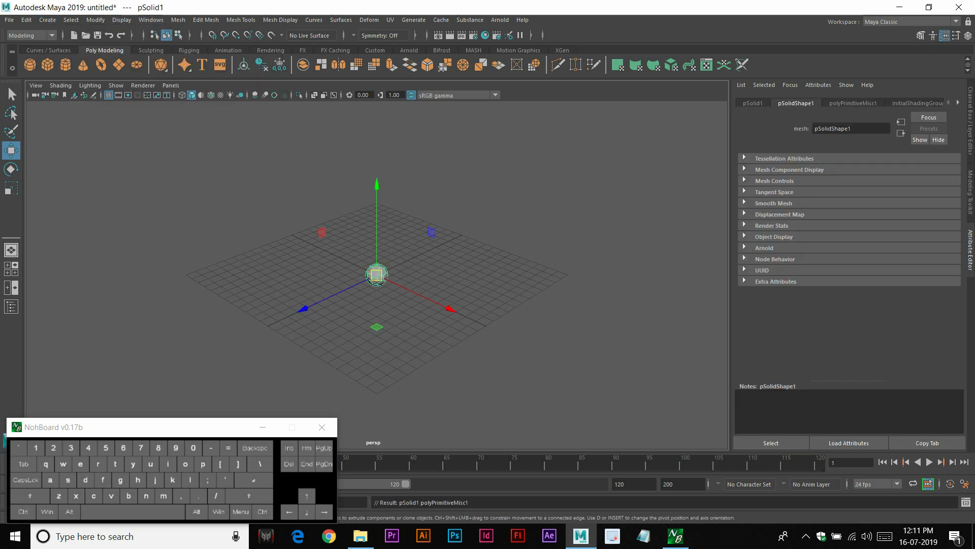
{"action": "key", "text": "r"}
{"action": "left_click_drag", "start_coordinate": [377, 275], "coordinate": [458, 267]}
Check the scaled soccer ball from another angle and delete it
{"action": "left_click", "coordinate": [508, 219]}
{"action": "scroll", "coordinate": [377, 275], "scroll_direction": "up", "scroll_amount": 4}
{"action": "left_click", "coordinate": [377, 269]}
{"action": "left_click", "coordinate": [508, 218]}
{"action": "left_click_drag", "start_coordinate": [498, 238], "coordinate": [409, 261], "text": "alt"}
{"action": "left_click", "coordinate": [401, 265]}
{"action": "key", "text": "Delete"}
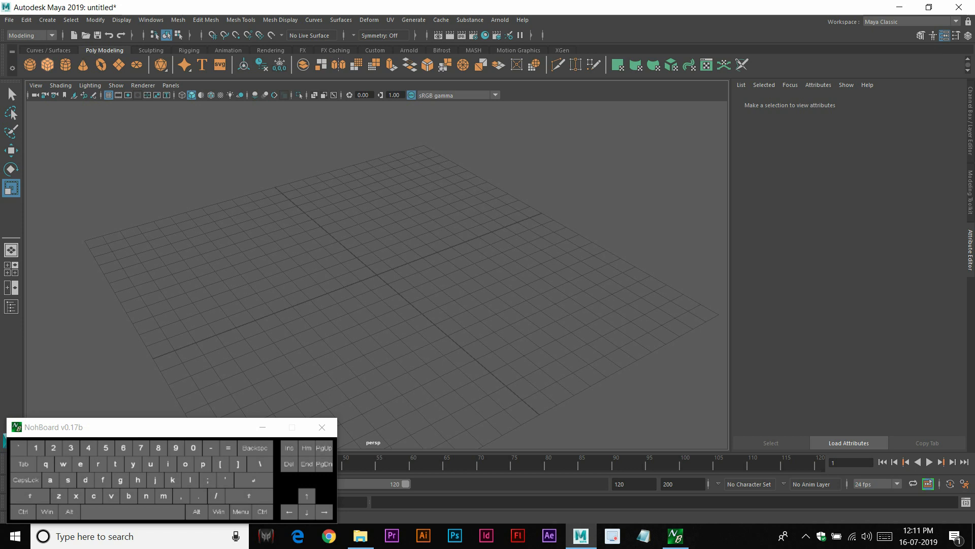
Create a polygon cube at the origin, scale it up uniformly and deselect it
{"action": "left_click", "coordinate": [47, 64]}
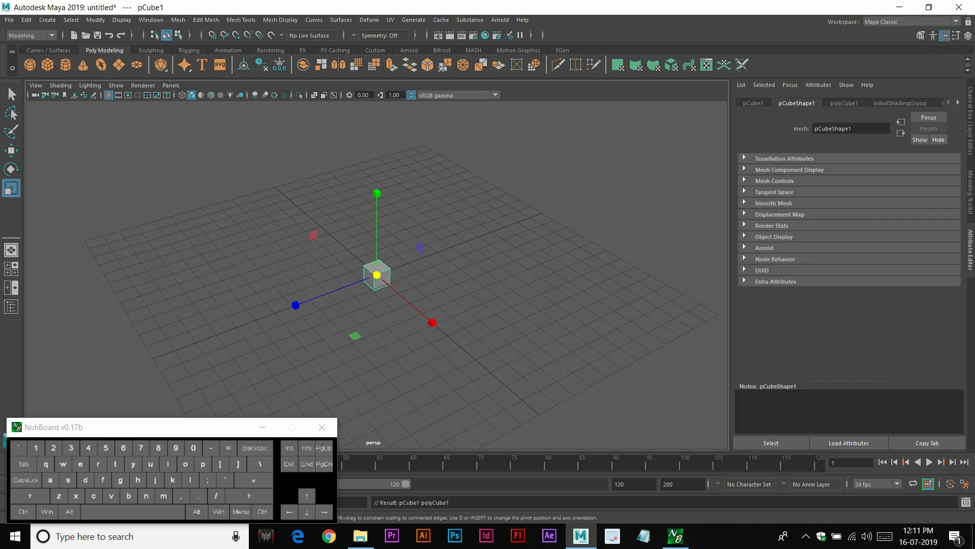
{"action": "key", "text": "r"}
{"action": "left_click_drag", "start_coordinate": [377, 275], "coordinate": [564, 226]}
{"action": "left_click", "coordinate": [564, 275]}
{"action": "left_click", "coordinate": [406, 265]}
{"action": "left_click_drag", "start_coordinate": [407, 264], "coordinate": [447, 287], "text": "alt"}
{"action": "left_click", "coordinate": [548, 213]}
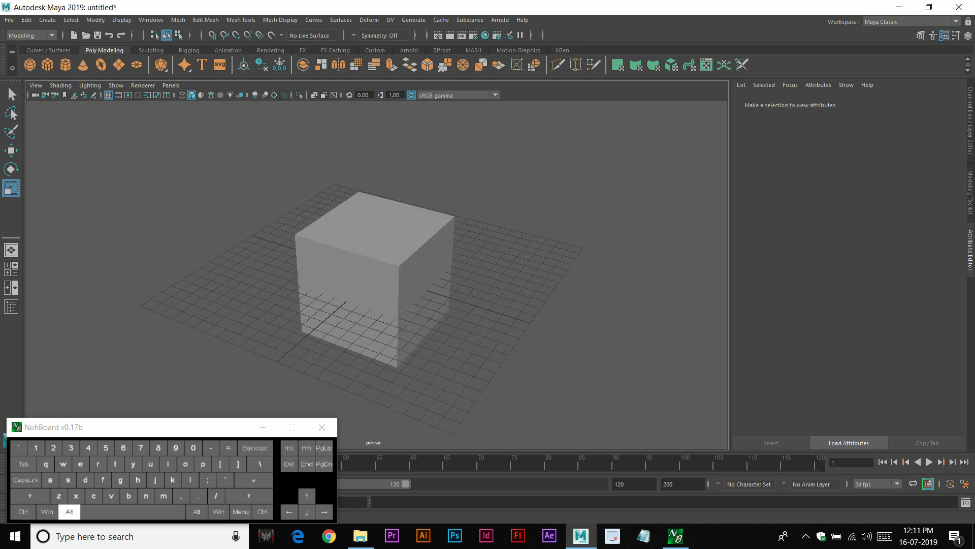
Examine the enlarged cube from several angles, ending with a straight-on side view
{"action": "scroll", "coordinate": [377, 275], "scroll_direction": "up", "scroll_amount": 3, "text": "alt"}
{"action": "left_click_drag", "start_coordinate": [377, 275], "coordinate": [439, 277], "text": "alt"}
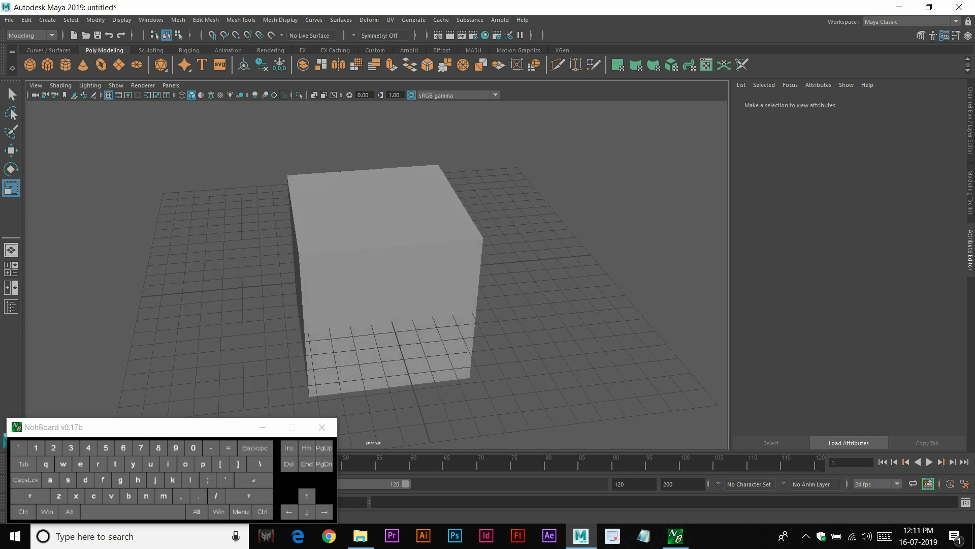
{"action": "left_click", "coordinate": [406, 265]}
{"action": "left_click", "coordinate": [549, 213]}
{"action": "left_click_drag", "start_coordinate": [549, 213], "coordinate": [563, 183], "text": "alt"}
{"action": "left_click", "coordinate": [416, 264]}
{"action": "left_click_drag", "start_coordinate": [416, 265], "coordinate": [355, 236], "text": "alt"}
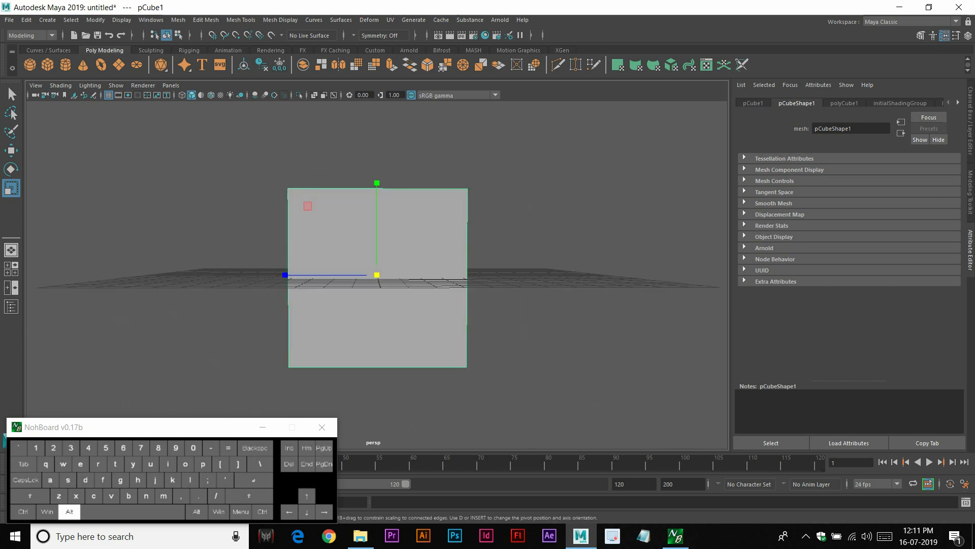
Insert an edge loop across the middle of the cube's top and front faces
{"action": "key", "text": "space"}
{"action": "key", "text": "space"}
{"action": "right_click_drag", "start_coordinate": [391, 228], "coordinate": [400, 285]}
{"action": "left_click", "coordinate": [404, 225]}
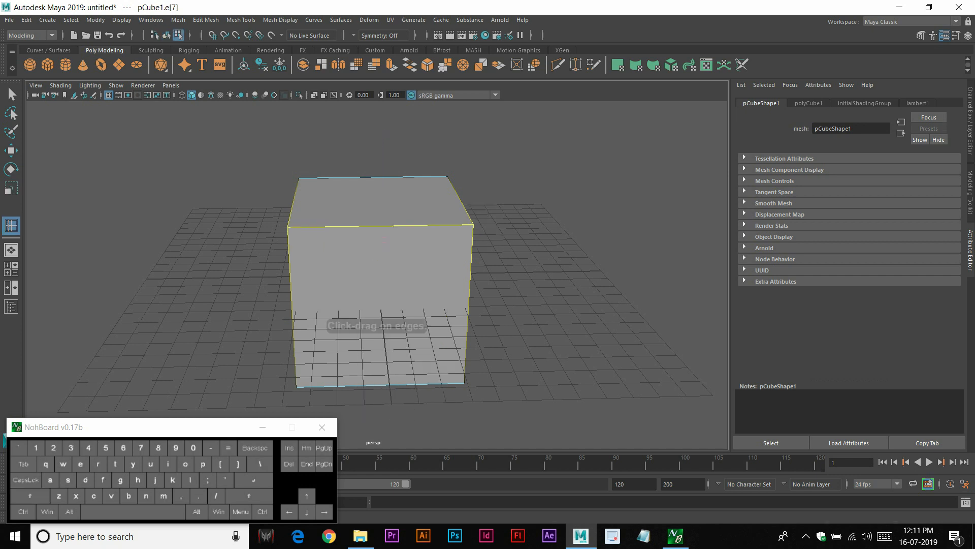
{"action": "left_click_drag", "start_coordinate": [377, 225], "coordinate": [375, 226]}
Raise the two middle vertices of the cube's top along Y into a roof ridge and return to object mode
{"action": "key", "text": "w"}
{"action": "right_click_drag", "start_coordinate": [396, 212], "coordinate": [355, 211]}
{"action": "left_click_drag", "start_coordinate": [338, 147], "coordinate": [403, 236]}
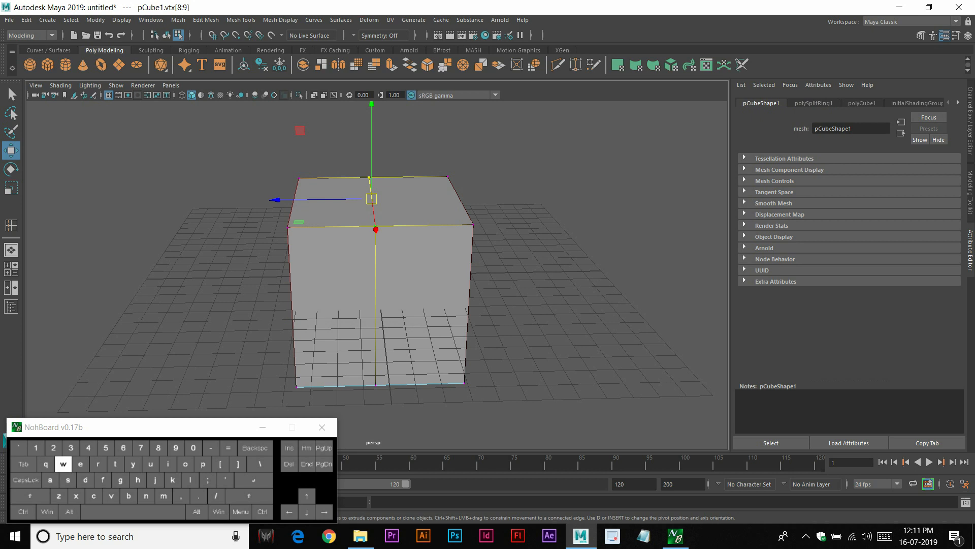
{"action": "key", "text": "b"}
{"action": "left_click_drag", "start_coordinate": [371, 157], "coordinate": [371, 105]}
{"action": "right_click_drag", "start_coordinate": [426, 169], "coordinate": [476, 153]}
{"action": "left_click", "coordinate": [500, 155]}
Check the roof-shaped cube from another angle and delete it
{"action": "mouse_move", "coordinate": [386, 254]}
{"action": "left_mouse_down", "text": "alt"}
{"action": "mouse_move", "coordinate": [447, 208]}
{"action": "mouse_move", "coordinate": [371, 249]}
{"action": "left_mouse_up", "text": "alt"}
{"action": "left_click", "coordinate": [432, 219]}
{"action": "left_click", "coordinate": [513, 193]}
{"action": "left_click", "coordinate": [312, 203]}
{"action": "key", "text": "Delete"}
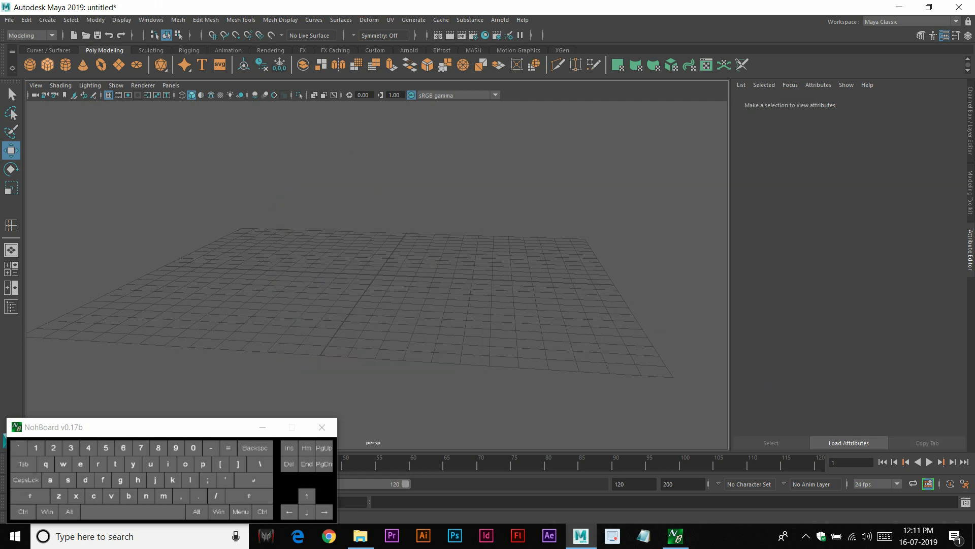
Create a new polygon cube at the origin, show it close up and keep it selected
{"action": "left_click", "coordinate": [48, 65]}
{"action": "left_click", "coordinate": [447, 193]}
{"action": "right_click_drag", "start_coordinate": [447, 203], "coordinate": [508, 203], "text": "alt"}
{"action": "left_click_drag", "start_coordinate": [407, 244], "coordinate": [468, 274], "text": "alt"}
{"action": "right_click_drag", "start_coordinate": [467, 274], "coordinate": [518, 275], "text": "alt"}
{"action": "left_click_drag", "start_coordinate": [518, 275], "coordinate": [467, 234], "text": "alt"}
{"action": "right_click_drag", "start_coordinate": [468, 234], "coordinate": [523, 233], "text": "alt"}
{"action": "left_click_drag", "start_coordinate": [472, 254], "coordinate": [498, 242], "text": "alt"}
{"action": "left_click", "coordinate": [393, 279]}
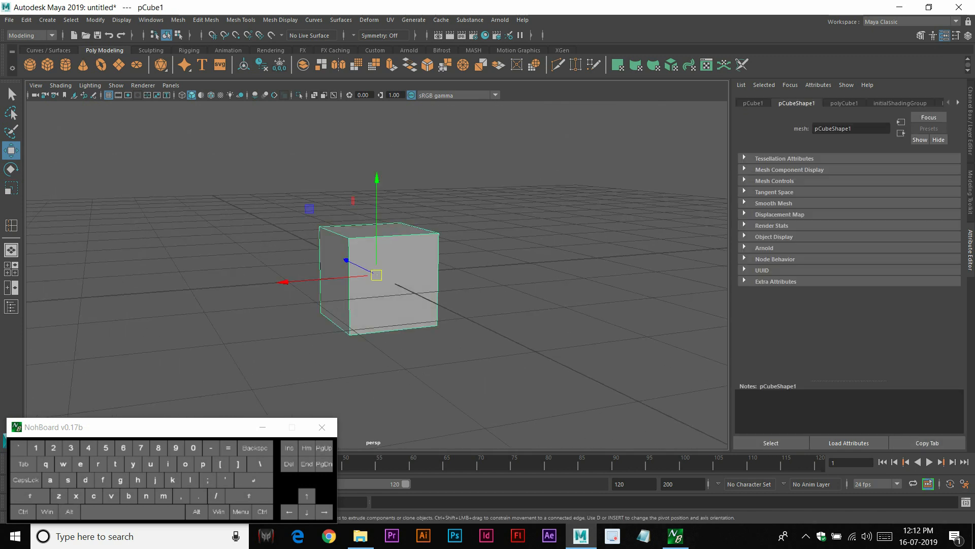
Switch the cube to vertex selection and select its top corner vertices one after another
{"action": "right_click", "coordinate": [368, 241]}
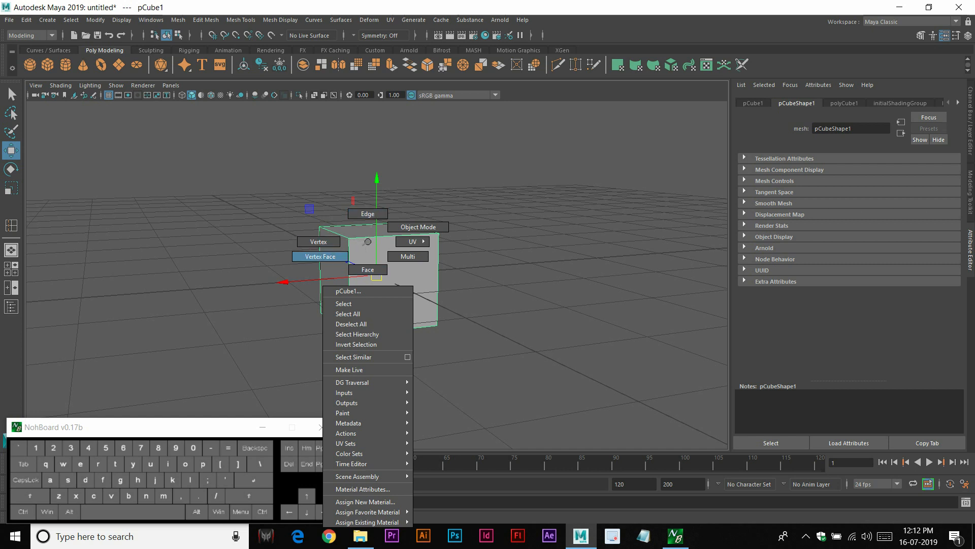
{"action": "mouse_move", "coordinate": [368, 241]}
{"action": "right_mouse_down"}
{"action": "mouse_move", "coordinate": [325, 240]}
{"action": "mouse_move", "coordinate": [386, 242]}
{"action": "right_mouse_up"}
{"action": "left_click_drag", "start_coordinate": [386, 241], "coordinate": [415, 263], "text": "alt"}
{"action": "left_click", "coordinate": [316, 248]}
{"action": "left_click", "coordinate": [381, 282]}
{"action": "left_click", "coordinate": [443, 234]}
{"action": "left_click_drag", "start_coordinate": [522, 258], "coordinate": [588, 295]}
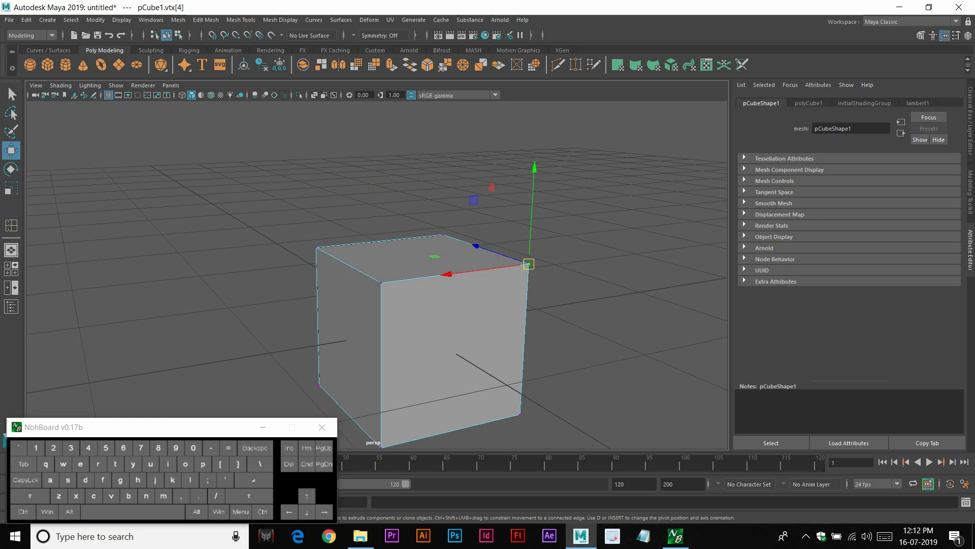
Switch the cube to edge selection and select its top edges one after another
{"action": "right_click_drag", "start_coordinate": [427, 257], "coordinate": [427, 235]}
{"action": "left_click", "coordinate": [437, 276]}
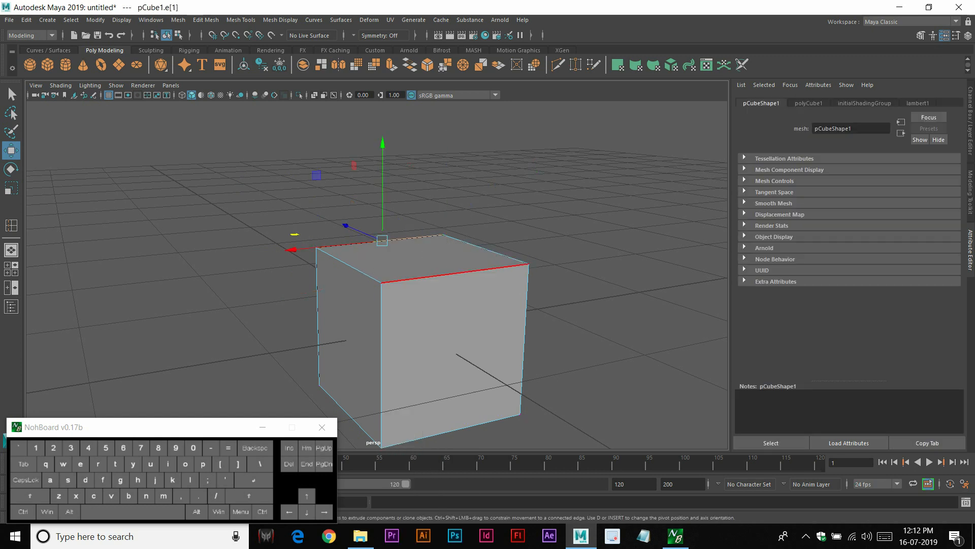
{"action": "left_click", "coordinate": [484, 249]}
{"action": "left_click", "coordinate": [349, 265]}
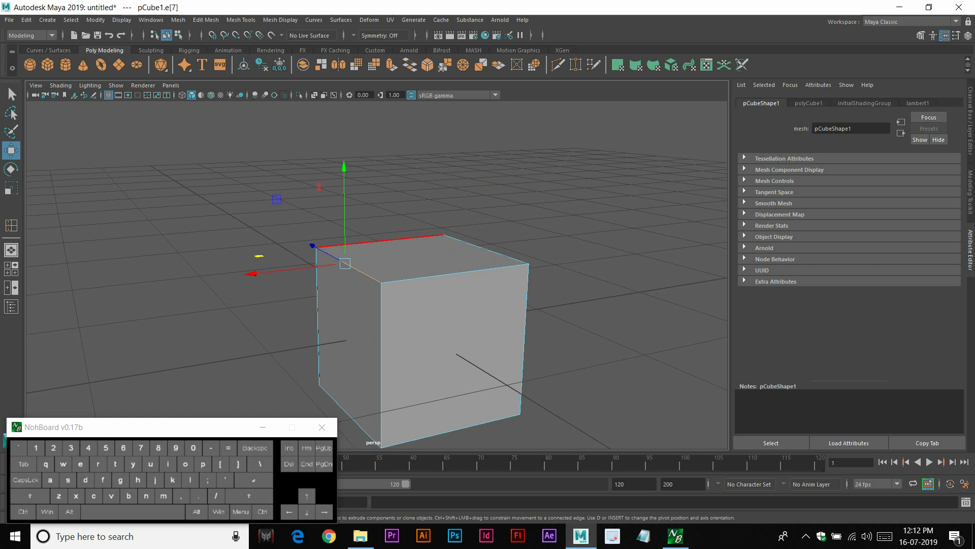
Switch to face selection, select a side face and the top face in turn, and return to object mode
{"action": "right_click_drag", "start_coordinate": [392, 257], "coordinate": [391, 283]}
{"action": "left_click", "coordinate": [350, 351]}
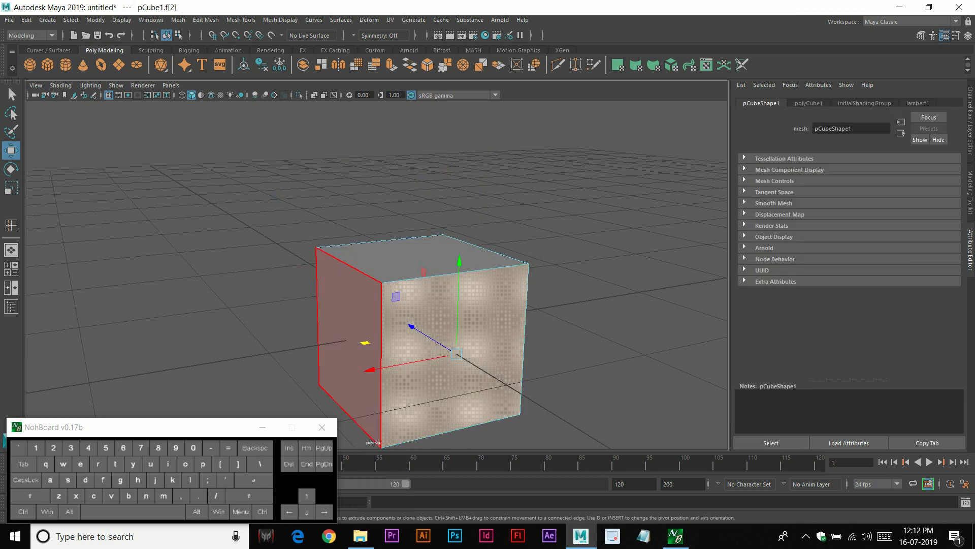
{"action": "left_click", "coordinate": [436, 249]}
{"action": "right_click_drag", "start_coordinate": [436, 245], "coordinate": [467, 229]}
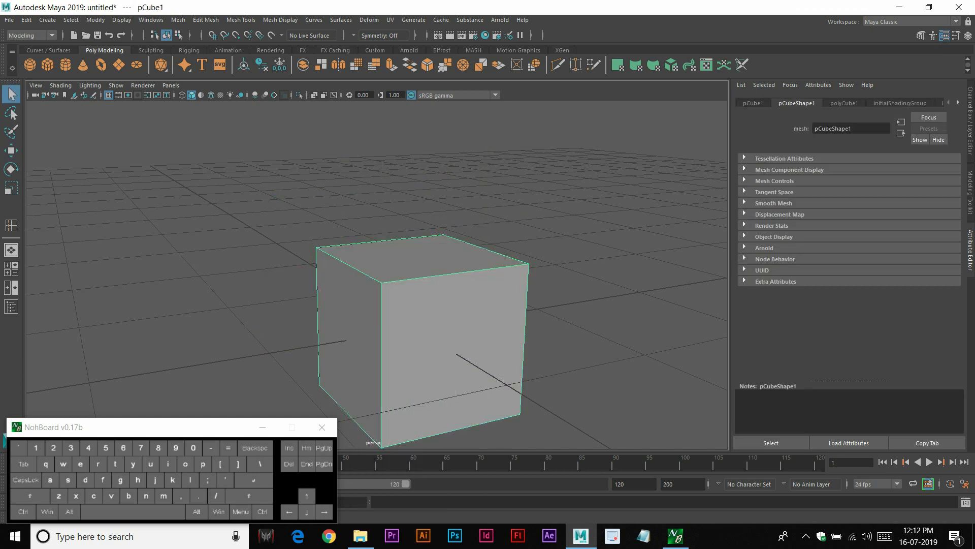
Try moving one top corner vertex of the cube outward along X and undo the move
{"action": "key", "text": "q"}
{"action": "right_click_drag", "start_coordinate": [425, 261], "coordinate": [374, 257]}
{"action": "left_click", "coordinate": [381, 282]}
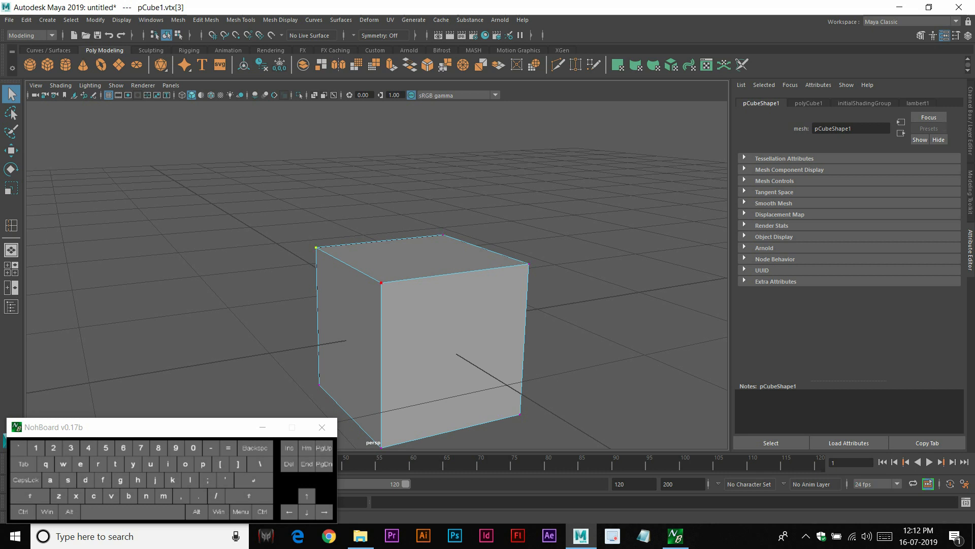
{"action": "key", "text": "w"}
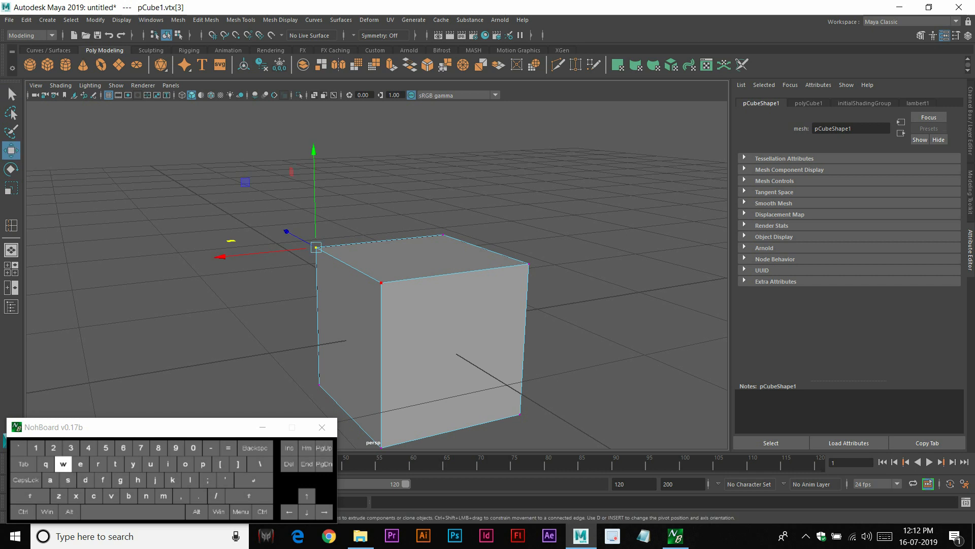
{"action": "left_click_drag", "start_coordinate": [221, 257], "coordinate": [167, 262]}
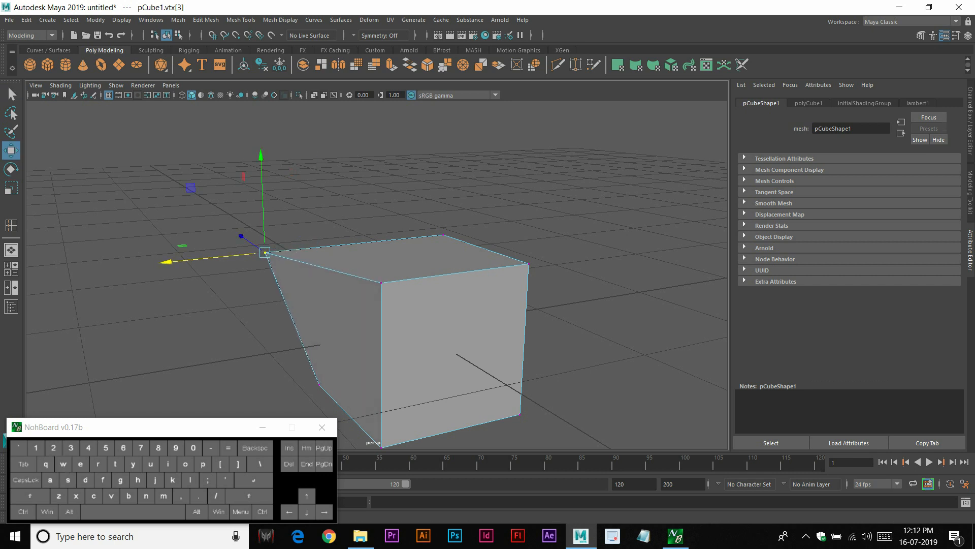
{"action": "key", "text": "ctrl"}
{"action": "key", "text": "ctrl+z"}
Move the rear top corner vertex of the cube outward along the Z axis
{"action": "left_click", "coordinate": [381, 282]}
{"action": "left_click_drag", "start_coordinate": [382, 285], "coordinate": [419, 325], "text": "alt"}
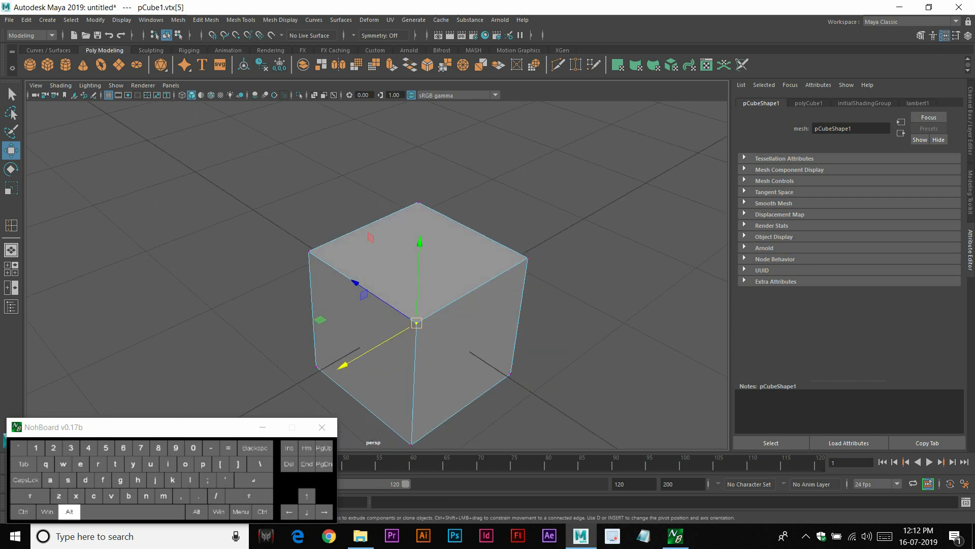
{"action": "left_click", "coordinate": [418, 202]}
{"action": "left_click_drag", "start_coordinate": [358, 171], "coordinate": [306, 146]}
Switch the cube to face selection, select its top face and raise it along the Y axis
{"action": "right_click_drag", "start_coordinate": [404, 236], "coordinate": [404, 265]}
{"action": "left_click", "coordinate": [404, 264]}
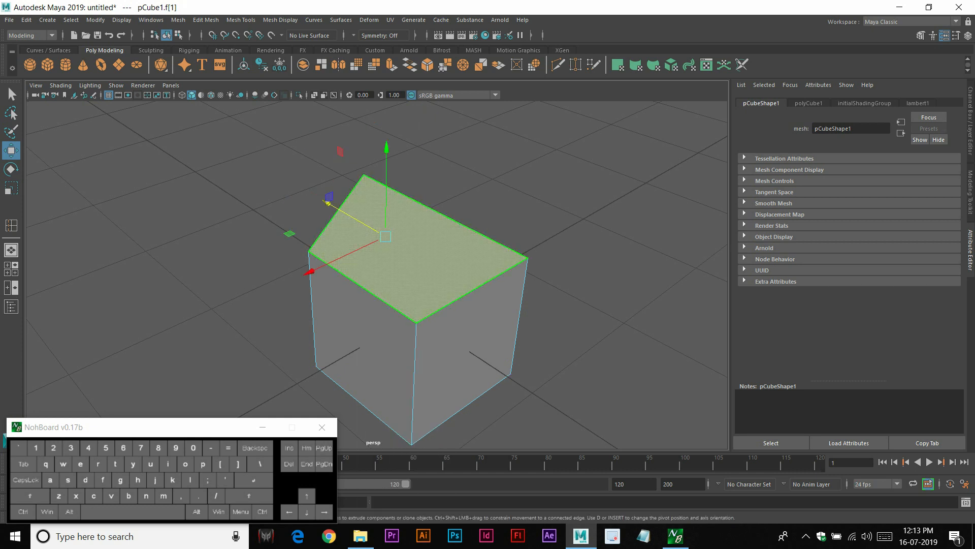
{"action": "left_click_drag", "start_coordinate": [405, 262], "coordinate": [358, 218], "text": "alt"}
{"action": "right_click", "coordinate": [434, 248]}
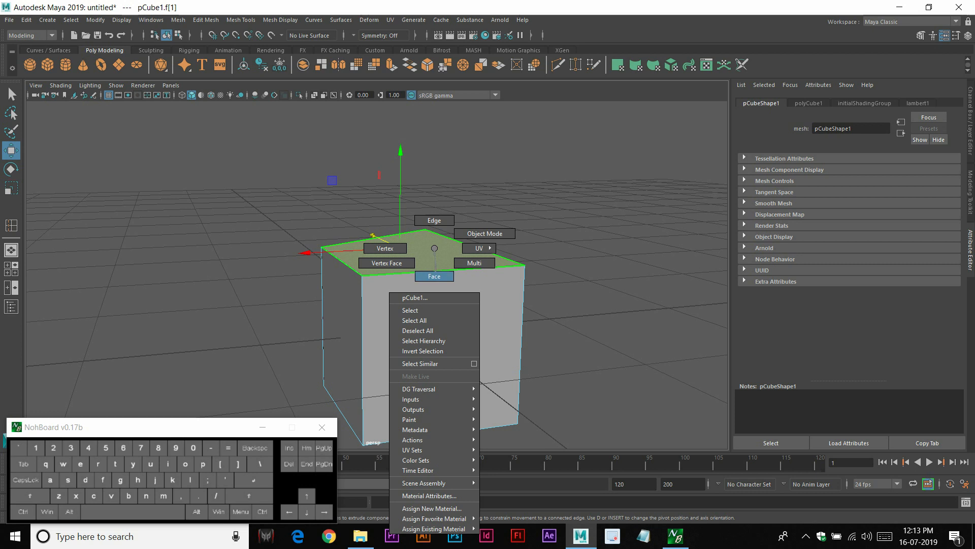
{"action": "left_click", "coordinate": [435, 276]}
{"action": "left_click_drag", "start_coordinate": [400, 153], "coordinate": [401, 112]}
Move the cube's front face outward along Z and its adjacent side face outward along X
{"action": "left_click", "coordinate": [435, 319]}
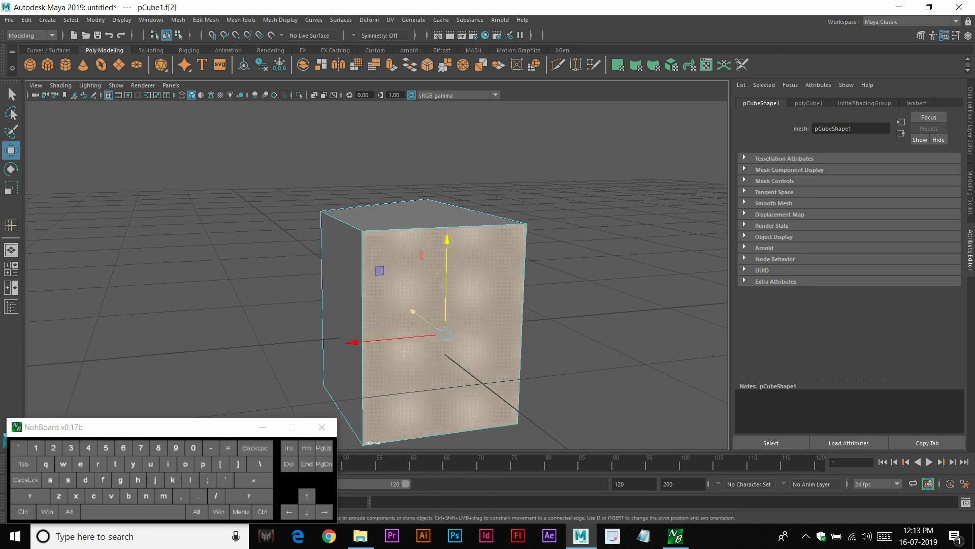
{"action": "left_click_drag", "start_coordinate": [414, 311], "coordinate": [469, 350]}
{"action": "left_click", "coordinate": [356, 309]}
{"action": "left_click_drag", "start_coordinate": [264, 342], "coordinate": [218, 348]}
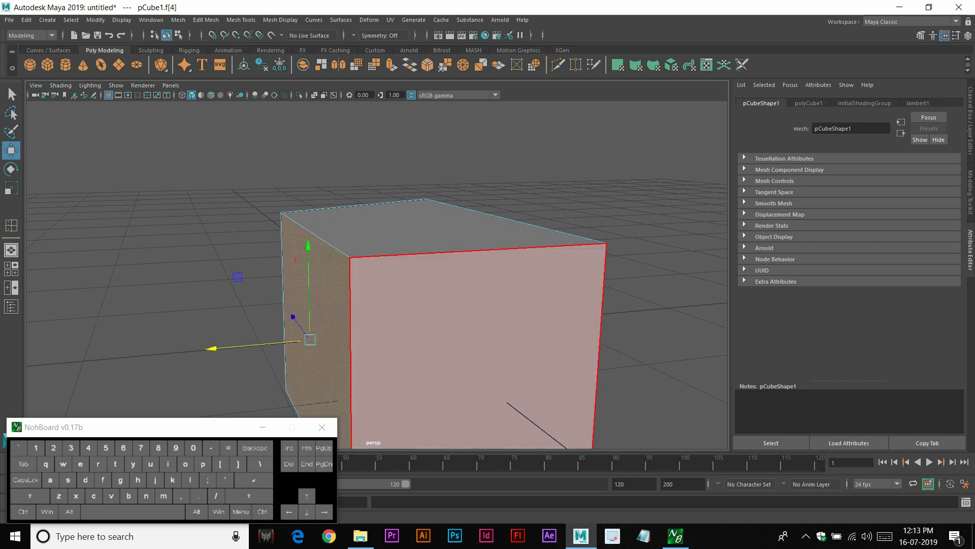
Switch to edge selection, select the rear top edge and raise it along the Y axis
{"action": "right_click", "coordinate": [383, 257]}
{"action": "left_click", "coordinate": [383, 229]}
{"action": "left_click", "coordinate": [315, 209]}
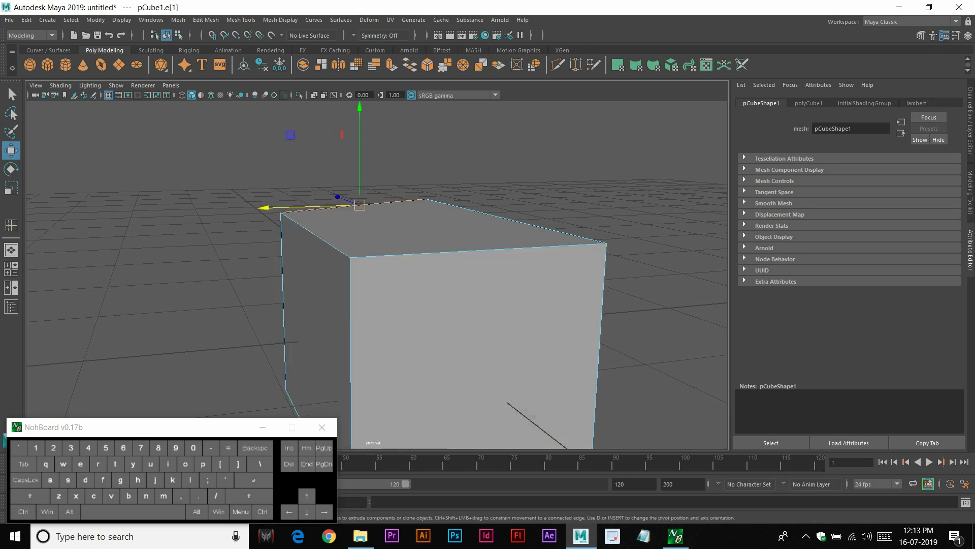
{"action": "left_click_drag", "start_coordinate": [360, 168], "coordinate": [359, 133]}
Move the adjacent top side edge outward along X and return the cube to object mode
{"action": "left_click", "coordinate": [315, 218]}
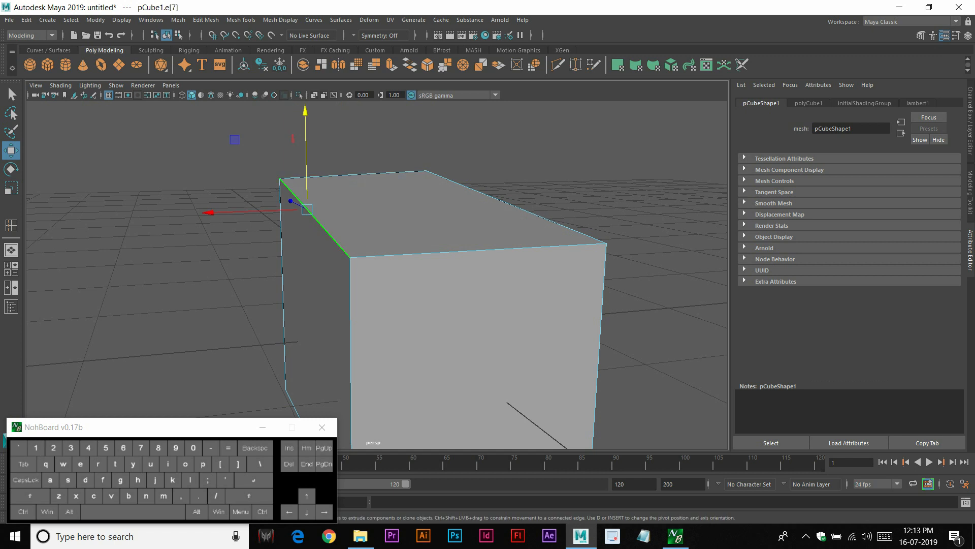
{"action": "left_click_drag", "start_coordinate": [209, 212], "coordinate": [154, 213]}
{"action": "scroll", "coordinate": [376, 274], "scroll_direction": "down", "scroll_amount": 3, "text": "alt"}
{"action": "scroll", "coordinate": [375, 274], "scroll_direction": "up", "scroll_amount": 3, "text": "alt"}
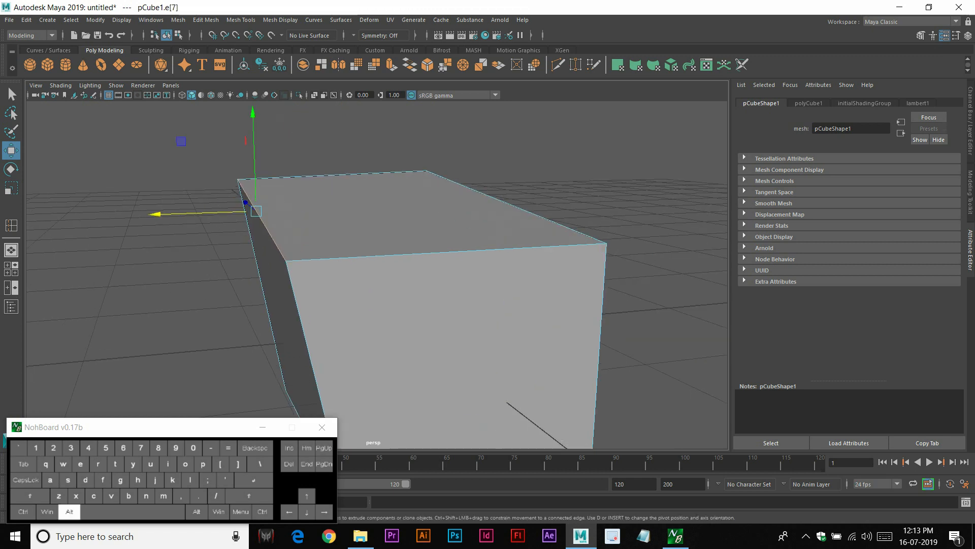
{"action": "left_click_drag", "start_coordinate": [376, 274], "coordinate": [424, 284], "text": "alt"}
{"action": "key", "text": "w"}
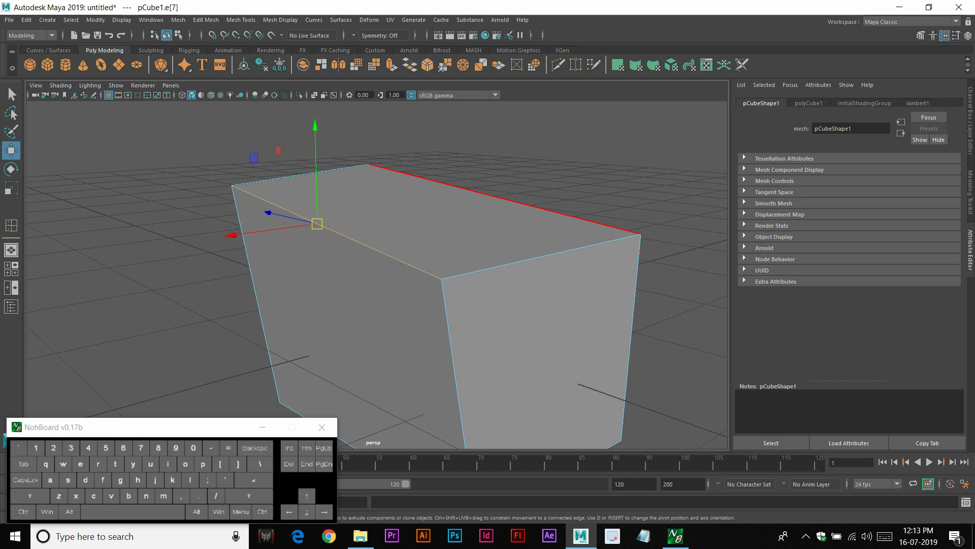
{"action": "right_click", "coordinate": [429, 212]}
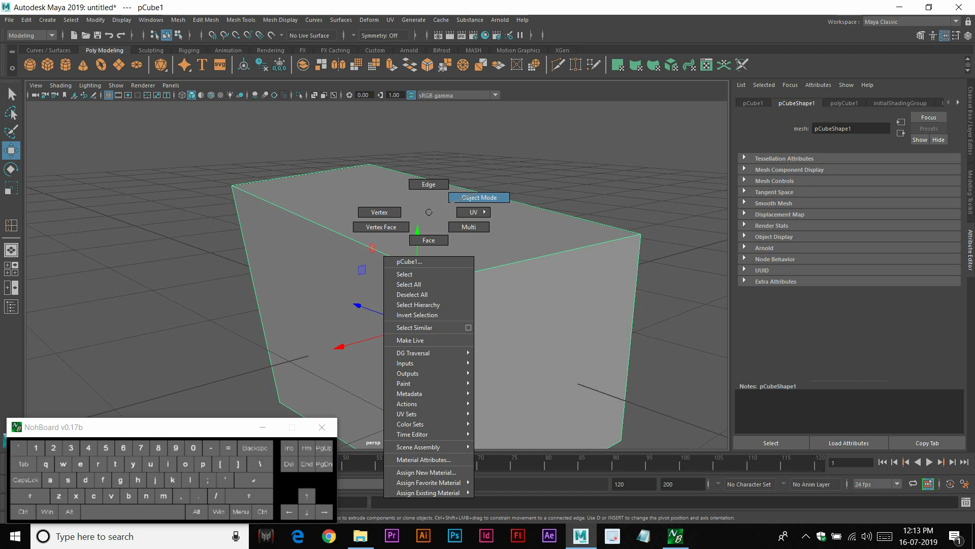
{"action": "left_click", "coordinate": [464, 198]}
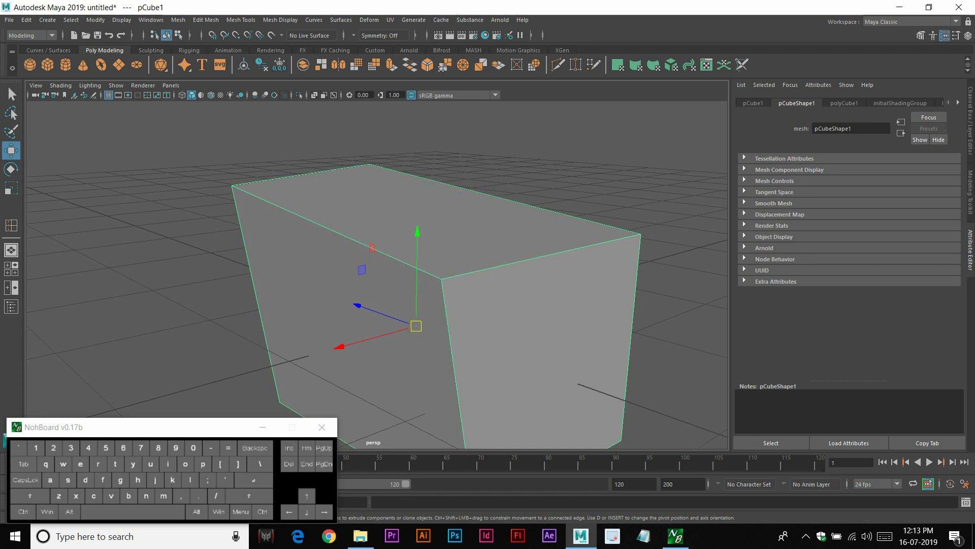
Try rotating the whole cube with the Rotate tool and undo the rotations
{"action": "key", "text": "e"}
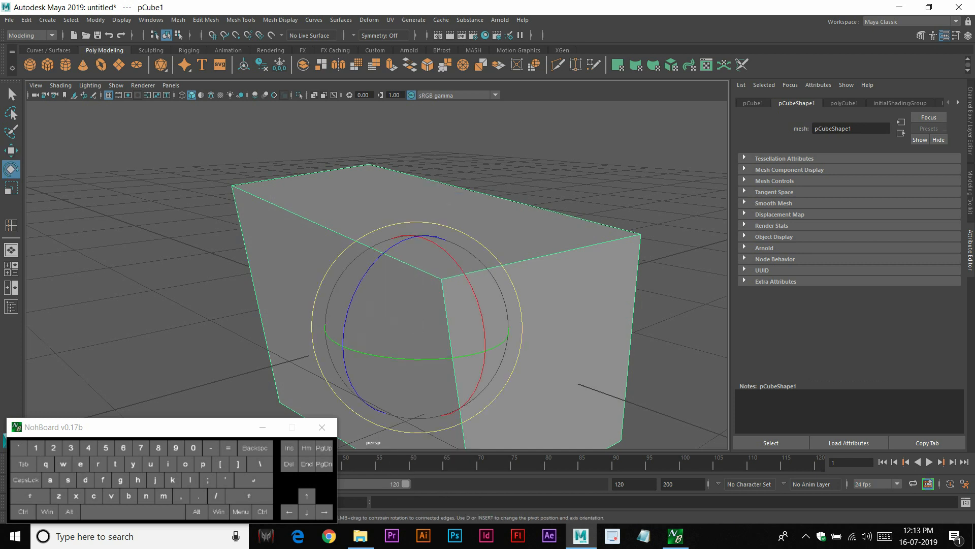
{"action": "left_click_drag", "start_coordinate": [465, 273], "coordinate": [435, 331]}
{"action": "key", "text": "ctrl+z"}
{"action": "mouse_move", "coordinate": [378, 265]}
{"action": "left_mouse_down"}
{"action": "mouse_move", "coordinate": [369, 275]}
{"action": "mouse_move", "coordinate": [379, 266]}
{"action": "left_mouse_up"}
{"action": "mouse_move", "coordinate": [440, 270]}
{"action": "left_mouse_down"}
{"action": "mouse_move", "coordinate": [456, 299]}
{"action": "mouse_move", "coordinate": [441, 273]}
{"action": "left_mouse_up"}
{"action": "mouse_move", "coordinate": [480, 374]}
{"action": "left_mouse_down"}
{"action": "mouse_move", "coordinate": [438, 385]}
{"action": "mouse_move", "coordinate": [478, 374]}
{"action": "left_mouse_up"}
{"action": "key", "text": "ctrl+z"}
Move the cube away from the grid centre along its individual axes with the Move tool
{"action": "left_click_drag", "start_coordinate": [153, 427], "coordinate": [798, 428]}
{"action": "left_click_drag", "start_coordinate": [406, 325], "coordinate": [470, 270], "text": "alt"}
{"action": "right_click_drag", "start_coordinate": [470, 269], "coordinate": [508, 274], "text": "alt"}
{"action": "middle_click_drag", "start_coordinate": [508, 274], "coordinate": [465, 218], "text": "alt"}
{"action": "left_click_drag", "start_coordinate": [465, 219], "coordinate": [593, 222], "text": "alt"}
{"action": "right_click_drag", "start_coordinate": [593, 223], "coordinate": [544, 223], "text": "alt"}
{"action": "key", "text": "w"}
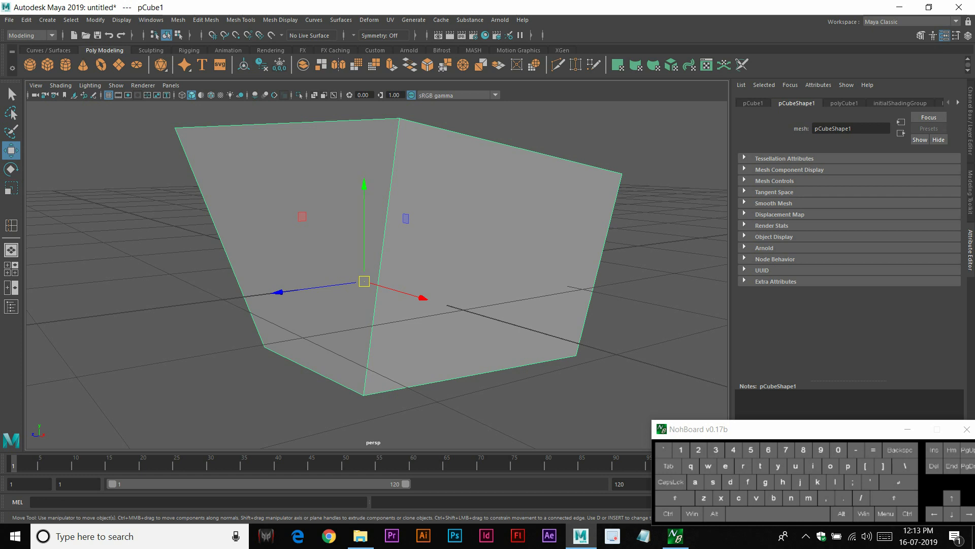
{"action": "left_click_drag", "start_coordinate": [365, 218], "coordinate": [264, 198]}
{"action": "left_click_drag", "start_coordinate": [300, 258], "coordinate": [211, 257]}
{"action": "left_click_drag", "start_coordinate": [211, 258], "coordinate": [320, 258], "text": "alt"}
{"action": "left_click_drag", "start_coordinate": [406, 276], "coordinate": [251, 291]}
{"action": "scroll", "coordinate": [378, 277], "scroll_direction": "down", "scroll_amount": 5}
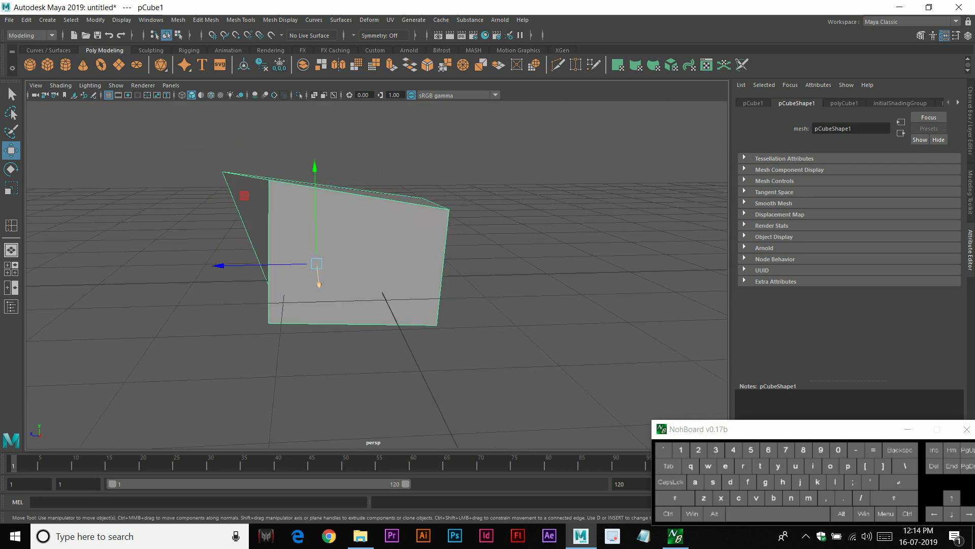
Try rotating the cube around its individual axis rings and undo each rotation
{"action": "key", "text": "e"}
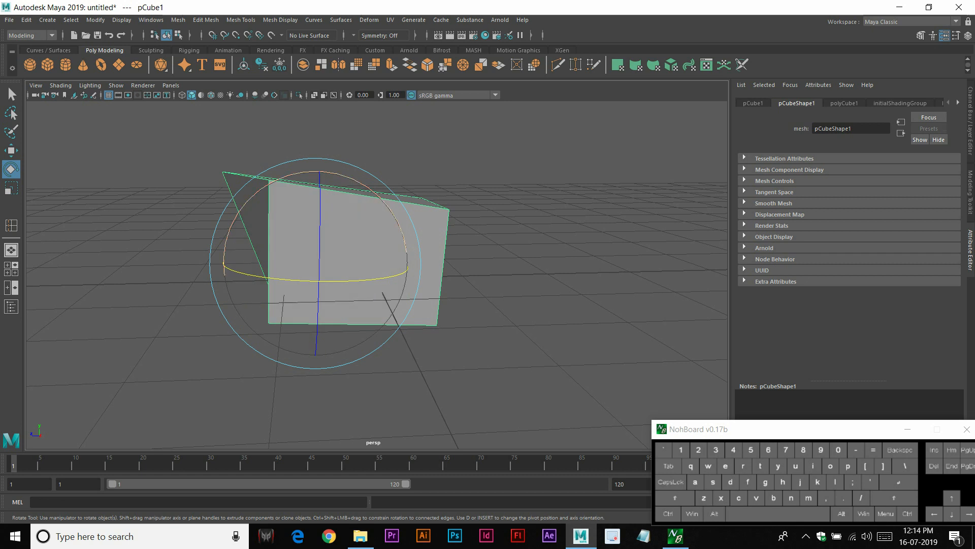
{"action": "mouse_move", "coordinate": [325, 243]}
{"action": "left_mouse_down", "text": "alt"}
{"action": "mouse_move", "coordinate": [364, 260]}
{"action": "mouse_move", "coordinate": [329, 248]}
{"action": "left_mouse_up", "text": "alt"}
{"action": "left_click_drag", "start_coordinate": [264, 186], "coordinate": [283, 205]}
{"action": "mouse_move", "coordinate": [330, 287]}
{"action": "left_mouse_down"}
{"action": "mouse_move", "coordinate": [384, 292]}
{"action": "mouse_move", "coordinate": [321, 285]}
{"action": "left_mouse_up"}
{"action": "key", "text": "ctrl+z"}
{"action": "key", "text": "ctrl+z"}
{"action": "key", "text": "ctrl+z"}
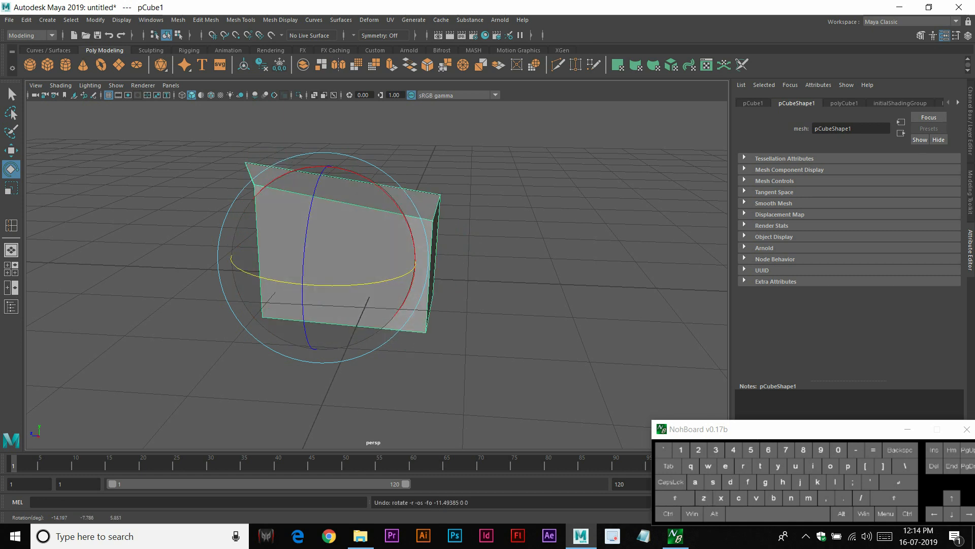
Scale the cube uniformly to about 0.97 with the Scale tool and undo a further uniform scaling
{"action": "key", "text": "w"}
{"action": "right_click_drag", "start_coordinate": [346, 220], "coordinate": [409, 209]}
{"action": "left_click", "coordinate": [359, 224]}
{"action": "left_click", "coordinate": [386, 219]}
{"action": "key", "text": "r"}
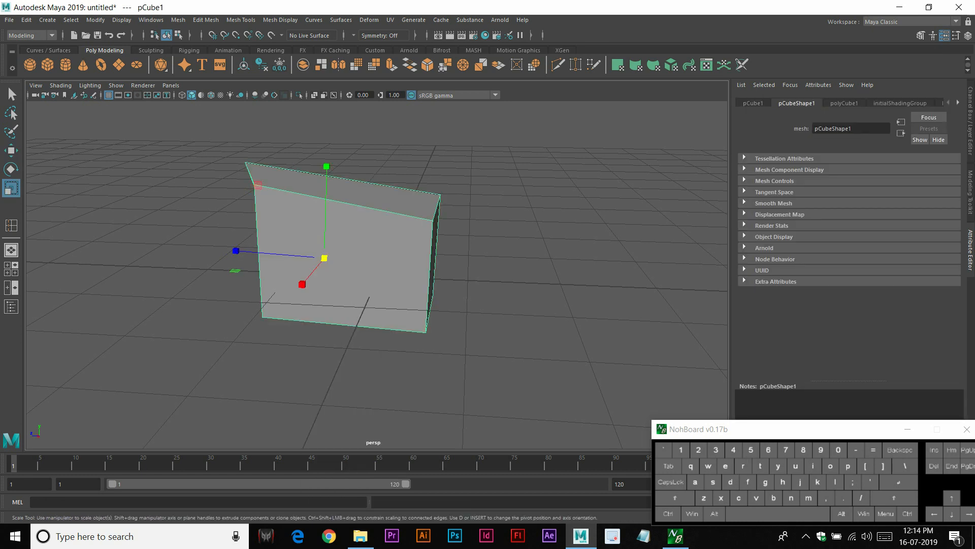
{"action": "mouse_move", "coordinate": [324, 258]}
{"action": "left_mouse_down"}
{"action": "mouse_move", "coordinate": [367, 258]}
{"action": "mouse_move", "coordinate": [316, 258]}
{"action": "mouse_move", "coordinate": [375, 258]}
{"action": "mouse_move", "coordinate": [321, 258]}
{"action": "left_mouse_up"}
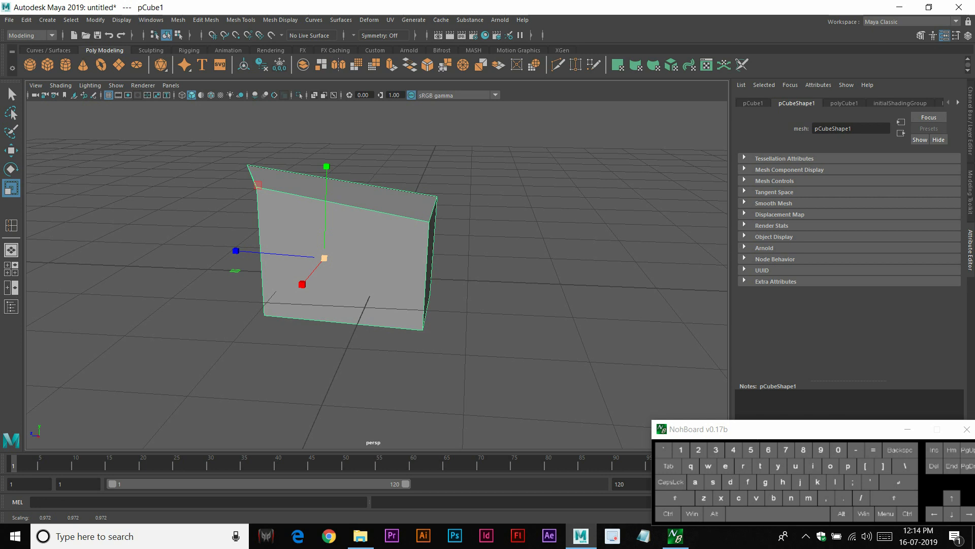
{"action": "left_click_drag", "start_coordinate": [324, 258], "coordinate": [381, 249]}
{"action": "key", "text": "ctrl+z"}
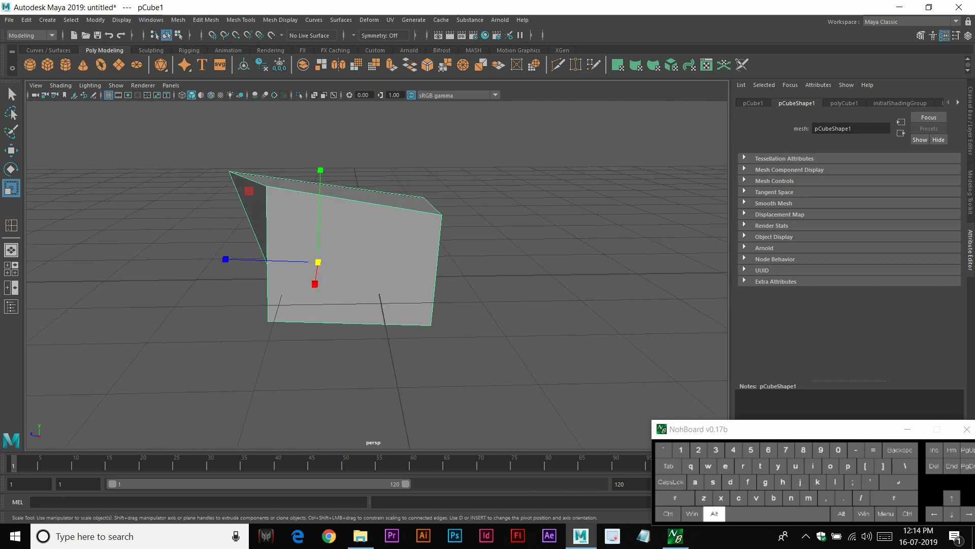
Scale the cube down along its Y and Z axes, undoing a scaling along X
{"action": "left_click_drag", "start_coordinate": [320, 170], "coordinate": [321, 193]}
{"action": "mouse_move", "coordinate": [225, 259]}
{"action": "left_mouse_down"}
{"action": "mouse_move", "coordinate": [170, 257]}
{"action": "mouse_move", "coordinate": [244, 258]}
{"action": "mouse_move", "coordinate": [183, 258]}
{"action": "mouse_move", "coordinate": [227, 259]}
{"action": "left_mouse_up"}
{"action": "left_click_drag", "start_coordinate": [337, 269], "coordinate": [301, 292], "text": "alt"}
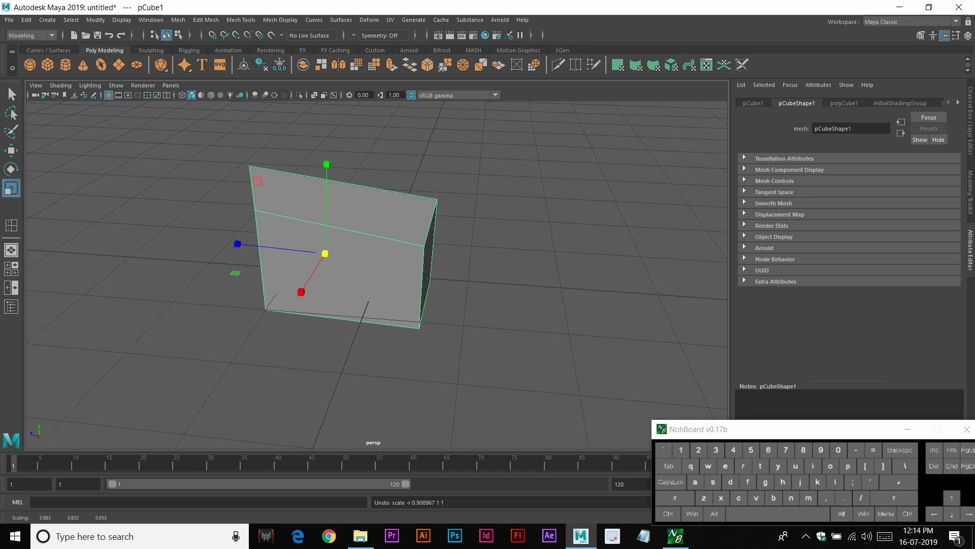
{"action": "key", "text": "alt"}
Cycle through the Select, Move, Rotate and Scale tools on the cube
{"action": "key", "text": "q"}
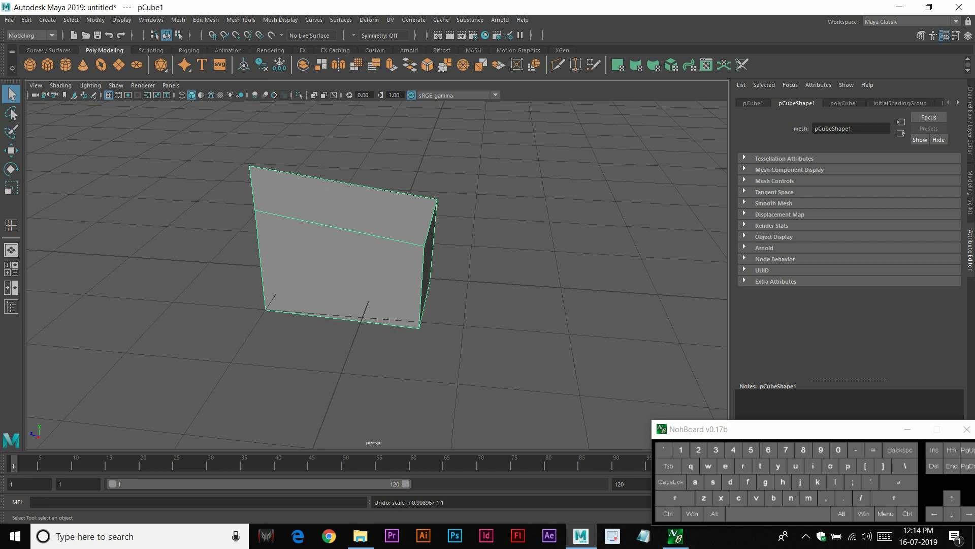
{"action": "key", "text": "w"}
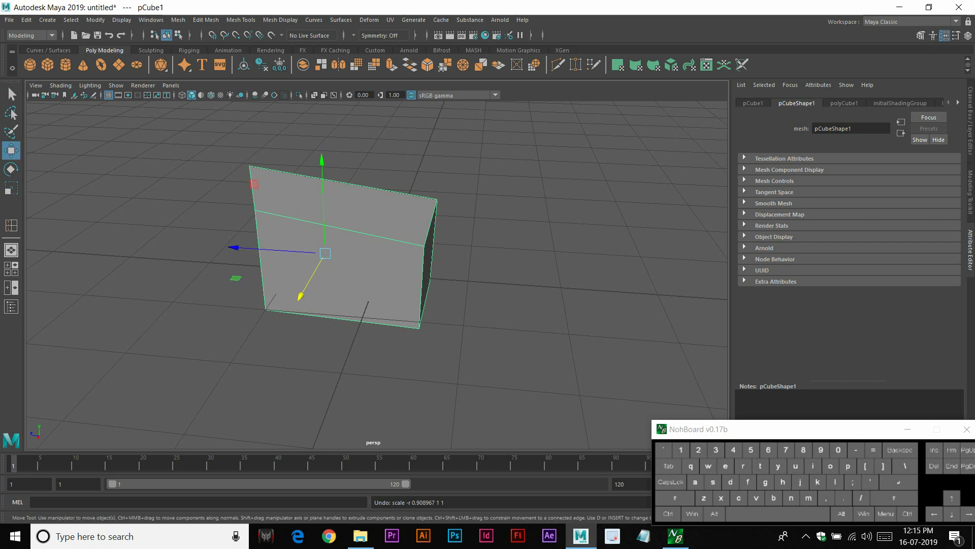
{"action": "key", "text": "e"}
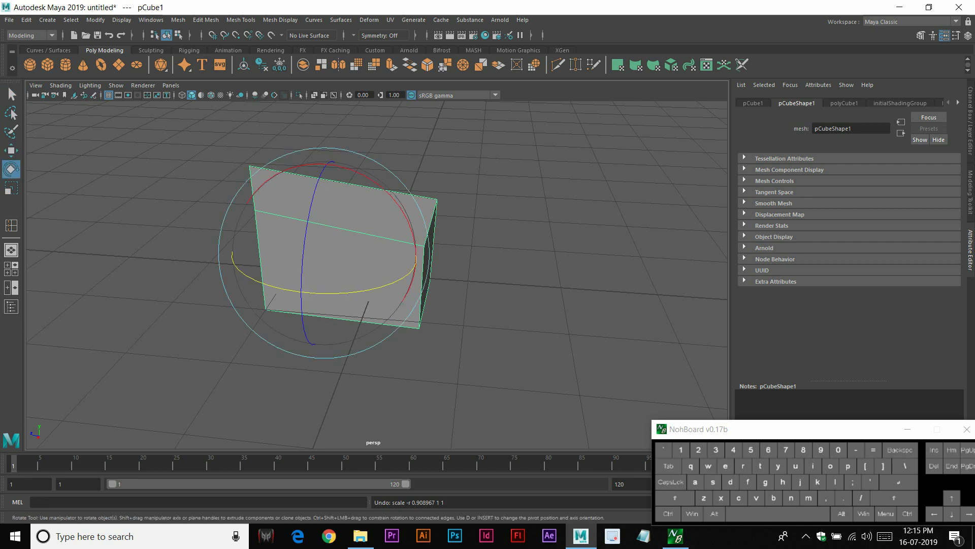
{"action": "key", "text": "r"}
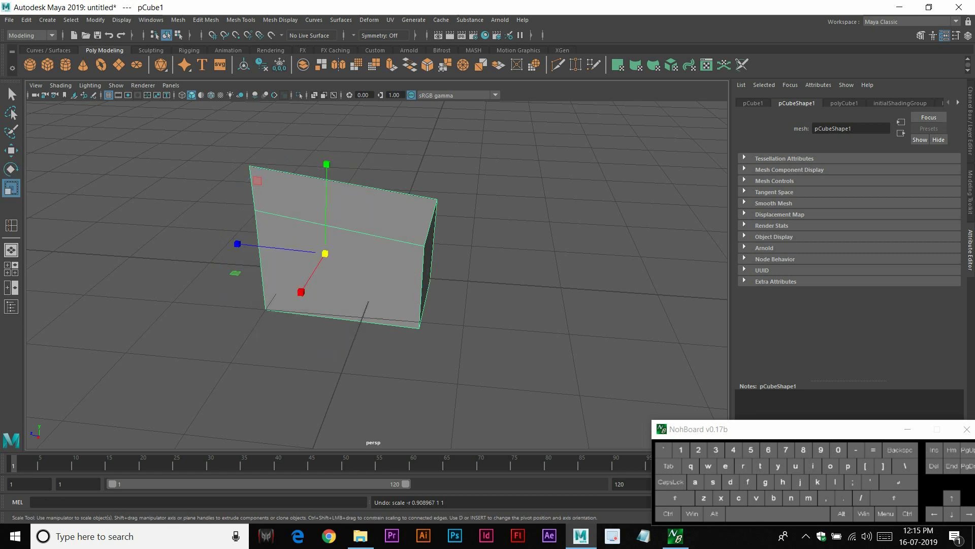
Switch to face selection and scale the cube's large side face down uniformly
{"action": "right_click", "coordinate": [372, 217]}
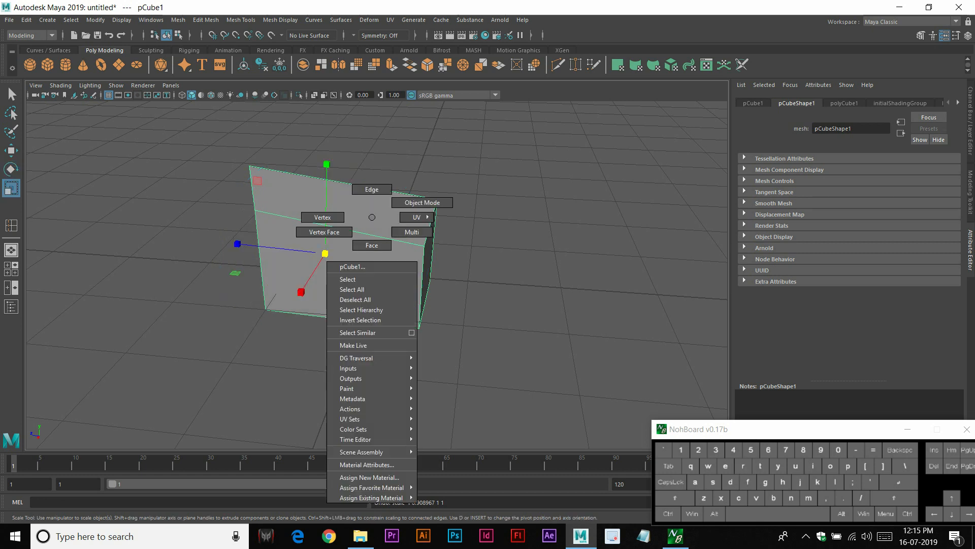
{"action": "right_click_drag", "start_coordinate": [371, 217], "coordinate": [372, 244]}
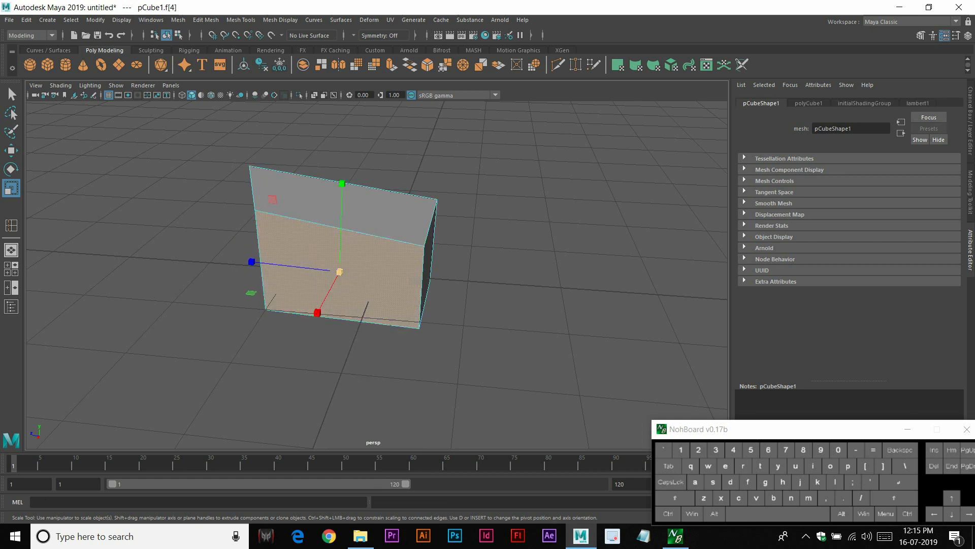
{"action": "left_click_drag", "start_coordinate": [339, 271], "coordinate": [319, 271]}
{"action": "left_click_drag", "start_coordinate": [319, 271], "coordinate": [421, 239], "text": "alt"}
Select the adjacent slanted side face and rotate it about the Y axis
{"action": "left_click", "coordinate": [340, 255]}
{"action": "left_click_drag", "start_coordinate": [341, 255], "coordinate": [273, 285], "text": "alt"}
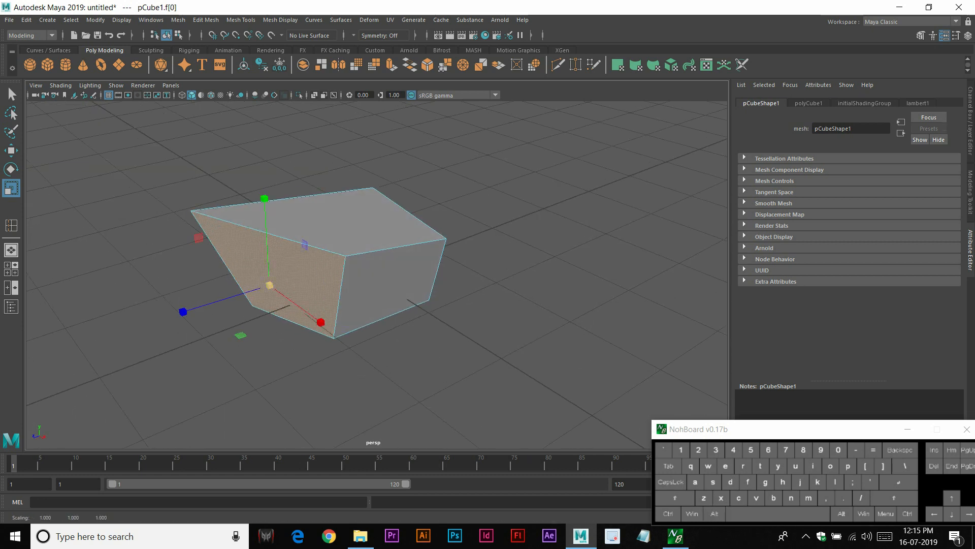
{"action": "key", "text": "e"}
{"action": "left_click_drag", "start_coordinate": [269, 333], "coordinate": [230, 328]}
Return the deformed cube to object mode and delete it from the scene
{"action": "key", "text": "w"}
{"action": "right_click_drag", "start_coordinate": [338, 218], "coordinate": [407, 208]}
{"action": "left_click", "coordinate": [351, 237]}
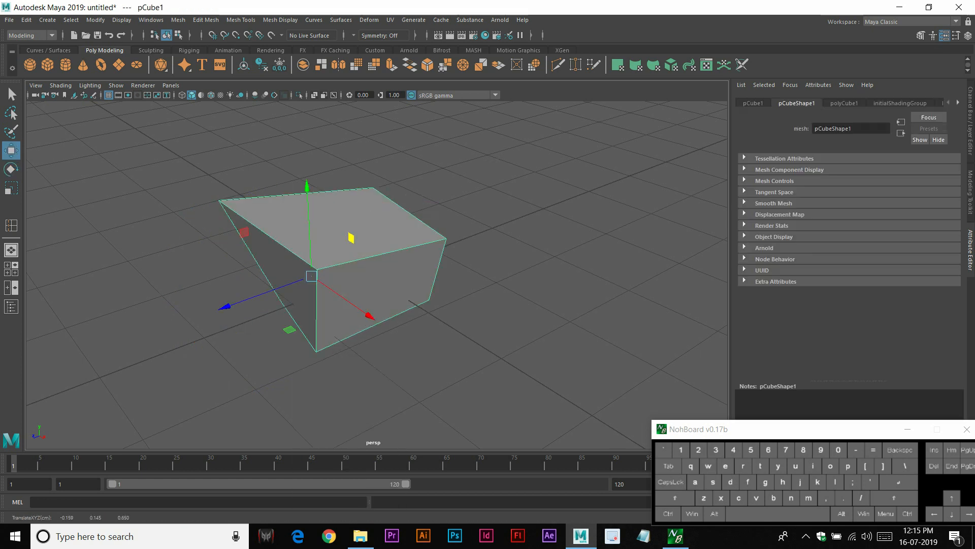
{"action": "key", "text": "Delete"}
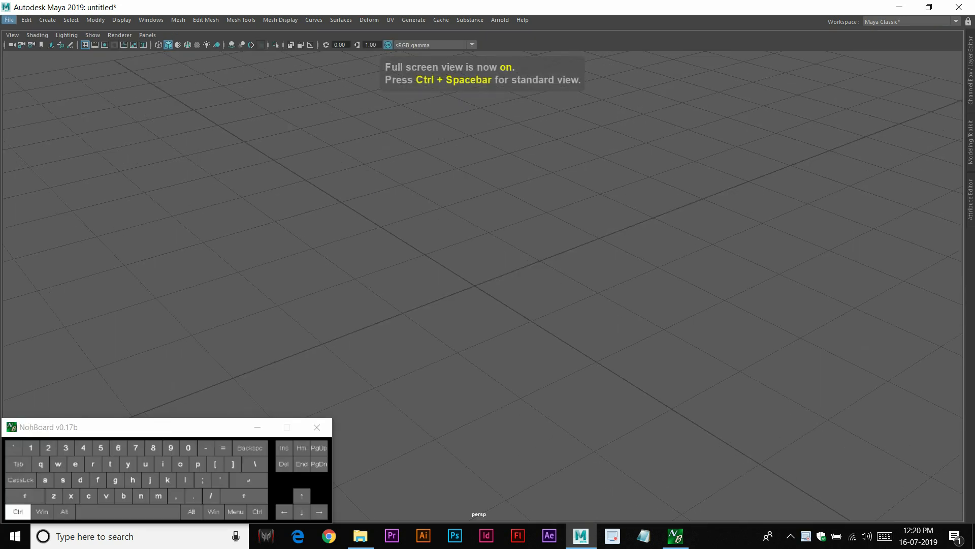
Turn on full screen view and practise orbiting and zooming the perspective view around the empty grid
{"action": "key", "text": "ctrl+space"}
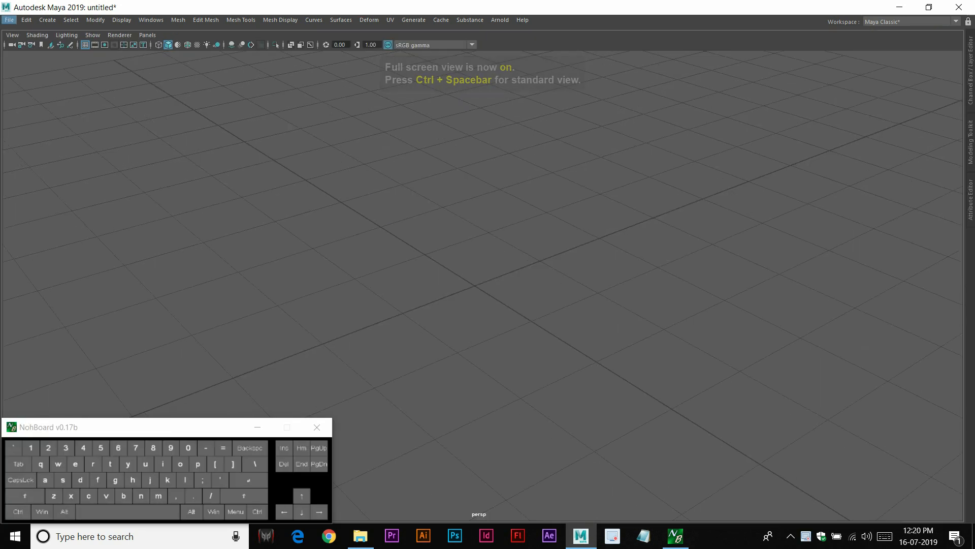
{"action": "scroll", "coordinate": [482, 286], "scroll_direction": "down", "scroll_amount": 5, "text": "alt"}
{"action": "left_click_drag", "start_coordinate": [508, 315], "coordinate": [629, 285], "text": "alt"}
{"action": "scroll", "coordinate": [452, 213], "scroll_direction": "down", "scroll_amount": 4, "text": "alt"}
{"action": "scroll", "coordinate": [457, 326], "scroll_direction": "down", "scroll_amount": 3, "text": "alt"}
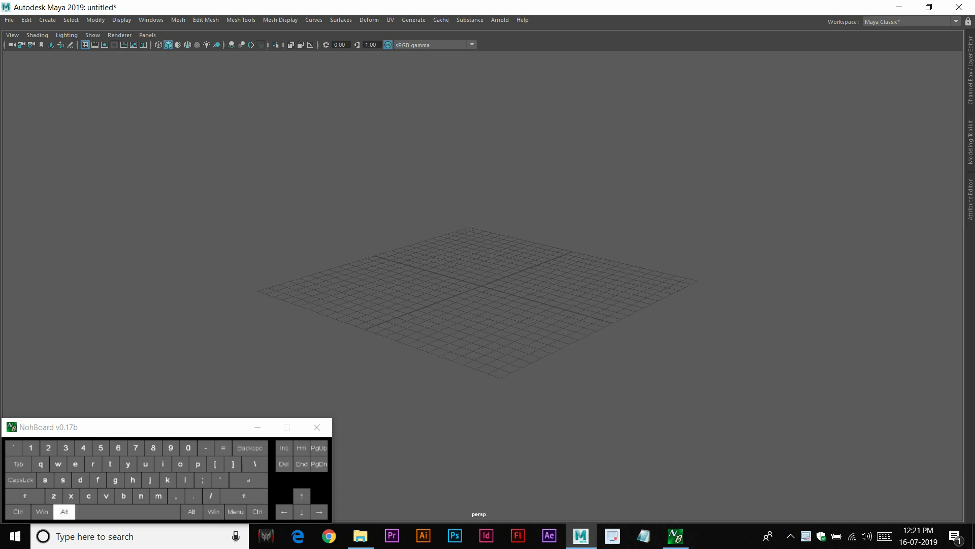
{"action": "left_click_drag", "start_coordinate": [549, 290], "coordinate": [610, 326], "text": "alt"}
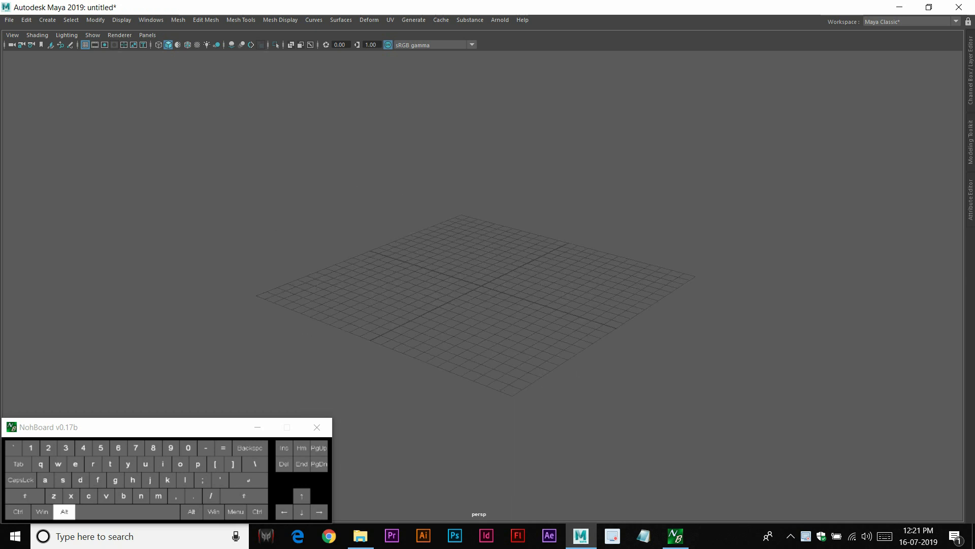
{"action": "scroll", "coordinate": [480, 285], "scroll_direction": "down", "scroll_amount": 3}
{"action": "scroll", "coordinate": [480, 285], "scroll_direction": "up", "scroll_amount": 3}
{"action": "scroll", "coordinate": [480, 286], "scroll_direction": "down", "scroll_amount": 4}
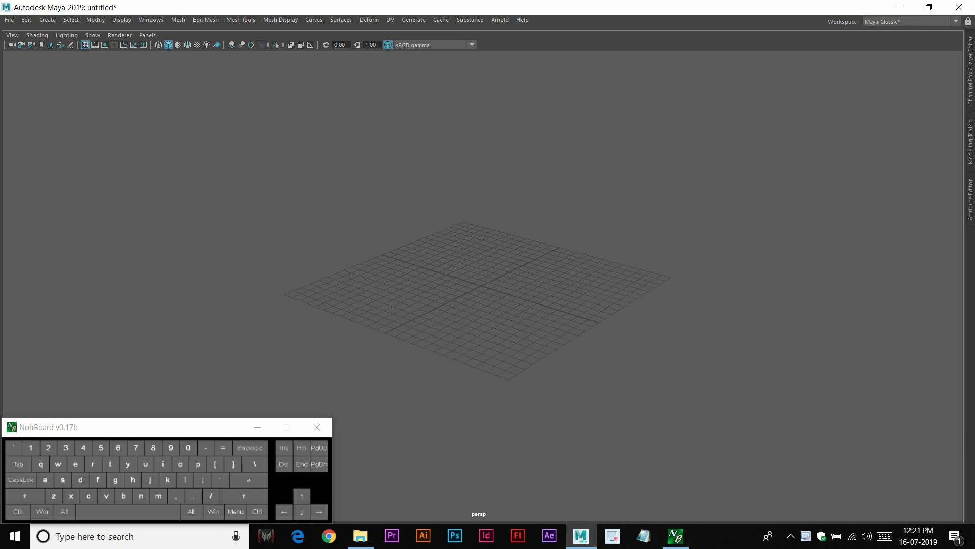
{"action": "scroll", "coordinate": [480, 286], "scroll_direction": "down", "scroll_amount": 3}
{"action": "scroll", "coordinate": [480, 286], "scroll_direction": "up", "scroll_amount": 3}
{"action": "scroll", "coordinate": [480, 286], "scroll_direction": "down", "scroll_amount": 4}
{"action": "scroll", "coordinate": [480, 285], "scroll_direction": "up", "scroll_amount": 3}
Practise panning, orbiting and smoothly zooming the perspective camera around the empty grid
{"action": "middle_click_drag", "start_coordinate": [482, 286], "coordinate": [426, 291], "text": "alt"}
{"action": "left_click_drag", "start_coordinate": [425, 291], "coordinate": [485, 278], "text": "alt"}
{"action": "middle_click_drag", "start_coordinate": [485, 278], "coordinate": [353, 243], "text": "alt"}
{"action": "left_click_drag", "start_coordinate": [352, 243], "coordinate": [407, 266], "text": "alt"}
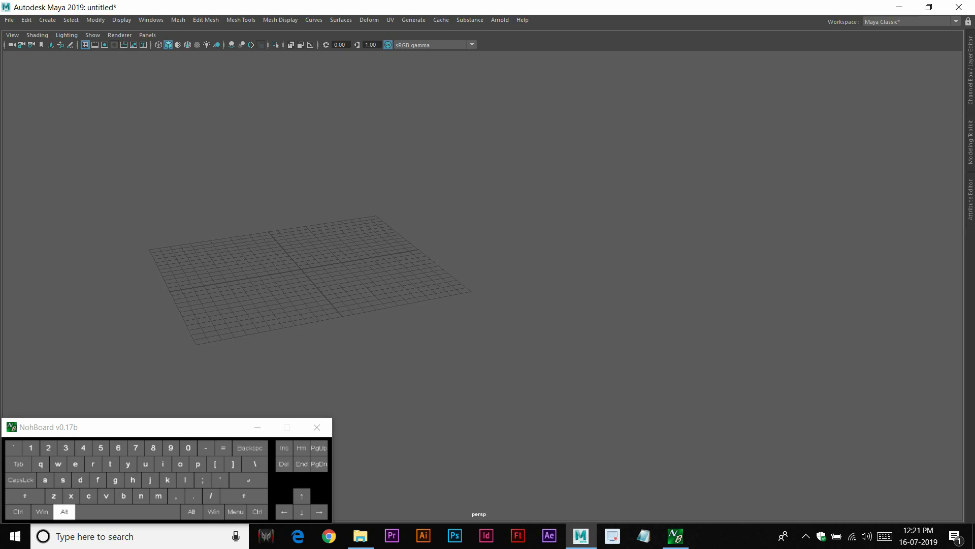
{"action": "middle_click_drag", "start_coordinate": [302, 269], "coordinate": [393, 260], "text": "alt"}
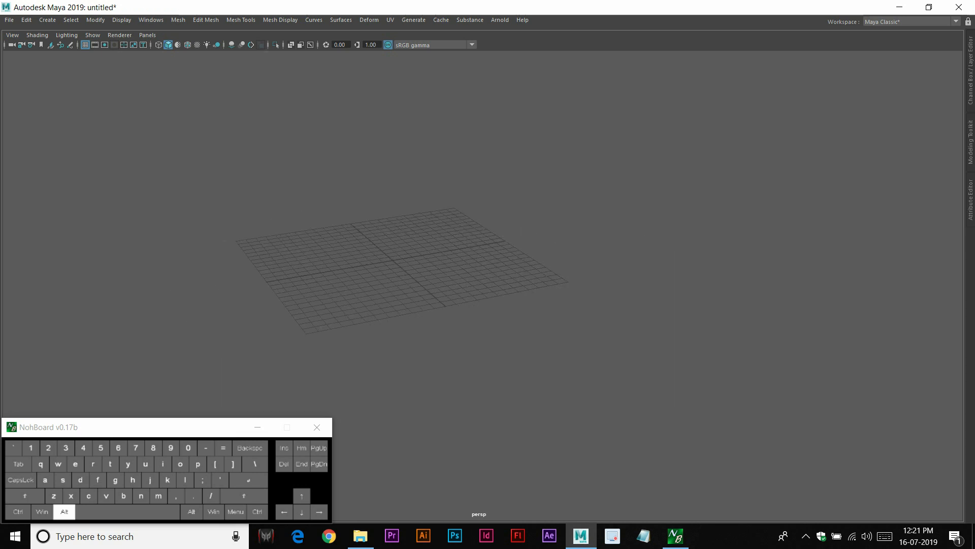
{"action": "right_click_drag", "start_coordinate": [393, 259], "coordinate": [320, 260], "text": "alt"}
{"action": "left_click_drag", "start_coordinate": [422, 269], "coordinate": [451, 274], "text": "alt"}
{"action": "middle_click_drag", "start_coordinate": [451, 274], "coordinate": [452, 359], "text": "alt"}
{"action": "left_click_drag", "start_coordinate": [452, 319], "coordinate": [420, 341], "text": "alt"}
{"action": "right_click_drag", "start_coordinate": [419, 342], "coordinate": [473, 345], "text": "alt"}
{"action": "middle_click_drag", "start_coordinate": [447, 350], "coordinate": [486, 262], "text": "alt"}
{"action": "left_click_drag", "start_coordinate": [486, 262], "coordinate": [391, 254], "text": "alt"}
{"action": "right_click_drag", "start_coordinate": [391, 254], "coordinate": [335, 257], "text": "alt"}
{"action": "left_click_drag", "start_coordinate": [432, 269], "coordinate": [455, 265], "text": "alt"}
{"action": "right_click_drag", "start_coordinate": [454, 264], "coordinate": [490, 266], "text": "alt"}
{"action": "left_click_drag", "start_coordinate": [473, 265], "coordinate": [523, 309], "text": "alt"}
{"action": "mouse_move", "coordinate": [498, 305]}
{"action": "right_mouse_down", "text": "alt"}
{"action": "mouse_move", "coordinate": [544, 305]}
{"action": "mouse_move", "coordinate": [495, 305]}
{"action": "right_mouse_up", "text": "alt"}
{"action": "left_click_drag", "start_coordinate": [495, 304], "coordinate": [469, 280], "text": "alt"}
{"action": "right_click_drag", "start_coordinate": [470, 279], "coordinate": [396, 279], "text": "alt"}
{"action": "right_click_drag", "start_coordinate": [529, 287], "coordinate": [579, 289], "text": "alt"}
{"action": "left_click_drag", "start_coordinate": [580, 289], "coordinate": [548, 261], "text": "alt"}
Switch from the single perspective view to the four-view layout
{"action": "key", "text": "space"}
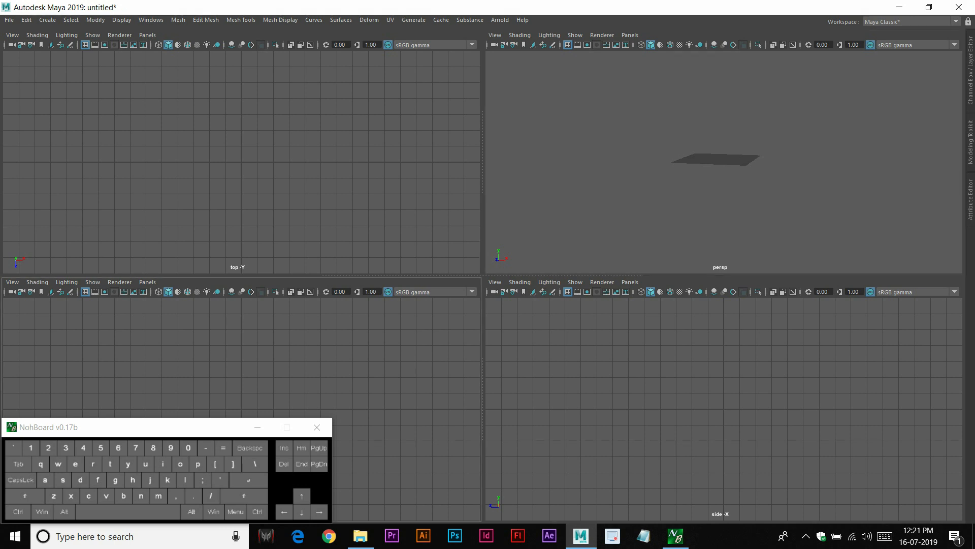
Leave full screen view so the shelf, toolbox and attribute panels surround the four-view layout again
{"action": "key", "text": "space"}
{"action": "key", "text": "space"}
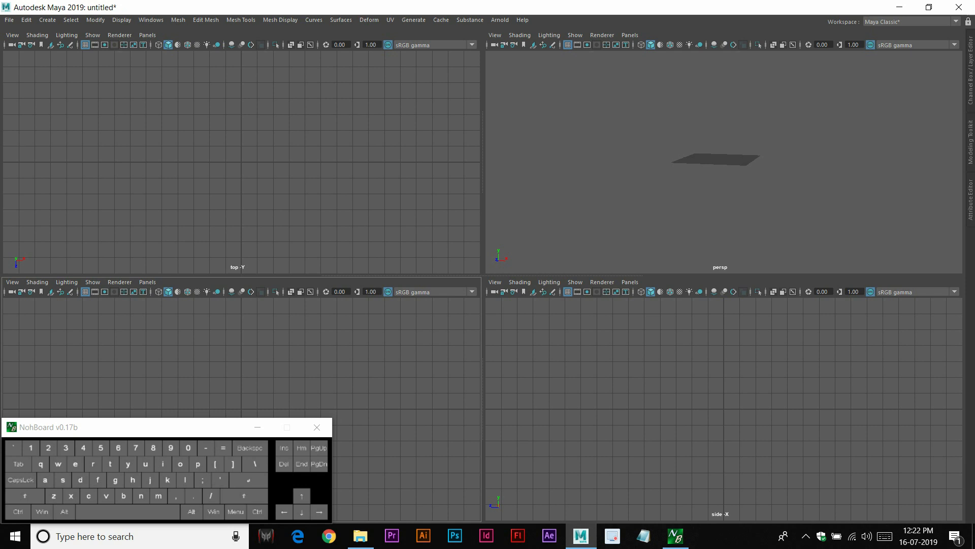
{"action": "key", "text": "super"}
{"action": "key", "text": "space"}
{"action": "left_click", "coordinate": [720, 162]}
{"action": "key", "text": "ctrl+space"}
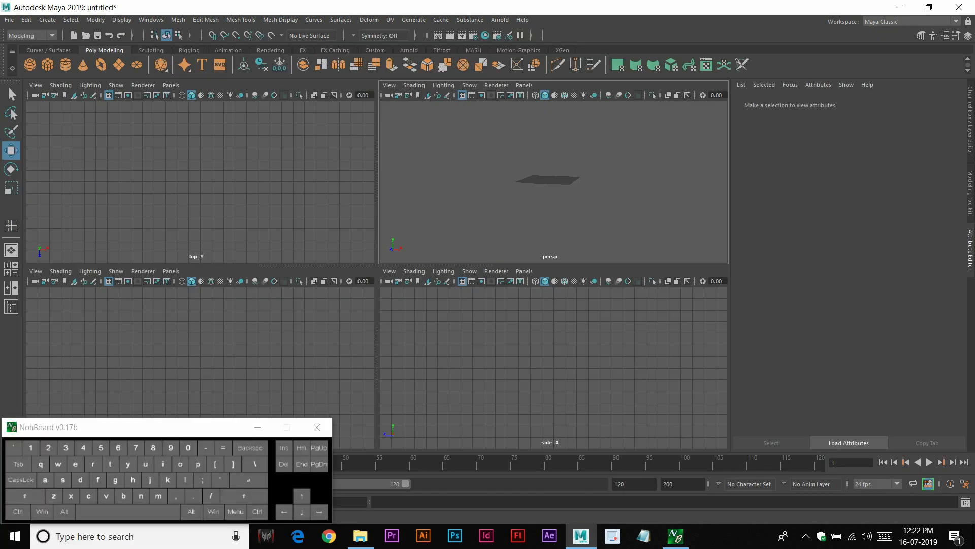
Create a polygon cube at the origin and scale it up uniformly with the Scale tool
{"action": "left_click", "coordinate": [47, 65]}
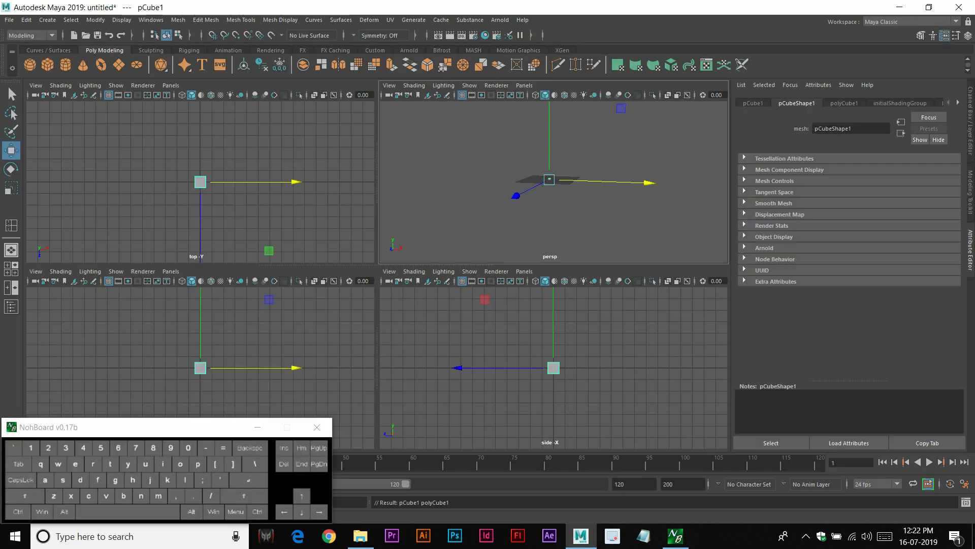
{"action": "left_click_drag", "start_coordinate": [550, 180], "coordinate": [592, 180]}
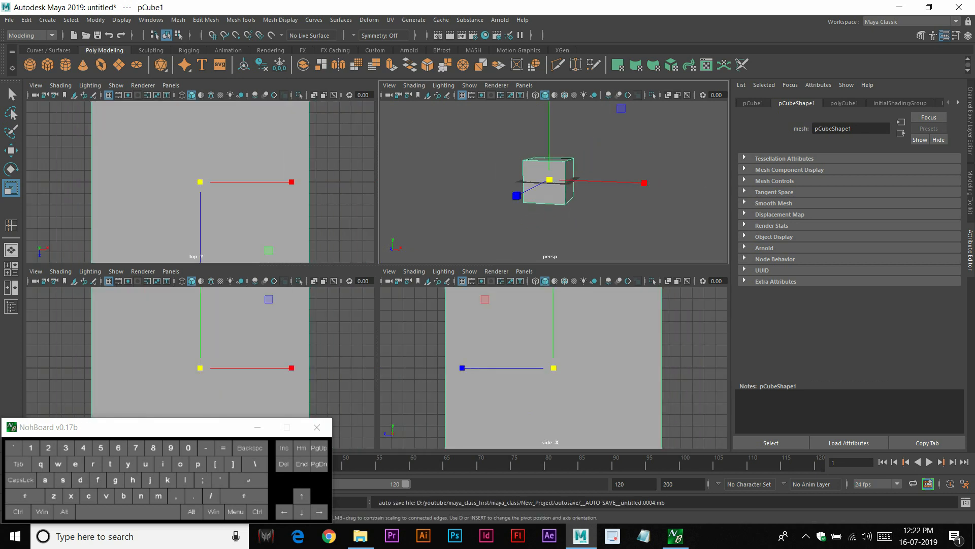
{"action": "left_click_drag", "start_coordinate": [592, 183], "coordinate": [559, 186], "text": "alt"}
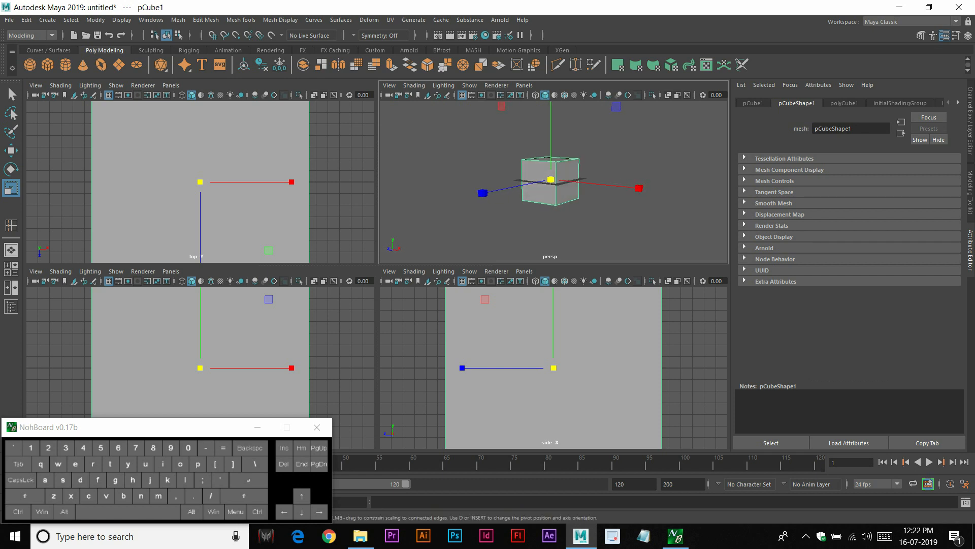
Switch the cube to face mode, select its top face and frame the whole cube in the front view
{"action": "right_click_drag", "start_coordinate": [551, 180], "coordinate": [548, 206]}
{"action": "left_click", "coordinate": [551, 159]}
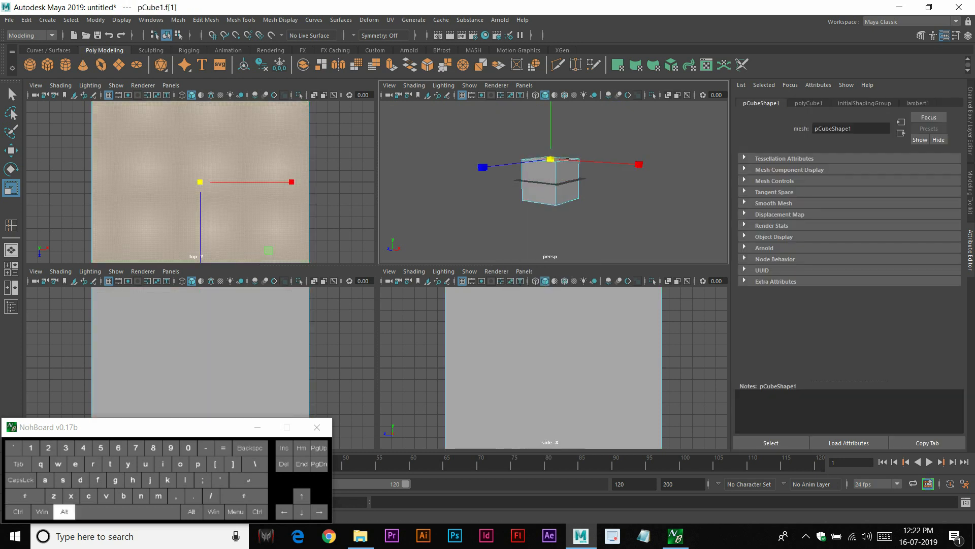
{"action": "scroll", "coordinate": [200, 355], "scroll_direction": "down", "scroll_amount": 5, "text": "alt"}
{"action": "middle_click_drag", "start_coordinate": [203, 356], "coordinate": [270, 336], "text": "alt"}
{"action": "mouse_move", "coordinate": [271, 337]}
{"action": "right_mouse_down", "text": "alt"}
{"action": "mouse_move", "coordinate": [229, 339]}
{"action": "mouse_move", "coordinate": [263, 338]}
{"action": "right_mouse_up", "text": "alt"}
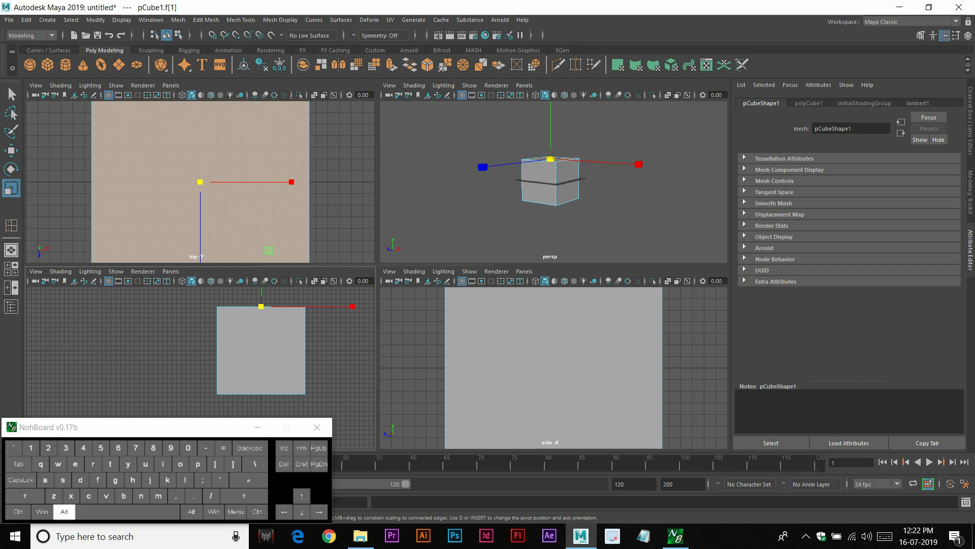
Select the cube's side face in the side view and its front face in the front view, framing the cube
{"action": "scroll", "coordinate": [551, 356], "scroll_direction": "down", "scroll_amount": 4, "text": "alt"}
{"action": "middle_click_drag", "start_coordinate": [551, 356], "coordinate": [539, 403], "text": "alt"}
{"action": "left_click", "coordinate": [540, 401]}
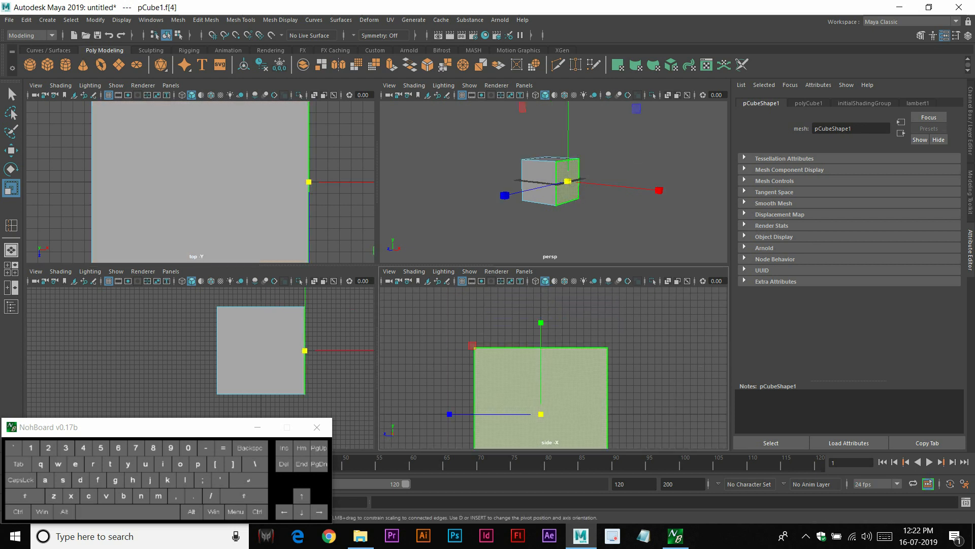
{"action": "left_click", "coordinate": [261, 350]}
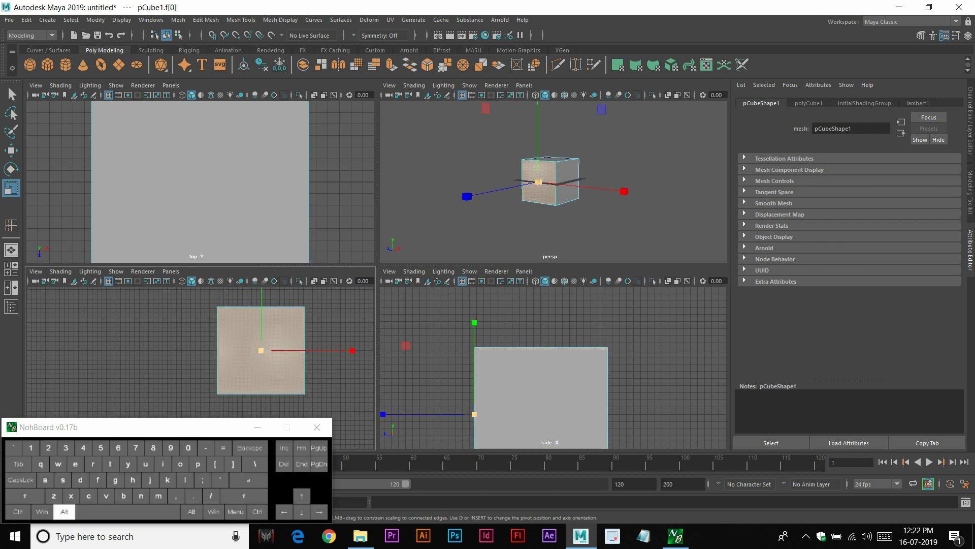
{"action": "scroll", "coordinate": [551, 368], "scroll_direction": "down", "scroll_amount": 3, "text": "alt"}
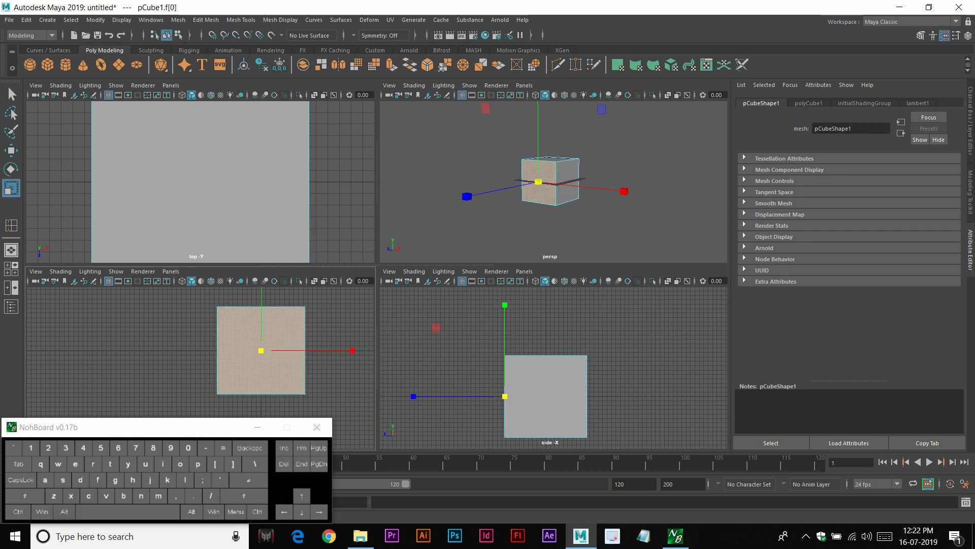
Enlarge the perspective view to a single view, return the cube to object mode and deselect it
{"action": "key", "text": "space"}
{"action": "right_click_drag", "start_coordinate": [402, 231], "coordinate": [453, 201]}
{"action": "left_click", "coordinate": [469, 196]}
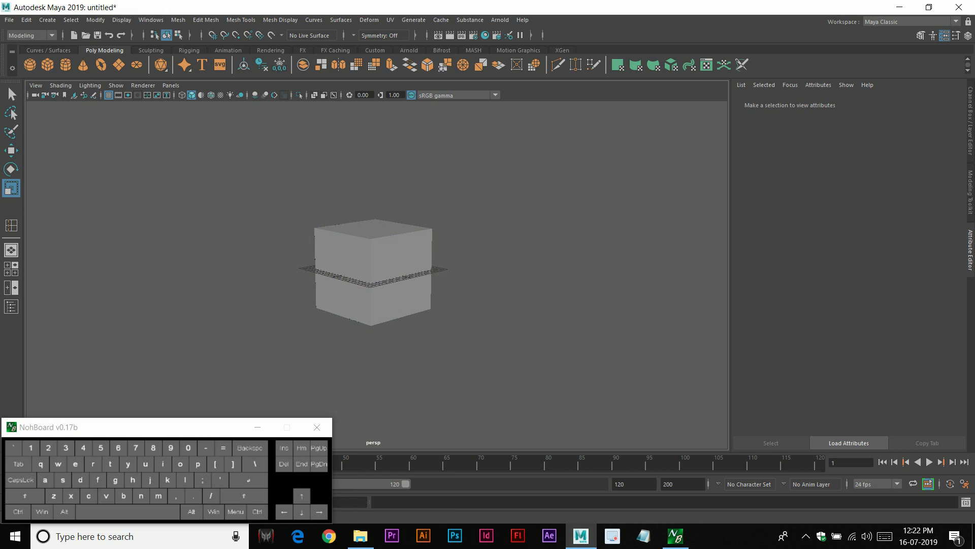
Practise enlarging the perspective, side and top views in turn and returning to the four-view layout, finishing in the single perspective view
{"action": "key", "text": "space"}
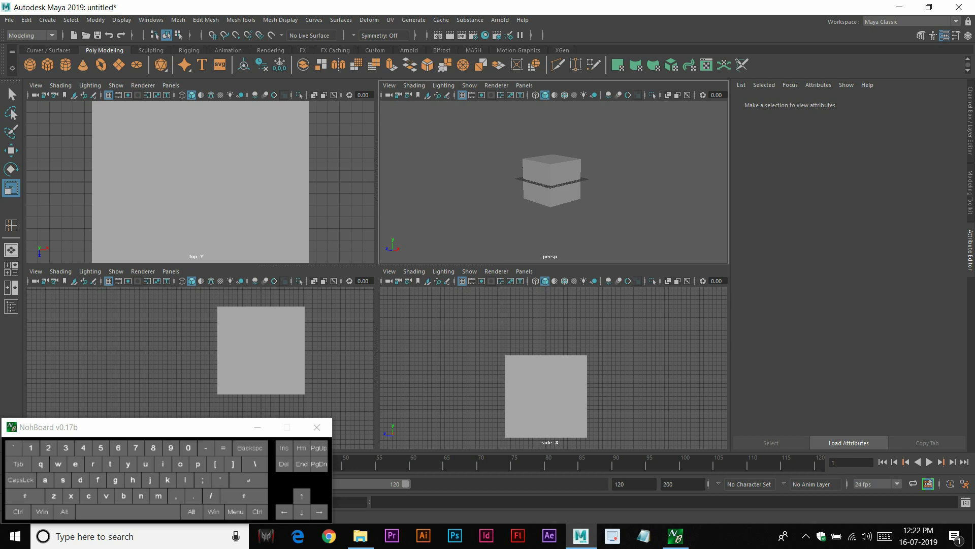
{"action": "key", "text": "space"}
{"action": "key", "text": "space"}
{"action": "key", "text": "space"}
{"action": "key", "text": "space"}
{"action": "key", "text": "space"}
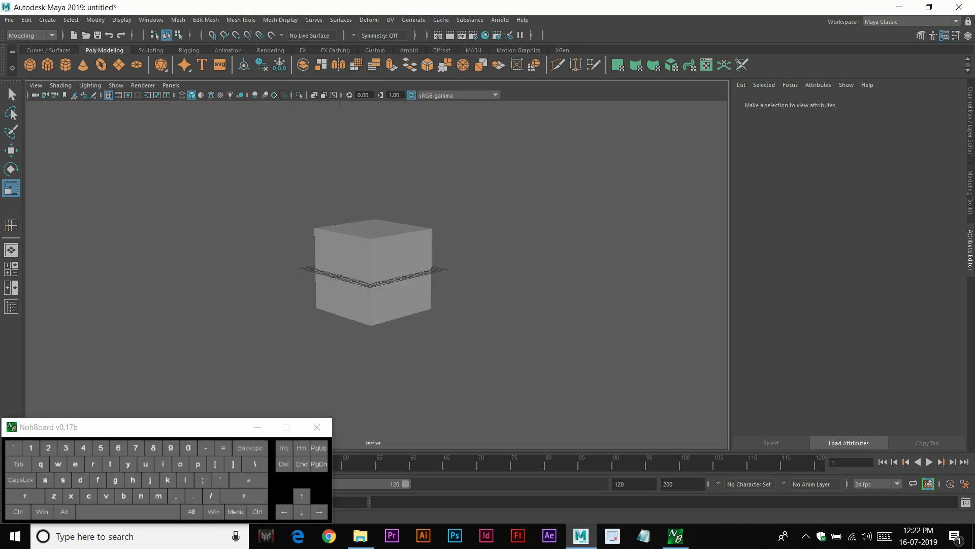
{"action": "key", "text": "space"}
{"action": "key", "text": "space"}
{"action": "key", "text": "space"}
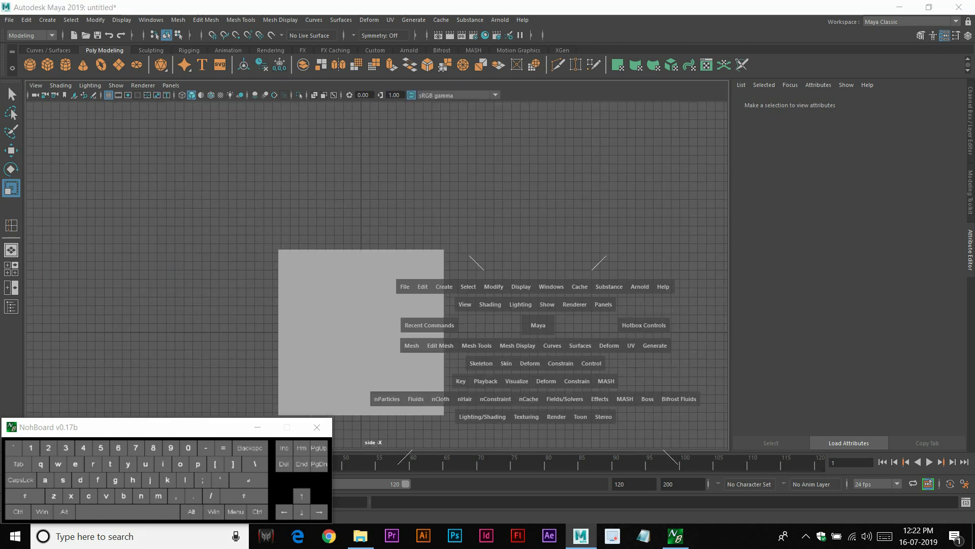
{"action": "key", "text": "space"}
{"action": "key", "text": "space"}
{"action": "key", "text": "space"}
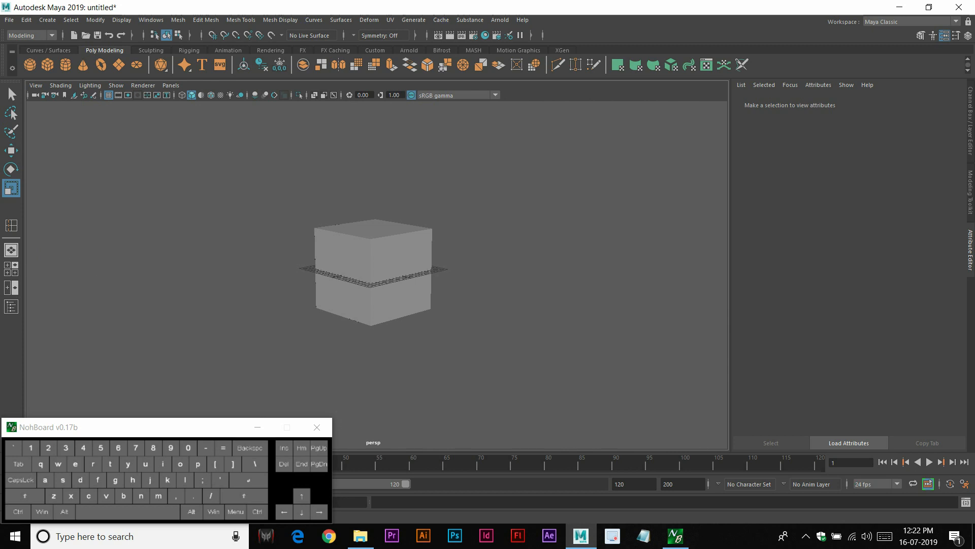
{"action": "key", "text": "space"}
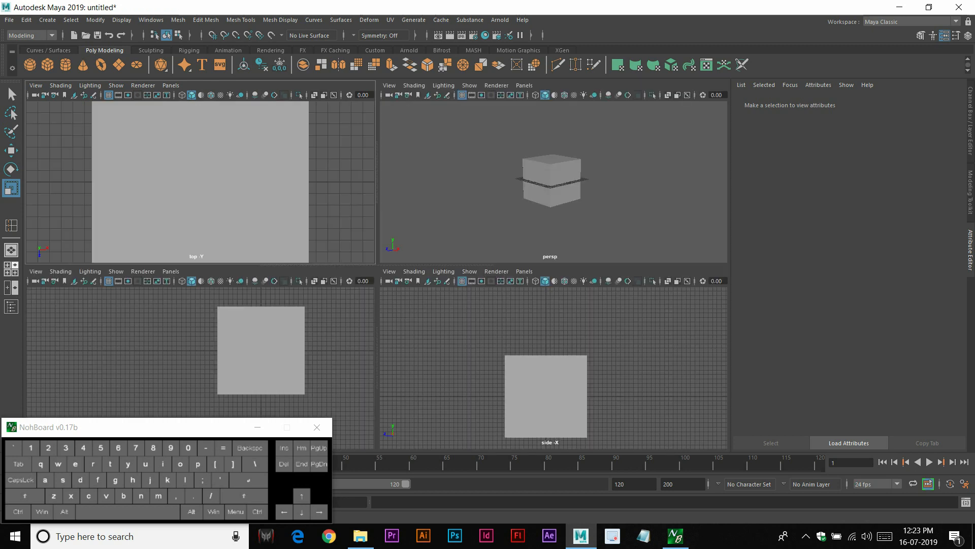
{"action": "key", "text": "space"}
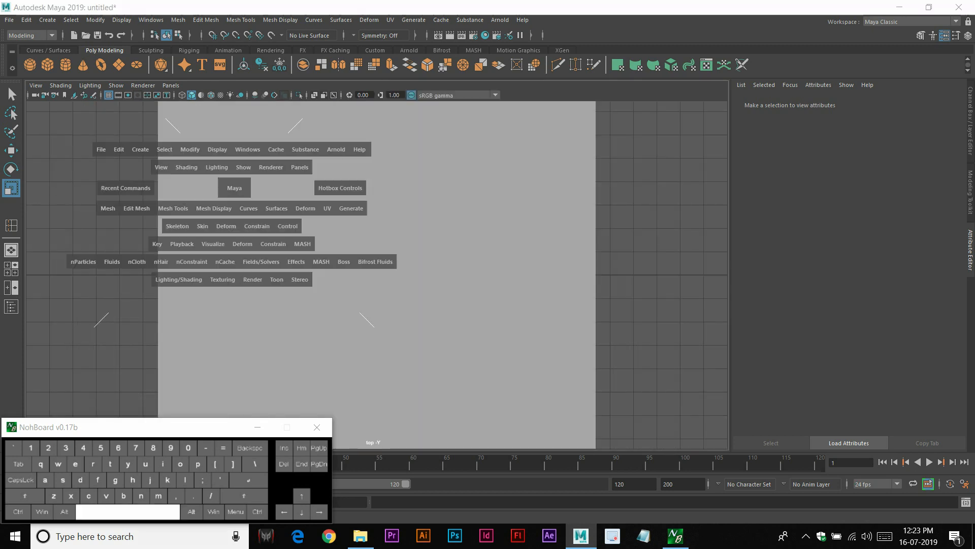
{"action": "key", "text": "space"}
{"action": "key", "text": "space"}
Orbit to a raised corner view of the cube and practise selecting and deselecting it, leaving it selected
{"action": "right_click_drag", "start_coordinate": [376, 274], "coordinate": [421, 275], "text": "alt"}
{"action": "mouse_move", "coordinate": [421, 274]}
{"action": "left_mouse_down", "text": "alt"}
{"action": "mouse_move", "coordinate": [376, 282]}
{"action": "mouse_move", "coordinate": [414, 292]}
{"action": "left_mouse_up", "text": "alt"}
{"action": "left_click", "coordinate": [396, 275]}
{"action": "scroll", "coordinate": [396, 274], "scroll_direction": "up", "scroll_amount": 3, "text": "alt"}
{"action": "scroll", "coordinate": [397, 274], "scroll_direction": "down", "scroll_amount": 3, "text": "alt"}
{"action": "left_click", "coordinate": [518, 264]}
{"action": "left_click", "coordinate": [406, 274]}
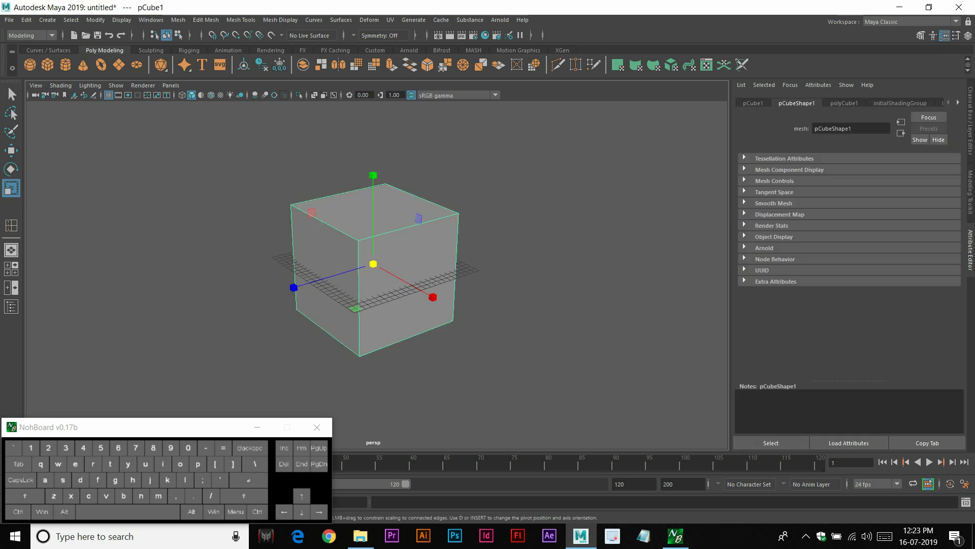
{"action": "left_click", "coordinate": [518, 264]}
{"action": "left_click", "coordinate": [406, 274]}
Try the smooth mesh preview with its cage on the cube and return to the unsmoothed display
{"action": "key", "text": "2"}
{"action": "key", "text": "1"}
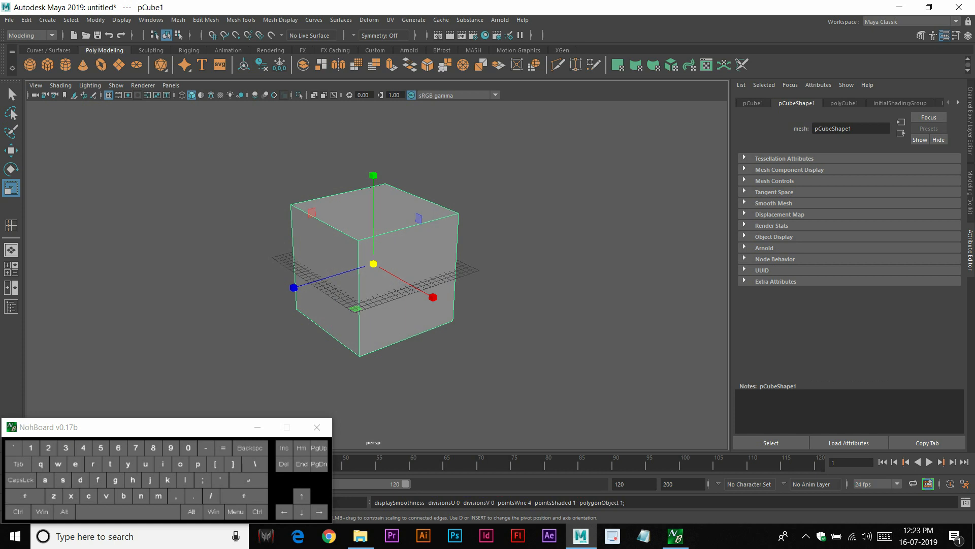
{"action": "key", "text": "1"}
{"action": "key", "text": "1"}
{"action": "key", "text": "1"}
Display the selected cube as a smooth mesh preview inside its cage and inspect it from another angle
{"action": "key", "text": "2"}
{"action": "scroll", "coordinate": [377, 264], "scroll_direction": "up", "scroll_amount": 3, "text": "alt"}
{"action": "left_click_drag", "start_coordinate": [377, 265], "coordinate": [354, 268], "text": "alt"}
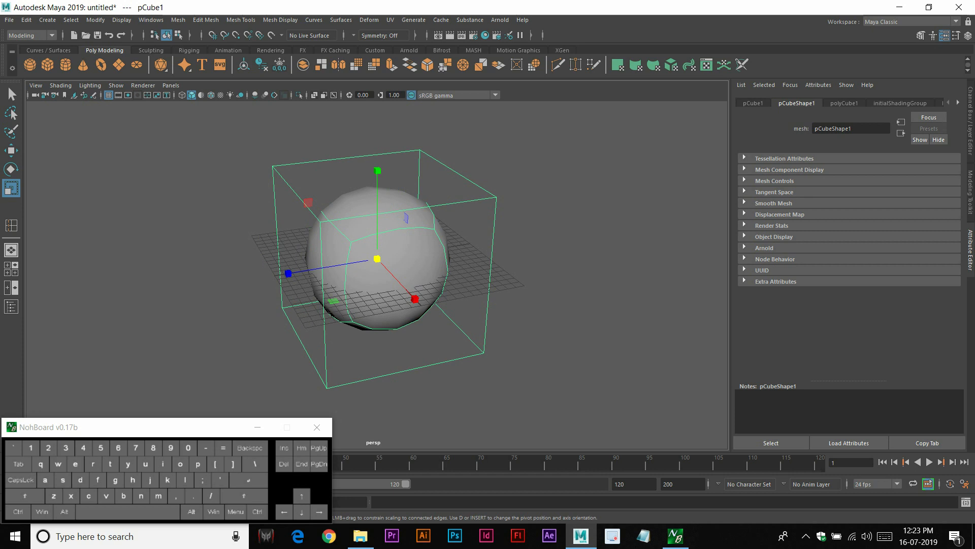
Display the cube as a smooth mesh preview without the cage and inspect the rounded form up close
{"action": "key", "text": "3"}
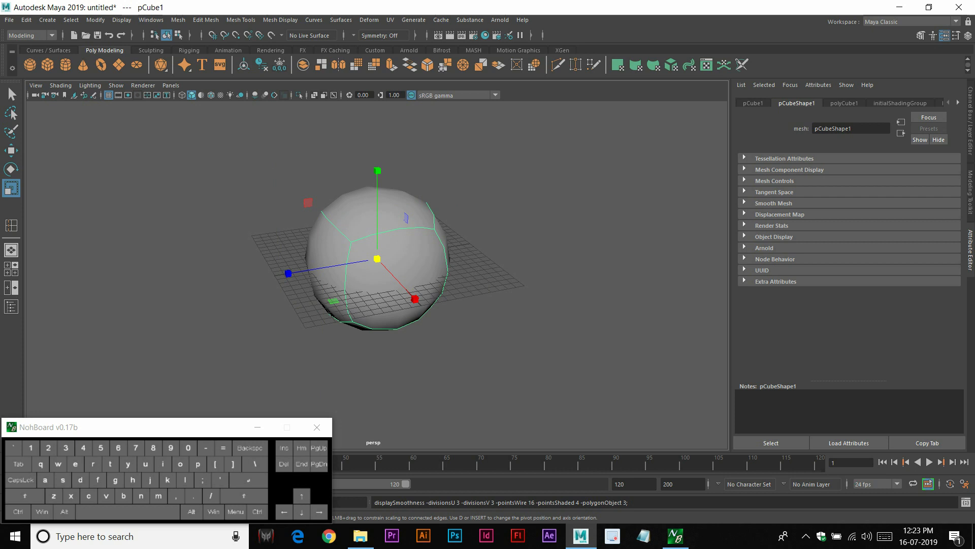
{"action": "left_click", "coordinate": [529, 204]}
{"action": "left_click_drag", "start_coordinate": [518, 213], "coordinate": [549, 222], "text": "alt"}
{"action": "scroll", "coordinate": [396, 249], "scroll_direction": "up", "scroll_amount": 4}
{"action": "mouse_move", "coordinate": [396, 249]}
{"action": "left_mouse_down", "text": "alt"}
{"action": "mouse_move", "coordinate": [417, 245]}
{"action": "mouse_move", "coordinate": [379, 250]}
{"action": "left_mouse_up", "text": "alt"}
{"action": "left_click", "coordinate": [417, 245]}
Switch the perspective view to wireframe display and examine the smoothed cube's edges
{"action": "key", "text": "4"}
{"action": "left_click", "coordinate": [356, 209]}
{"action": "left_click_drag", "start_coordinate": [356, 210], "coordinate": [389, 207], "text": "alt"}
{"action": "left_click_drag", "start_coordinate": [387, 207], "coordinate": [427, 267]}
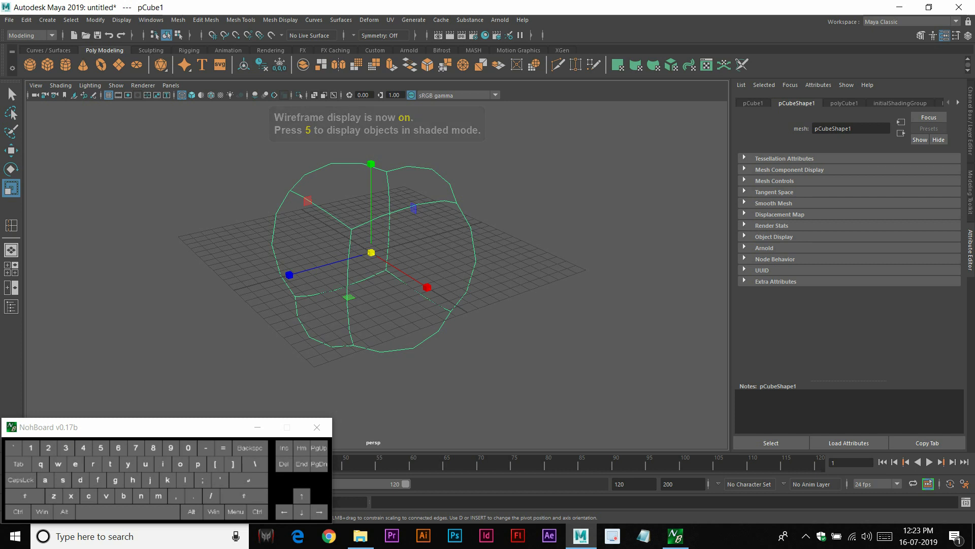
Return the view to shaded display and the cube to its unsmoothed form, keeping the cube selected
{"action": "key", "text": "5"}
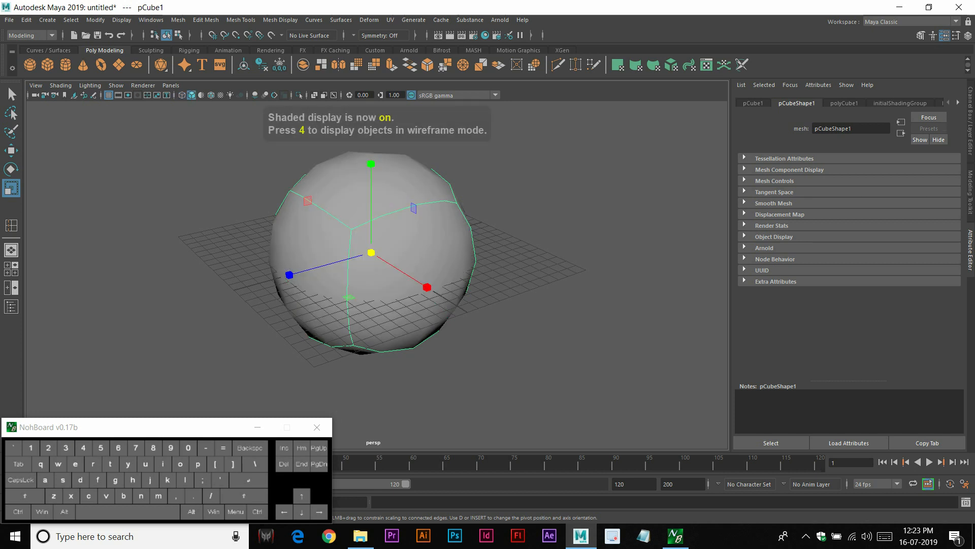
{"action": "key", "text": "1"}
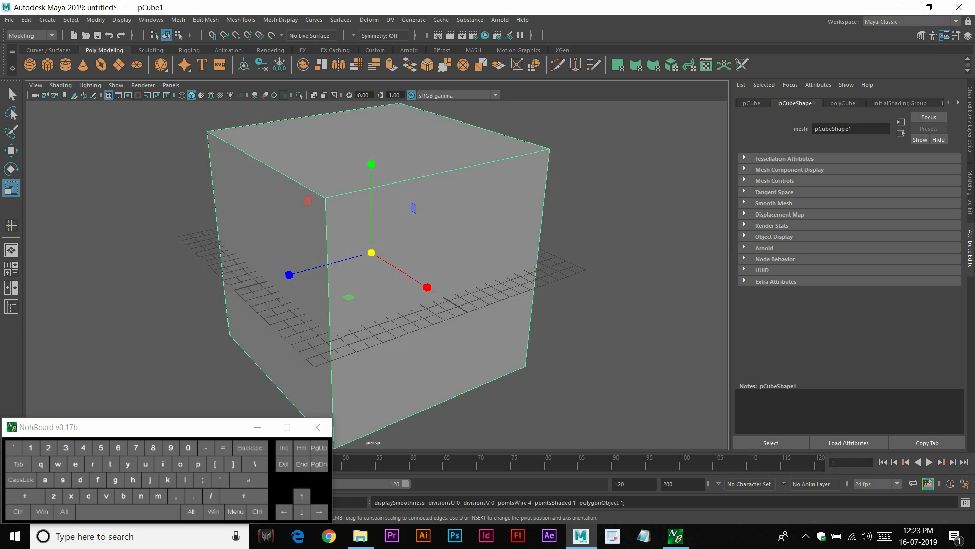
{"action": "left_click", "coordinate": [620, 213]}
{"action": "left_click", "coordinate": [447, 229]}
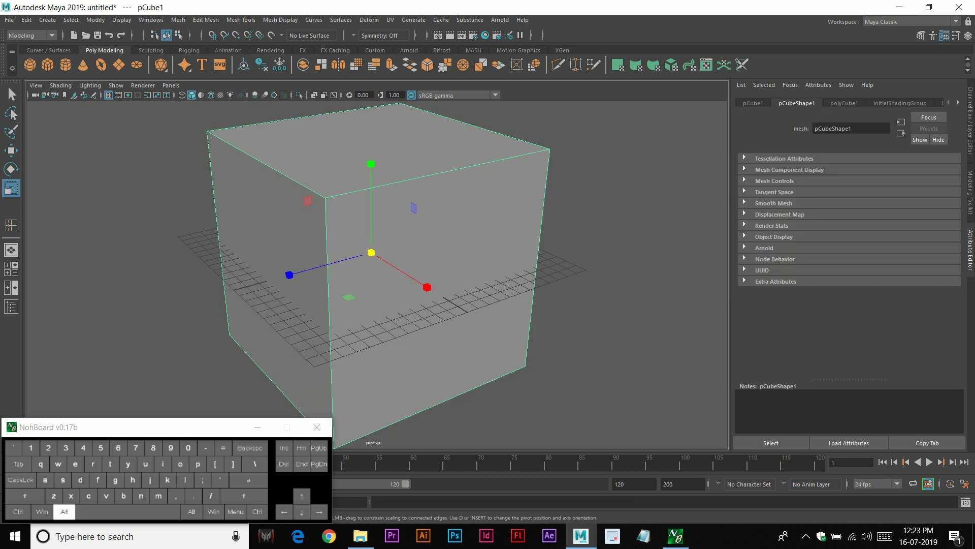
{"action": "left_click_drag", "start_coordinate": [355, 275], "coordinate": [396, 274], "text": "alt"}
Preview the cube in textured display and with all lights on, and go back to default shaded display
{"action": "key", "text": "6"}
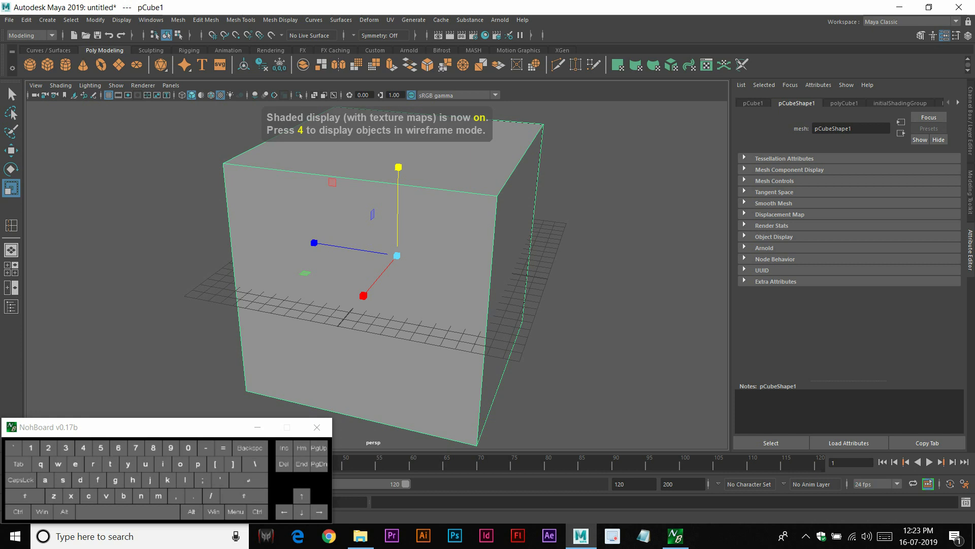
{"action": "key", "text": "7"}
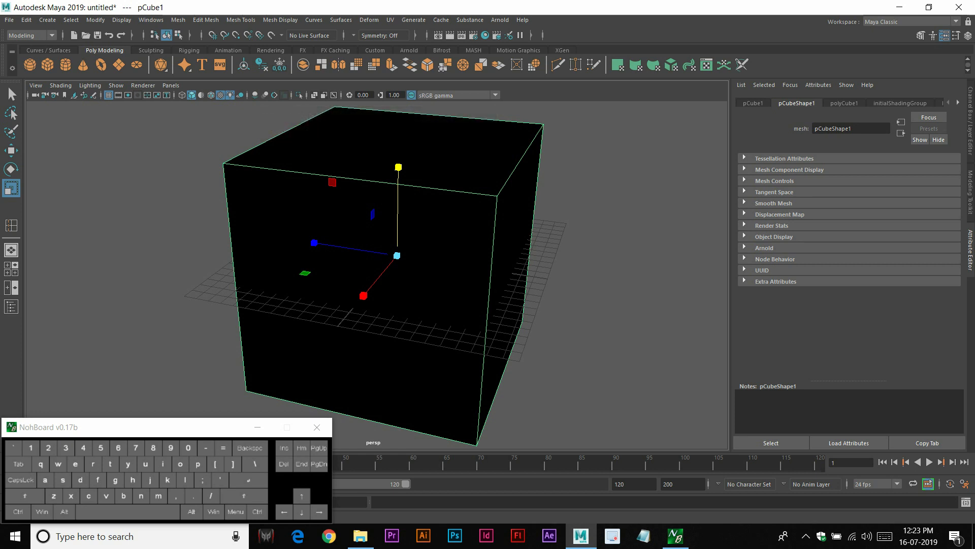
{"action": "key", "text": "5"}
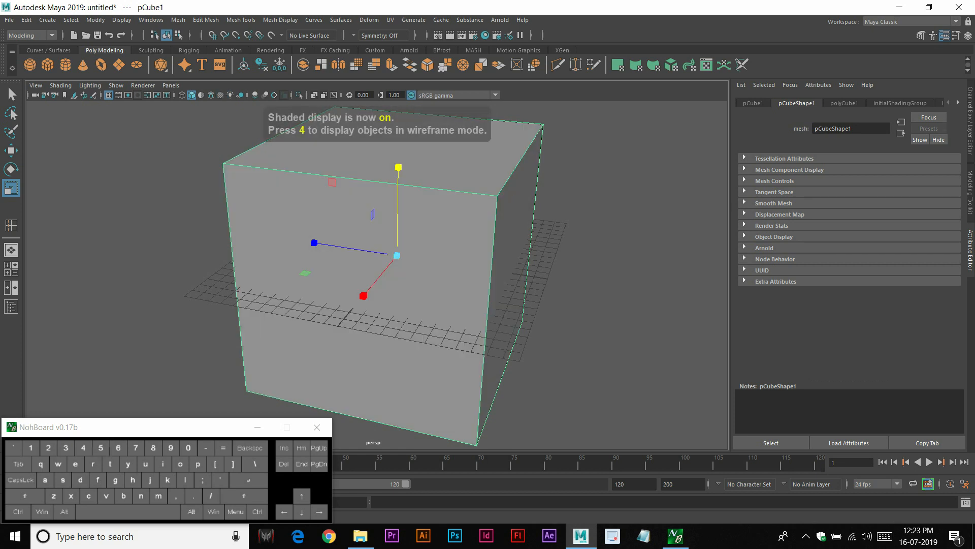
Turn on full screen view and practise orbiting and zooming the perspective camera around the cube
{"action": "right_click_drag", "start_coordinate": [377, 275], "coordinate": [340, 275], "text": "alt"}
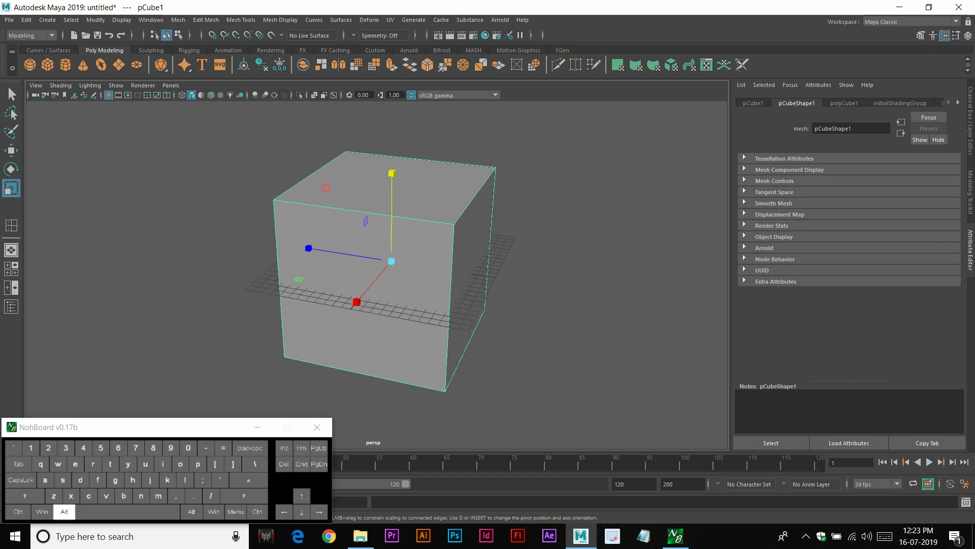
{"action": "left_click_drag", "start_coordinate": [377, 275], "coordinate": [325, 264], "text": "alt"}
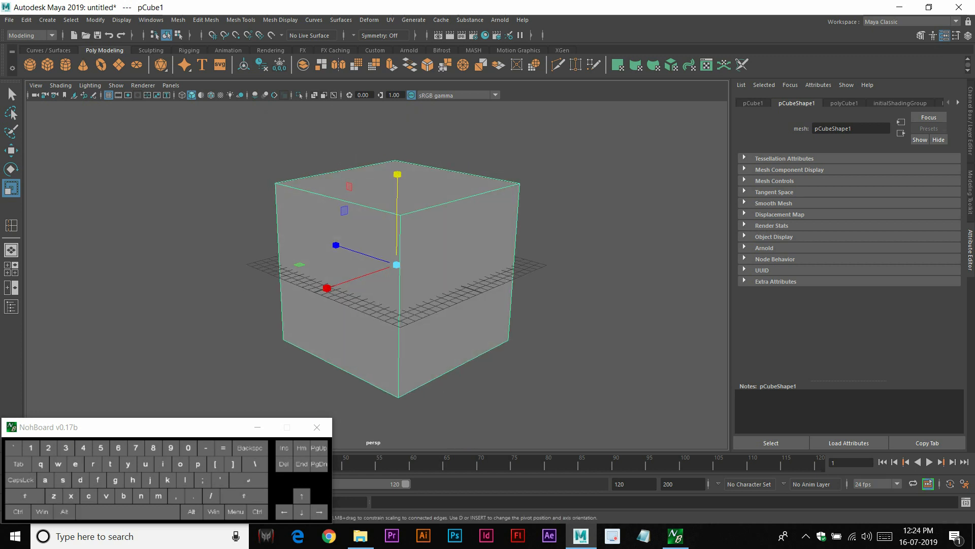
{"action": "right_click_drag", "start_coordinate": [377, 275], "coordinate": [294, 275], "text": "alt"}
{"action": "left_click_drag", "start_coordinate": [377, 275], "coordinate": [351, 300], "text": "alt"}
{"action": "scroll", "coordinate": [377, 274], "scroll_direction": "up", "scroll_amount": 4, "text": "alt"}
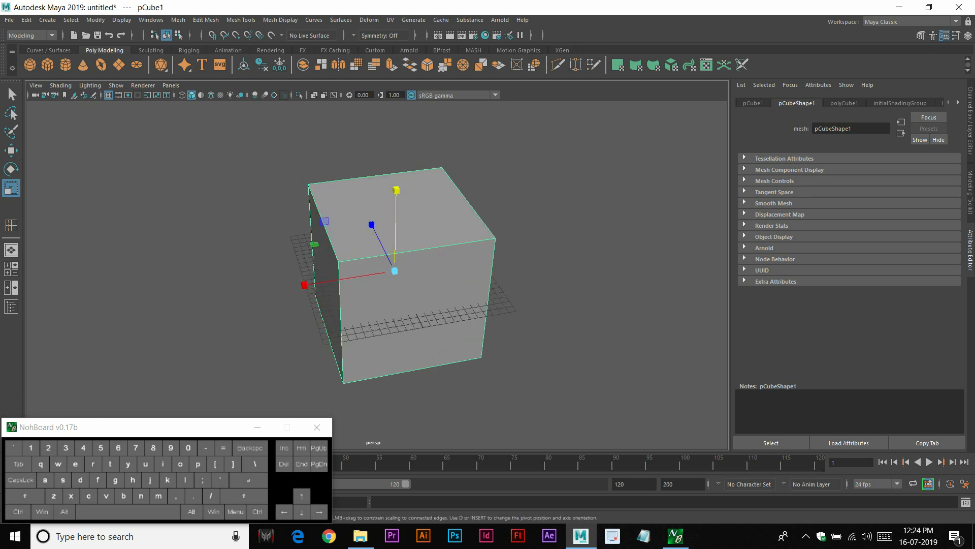
{"action": "key", "text": "ctrl+space"}
{"action": "right_click_drag", "start_coordinate": [482, 279], "coordinate": [422, 280], "text": "alt"}
{"action": "left_click_drag", "start_coordinate": [482, 279], "coordinate": [546, 256], "text": "alt"}
{"action": "right_click_drag", "start_coordinate": [546, 257], "coordinate": [579, 257], "text": "alt"}
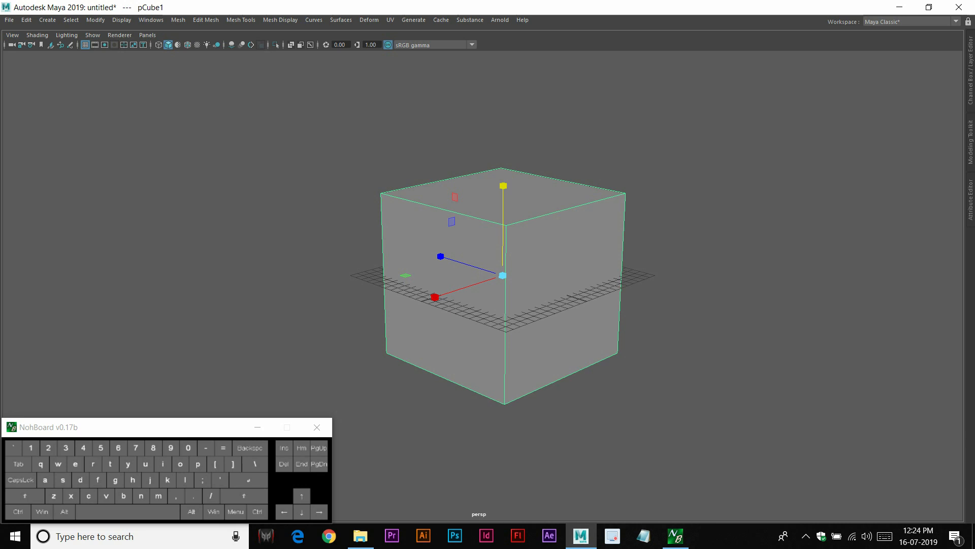
Preview the cube with the all-lights display in full screen and restore default shaded lighting
{"action": "key", "text": "7"}
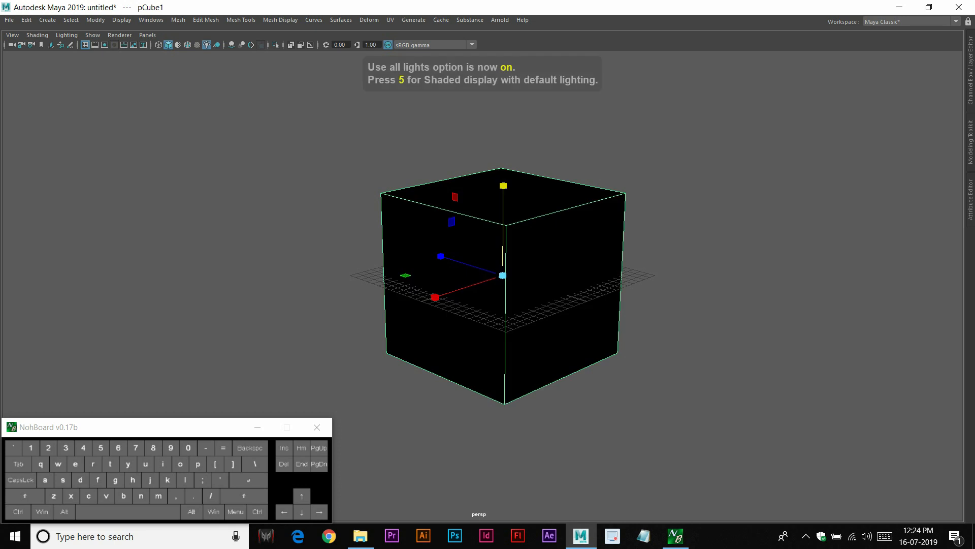
{"action": "key", "text": "5"}
{"action": "key", "text": "space"}
{"action": "key", "text": "space"}
Orbit to a raised view of the cube and display it as a smooth mesh preview with its cage
{"action": "right_click_drag", "start_coordinate": [508, 279], "coordinate": [478, 277], "text": "alt"}
{"action": "left_click_drag", "start_coordinate": [528, 244], "coordinate": [429, 295], "text": "alt"}
{"action": "right_click_drag", "start_coordinate": [447, 285], "coordinate": [498, 287], "text": "alt"}
{"action": "left_click_drag", "start_coordinate": [487, 289], "coordinate": [618, 274], "text": "alt"}
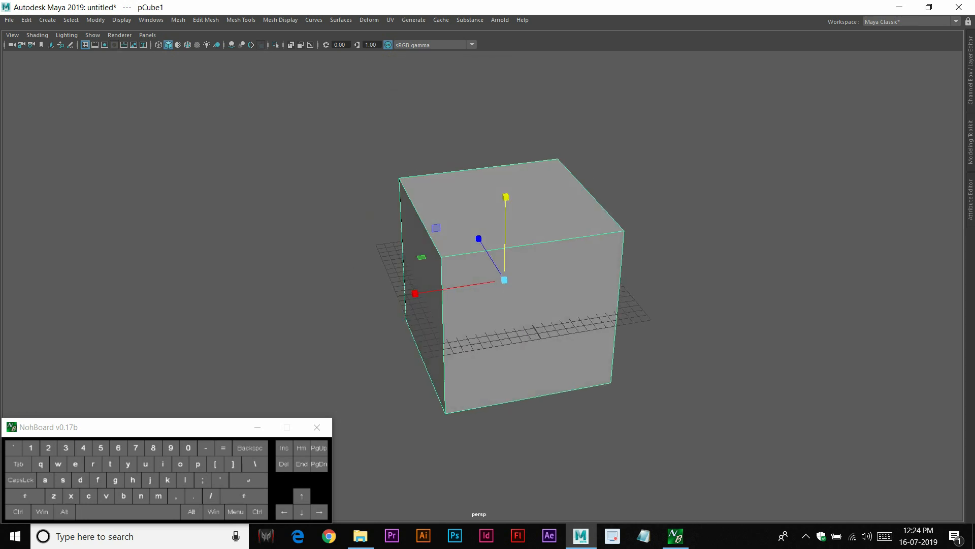
{"action": "key", "text": "2"}
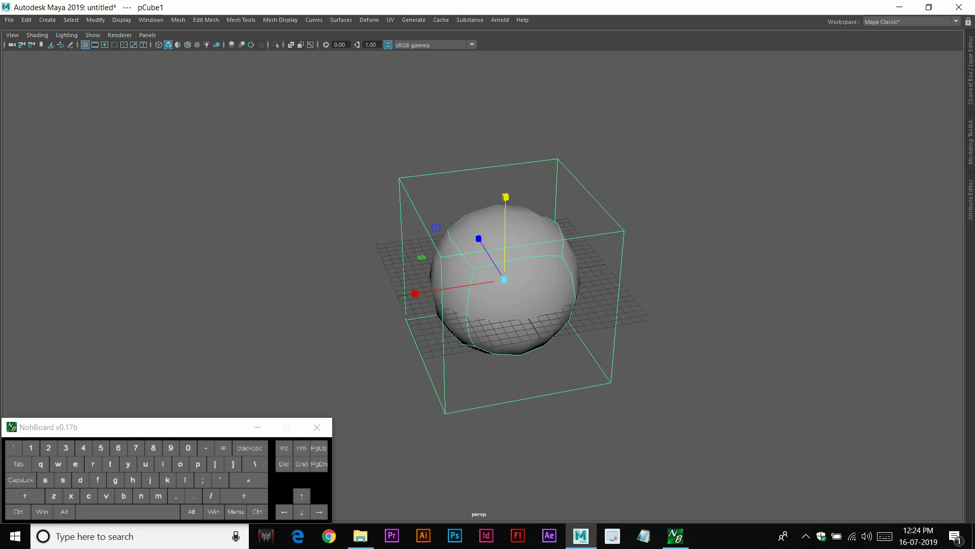
Display the cube as a smooth preview without its cage, check it in wireframe and return to shaded display
{"action": "key", "text": "3"}
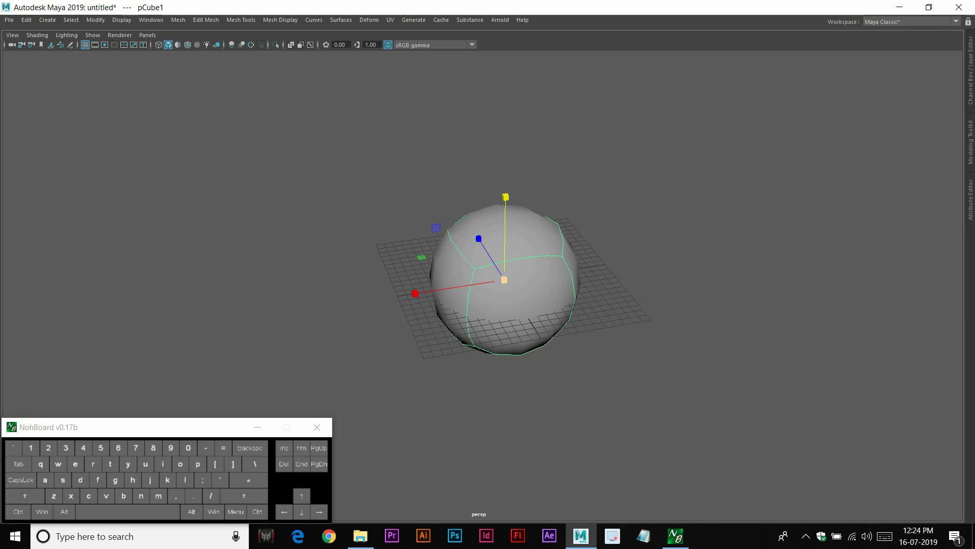
{"action": "key", "text": "4"}
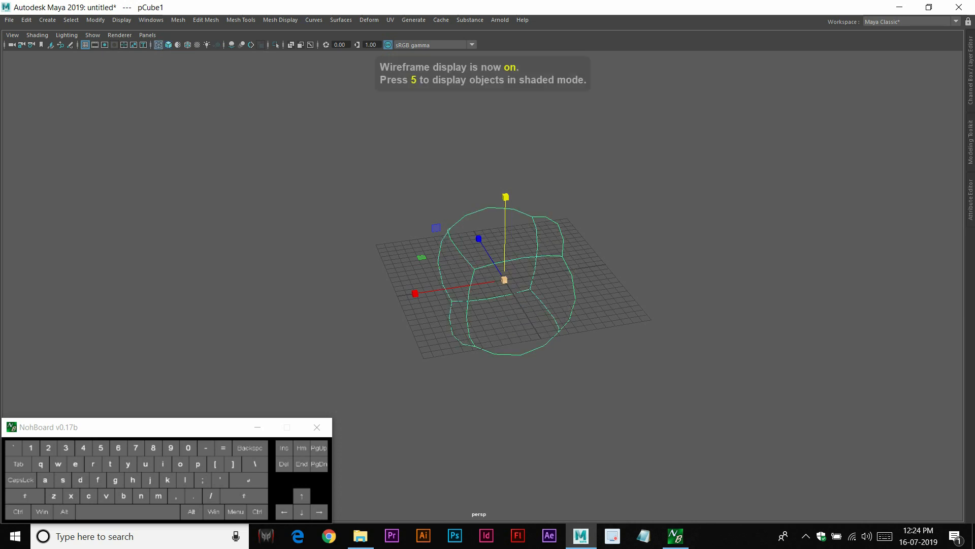
{"action": "key", "text": "5"}
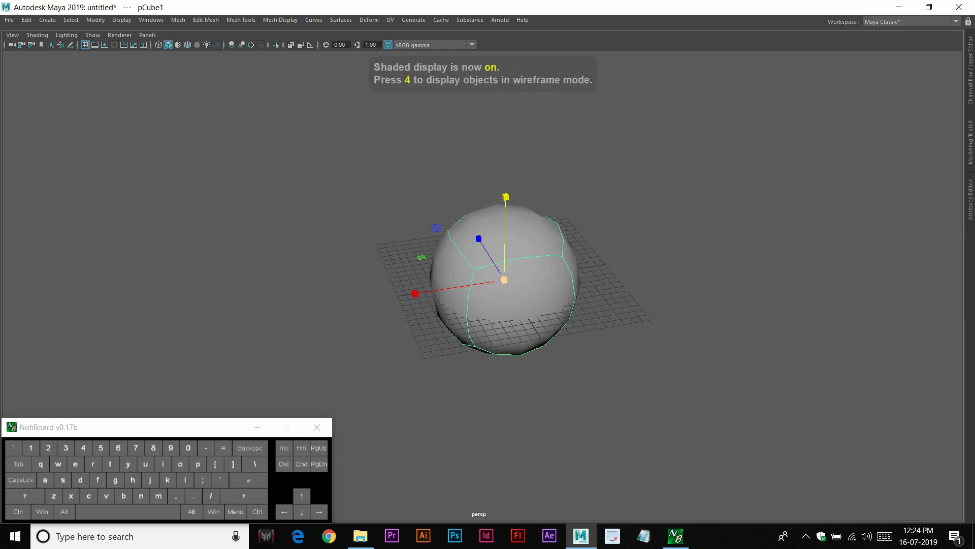
Bring up and dismiss the hotbox, and view the deselected smoothed cube from closer in the perspective view
{"action": "key", "text": "Up"}
{"action": "key", "text": "space"}
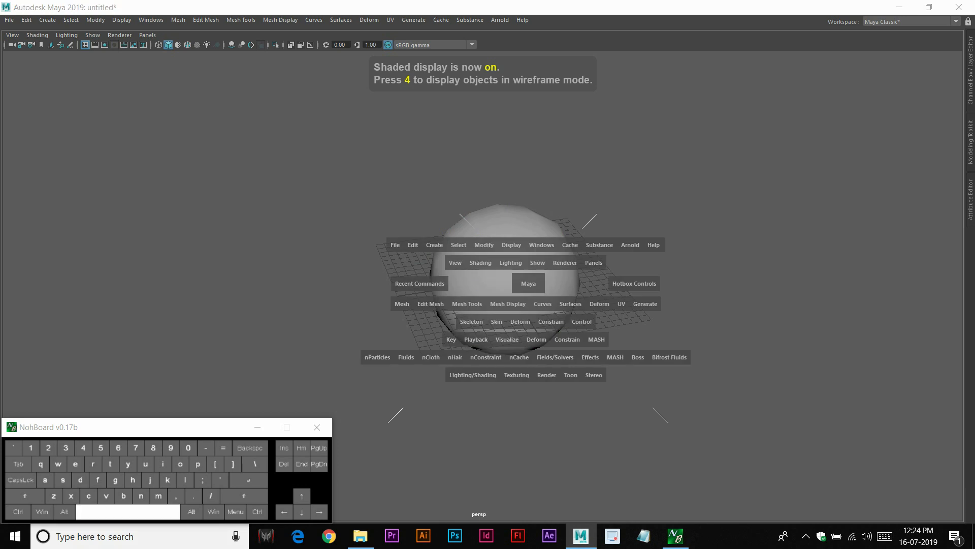
{"action": "scroll", "coordinate": [528, 283], "scroll_direction": "up", "scroll_amount": 4}
{"action": "mouse_move", "coordinate": [528, 283]}
{"action": "left_mouse_down", "text": "alt"}
{"action": "mouse_move", "coordinate": [531, 236]}
{"action": "mouse_move", "coordinate": [529, 280]}
{"action": "left_mouse_up", "text": "alt"}
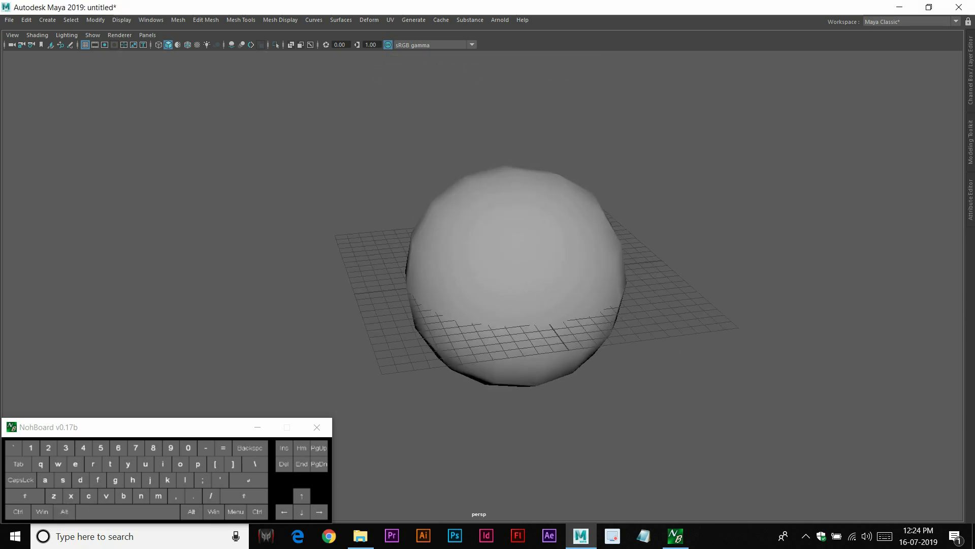
{"action": "mouse_move", "coordinate": [528, 281]}
{"action": "right_mouse_down", "text": "alt"}
{"action": "mouse_move", "coordinate": [473, 281]}
{"action": "mouse_move", "coordinate": [511, 280]}
{"action": "right_mouse_up", "text": "alt"}
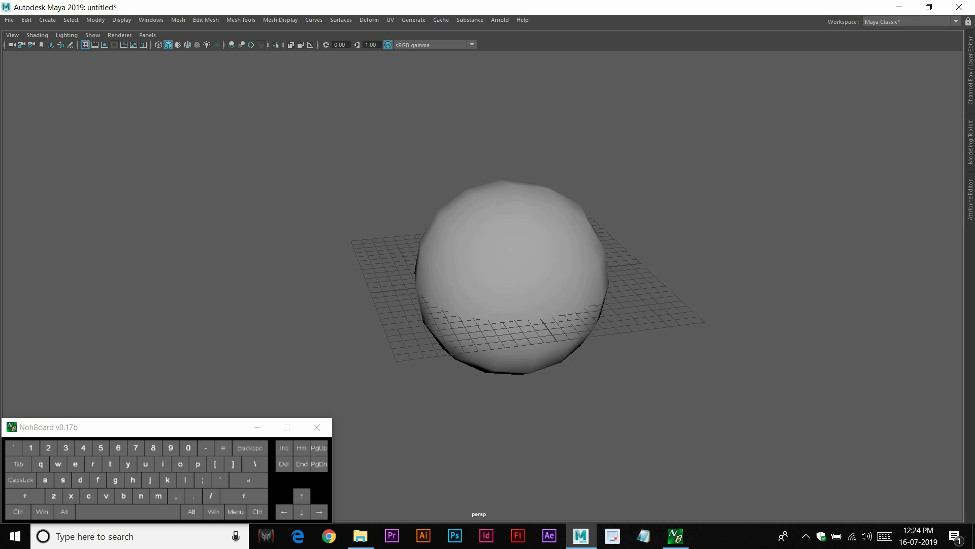
Switch the full screen display off and back on
{"action": "right_click", "coordinate": [560, 260], "text": "shift"}
{"action": "key", "text": "ctrl"}
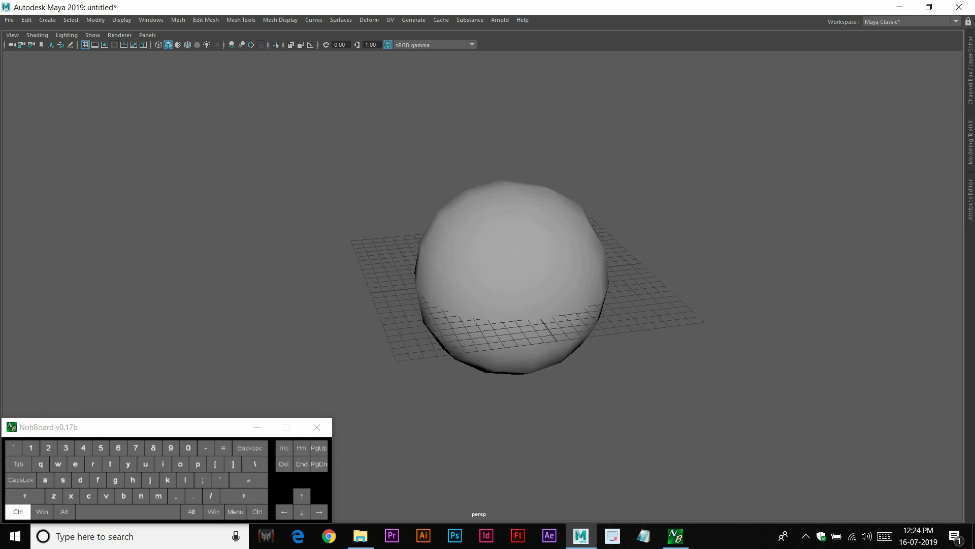
{"action": "key", "text": "ctrl+space"}
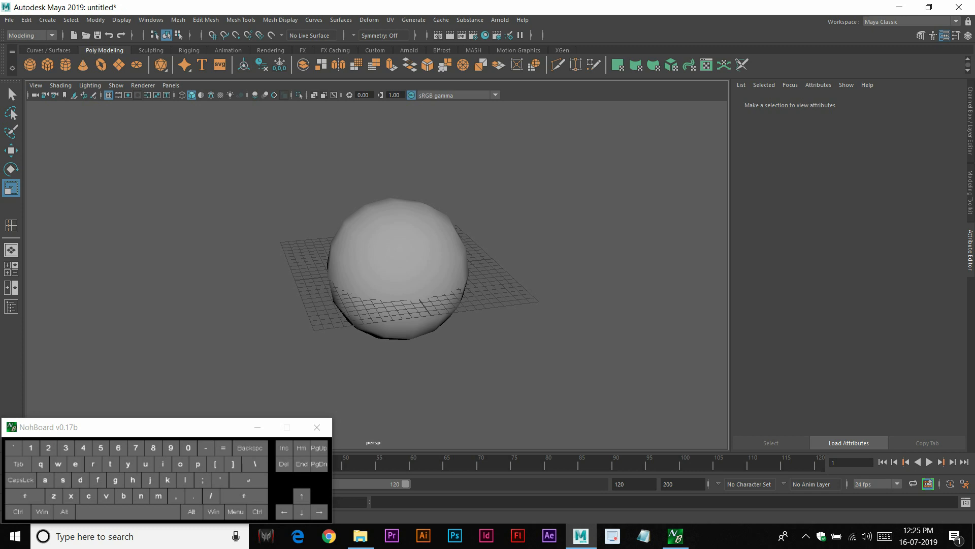
{"action": "key", "text": "ctrl+space"}
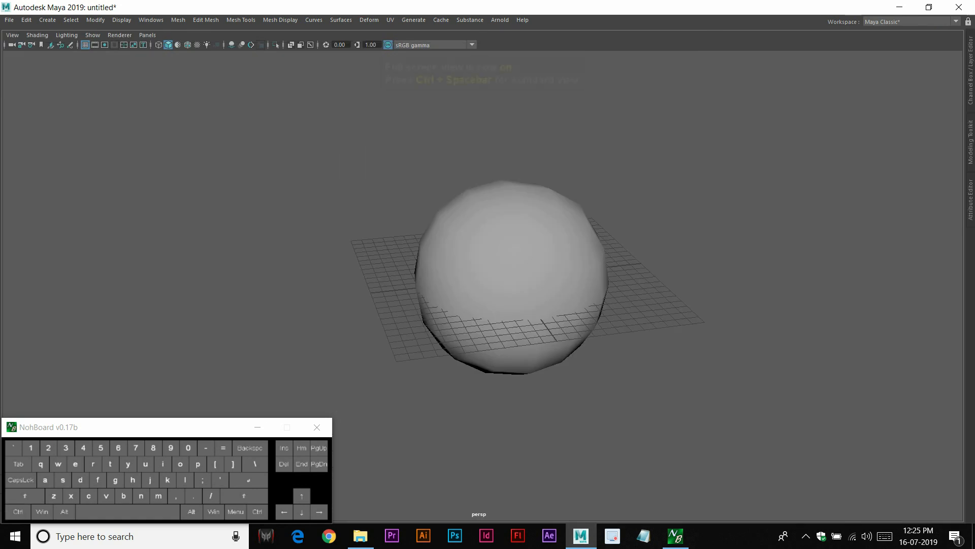
Return the cube to its unsmoothed display and switch it to edge selection
{"action": "left_click", "coordinate": [510, 278]}
{"action": "key", "text": "1"}
{"action": "right_click_drag", "start_coordinate": [503, 211], "coordinate": [507, 184]}
Try deleting the cube's upper front edge with Delete Edge, and undo the deletion
{"action": "left_click", "coordinate": [544, 210]}
{"action": "right_click", "coordinate": [544, 207], "text": "shift"}
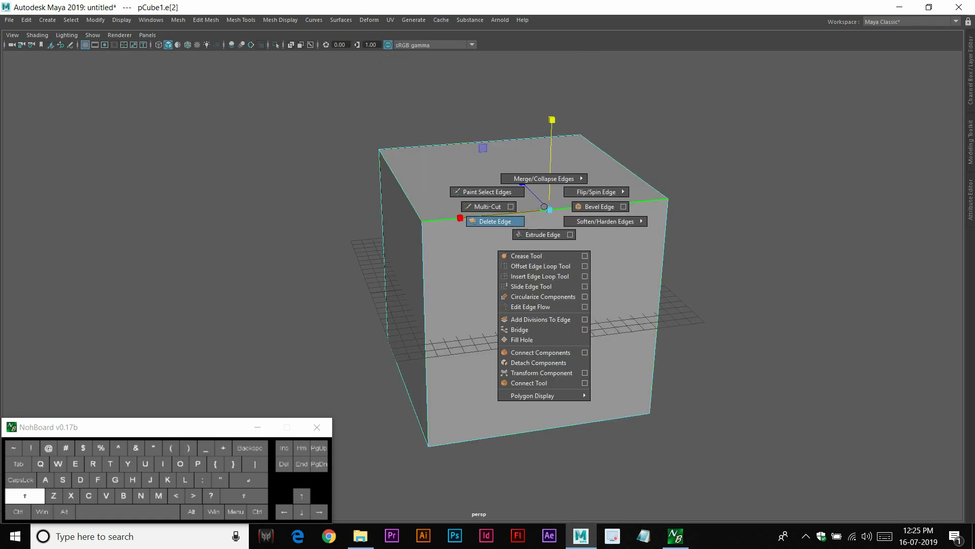
{"action": "left_click", "coordinate": [496, 221]}
{"action": "key", "text": "ctrl+z"}
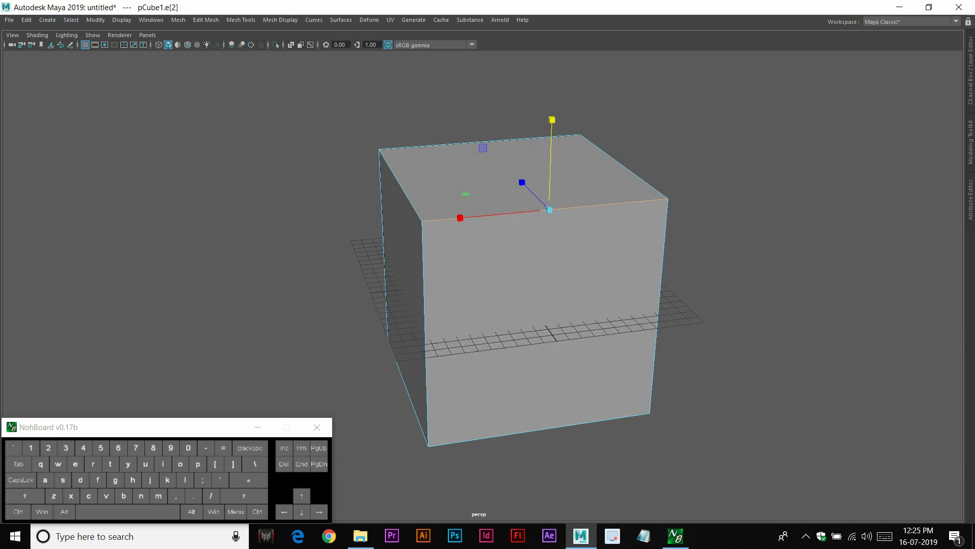
Leave the full screen display and return the cube to object selection
{"action": "key", "text": "ctrl+space"}
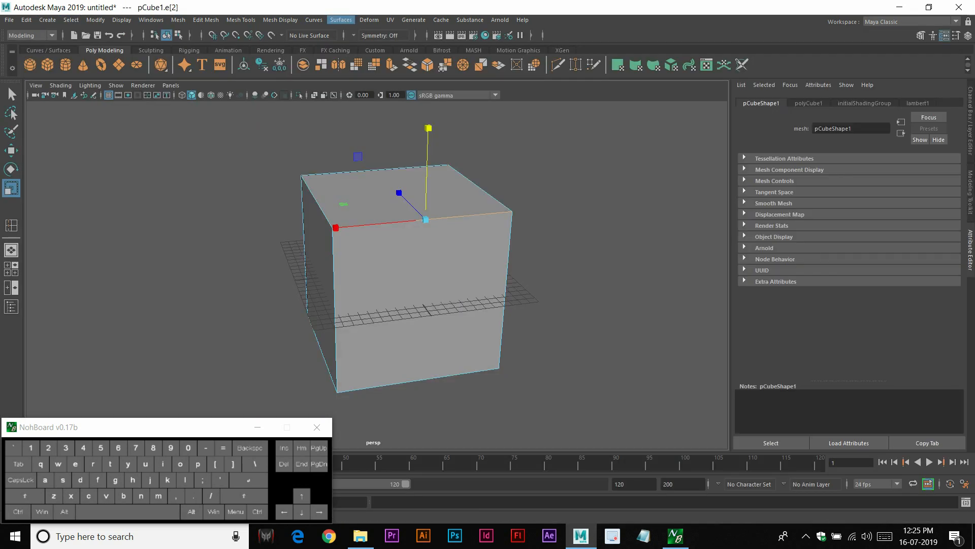
{"action": "right_click_drag", "start_coordinate": [353, 185], "coordinate": [398, 172]}
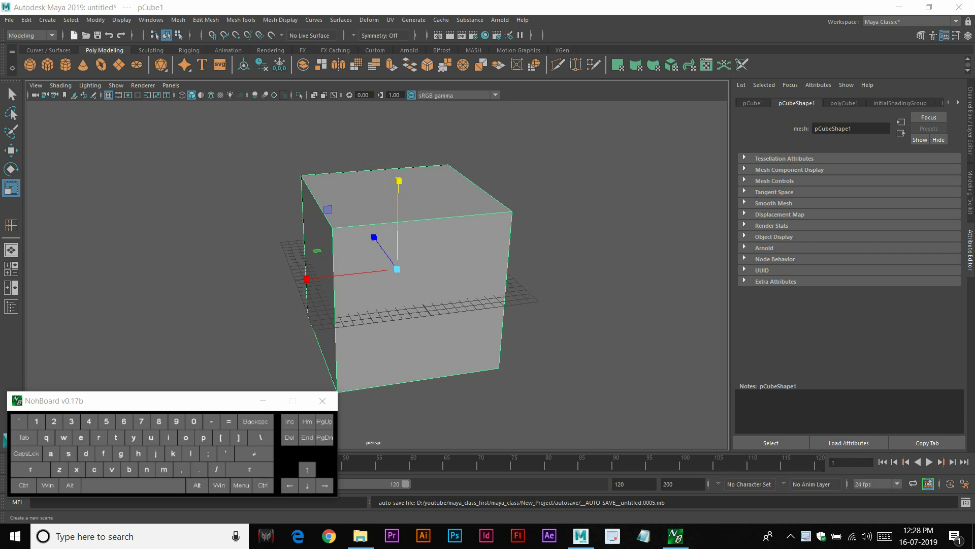
{"action": "left_click", "coordinate": [9, 20]}
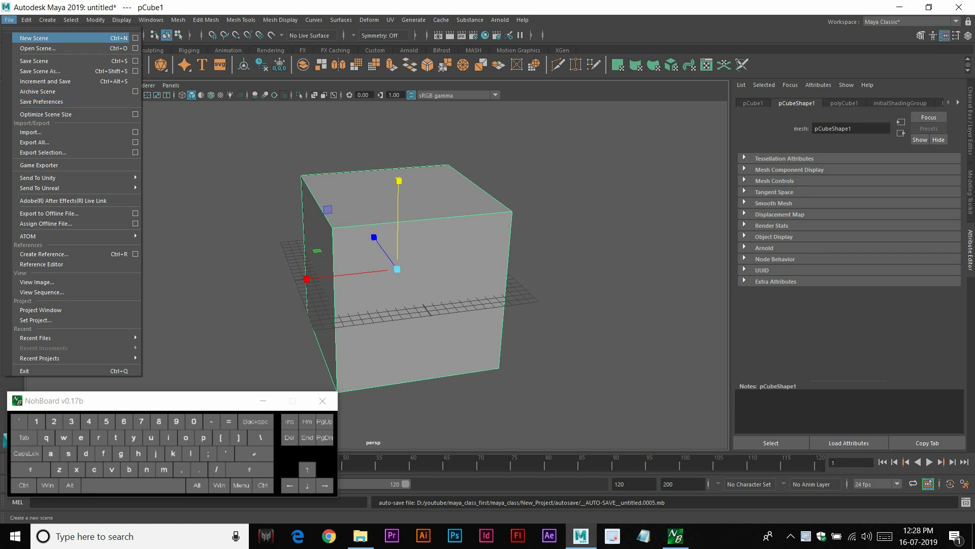
{"action": "mouse_move", "coordinate": [26, 19]}
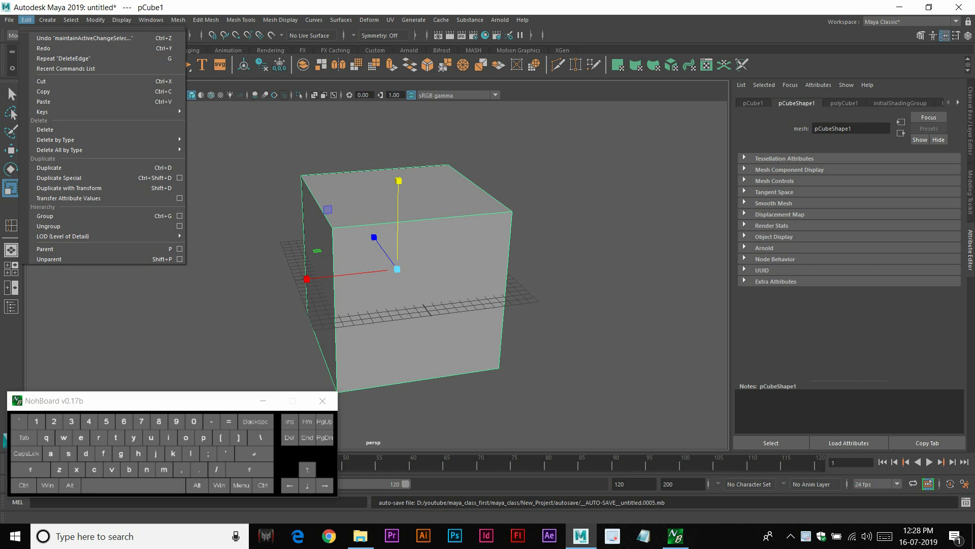
Move the cube about 31.2 units in the negative X direction and undo the move
{"action": "key", "text": "w"}
{"action": "key", "text": "Escape"}
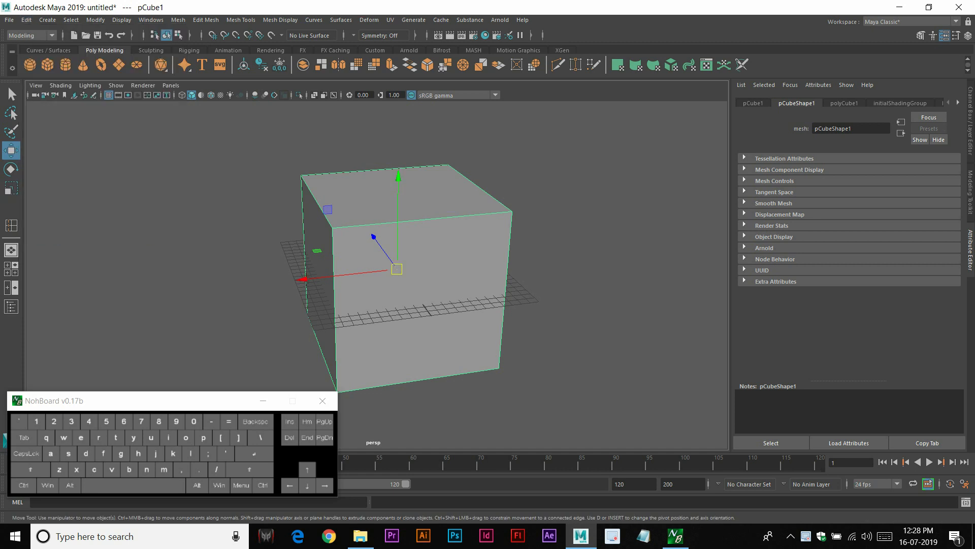
{"action": "left_click_drag", "start_coordinate": [336, 275], "coordinate": [570, 250]}
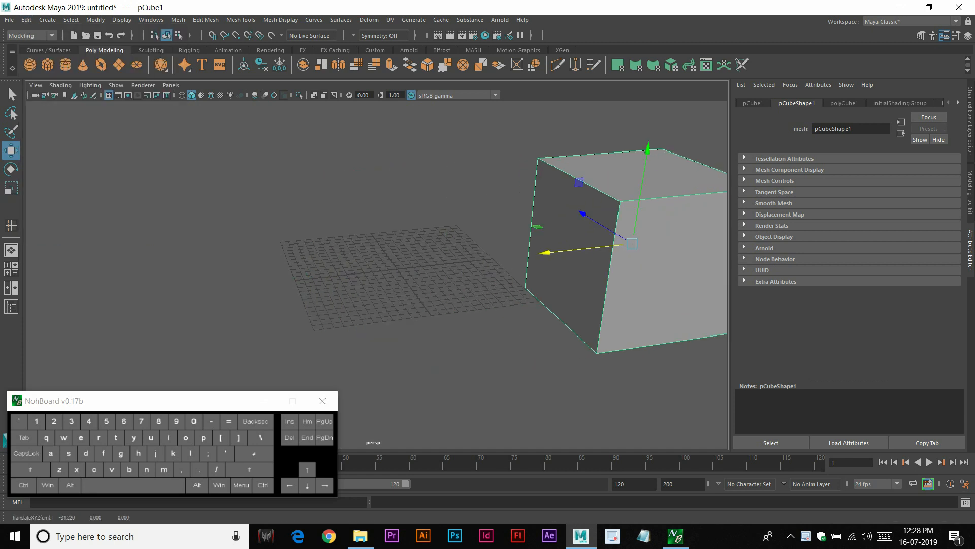
{"action": "key", "text": "ctrl"}
{"action": "key", "text": "ctrl+z"}
Open the Save As dialog and cancel it, and try to redo the undone cube move
{"action": "key", "text": "ctrl+s"}
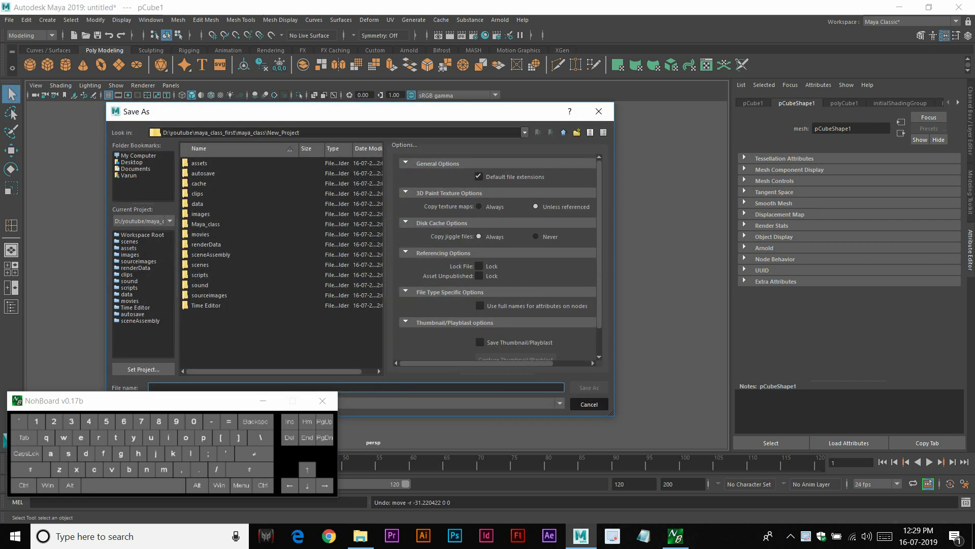
{"action": "left_click", "coordinate": [589, 404]}
{"action": "left_click", "coordinate": [26, 20]}
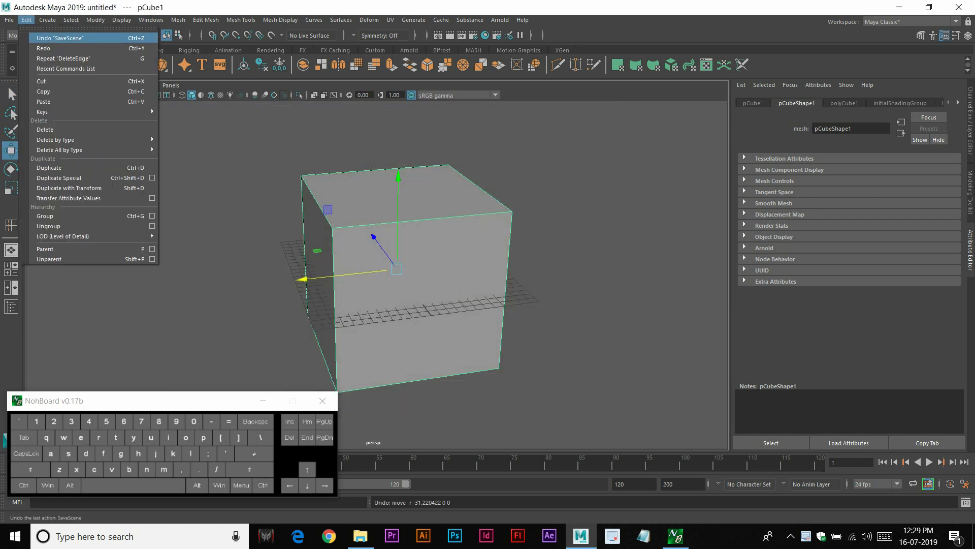
{"action": "left_click", "coordinate": [219, 147]}
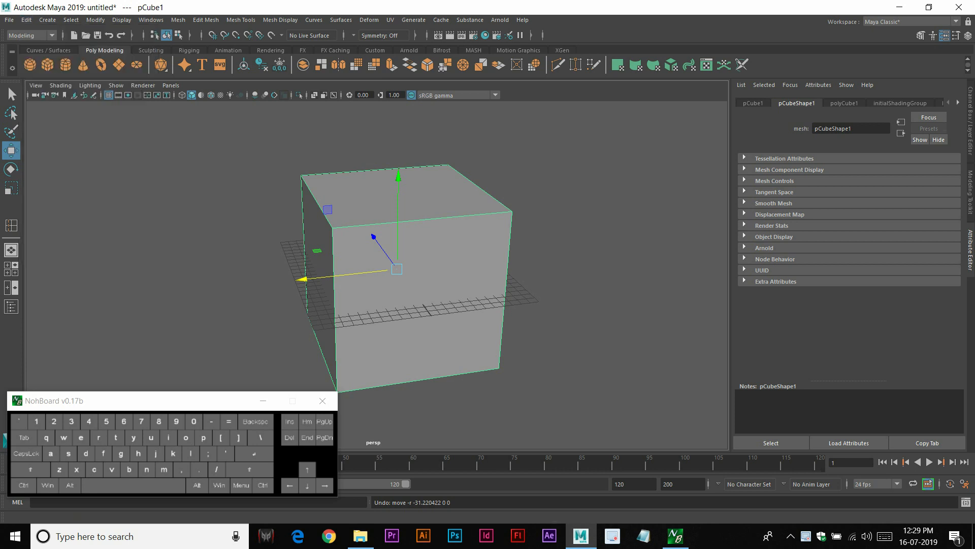
{"action": "key", "text": "ctrl+y"}
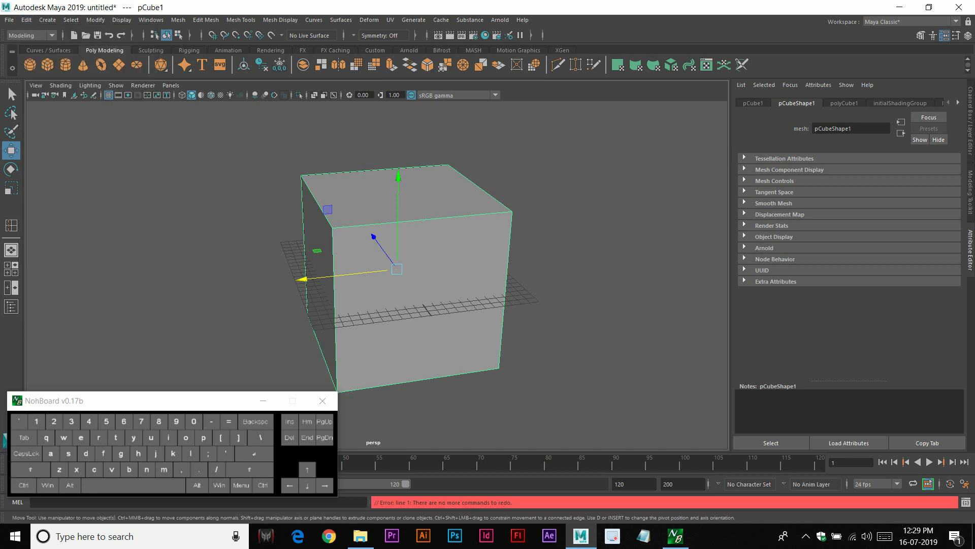
Duplicate the cube, move the copy aside along the X axis and delete that copy
{"action": "left_click", "coordinate": [26, 19]}
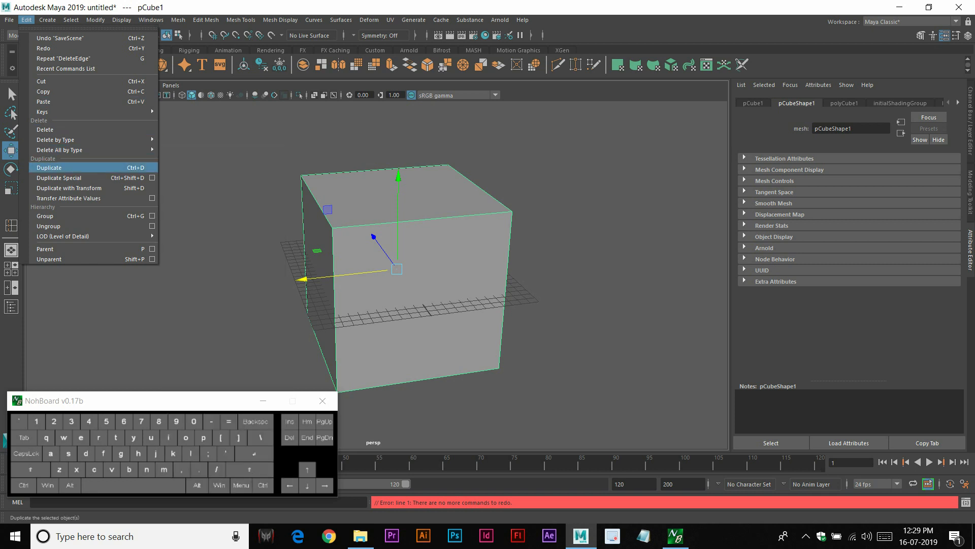
{"action": "key", "text": "w"}
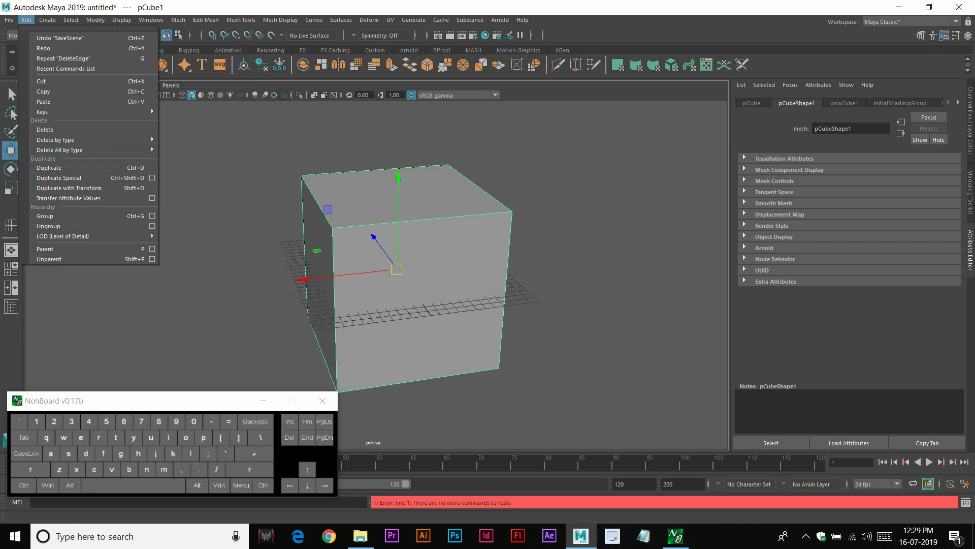
{"action": "left_click", "coordinate": [244, 213]}
{"action": "left_click", "coordinate": [401, 264]}
{"action": "right_click_drag", "start_coordinate": [401, 264], "coordinate": [374, 264], "text": "alt"}
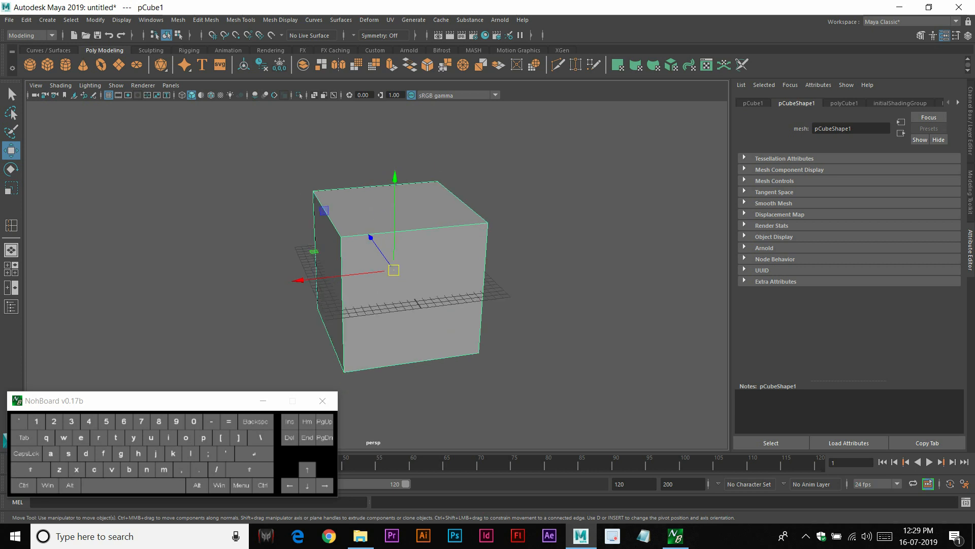
{"action": "key", "text": "ctrl+g"}
{"action": "left_click_drag", "start_coordinate": [300, 279], "coordinate": [473, 261]}
{"action": "key", "text": "Delete"}
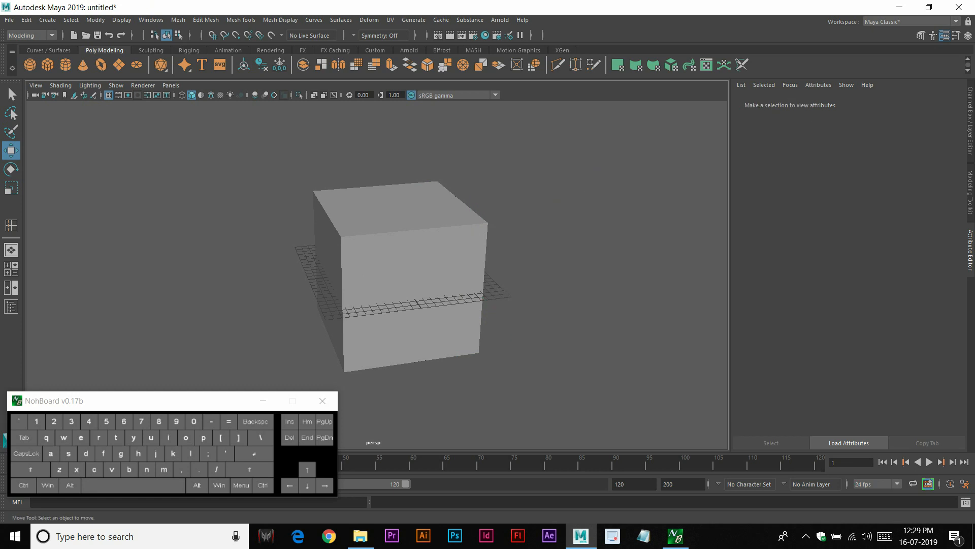
Duplicate the cube, place the copy beside the original along the X axis and scale it down uniformly
{"action": "left_click", "coordinate": [460, 262]}
{"action": "key", "text": "ctrl+d"}
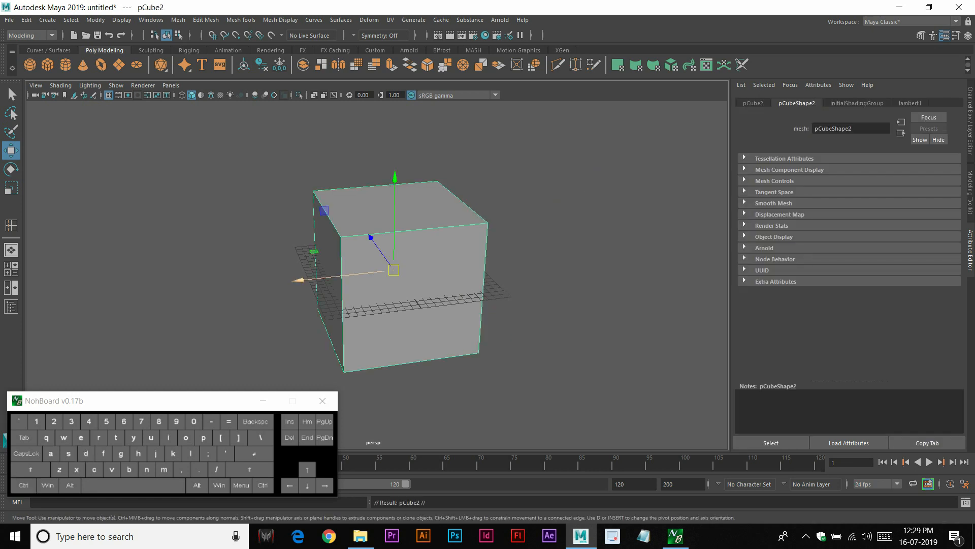
{"action": "left_click_drag", "start_coordinate": [300, 280], "coordinate": [353, 245]}
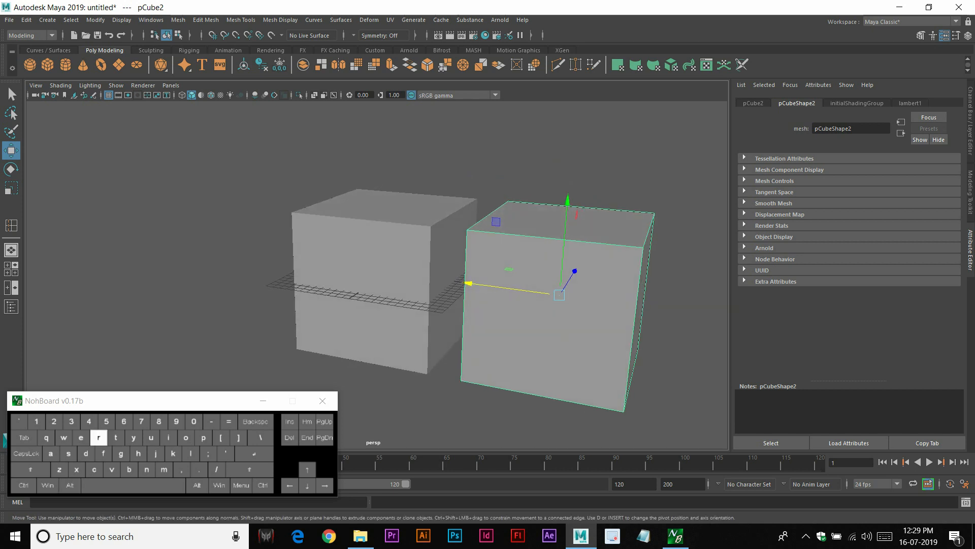
{"action": "key", "text": "r"}
{"action": "mouse_move", "coordinate": [559, 295]}
{"action": "left_mouse_down"}
{"action": "mouse_move", "coordinate": [513, 298]}
{"action": "mouse_move", "coordinate": [438, 280]}
{"action": "mouse_move", "coordinate": [561, 297]}
{"action": "mouse_move", "coordinate": [547, 294]}
{"action": "left_mouse_up"}
Duplicate the smaller cube, scale the copy down further and move it about 24 units in negative X, leaving nothing selected
{"action": "key", "text": "w"}
{"action": "key", "text": "ctrl+d"}
{"action": "key", "text": "r"}
{"action": "key", "text": "w"}
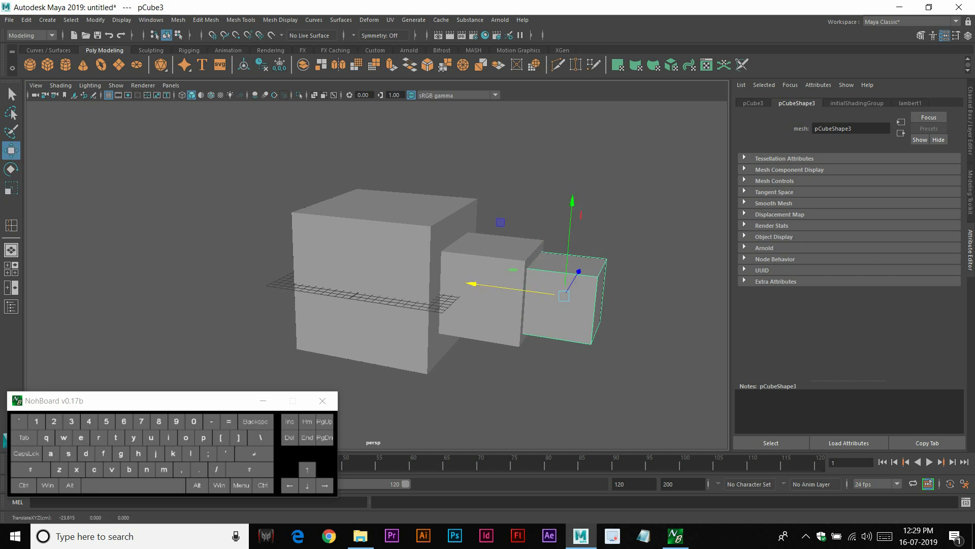
{"action": "left_click", "coordinate": [397, 152]}
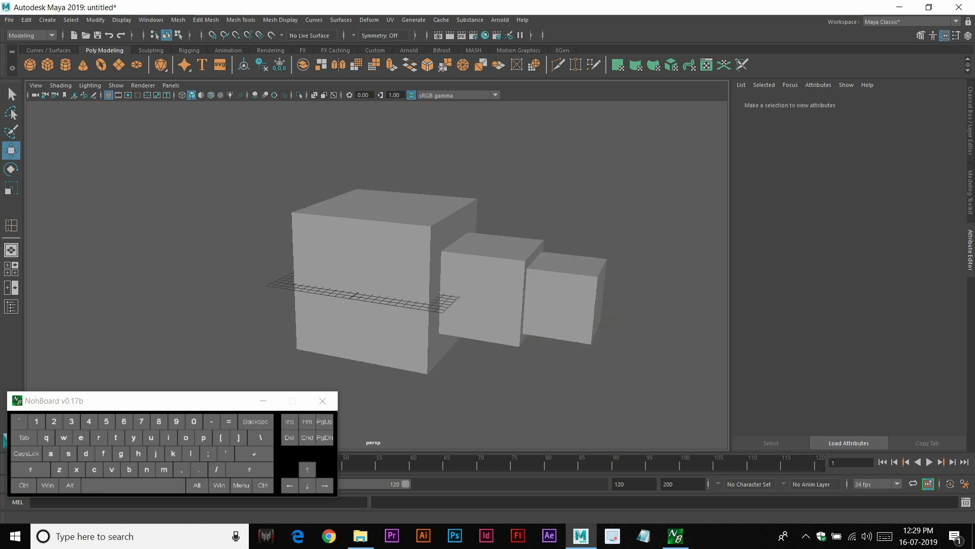
{"action": "left_click", "coordinate": [26, 20]}
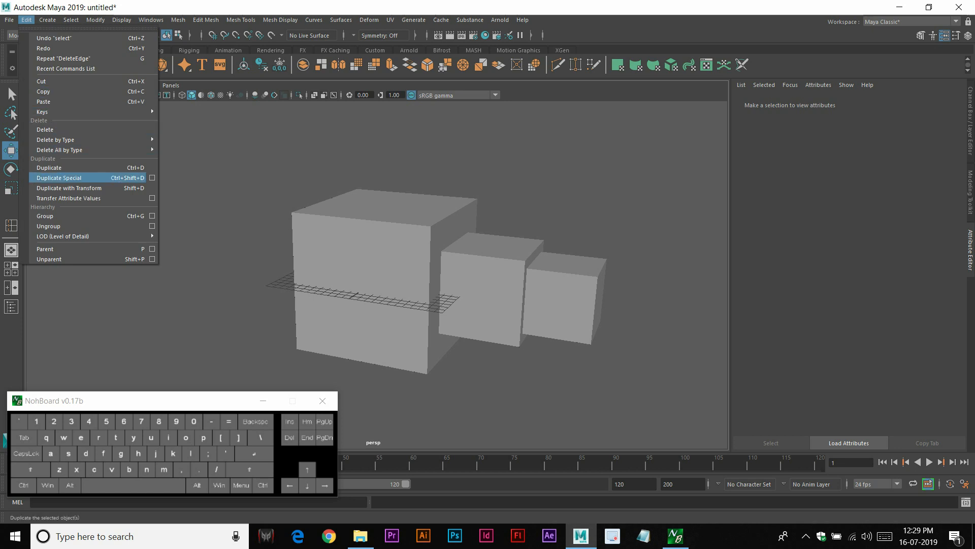
{"action": "left_click", "coordinate": [244, 168]}
Duplicate all three cubes together and move the copies about 61 units in negative X, continuing the row
{"action": "mouse_move", "coordinate": [396, 264]}
{"action": "right_mouse_down", "text": "alt"}
{"action": "mouse_move", "coordinate": [335, 265]}
{"action": "mouse_move", "coordinate": [381, 264]}
{"action": "right_mouse_up", "text": "alt"}
{"action": "middle_click_drag", "start_coordinate": [381, 265], "coordinate": [300, 236], "text": "alt"}
{"action": "left_click_drag", "start_coordinate": [300, 236], "coordinate": [325, 251], "text": "alt"}
{"action": "right_click_drag", "start_coordinate": [325, 251], "coordinate": [381, 251], "text": "alt"}
{"action": "mouse_move", "coordinate": [381, 251]}
{"action": "left_mouse_down", "text": "alt"}
{"action": "mouse_move", "coordinate": [325, 238]}
{"action": "mouse_move", "coordinate": [366, 248]}
{"action": "left_mouse_up", "text": "alt"}
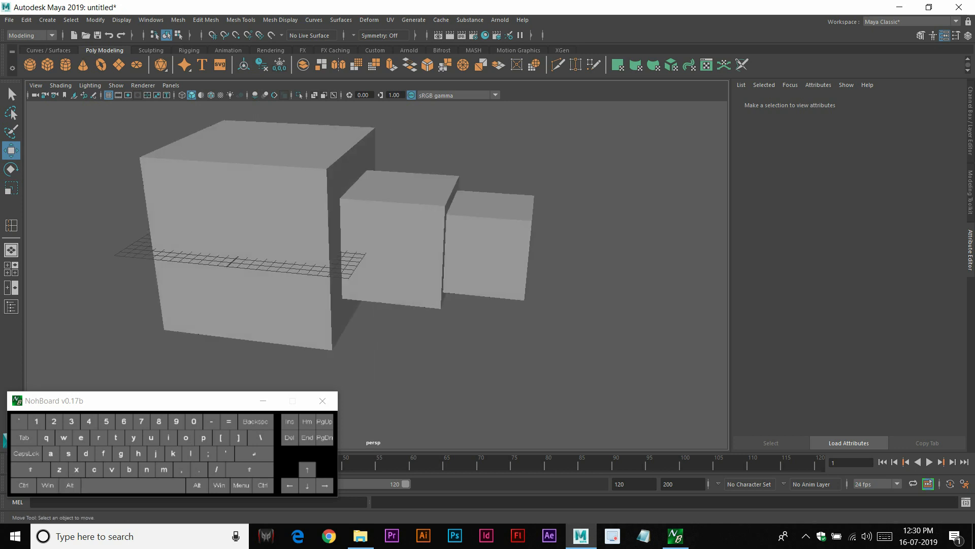
{"action": "left_click", "coordinate": [254, 223]}
{"action": "right_click_drag", "start_coordinate": [315, 244], "coordinate": [254, 244], "text": "alt"}
{"action": "left_click", "coordinate": [388, 262], "text": "shift"}
{"action": "left_click", "coordinate": [450, 264], "text": "shift"}
{"action": "right_click_drag", "start_coordinate": [355, 244], "coordinate": [305, 244], "text": "alt"}
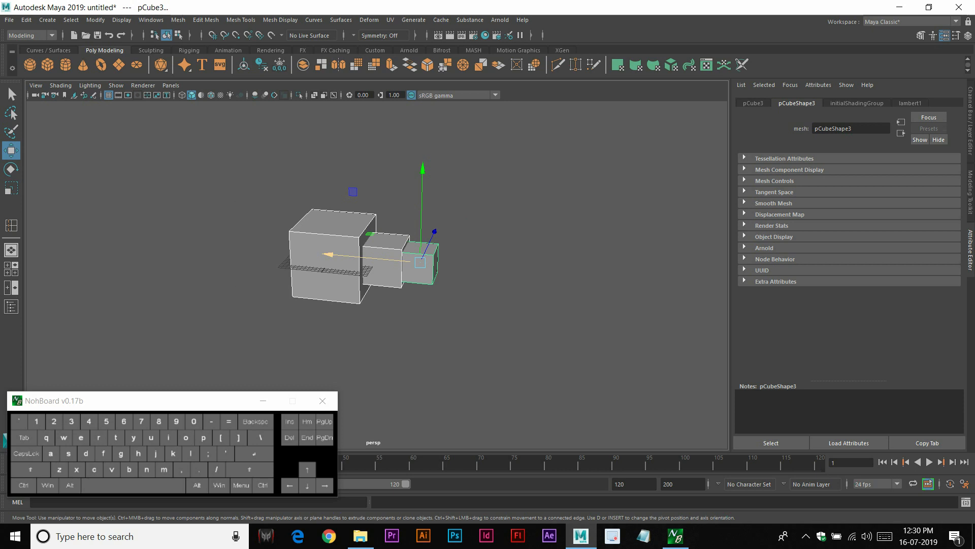
{"action": "key", "text": "ctrl"}
{"action": "key", "text": "ctrl+d"}
{"action": "left_click_drag", "start_coordinate": [329, 254], "coordinate": [467, 267]}
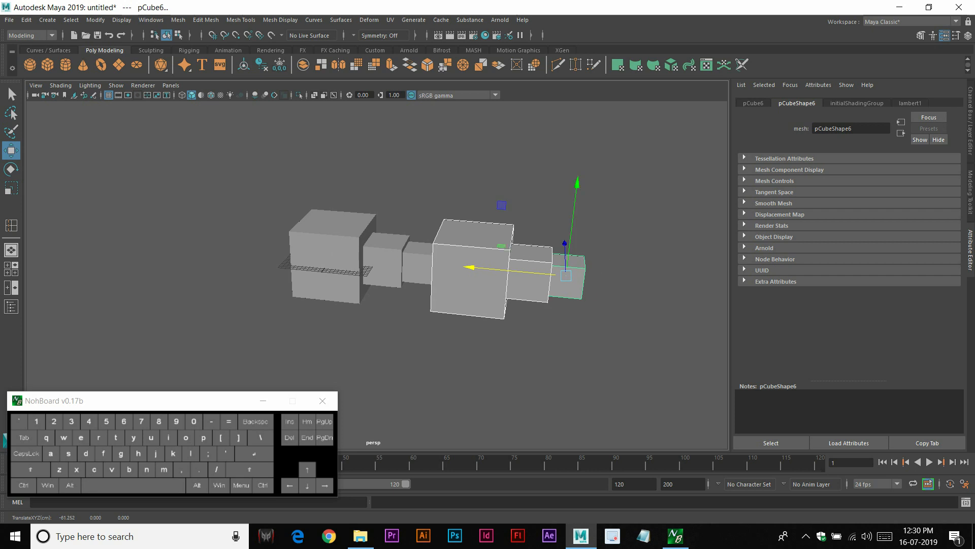
Duplicate the selected three cubes with the same transform to add a third set to the row
{"action": "key", "text": "shift+d"}
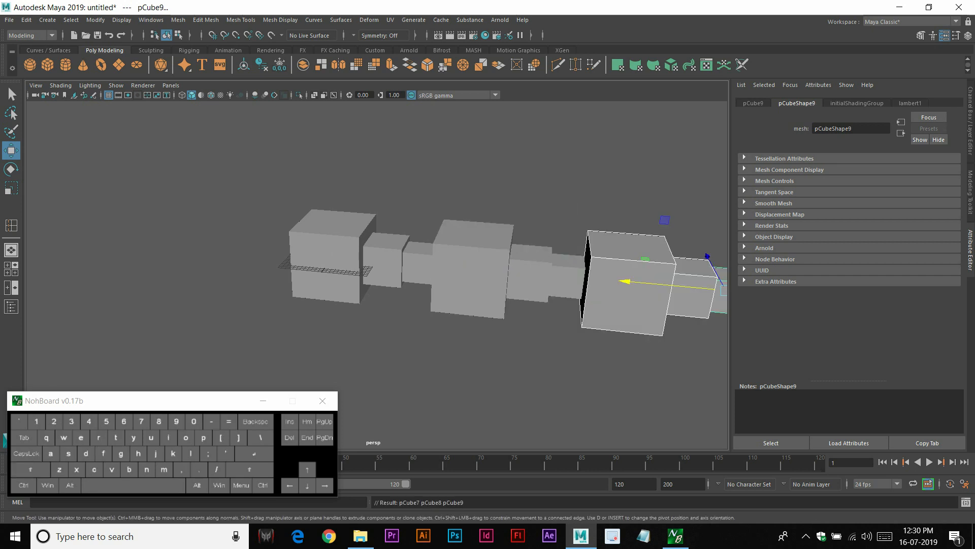
{"action": "middle_click_drag", "start_coordinate": [558, 284], "coordinate": [393, 265], "text": "alt"}
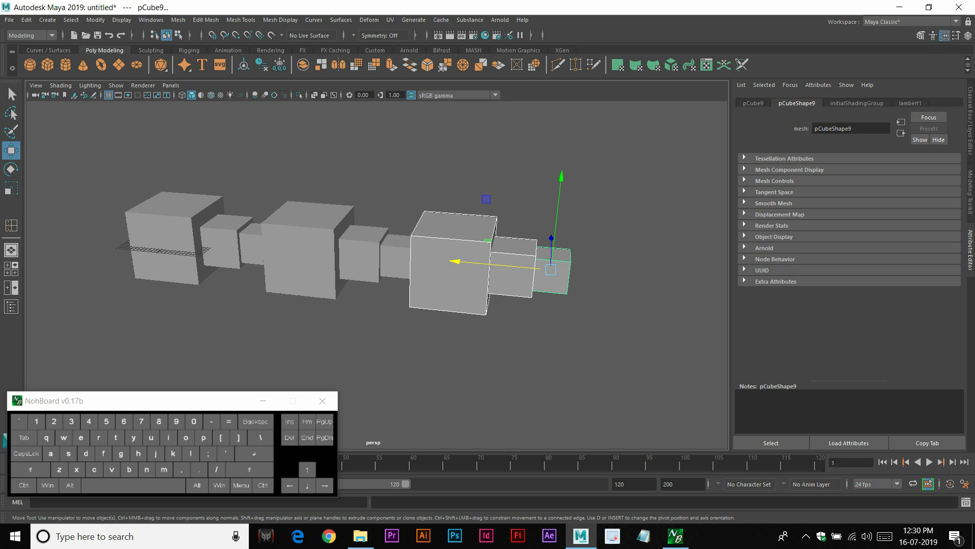
Repeatedly duplicate the selected set of three cubes with the same transform to extend the row far along negative X
{"action": "key", "text": "shift+d"}
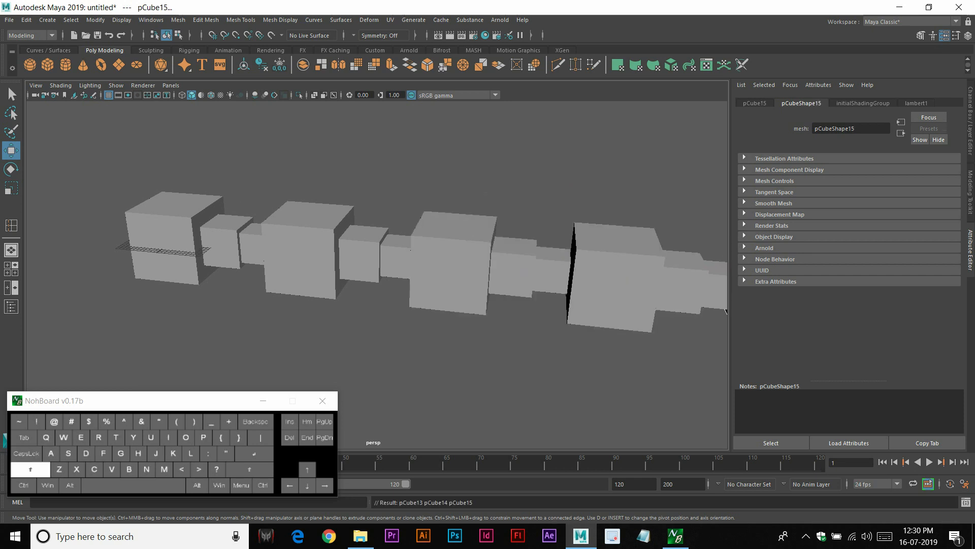
{"action": "key", "text": "shift+d"}
{"action": "key", "text": "shift+d"}
{"action": "key", "text": "shift+d"}
{"action": "scroll", "coordinate": [377, 274], "scroll_direction": "down", "scroll_amount": 5}
{"action": "left_click_drag", "start_coordinate": [377, 275], "coordinate": [446, 288], "text": "alt"}
{"action": "middle_click_drag", "start_coordinate": [446, 288], "coordinate": [299, 285], "text": "alt"}
{"action": "scroll", "coordinate": [300, 285], "scroll_direction": "down", "scroll_amount": 4, "text": "alt"}
{"action": "left_click_drag", "start_coordinate": [300, 285], "coordinate": [259, 274], "text": "alt"}
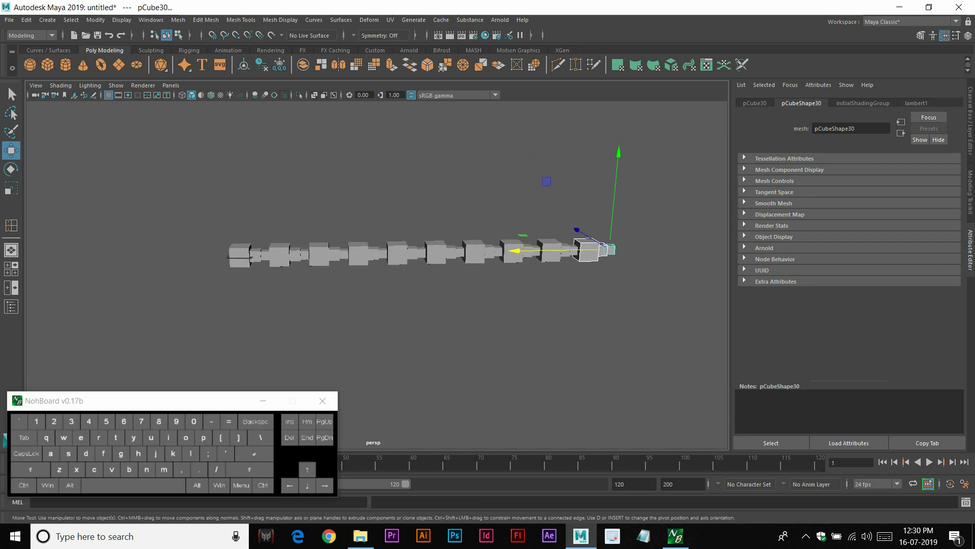
{"action": "key", "text": "shift+d"}
{"action": "key", "text": "shift+d"}
{"action": "key", "text": "shift+d"}
{"action": "key", "text": "shift+d"}
{"action": "key", "text": "shift+d"}
{"action": "key", "text": "shift+d"}
{"action": "key", "text": "shift+d"}
{"action": "key", "text": "shift+d"}
{"action": "key", "text": "shift+d"}
{"action": "key", "text": "shift+d"}
{"action": "key", "text": "shift+d"}
{"action": "key", "text": "shift+d"}
{"action": "key", "text": "shift+d"}
{"action": "key", "text": "shift+d"}
{"action": "key", "text": "shift+d"}
{"action": "key", "text": "shift+d"}
{"action": "key", "text": "shift+d"}
{"action": "key", "text": "shift+d"}
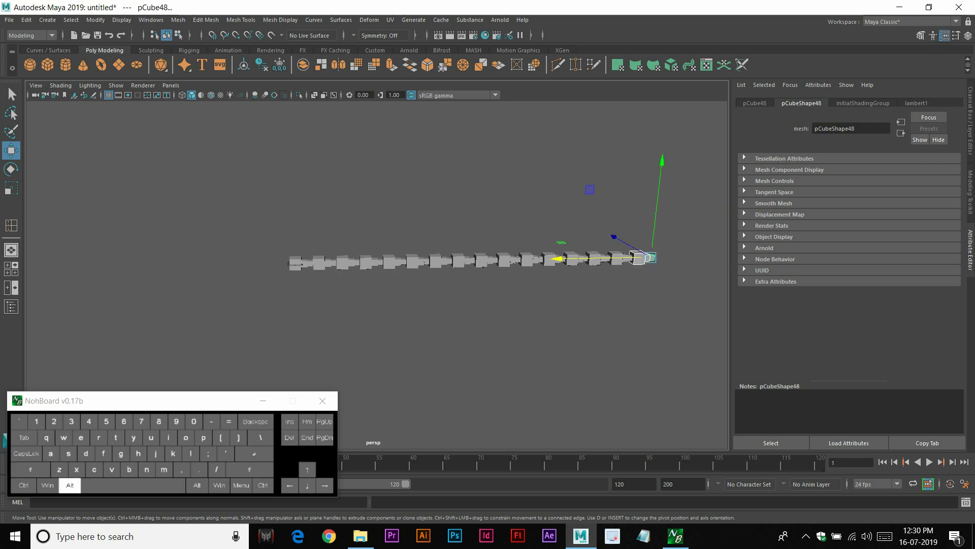
{"action": "key", "text": "shift+d"}
{"action": "key", "text": "shift+d"}
{"action": "key", "text": "shift+d"}
{"action": "key", "text": "shift+d"}
{"action": "key", "text": "shift+d"}
{"action": "key", "text": "shift+d"}
{"action": "key", "text": "shift+d"}
{"action": "key", "text": "shift+d"}
{"action": "key", "text": "shift+d"}
{"action": "key", "text": "shift+d"}
{"action": "key", "text": "shift+d"}
{"action": "key", "text": "shift+d"}
Select the entire row of cubes and delete it
{"action": "left_click", "coordinate": [539, 203]}
{"action": "middle_click_drag", "start_coordinate": [538, 203], "coordinate": [312, 221], "text": "alt"}
{"action": "scroll", "coordinate": [377, 274], "scroll_direction": "up", "scroll_amount": 10, "text": "alt"}
{"action": "scroll", "coordinate": [377, 277], "scroll_direction": "down", "scroll_amount": 12, "text": "alt"}
{"action": "left_click_drag", "start_coordinate": [544, 358], "coordinate": [107, 232]}
{"action": "key", "text": "Delete"}
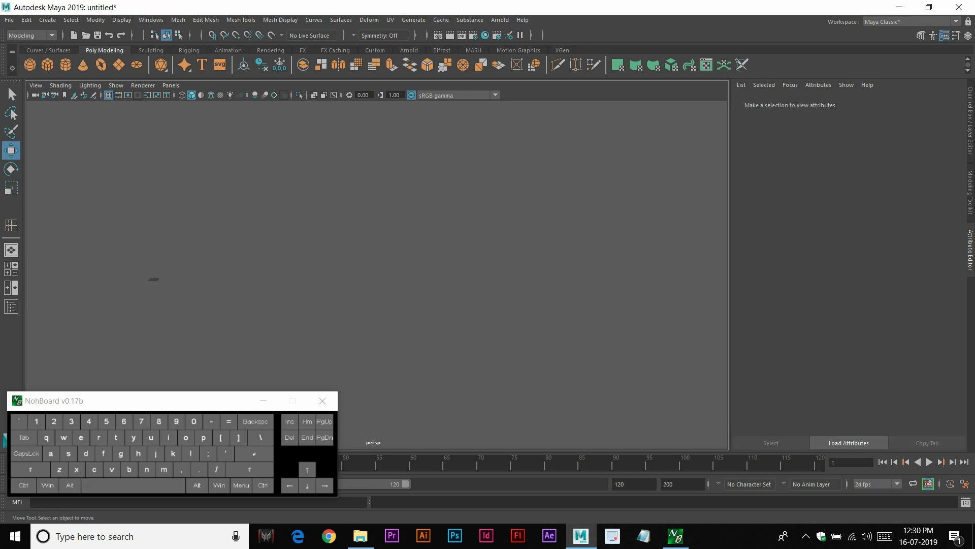
Create a polygon cube at the origin and scale it up uniformly to about 19.4, leaving nothing selected
{"action": "left_click", "coordinate": [48, 65]}
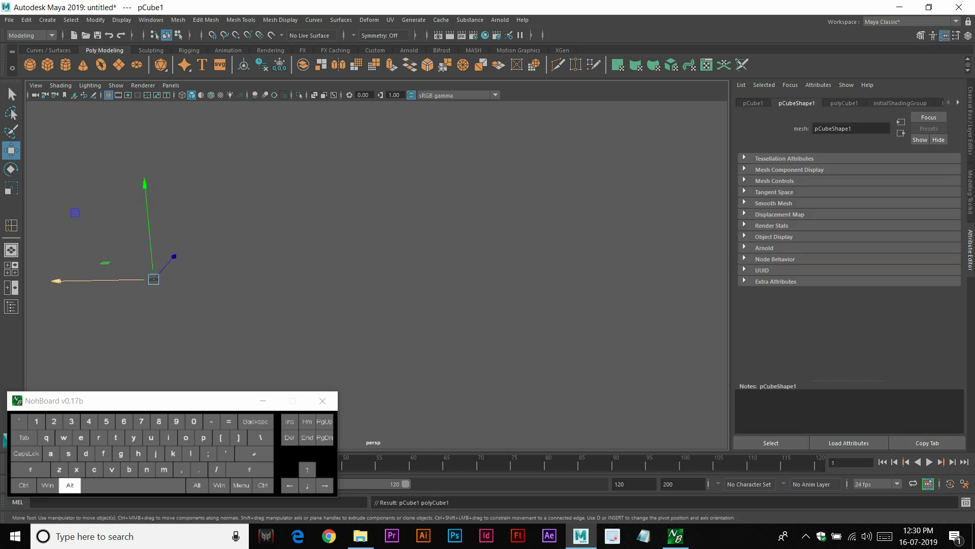
{"action": "middle_click_drag", "start_coordinate": [153, 277], "coordinate": [500, 231], "text": "alt"}
{"action": "scroll", "coordinate": [652, 277], "scroll_direction": "up", "scroll_amount": 4, "text": "alt"}
{"action": "scroll", "coordinate": [500, 232], "scroll_direction": "up", "scroll_amount": 3, "text": "alt"}
{"action": "key", "text": "r"}
{"action": "left_click_drag", "start_coordinate": [545, 250], "coordinate": [678, 250]}
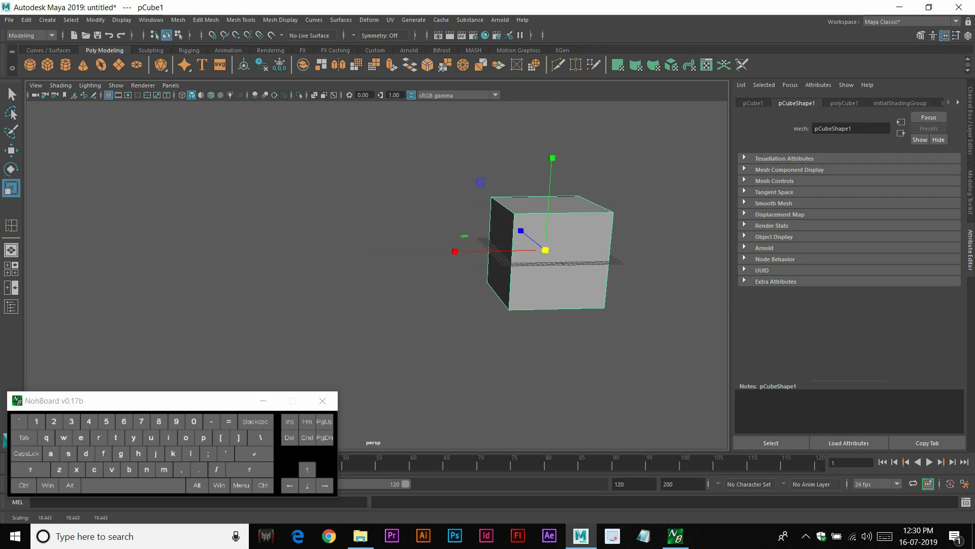
{"action": "key", "text": "w"}
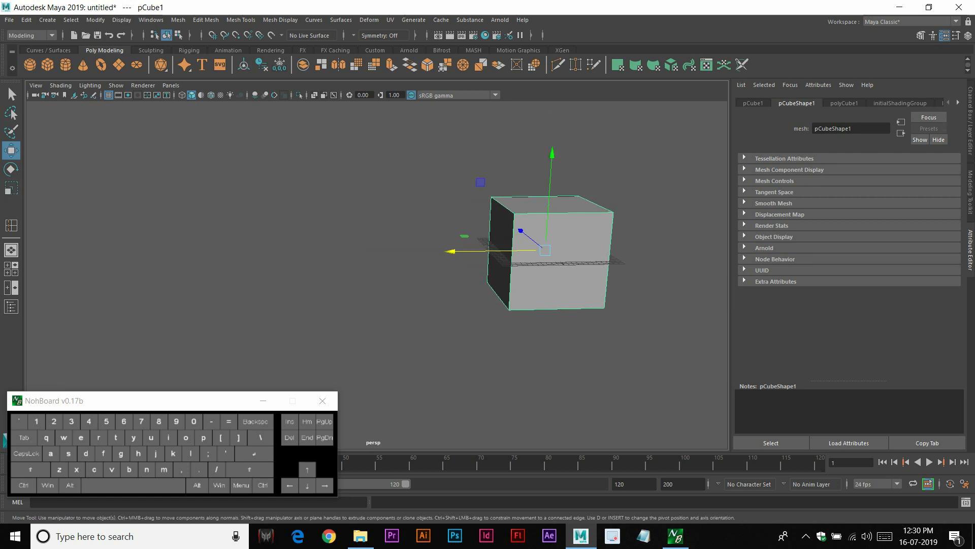
{"action": "left_click", "coordinate": [326, 204]}
{"action": "left_click", "coordinate": [26, 19]}
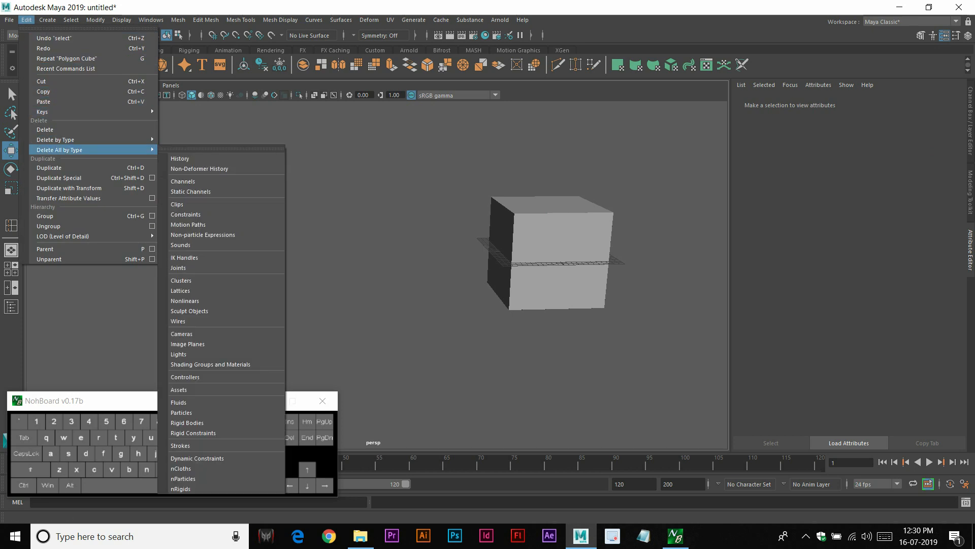
{"action": "left_click", "coordinate": [305, 178]}
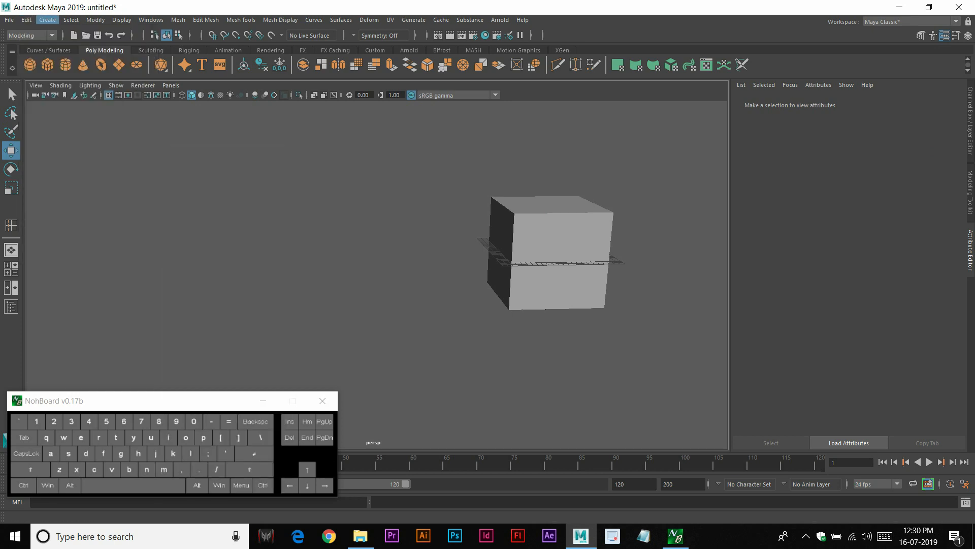
Create a polygon prism, move it beside the cube in positive X and scale it up uniformly
{"action": "left_click", "coordinate": [47, 20]}
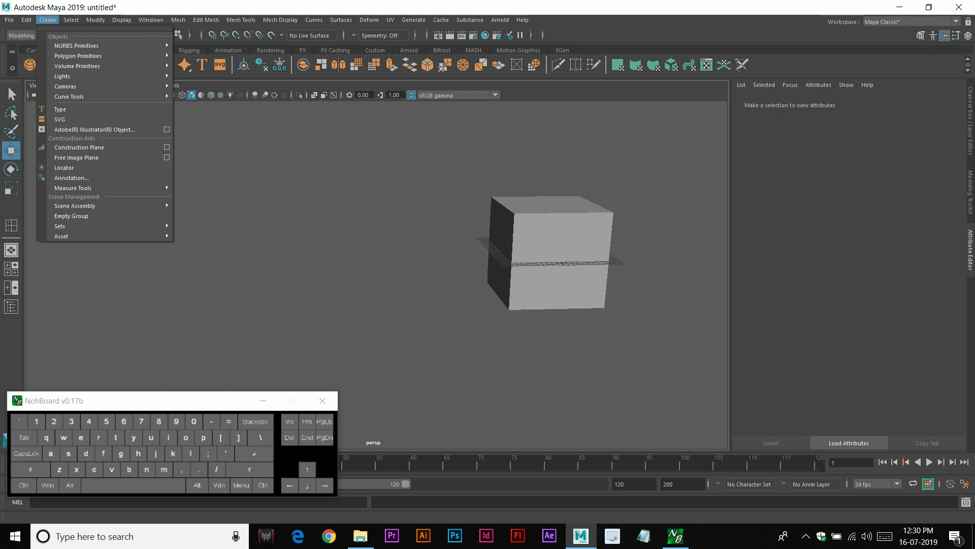
{"action": "mouse_move", "coordinate": [78, 56]}
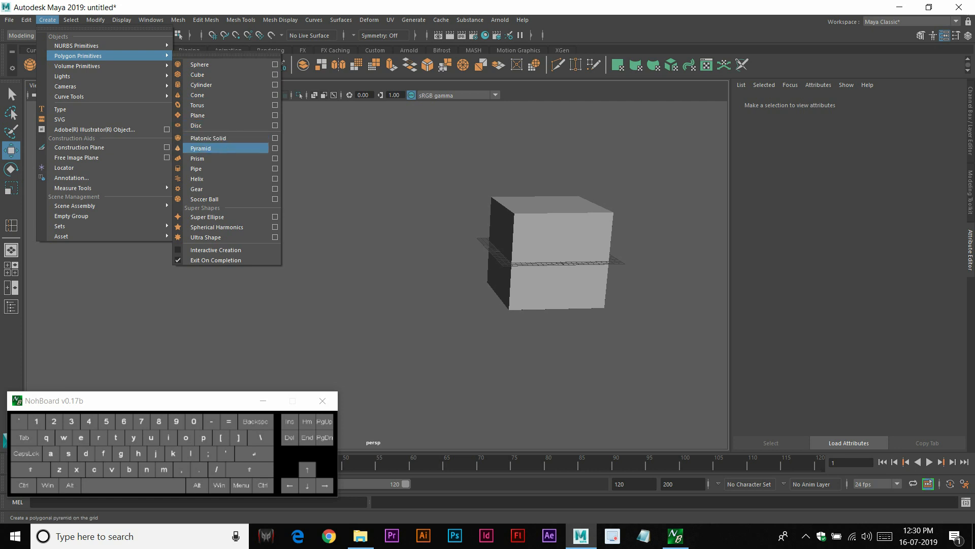
{"action": "left_click", "coordinate": [213, 158]}
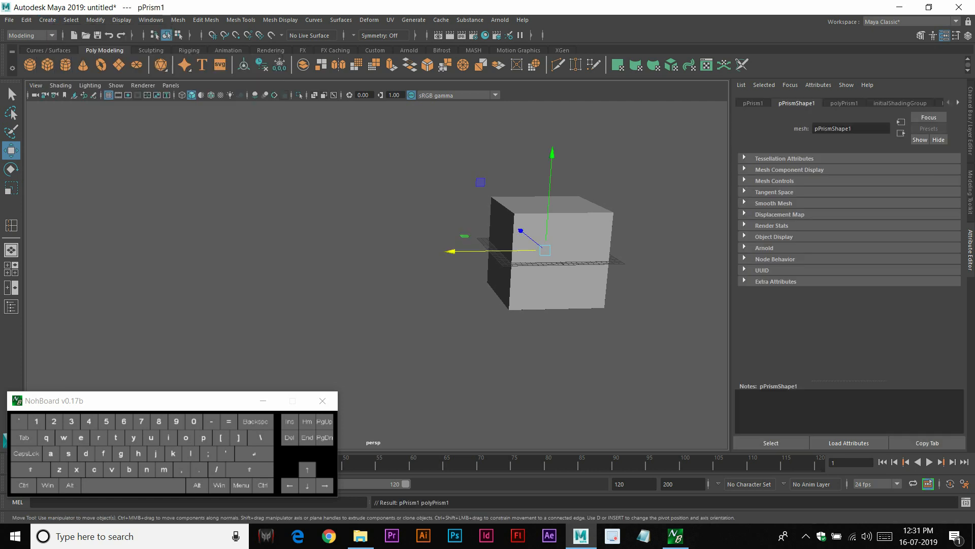
{"action": "left_click_drag", "start_coordinate": [450, 251], "coordinate": [265, 254]}
{"action": "key", "text": "r"}
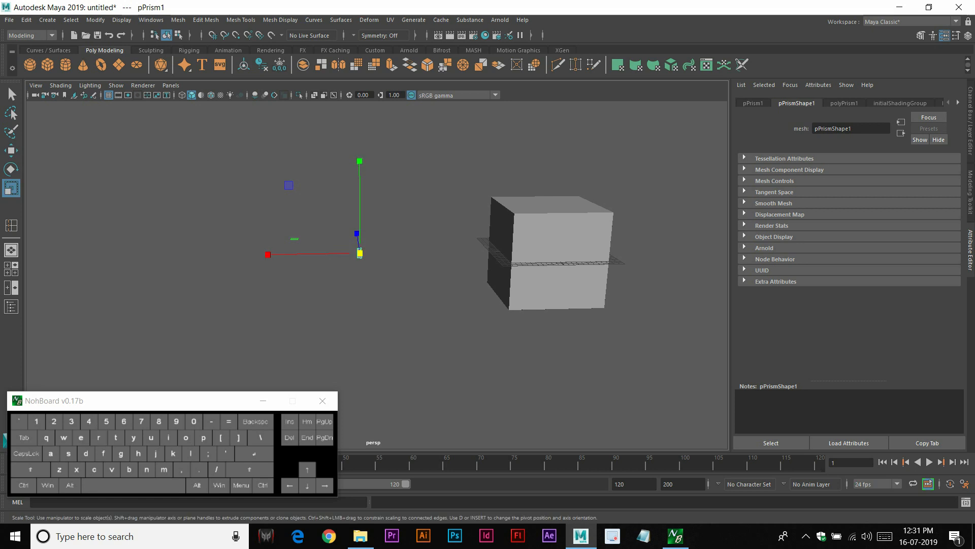
{"action": "left_click_drag", "start_coordinate": [360, 253], "coordinate": [559, 251]}
{"action": "left_click", "coordinate": [457, 163]}
{"action": "mouse_move", "coordinate": [457, 203]}
{"action": "left_mouse_down", "text": "alt"}
{"action": "mouse_move", "coordinate": [452, 153]}
{"action": "mouse_move", "coordinate": [411, 177]}
{"action": "mouse_move", "coordinate": [457, 196]}
{"action": "left_mouse_up", "text": "alt"}
{"action": "left_click", "coordinate": [356, 223]}
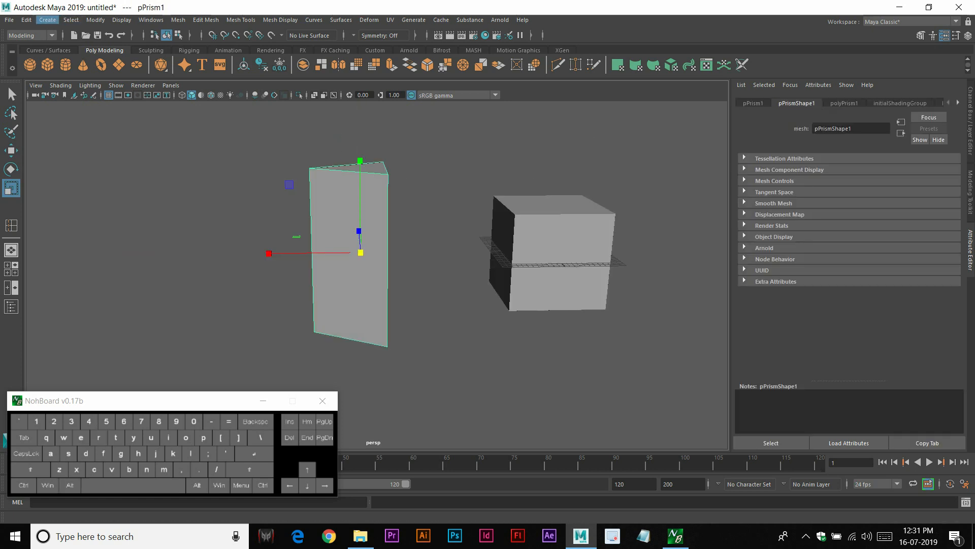
Delete the prism beside the cube
{"action": "left_click", "coordinate": [47, 20]}
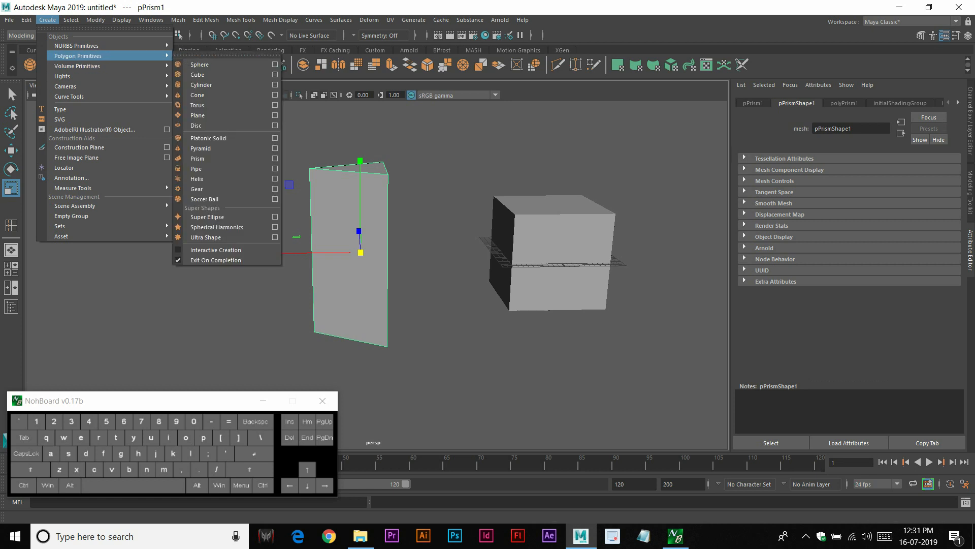
{"action": "left_click", "coordinate": [218, 193]}
{"action": "left_click", "coordinate": [350, 244]}
{"action": "key", "text": "Delete"}
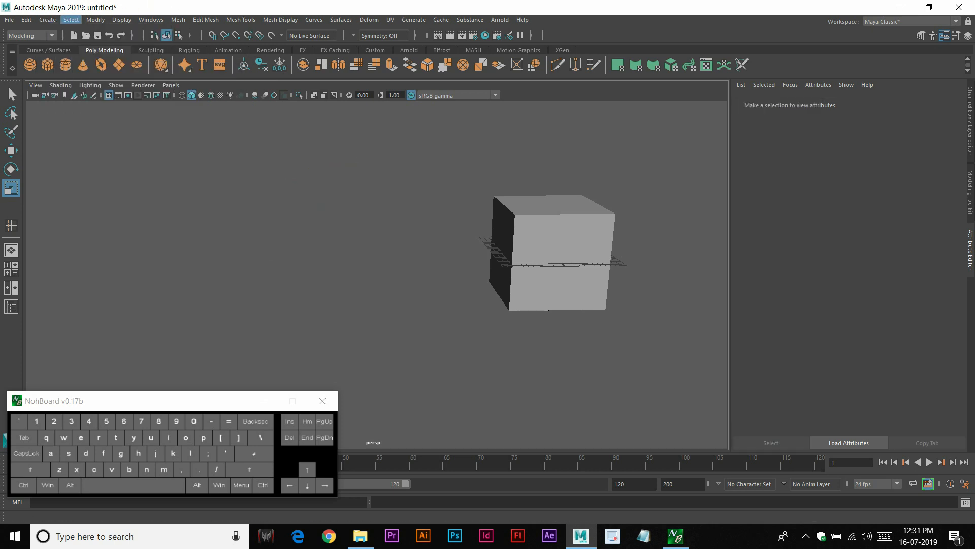
{"action": "left_click", "coordinate": [70, 19]}
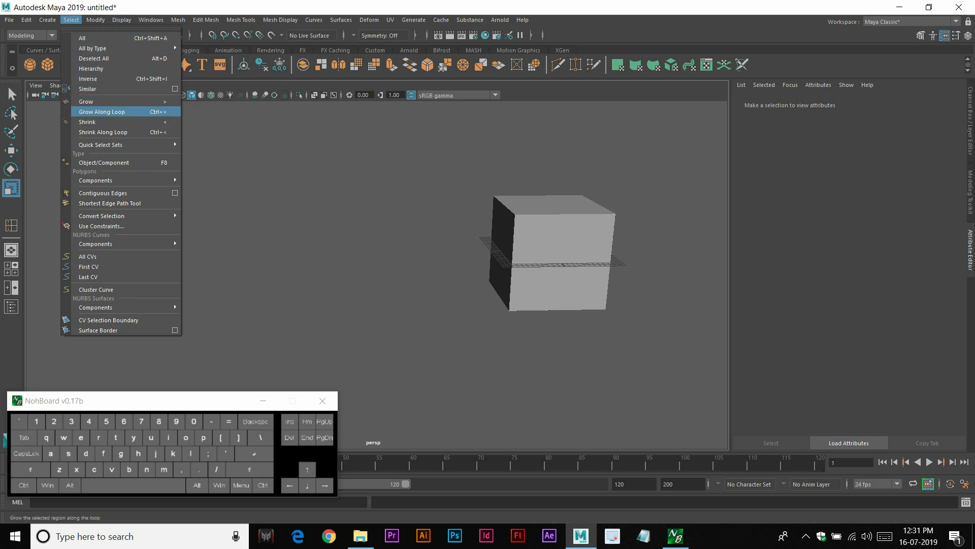
{"action": "key", "text": "Escape"}
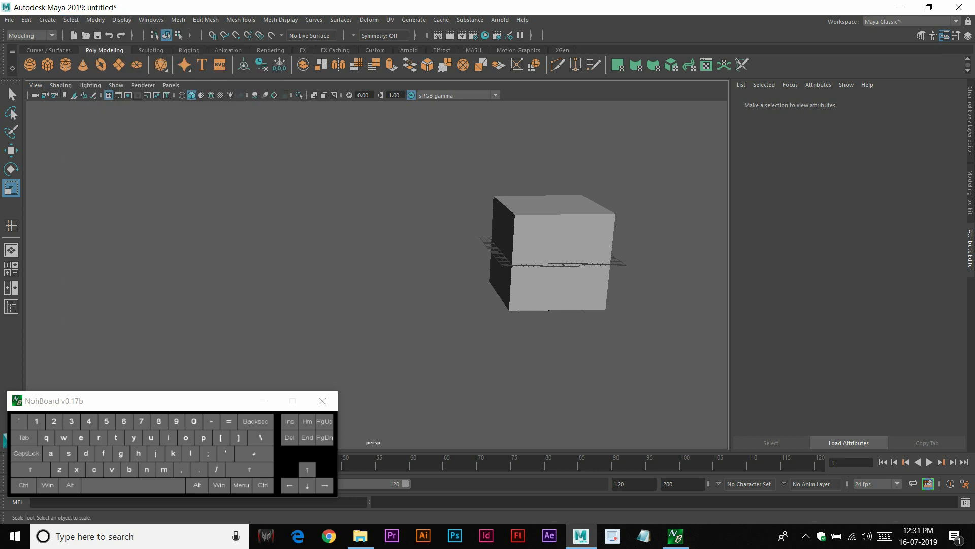
{"action": "left_click", "coordinate": [95, 20]}
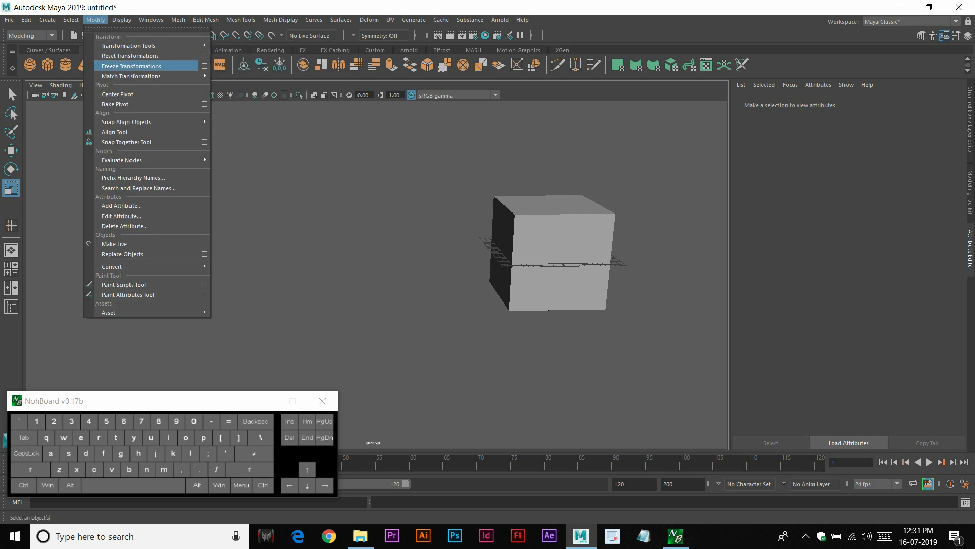
{"action": "left_click", "coordinate": [117, 94]}
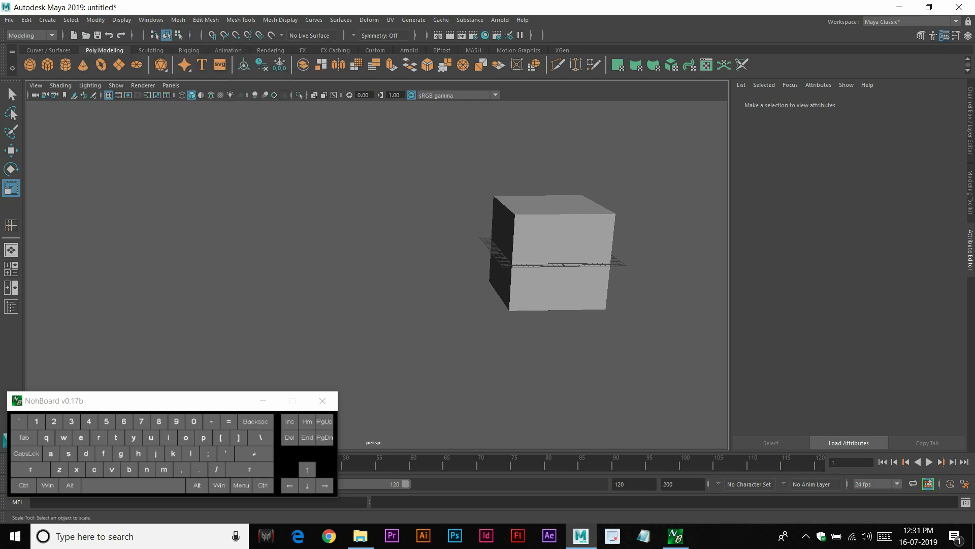
Select the cube and move it in positive X, away from the centre of the grid
{"action": "left_click", "coordinate": [559, 251]}
{"action": "middle_click_drag", "start_coordinate": [559, 252], "coordinate": [459, 245], "text": "alt"}
{"action": "left_click_drag", "start_coordinate": [447, 243], "coordinate": [204, 245]}
{"action": "key", "text": "w"}
Move the cube's top vertices up and in negative X to slant the box, and reselect it in object mode
{"action": "key", "text": "F9"}
{"action": "left_click_drag", "start_coordinate": [147, 167], "coordinate": [381, 235]}
{"action": "left_click_drag", "start_coordinate": [244, 155], "coordinate": [241, 103]}
{"action": "middle_click_drag", "start_coordinate": [240, 109], "coordinate": [268, 207], "text": "alt"}
{"action": "left_click_drag", "start_coordinate": [216, 242], "coordinate": [309, 241]}
{"action": "right_click_drag", "start_coordinate": [371, 257], "coordinate": [417, 244]}
{"action": "middle_click_drag", "start_coordinate": [378, 277], "coordinate": [360, 226], "text": "alt"}
{"action": "left_click", "coordinate": [350, 231]}
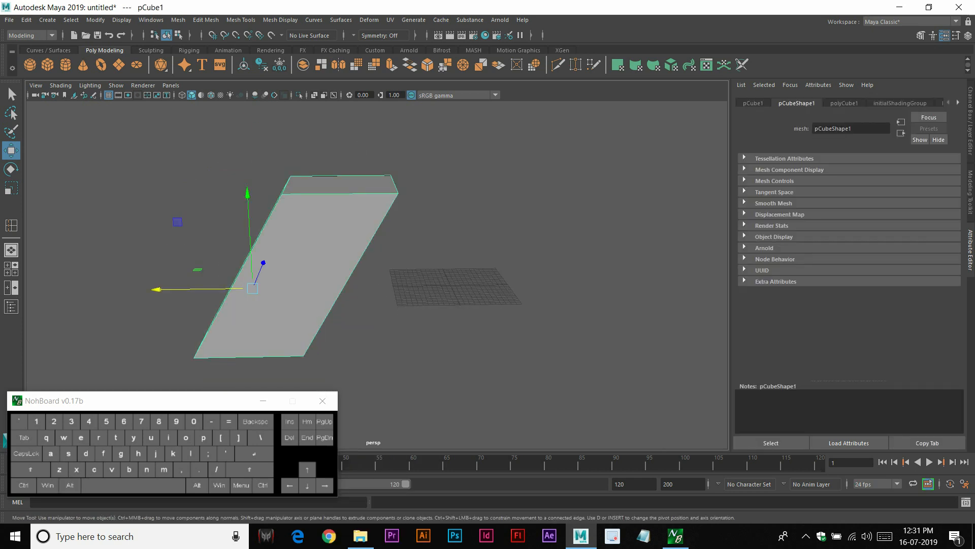
Duplicate the slanted box, move the copy in negative X and combine both boxes into one mesh
{"action": "key", "text": "ctrl+d"}
{"action": "left_click_drag", "start_coordinate": [203, 290], "coordinate": [439, 287]}
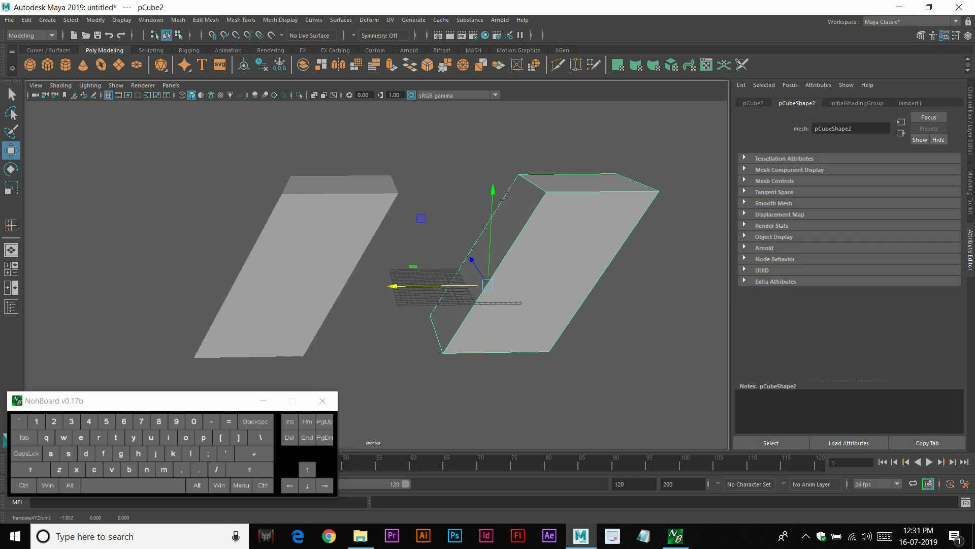
{"action": "left_click", "coordinate": [285, 264]}
{"action": "left_click", "coordinate": [585, 227], "text": "shift"}
{"action": "right_click_drag", "start_coordinate": [585, 227], "coordinate": [559, 411], "text": "shift"}
{"action": "left_click_drag", "start_coordinate": [549, 346], "coordinate": [566, 376], "text": "alt"}
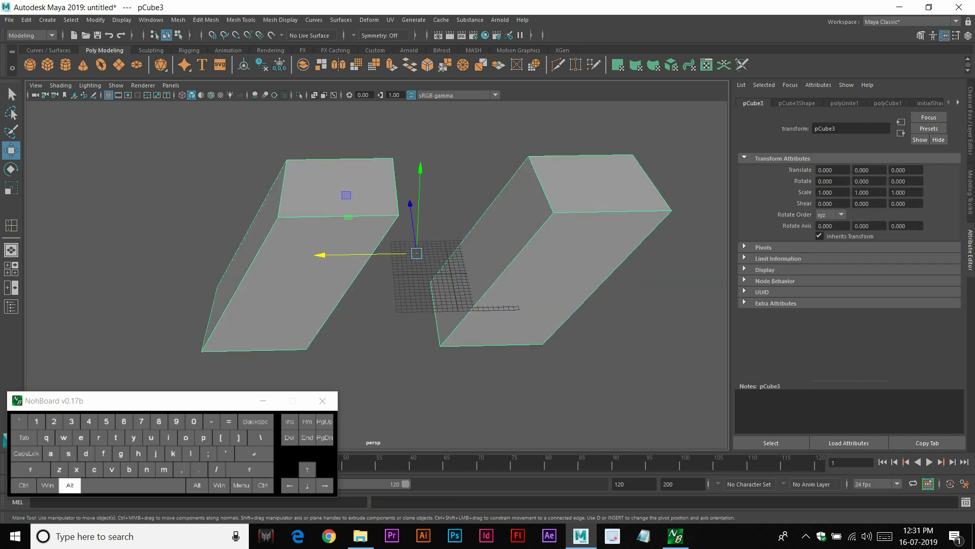
{"action": "right_click_drag", "start_coordinate": [566, 376], "coordinate": [514, 369], "text": "alt"}
{"action": "left_click_drag", "start_coordinate": [310, 261], "coordinate": [310, 262]}
Delete all faces of the duplicated box in the combined mesh and return to object mode
{"action": "right_click", "coordinate": [517, 237]}
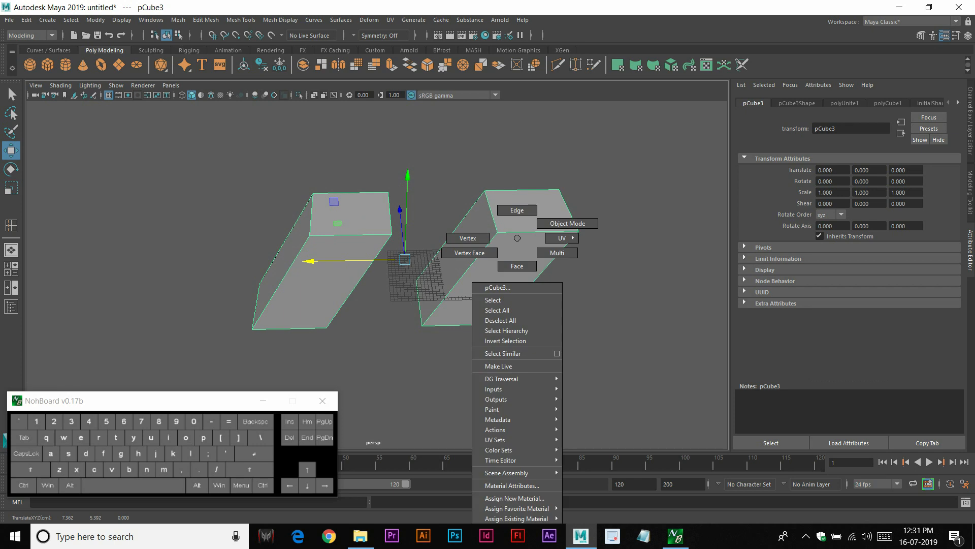
{"action": "left_click", "coordinate": [517, 265]}
{"action": "left_click_drag", "start_coordinate": [599, 159], "coordinate": [415, 401]}
{"action": "key", "text": "Delete"}
{"action": "right_click_drag", "start_coordinate": [360, 262], "coordinate": [389, 242]}
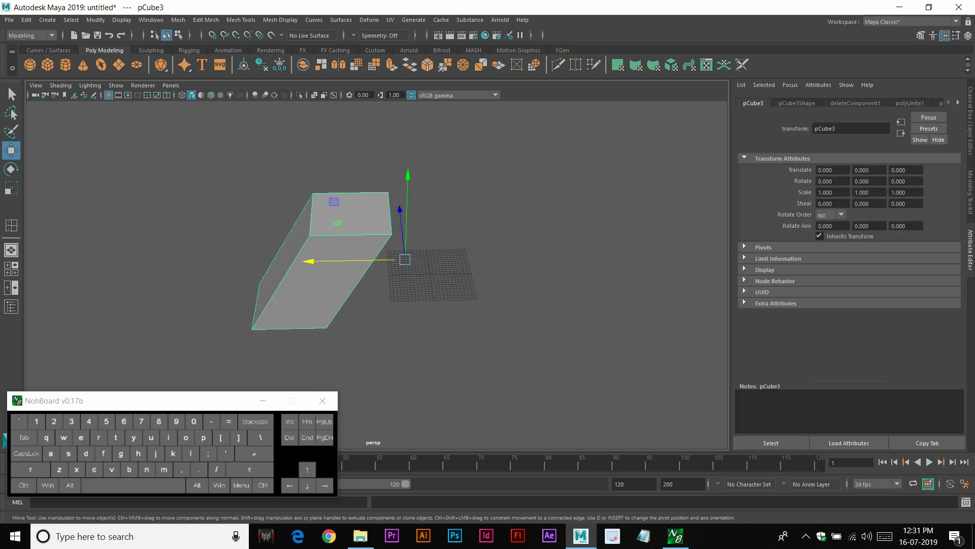
Center the pivot of the remaining slanted box
{"action": "left_click", "coordinate": [447, 279]}
{"action": "left_click_drag", "start_coordinate": [447, 280], "coordinate": [383, 297], "text": "alt"}
{"action": "left_click", "coordinate": [338, 246]}
{"action": "scroll", "coordinate": [338, 247], "scroll_direction": "up", "scroll_amount": 3, "text": "alt"}
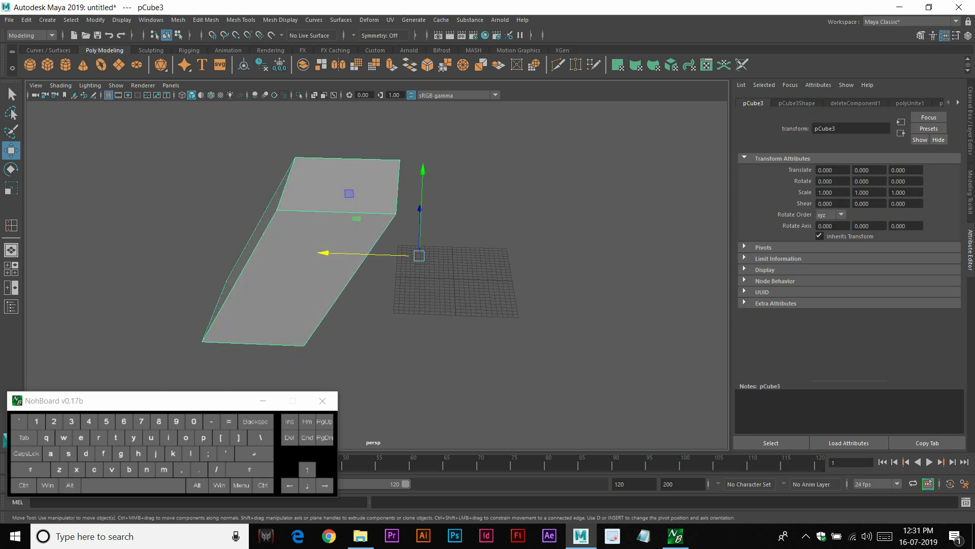
{"action": "scroll", "coordinate": [383, 298], "scroll_direction": "up", "scroll_amount": 3, "text": "alt"}
{"action": "scroll", "coordinate": [384, 297], "scroll_direction": "down", "scroll_amount": 3, "text": "alt"}
{"action": "left_click_drag", "start_coordinate": [383, 297], "coordinate": [364, 254], "text": "alt"}
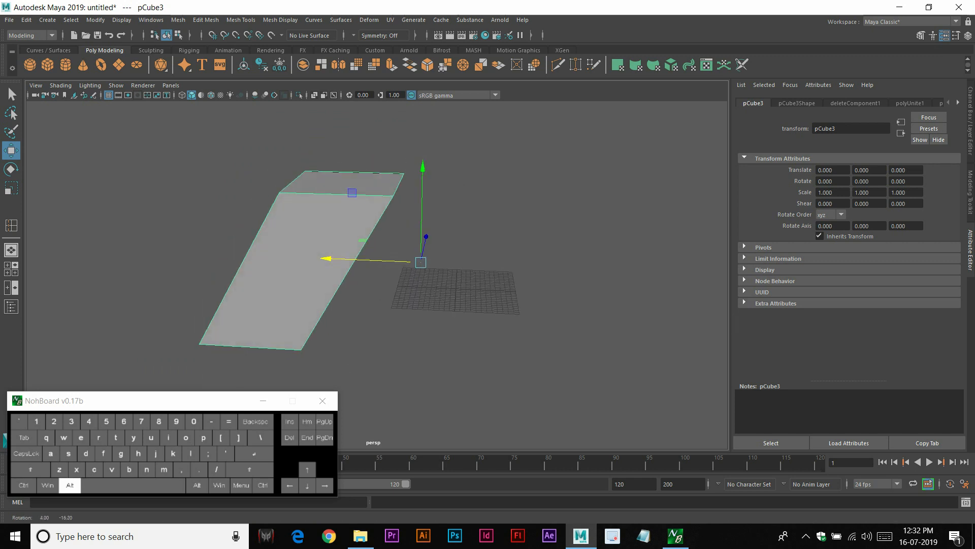
{"action": "left_click", "coordinate": [96, 20]}
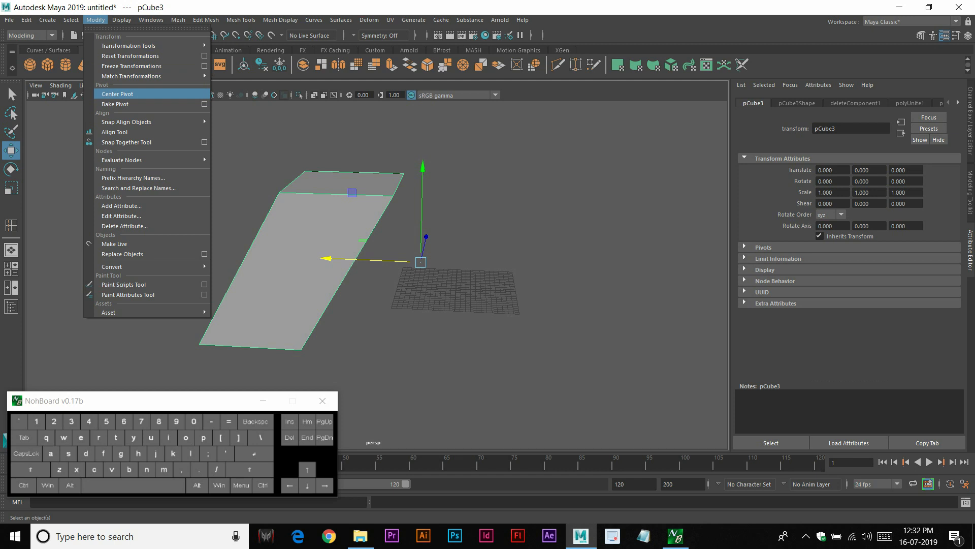
{"action": "left_click", "coordinate": [119, 94]}
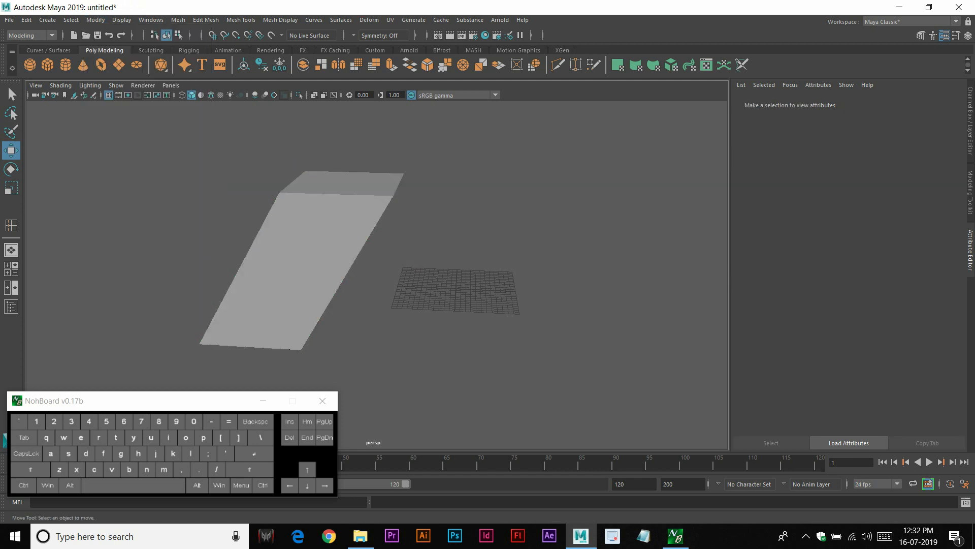
{"action": "left_click", "coordinate": [95, 20]}
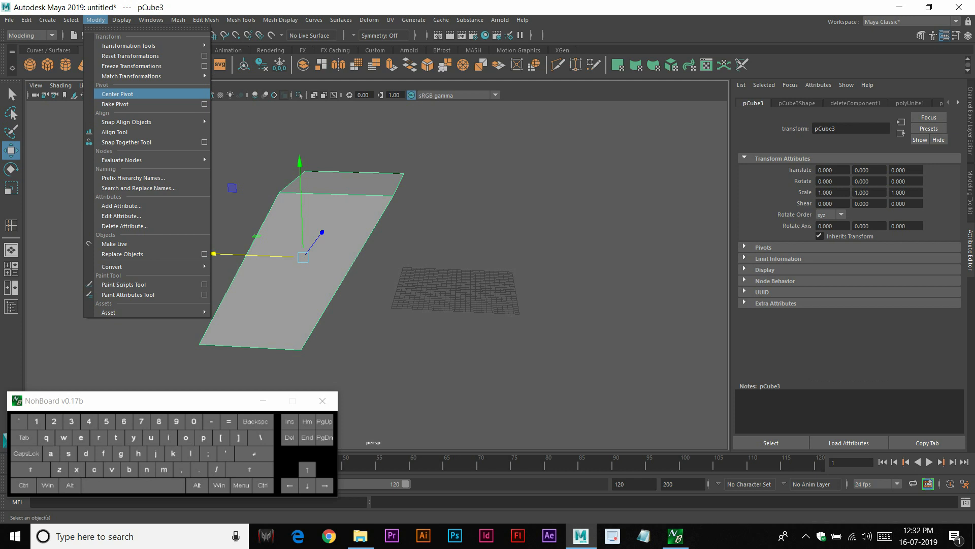
{"action": "left_click", "coordinate": [472, 168]}
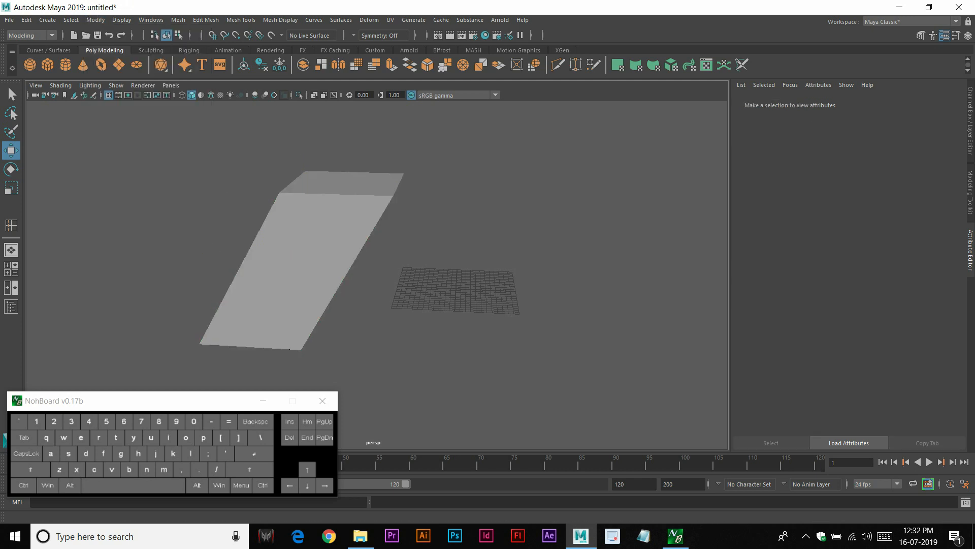
{"action": "left_click", "coordinate": [121, 19]}
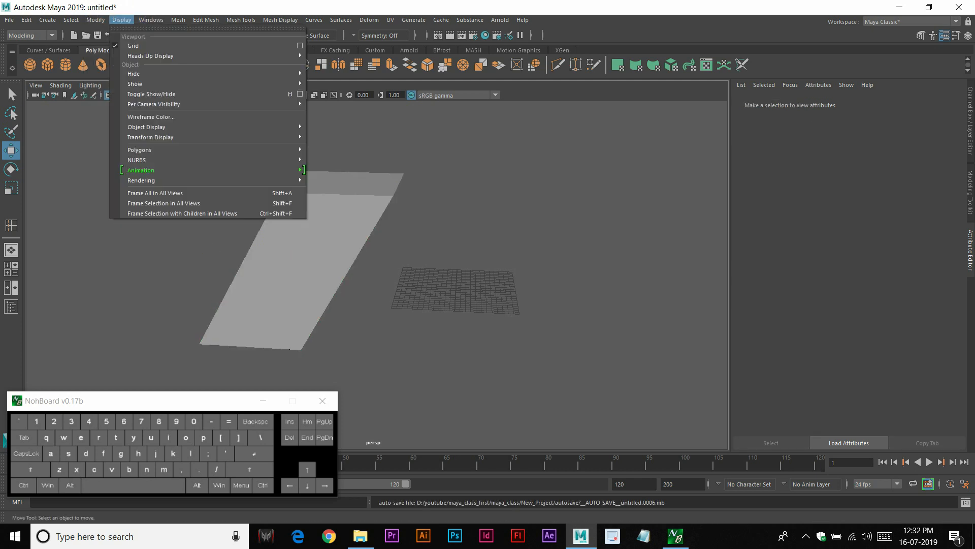
{"action": "mouse_move", "coordinate": [151, 20]}
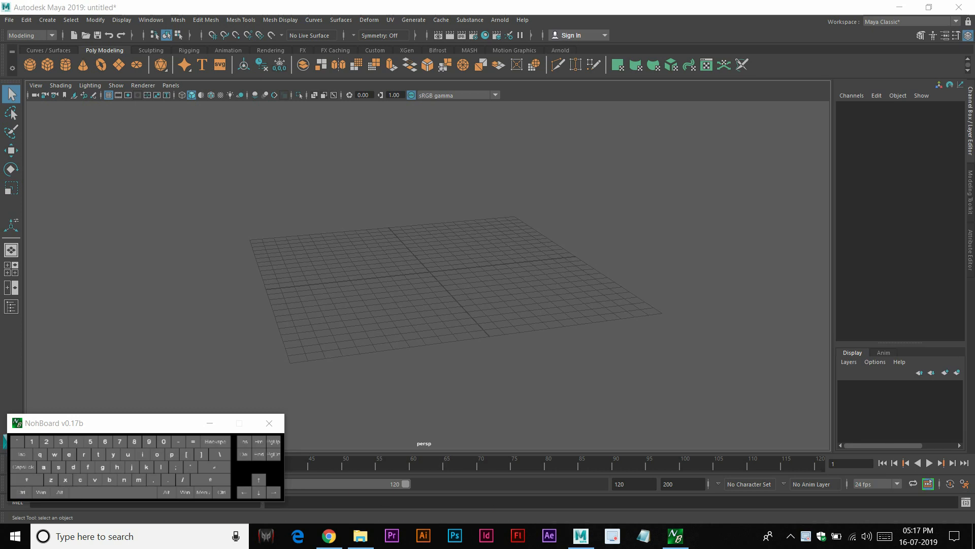
{"action": "left_click", "coordinate": [205, 19]}
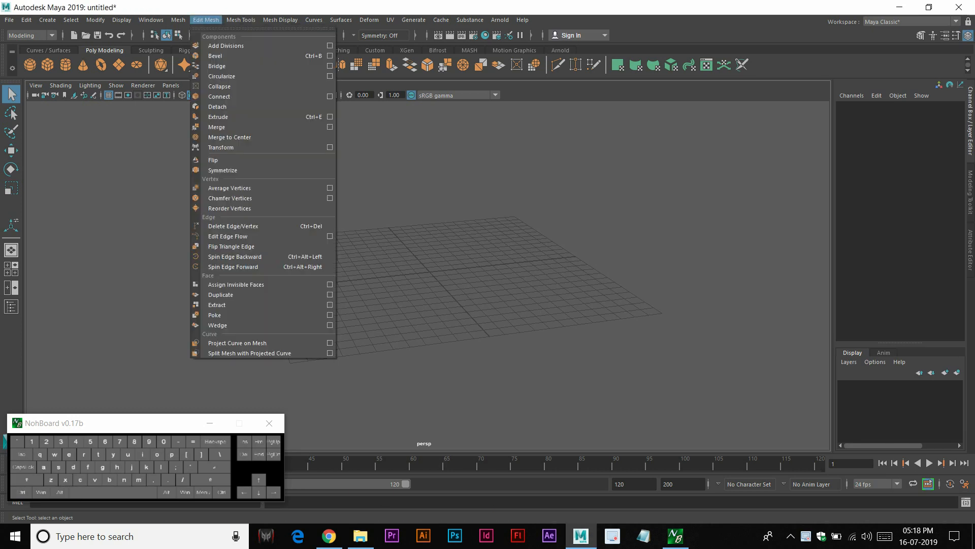
{"action": "mouse_move", "coordinate": [179, 20]}
{"action": "mouse_move", "coordinate": [203, 46]}
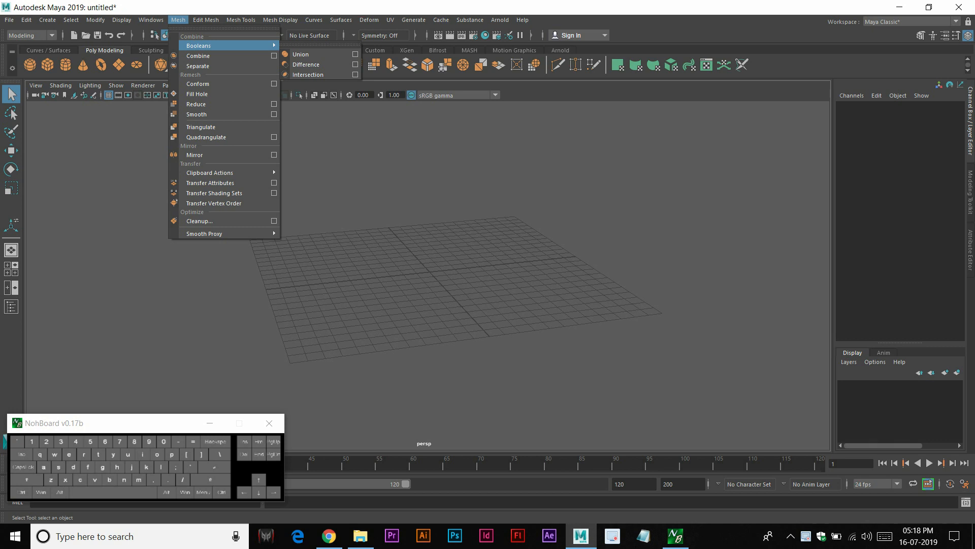
Create a polygon cube at the origin and scale it uniformly to about 6.918
{"action": "left_click", "coordinate": [345, 153]}
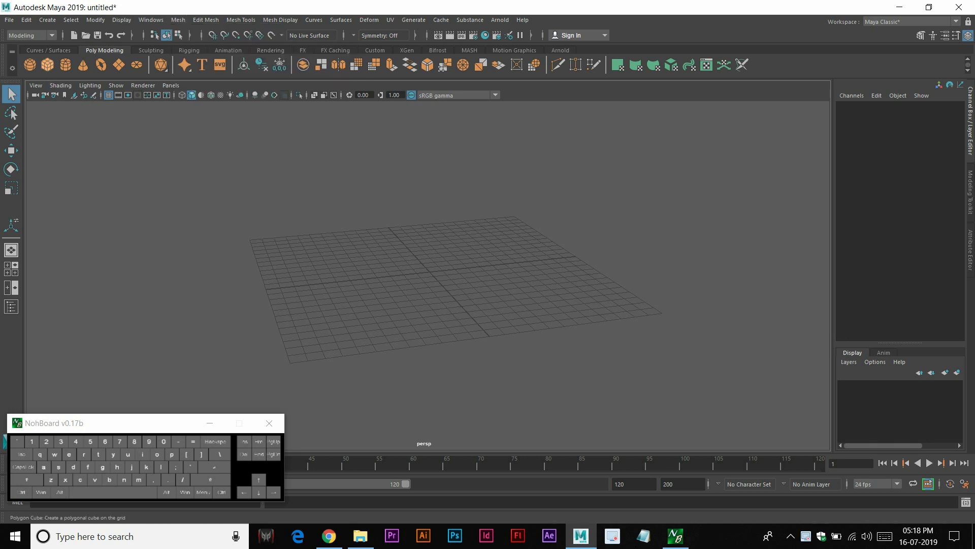
{"action": "left_click", "coordinate": [48, 65]}
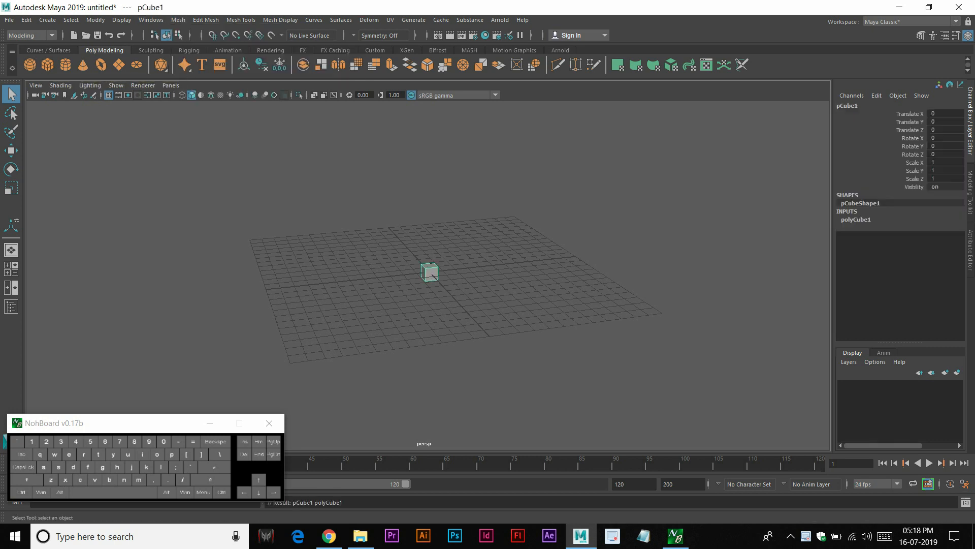
{"action": "key", "text": "r"}
{"action": "left_click_drag", "start_coordinate": [430, 272], "coordinate": [655, 277]}
{"action": "scroll", "coordinate": [597, 274], "scroll_direction": "up", "scroll_amount": 1}
Create a polygon cylinder and move it out beside the cube to about 8.263 in X
{"action": "left_click", "coordinate": [66, 65]}
{"action": "left_click_drag", "start_coordinate": [508, 379], "coordinate": [426, 345], "text": "alt"}
{"action": "key", "text": "space"}
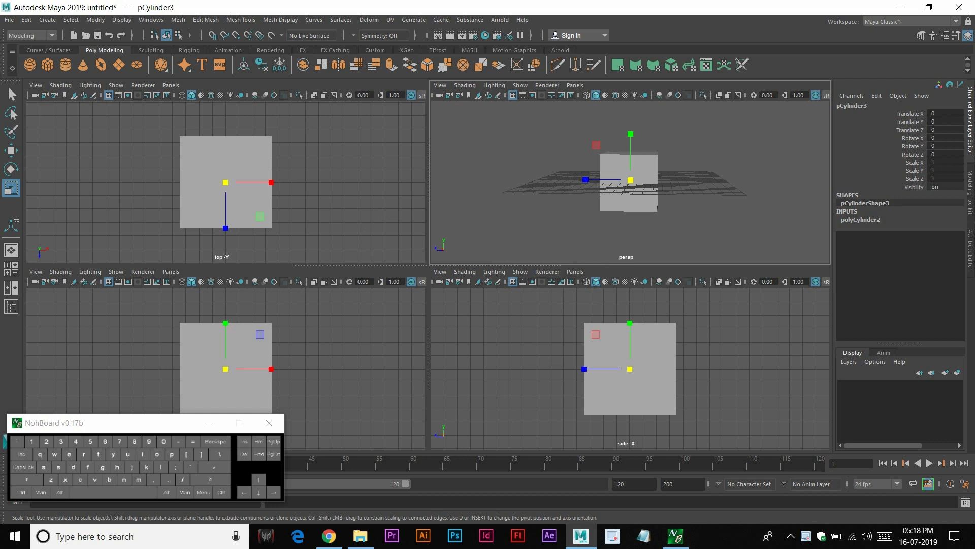
{"action": "key", "text": "space"}
{"action": "left_click_drag", "start_coordinate": [508, 229], "coordinate": [585, 256], "text": "alt"}
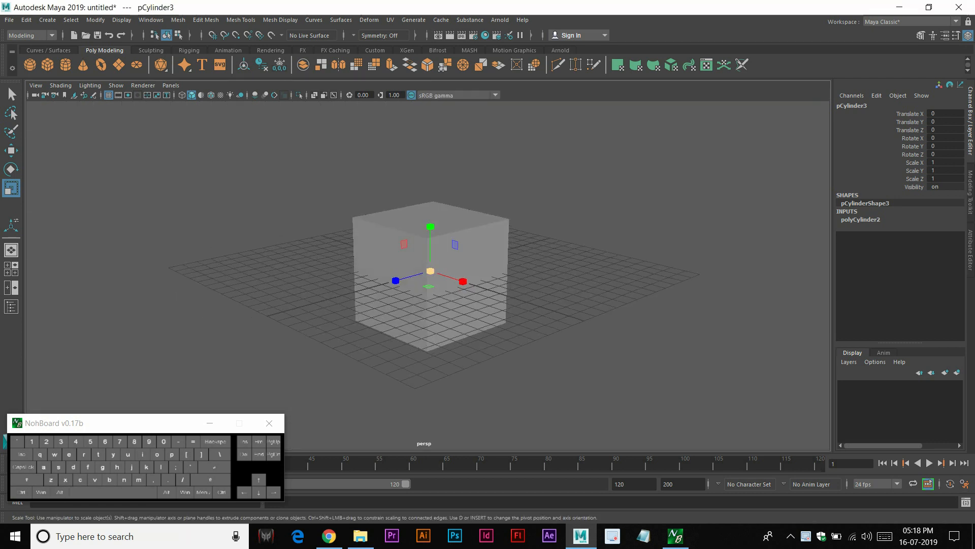
{"action": "key", "text": "w"}
{"action": "left_click_drag", "start_coordinate": [463, 282], "coordinate": [557, 320]}
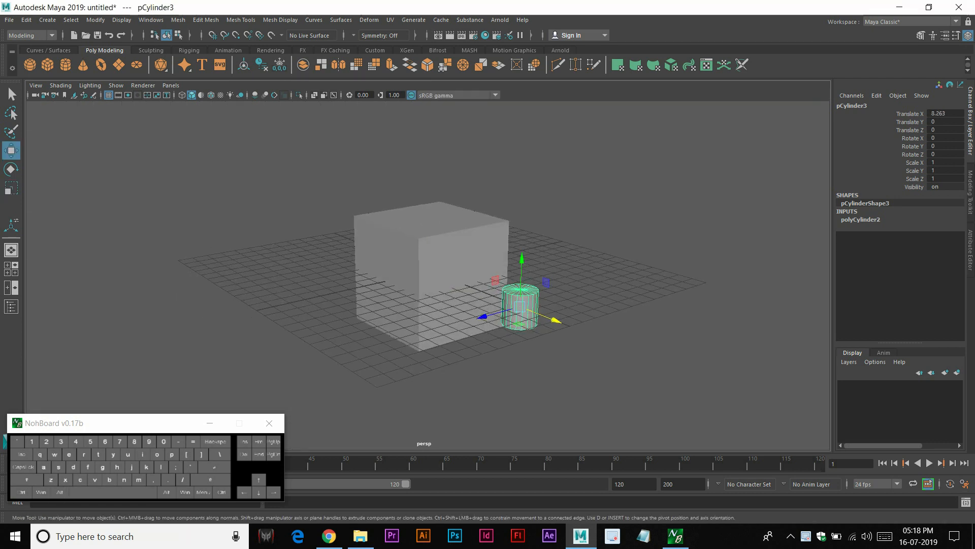
Rotate the cylinder about 91.133 degrees around Z and lengthen it to about 6.236 in Scale Y
{"action": "key", "text": "e"}
{"action": "left_click_drag", "start_coordinate": [546, 287], "coordinate": [511, 262]}
{"action": "left_click_drag", "start_coordinate": [546, 288], "coordinate": [616, 250]}
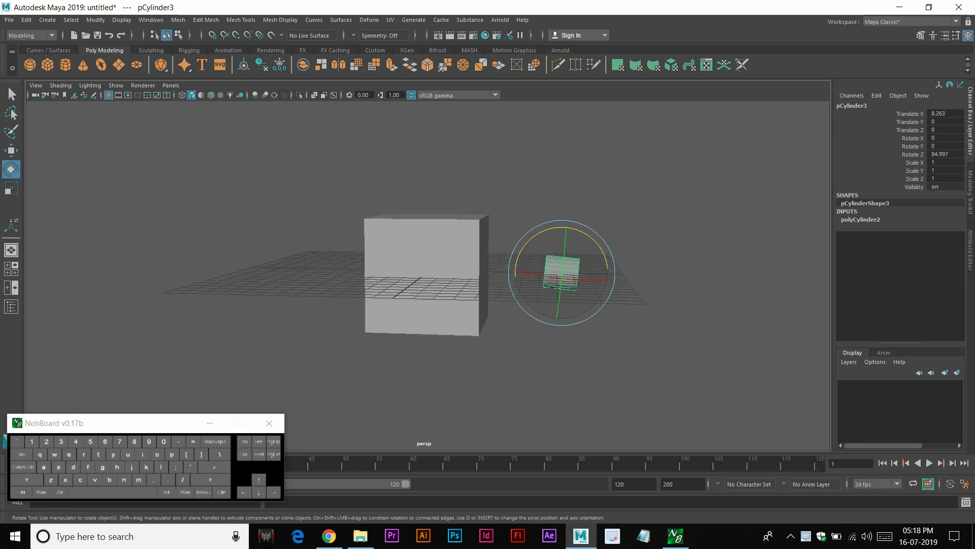
{"action": "left_click_drag", "start_coordinate": [543, 230], "coordinate": [538, 232]}
{"action": "key", "text": "r"}
{"action": "left_click_drag", "start_coordinate": [515, 273], "coordinate": [279, 273]}
Move the horizontal cylinder to about 0.931 in X so it pierces the cube, and deselect it
{"action": "key", "text": "w"}
{"action": "right_click_drag", "start_coordinate": [325, 277], "coordinate": [289, 280], "text": "alt"}
{"action": "left_click_drag", "start_coordinate": [528, 277], "coordinate": [536, 315], "text": "alt"}
{"action": "left_click_drag", "start_coordinate": [590, 279], "coordinate": [403, 269]}
{"action": "left_click", "coordinate": [553, 219]}
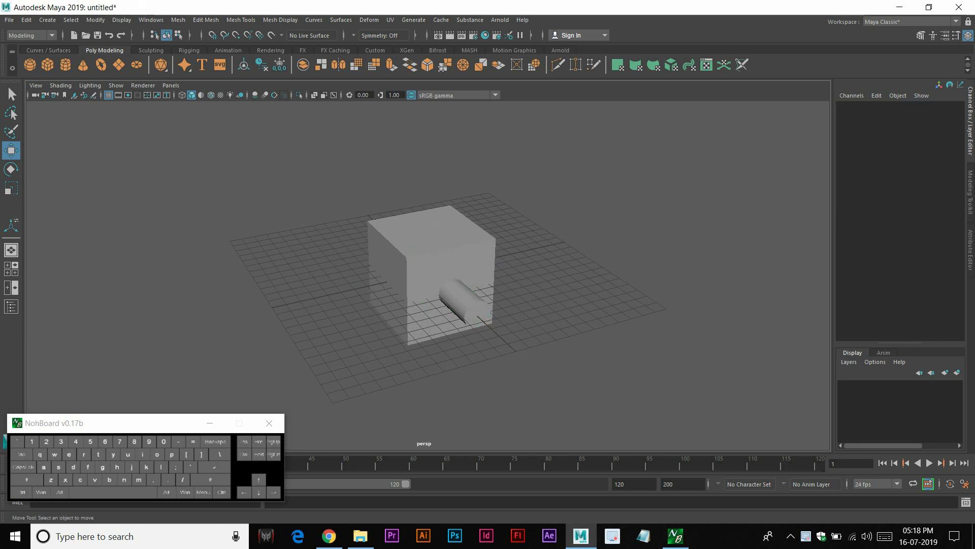
{"action": "left_click_drag", "start_coordinate": [531, 249], "coordinate": [536, 241], "text": "alt"}
{"action": "right_click_drag", "start_coordinate": [536, 241], "coordinate": [615, 246], "text": "alt"}
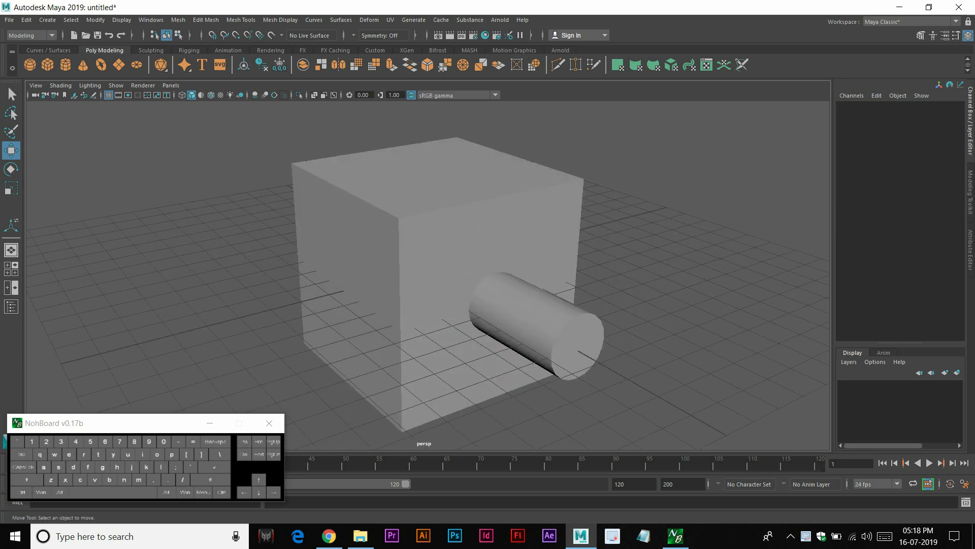
Merge the cube and the cylinder with a Boolean union, and deselect the result
{"action": "left_click", "coordinate": [513, 233]}
{"action": "left_click", "coordinate": [539, 326], "text": "shift"}
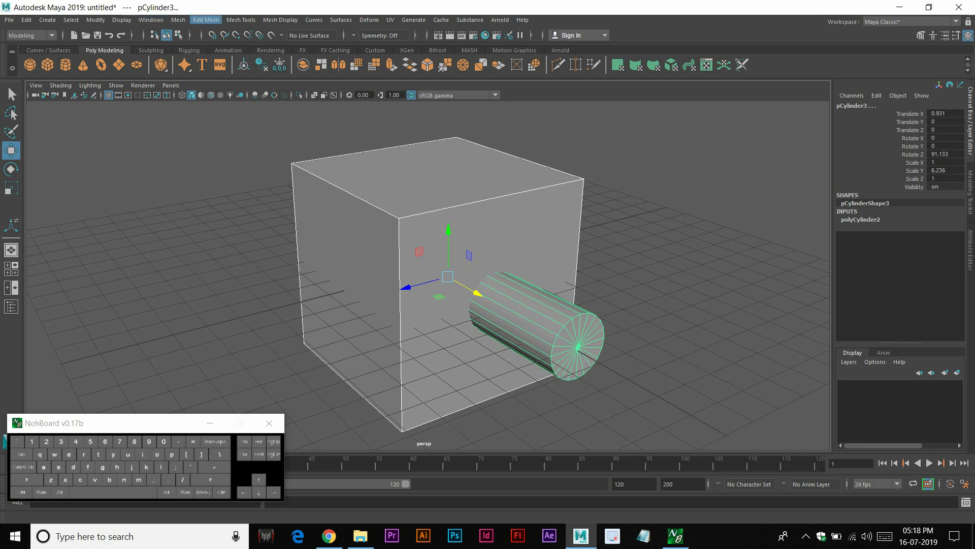
{"action": "left_click", "coordinate": [179, 20]}
{"action": "mouse_move", "coordinate": [203, 46]}
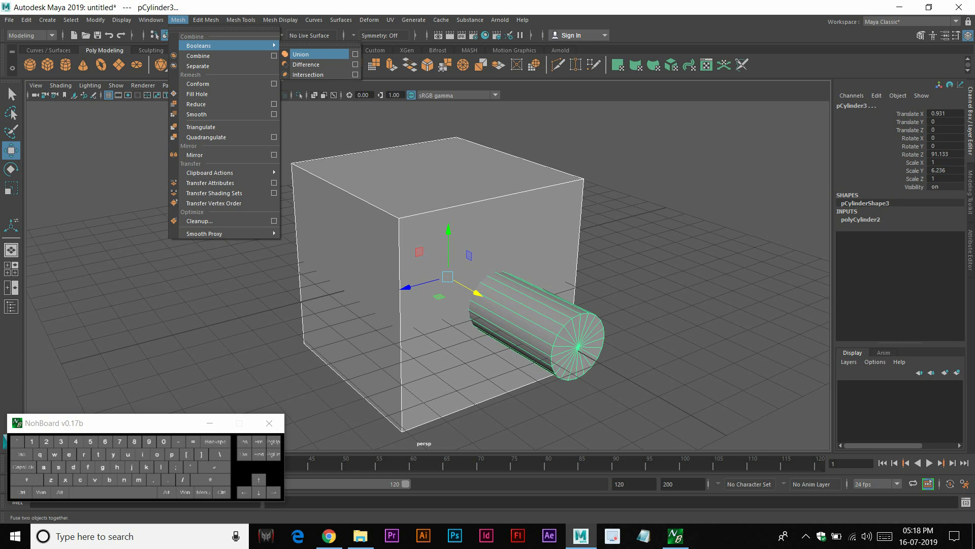
{"action": "left_click", "coordinate": [315, 55]}
{"action": "left_click", "coordinate": [635, 188]}
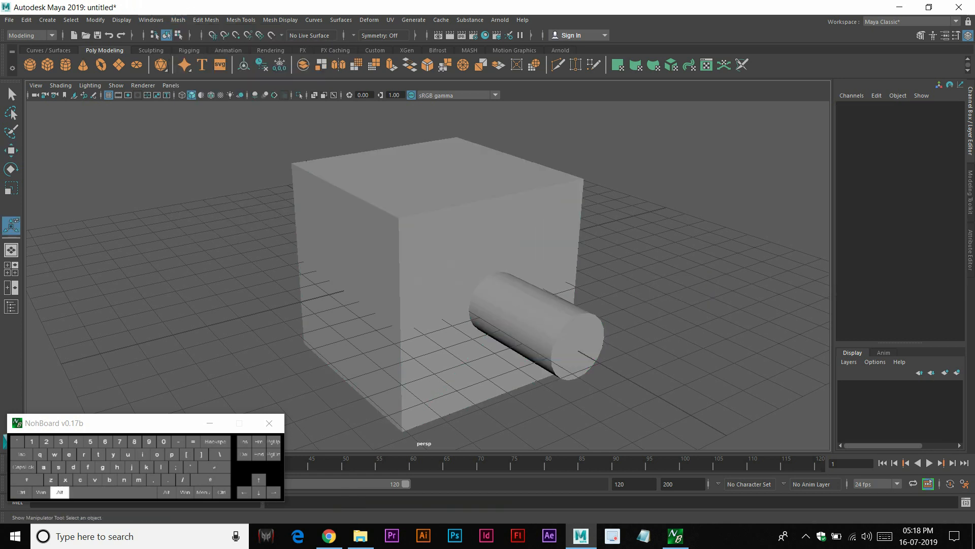
Examine the united mesh from outside and inside, checking the geometry where the cylinder meets the cube
{"action": "scroll", "coordinate": [625, 203], "scroll_direction": "up", "scroll_amount": 4}
{"action": "left_click", "coordinate": [610, 218]}
{"action": "left_click_drag", "start_coordinate": [609, 219], "coordinate": [645, 244], "text": "alt"}
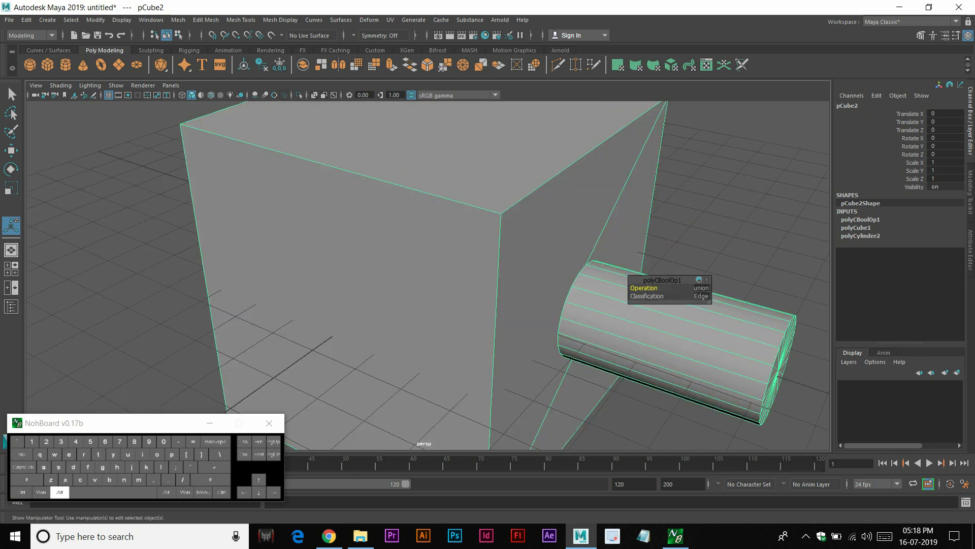
{"action": "scroll", "coordinate": [645, 244], "scroll_direction": "up", "scroll_amount": 3, "text": "alt"}
{"action": "scroll", "coordinate": [645, 244], "scroll_direction": "down", "scroll_amount": 2, "text": "alt"}
{"action": "right_click_drag", "start_coordinate": [584, 254], "coordinate": [727, 254], "text": "alt"}
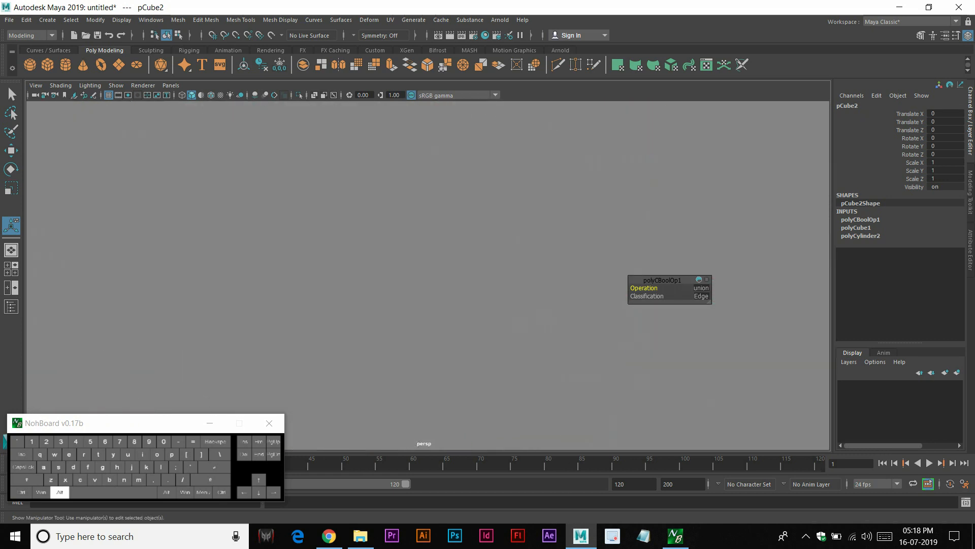
{"action": "middle_click_drag", "start_coordinate": [661, 254], "coordinate": [584, 254], "text": "alt"}
{"action": "left_click_drag", "start_coordinate": [584, 254], "coordinate": [614, 192], "text": "alt"}
{"action": "scroll", "coordinate": [627, 192], "scroll_direction": "up", "scroll_amount": 2, "text": "alt"}
{"action": "scroll", "coordinate": [614, 192], "scroll_direction": "up", "scroll_amount": 1, "text": "alt"}
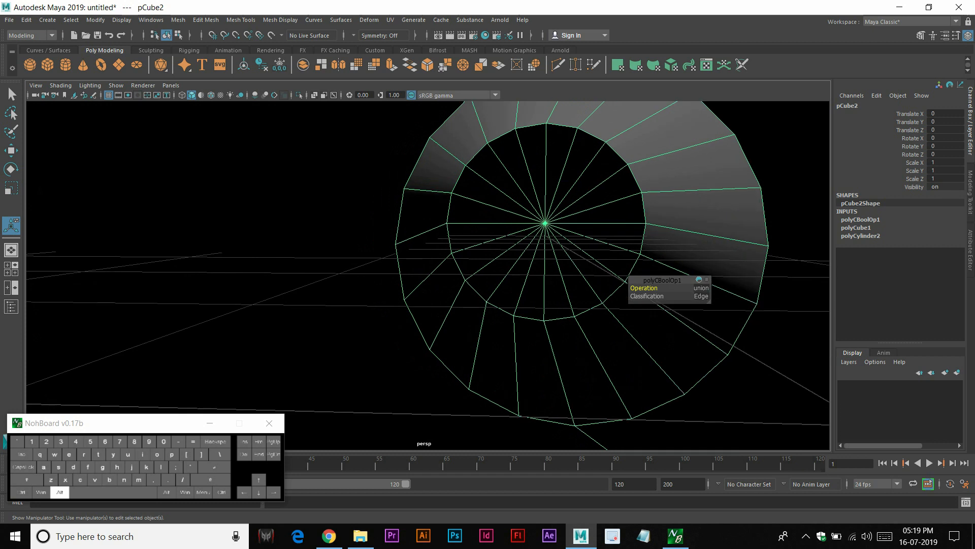
{"action": "scroll", "coordinate": [613, 192], "scroll_direction": "down", "scroll_amount": 5, "text": "alt"}
{"action": "left_click_drag", "start_coordinate": [614, 192], "coordinate": [447, 208], "text": "alt"}
{"action": "scroll", "coordinate": [447, 209], "scroll_direction": "down", "scroll_amount": 3, "text": "alt"}
{"action": "scroll", "coordinate": [447, 208], "scroll_direction": "down", "scroll_amount": 3, "text": "alt"}
Undo the Boolean union and the cylinder's last move into the cube
{"action": "key", "text": "ctrl+z"}
{"action": "key", "text": "ctrl+z"}
{"action": "key", "text": "ctrl+z"}
{"action": "key", "text": "ctrl+z"}
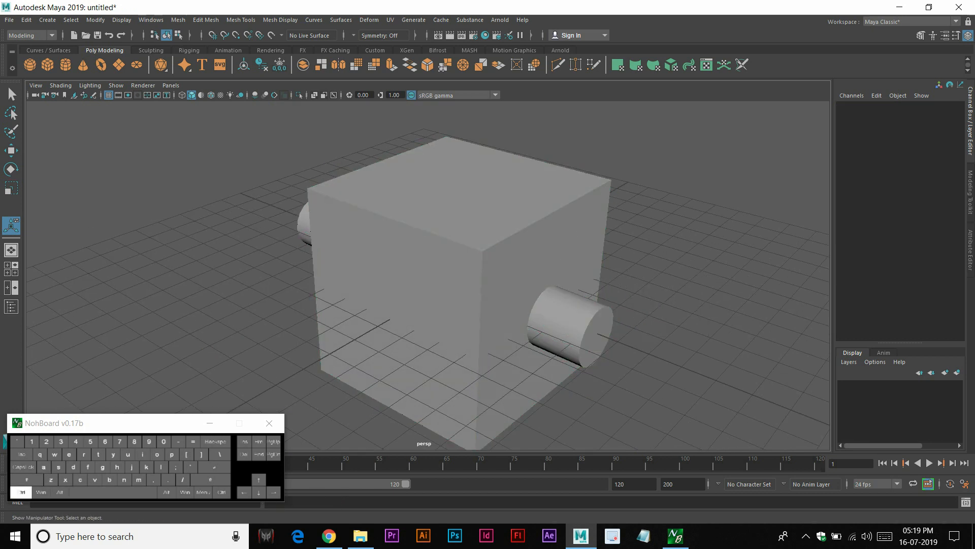
{"action": "key", "text": "ctrl+z"}
{"action": "key", "text": "ctrl+z"}
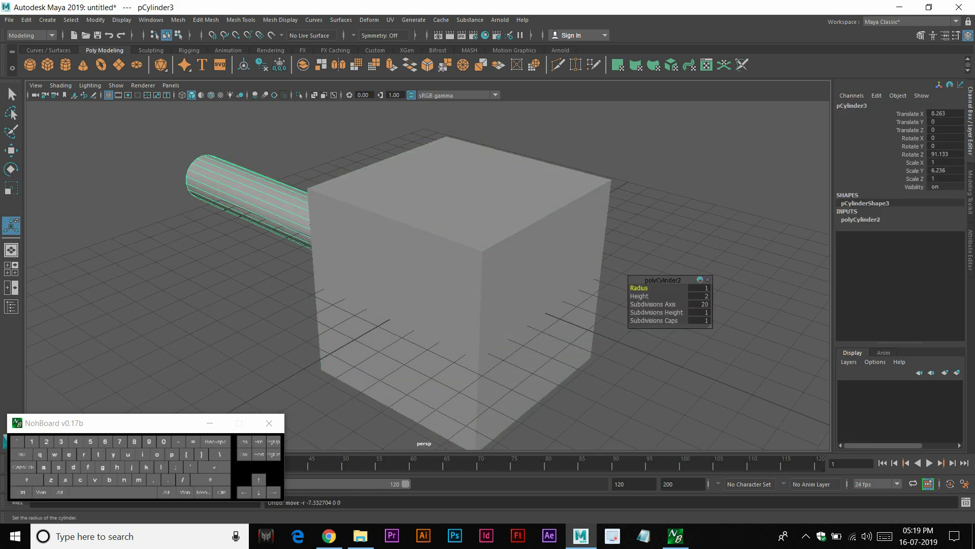
Lengthen the cylinder to about 22.478 in Scale Y so it extends past both sides of the cube
{"action": "key", "text": "r"}
{"action": "left_click_drag", "start_coordinate": [329, 230], "coordinate": [417, 265]}
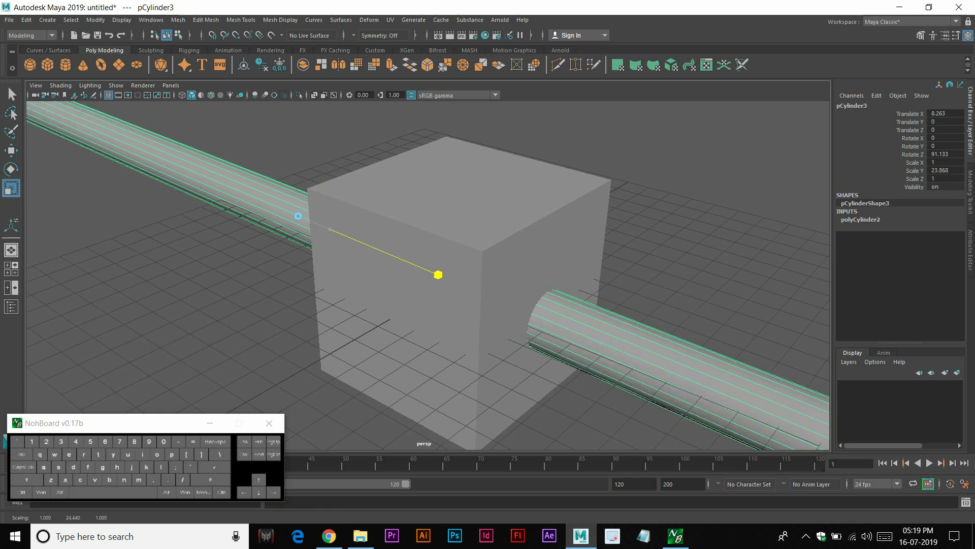
{"action": "right_click_drag", "start_coordinate": [423, 267], "coordinate": [345, 264], "text": "alt"}
Subtract the cube from the long cylinder with a Boolean difference and inspect the cut ends
{"action": "left_click", "coordinate": [585, 162]}
{"action": "left_click", "coordinate": [310, 217]}
{"action": "left_click", "coordinate": [407, 259], "text": "shift"}
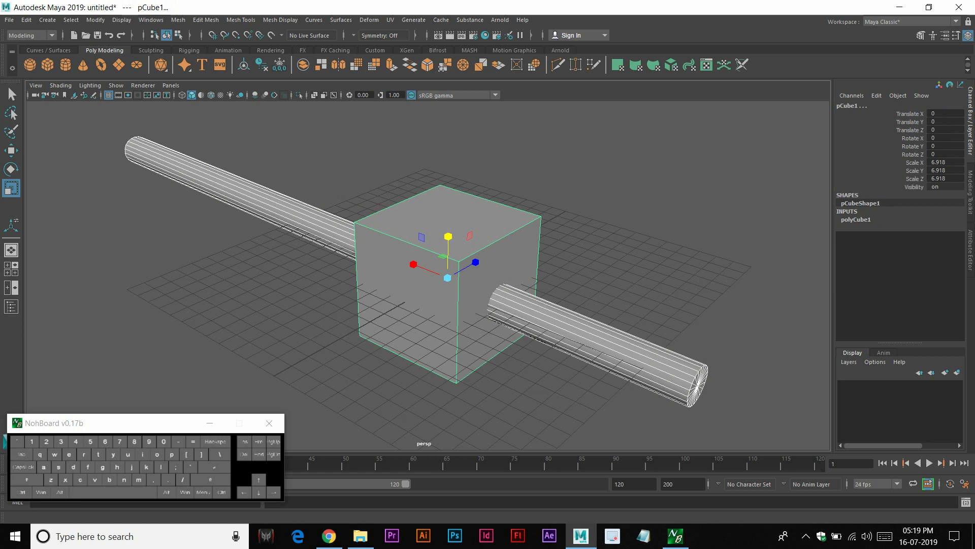
{"action": "left_click", "coordinate": [178, 20]}
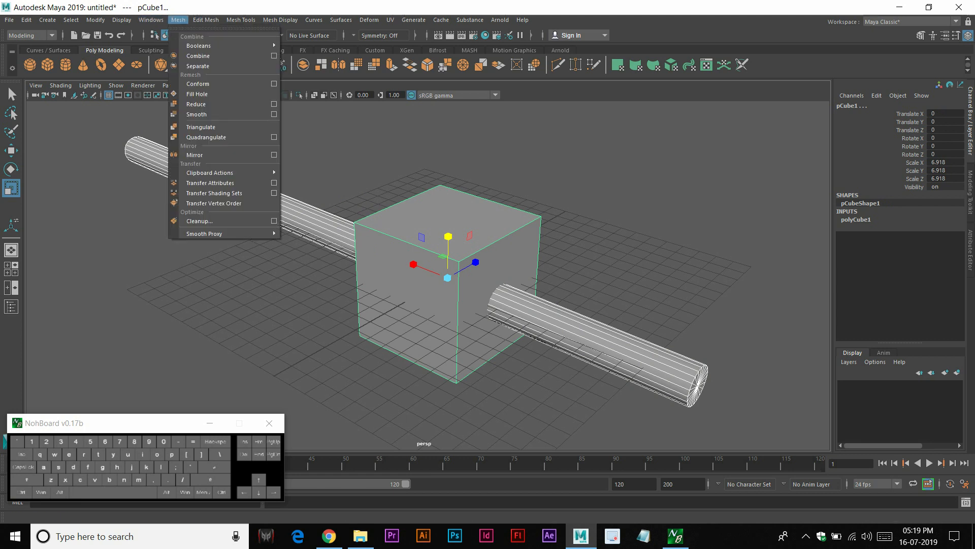
{"action": "left_click", "coordinate": [311, 59]}
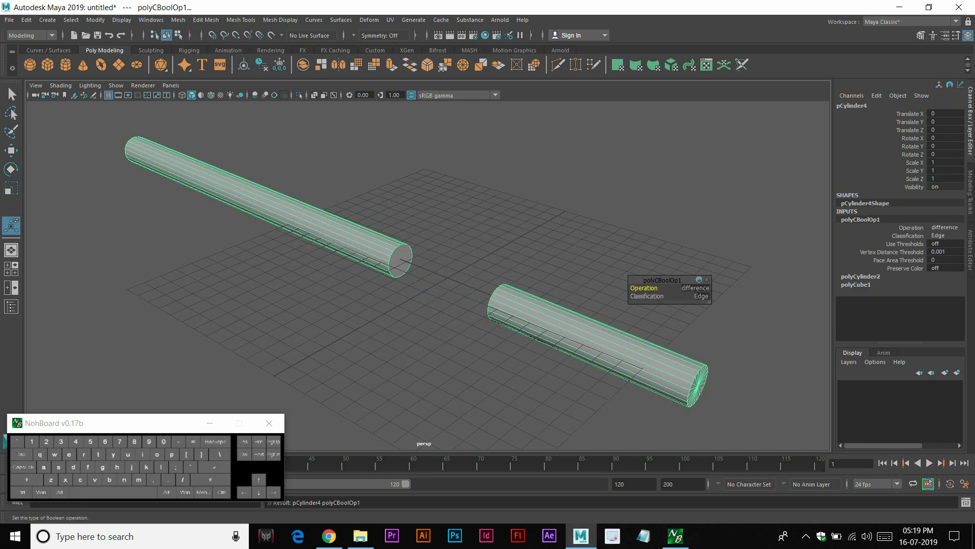
{"action": "left_click", "coordinate": [477, 213]}
{"action": "scroll", "coordinate": [457, 254], "scroll_direction": "up", "scroll_amount": 2, "text": "alt"}
{"action": "left_click_drag", "start_coordinate": [457, 254], "coordinate": [490, 232], "text": "alt"}
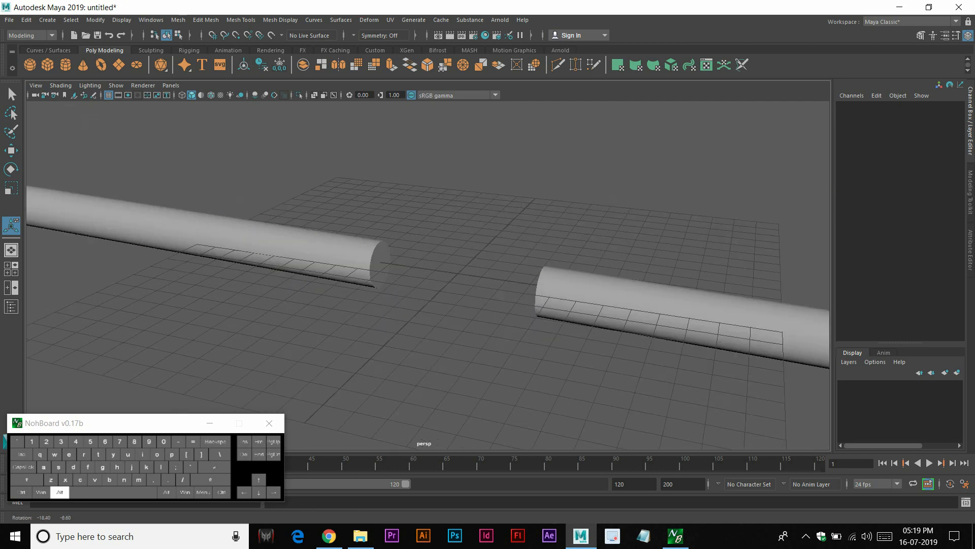
{"action": "left_click", "coordinate": [641, 288]}
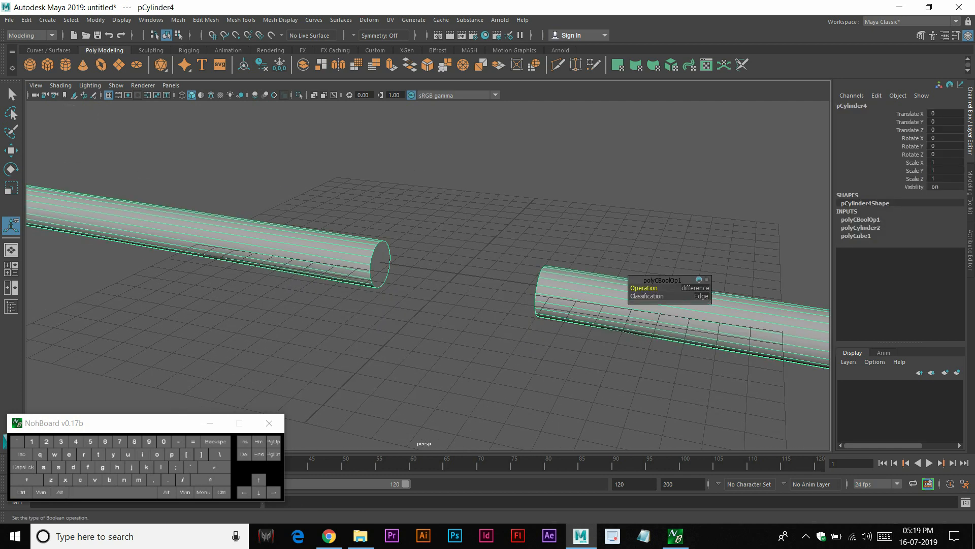
Undo the Boolean difference and clear the cube and cylinder from the scene
{"action": "key", "text": "ctrl+z"}
{"action": "key", "text": "ctrl+z"}
{"action": "key", "text": "ctrl+z"}
{"action": "key", "text": "ctrl+z"}
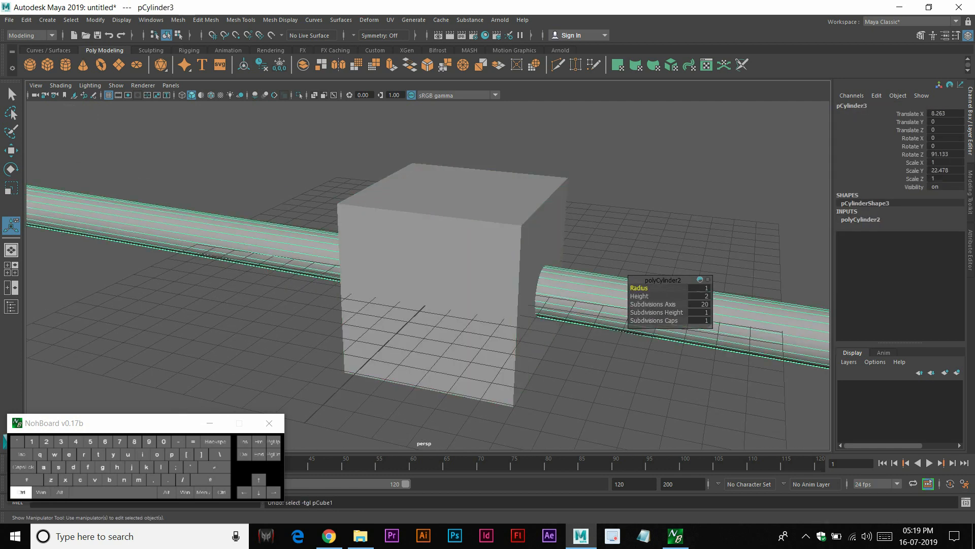
{"action": "key", "text": "ctrl+z"}
{"action": "key", "text": "ctrl+z"}
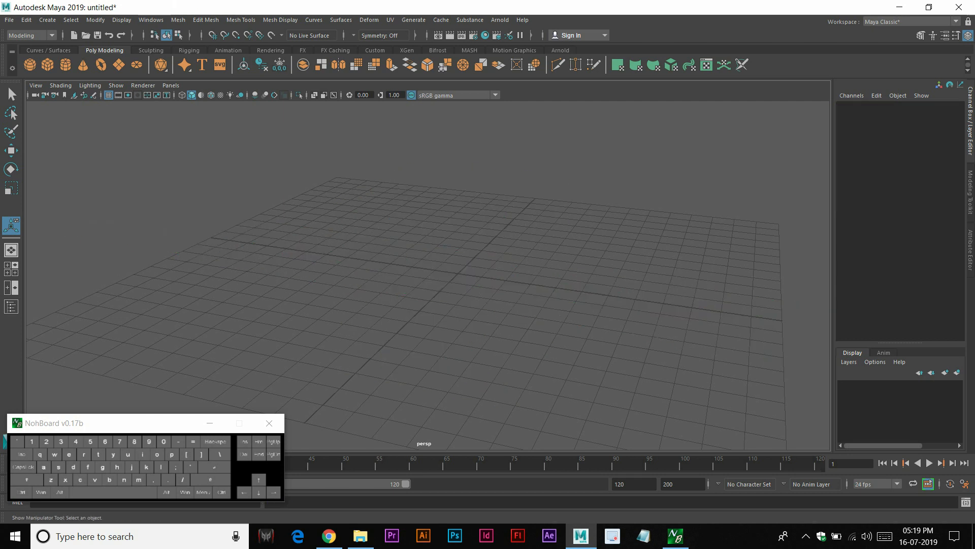
Interactively create a polygon box about 7.944 wide, 16.049 high and 5.889 deep, and stretch it to about 2.689 in Scale Z
{"action": "scroll", "coordinate": [460, 277], "scroll_direction": "down", "scroll_amount": 3, "text": "alt"}
{"action": "left_click_drag", "start_coordinate": [460, 254], "coordinate": [460, 336], "text": "alt"}
{"action": "right_click_drag", "start_coordinate": [392, 239], "coordinate": [391, 425], "text": "shift"}
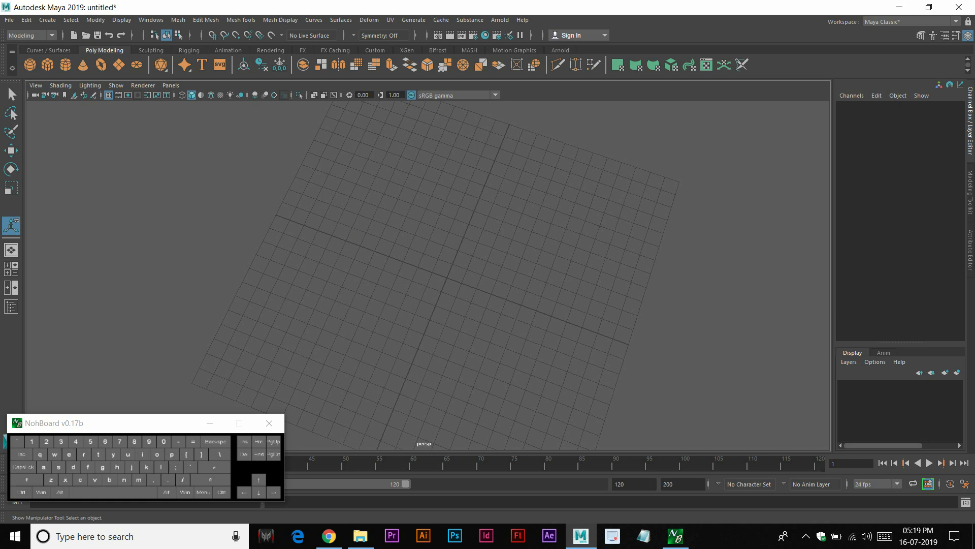
{"action": "left_click", "coordinate": [48, 65]}
{"action": "left_click_drag", "start_coordinate": [429, 272], "coordinate": [519, 401]}
{"action": "left_click_drag", "start_coordinate": [518, 402], "coordinate": [530, 287]}
{"action": "left_click_drag", "start_coordinate": [529, 287], "coordinate": [407, 242], "text": "alt"}
{"action": "left_click_drag", "start_coordinate": [447, 210], "coordinate": [526, 205]}
Interactively create a polygon cylinder over the box with a radius of about 4.695 and a height of about 5.766
{"action": "key", "text": "space"}
{"action": "key", "text": "space"}
{"action": "right_click_drag", "start_coordinate": [322, 345], "coordinate": [241, 345], "text": "alt"}
{"action": "left_click", "coordinate": [241, 345]}
{"action": "middle_click_drag", "start_coordinate": [400, 151], "coordinate": [400, 230], "text": "alt"}
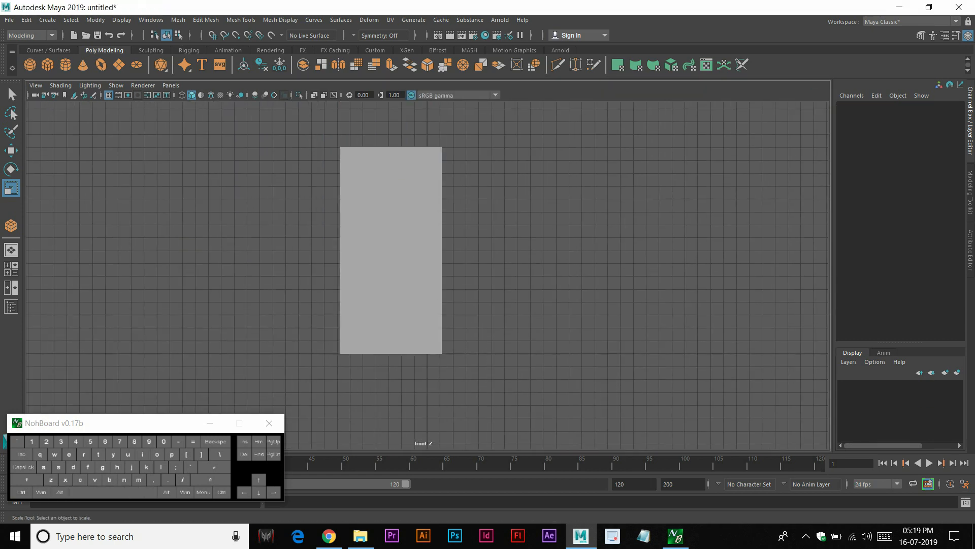
{"action": "right_click", "coordinate": [400, 229], "text": "shift"}
{"action": "right_click_drag", "start_coordinate": [348, 219], "coordinate": [343, 227], "text": "shift"}
{"action": "left_click_drag", "start_coordinate": [386, 245], "coordinate": [335, 221]}
{"action": "key", "text": "space"}
{"action": "key", "text": "space"}
{"action": "right_click_drag", "start_coordinate": [336, 264], "coordinate": [310, 264], "text": "alt"}
{"action": "left_click_drag", "start_coordinate": [309, 264], "coordinate": [310, 139]}
{"action": "right_click_drag", "start_coordinate": [310, 139], "coordinate": [269, 139], "text": "alt"}
Scale the cylinder to 7 in Z and about 0.242 in X and Y, making a thin rod through the box
{"action": "key", "text": "r"}
{"action": "left_click_drag", "start_coordinate": [372, 271], "coordinate": [372, 390]}
{"action": "right_click_drag", "start_coordinate": [372, 390], "coordinate": [332, 390], "text": "alt"}
{"action": "left_click_drag", "start_coordinate": [387, 284], "coordinate": [386, 330]}
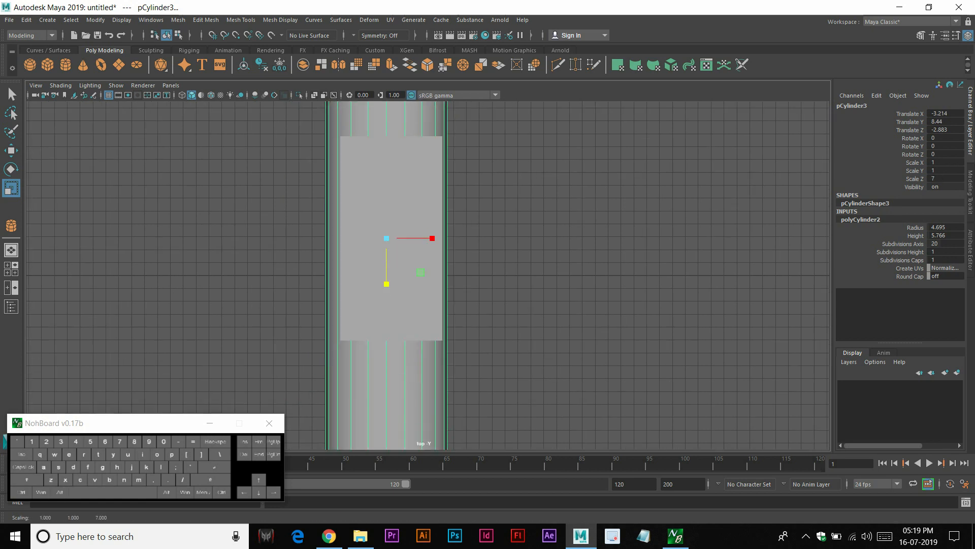
{"action": "key", "text": "space"}
{"action": "key", "text": "space"}
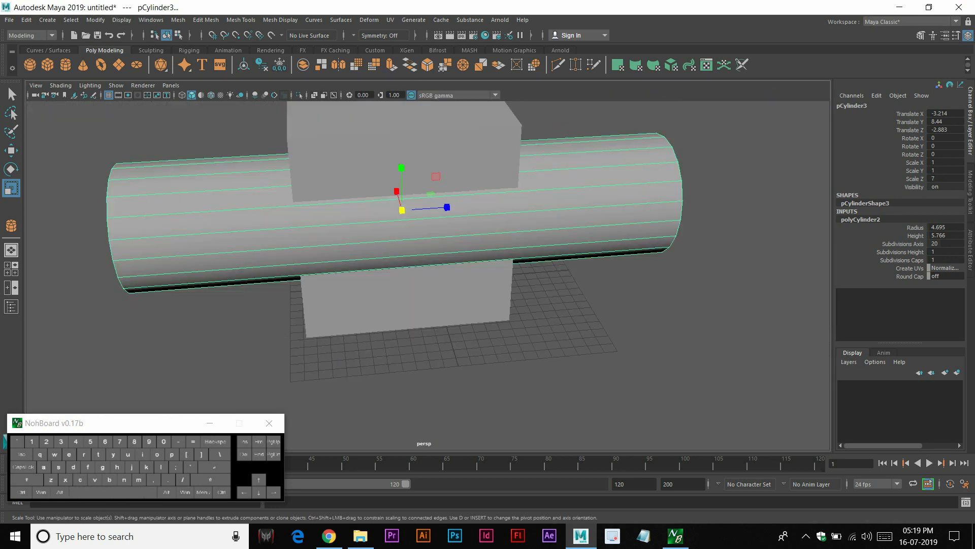
{"action": "left_click_drag", "start_coordinate": [447, 207], "coordinate": [412, 209], "text": "ctrl"}
{"action": "left_click_drag", "start_coordinate": [471, 265], "coordinate": [490, 249]}
Subtract the thin cylinder from the box with a Boolean difference and inspect the hole
{"action": "left_click", "coordinate": [254, 204], "text": "shift"}
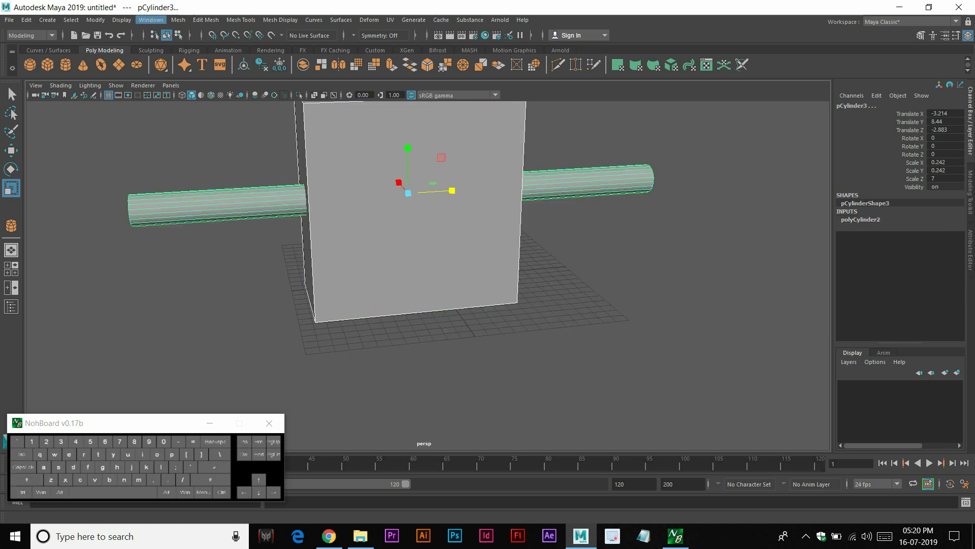
{"action": "left_click", "coordinate": [179, 20]}
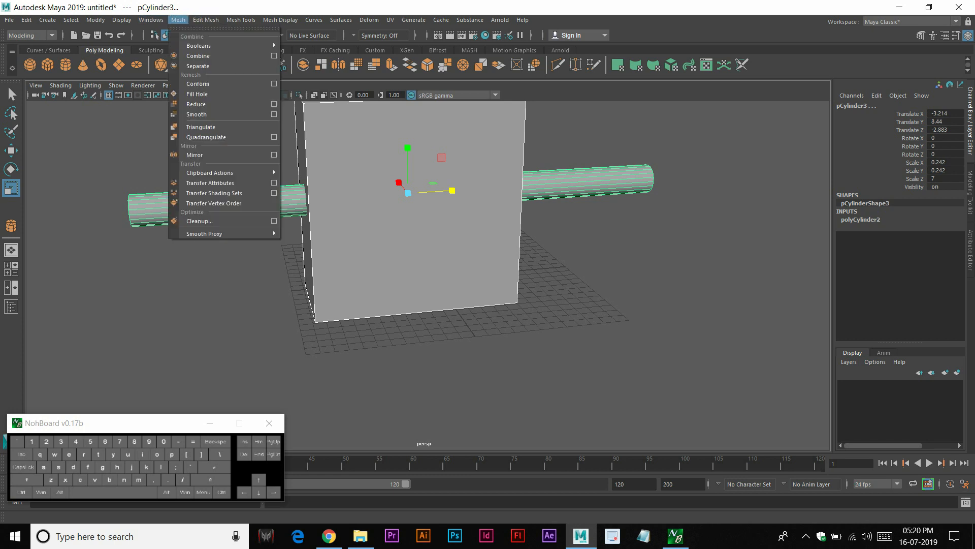
{"action": "mouse_move", "coordinate": [203, 45]}
{"action": "left_click", "coordinate": [305, 54]}
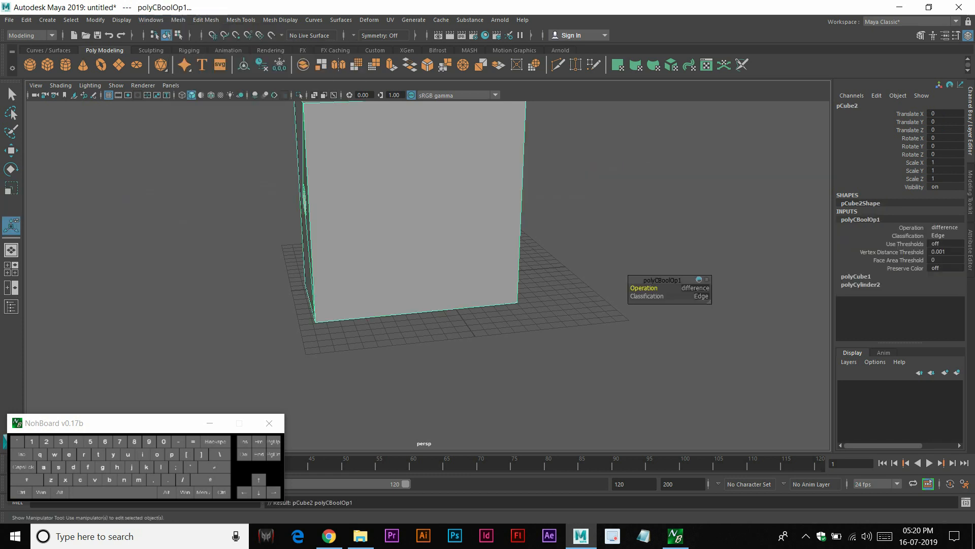
{"action": "left_click_drag", "start_coordinate": [376, 219], "coordinate": [563, 187], "text": "alt"}
{"action": "scroll", "coordinate": [548, 188], "scroll_direction": "up", "scroll_amount": 3, "text": "alt"}
{"action": "middle_click_drag", "start_coordinate": [548, 188], "coordinate": [444, 324], "text": "alt"}
{"action": "mouse_move", "coordinate": [444, 324]}
{"action": "left_mouse_down", "text": "alt"}
{"action": "mouse_move", "coordinate": [559, 361]}
{"action": "mouse_move", "coordinate": [600, 358]}
{"action": "mouse_move", "coordinate": [554, 287]}
{"action": "mouse_move", "coordinate": [574, 285]}
{"action": "mouse_move", "coordinate": [450, 310]}
{"action": "left_mouse_up", "text": "alt"}
{"action": "left_click", "coordinate": [548, 315]}
{"action": "scroll", "coordinate": [574, 284], "scroll_direction": "up", "scroll_amount": 3, "text": "alt"}
{"action": "scroll", "coordinate": [470, 300], "scroll_direction": "down", "scroll_amount": 5, "text": "alt"}
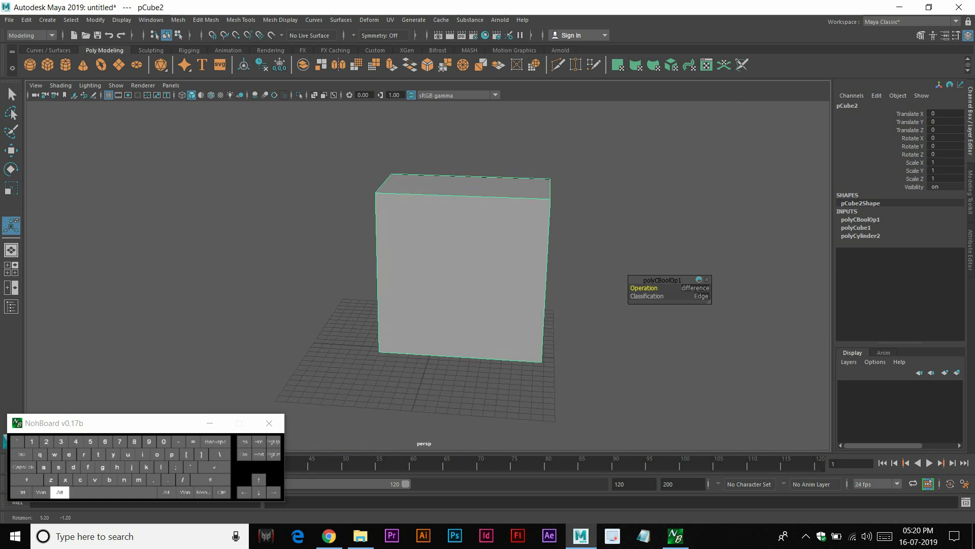
Undo the Boolean difference and the cylinder's selection
{"action": "key", "text": "ctrl+z"}
{"action": "key", "text": "ctrl+z"}
{"action": "key", "text": "ctrl+z"}
{"action": "key", "text": "ctrl+z"}
{"action": "key", "text": "ctrl+z"}
{"action": "key", "text": "ctrl+z"}
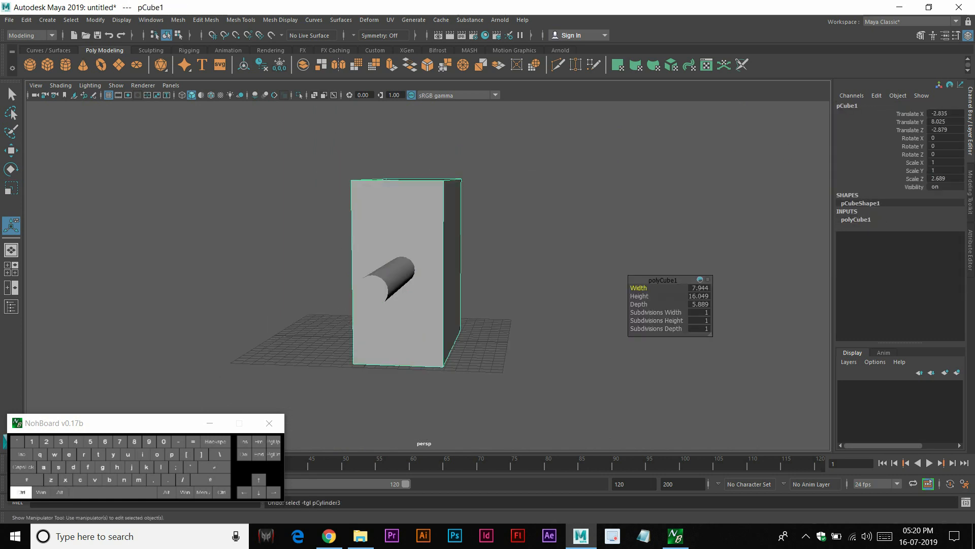
{"action": "left_click_drag", "start_coordinate": [449, 299], "coordinate": [350, 351], "text": "alt"}
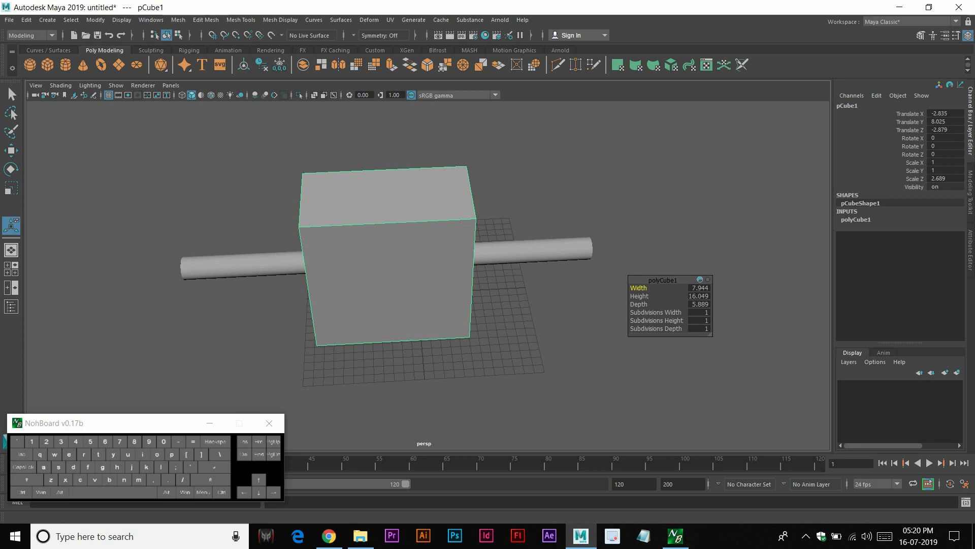
{"action": "left_click", "coordinate": [179, 20]}
{"action": "mouse_move", "coordinate": [218, 46]}
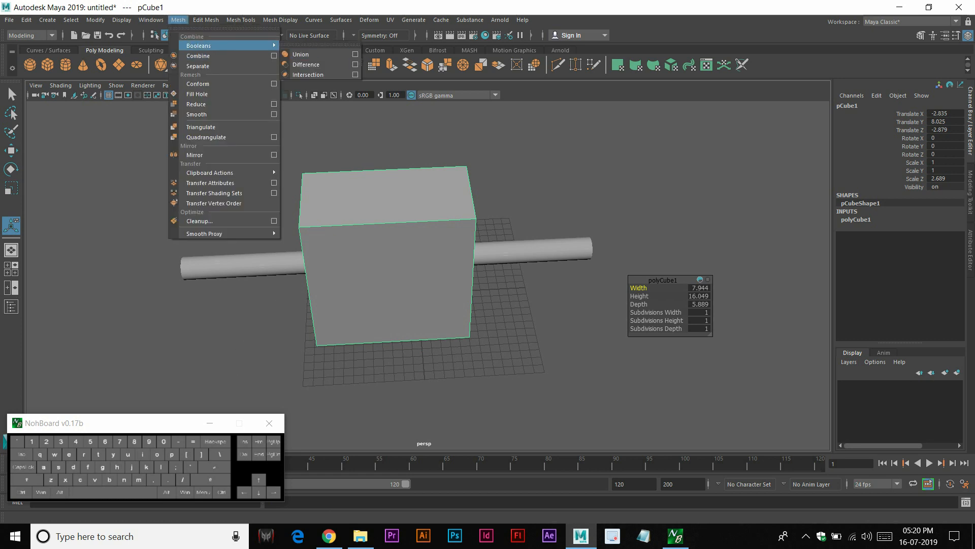
{"action": "left_click", "coordinate": [376, 137]}
{"action": "left_click", "coordinate": [513, 251]}
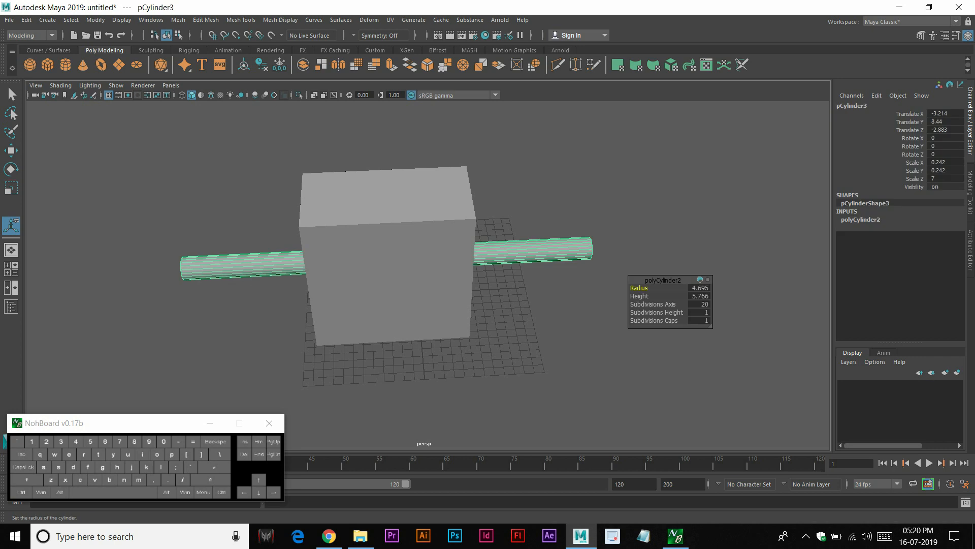
{"action": "left_click", "coordinate": [429, 265], "text": "shift"}
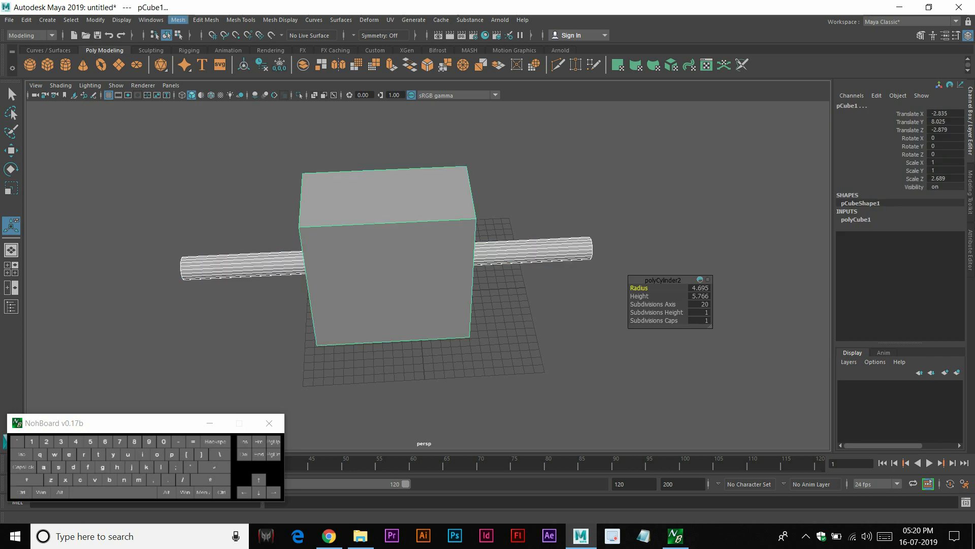
{"action": "left_click", "coordinate": [179, 20]}
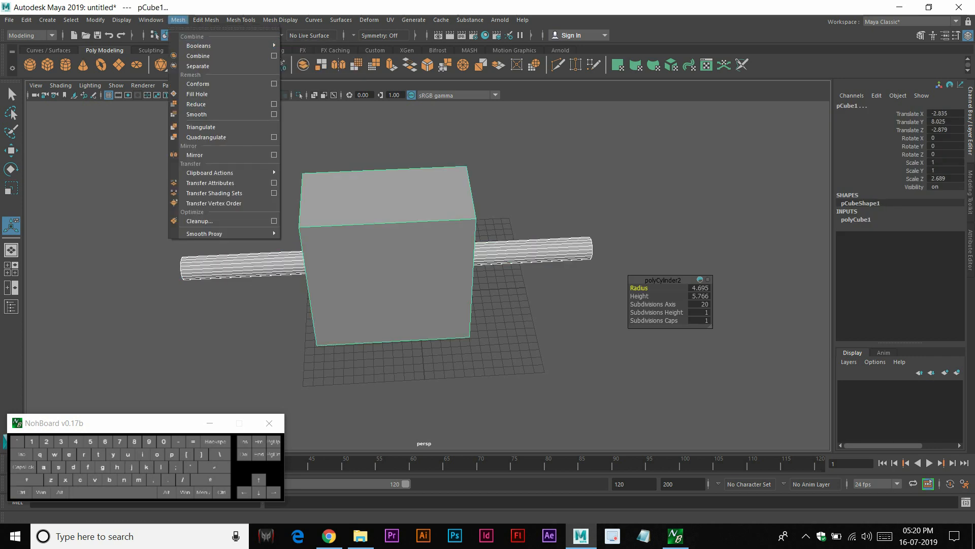
{"action": "left_click", "coordinate": [376, 138]}
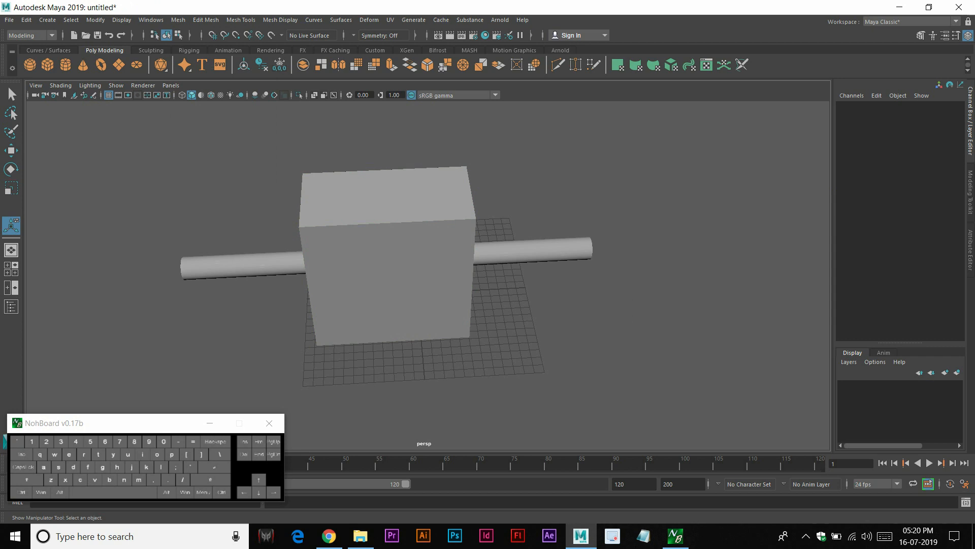
Select the thin cylinder and the box and apply a Boolean Intersection to them
{"action": "left_click", "coordinate": [528, 251]}
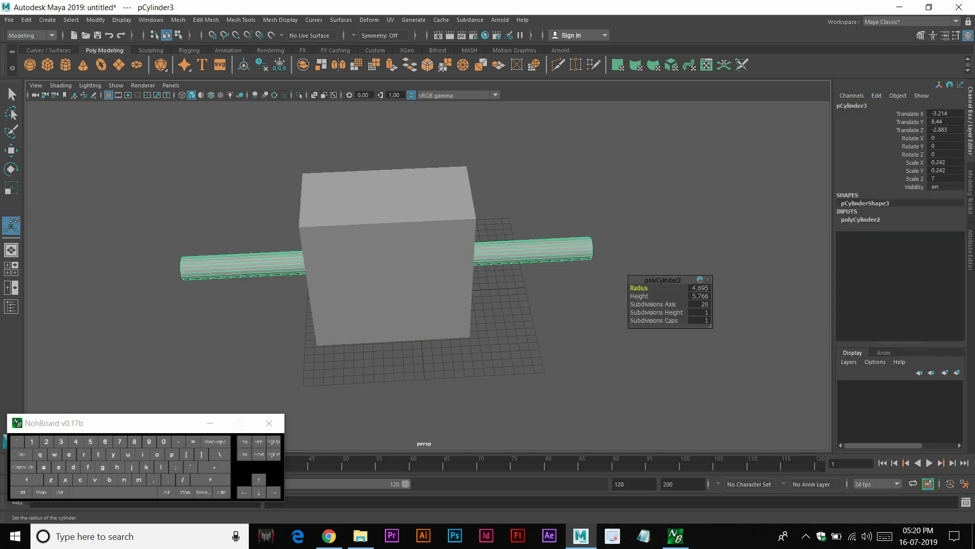
{"action": "key", "text": "shift"}
{"action": "left_click", "coordinate": [396, 269], "text": "shift"}
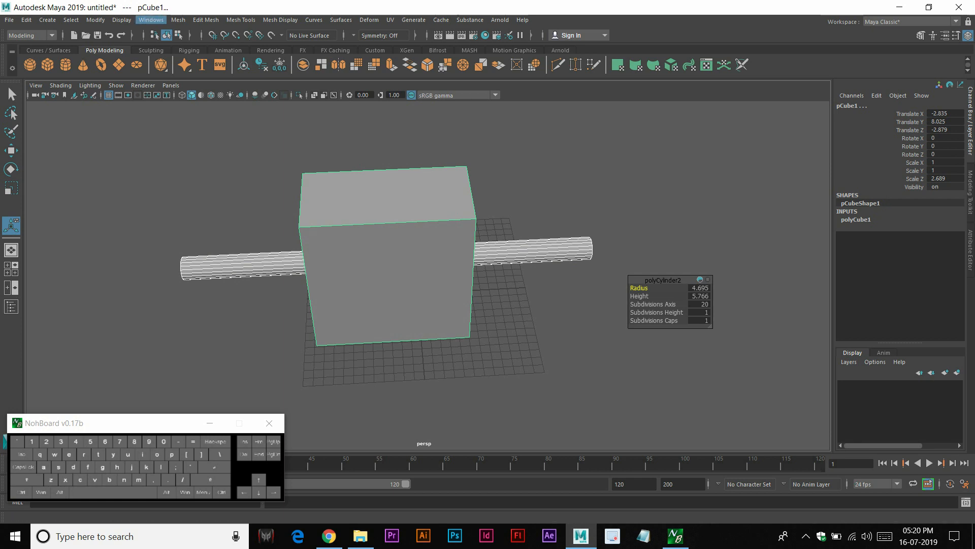
{"action": "left_click", "coordinate": [151, 20]}
{"action": "mouse_move", "coordinate": [179, 20]}
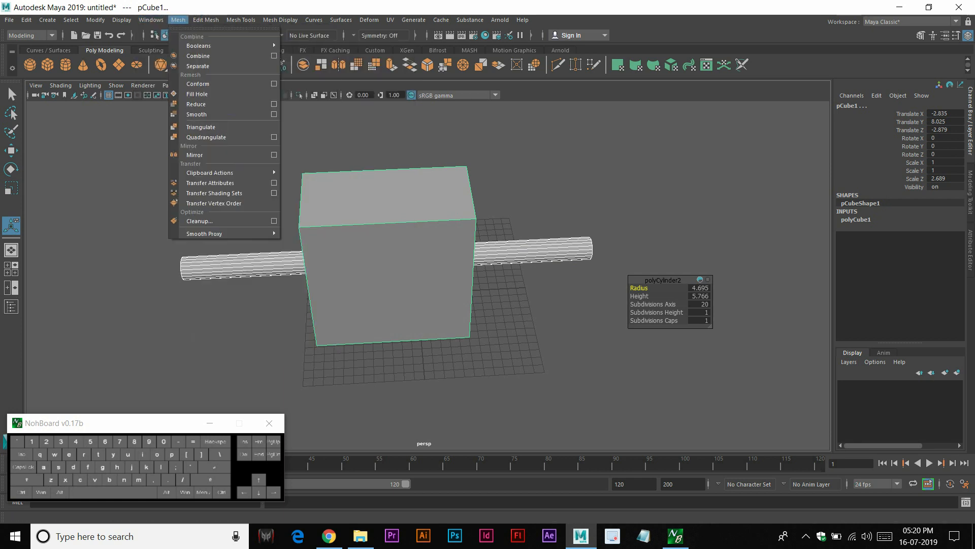
{"action": "mouse_move", "coordinate": [213, 45]}
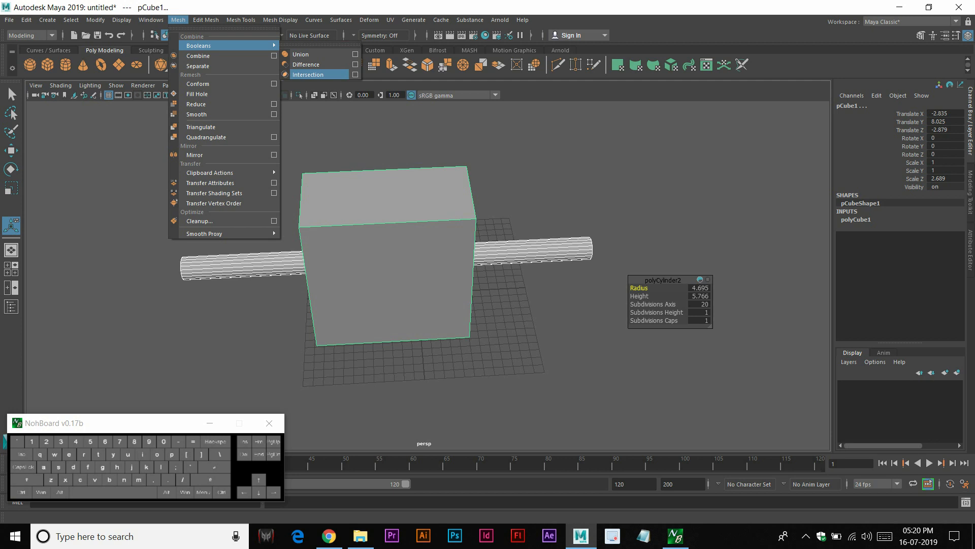
{"action": "left_click", "coordinate": [308, 75]}
Select the intersection result and examine its shape from several angles
{"action": "left_click", "coordinate": [386, 175]}
{"action": "scroll", "coordinate": [386, 254], "scroll_direction": "up", "scroll_amount": 3, "text": "alt"}
{"action": "left_click_drag", "start_coordinate": [386, 254], "coordinate": [315, 261], "text": "alt"}
{"action": "left_click", "coordinate": [373, 262]}
{"action": "scroll", "coordinate": [376, 254], "scroll_direction": "up", "scroll_amount": 4, "text": "alt"}
{"action": "middle_click_drag", "start_coordinate": [375, 254], "coordinate": [351, 225], "text": "alt"}
{"action": "left_click_drag", "start_coordinate": [350, 225], "coordinate": [289, 187], "text": "alt"}
{"action": "left_click_drag", "start_coordinate": [447, 284], "coordinate": [528, 287], "text": "alt"}
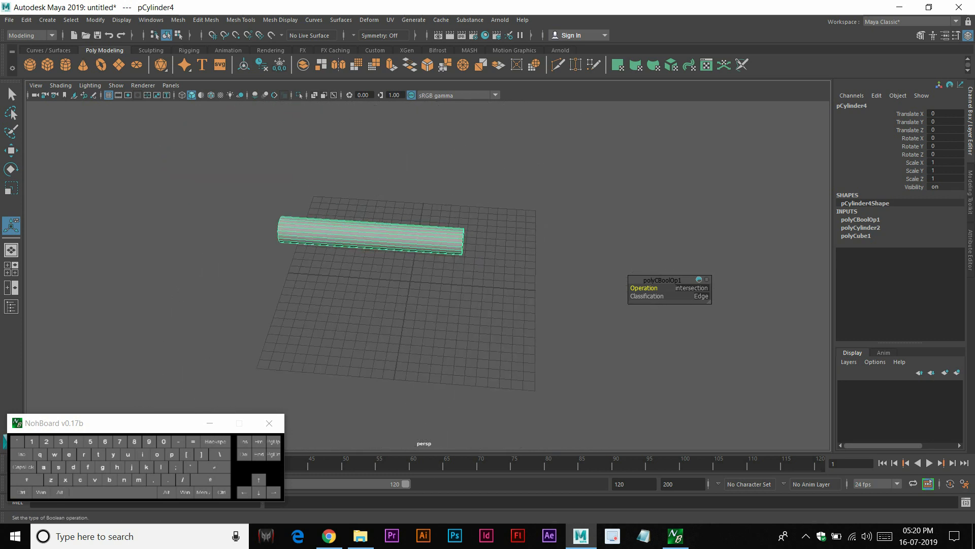
{"action": "right_click_drag", "start_coordinate": [457, 284], "coordinate": [478, 285], "text": "alt"}
{"action": "mouse_move", "coordinate": [478, 284]}
{"action": "left_mouse_down", "text": "alt"}
{"action": "mouse_move", "coordinate": [406, 282]}
{"action": "mouse_move", "coordinate": [487, 285]}
{"action": "left_mouse_up", "text": "alt"}
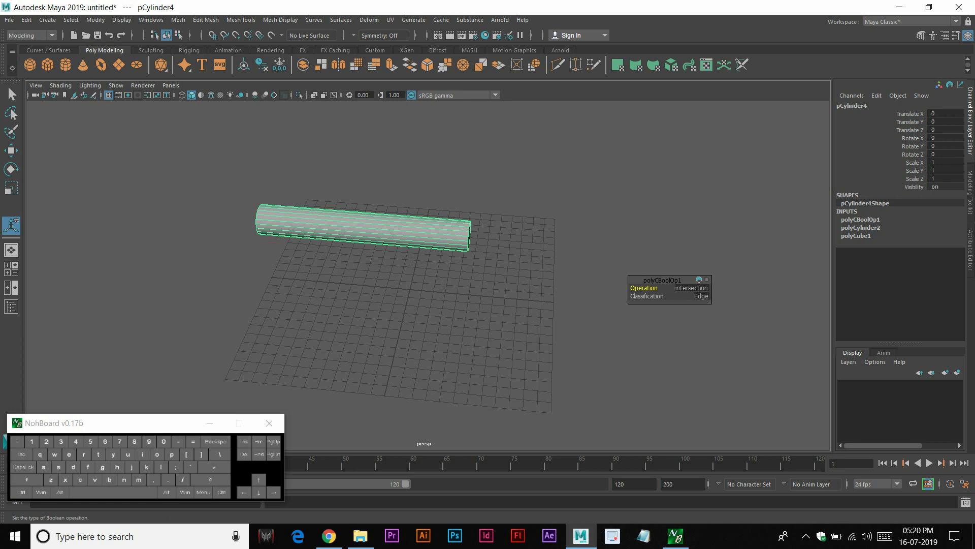
Delete the intersected rod from the scene
{"action": "key", "text": "Delete"}
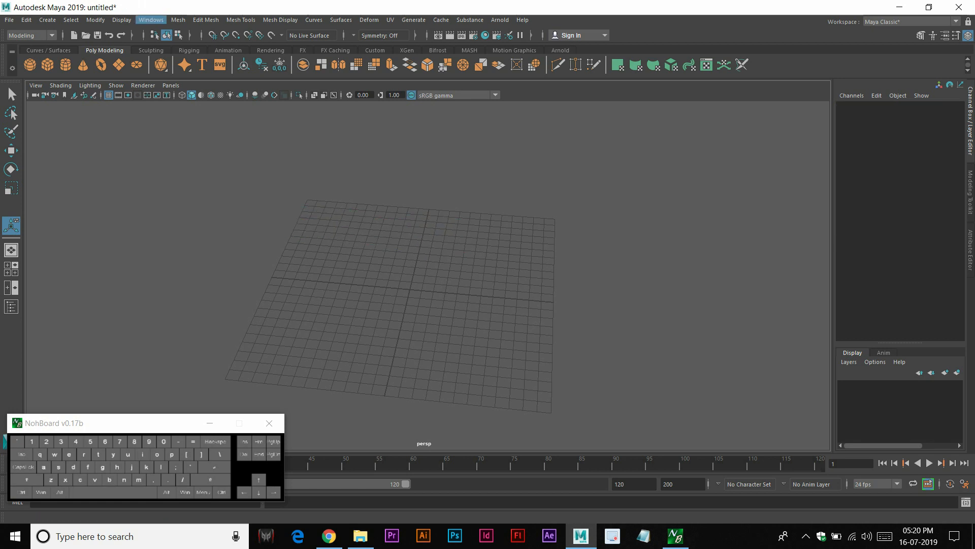
{"action": "left_click", "coordinate": [179, 20]}
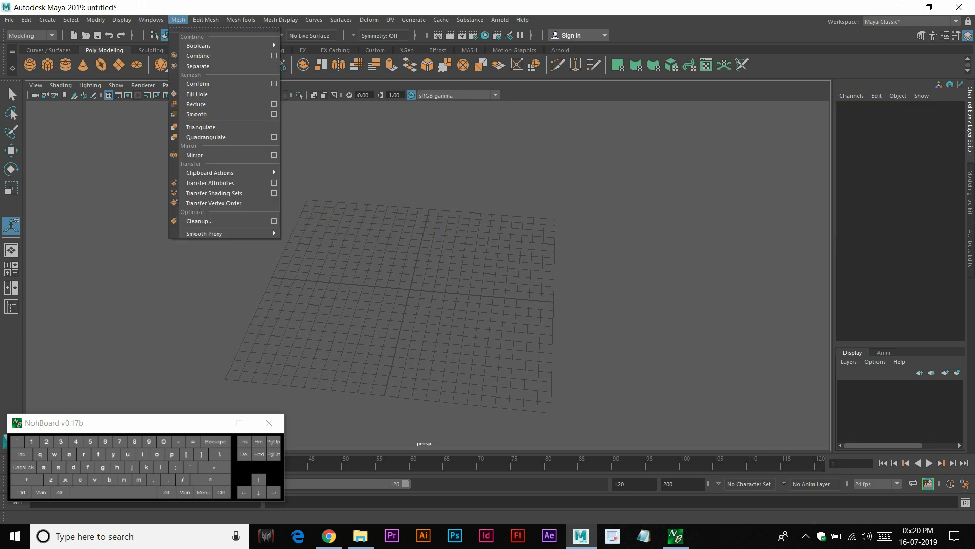
{"action": "key", "text": "Escape"}
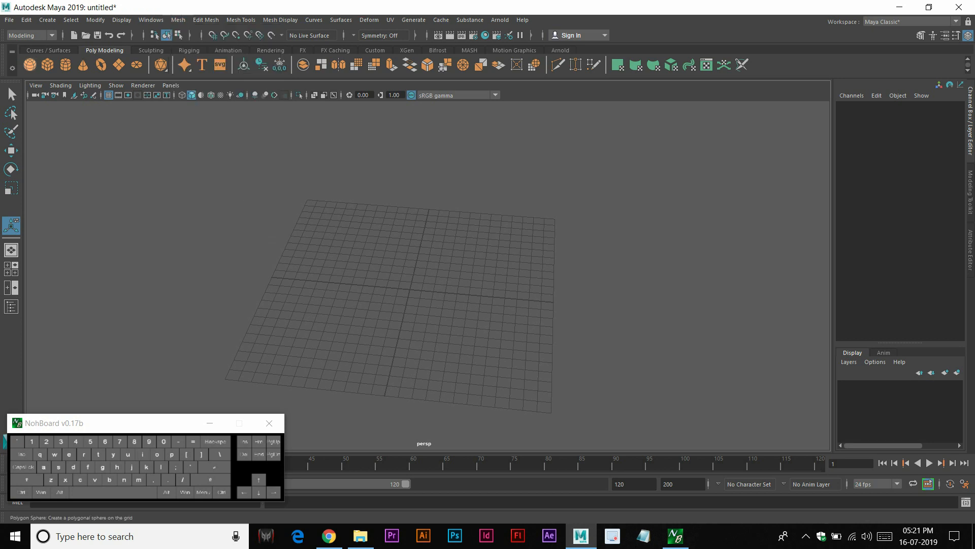
Interactively create a polygon sphere with a radius of about 5.627 near the grid's edge
{"action": "left_click", "coordinate": [30, 64]}
{"action": "mouse_move", "coordinate": [405, 279]}
{"action": "left_mouse_down"}
{"action": "mouse_move", "coordinate": [470, 284]}
{"action": "mouse_move", "coordinate": [365, 275]}
{"action": "left_mouse_up"}
{"action": "key", "text": "w"}
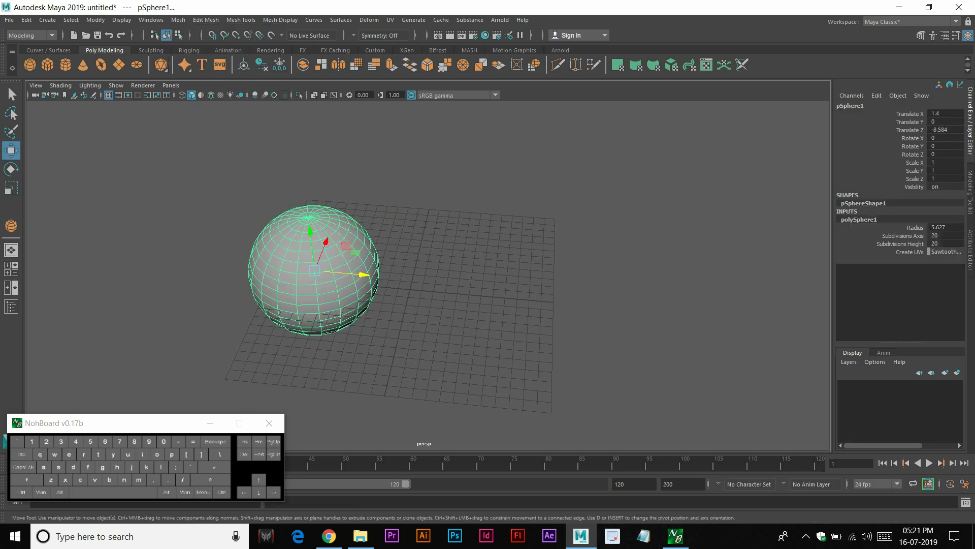
Create a polygon cylinder about 5.659 in radius and 6.036 high beside the sphere, and move it to about 6.277 in Z
{"action": "left_click", "coordinate": [470, 263]}
{"action": "right_click", "coordinate": [470, 264], "text": "shift"}
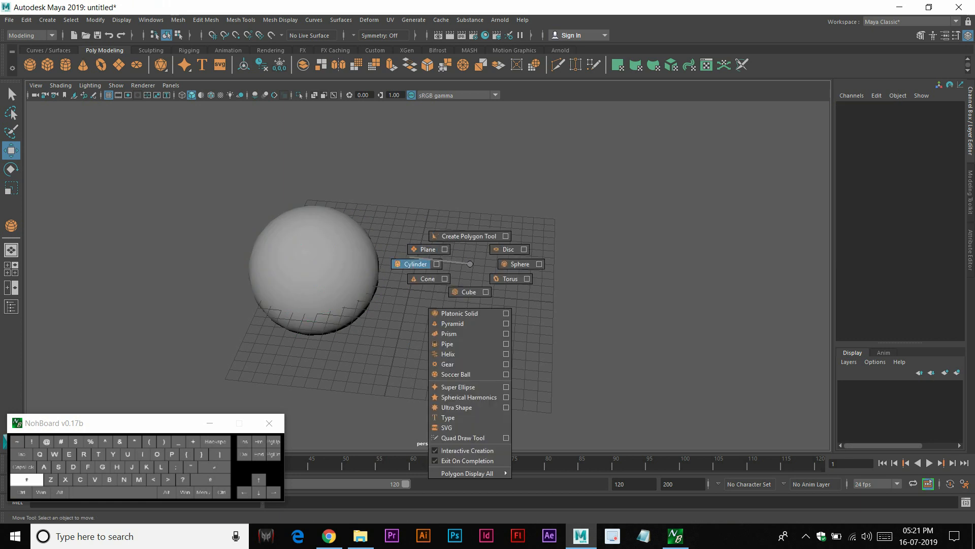
{"action": "right_click_drag", "start_coordinate": [446, 259], "coordinate": [415, 263]}
{"action": "left_click_drag", "start_coordinate": [436, 284], "coordinate": [508, 224]}
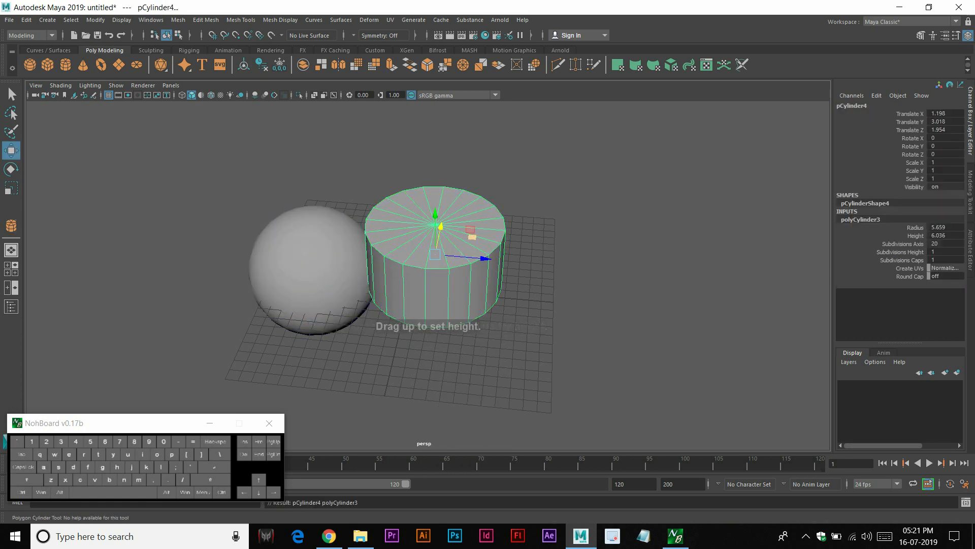
{"action": "left_click_drag", "start_coordinate": [484, 258], "coordinate": [538, 264]}
{"action": "left_click_drag", "start_coordinate": [538, 263], "coordinate": [539, 295], "text": "alt"}
Select the cylinder and the sphere and combine them into one mesh
{"action": "left_click", "coordinate": [373, 257]}
{"action": "left_click", "coordinate": [508, 262], "text": "shift"}
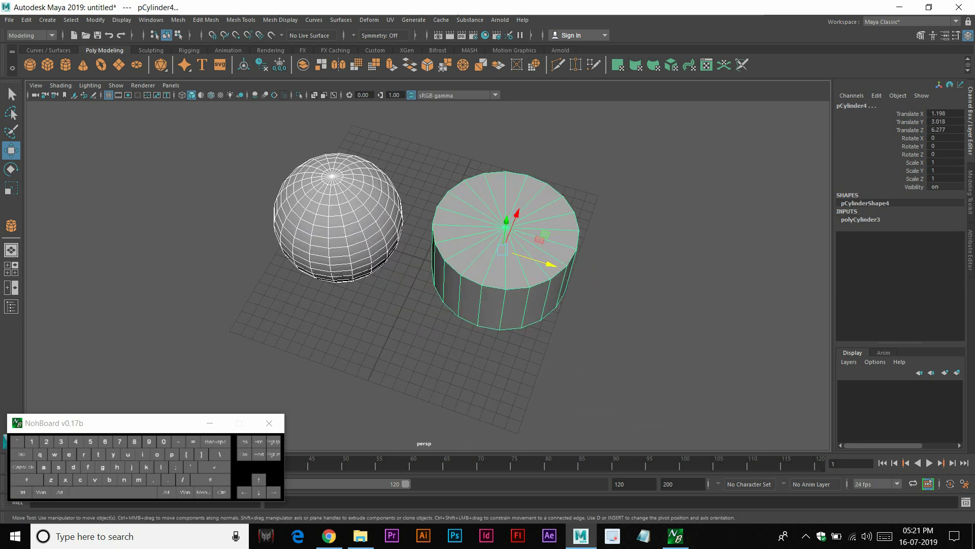
{"action": "left_click", "coordinate": [346, 224], "text": "shift"}
{"action": "left_click", "coordinate": [346, 224], "text": "shift"}
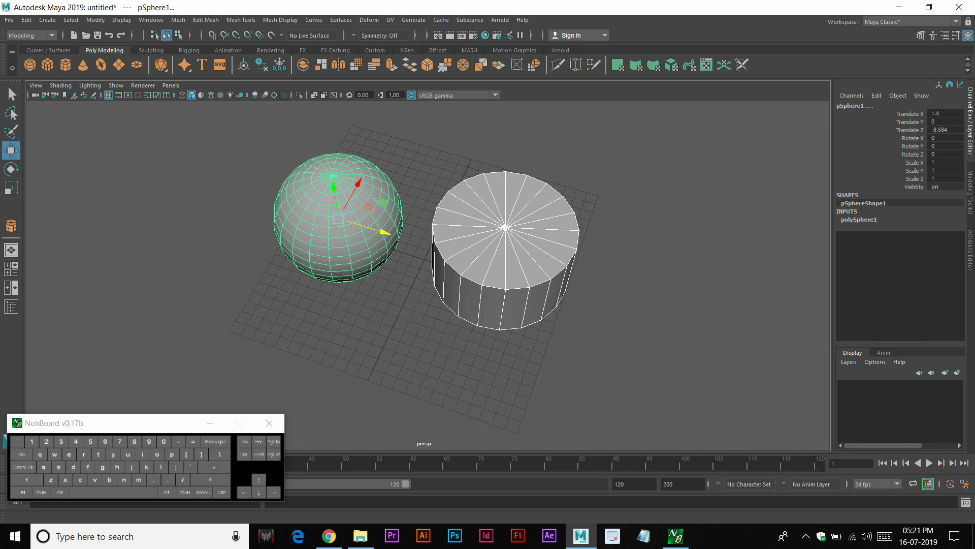
{"action": "left_click", "coordinate": [178, 20]}
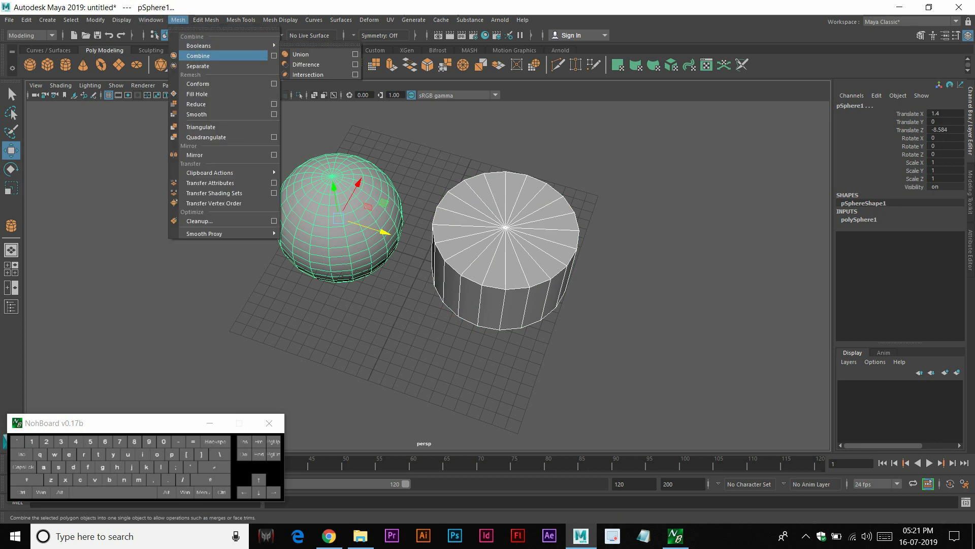
{"action": "left_click", "coordinate": [198, 56]}
{"action": "left_click_drag", "start_coordinate": [376, 269], "coordinate": [355, 203], "text": "alt"}
{"action": "left_click", "coordinate": [355, 198]}
{"action": "scroll", "coordinate": [356, 198], "scroll_direction": "up", "scroll_amount": 3}
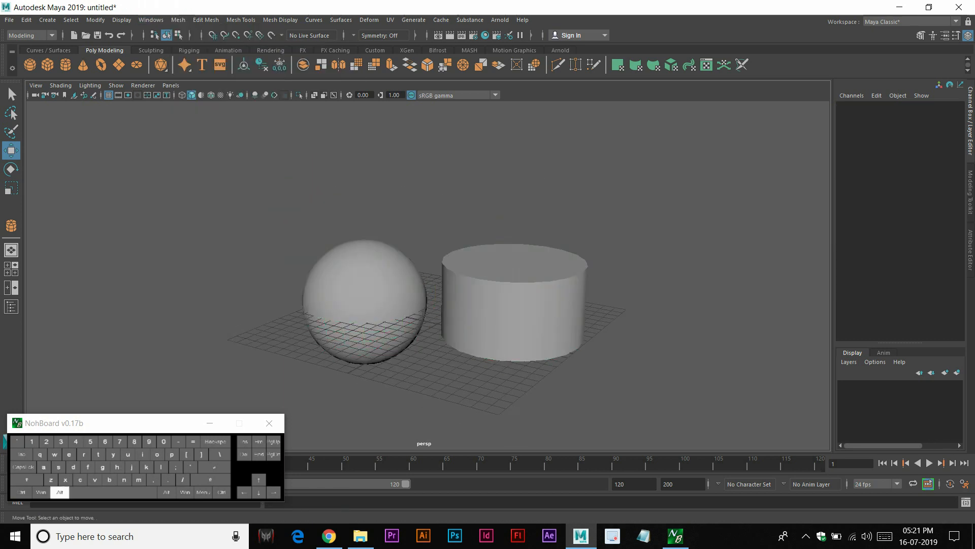
{"action": "middle_click_drag", "start_coordinate": [355, 198], "coordinate": [320, 105], "text": "alt"}
{"action": "left_click_drag", "start_coordinate": [427, 178], "coordinate": [452, 224], "text": "alt"}
Select the combined sphere-and-cylinder mesh in object mode and delete it
{"action": "left_click", "coordinate": [376, 213]}
{"action": "scroll", "coordinate": [376, 213], "scroll_direction": "down", "scroll_amount": 3}
{"action": "right_click", "coordinate": [440, 184]}
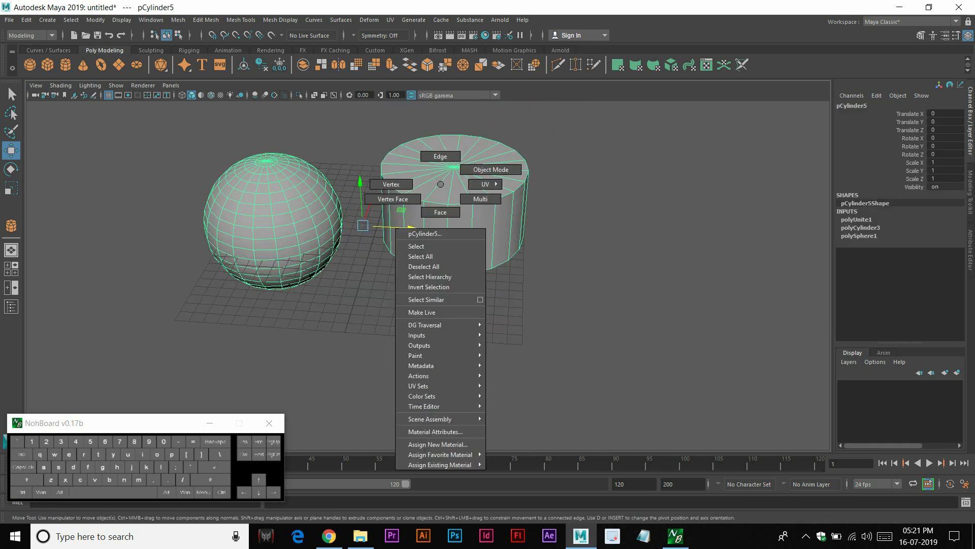
{"action": "right_click_drag", "start_coordinate": [436, 182], "coordinate": [472, 168]}
{"action": "key", "text": "Delete"}
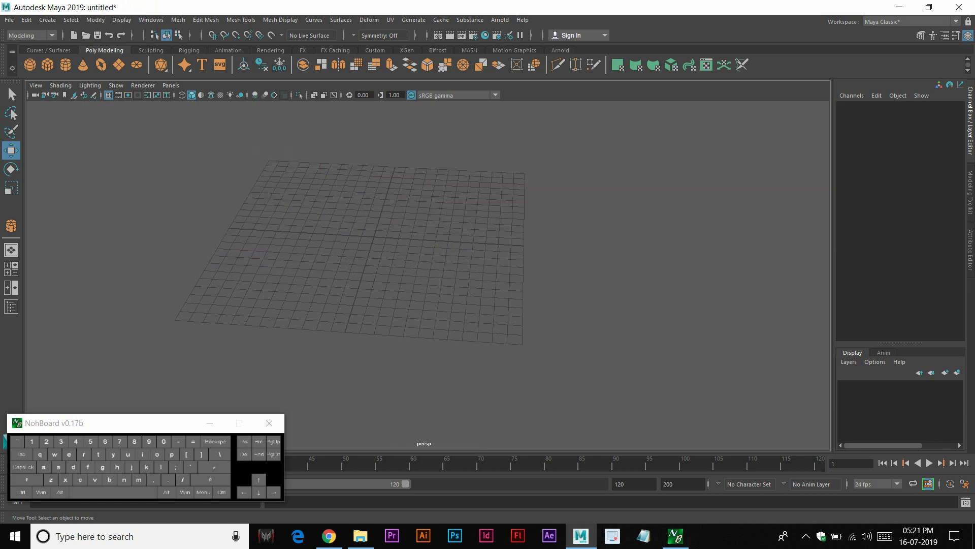
{"action": "left_click", "coordinate": [178, 20]}
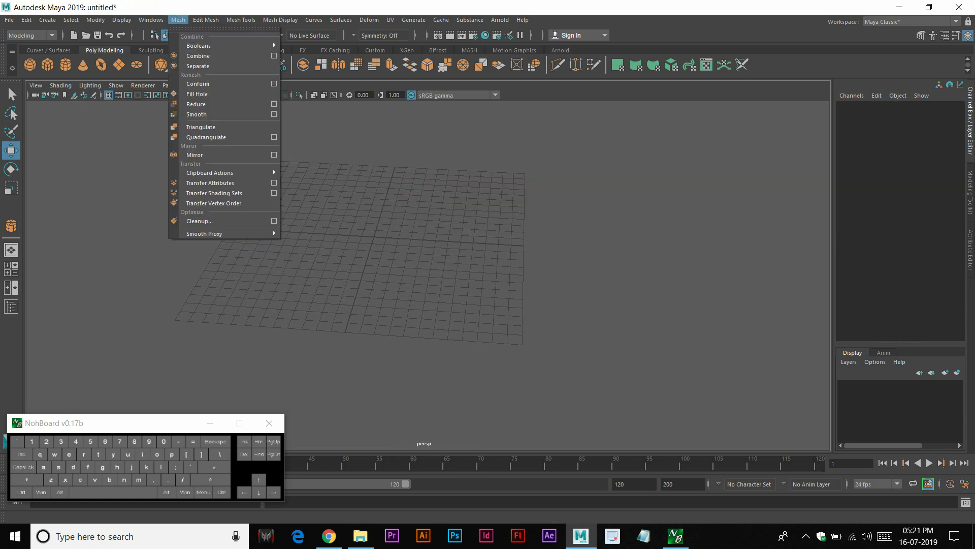
Interactively create a polygon cube on the grid
{"action": "left_click", "coordinate": [47, 65]}
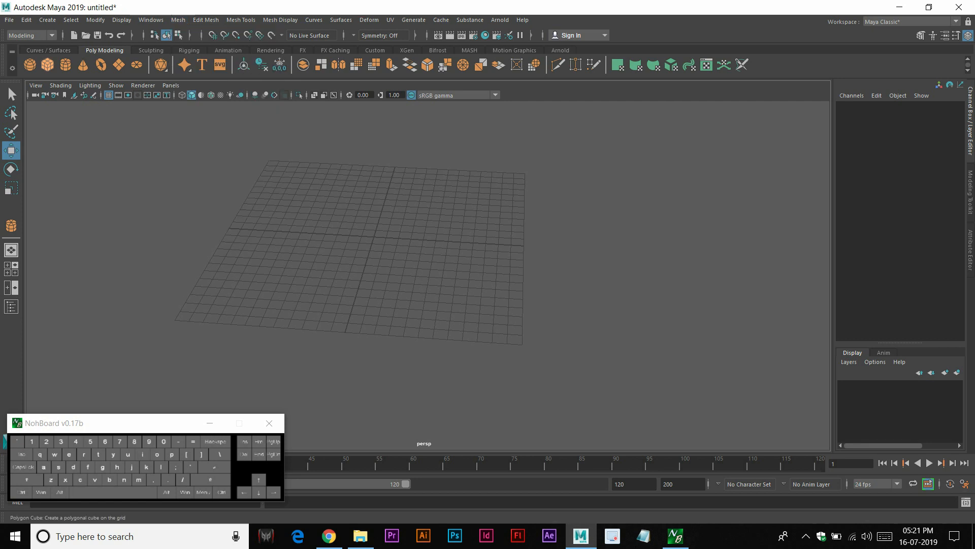
{"action": "mouse_move", "coordinate": [339, 236]}
{"action": "left_mouse_down"}
{"action": "mouse_move", "coordinate": [418, 287]}
{"action": "mouse_move", "coordinate": [417, 199]}
{"action": "mouse_move", "coordinate": [389, 184]}
{"action": "mouse_move", "coordinate": [407, 182]}
{"action": "left_mouse_up"}
{"action": "middle_click_drag", "start_coordinate": [408, 182], "coordinate": [385, 258], "text": "alt"}
Duplicate the cube, scale the copy to about 0.478 in X and Y, and place it against the original at about 6.987 in Z
{"action": "key", "text": "ctrl+d"}
{"action": "left_click_drag", "start_coordinate": [392, 278], "coordinate": [457, 281]}
{"action": "key", "text": "r"}
{"action": "key", "text": "w"}
{"action": "mouse_move", "coordinate": [510, 297]}
{"action": "left_mouse_down"}
{"action": "mouse_move", "coordinate": [495, 294]}
{"action": "mouse_move", "coordinate": [519, 289]}
{"action": "left_mouse_up"}
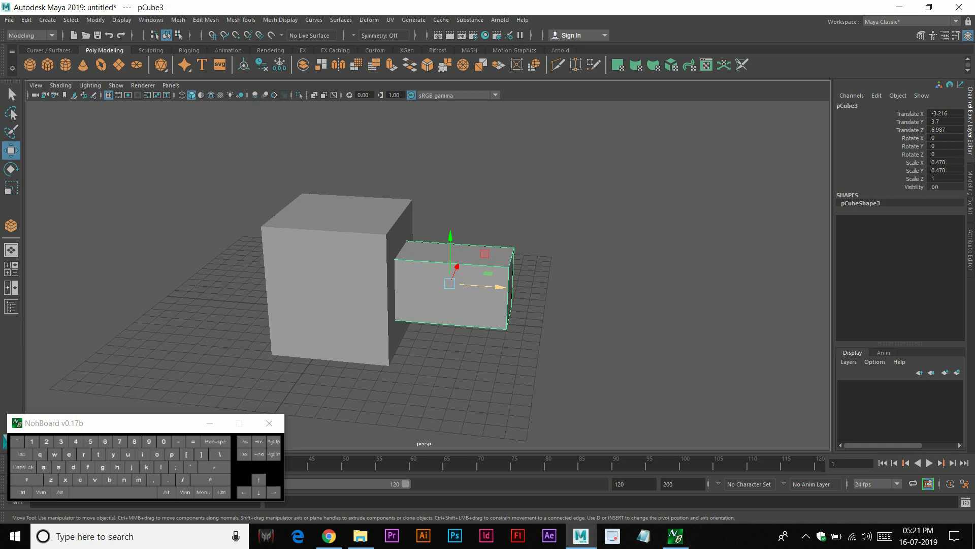
Duplicate the smaller cube three times with the same transform to extend the row with shrinking copies
{"action": "key", "text": "shift+d"}
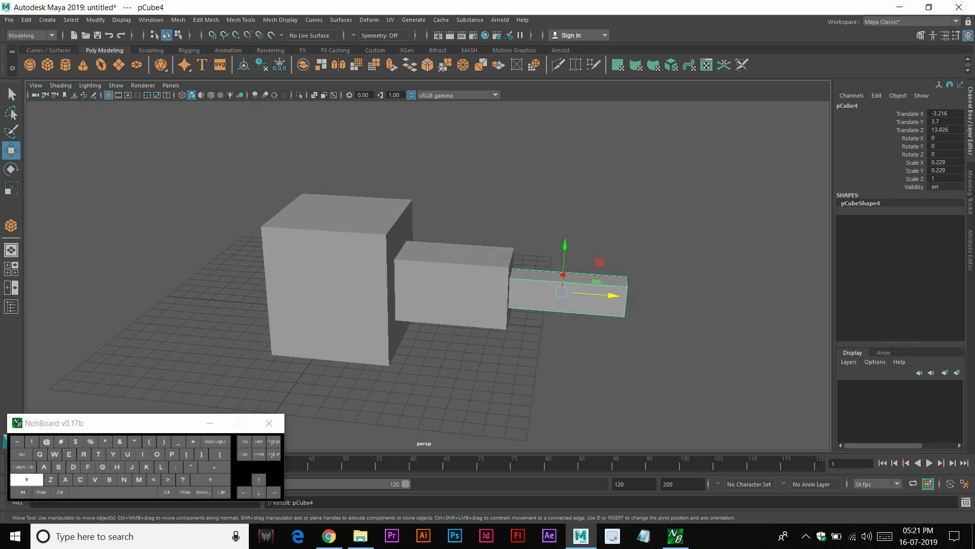
{"action": "key", "text": "shift+d"}
{"action": "key", "text": "shift+d"}
{"action": "middle_click_drag", "start_coordinate": [520, 289], "coordinate": [368, 270], "text": "alt"}
{"action": "left_click", "coordinate": [701, 356]}
{"action": "right_click_drag", "start_coordinate": [701, 356], "coordinate": [615, 357], "text": "alt"}
Select all five cubes in the row and combine them into one mesh
{"action": "left_click_drag", "start_coordinate": [689, 368], "coordinate": [252, 203]}
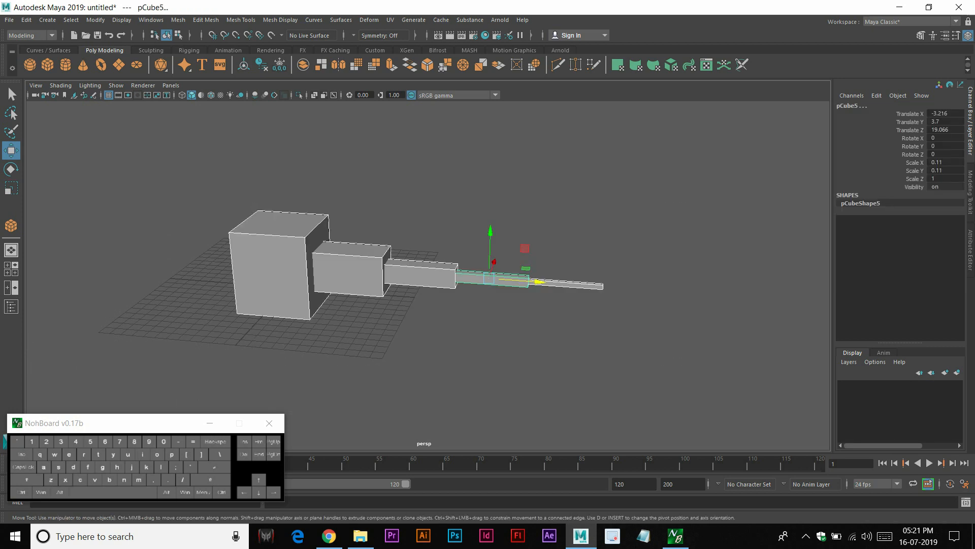
{"action": "left_click", "coordinate": [178, 20]}
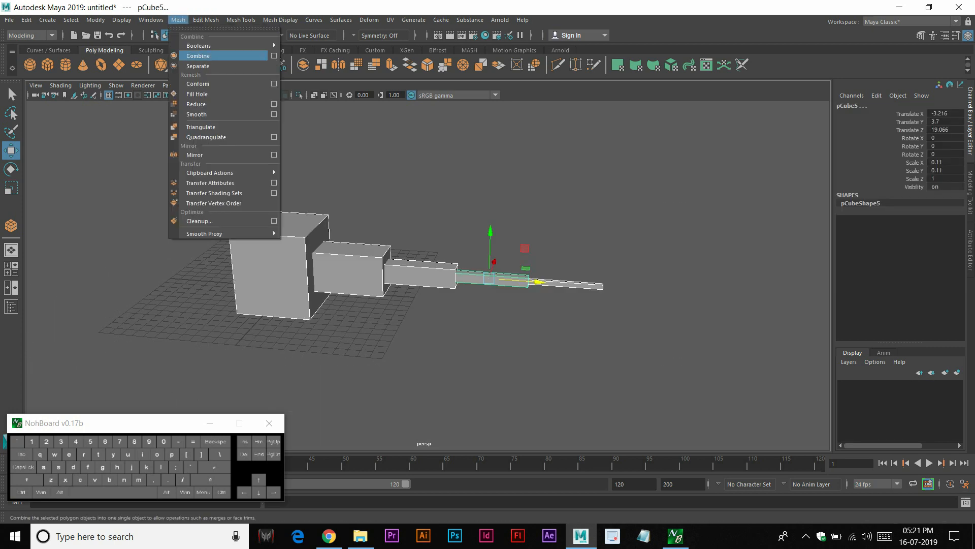
{"action": "left_click", "coordinate": [198, 56]}
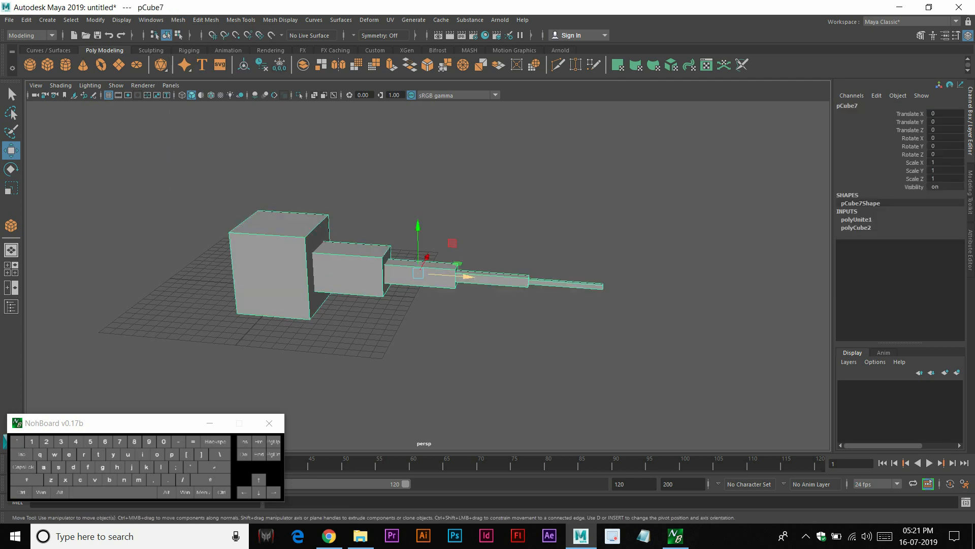
Rotate the combined cubes to about -91.542 degrees in X so they stand upright as a tapering tower
{"action": "key", "text": "e"}
{"action": "left_click_drag", "start_coordinate": [416, 229], "coordinate": [513, 203]}
{"action": "left_click", "coordinate": [528, 290]}
{"action": "scroll", "coordinate": [483, 239], "scroll_direction": "down", "scroll_amount": 3}
{"action": "left_click", "coordinate": [420, 310]}
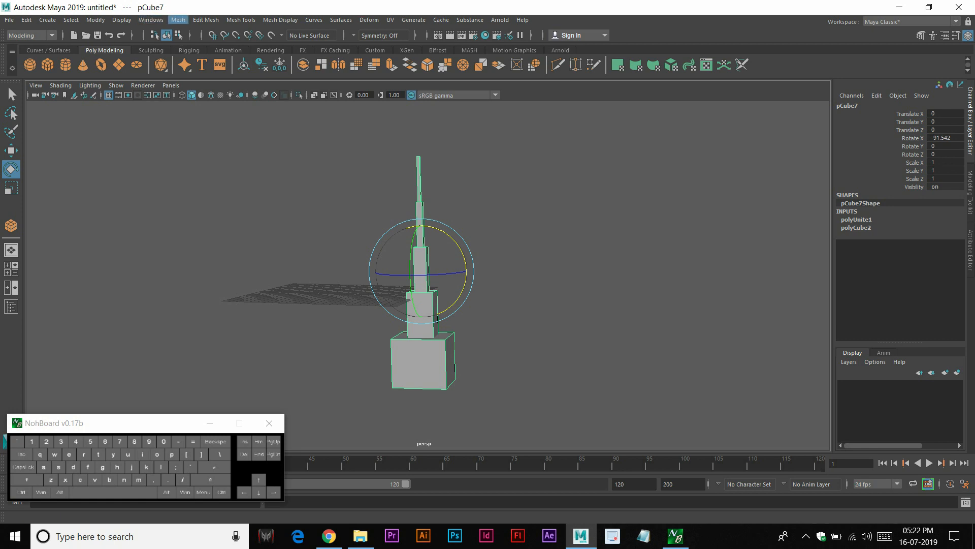
Separate the combined tower into individual pieces and undo the separation
{"action": "left_click", "coordinate": [178, 19]}
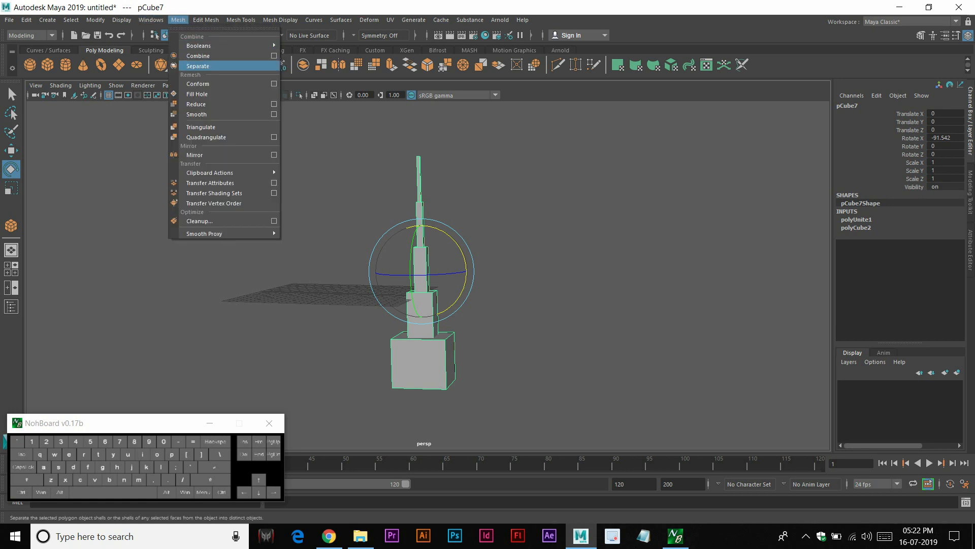
{"action": "left_click", "coordinate": [198, 66]}
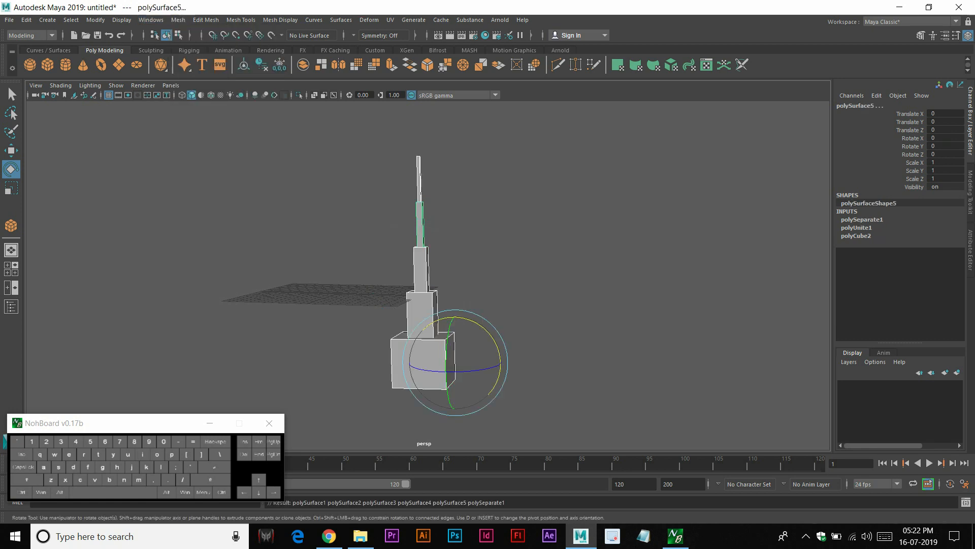
{"action": "key", "text": "ctrl+z"}
{"action": "key", "text": "ctrl+z"}
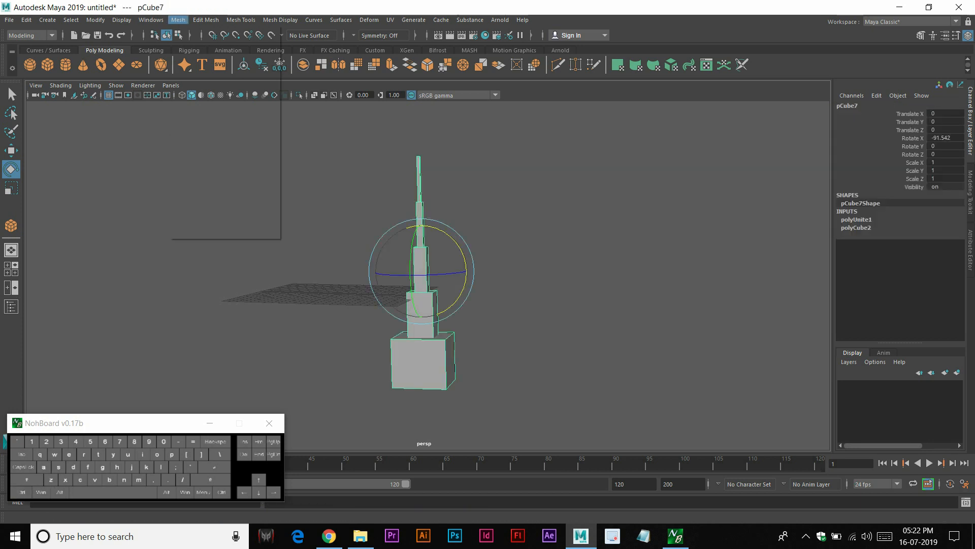
Separate the combined tower into individual cubes and select the upper pieces one at a time to check them
{"action": "left_click", "coordinate": [178, 20]}
{"action": "left_click", "coordinate": [198, 66]}
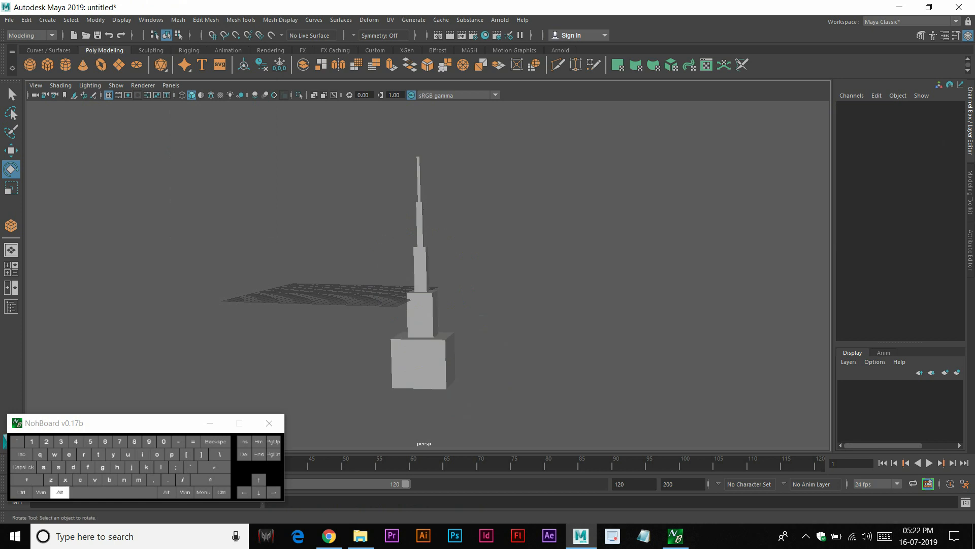
{"action": "scroll", "coordinate": [428, 275], "scroll_direction": "up", "scroll_amount": 3}
{"action": "left_click", "coordinate": [416, 152]}
{"action": "left_click", "coordinate": [416, 209]}
{"action": "left_click", "coordinate": [418, 269]}
{"action": "left_click", "coordinate": [418, 329]}
Center the pivot of the largest cube at the base of the tower
{"action": "left_click", "coordinate": [410, 390]}
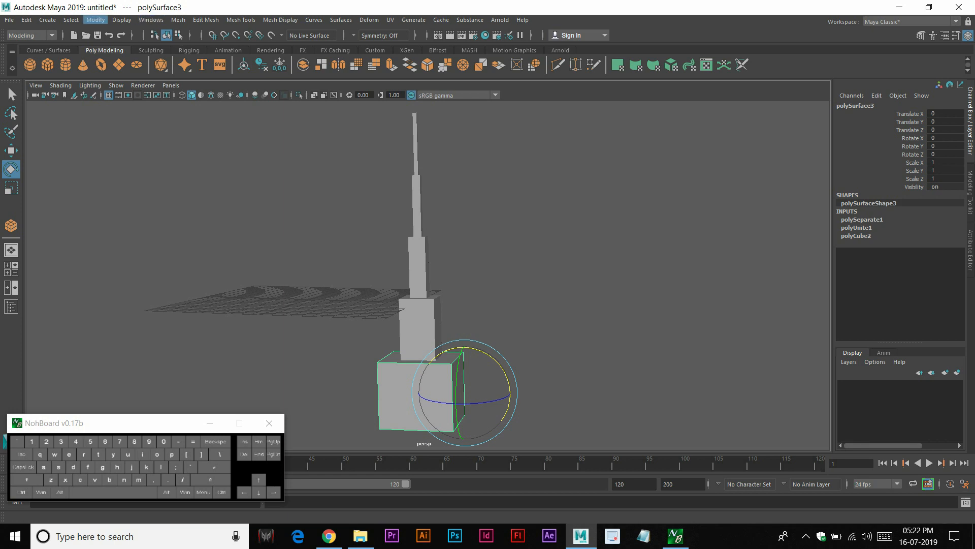
{"action": "left_click", "coordinate": [95, 19]}
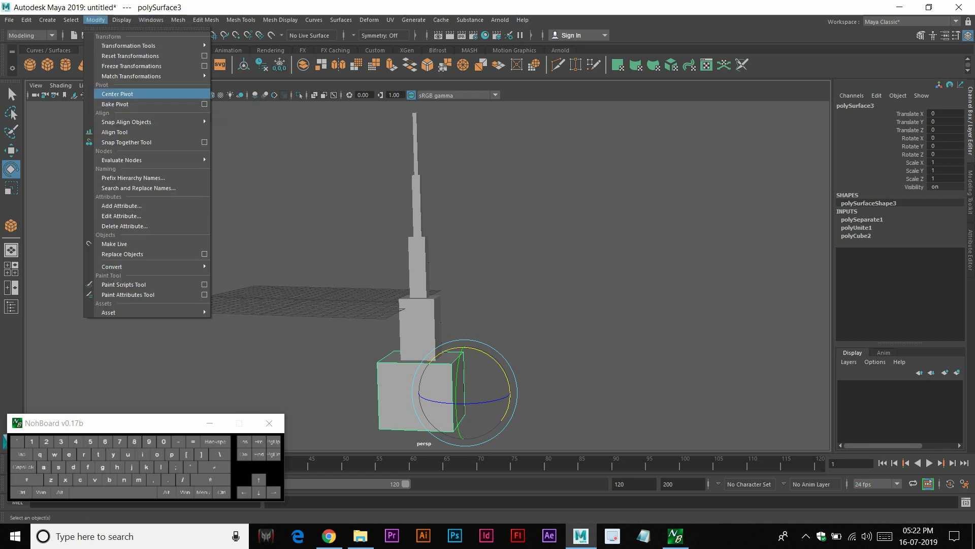
{"action": "left_click", "coordinate": [117, 94]}
{"action": "left_click", "coordinate": [308, 230]}
{"action": "middle_click_drag", "start_coordinate": [308, 229], "coordinate": [287, 166], "text": "alt"}
Center the pivot of the second-lowest cube in the tower
{"action": "left_click", "coordinate": [398, 268]}
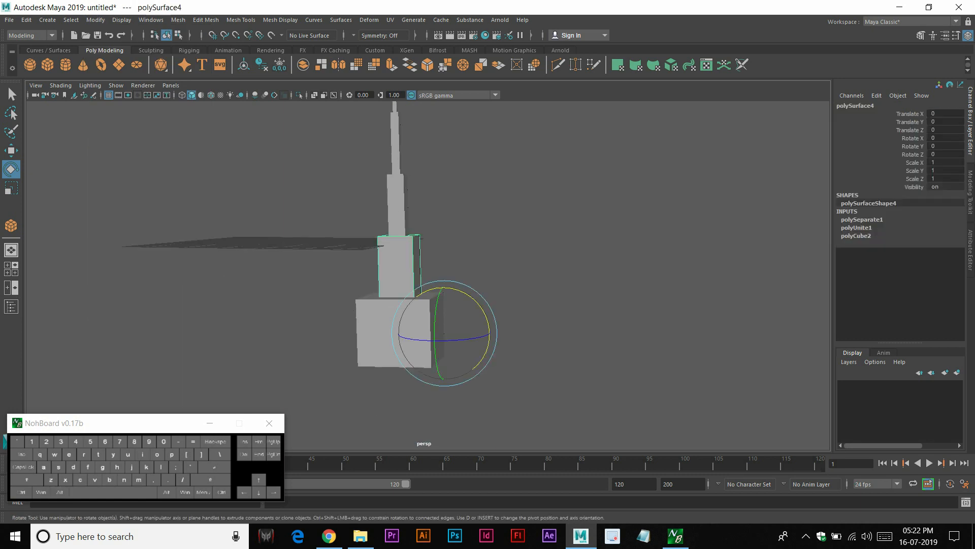
{"action": "left_click_drag", "start_coordinate": [398, 269], "coordinate": [416, 278], "text": "alt"}
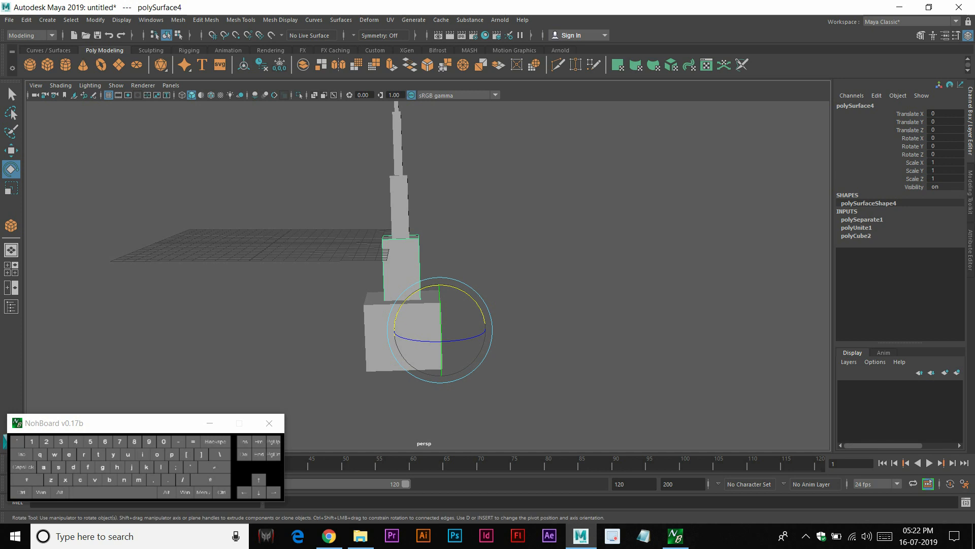
{"action": "left_click", "coordinate": [498, 234]}
{"action": "left_click", "coordinate": [401, 270]}
{"action": "left_click", "coordinate": [96, 20]}
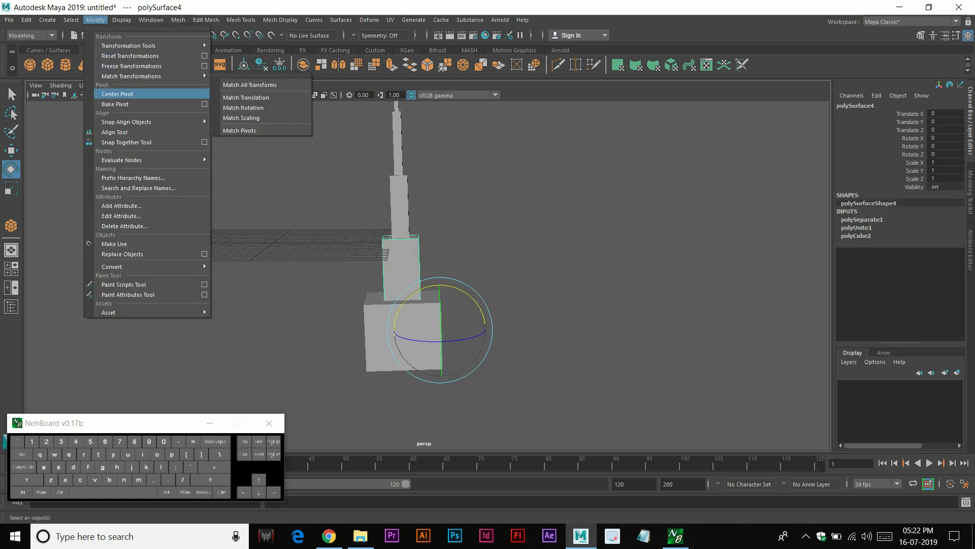
{"action": "left_click", "coordinate": [118, 94]}
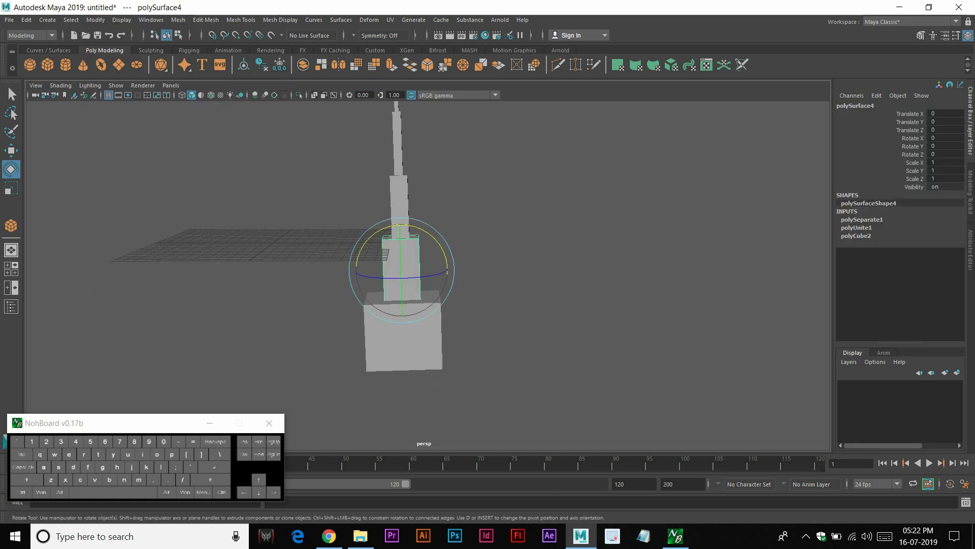
{"action": "left_click", "coordinate": [498, 233]}
Center the pivots of the three remaining upper cubes by repeating the last command on each one
{"action": "left_click", "coordinate": [399, 208]}
{"action": "middle_click_drag", "start_coordinate": [399, 208], "coordinate": [374, 278], "text": "alt"}
{"action": "left_click", "coordinate": [372, 218]}
{"action": "left_click", "coordinate": [370, 158]}
{"action": "left_click", "coordinate": [447, 193]}
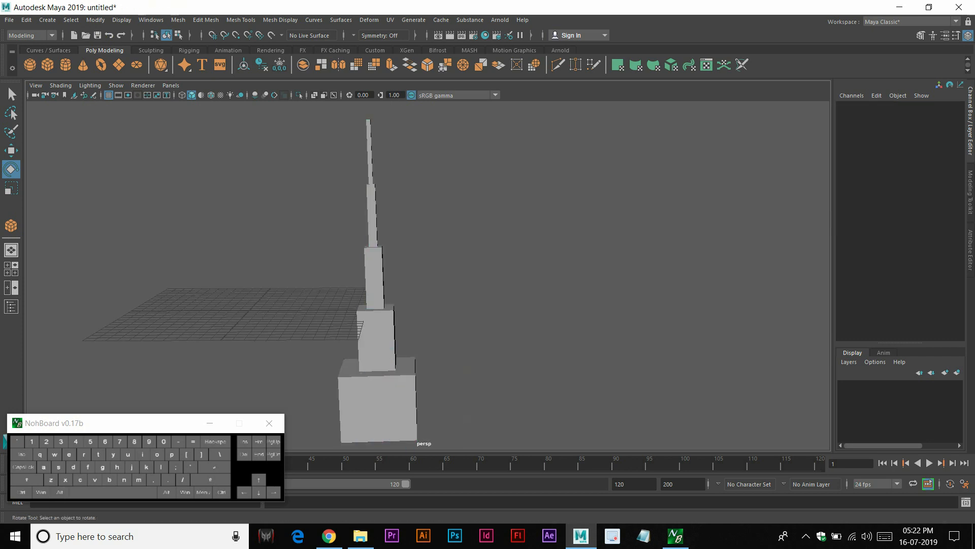
{"action": "left_click", "coordinate": [374, 278]}
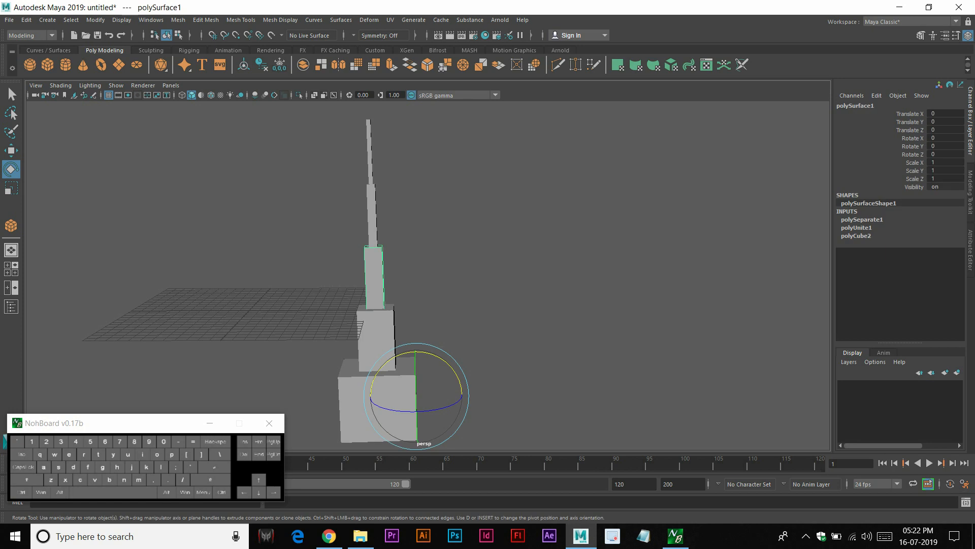
{"action": "key", "text": "g"}
{"action": "left_click", "coordinate": [373, 216]}
{"action": "key", "text": "g"}
{"action": "left_click", "coordinate": [370, 155]}
{"action": "key", "text": "g"}
{"action": "key", "text": "super"}
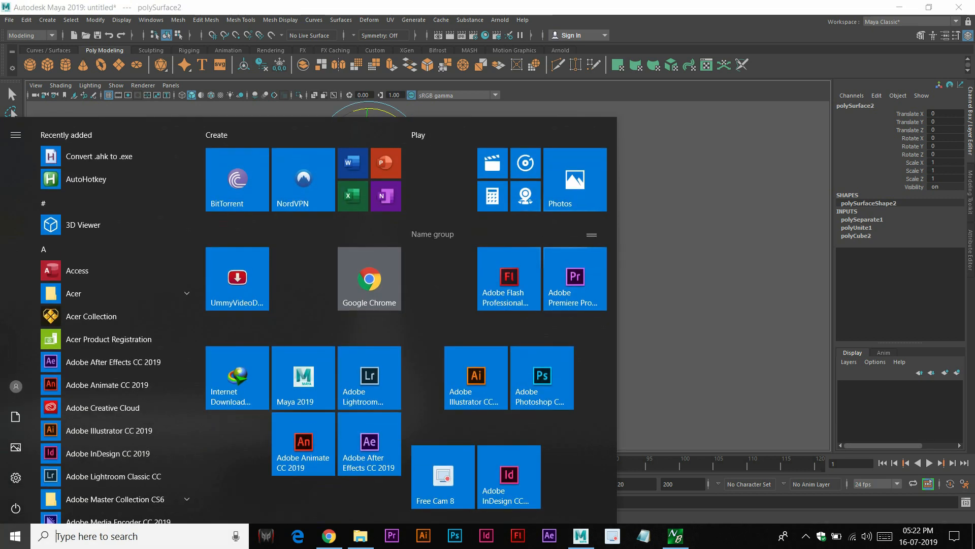
{"action": "key", "text": "super"}
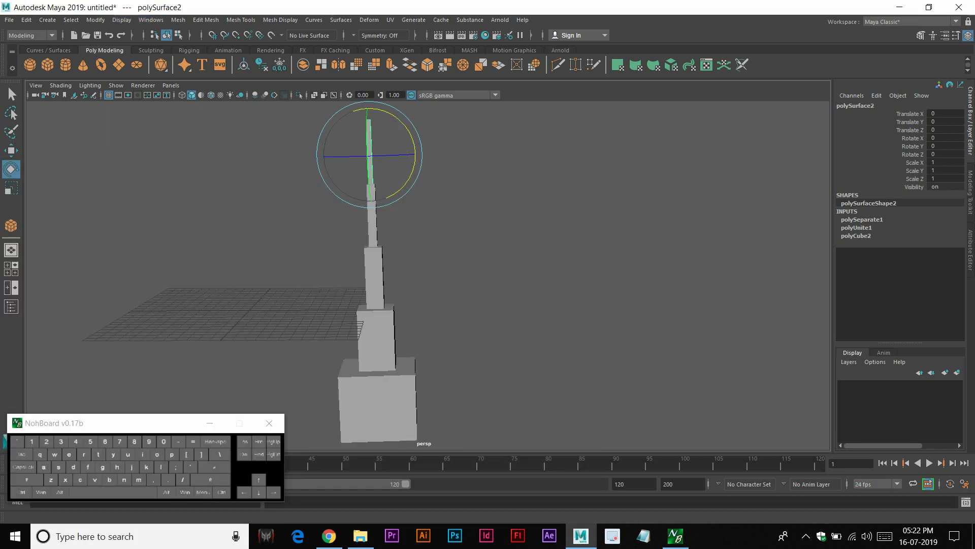
{"action": "scroll", "coordinate": [431, 173], "scroll_direction": "down", "scroll_amount": 3, "text": "alt"}
{"action": "mouse_move", "coordinate": [538, 188]}
{"action": "left_mouse_down", "text": "alt"}
{"action": "mouse_move", "coordinate": [407, 178]}
{"action": "mouse_move", "coordinate": [489, 207]}
{"action": "mouse_move", "coordinate": [531, 203]}
{"action": "left_mouse_up", "text": "alt"}
{"action": "scroll", "coordinate": [406, 178], "scroll_direction": "up", "scroll_amount": 3, "text": "alt"}
{"action": "key", "text": "w"}
{"action": "left_click", "coordinate": [518, 206]}
{"action": "scroll", "coordinate": [518, 206], "scroll_direction": "down", "scroll_amount": 3, "text": "alt"}
{"action": "left_click_drag", "start_coordinate": [294, 194], "coordinate": [476, 392]}
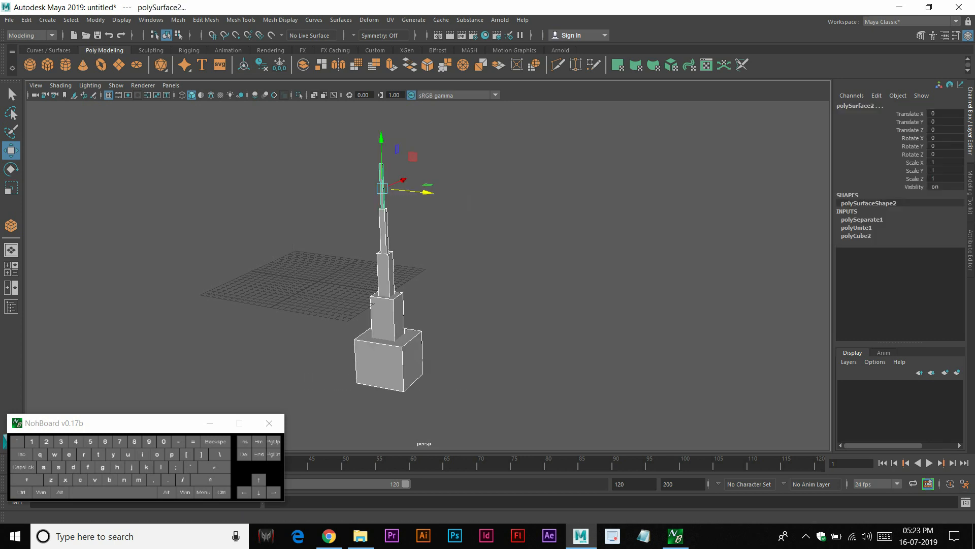
{"action": "left_click", "coordinate": [178, 20]}
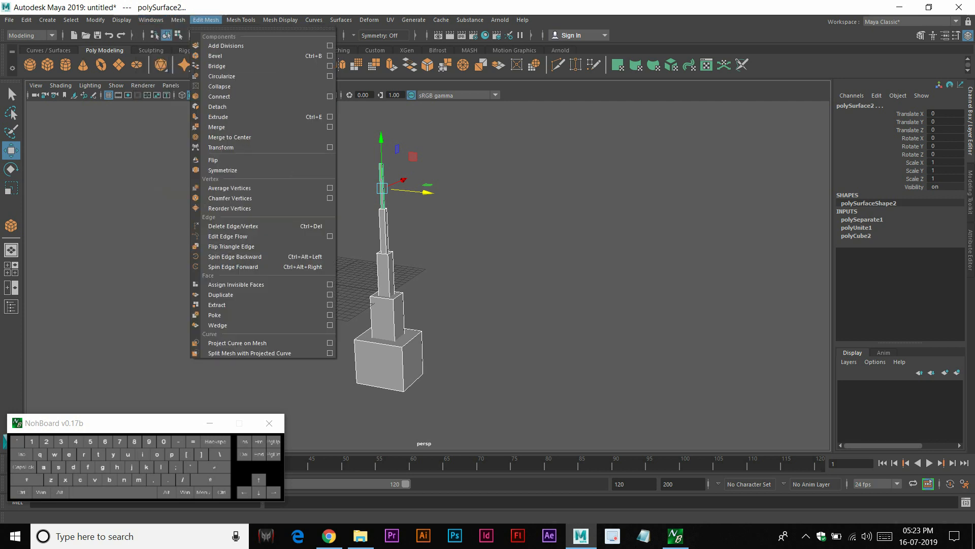
{"action": "left_click", "coordinate": [471, 143]}
{"action": "left_click", "coordinate": [470, 142]}
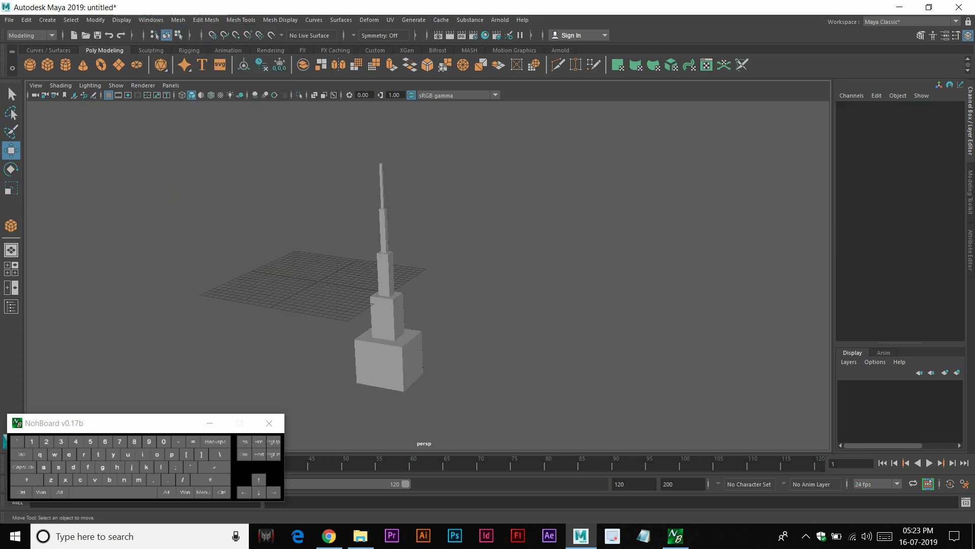
Delete the largest cube that formed the base of the tower
{"action": "left_click", "coordinate": [388, 363]}
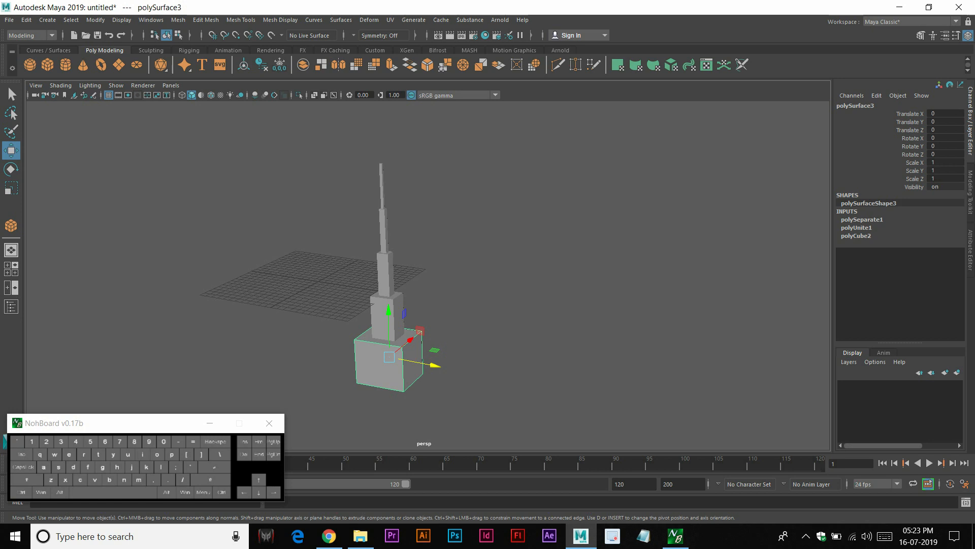
{"action": "key", "text": "shift"}
{"action": "right_click", "coordinate": [398, 289], "text": "shift"}
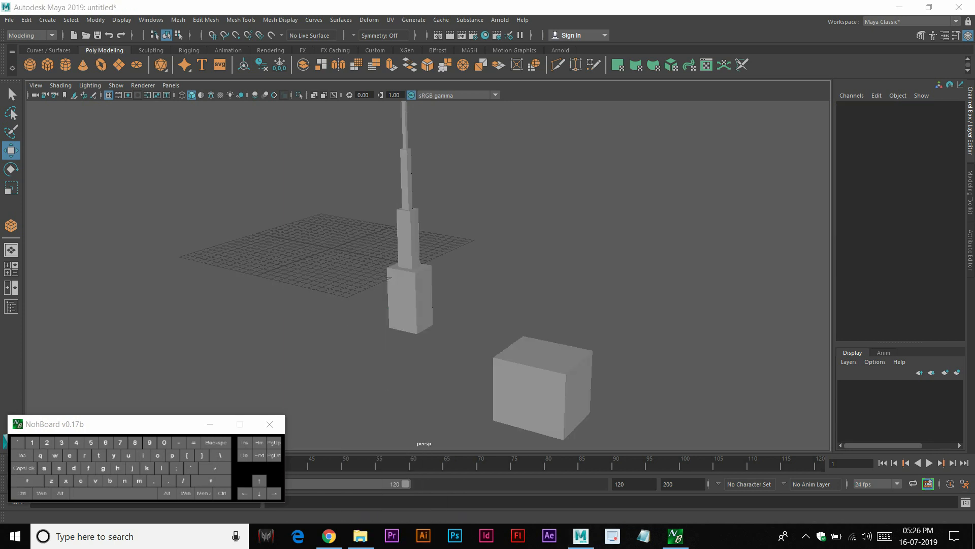
{"action": "left_click", "coordinate": [549, 388]}
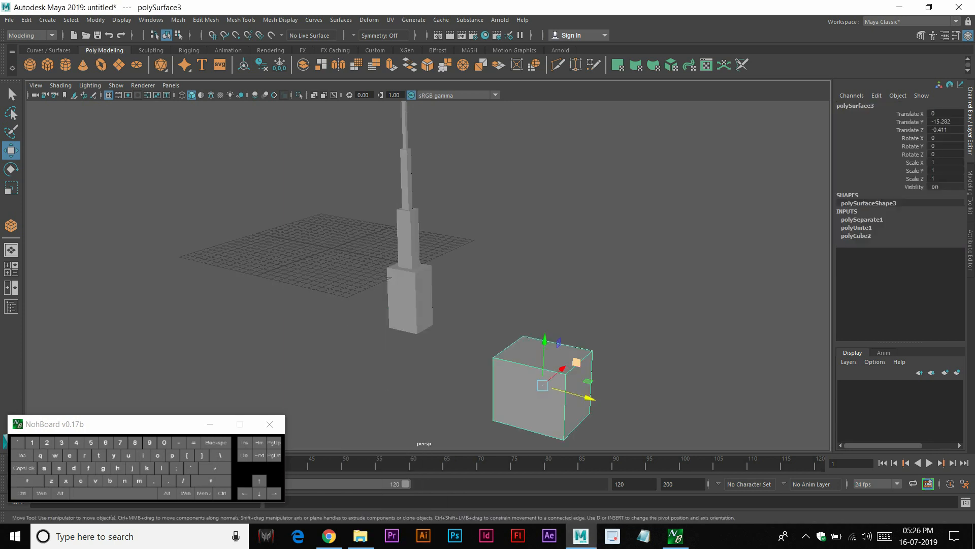
{"action": "key", "text": "Delete"}
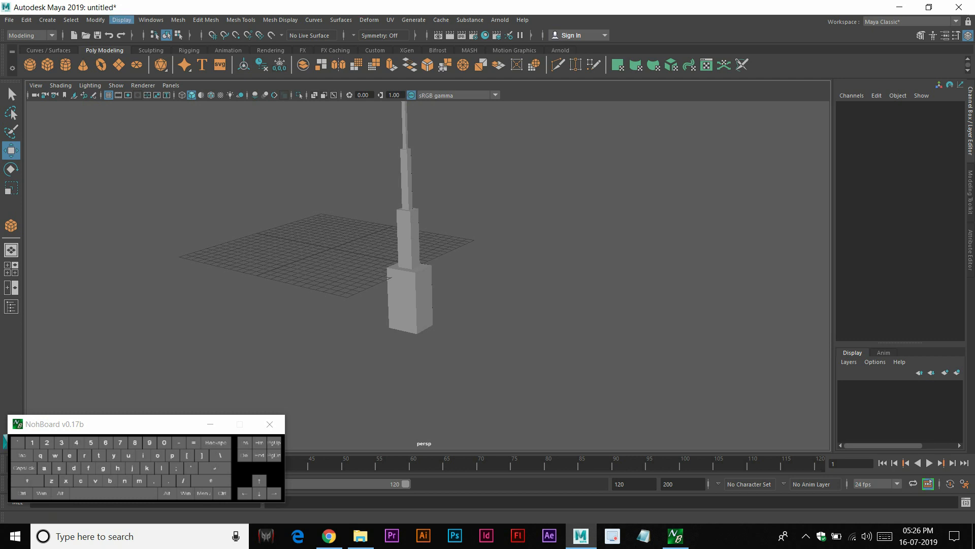
Pull the lowest remaining block away from the tower and delete its top face
{"action": "left_click", "coordinate": [178, 20]}
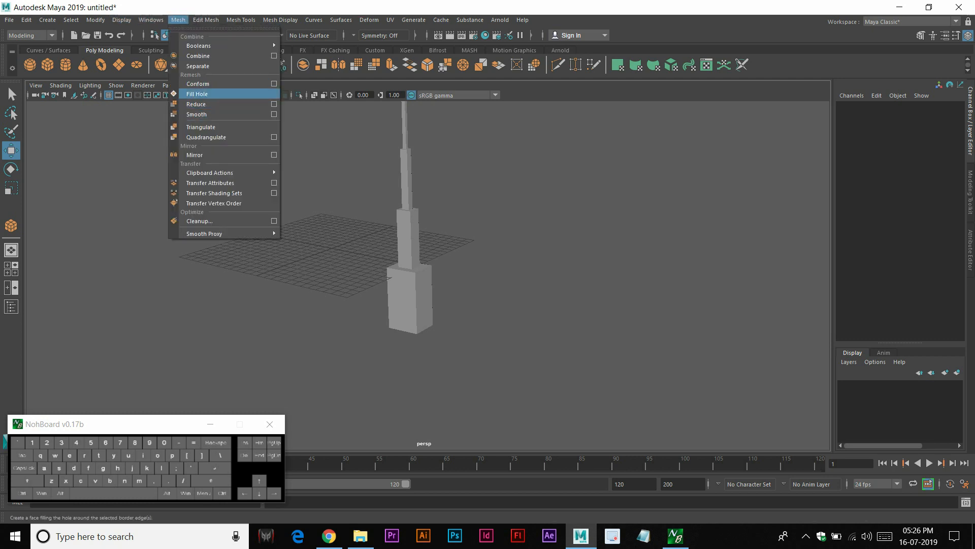
{"action": "left_click", "coordinate": [457, 275]}
{"action": "scroll", "coordinate": [457, 274], "scroll_direction": "up", "scroll_amount": 6, "text": "alt"}
{"action": "left_click_drag", "start_coordinate": [457, 274], "coordinate": [559, 355], "text": "alt"}
{"action": "left_click", "coordinate": [406, 312]}
{"action": "right_click_drag", "start_coordinate": [523, 260], "coordinate": [522, 232]}
{"action": "left_click", "coordinate": [518, 290]}
{"action": "key", "text": "Delete"}
{"action": "left_click_drag", "start_coordinate": [528, 249], "coordinate": [510, 263], "text": "alt"}
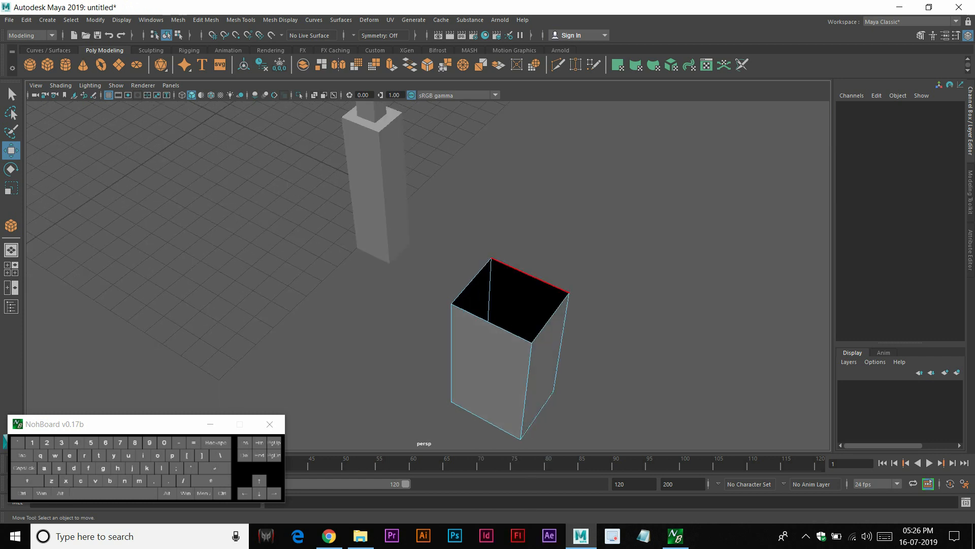
Close the block's open top with Fill Hole on its border edges and return to object mode
{"action": "left_click", "coordinate": [530, 275]}
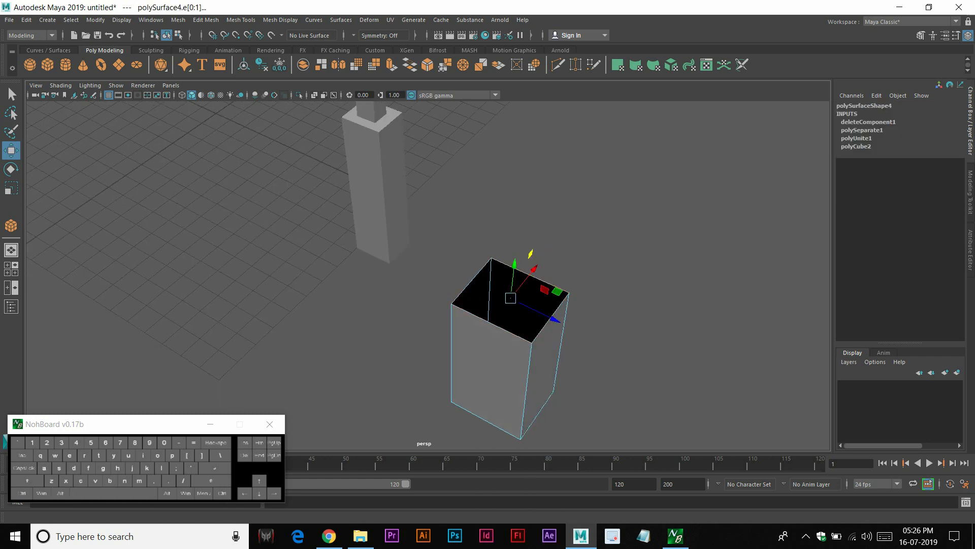
{"action": "left_click", "coordinate": [179, 20]}
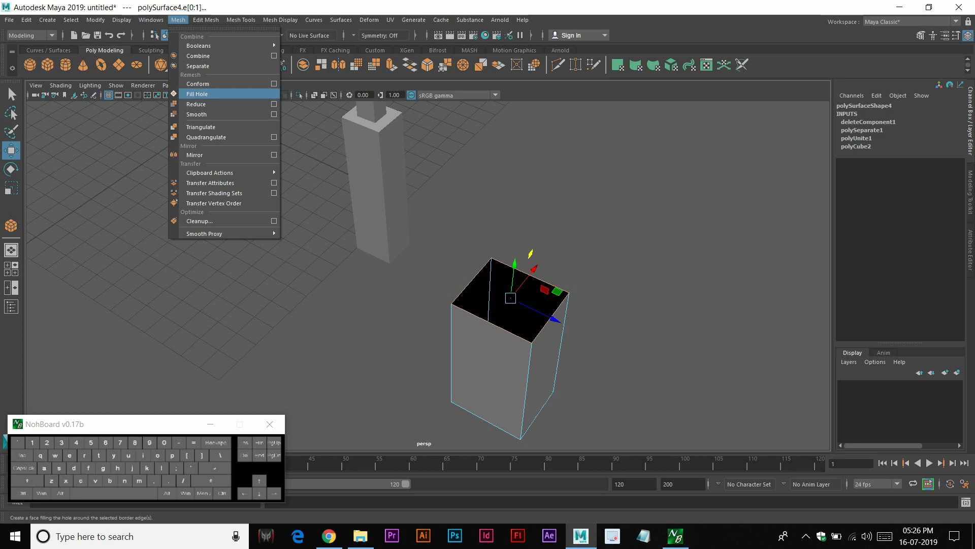
{"action": "left_click", "coordinate": [198, 94]}
{"action": "right_click_drag", "start_coordinate": [457, 262], "coordinate": [501, 243]}
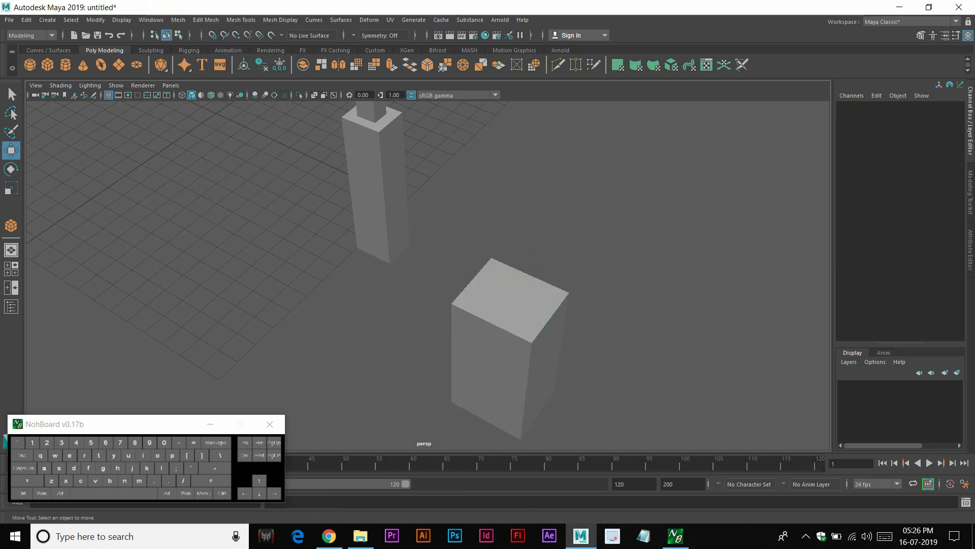
Delete the refilled top face of the detached block
{"action": "left_click", "coordinate": [502, 284]}
{"action": "right_click", "coordinate": [502, 282], "text": "shift"}
{"action": "right_click_drag", "start_coordinate": [503, 260], "coordinate": [498, 236]}
{"action": "left_click", "coordinate": [503, 287]}
{"action": "key", "text": "Delete"}
Select the border edge loop of the reopened top, fill the hole again and switch back to object mode
{"action": "double_click", "coordinate": [521, 273]}
{"action": "right_click_drag", "start_coordinate": [521, 274], "coordinate": [513, 408], "text": "shift"}
{"action": "right_click_drag", "start_coordinate": [498, 407], "coordinate": [498, 407], "text": "shift"}
{"action": "right_click_drag", "start_coordinate": [483, 256], "coordinate": [529, 243]}
{"action": "left_click", "coordinate": [538, 244]}
{"action": "left_click", "coordinate": [508, 299]}
{"action": "left_click_drag", "start_coordinate": [513, 304], "coordinate": [421, 284], "text": "alt"}
{"action": "left_click", "coordinate": [422, 289]}
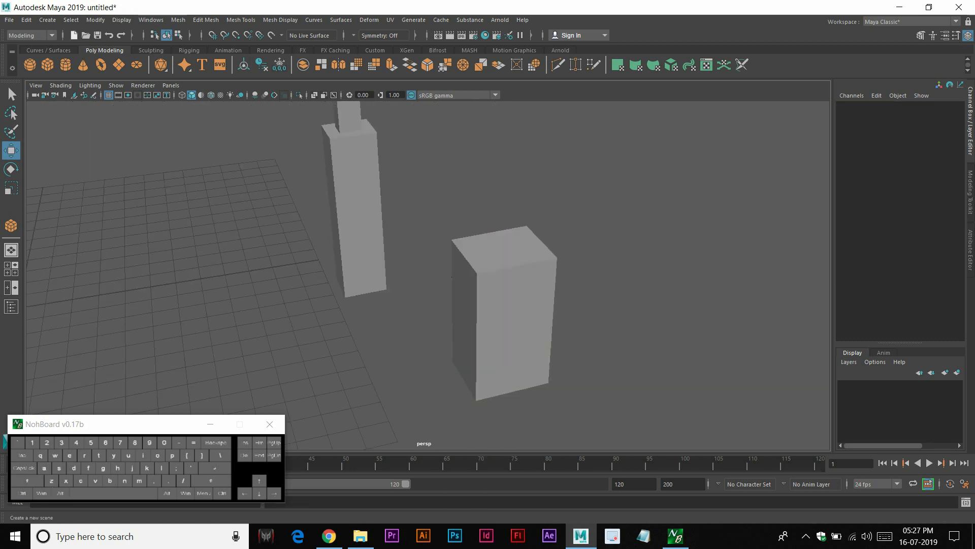
{"action": "left_click", "coordinate": [178, 20]}
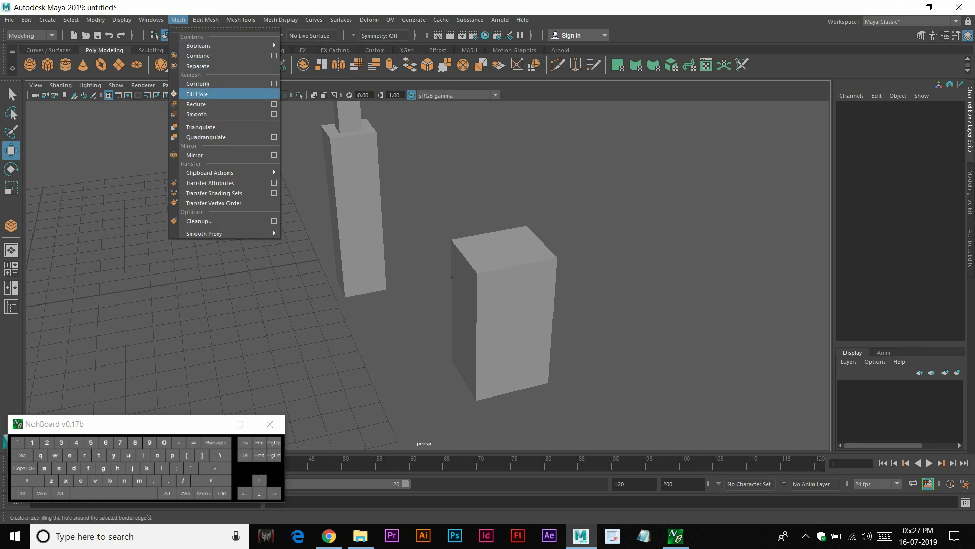
{"action": "left_click", "coordinate": [503, 282]}
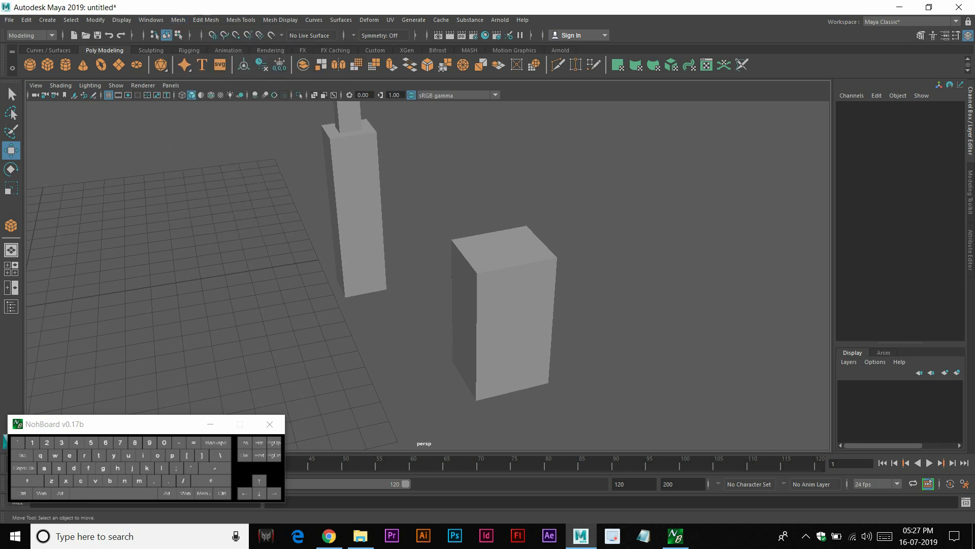
{"action": "left_click", "coordinate": [503, 282]}
Try the Reduce command on the upper front edge of the detached block and undo it
{"action": "mouse_move", "coordinate": [503, 282]}
{"action": "left_mouse_down", "text": "alt"}
{"action": "mouse_move", "coordinate": [514, 302]}
{"action": "mouse_move", "coordinate": [510, 277]}
{"action": "left_mouse_up", "text": "alt"}
{"action": "middle_click_drag", "start_coordinate": [508, 273], "coordinate": [451, 218], "text": "alt"}
{"action": "scroll", "coordinate": [472, 222], "scroll_direction": "up", "scroll_amount": 2, "text": "alt"}
{"action": "right_click_drag", "start_coordinate": [458, 170], "coordinate": [458, 144]}
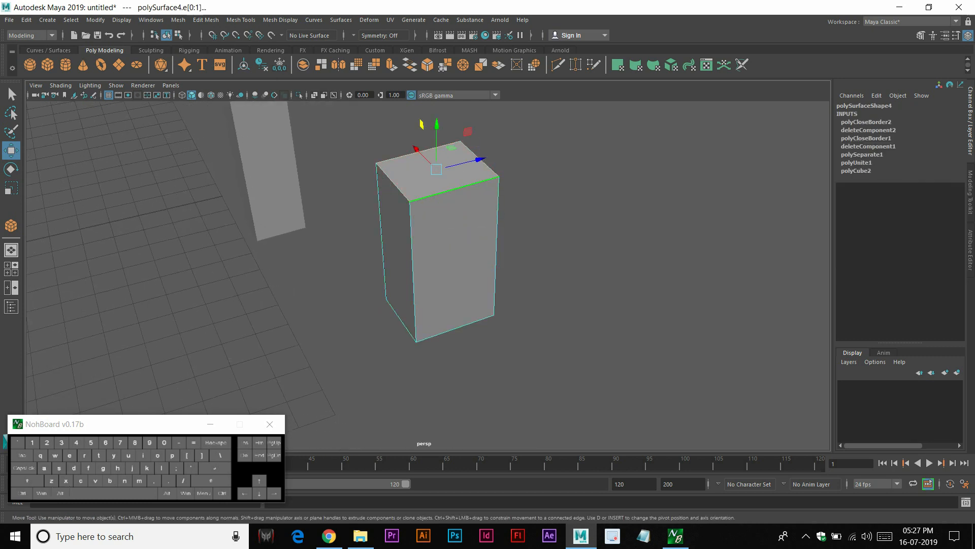
{"action": "left_click", "coordinate": [454, 190]}
{"action": "mouse_move", "coordinate": [497, 229]}
{"action": "left_mouse_down", "text": "alt"}
{"action": "mouse_move", "coordinate": [484, 231]}
{"action": "mouse_move", "coordinate": [509, 215]}
{"action": "left_mouse_up", "text": "alt"}
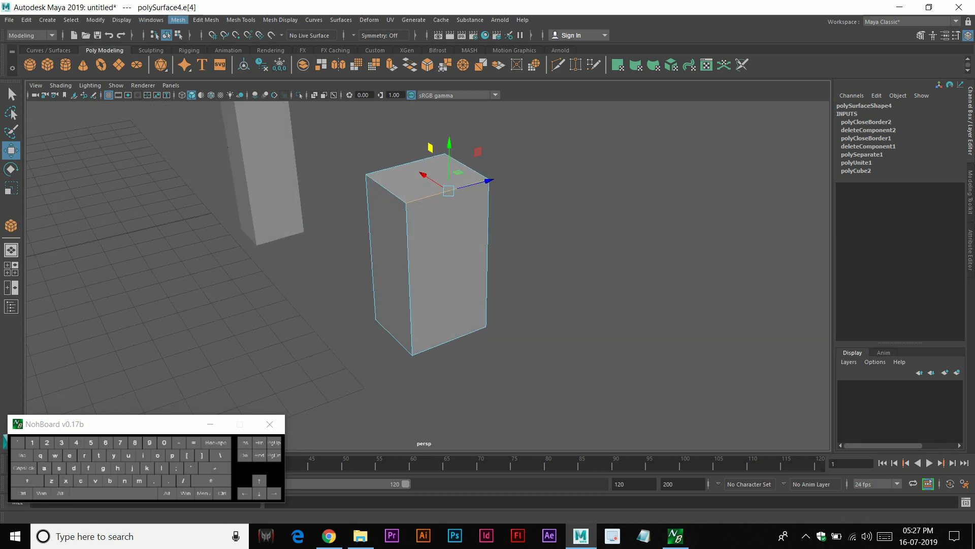
{"action": "left_click", "coordinate": [177, 20]}
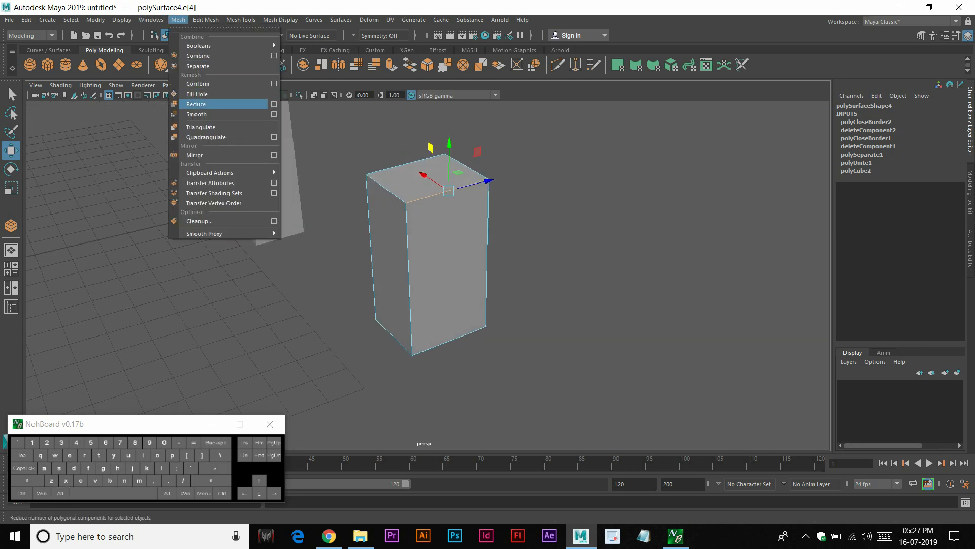
{"action": "left_click", "coordinate": [197, 104]}
{"action": "mouse_move", "coordinate": [457, 228]}
{"action": "left_mouse_down", "text": "alt"}
{"action": "mouse_move", "coordinate": [417, 218]}
{"action": "mouse_move", "coordinate": [464, 213]}
{"action": "left_mouse_up", "text": "alt"}
{"action": "key", "text": "ctrl+z"}
Try the Reduce command on the front face of the detached block and undo it
{"action": "right_click", "coordinate": [464, 212]}
{"action": "right_click_drag", "start_coordinate": [464, 213], "coordinate": [464, 241]}
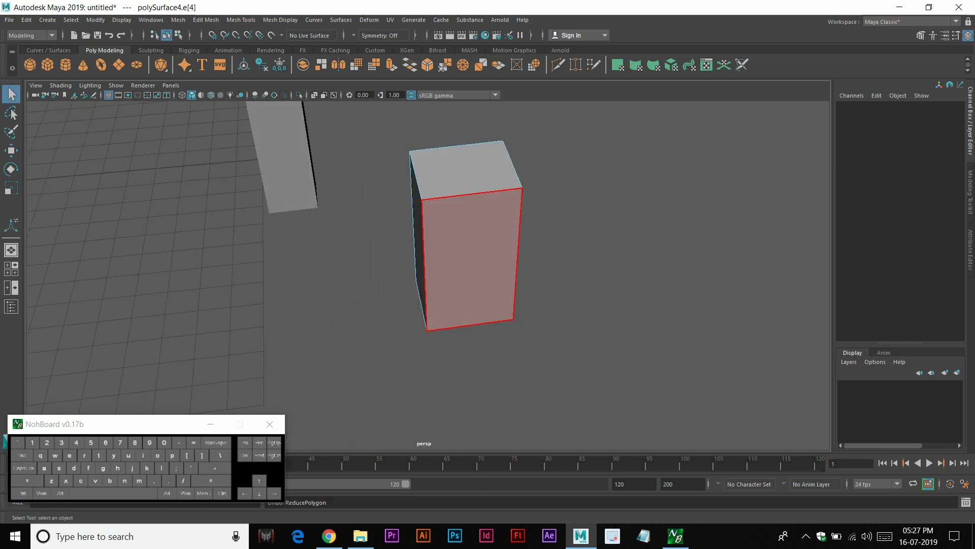
{"action": "left_click", "coordinate": [464, 244]}
{"action": "left_click", "coordinate": [151, 19]}
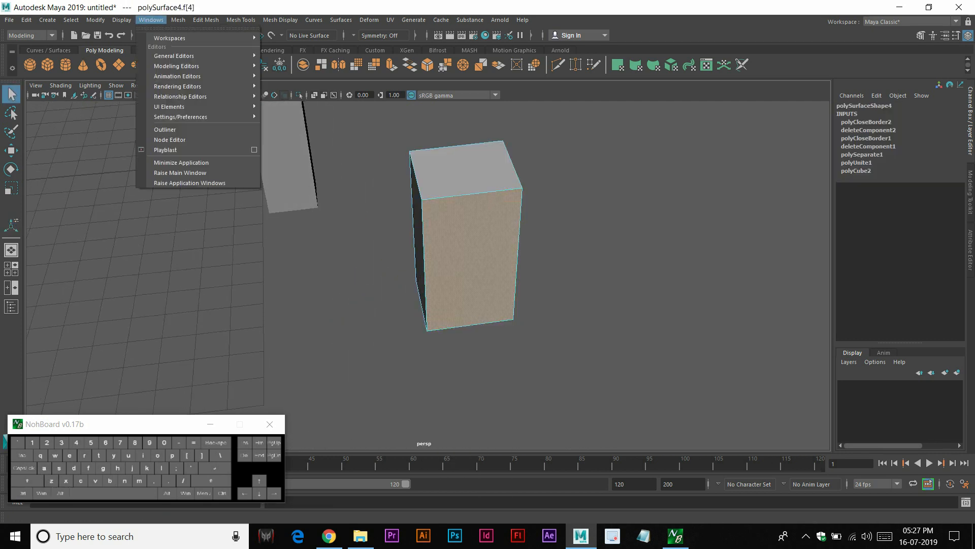
{"action": "left_click", "coordinate": [179, 20]}
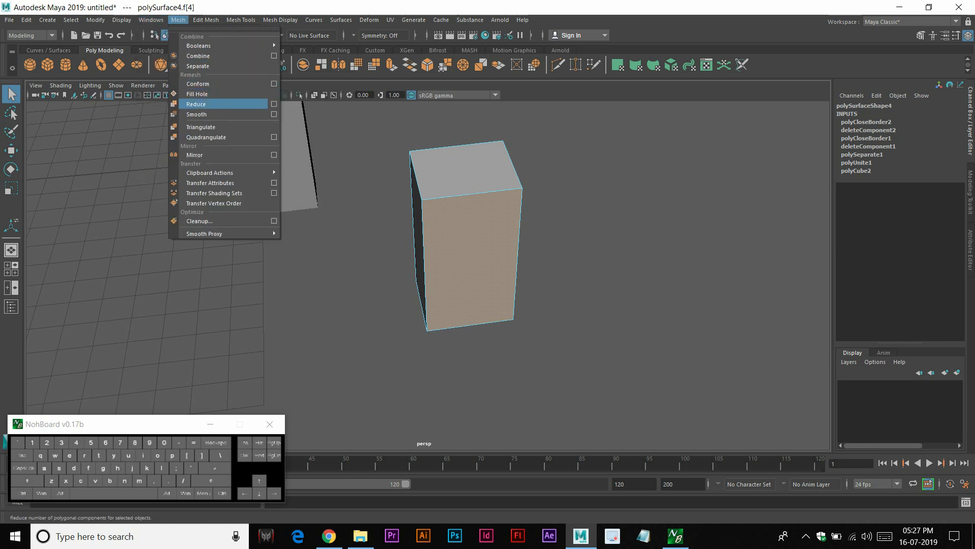
{"action": "left_click", "coordinate": [196, 104]}
{"action": "left_click_drag", "start_coordinate": [424, 233], "coordinate": [457, 244], "text": "alt"}
{"action": "key", "text": "ctrl+z"}
Switch the detached block back to object mode and select it as a whole
{"action": "right_click_drag", "start_coordinate": [442, 179], "coordinate": [492, 165]}
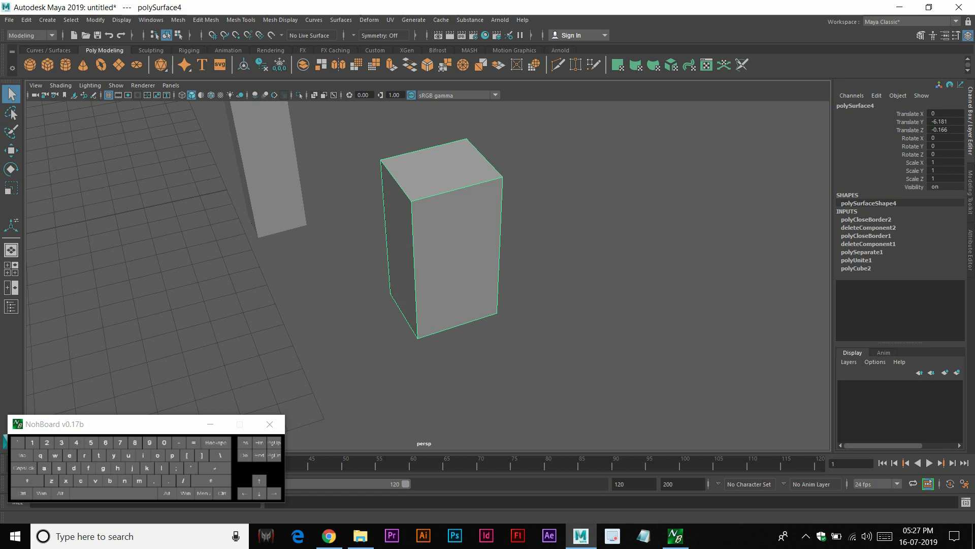
{"action": "left_click", "coordinate": [178, 20]}
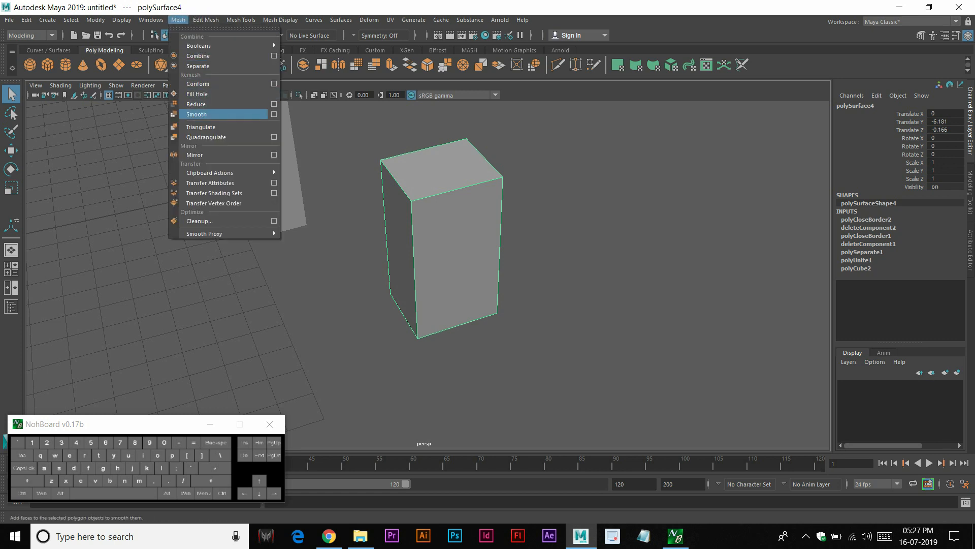
{"action": "left_click", "coordinate": [584, 243]}
{"action": "mouse_move", "coordinate": [584, 243]}
{"action": "right_mouse_down", "text": "alt"}
{"action": "mouse_move", "coordinate": [503, 254]}
{"action": "mouse_move", "coordinate": [569, 249]}
{"action": "right_mouse_up", "text": "alt"}
{"action": "middle_click_drag", "start_coordinate": [569, 249], "coordinate": [582, 309], "text": "alt"}
{"action": "mouse_move", "coordinate": [583, 309]}
{"action": "left_mouse_down", "text": "alt"}
{"action": "mouse_move", "coordinate": [536, 251]}
{"action": "mouse_move", "coordinate": [574, 257]}
{"action": "mouse_move", "coordinate": [582, 295]}
{"action": "left_mouse_up", "text": "alt"}
{"action": "middle_click_drag", "start_coordinate": [581, 295], "coordinate": [495, 238], "text": "alt"}
{"action": "right_click_drag", "start_coordinate": [496, 238], "coordinate": [457, 240], "text": "alt"}
{"action": "left_click", "coordinate": [400, 264]}
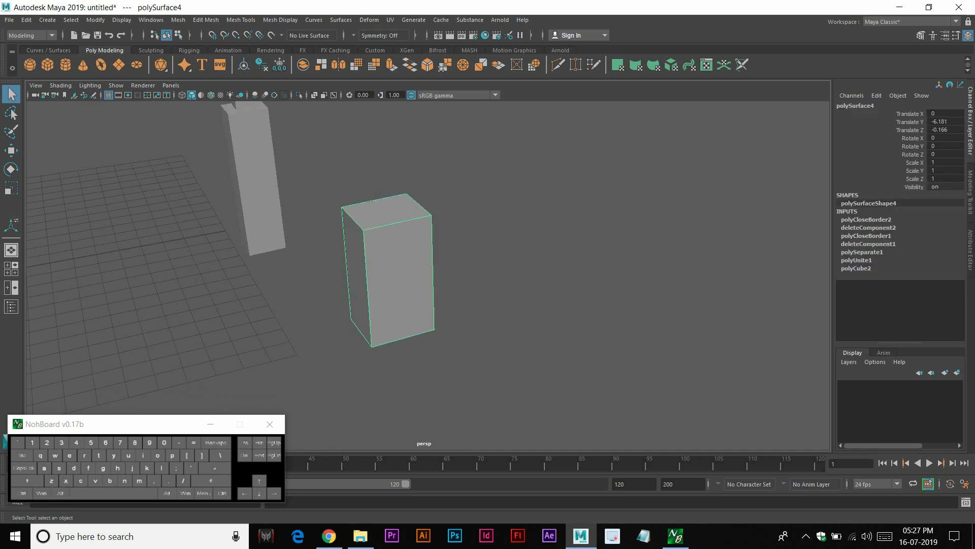
Move the detached block slightly, to about -6.232 in Y and 1.72 in Z
{"action": "key", "text": "w"}
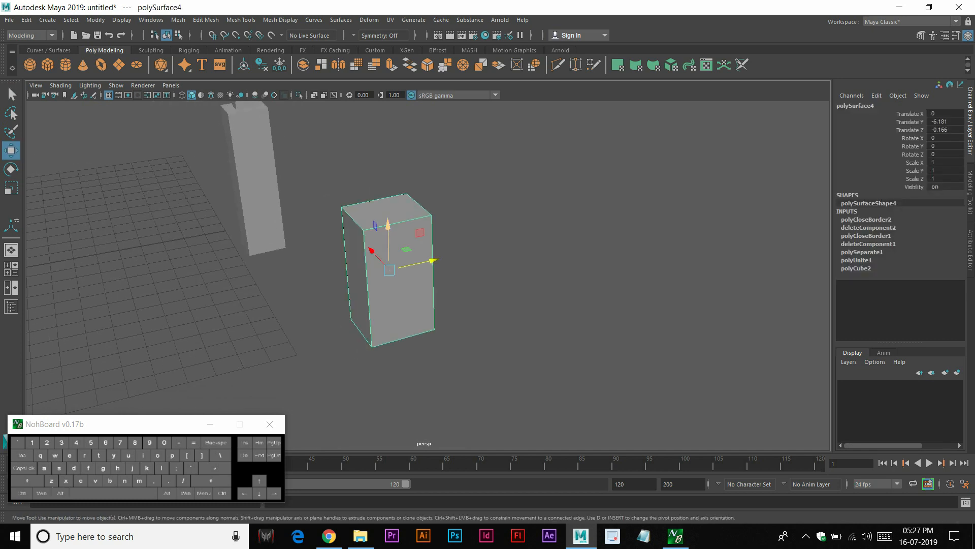
{"action": "left_click_drag", "start_coordinate": [388, 225], "coordinate": [387, 191]}
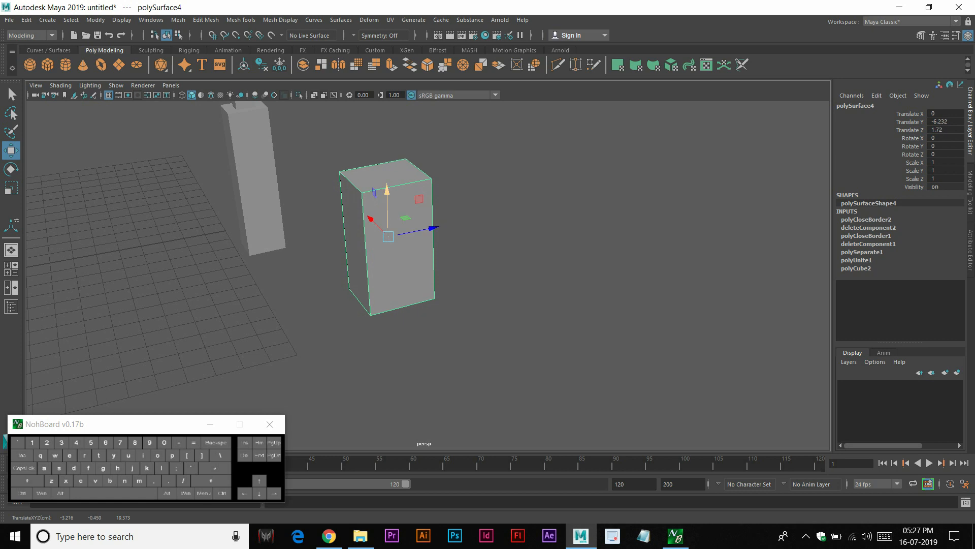
Switch the detached block to edge mode and split its upper front edge ring with a lengthwise middle edge loop
{"action": "right_click", "coordinate": [406, 176]}
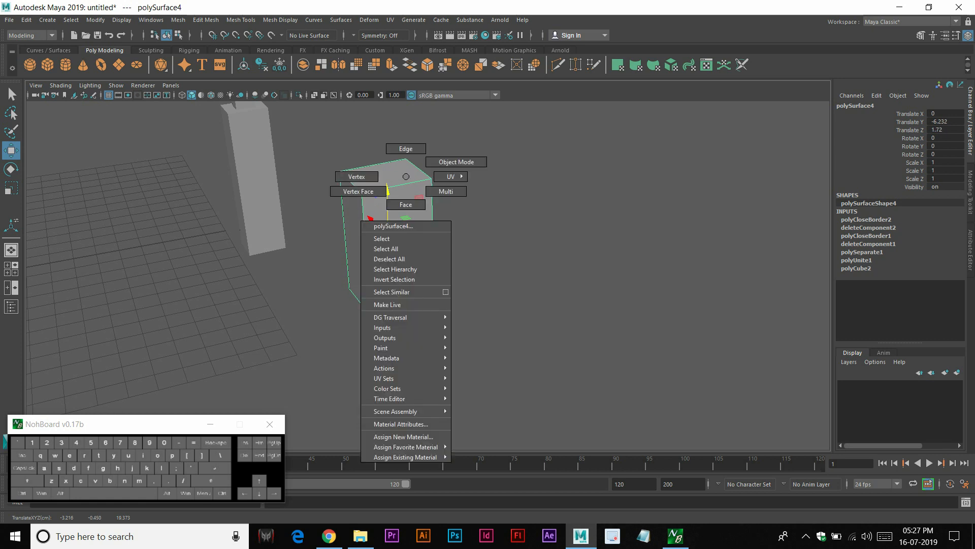
{"action": "left_click", "coordinate": [406, 148]}
{"action": "left_click", "coordinate": [401, 180]}
{"action": "right_click", "coordinate": [406, 182], "text": "ctrl"}
{"action": "right_click", "coordinate": [406, 181]}
{"action": "right_click_drag", "start_coordinate": [405, 182], "coordinate": [382, 221], "text": "ctrl"}
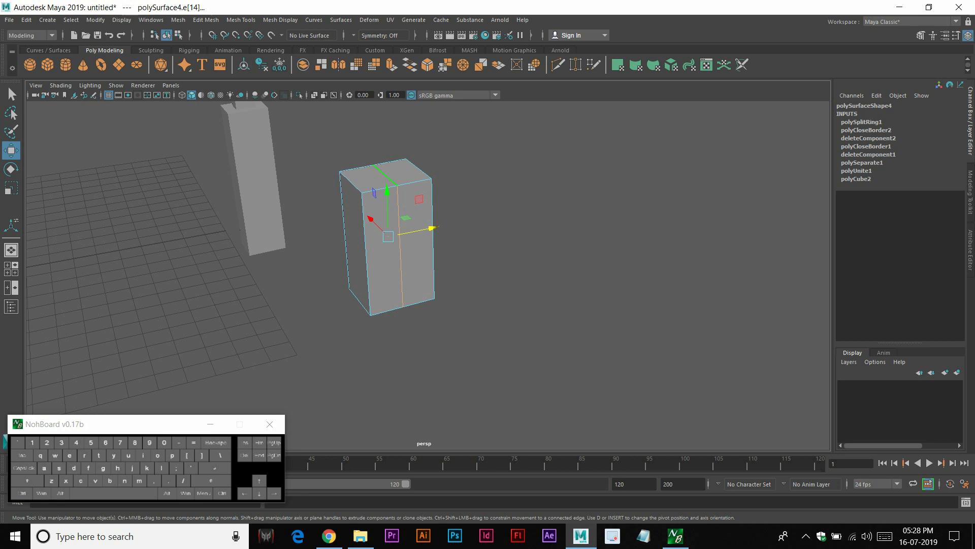
Delete the block's middle edge loop
{"action": "right_click_drag", "start_coordinate": [399, 179], "coordinate": [447, 155]}
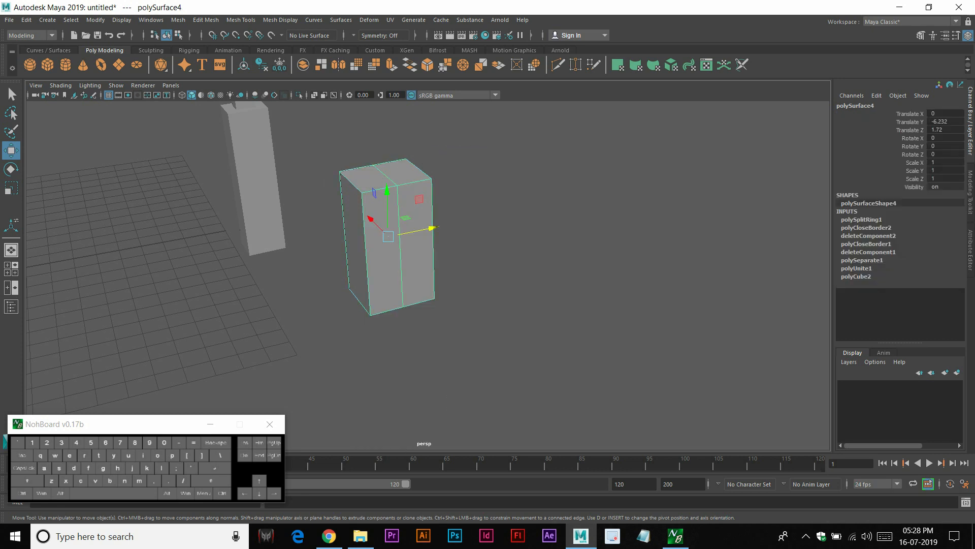
{"action": "right_click_drag", "start_coordinate": [401, 175], "coordinate": [403, 148]}
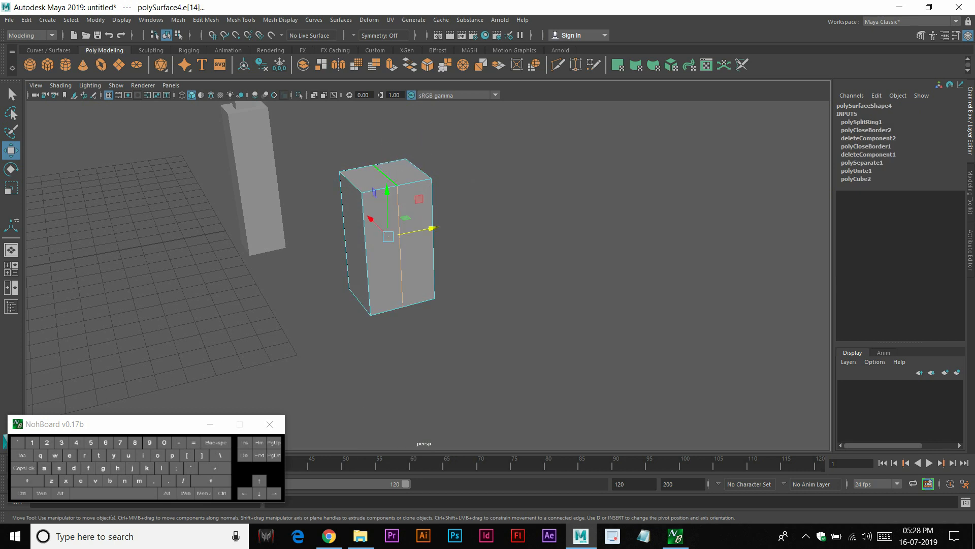
{"action": "key", "text": "shift"}
{"action": "right_click_drag", "start_coordinate": [386, 183], "coordinate": [428, 160], "text": "shift"}
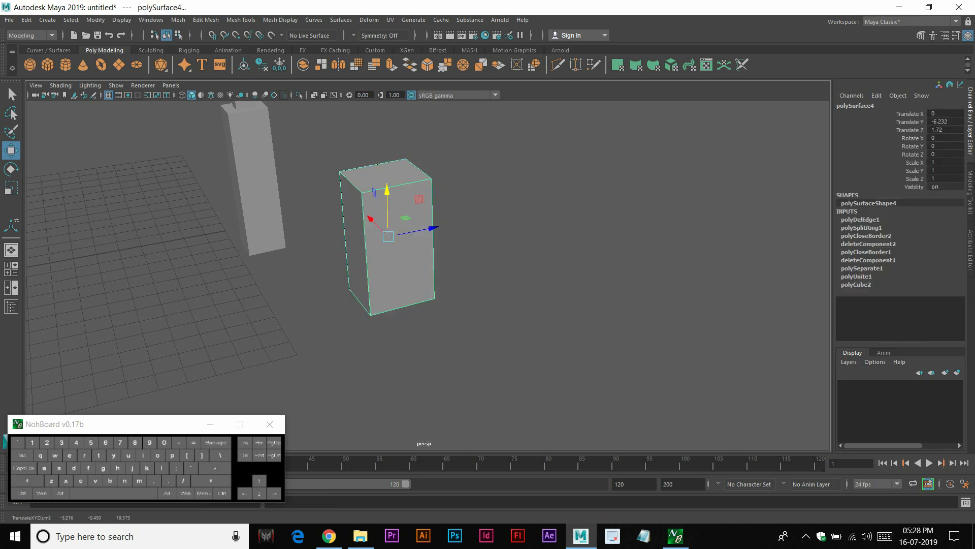
{"action": "left_click", "coordinate": [206, 20]}
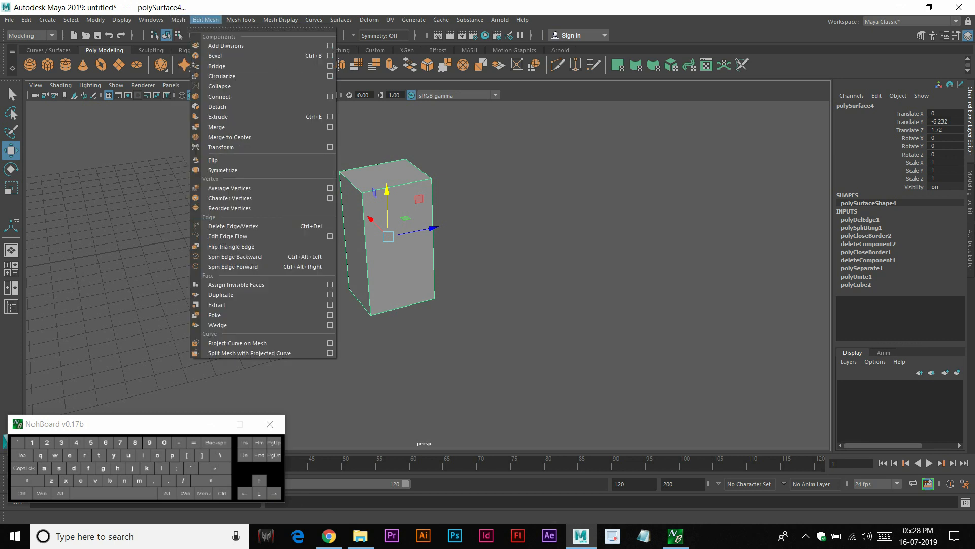
{"action": "mouse_move", "coordinate": [178, 20]}
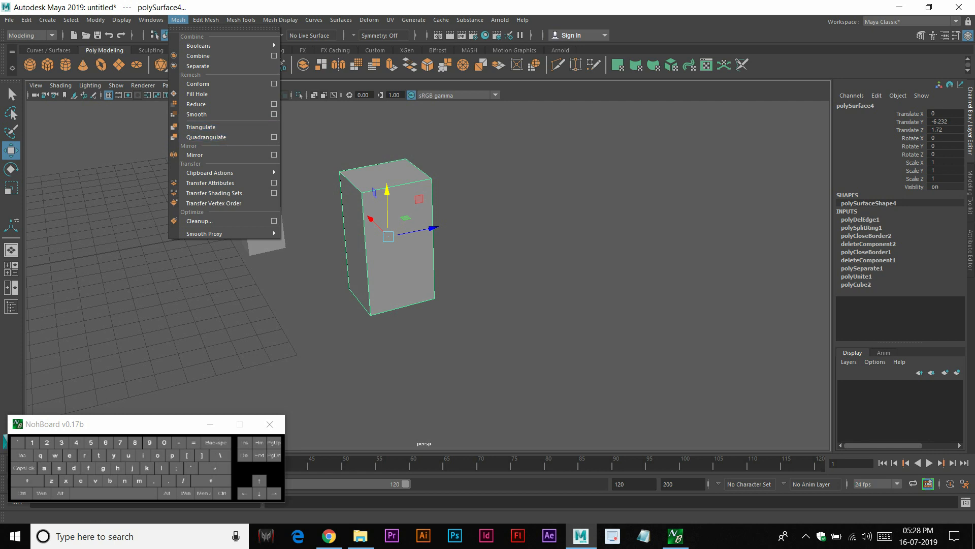
{"action": "left_click", "coordinate": [178, 19]}
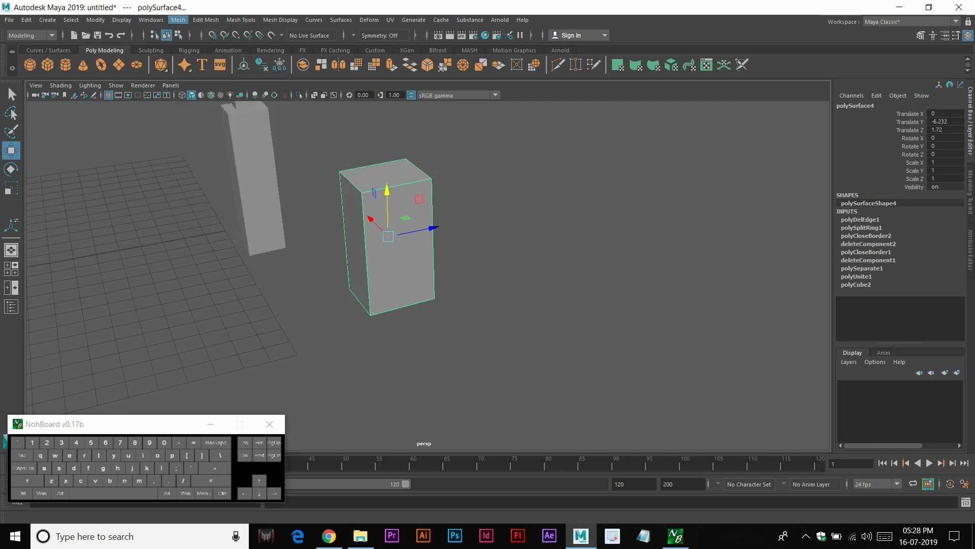
Switch the block to vertex mode and select two diagonally opposite vertices of its front face
{"action": "right_click_drag", "start_coordinate": [394, 192], "coordinate": [444, 174]}
{"action": "left_click", "coordinate": [487, 178]}
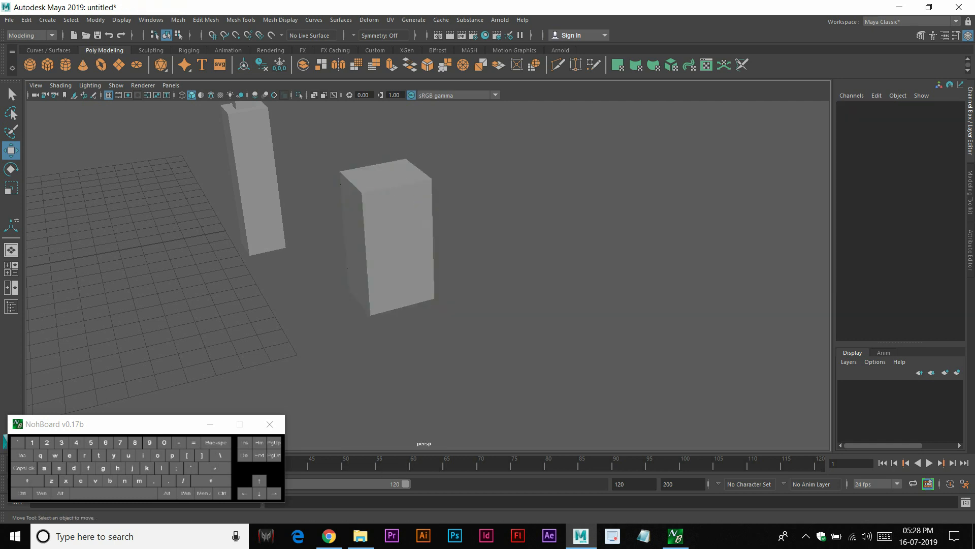
{"action": "scroll", "coordinate": [407, 213], "scroll_direction": "up", "scroll_amount": 2}
{"action": "left_click", "coordinate": [396, 219]}
{"action": "left_click_drag", "start_coordinate": [396, 219], "coordinate": [368, 189], "text": "alt"}
{"action": "right_click_drag", "start_coordinate": [385, 176], "coordinate": [386, 204]}
{"action": "left_click_drag", "start_coordinate": [386, 205], "coordinate": [413, 249], "text": "alt"}
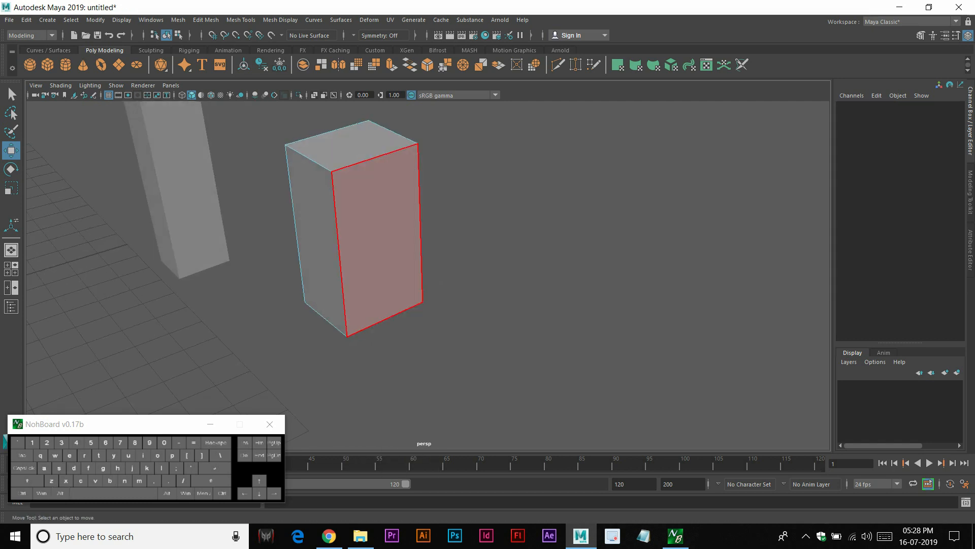
{"action": "right_click_drag", "start_coordinate": [370, 179], "coordinate": [318, 175]}
{"action": "left_click", "coordinate": [332, 171]}
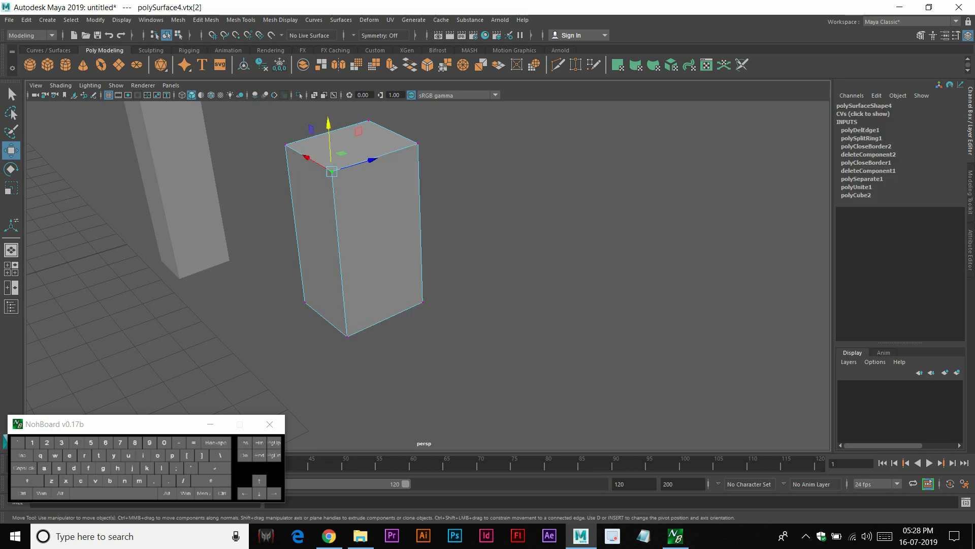
{"action": "left_click", "coordinate": [417, 144]}
{"action": "left_click", "coordinate": [347, 337], "text": "shift"}
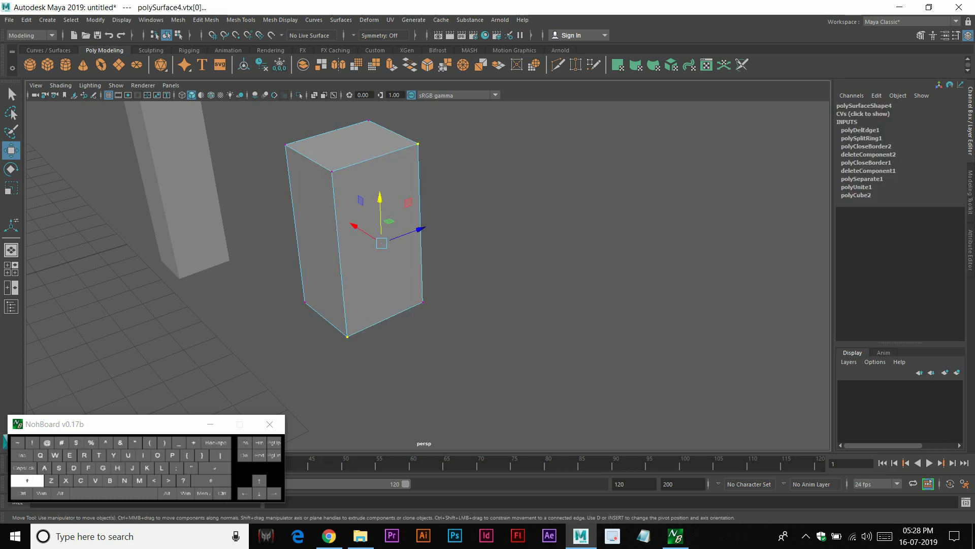
Switch the block to face mode and select its front face
{"action": "left_click_drag", "start_coordinate": [425, 239], "coordinate": [394, 211], "text": "alt"}
{"action": "right_click_drag", "start_coordinate": [394, 211], "coordinate": [396, 240]}
{"action": "left_click", "coordinate": [396, 240]}
{"action": "mouse_move", "coordinate": [396, 239]}
{"action": "left_mouse_down", "text": "alt"}
{"action": "mouse_move", "coordinate": [449, 262]}
{"action": "mouse_move", "coordinate": [398, 243]}
{"action": "left_mouse_up", "text": "alt"}
{"action": "scroll", "coordinate": [450, 261], "scroll_direction": "up", "scroll_amount": 3, "text": "alt"}
{"action": "middle_click_drag", "start_coordinate": [399, 244], "coordinate": [417, 340], "text": "alt"}
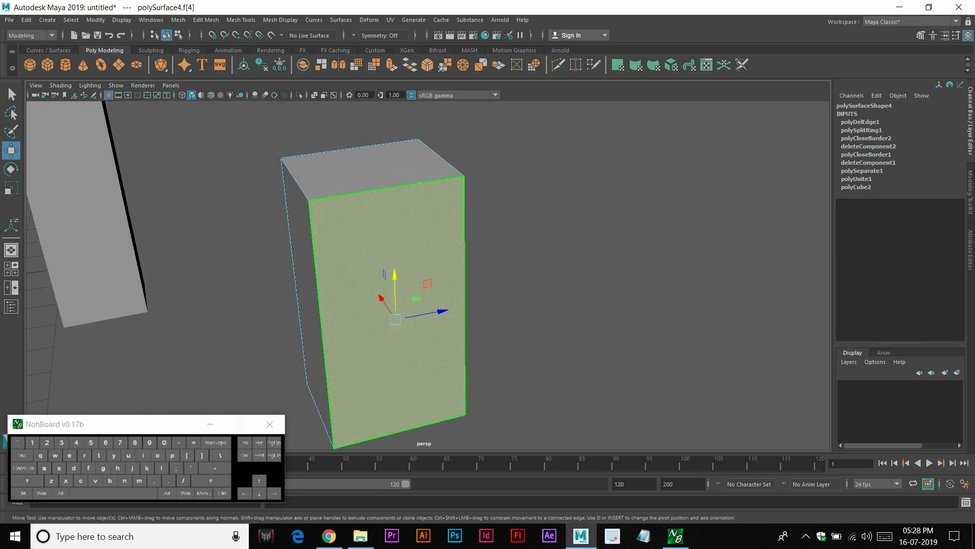
Select the edges around the block's front face in edge mode, and return the block to object mode
{"action": "right_click_drag", "start_coordinate": [371, 196], "coordinate": [370, 170]}
{"action": "left_click", "coordinate": [386, 188]}
{"action": "left_click", "coordinate": [321, 325]}
{"action": "left_click", "coordinate": [465, 305], "text": "shift"}
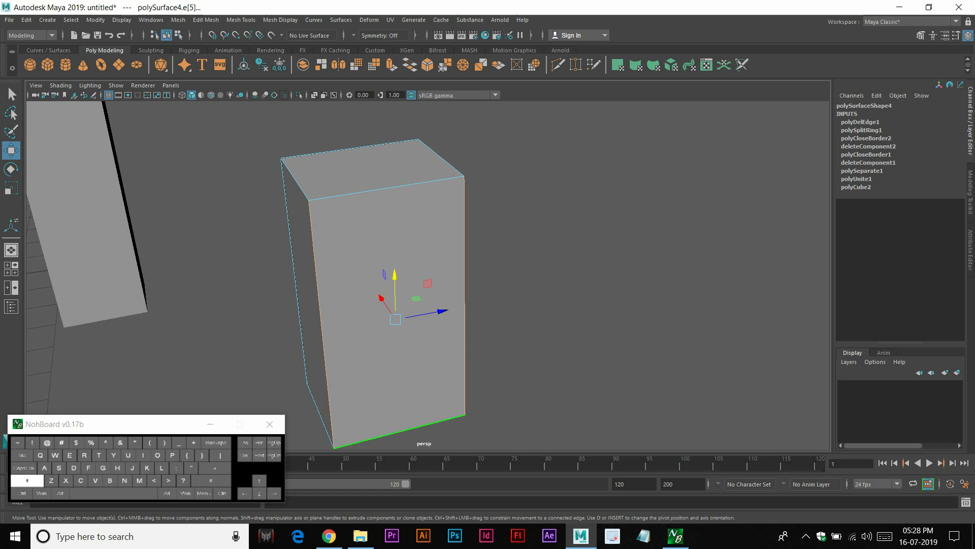
{"action": "left_click", "coordinate": [387, 188]}
{"action": "right_click_drag", "start_coordinate": [383, 241], "coordinate": [364, 254]}
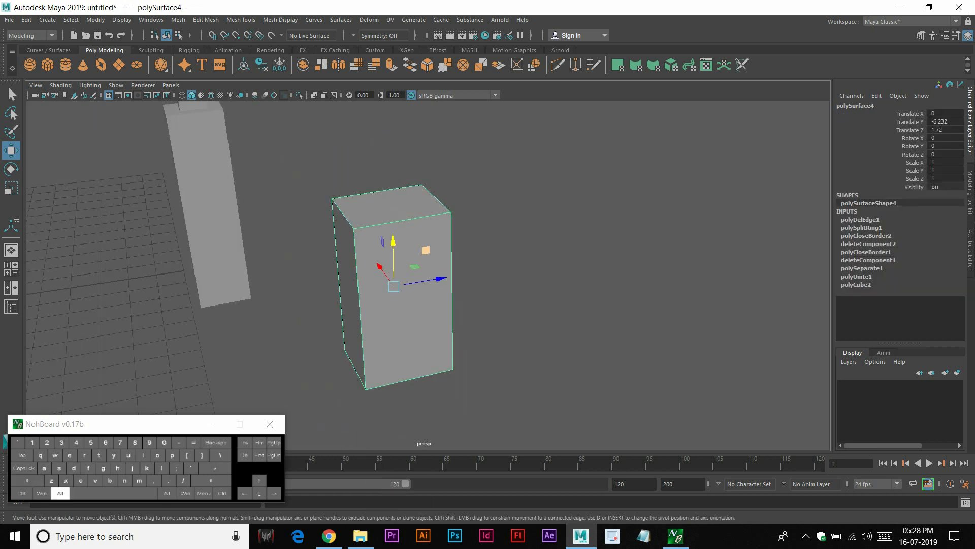
{"action": "left_click_drag", "start_coordinate": [364, 254], "coordinate": [400, 258], "text": "alt"}
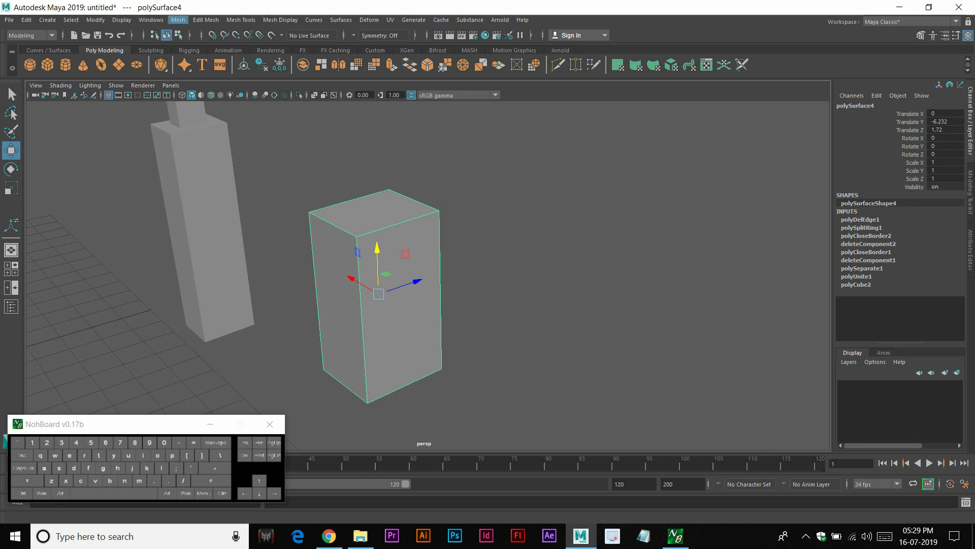
Triangulate the whole detached block
{"action": "left_click", "coordinate": [178, 19]}
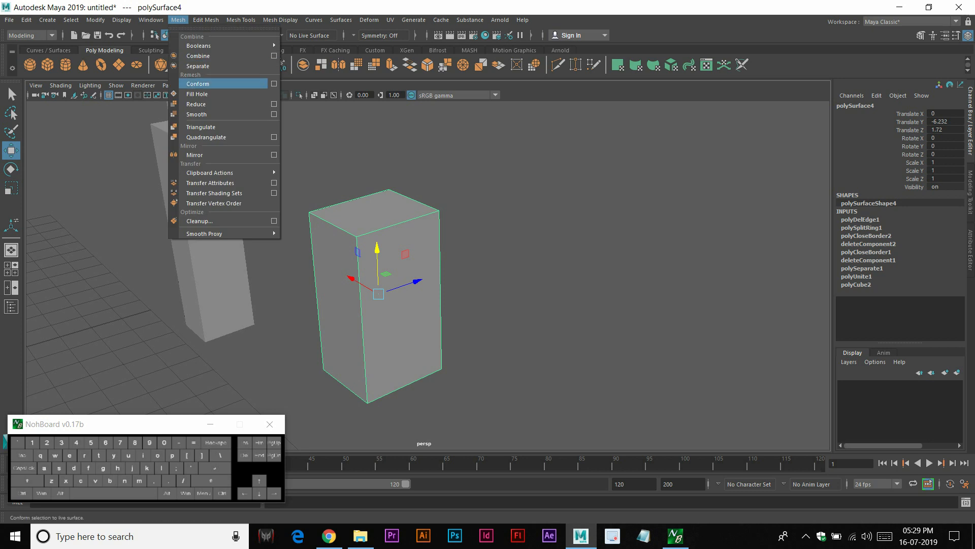
{"action": "left_click", "coordinate": [203, 127]}
{"action": "right_click_drag", "start_coordinate": [390, 218], "coordinate": [421, 196]}
{"action": "left_click_drag", "start_coordinate": [421, 203], "coordinate": [397, 213], "text": "alt"}
Convert the block's triangles back to four-sided faces with Quadrangulate
{"action": "left_click", "coordinate": [177, 20]}
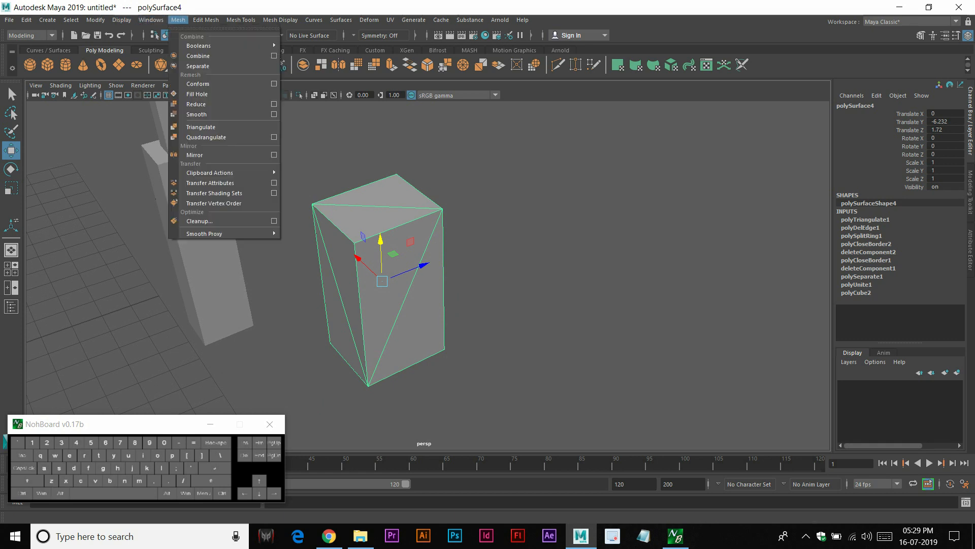
{"action": "left_click", "coordinate": [206, 137]}
{"action": "left_click", "coordinate": [300, 219]}
{"action": "left_click_drag", "start_coordinate": [301, 220], "coordinate": [335, 259], "text": "alt"}
{"action": "left_click", "coordinate": [393, 246]}
{"action": "left_click_drag", "start_coordinate": [393, 246], "coordinate": [303, 175], "text": "alt"}
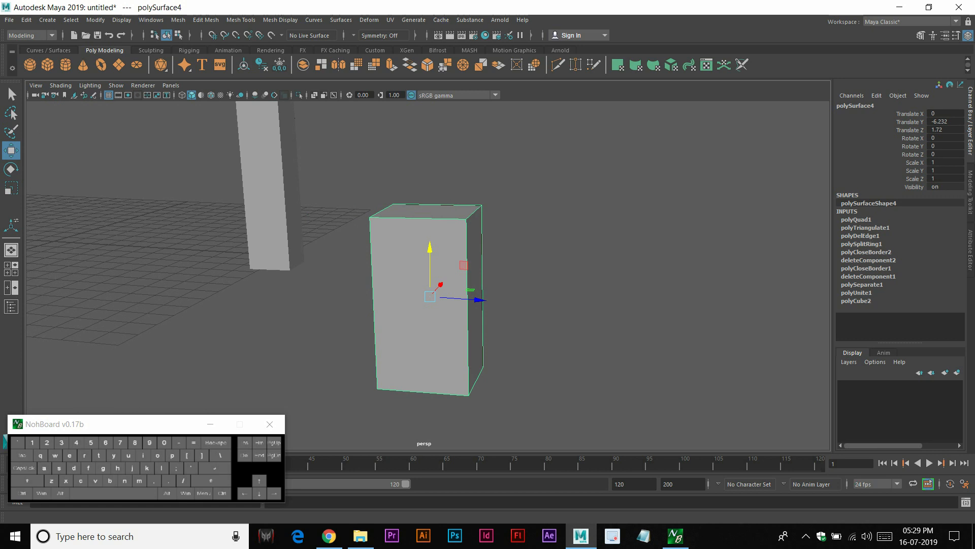
{"action": "left_click", "coordinate": [179, 20]}
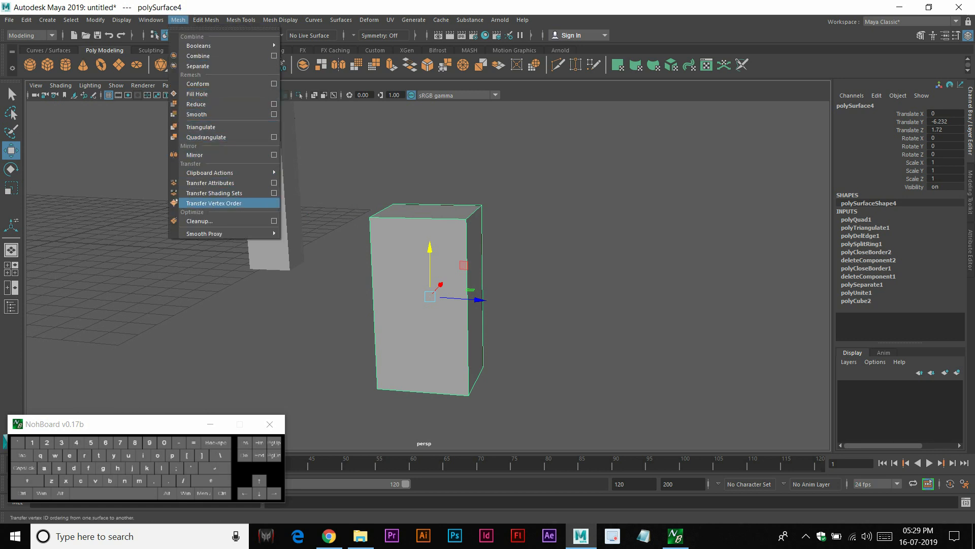
{"action": "mouse_move", "coordinate": [214, 233]}
{"action": "left_click", "coordinate": [328, 165]}
{"action": "left_click", "coordinate": [206, 20]}
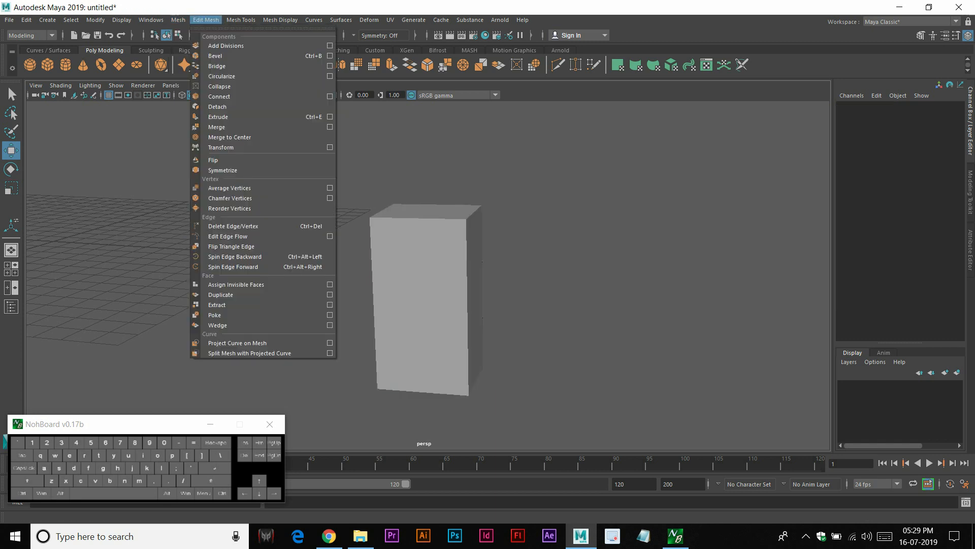
Reselect the detached block in object mode, subdivide all its faces with Add Divisions and select it as a whole
{"action": "left_click", "coordinate": [422, 284]}
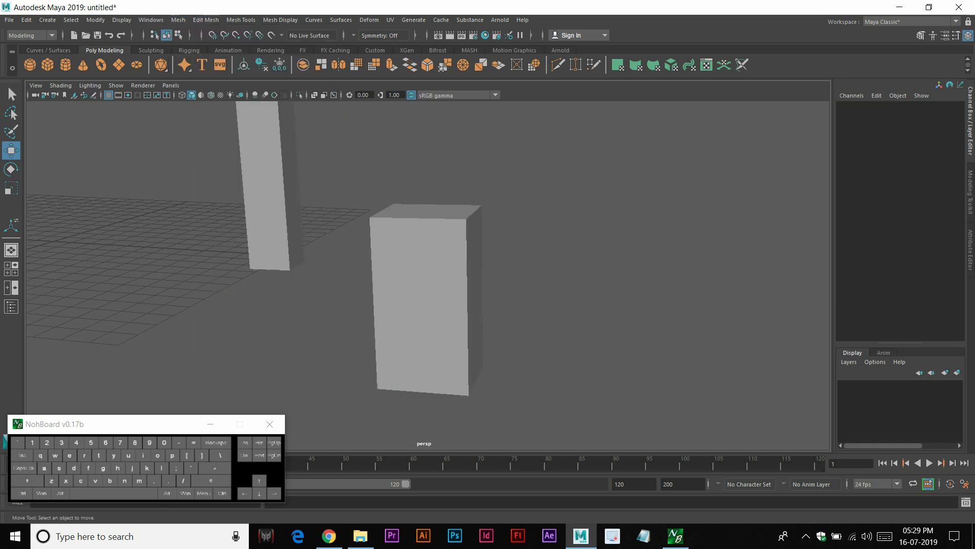
{"action": "left_click", "coordinate": [422, 284]}
{"action": "right_click_drag", "start_coordinate": [417, 221], "coordinate": [464, 205]}
{"action": "left_click_drag", "start_coordinate": [429, 248], "coordinate": [495, 264]}
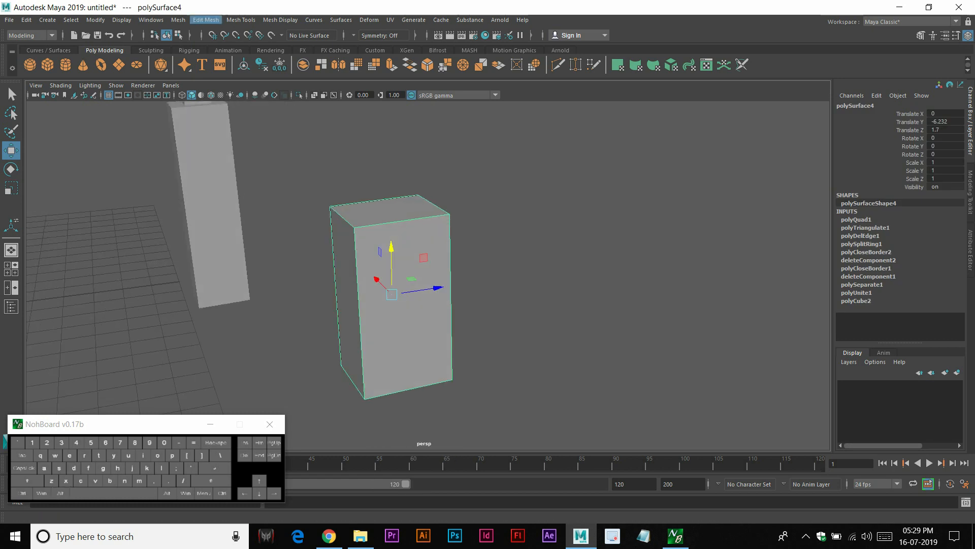
{"action": "left_click", "coordinate": [178, 19]}
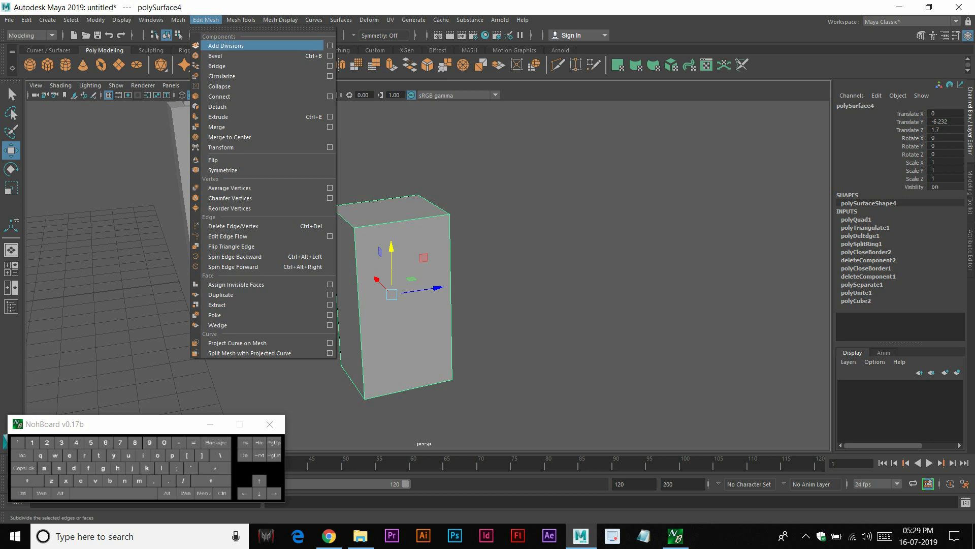
{"action": "left_click", "coordinate": [218, 44]}
{"action": "left_click_drag", "start_coordinate": [365, 244], "coordinate": [400, 245], "text": "alt"}
{"action": "right_click_drag", "start_coordinate": [401, 244], "coordinate": [494, 205]}
{"action": "left_click", "coordinate": [387, 264]}
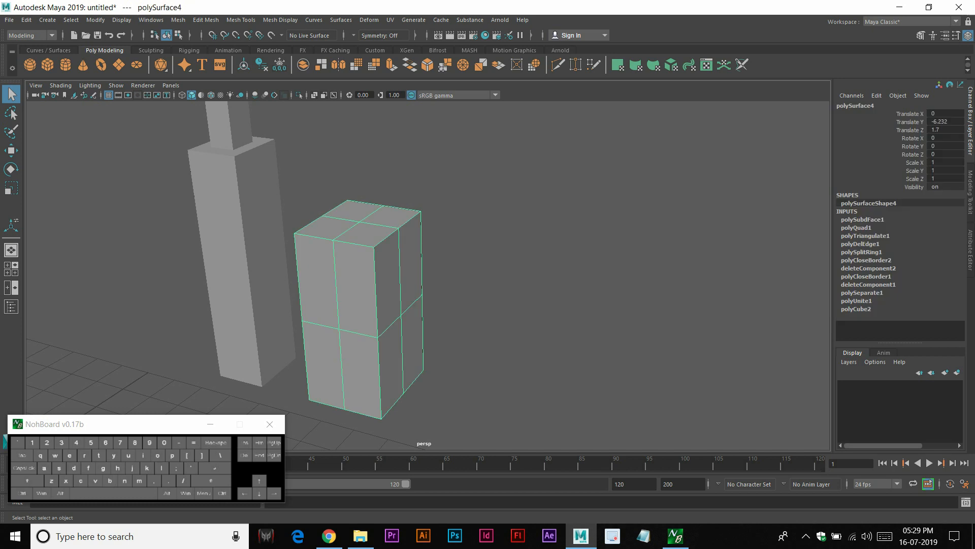
{"action": "left_click_drag", "start_coordinate": [387, 264], "coordinate": [346, 248], "text": "alt"}
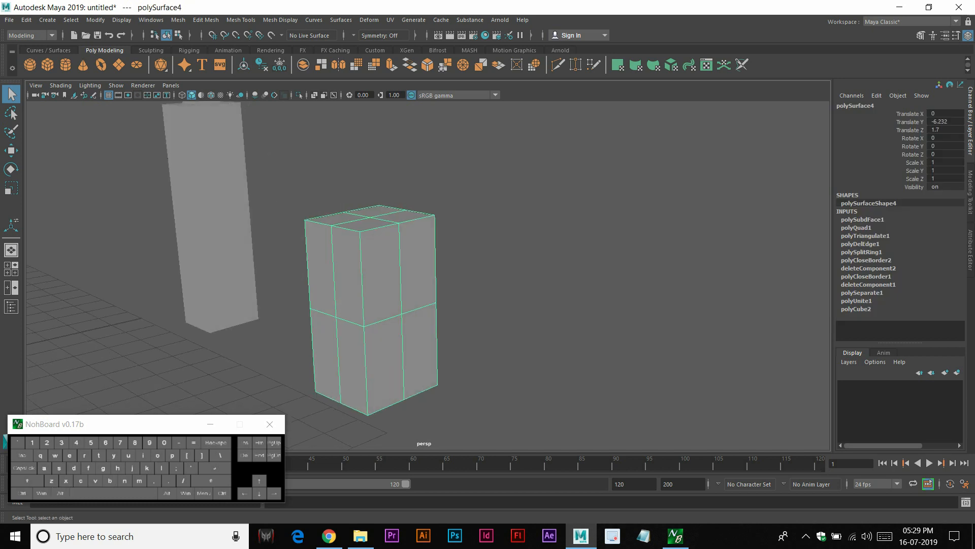
Undo the subdivision, apply Add Divisions to the block again and set Divisions to 4
{"action": "key", "text": "ctrl+z"}
{"action": "key", "text": "ctrl+z"}
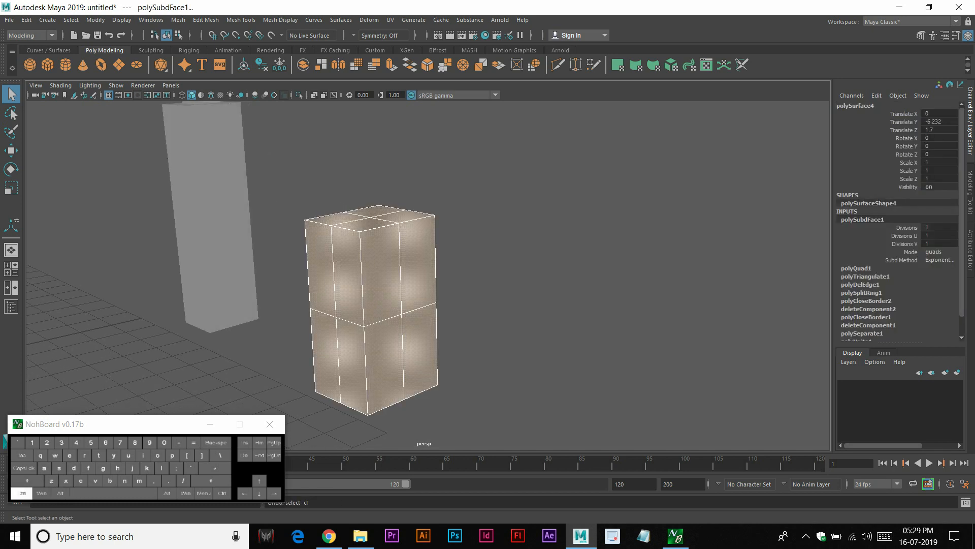
{"action": "key", "text": "ctrl+z"}
{"action": "right_click_drag", "start_coordinate": [383, 231], "coordinate": [435, 213]}
{"action": "key", "text": "g"}
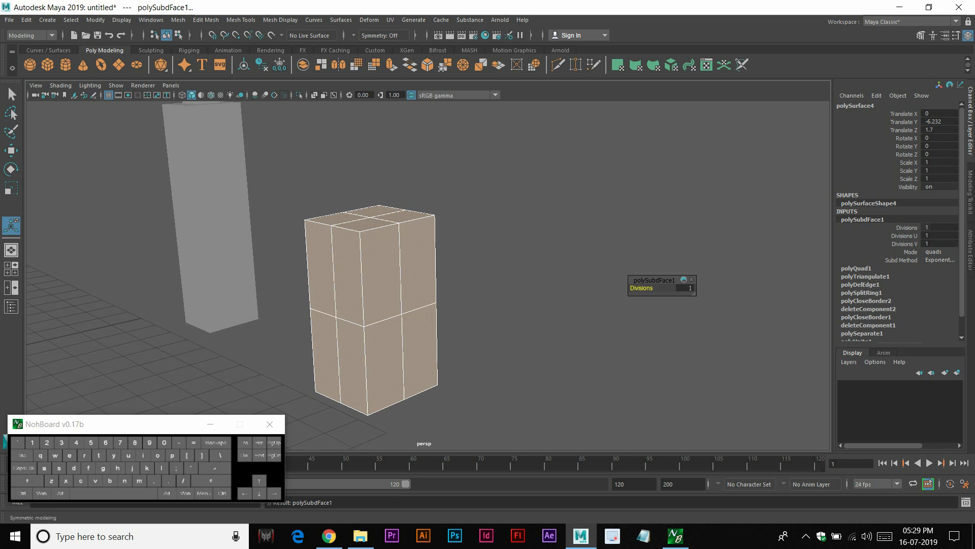
{"action": "mouse_move", "coordinate": [642, 288]}
{"action": "left_mouse_down"}
{"action": "mouse_move", "coordinate": [678, 288]}
{"action": "mouse_move", "coordinate": [642, 288]}
{"action": "left_mouse_up"}
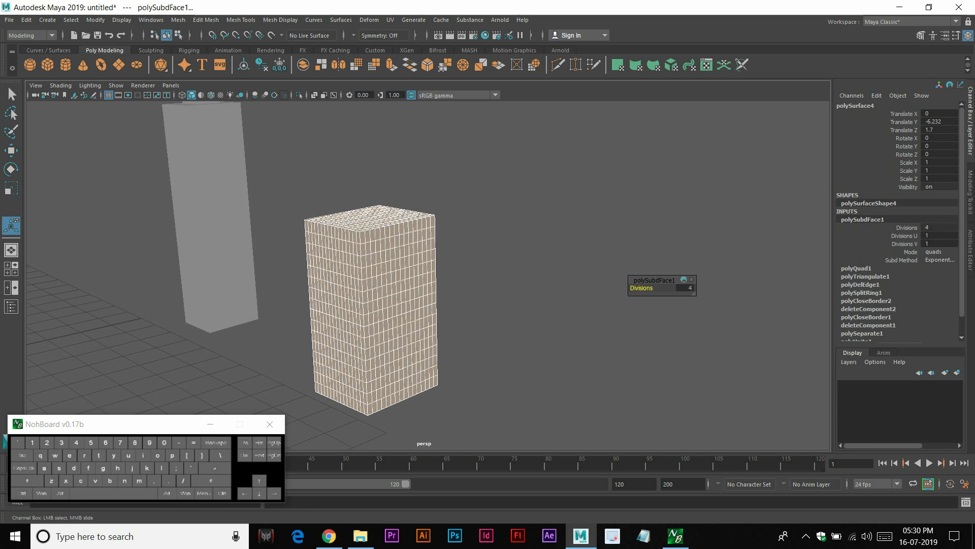
Return the subdivided block to object mode and delete it
{"action": "right_click", "coordinate": [332, 258]}
{"action": "right_click_drag", "start_coordinate": [332, 258], "coordinate": [408, 221]}
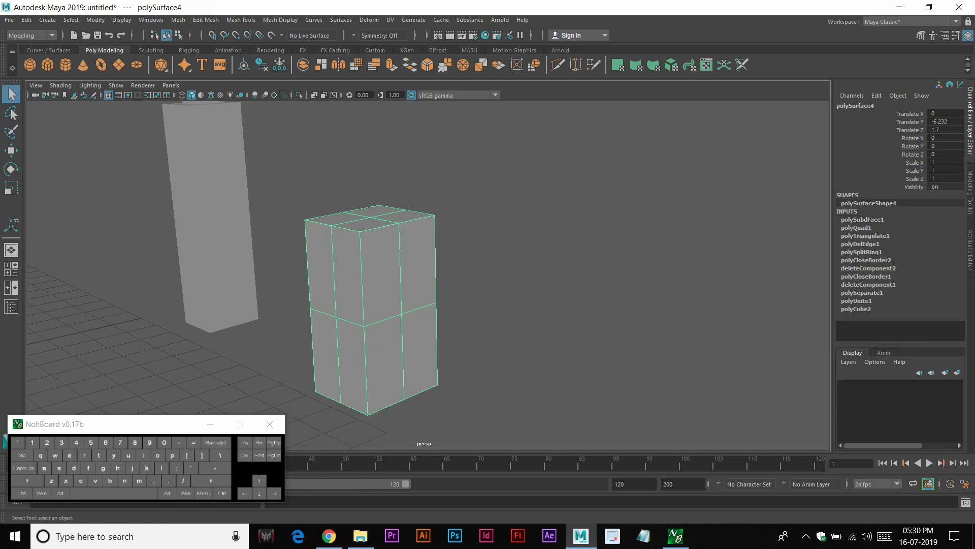
{"action": "key", "text": "Delete"}
Select all the remaining stacked blocks and delete them to empty the scene
{"action": "left_click", "coordinate": [223, 218]}
{"action": "right_click_drag", "start_coordinate": [223, 218], "coordinate": [178, 218], "text": "alt"}
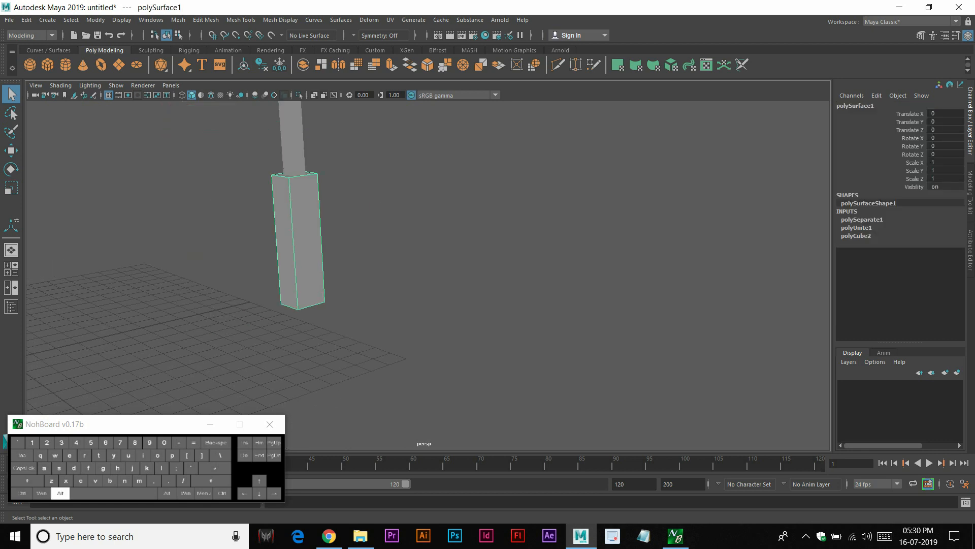
{"action": "middle_click_drag", "start_coordinate": [285, 218], "coordinate": [330, 325], "text": "alt"}
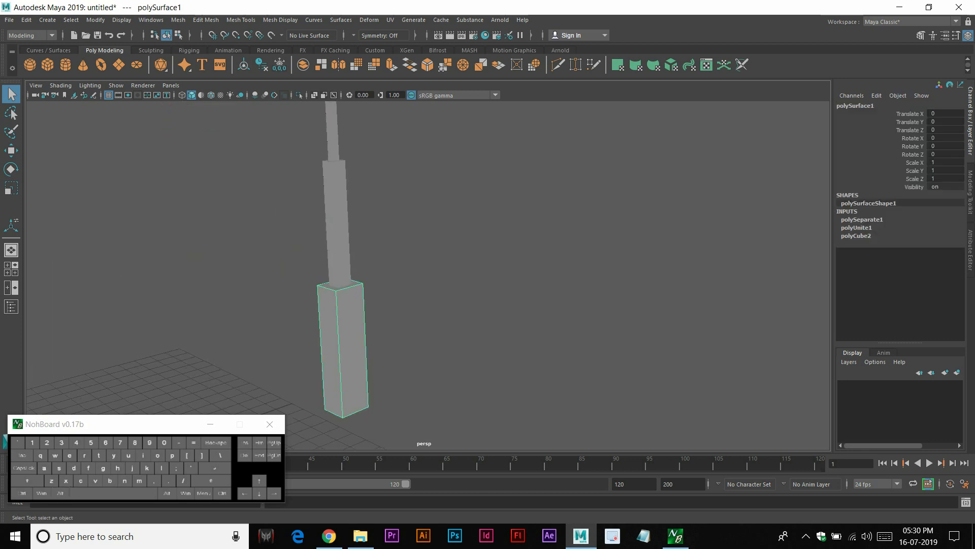
{"action": "left_click_drag", "start_coordinate": [356, 265], "coordinate": [297, 242], "text": "alt"}
{"action": "right_click_drag", "start_coordinate": [325, 244], "coordinate": [257, 244], "text": "alt"}
{"action": "middle_click_drag", "start_coordinate": [257, 243], "coordinate": [271, 306], "text": "alt"}
{"action": "left_click_drag", "start_coordinate": [309, 179], "coordinate": [514, 425]}
{"action": "key", "text": "Delete"}
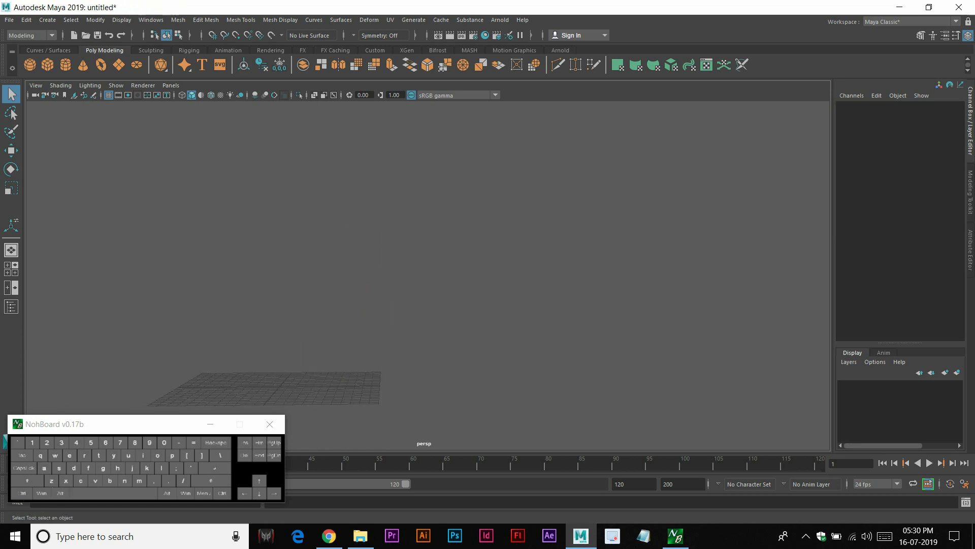
Draw a polygon cube on the grid, about 8.4 wide, 17.9 high and 6.1 deep, and activate the Rotate tool
{"action": "left_click", "coordinate": [47, 65]}
{"action": "mouse_move", "coordinate": [259, 218]}
{"action": "left_mouse_down", "text": "alt"}
{"action": "mouse_move", "coordinate": [282, 308]}
{"action": "mouse_move", "coordinate": [348, 360]}
{"action": "left_mouse_up", "text": "alt"}
{"action": "left_click_drag", "start_coordinate": [348, 361], "coordinate": [337, 318]}
{"action": "mouse_move", "coordinate": [338, 317]}
{"action": "left_mouse_down", "text": "alt"}
{"action": "mouse_move", "coordinate": [328, 249]}
{"action": "mouse_move", "coordinate": [282, 264]}
{"action": "left_mouse_up", "text": "alt"}
{"action": "key", "text": "e"}
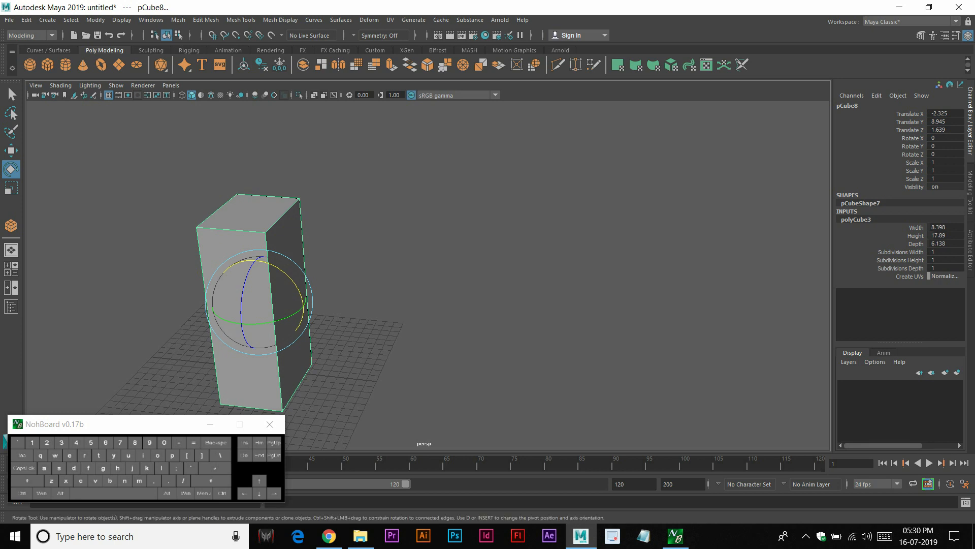
Rotate the tall box to -90 degrees around X so it lies on its side, and switch to the Move tool
{"action": "left_click_drag", "start_coordinate": [508, 264], "coordinate": [548, 243], "text": "alt"}
{"action": "left_click_drag", "start_coordinate": [283, 301], "coordinate": [248, 281]}
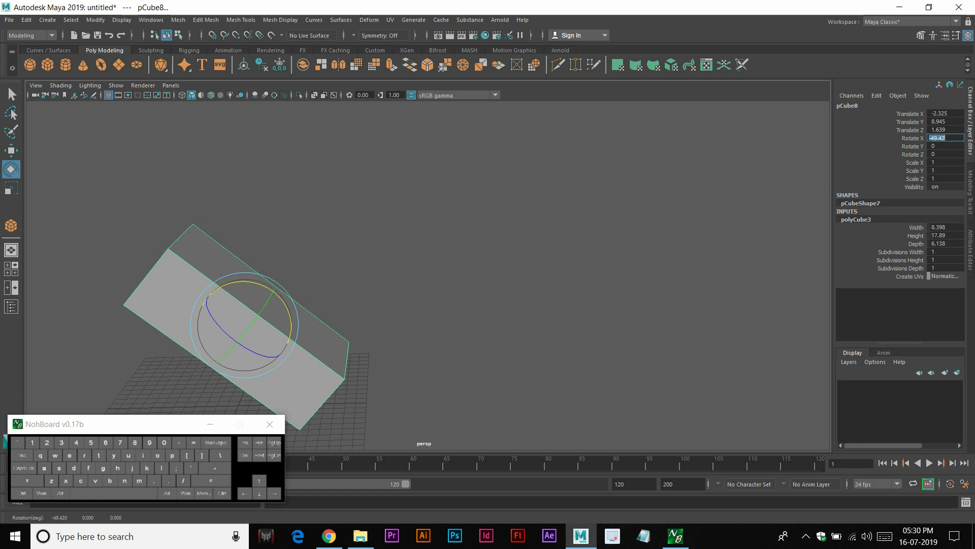
{"action": "key", "text": "Return"}
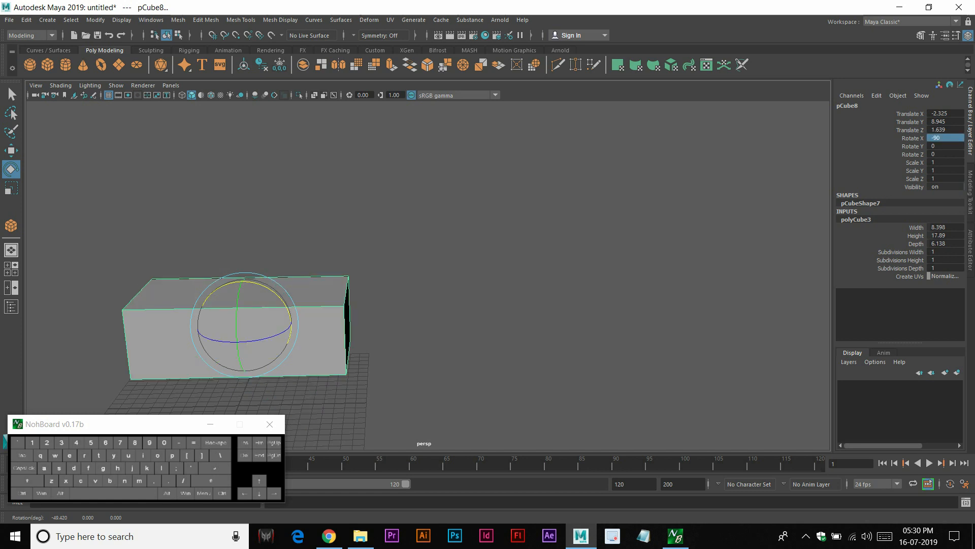
{"action": "key", "text": "w"}
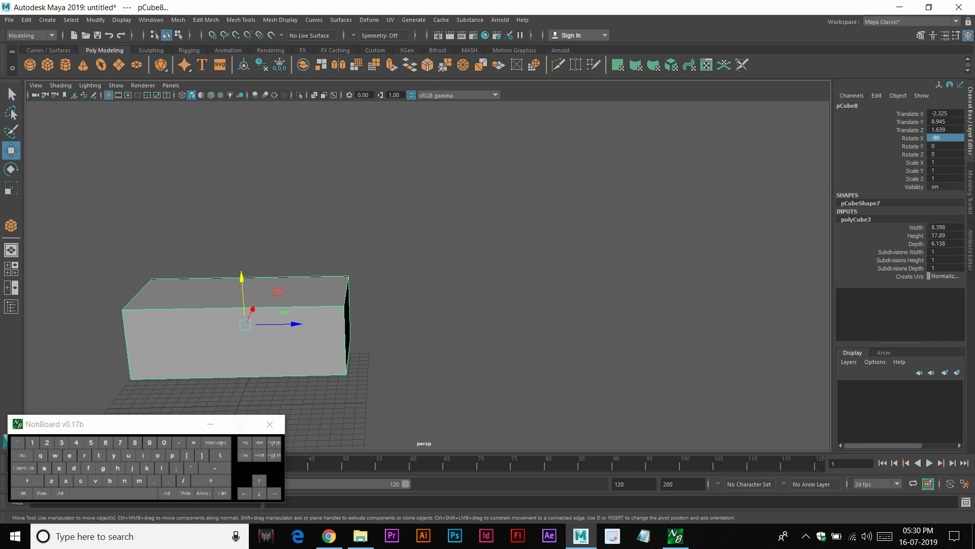
{"action": "left_click_drag", "start_coordinate": [325, 254], "coordinate": [336, 294], "text": "alt"}
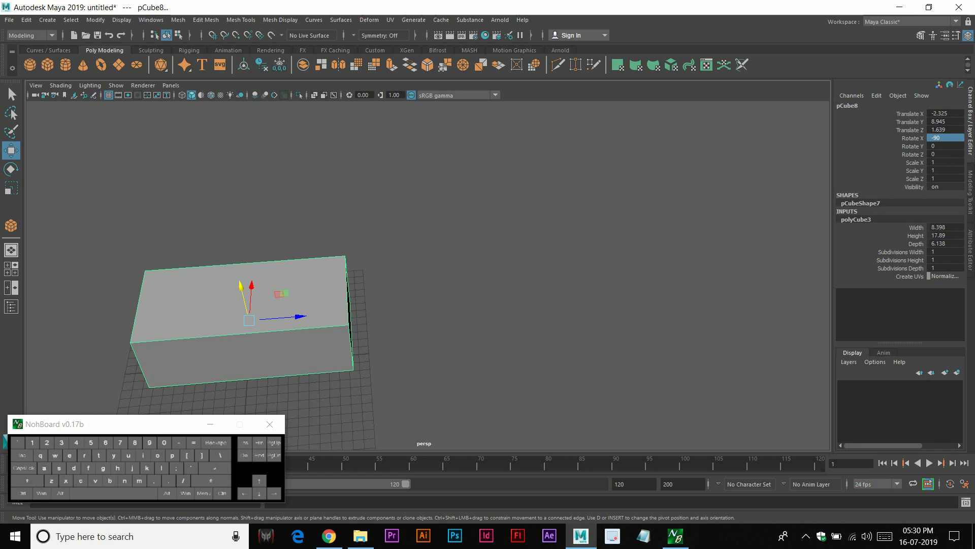
Set the box's height to 18.758 and its depth to 20.200 in its polyCube attributes
{"action": "key", "text": "ctrl+a"}
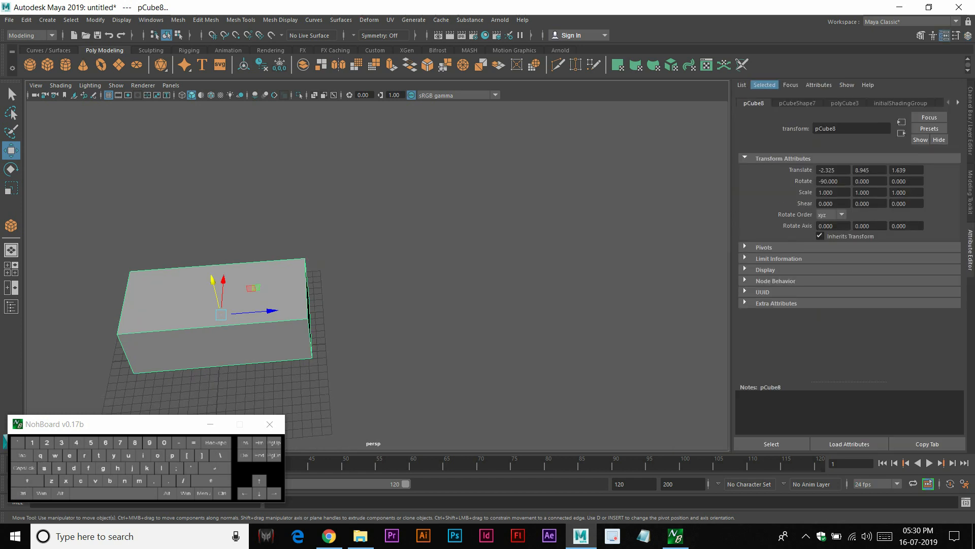
{"action": "key", "text": "ctrl+a"}
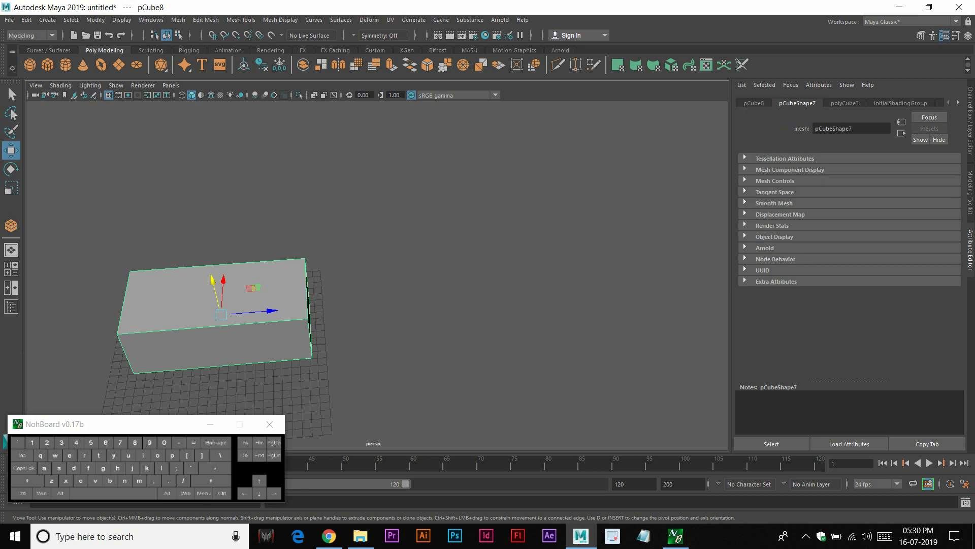
{"action": "key", "text": "ctrl+a"}
{"action": "mouse_move", "coordinate": [874, 181]}
{"action": "left_mouse_down"}
{"action": "mouse_move", "coordinate": [902, 192]}
{"action": "mouse_move", "coordinate": [877, 192]}
{"action": "left_mouse_up"}
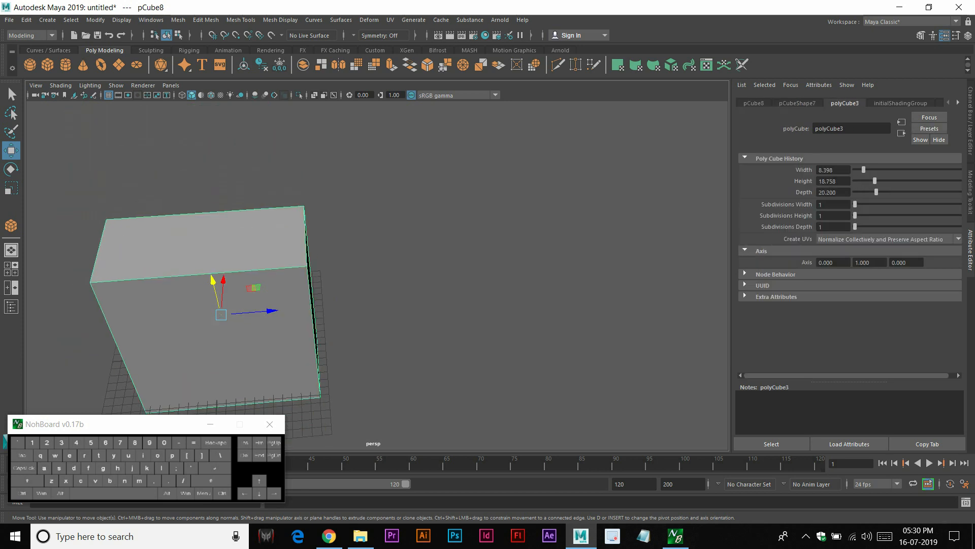
Set the box's subdivisions to 6 in width, 7 in height and 3 in depth
{"action": "left_click_drag", "start_coordinate": [437, 336], "coordinate": [340, 229], "text": "alt"}
{"action": "middle_click_drag", "start_coordinate": [340, 274], "coordinate": [343, 228], "text": "alt"}
{"action": "mouse_move", "coordinate": [855, 204]}
{"action": "left_mouse_down"}
{"action": "mouse_move", "coordinate": [870, 205]}
{"action": "mouse_move", "coordinate": [867, 215]}
{"action": "left_mouse_up"}
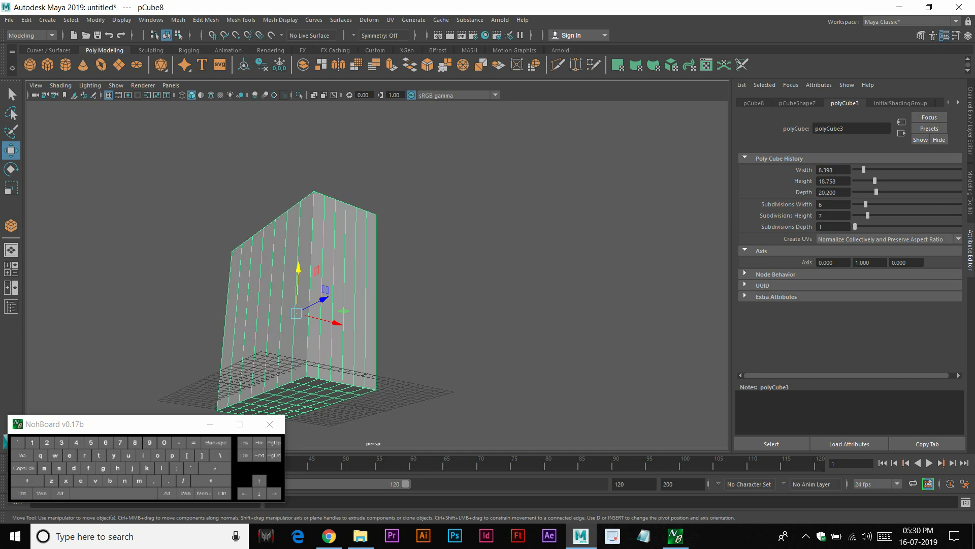
{"action": "left_click_drag", "start_coordinate": [437, 254], "coordinate": [493, 315], "text": "alt"}
{"action": "left_click_drag", "start_coordinate": [855, 226], "coordinate": [859, 226]}
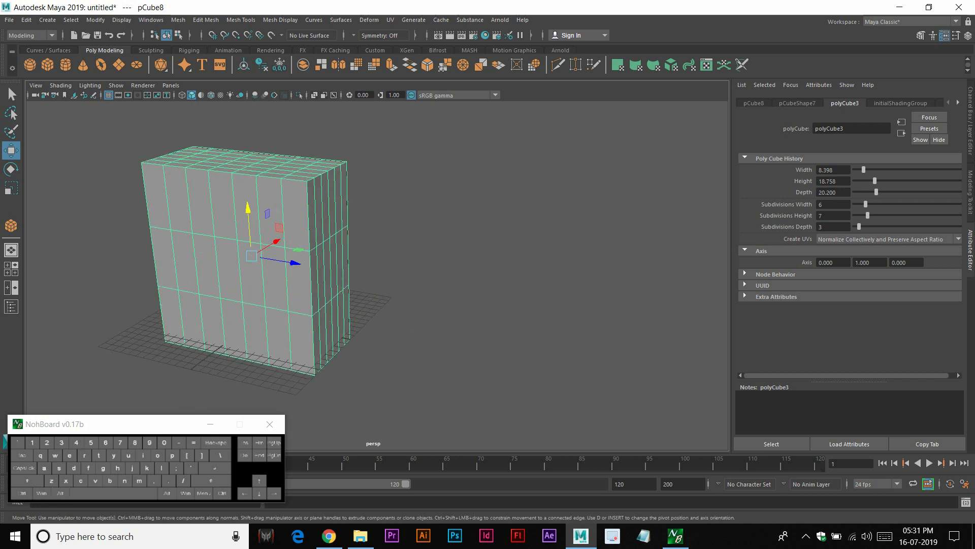
{"action": "key", "text": "ctrl+a"}
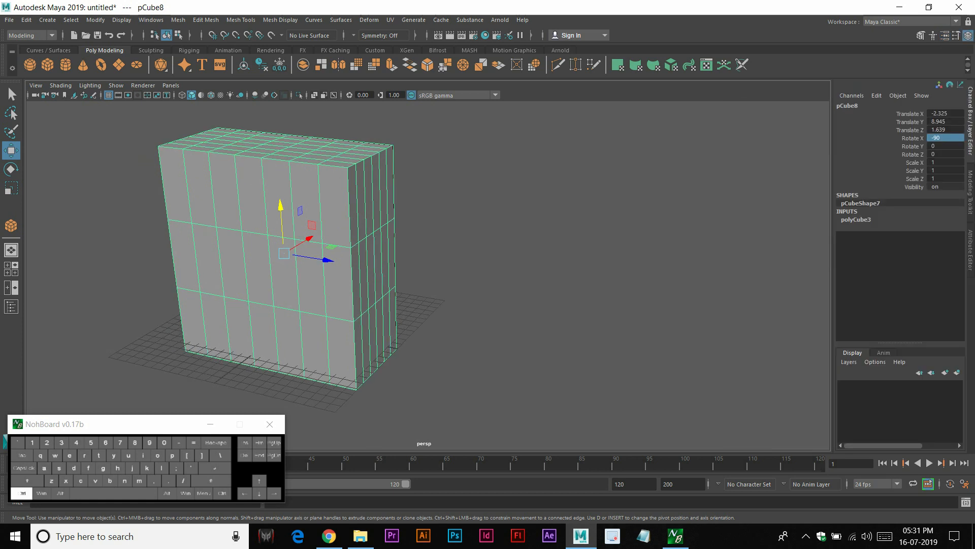
Undo the box's subdivision and dimension changes
{"action": "key", "text": "ctrl+z"}
{"action": "key", "text": "ctrl+z"}
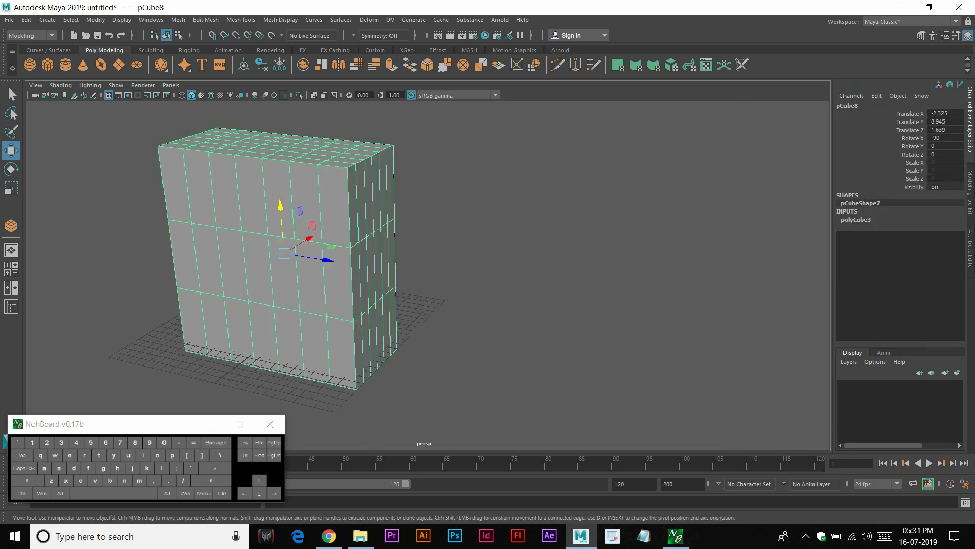
{"action": "key", "text": "ctrl+z"}
Bevel the short upper edge at one end of the box
{"action": "right_click_drag", "start_coordinate": [355, 227], "coordinate": [480, 176]}
{"action": "left_click", "coordinate": [206, 20]}
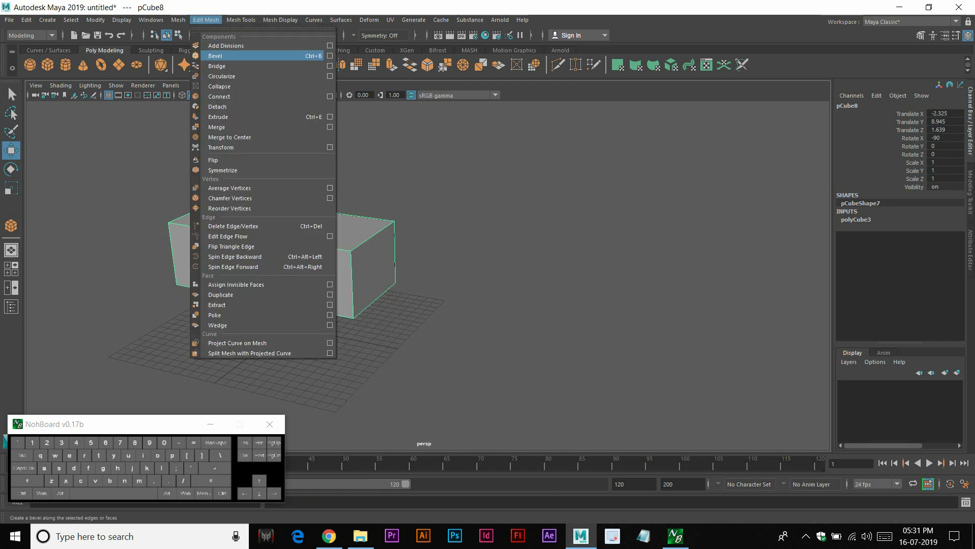
{"action": "left_click", "coordinate": [478, 178]}
{"action": "scroll", "coordinate": [429, 276], "scroll_direction": "up", "scroll_amount": 3}
{"action": "middle_click_drag", "start_coordinate": [428, 276], "coordinate": [428, 275], "text": "alt"}
{"action": "middle_click_drag", "start_coordinate": [325, 201], "coordinate": [399, 248], "text": "alt"}
{"action": "right_click_drag", "start_coordinate": [398, 248], "coordinate": [399, 221]}
{"action": "left_click", "coordinate": [429, 269]}
{"action": "left_click_drag", "start_coordinate": [453, 292], "coordinate": [500, 277], "text": "alt"}
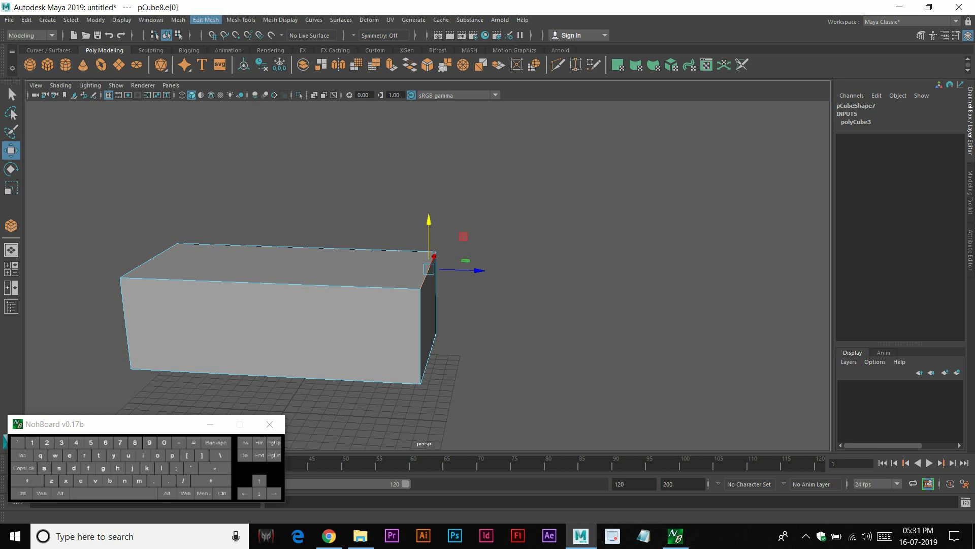
{"action": "left_click", "coordinate": [206, 19]}
{"action": "left_click", "coordinate": [215, 56]}
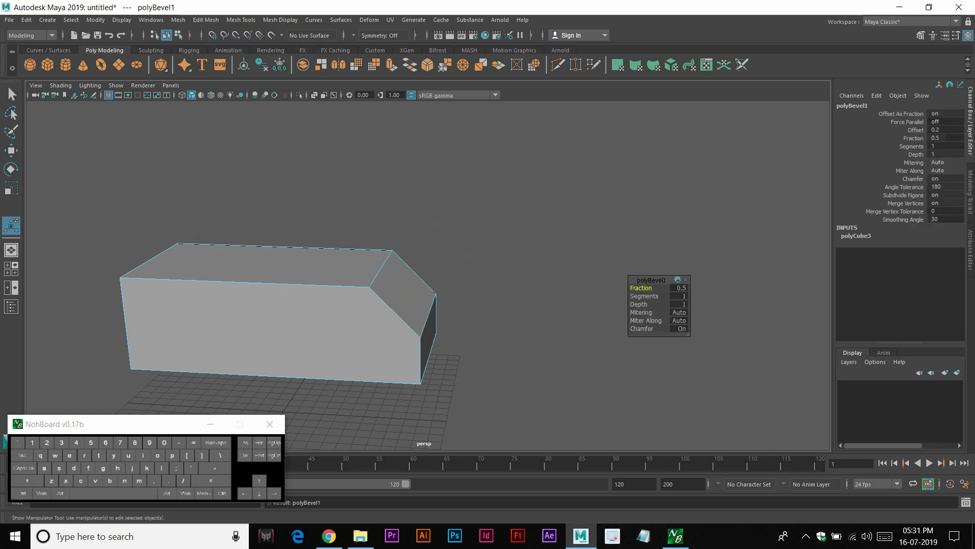
Set the bevel's fraction to 0.6 and its segments to 5, and return to object mode
{"action": "right_click_drag", "start_coordinate": [386, 284], "coordinate": [432, 290], "text": "alt"}
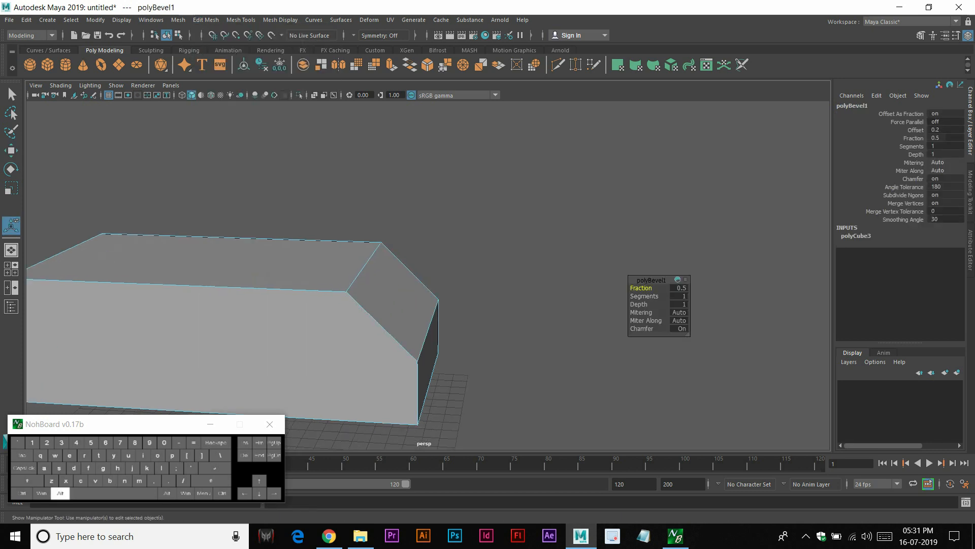
{"action": "middle_click_drag", "start_coordinate": [432, 290], "coordinate": [421, 237], "text": "alt"}
{"action": "left_click_drag", "start_coordinate": [420, 238], "coordinate": [406, 276], "text": "alt"}
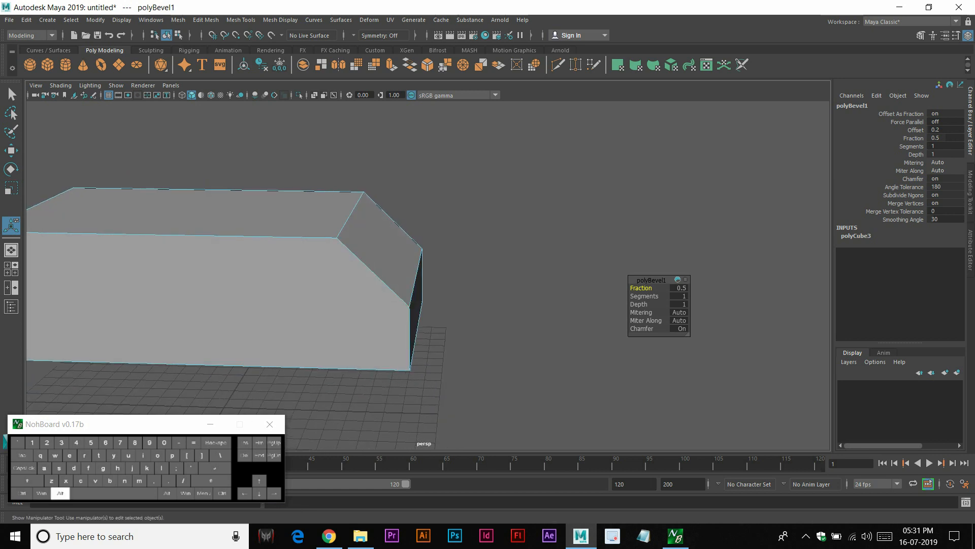
{"action": "left_click", "coordinate": [639, 305]}
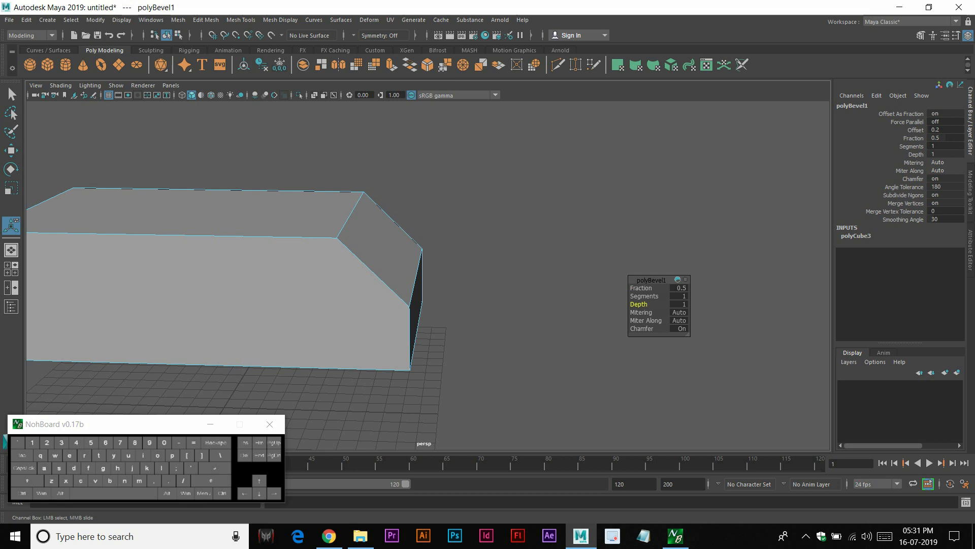
{"action": "left_click_drag", "start_coordinate": [641, 288], "coordinate": [675, 296]}
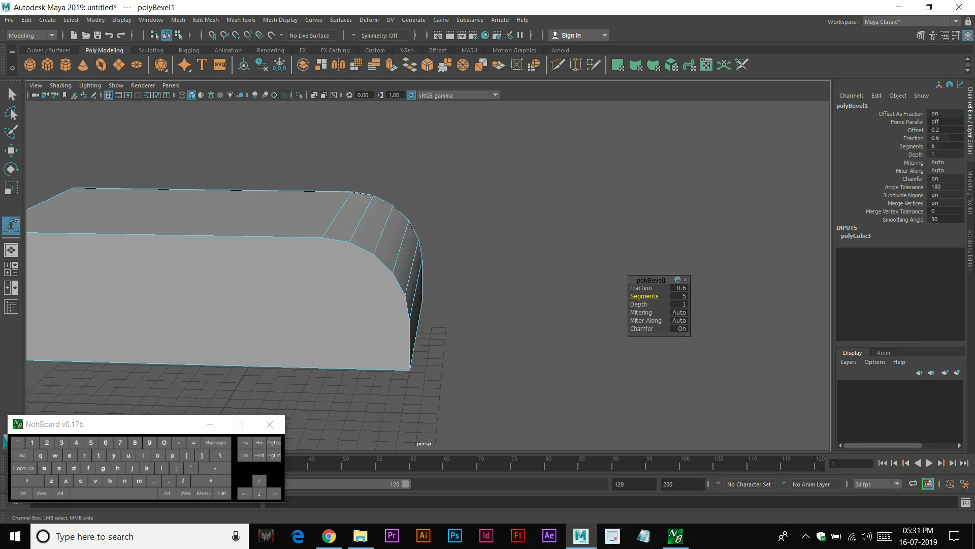
{"action": "right_click_drag", "start_coordinate": [379, 226], "coordinate": [421, 203]}
{"action": "left_click", "coordinate": [488, 203]}
{"action": "left_click_drag", "start_coordinate": [488, 203], "coordinate": [508, 188], "text": "alt"}
Delete the beveled box from the scene
{"action": "left_click", "coordinate": [325, 244]}
{"action": "left_click_drag", "start_coordinate": [325, 244], "coordinate": [310, 264], "text": "alt"}
{"action": "left_click_drag", "start_coordinate": [386, 254], "coordinate": [331, 266], "text": "alt"}
{"action": "right_click", "coordinate": [391, 223]}
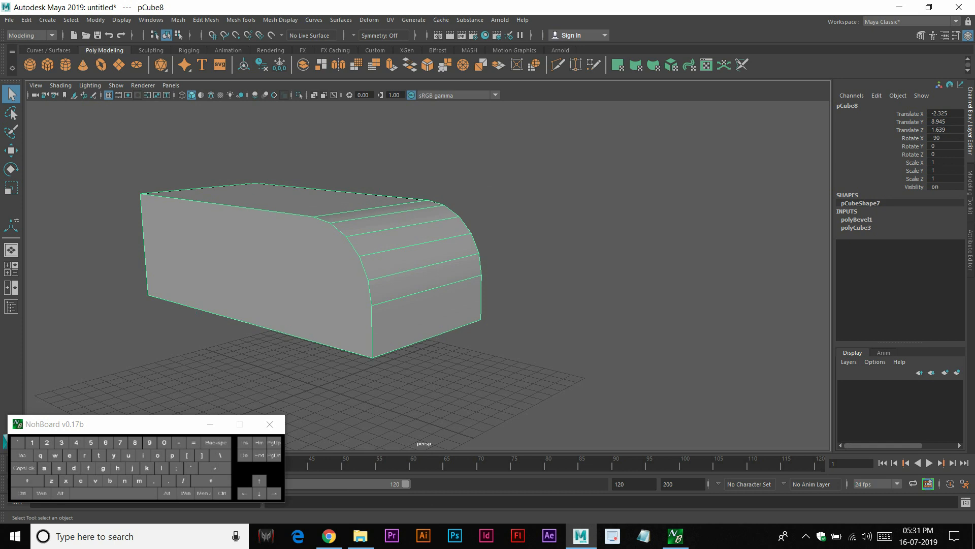
{"action": "key", "text": "Delete"}
{"action": "left_click", "coordinate": [206, 20]}
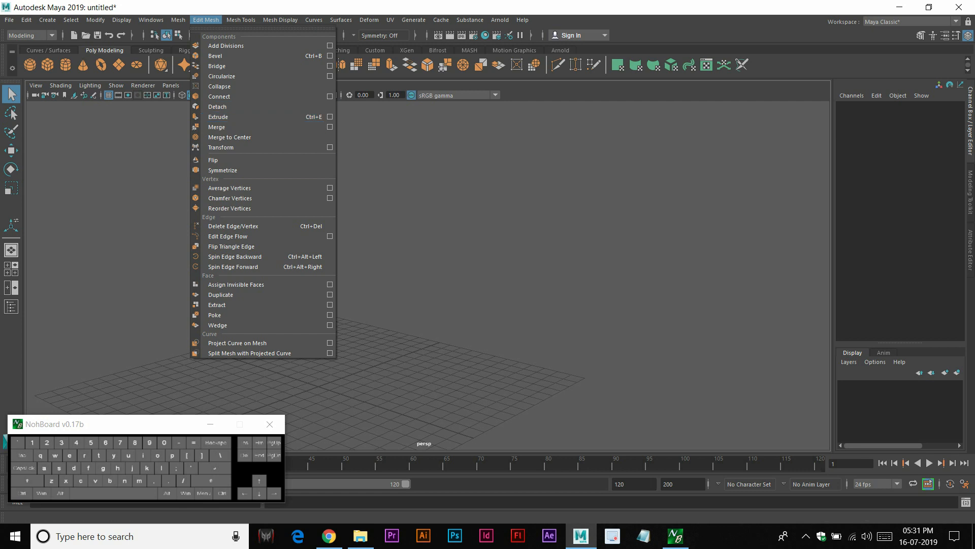
{"action": "left_click", "coordinate": [152, 134]}
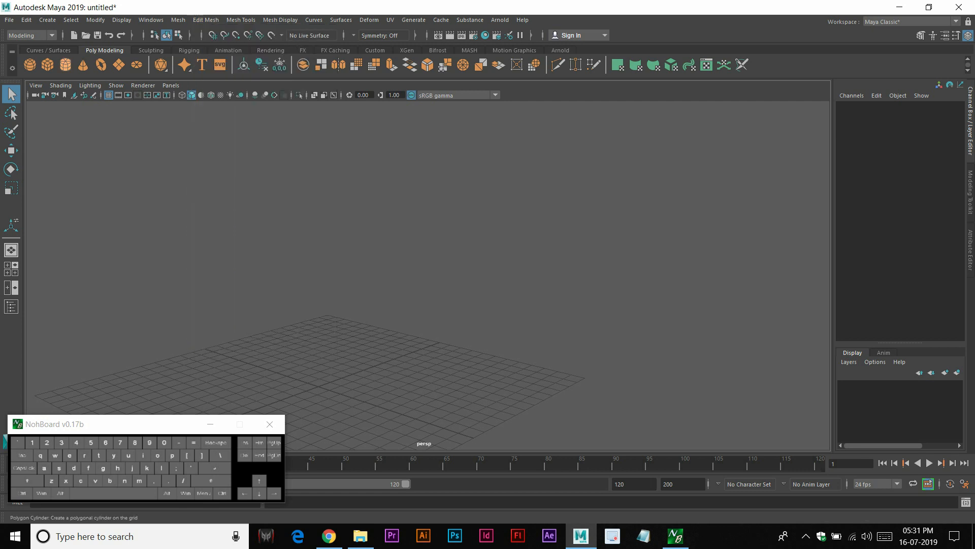
Draw a polygon cylinder on the grid, centred at about X 3.6 and Z -1.3
{"action": "left_click", "coordinate": [65, 65]}
{"action": "left_click_drag", "start_coordinate": [344, 367], "coordinate": [461, 373]}
{"action": "mouse_move", "coordinate": [461, 374]}
{"action": "left_mouse_down"}
{"action": "mouse_move", "coordinate": [462, 249]}
{"action": "mouse_move", "coordinate": [525, 287]}
{"action": "left_mouse_up"}
{"action": "scroll", "coordinate": [461, 249], "scroll_direction": "down", "scroll_amount": 2, "text": "alt"}
Extrude one side face of the cylinder outward with a local Z translation of about 11.768
{"action": "right_click_drag", "start_coordinate": [279, 187], "coordinate": [280, 217]}
{"action": "middle_click_drag", "start_coordinate": [310, 272], "coordinate": [431, 225], "text": "alt"}
{"action": "left_click", "coordinate": [445, 247]}
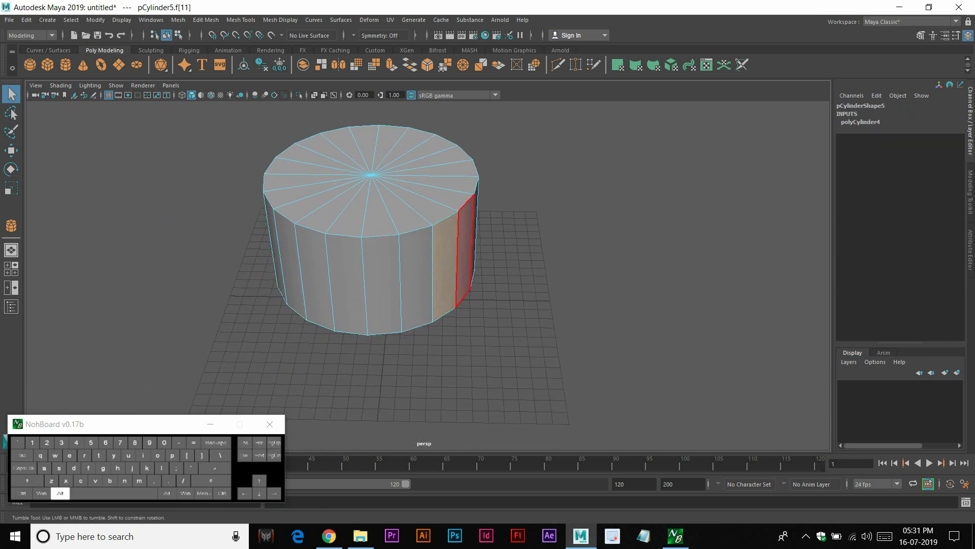
{"action": "left_click_drag", "start_coordinate": [464, 249], "coordinate": [496, 251], "text": "alt"}
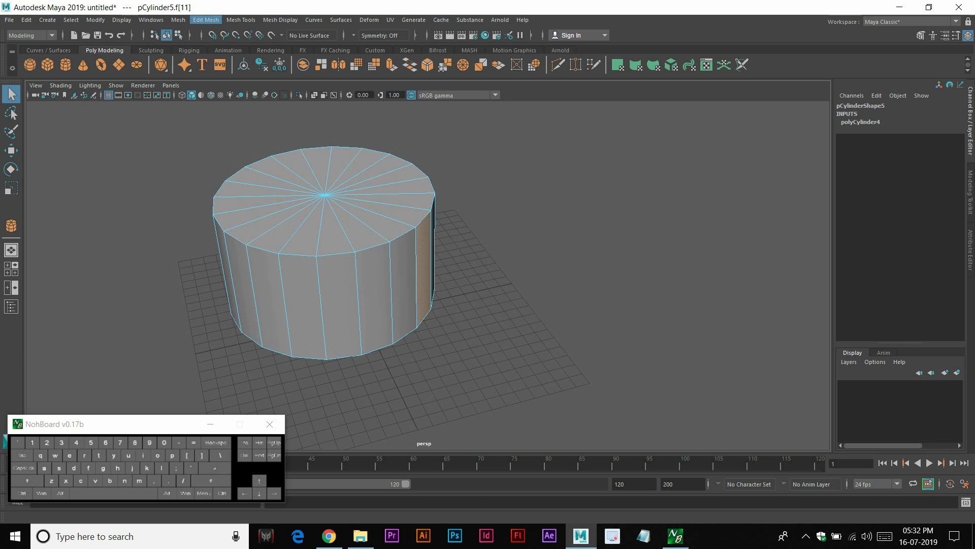
{"action": "left_click", "coordinate": [206, 20]}
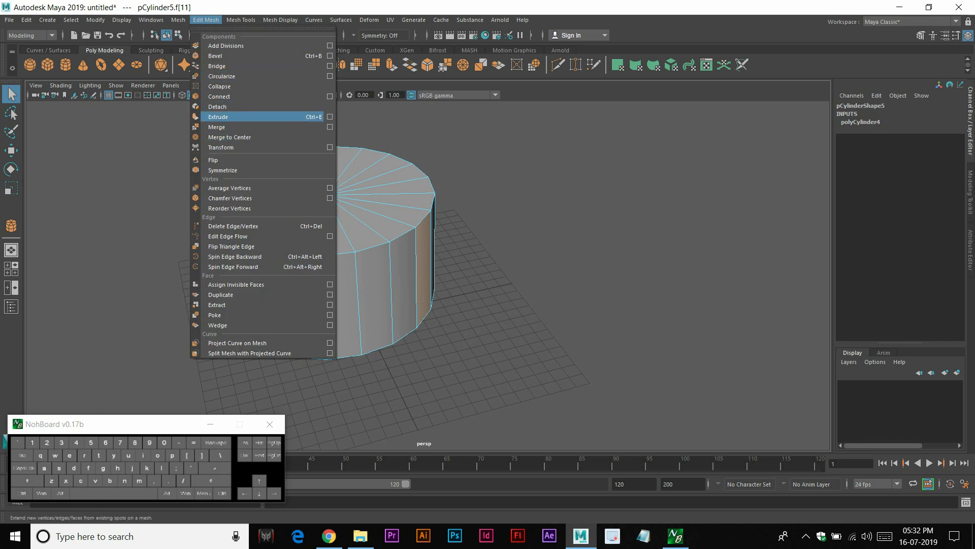
{"action": "left_click", "coordinate": [219, 117]}
{"action": "left_click_drag", "start_coordinate": [483, 210], "coordinate": [450, 167], "text": "alt"}
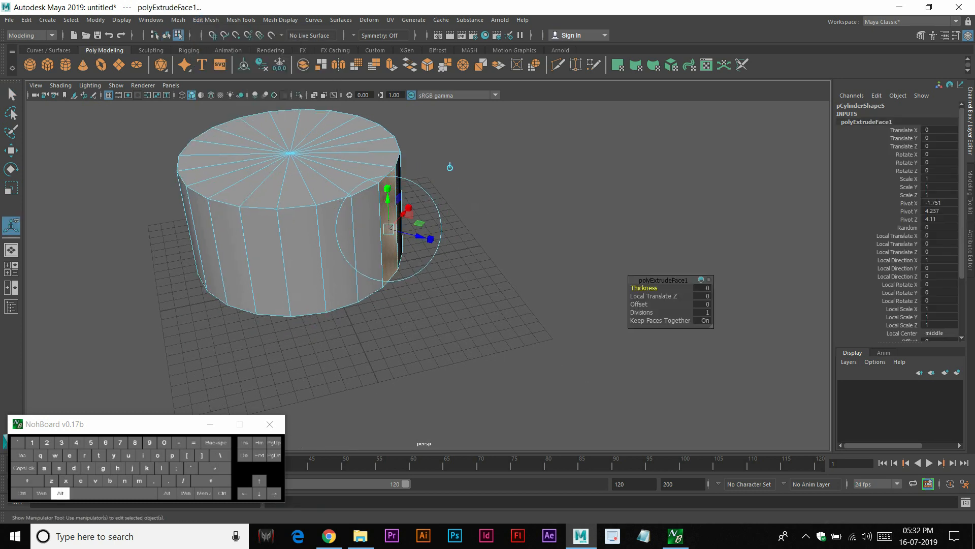
{"action": "scroll", "coordinate": [428, 275], "scroll_direction": "up", "scroll_amount": 2, "text": "alt"}
{"action": "left_click_drag", "start_coordinate": [414, 229], "coordinate": [594, 274]}
{"action": "left_click_drag", "start_coordinate": [593, 259], "coordinate": [549, 259], "text": "alt"}
{"action": "mouse_move", "coordinate": [637, 232]}
{"action": "left_mouse_down", "text": "alt"}
{"action": "mouse_move", "coordinate": [513, 290]}
{"action": "mouse_move", "coordinate": [386, 276]}
{"action": "mouse_move", "coordinate": [577, 290]}
{"action": "mouse_move", "coordinate": [632, 246]}
{"action": "left_mouse_up", "text": "alt"}
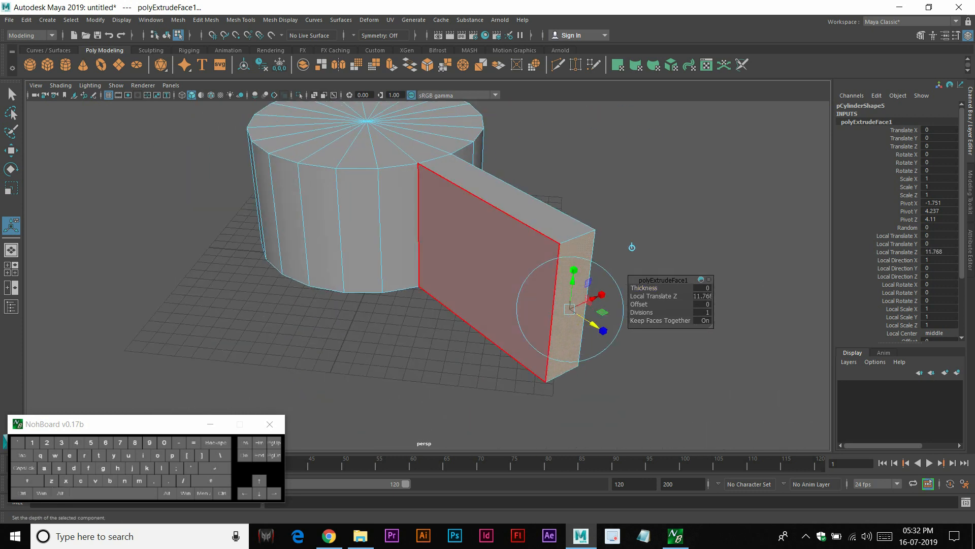
Return to object mode and examine the cylinder with its extruded arm from several angles
{"action": "right_click_drag", "start_coordinate": [447, 223], "coordinate": [492, 201]}
{"action": "left_click", "coordinate": [574, 173]}
{"action": "scroll", "coordinate": [574, 173], "scroll_direction": "down", "scroll_amount": 3, "text": "alt"}
{"action": "left_click_drag", "start_coordinate": [559, 172], "coordinate": [595, 264], "text": "alt"}
{"action": "left_click", "coordinate": [458, 222]}
{"action": "scroll", "coordinate": [457, 222], "scroll_direction": "down", "scroll_amount": 4, "text": "alt"}
{"action": "middle_click_drag", "start_coordinate": [457, 222], "coordinate": [543, 231], "text": "alt"}
{"action": "left_click_drag", "start_coordinate": [544, 231], "coordinate": [513, 190], "text": "alt"}
{"action": "middle_click_drag", "start_coordinate": [513, 190], "coordinate": [405, 104], "text": "alt"}
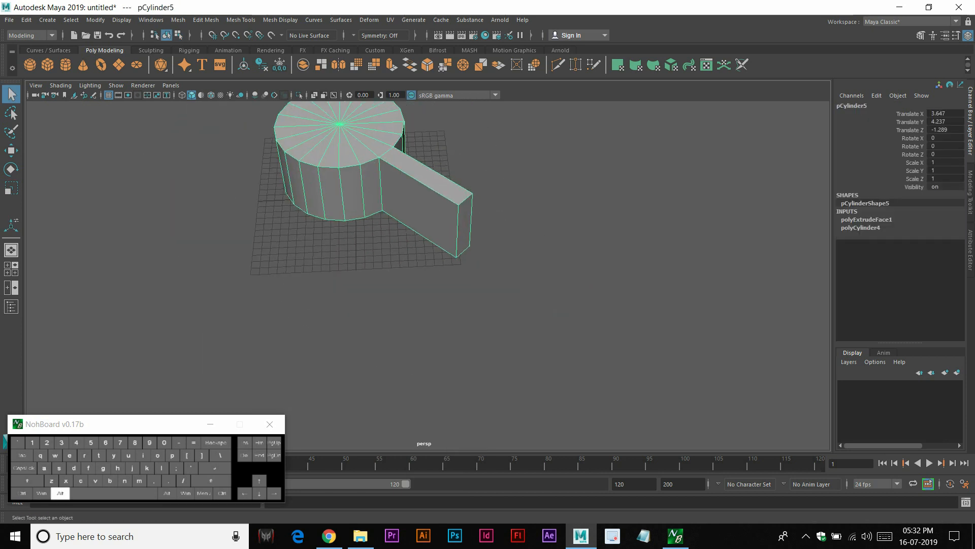
{"action": "scroll", "coordinate": [414, 229], "scroll_direction": "up", "scroll_amount": 4, "text": "alt"}
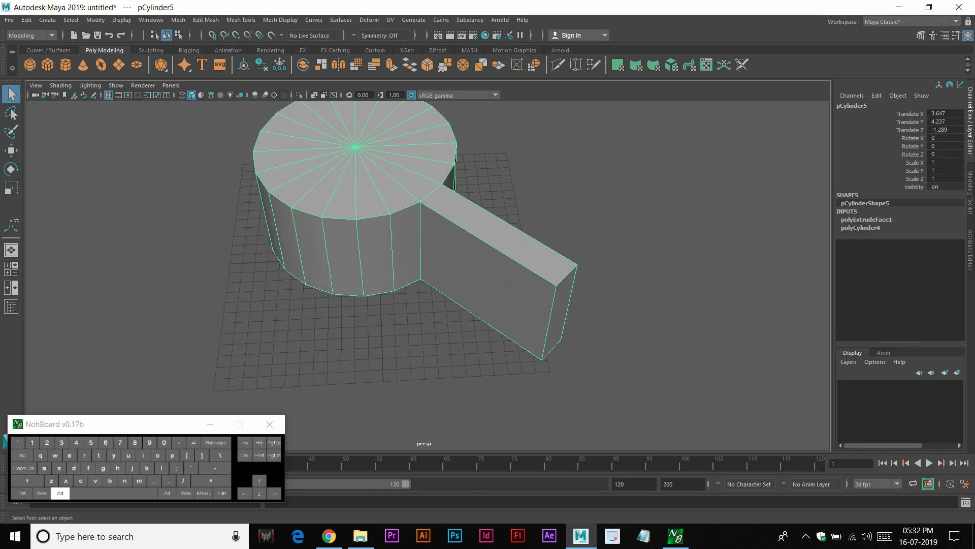
{"action": "right_click_drag", "start_coordinate": [363, 167], "coordinate": [417, 152]}
{"action": "left_click", "coordinate": [559, 167]}
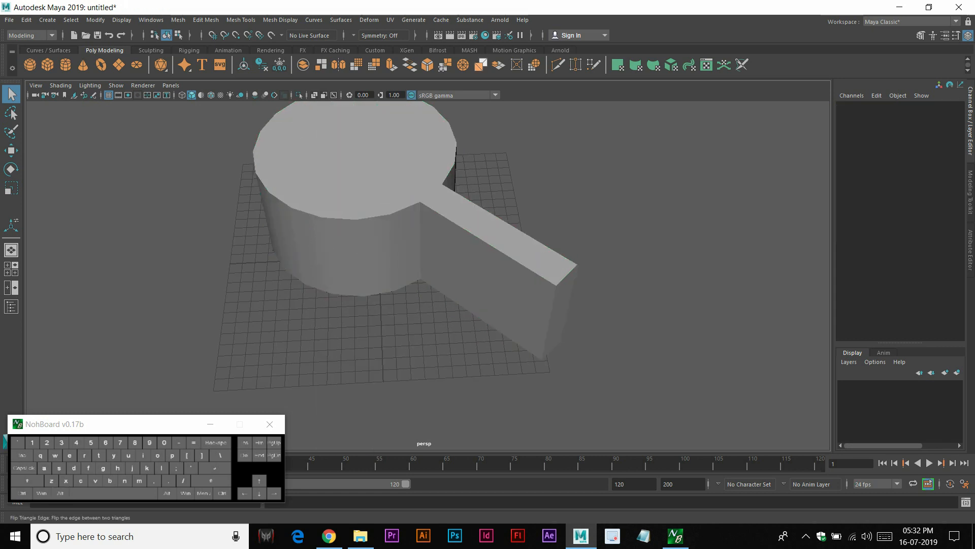
Extrude a triangular face on the cylinder's top cap and move it outward past the rim
{"action": "middle_click_drag", "start_coordinate": [411, 188], "coordinate": [400, 265], "text": "alt"}
{"action": "left_click", "coordinate": [396, 261]}
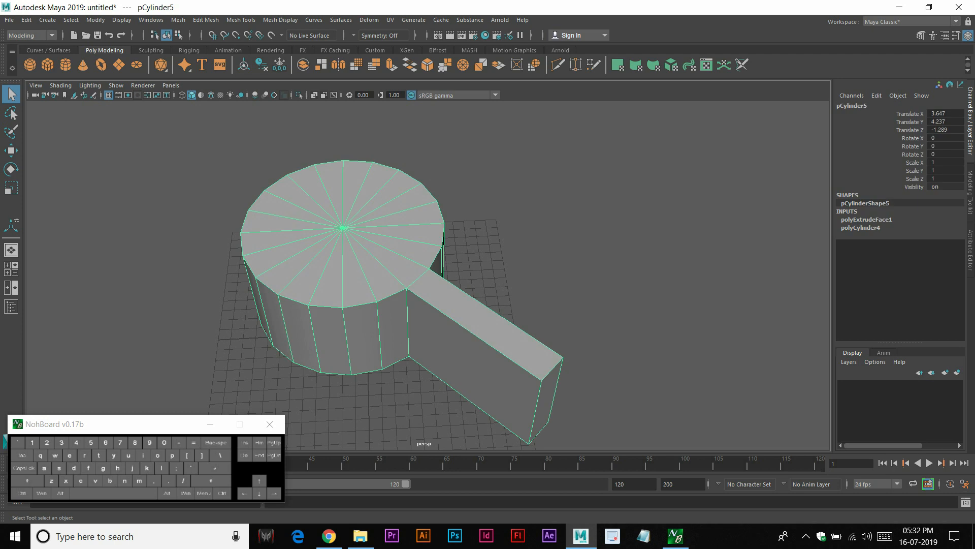
{"action": "right_click_drag", "start_coordinate": [362, 201], "coordinate": [394, 222]}
{"action": "left_click", "coordinate": [378, 193]}
{"action": "left_click", "coordinate": [398, 184]}
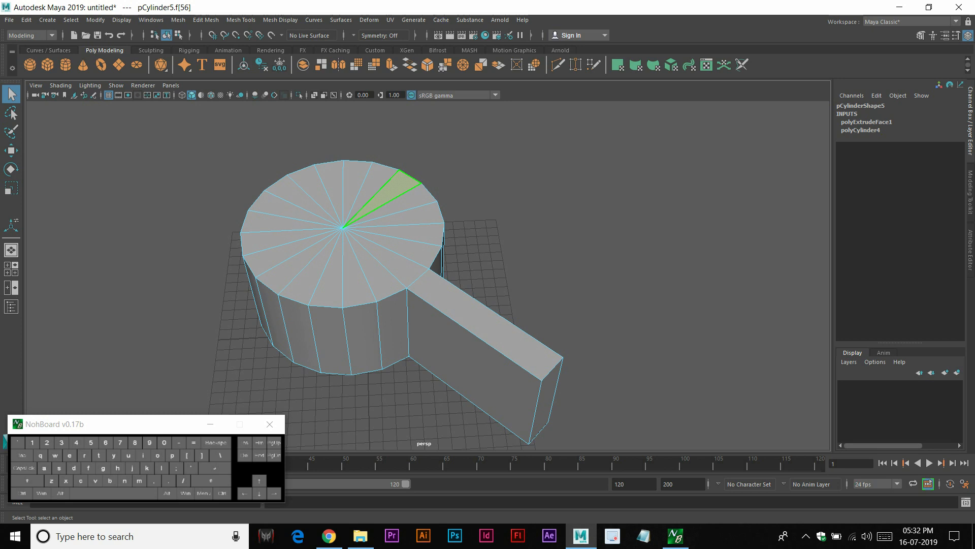
{"action": "key", "text": "shift"}
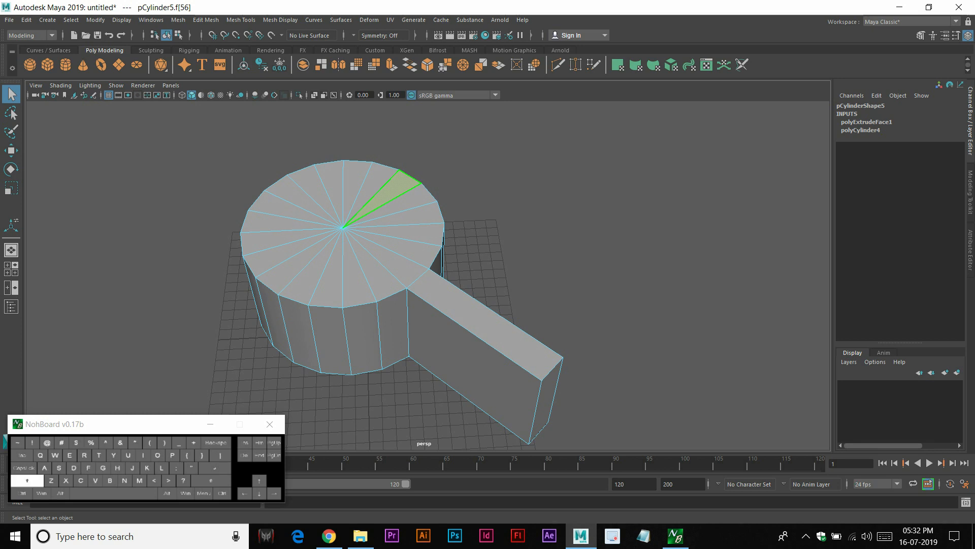
{"action": "mouse_move", "coordinate": [396, 188]}
{"action": "right_mouse_down", "text": "shift"}
{"action": "mouse_move", "coordinate": [355, 176]}
{"action": "mouse_move", "coordinate": [382, 238]}
{"action": "mouse_move", "coordinate": [387, 383]}
{"action": "mouse_move", "coordinate": [394, 209]}
{"action": "mouse_move", "coordinate": [377, 190]}
{"action": "mouse_move", "coordinate": [394, 209]}
{"action": "mouse_move", "coordinate": [394, 169]}
{"action": "mouse_move", "coordinate": [366, 186]}
{"action": "mouse_move", "coordinate": [396, 189]}
{"action": "right_mouse_up", "text": "shift"}
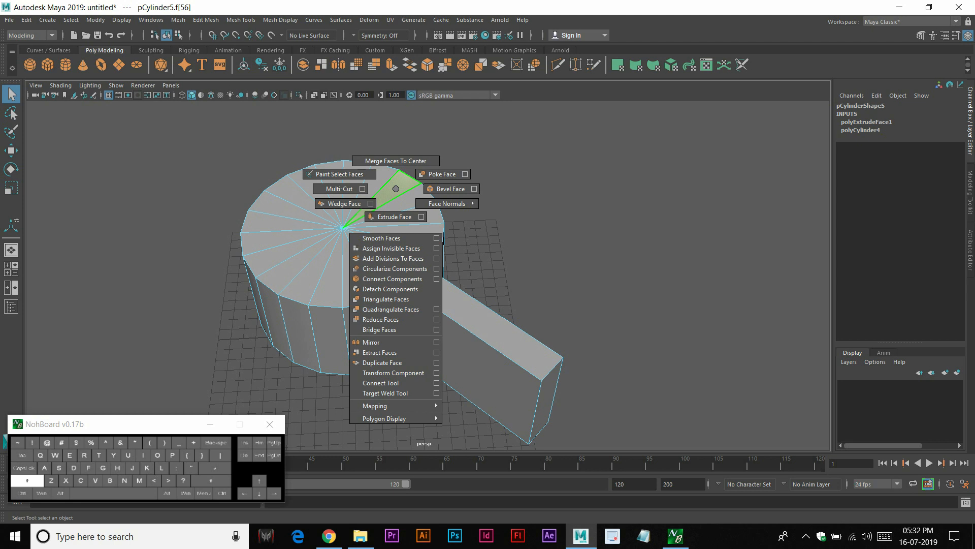
{"action": "right_click_drag", "start_coordinate": [396, 188], "coordinate": [395, 215], "text": "shift"}
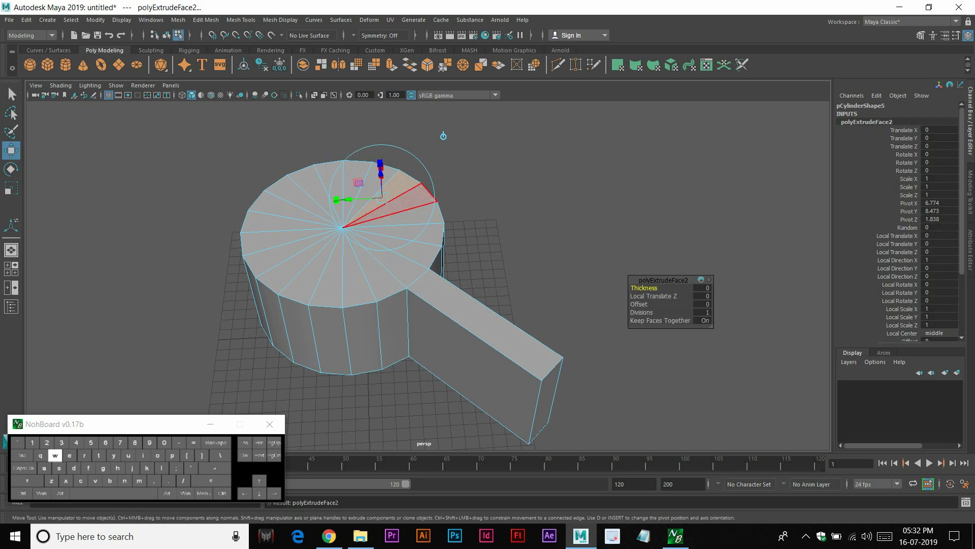
{"action": "left_click_drag", "start_coordinate": [381, 165], "coordinate": [380, 105]}
{"action": "left_click_drag", "start_coordinate": [380, 104], "coordinate": [290, 72], "text": "alt"}
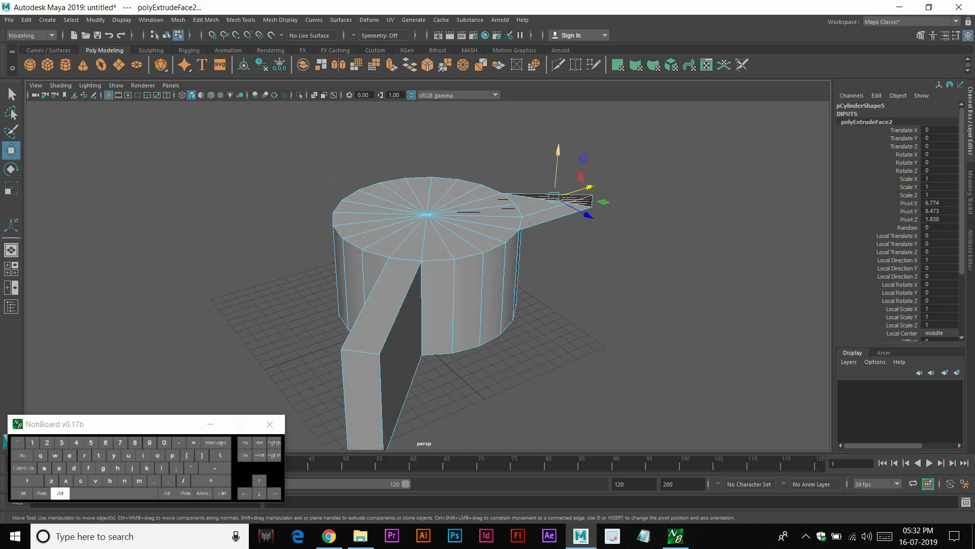
Undo the extrusion of the triangular face on the cylinder's top cap
{"action": "key", "text": "ctrl+z"}
{"action": "left_click_drag", "start_coordinate": [529, 218], "coordinate": [440, 247], "text": "alt"}
{"action": "key", "text": "ctrl+z"}
{"action": "key", "text": "ctrl+z"}
{"action": "key", "text": "ctrl+z"}
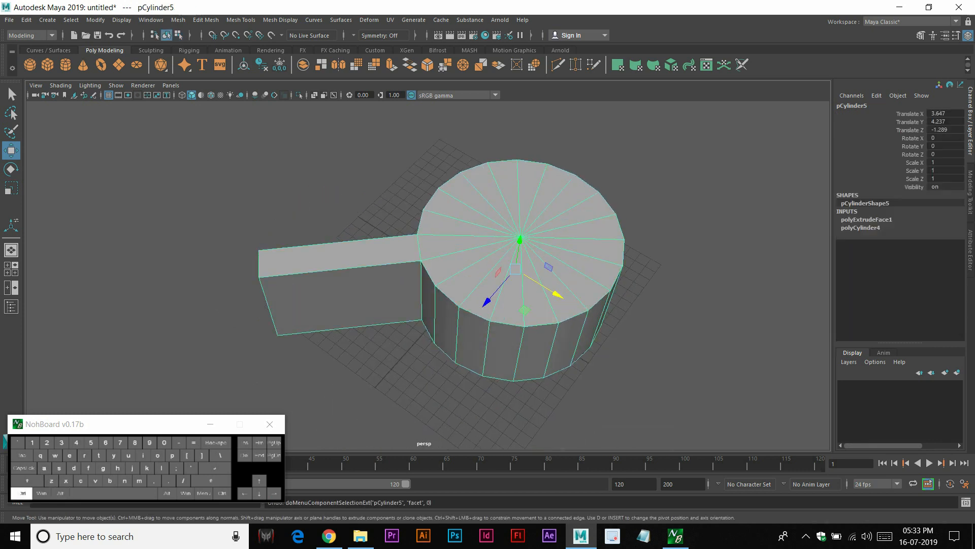
{"action": "right_click_drag", "start_coordinate": [534, 236], "coordinate": [487, 224]}
{"action": "left_click_drag", "start_coordinate": [487, 224], "coordinate": [515, 203], "text": "alt"}
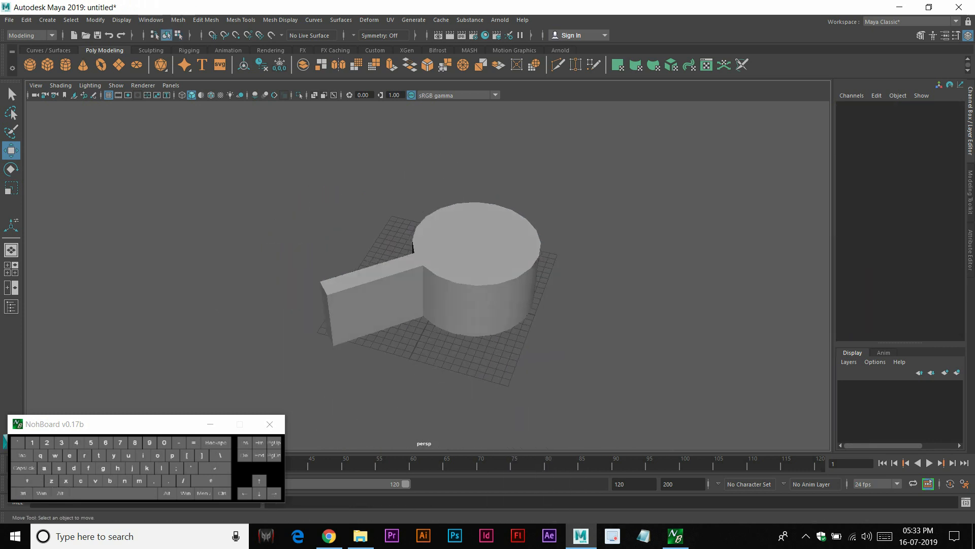
Extrude a triangular face of the cylinder's top cap upward into a tall wedge
{"action": "left_click", "coordinate": [500, 232]}
{"action": "right_click_drag", "start_coordinate": [477, 213], "coordinate": [477, 242]}
{"action": "right_click_drag", "start_coordinate": [407, 218], "coordinate": [449, 211], "text": "alt"}
{"action": "left_click", "coordinate": [488, 187]}
{"action": "middle_click_drag", "start_coordinate": [490, 188], "coordinate": [478, 273], "text": "alt"}
{"action": "right_click_drag", "start_coordinate": [480, 274], "coordinate": [480, 306], "text": "shift"}
{"action": "left_click_drag", "start_coordinate": [483, 242], "coordinate": [523, 130]}
Extrude the wedge's vertical edge at the cap centre with a local Z translation of about 11.272 and return to object mode
{"action": "right_click_drag", "start_coordinate": [463, 204], "coordinate": [464, 231]}
{"action": "left_click", "coordinate": [467, 225]}
{"action": "left_click_drag", "start_coordinate": [467, 225], "coordinate": [486, 244], "text": "alt"}
{"action": "right_click_drag", "start_coordinate": [479, 210], "coordinate": [479, 184]}
{"action": "left_click", "coordinate": [481, 221]}
{"action": "right_click_drag", "start_coordinate": [482, 218], "coordinate": [482, 250], "text": "shift"}
{"action": "left_click_drag", "start_coordinate": [505, 258], "coordinate": [483, 265]}
{"action": "right_click_drag", "start_coordinate": [483, 265], "coordinate": [516, 242]}
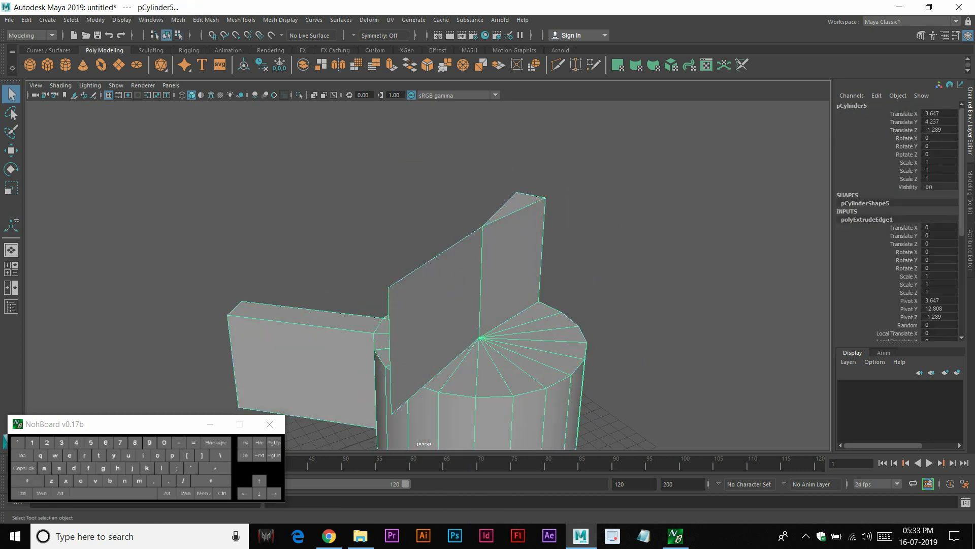
Try to extrude the upper outer corner vertex of the raised wedge
{"action": "scroll", "coordinate": [515, 241], "scroll_direction": "down", "scroll_amount": 2, "text": "alt"}
{"action": "left_click_drag", "start_coordinate": [516, 241], "coordinate": [371, 261], "text": "alt"}
{"action": "right_click_drag", "start_coordinate": [370, 262], "coordinate": [315, 253]}
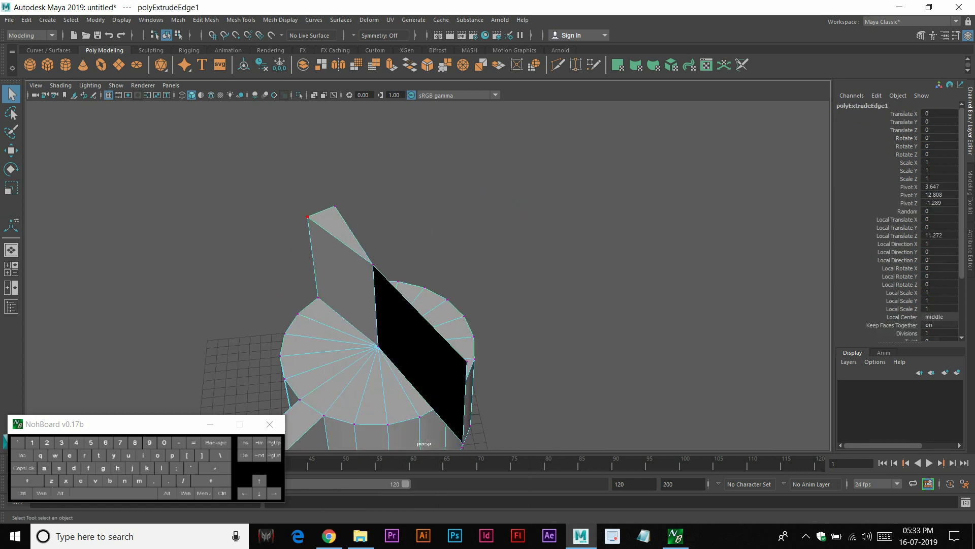
{"action": "left_click", "coordinate": [307, 217]}
{"action": "right_click_drag", "start_coordinate": [308, 217], "coordinate": [307, 245], "text": "shift"}
{"action": "key", "text": "w"}
{"action": "left_click_drag", "start_coordinate": [294, 173], "coordinate": [285, 122]}
{"action": "key", "text": "ctrl+z"}
{"action": "key", "text": "ctrl+z"}
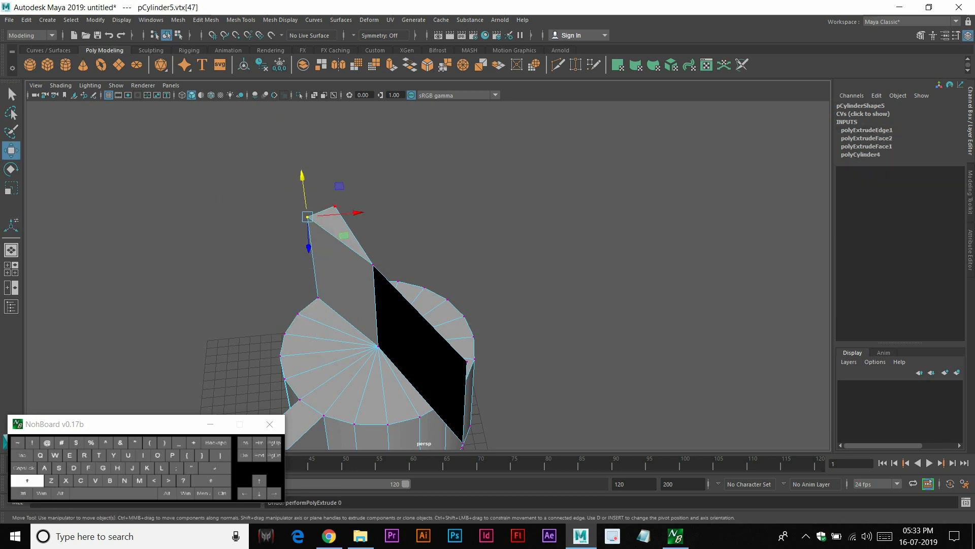
Extrude the wedge's upper corner vertex with width 0.5 and length 1, and move its tip outward from the wedge
{"action": "right_click_drag", "start_coordinate": [308, 217], "coordinate": [307, 244], "text": "shift"}
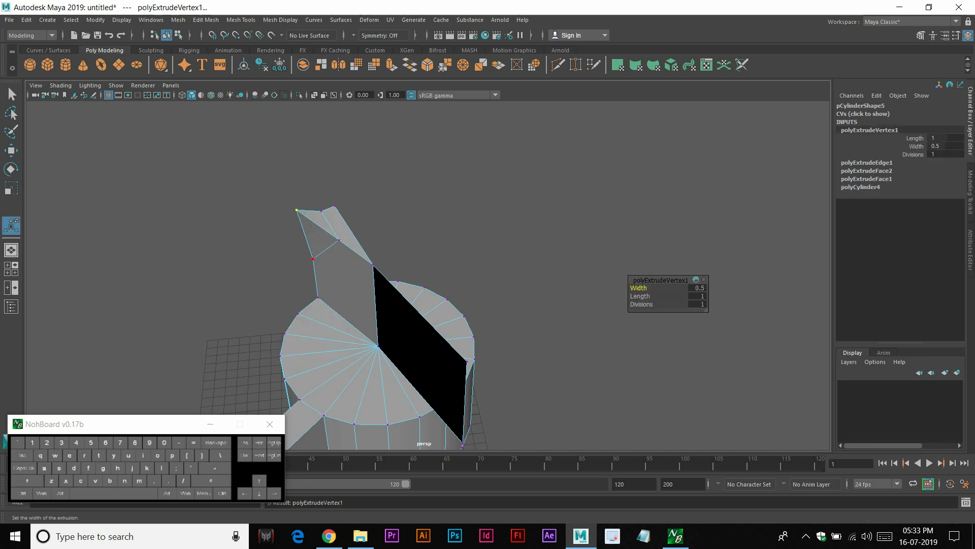
{"action": "key", "text": "w"}
{"action": "left_click_drag", "start_coordinate": [346, 206], "coordinate": [712, 162]}
{"action": "middle_click_drag", "start_coordinate": [685, 257], "coordinate": [636, 197], "text": "alt"}
{"action": "left_click_drag", "start_coordinate": [636, 203], "coordinate": [389, 216], "text": "alt"}
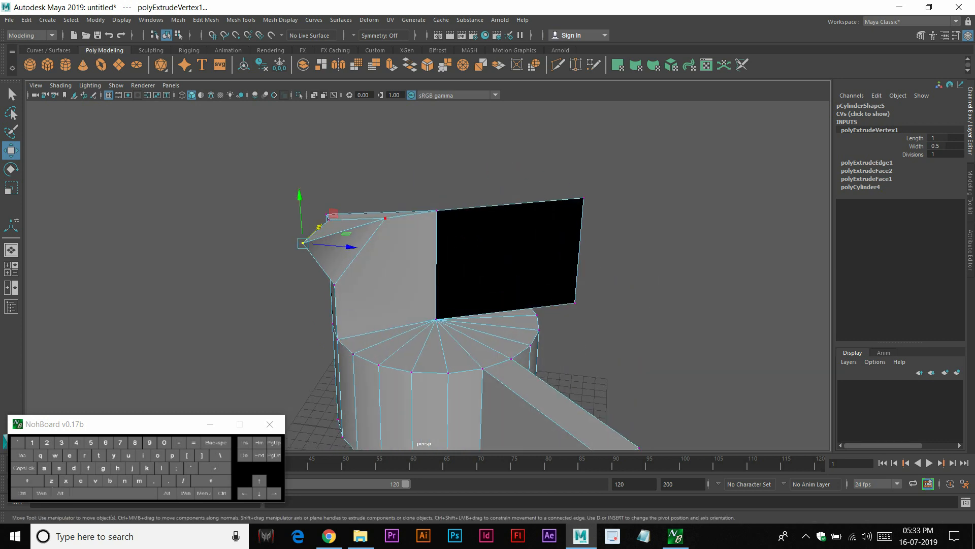
Return to object mode and delete the cylinder with all its extrusions
{"action": "right_click_drag", "start_coordinate": [405, 218], "coordinate": [433, 226]}
{"action": "left_click", "coordinate": [483, 162]}
{"action": "scroll", "coordinate": [483, 168], "scroll_direction": "down", "scroll_amount": 3, "text": "alt"}
{"action": "left_click_drag", "start_coordinate": [483, 168], "coordinate": [485, 284], "text": "alt"}
{"action": "left_click_drag", "start_coordinate": [436, 305], "coordinate": [428, 278], "text": "alt"}
{"action": "key", "text": "ctrl+z"}
{"action": "key", "text": "Delete"}
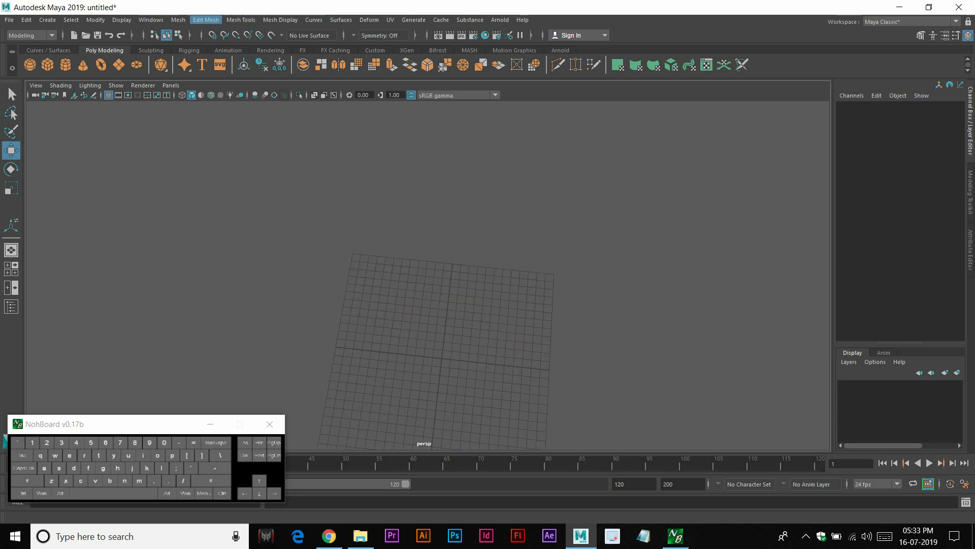
{"action": "left_click", "coordinate": [206, 20]}
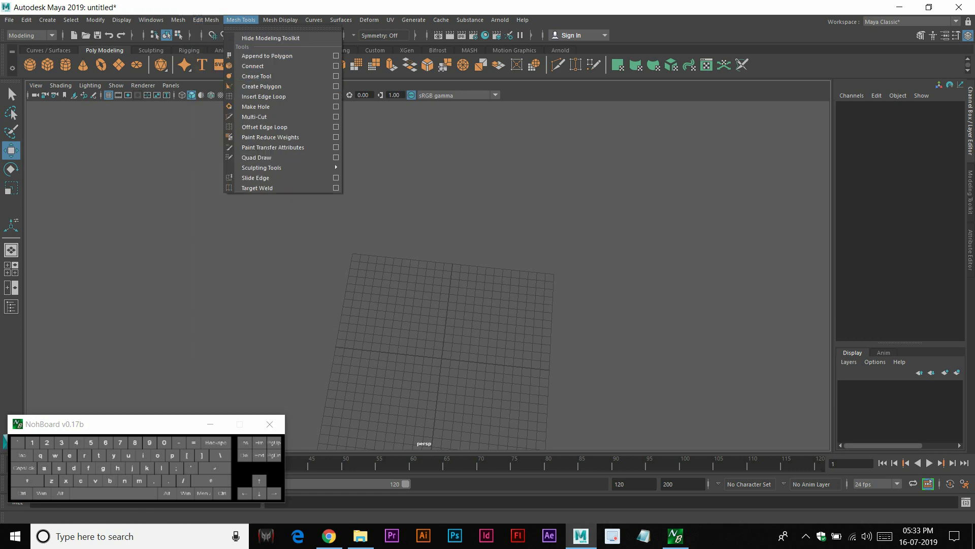
{"action": "mouse_move", "coordinate": [281, 20]}
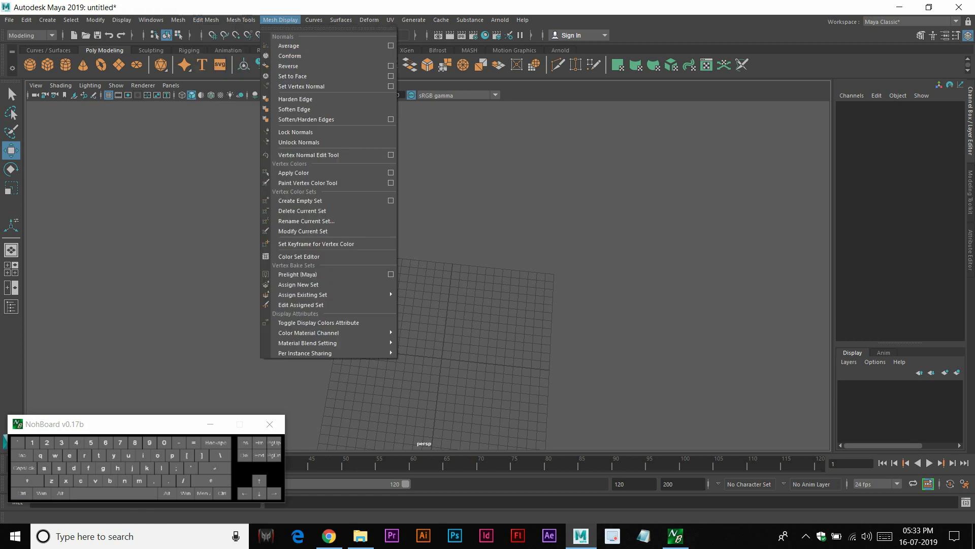
{"action": "mouse_move", "coordinate": [206, 20]}
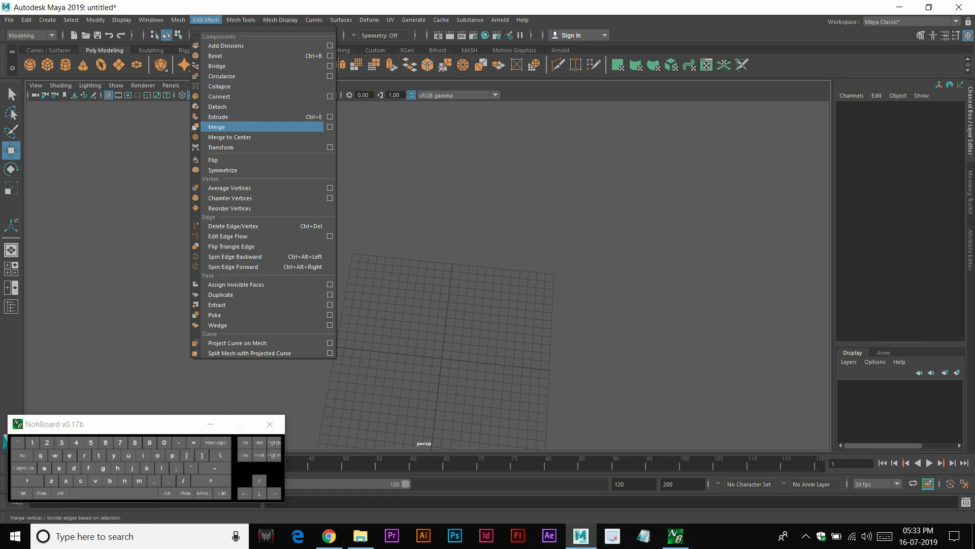
{"action": "left_click", "coordinate": [206, 19]}
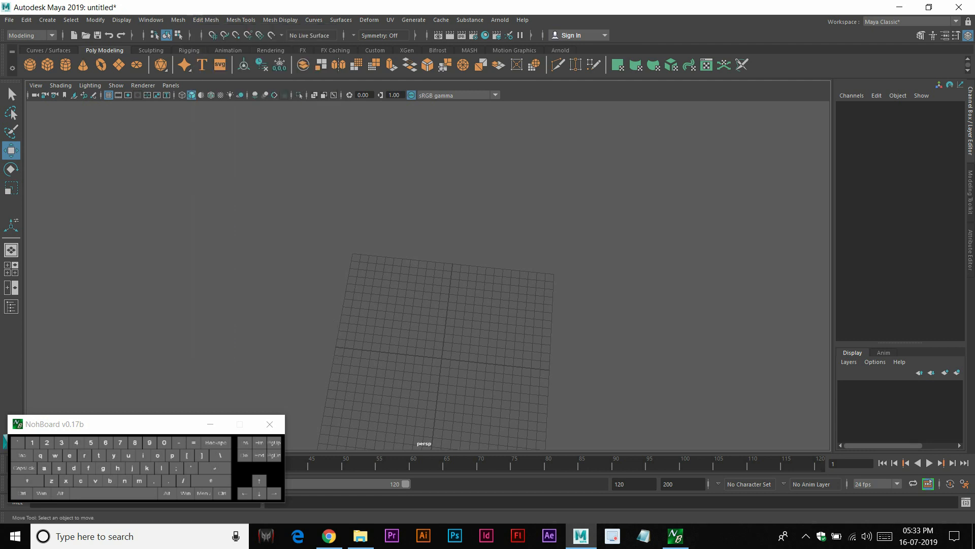
Draw a polygon cylinder on the grid with a radius of about 7.08 and a height of about 15.611
{"action": "left_click_drag", "start_coordinate": [437, 264], "coordinate": [391, 257], "text": "alt"}
{"action": "right_click_drag", "start_coordinate": [494, 296], "coordinate": [441, 297], "text": "shift"}
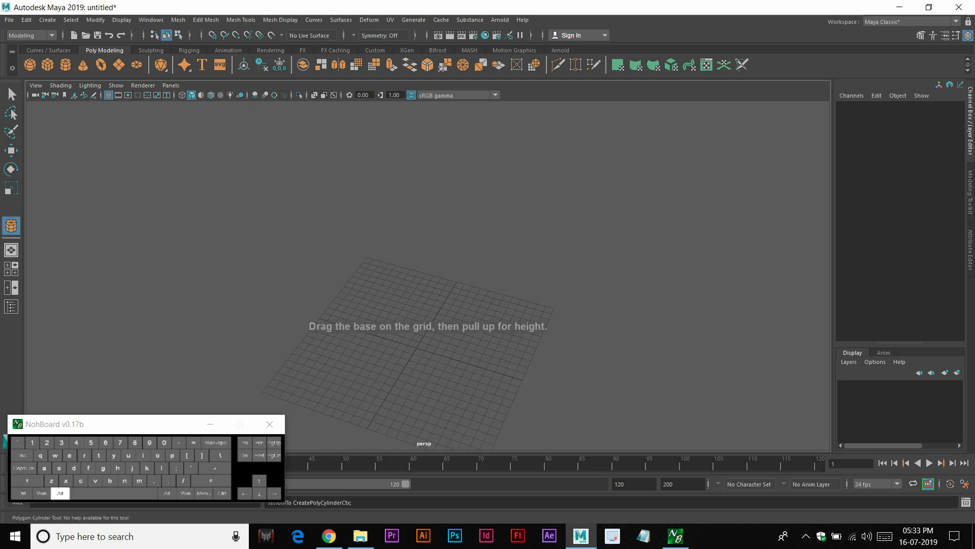
{"action": "left_click_drag", "start_coordinate": [410, 363], "coordinate": [473, 267]}
{"action": "scroll", "coordinate": [473, 267], "scroll_direction": "down", "scroll_amount": 3, "text": "alt"}
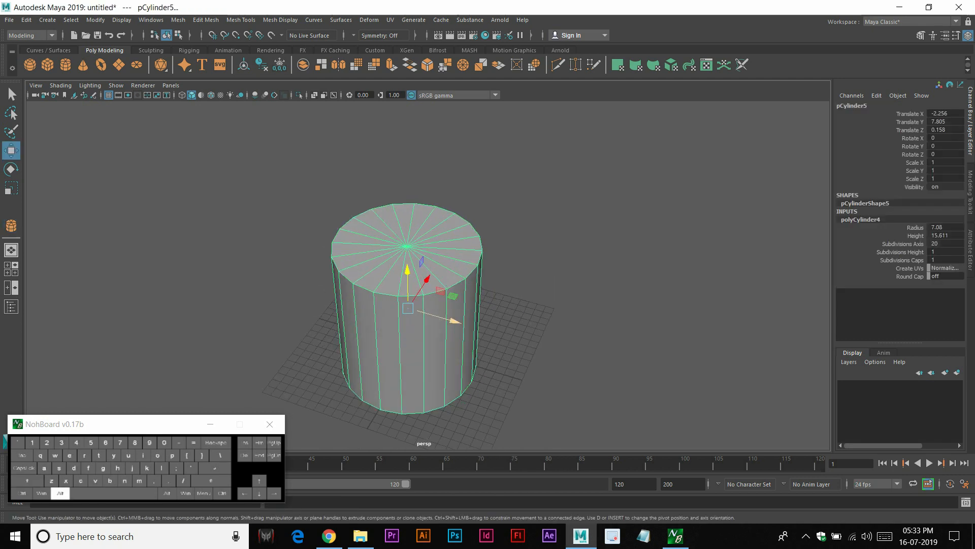
Merge two adjacent vertices on the front of the cylinder's top rim to their center
{"action": "scroll", "coordinate": [473, 267], "scroll_direction": "up", "scroll_amount": 3, "text": "alt"}
{"action": "middle_click_drag", "start_coordinate": [473, 267], "coordinate": [472, 244], "text": "alt"}
{"action": "left_click_drag", "start_coordinate": [473, 243], "coordinate": [517, 227], "text": "alt"}
{"action": "scroll", "coordinate": [413, 226], "scroll_direction": "up", "scroll_amount": 1}
{"action": "right_click_drag", "start_coordinate": [414, 226], "coordinate": [371, 228]}
{"action": "scroll", "coordinate": [370, 227], "scroll_direction": "up", "scroll_amount": 3}
{"action": "left_click", "coordinate": [373, 239], "text": "shift"}
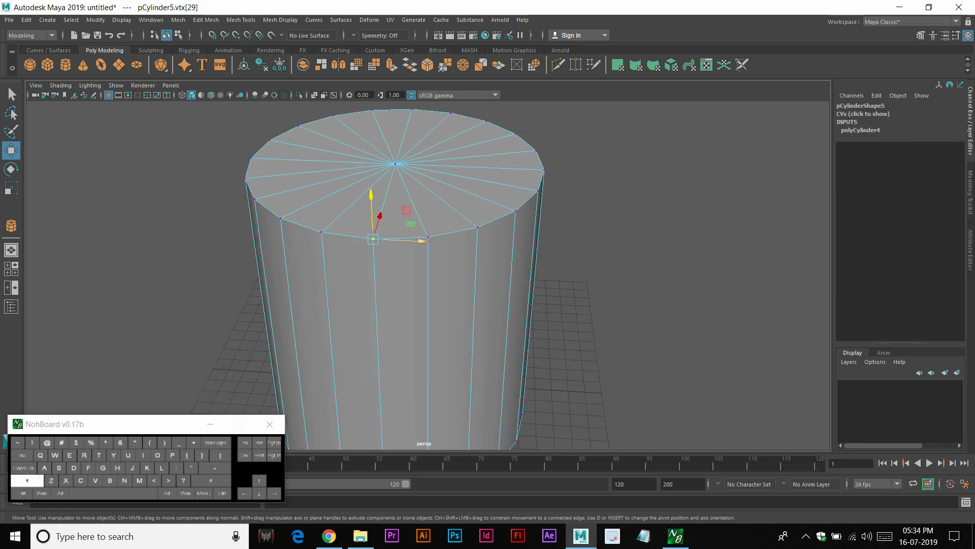
{"action": "left_click", "coordinate": [428, 237], "text": "shift"}
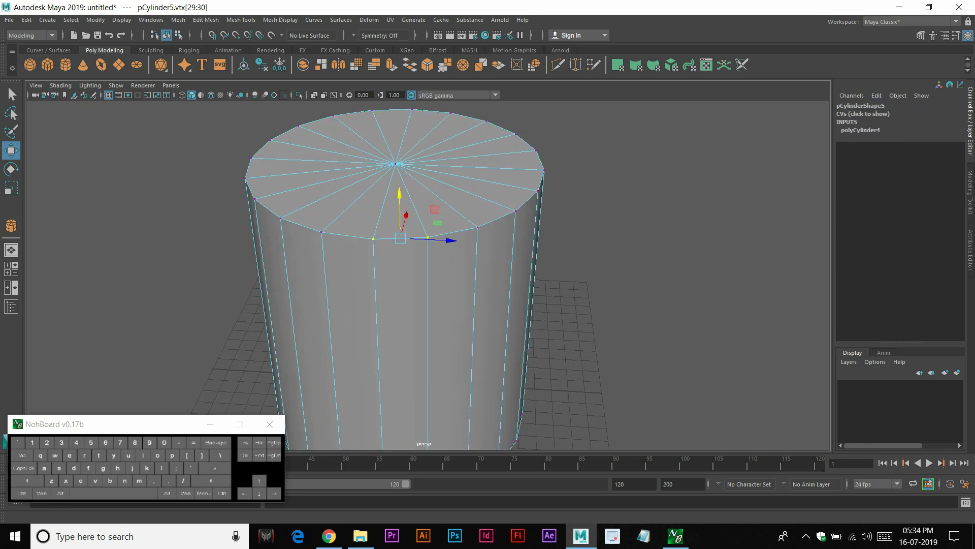
{"action": "left_click", "coordinate": [206, 20]}
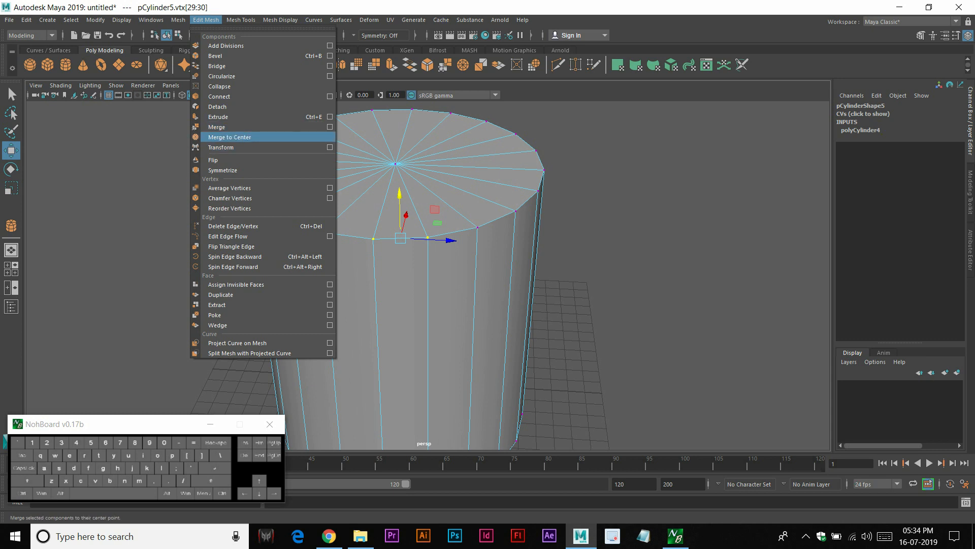
{"action": "left_click", "coordinate": [229, 137]}
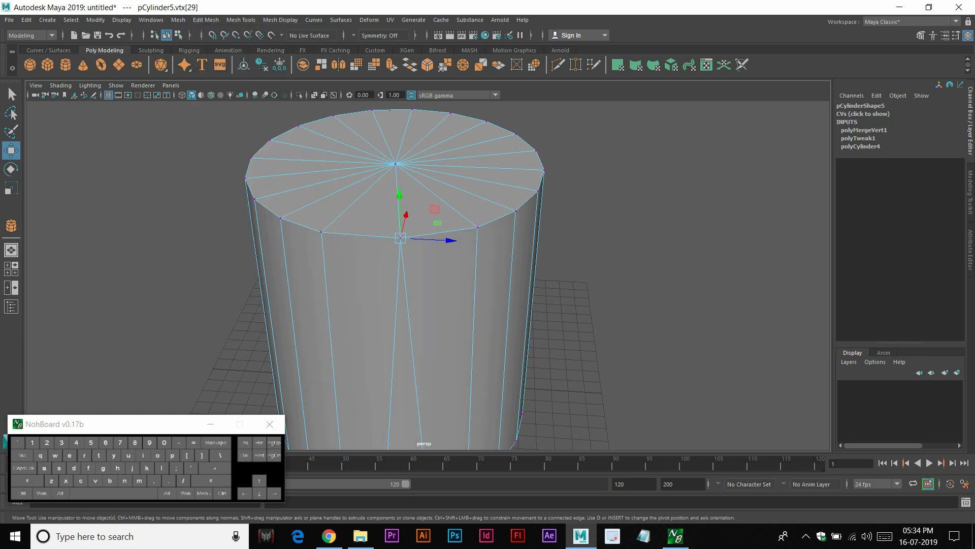
Try to move the merged rim vertex along the cylinder's edge
{"action": "right_click", "coordinate": [412, 203]}
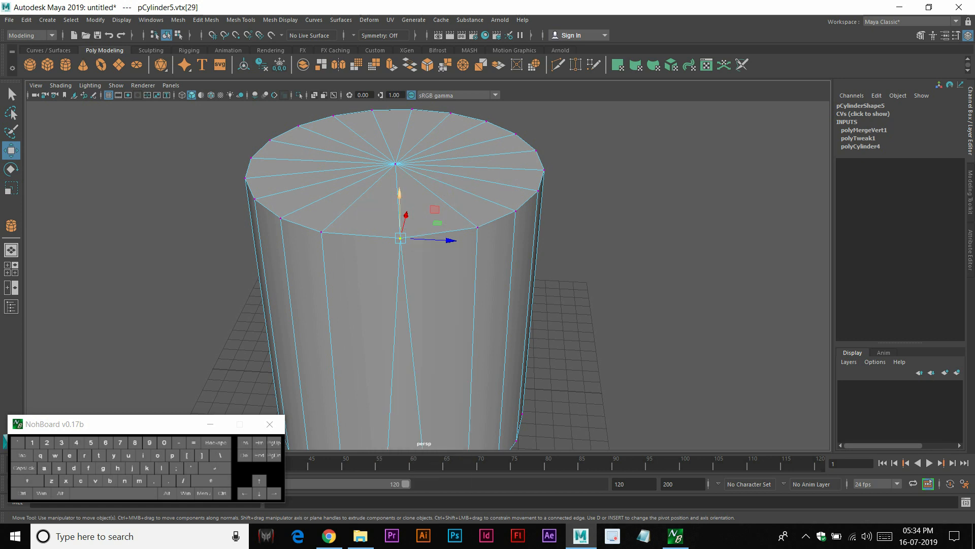
{"action": "left_click_drag", "start_coordinate": [450, 240], "coordinate": [517, 305]}
{"action": "key", "text": "ctrl+z"}
Examine the side edges between the merged rim vertex and the cylinder's base, and return to object mode
{"action": "left_click_drag", "start_coordinate": [453, 323], "coordinate": [486, 214], "text": "alt"}
{"action": "scroll", "coordinate": [473, 152], "scroll_direction": "down", "scroll_amount": 3}
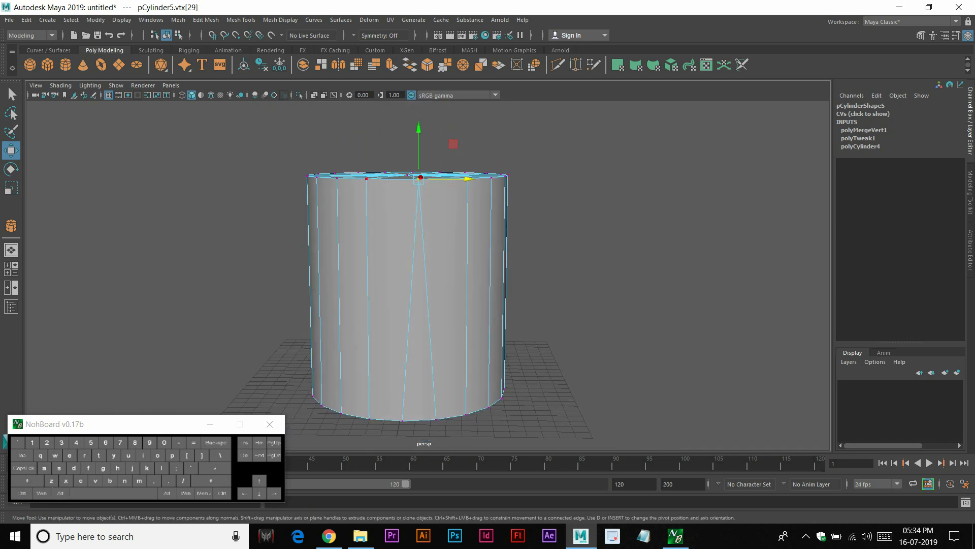
{"action": "scroll", "coordinate": [486, 214], "scroll_direction": "up", "scroll_amount": 3, "text": "alt"}
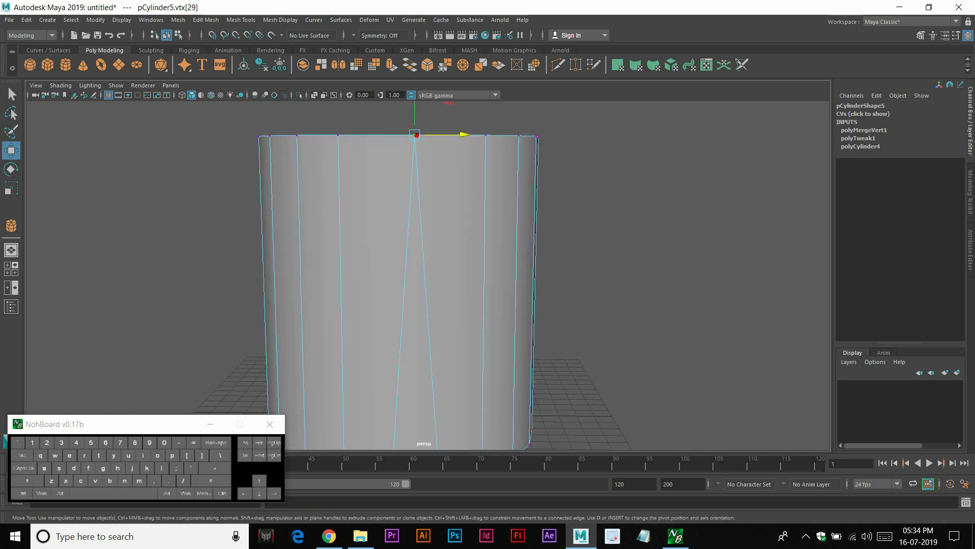
{"action": "middle_click_drag", "start_coordinate": [486, 214], "coordinate": [486, 157], "text": "alt"}
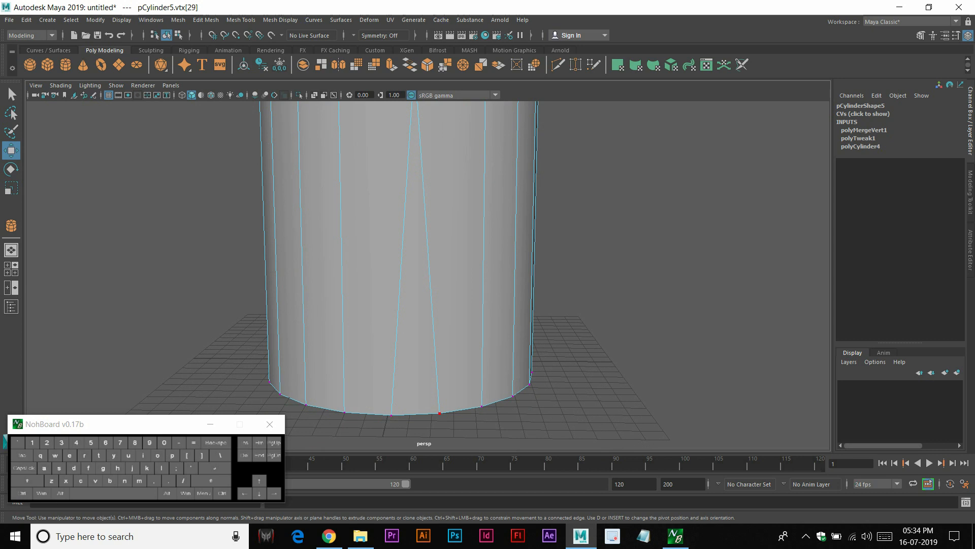
{"action": "right_click_drag", "start_coordinate": [395, 205], "coordinate": [442, 185]}
{"action": "left_click", "coordinate": [599, 203]}
{"action": "left_click", "coordinate": [488, 213]}
{"action": "right_click_drag", "start_coordinate": [488, 213], "coordinate": [432, 213], "text": "alt"}
{"action": "left_click_drag", "start_coordinate": [431, 213], "coordinate": [455, 305], "text": "alt"}
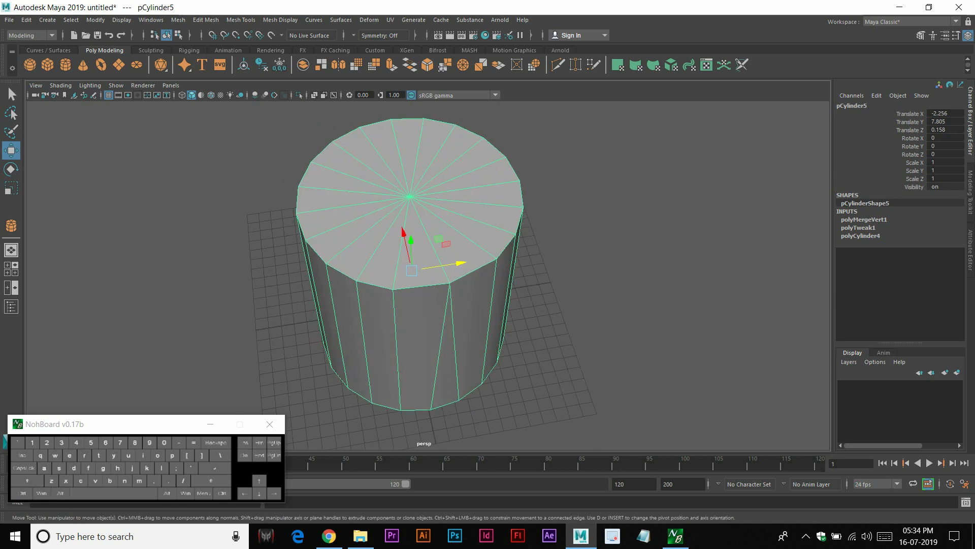
Undo the merge to center of the two top rim vertices
{"action": "key", "text": "ctrl+z"}
{"action": "key", "text": "ctrl+z"}
{"action": "key", "text": "ctrl+z"}
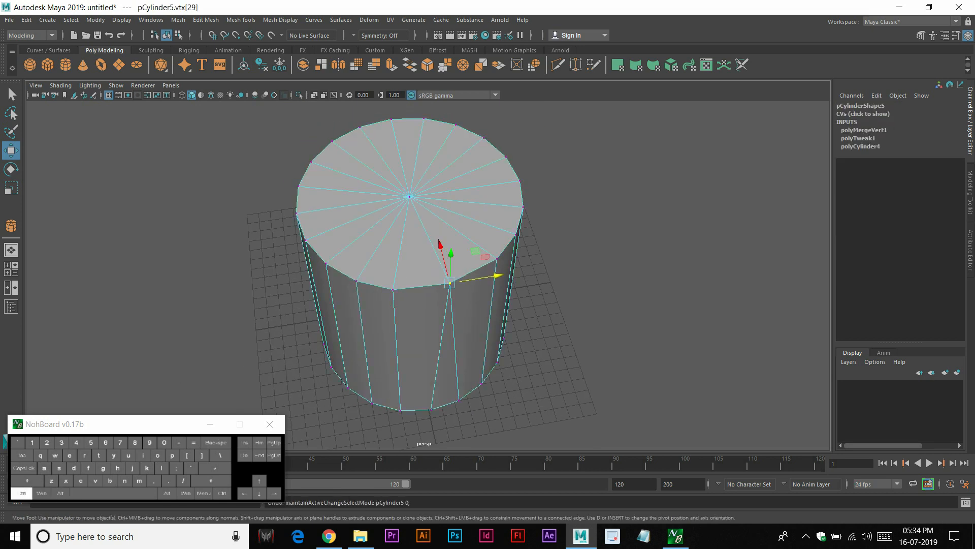
{"action": "key", "text": "ctrl+z"}
Scale the two selected top rim vertices toward each other so they sit close together
{"action": "right_click_drag", "start_coordinate": [455, 305], "coordinate": [500, 305], "text": "alt"}
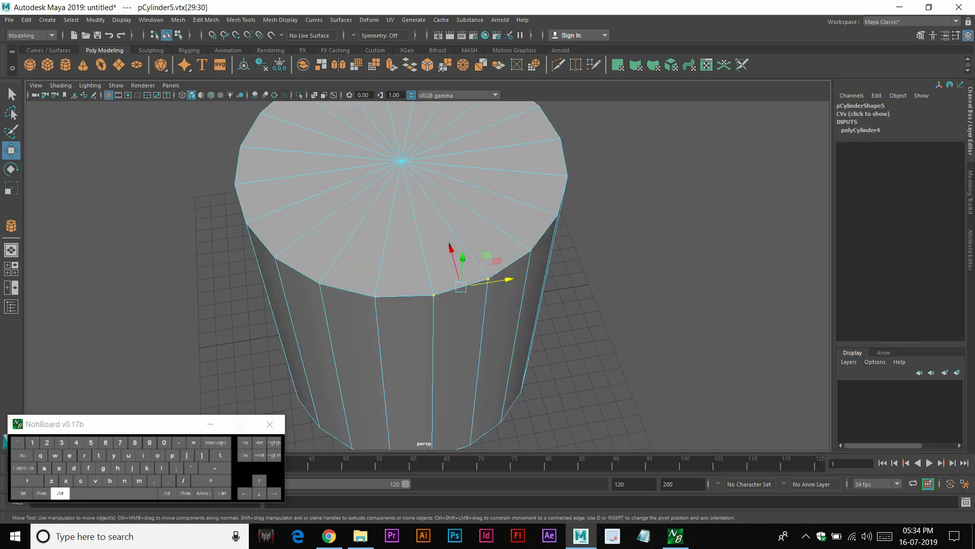
{"action": "key", "text": "r"}
{"action": "left_click_drag", "start_coordinate": [506, 279], "coordinate": [466, 284]}
{"action": "right_click_drag", "start_coordinate": [464, 284], "coordinate": [508, 285], "text": "alt"}
{"action": "middle_click_drag", "start_coordinate": [508, 284], "coordinate": [447, 244], "text": "alt"}
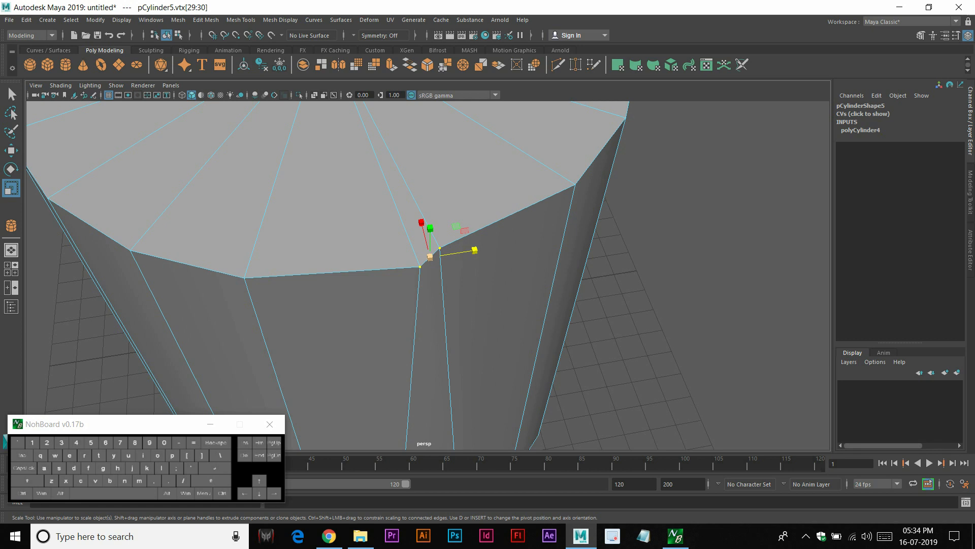
Try to combine the two close rim vertices using Merge Vertices with a distance threshold of 0.01
{"action": "right_click", "coordinate": [428, 248], "text": "shift"}
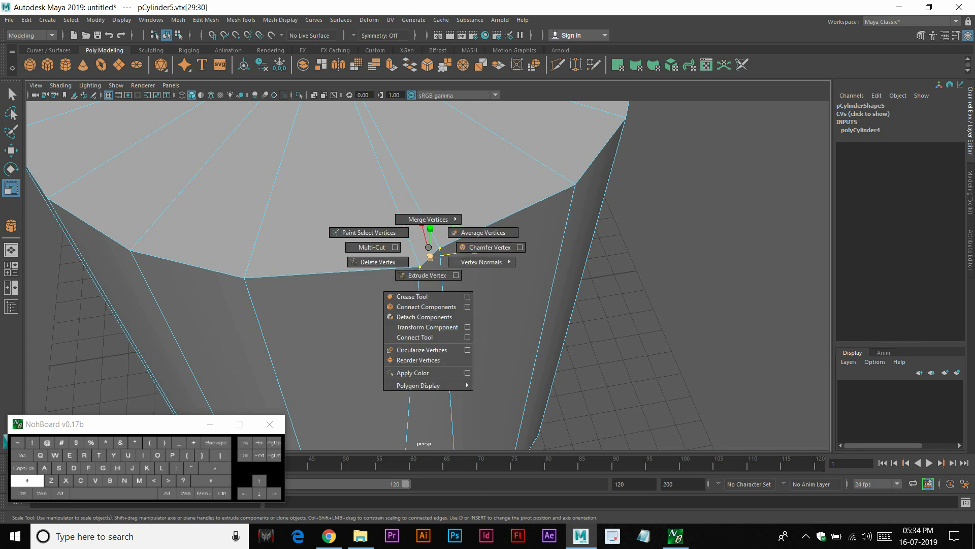
{"action": "right_click_drag", "start_coordinate": [428, 248], "coordinate": [475, 186], "text": "shift"}
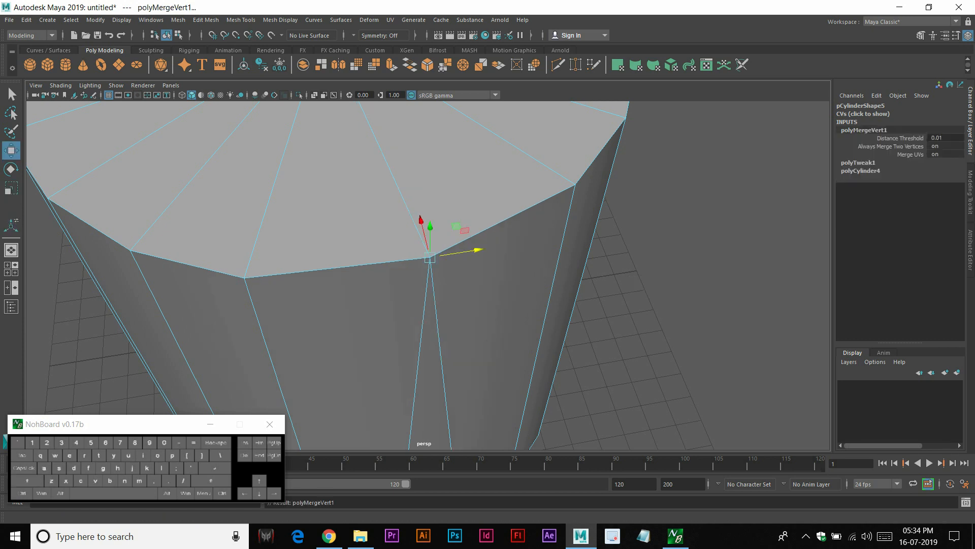
{"action": "left_click", "coordinate": [205, 20]}
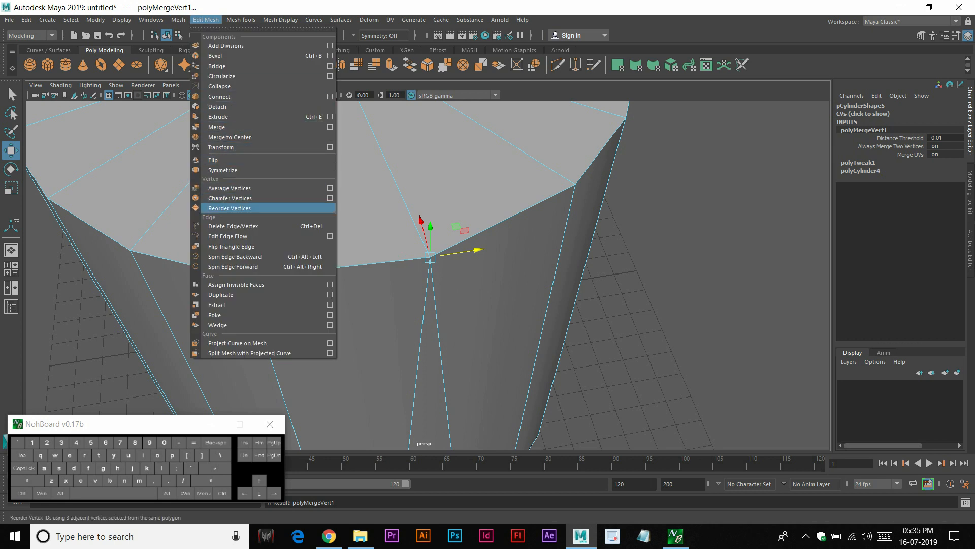
{"action": "left_click", "coordinate": [361, 236]}
{"action": "right_click_drag", "start_coordinate": [483, 205], "coordinate": [523, 180]}
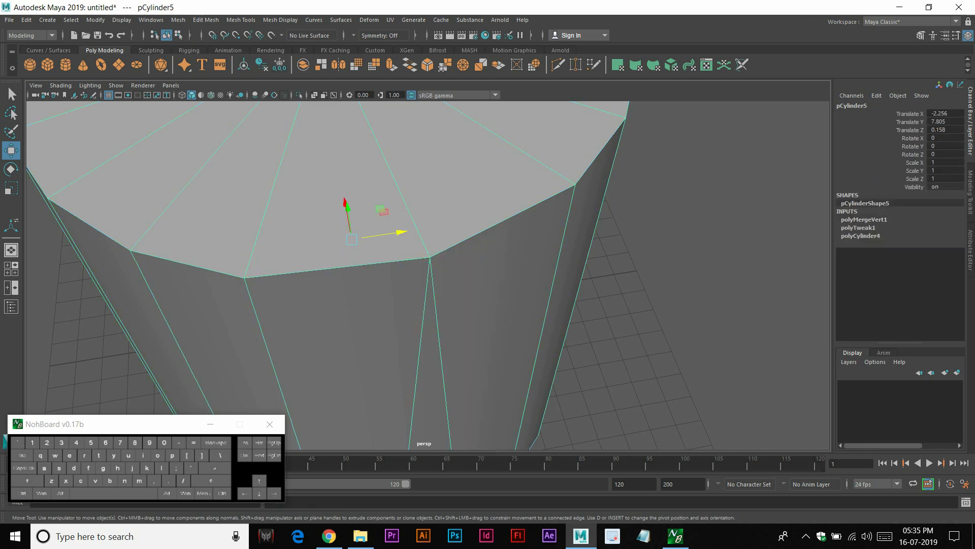
{"action": "key", "text": "ctrl+z"}
{"action": "key", "text": "ctrl+z"}
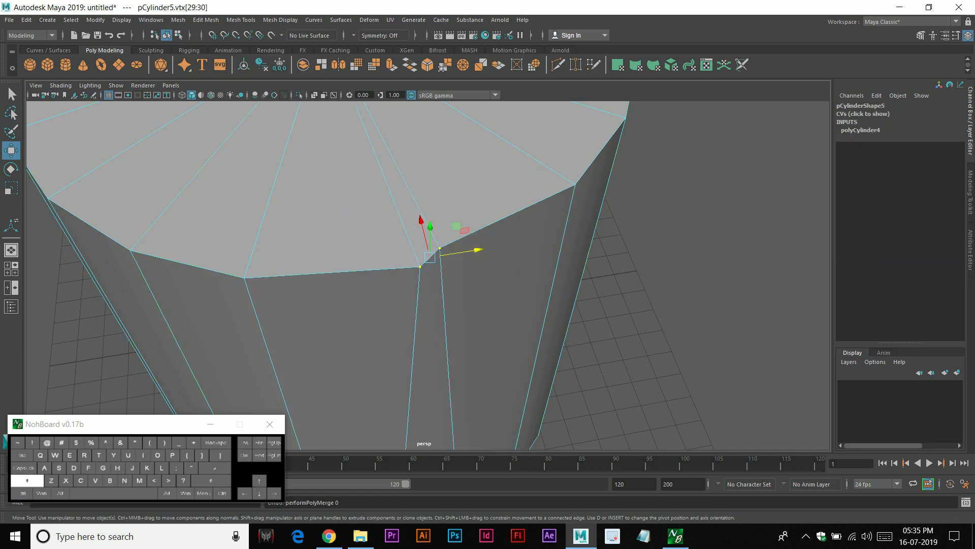
Weld one of the two close rim vertices onto the other with the Target Weld Tool
{"action": "left_click", "coordinate": [484, 204]}
{"action": "right_click", "coordinate": [436, 199]}
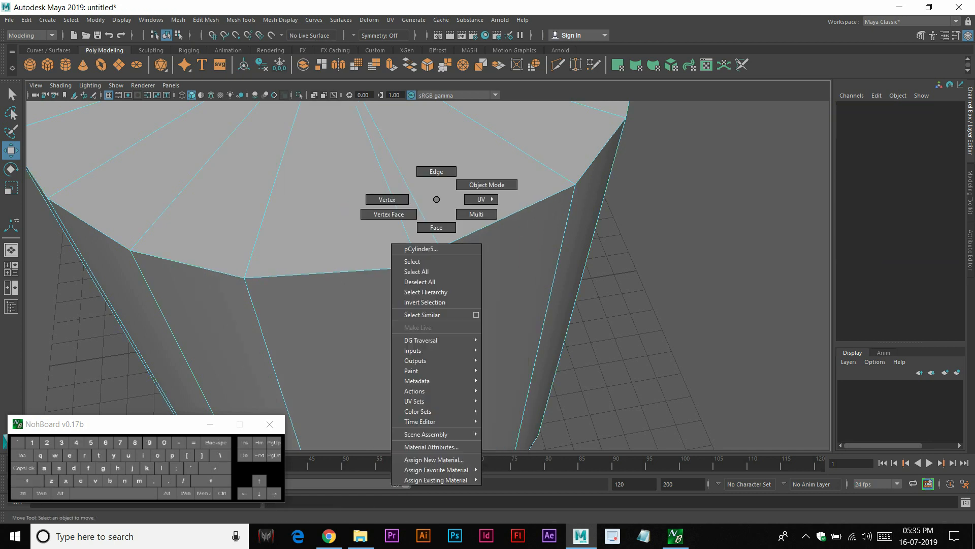
{"action": "left_click", "coordinate": [387, 199]}
{"action": "left_click", "coordinate": [440, 247]}
{"action": "right_click_drag", "start_coordinate": [438, 248], "coordinate": [417, 204], "text": "shift"}
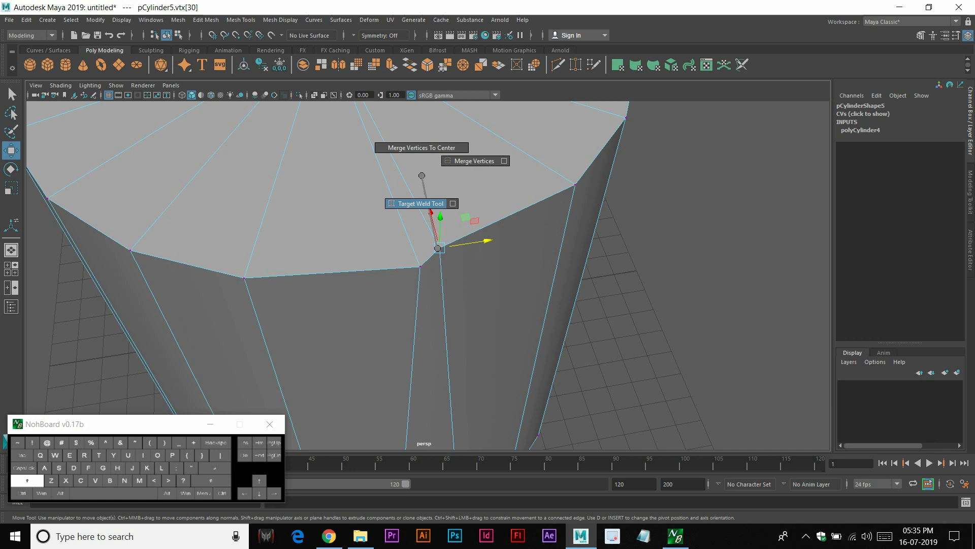
{"action": "right_click_drag", "start_coordinate": [424, 202], "coordinate": [425, 202], "text": "shift"}
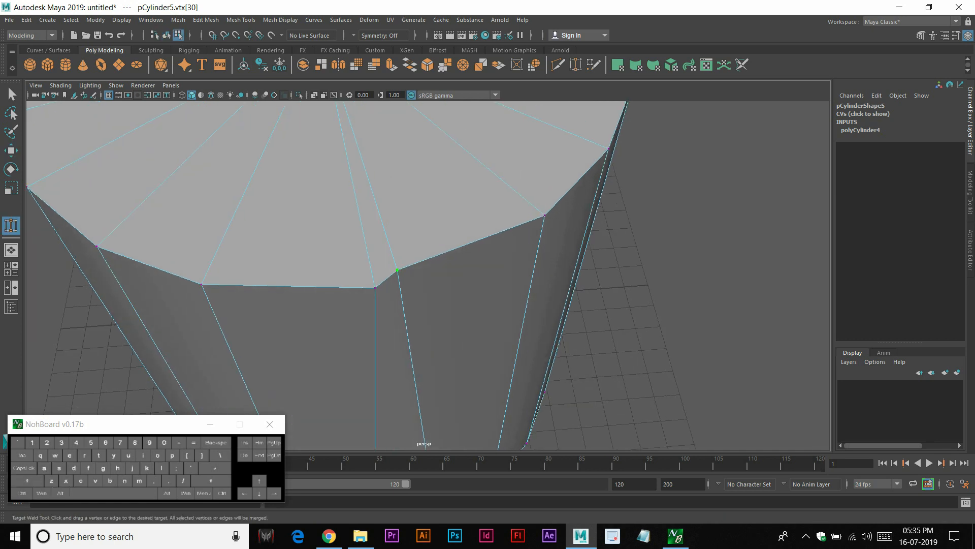
{"action": "left_click_drag", "start_coordinate": [397, 270], "coordinate": [375, 287]}
Target weld the combined vertex and the next rim vertex beside it onto the rim vertex on the opposite side
{"action": "left_click_drag", "start_coordinate": [375, 288], "coordinate": [544, 215]}
{"action": "left_click_drag", "start_coordinate": [201, 284], "coordinate": [564, 208]}
{"action": "scroll", "coordinate": [528, 224], "scroll_direction": "down", "scroll_amount": 5, "text": "alt"}
{"action": "middle_click_drag", "start_coordinate": [534, 203], "coordinate": [484, 311], "text": "alt"}
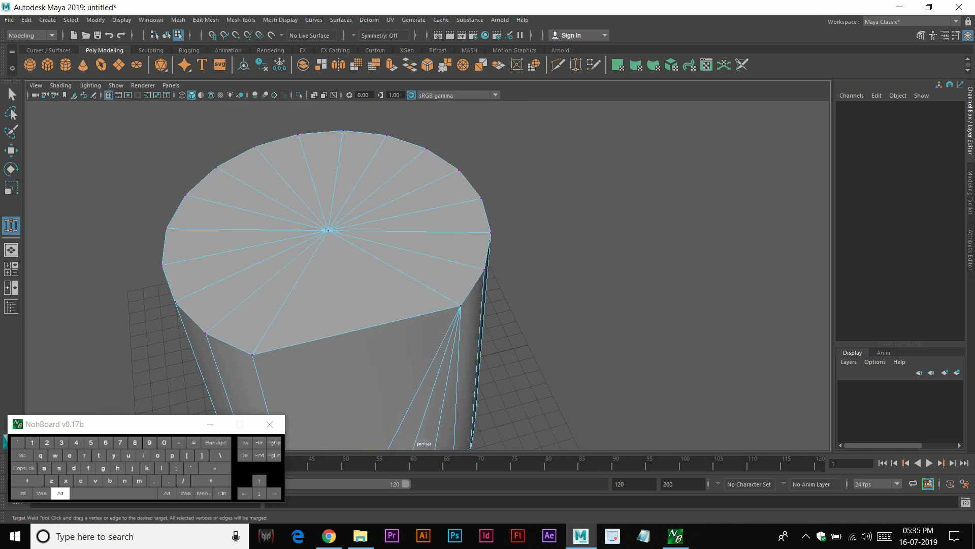
Leave vertex editing on the welded cylinder and delete the whole cylinder
{"action": "left_click_drag", "start_coordinate": [484, 310], "coordinate": [349, 240], "text": "alt"}
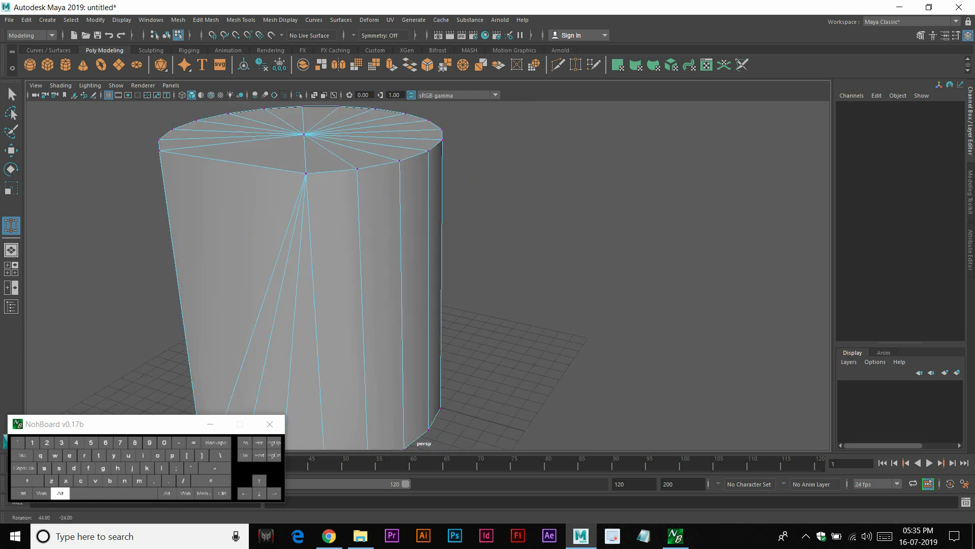
{"action": "key", "text": "w"}
{"action": "right_click_drag", "start_coordinate": [357, 168], "coordinate": [414, 152]}
{"action": "key", "text": "Delete"}
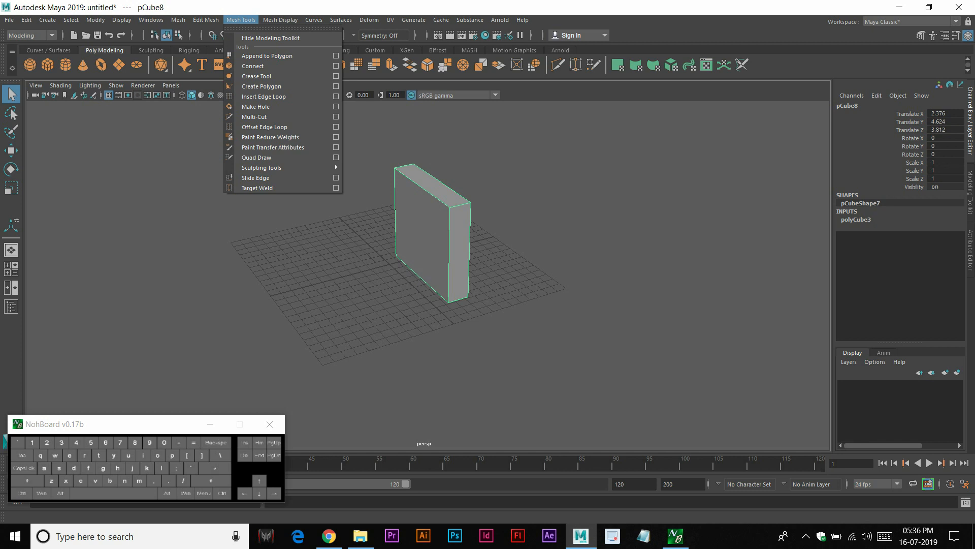
Move the two top vertices on one narrow side of the block inward along Z so that side slopes
{"action": "left_click_drag", "start_coordinate": [386, 244], "coordinate": [457, 244], "text": "alt"}
{"action": "right_click_drag", "start_coordinate": [458, 244], "coordinate": [498, 244], "text": "alt"}
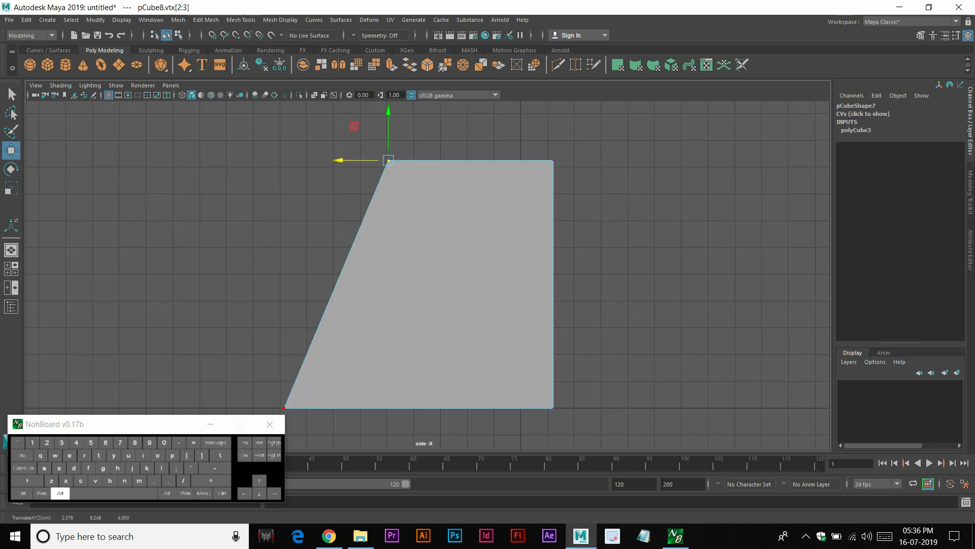
{"action": "key", "text": "space"}
{"action": "key", "text": "space"}
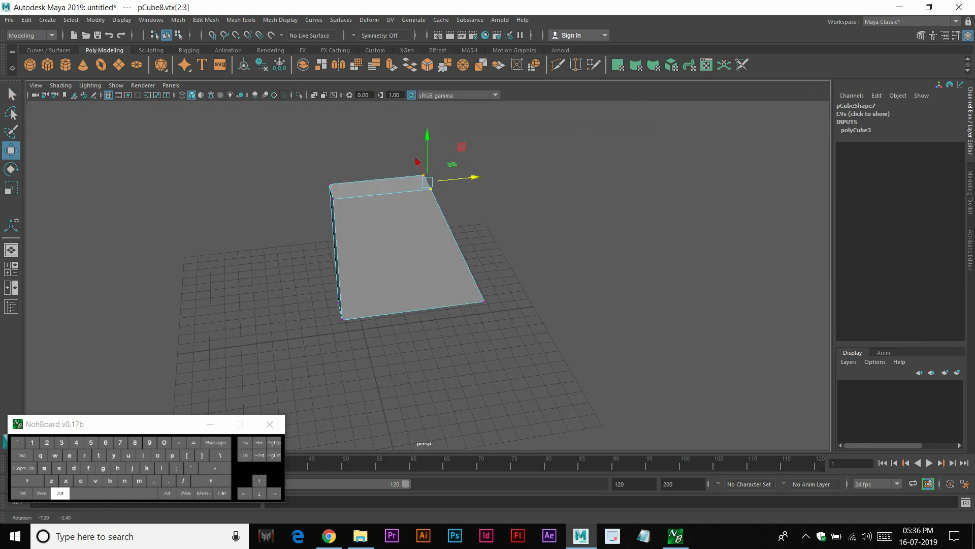
Delete the sloped side face of the block
{"action": "right_click_drag", "start_coordinate": [453, 221], "coordinate": [496, 230]}
{"action": "left_click", "coordinate": [479, 254]}
{"action": "key", "text": "Delete"}
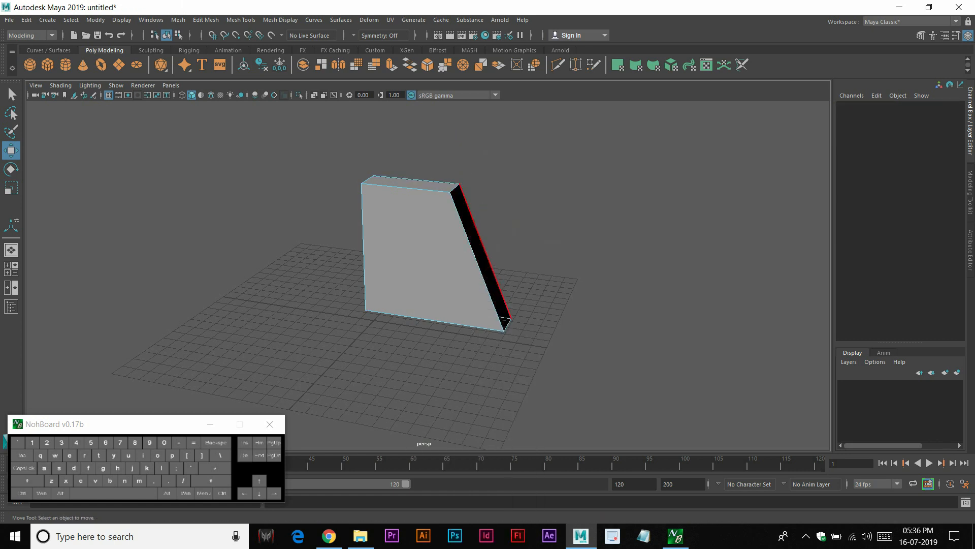
Move the bottom edge of the open side inward along Z in the side view
{"action": "left_click", "coordinate": [507, 326]}
{"action": "key", "text": "space"}
{"action": "key", "text": "space"}
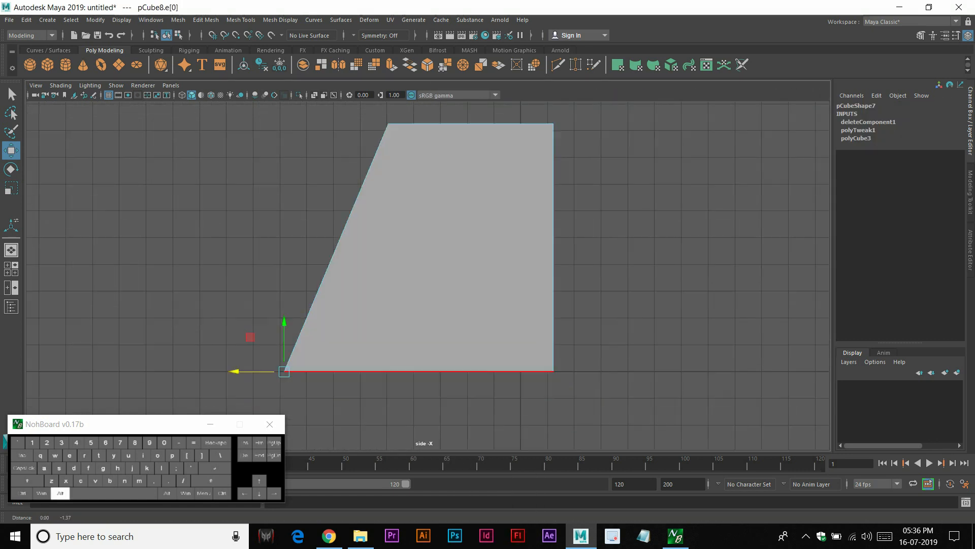
{"action": "left_click_drag", "start_coordinate": [248, 309], "coordinate": [351, 309]}
{"action": "middle_click_drag", "start_coordinate": [351, 307], "coordinate": [373, 403], "text": "alt"}
Move the two top vertices of the open side outward along Z so they overhang the bottom edge
{"action": "double_click", "coordinate": [473, 157]}
{"action": "right_click_drag", "start_coordinate": [440, 166], "coordinate": [390, 165]}
{"action": "left_click_drag", "start_coordinate": [370, 118], "coordinate": [437, 184]}
{"action": "left_click_drag", "start_coordinate": [375, 158], "coordinate": [267, 157]}
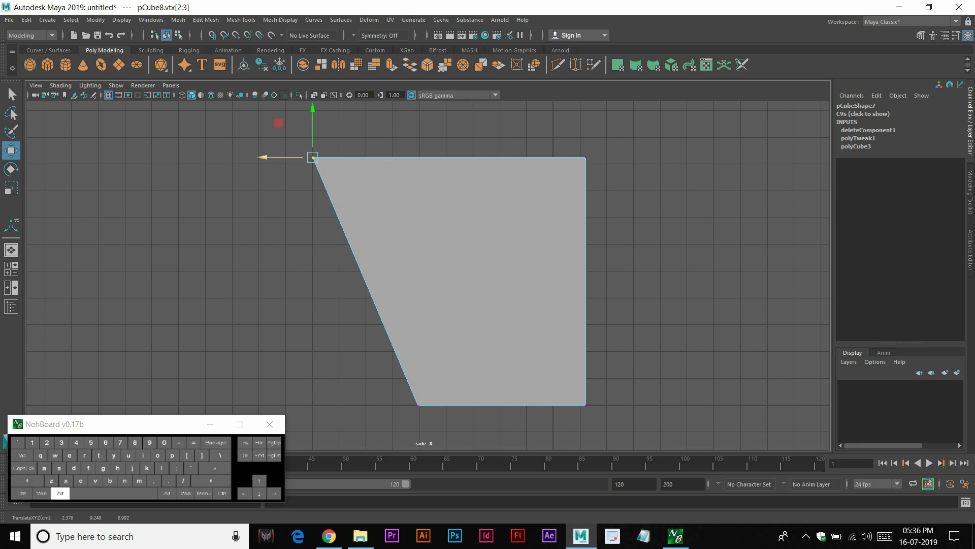
Split the block with a horizontal edge loop halfway up its height
{"action": "middle_click_drag", "start_coordinate": [267, 158], "coordinate": [282, 120], "text": "alt"}
{"action": "right_click_drag", "start_coordinate": [390, 194], "coordinate": [391, 140]}
{"action": "left_click", "coordinate": [371, 218]}
{"action": "right_click_drag", "start_coordinate": [373, 218], "coordinate": [325, 251], "text": "ctrl"}
Move the middle vertices of the open side inward until they line up vertically with the bottom ones, and return to object mode
{"action": "right_click_drag", "start_coordinate": [392, 222], "coordinate": [346, 222]}
{"action": "left_click", "coordinate": [380, 243]}
{"action": "left_click_drag", "start_coordinate": [331, 243], "coordinate": [385, 243]}
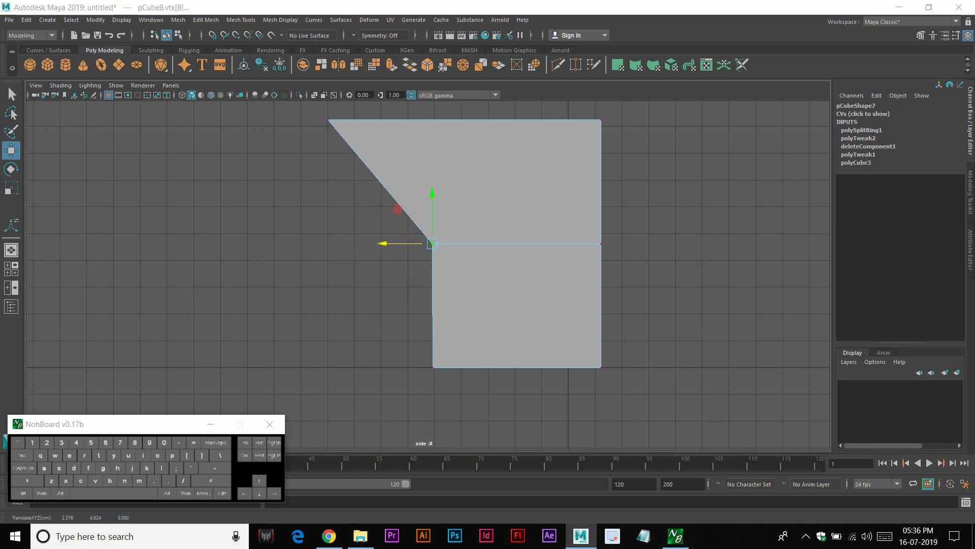
{"action": "key", "text": "space"}
{"action": "key", "text": "space"}
{"action": "left_click_drag", "start_coordinate": [437, 216], "coordinate": [465, 181], "text": "alt"}
{"action": "right_click_drag", "start_coordinate": [465, 181], "coordinate": [501, 166]}
{"action": "left_click", "coordinate": [574, 203]}
{"action": "left_click_drag", "start_coordinate": [574, 203], "coordinate": [533, 216], "text": "alt"}
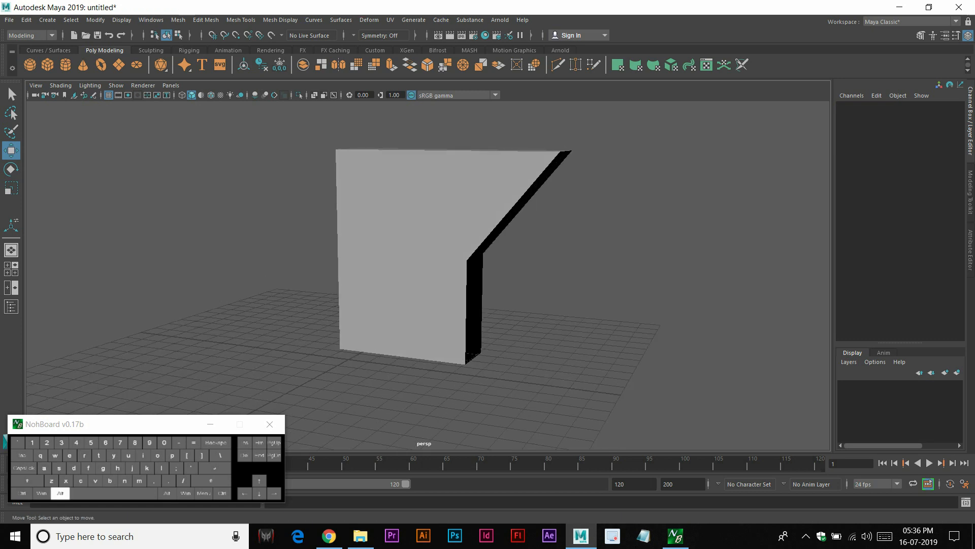
Duplicate the block and move the copy along Z to about 10.65, beside the original
{"action": "right_click_drag", "start_coordinate": [508, 223], "coordinate": [457, 224], "text": "alt"}
{"action": "left_click_drag", "start_coordinate": [457, 224], "coordinate": [482, 231], "text": "alt"}
{"action": "left_click", "coordinate": [426, 239]}
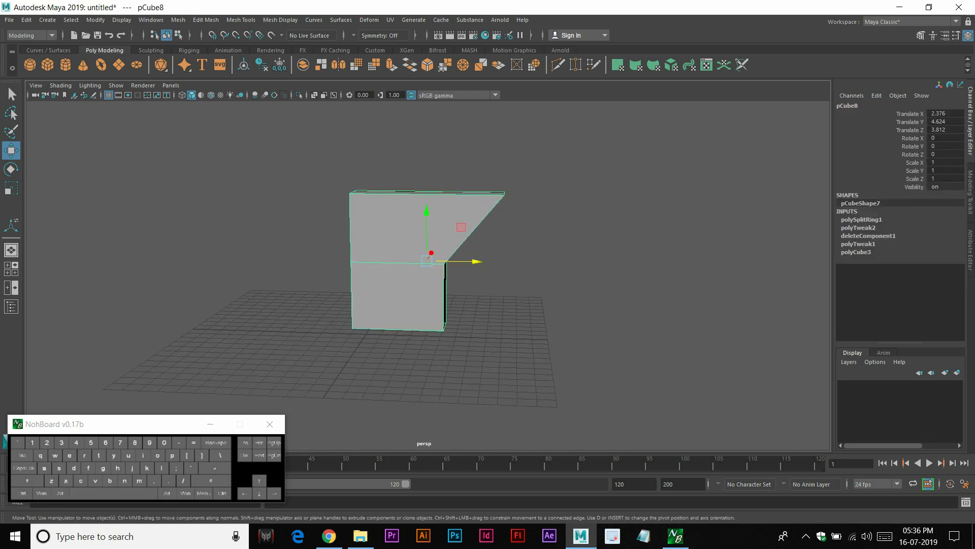
{"action": "key", "text": "ctrl"}
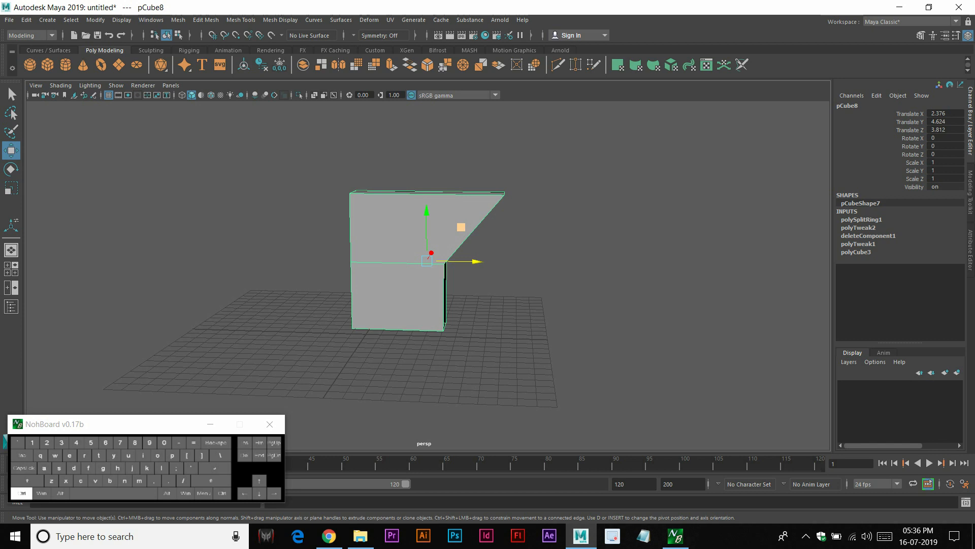
{"action": "key", "text": "ctrl+d"}
{"action": "left_click_drag", "start_coordinate": [475, 262], "coordinate": [576, 264]}
{"action": "left_click_drag", "start_coordinate": [127, 424], "coordinate": [125, 406]}
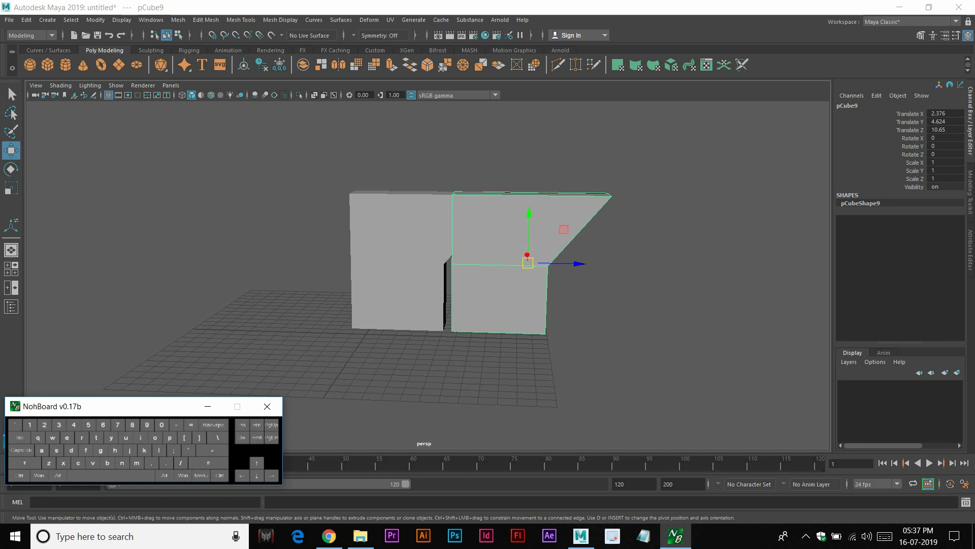
Mirror the copy by setting its Scale Z to -1 and move it along Z to about 14.195 so the overhanging tips meet
{"action": "left_click", "coordinate": [943, 178]}
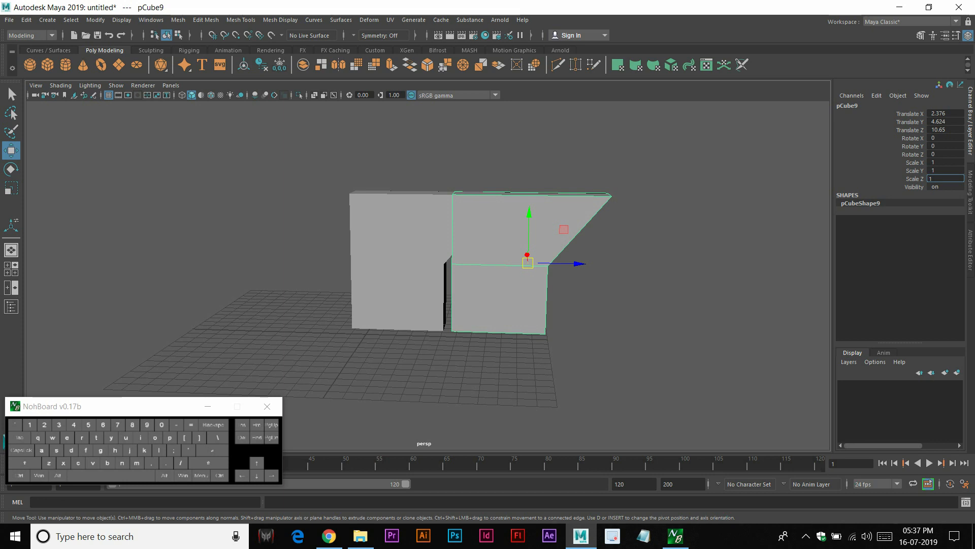
{"action": "type", "text": "-1"}
{"action": "key", "text": "Return"}
{"action": "left_click_drag", "start_coordinate": [561, 264], "coordinate": [612, 264]}
{"action": "key", "text": "space"}
{"action": "key", "text": "space"}
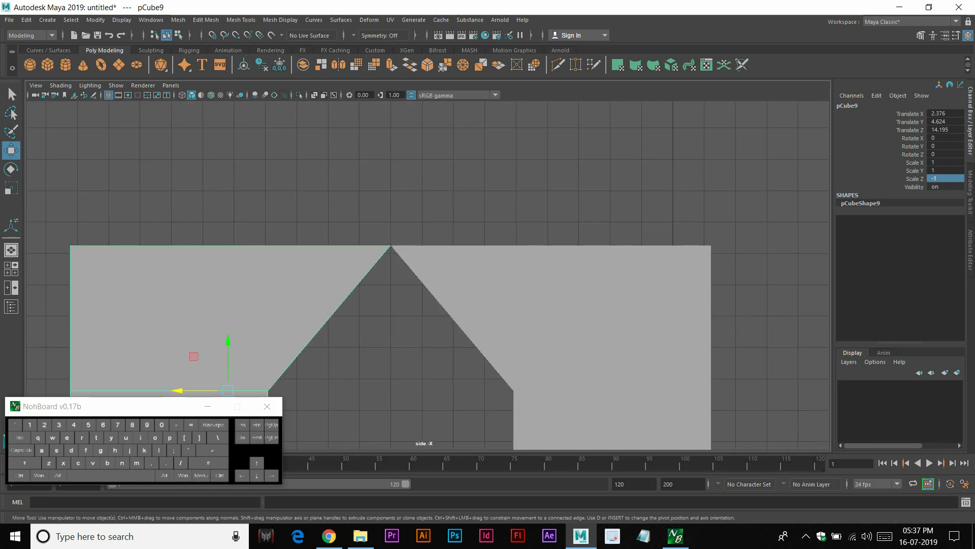
Try to combine the two mirrored blocks from the side view
{"action": "left_click", "coordinate": [478, 275], "text": "shift"}
{"action": "right_click", "coordinate": [478, 275], "text": "shift"}
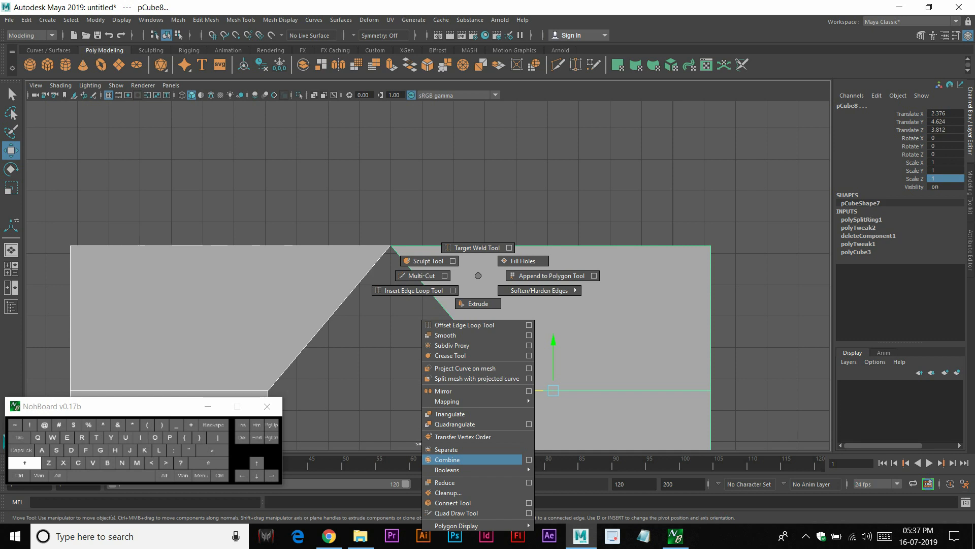
{"action": "right_click_drag", "start_coordinate": [478, 275], "coordinate": [472, 460], "text": "shift"}
Combine the two mirrored blocks into one mesh in the perspective view and return to object mode
{"action": "key", "text": "space"}
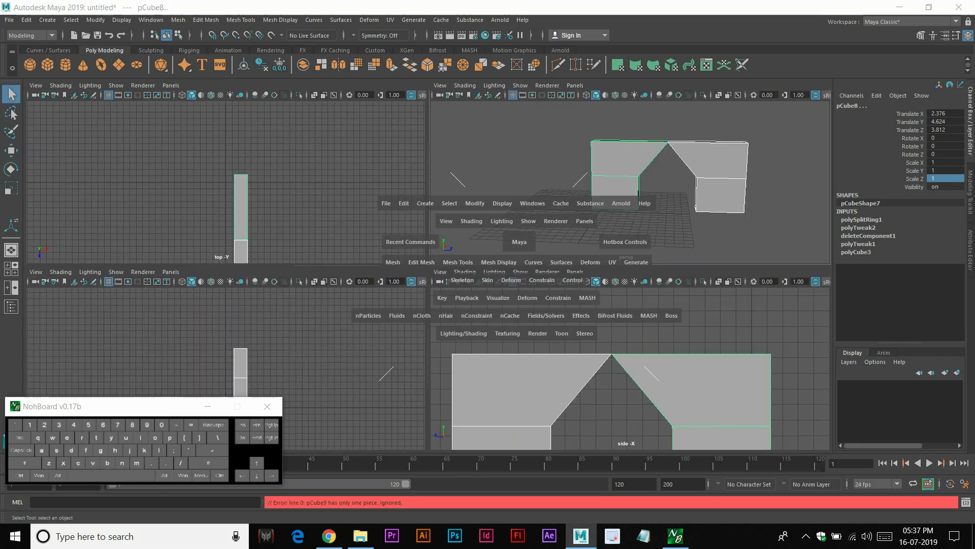
{"action": "key", "text": "space"}
{"action": "left_click", "coordinate": [609, 152]}
{"action": "left_click", "coordinate": [437, 223]}
{"action": "left_click", "coordinate": [574, 211], "text": "shift"}
{"action": "right_click_drag", "start_coordinate": [575, 211], "coordinate": [565, 395], "text": "shift"}
{"action": "right_click_drag", "start_coordinate": [548, 210], "coordinate": [597, 196]}
{"action": "left_click_drag", "start_coordinate": [598, 196], "coordinate": [571, 247], "text": "alt"}
{"action": "left_click", "coordinate": [630, 284]}
Try moving the top seam edge where the two halves meet, and undo the move
{"action": "right_click_drag", "start_coordinate": [572, 246], "coordinate": [638, 254], "text": "alt"}
{"action": "middle_click_drag", "start_coordinate": [638, 254], "coordinate": [521, 406], "text": "alt"}
{"action": "left_click", "coordinate": [552, 310]}
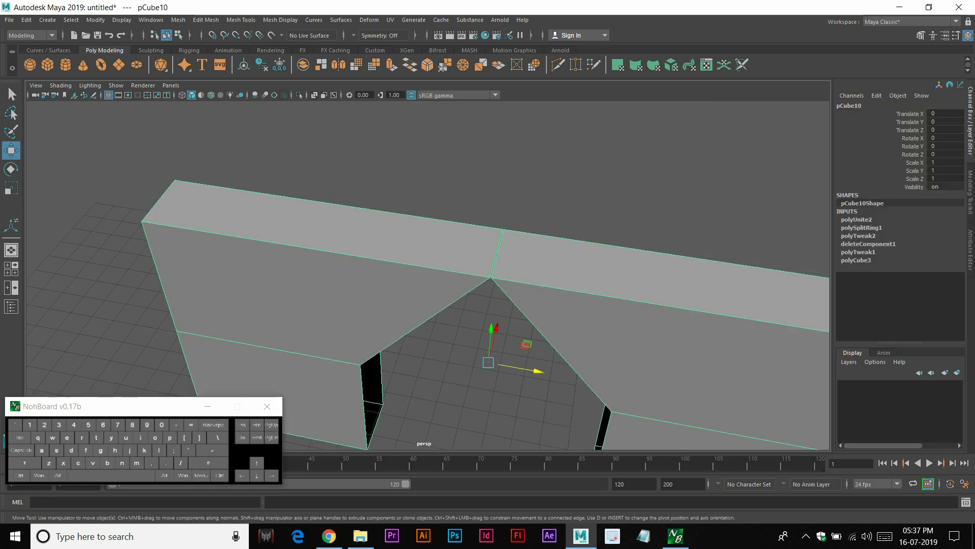
{"action": "right_click_drag", "start_coordinate": [552, 310], "coordinate": [618, 315], "text": "alt"}
{"action": "middle_click_drag", "start_coordinate": [617, 315], "coordinate": [529, 365], "text": "alt"}
{"action": "right_click_drag", "start_coordinate": [392, 239], "coordinate": [393, 237]}
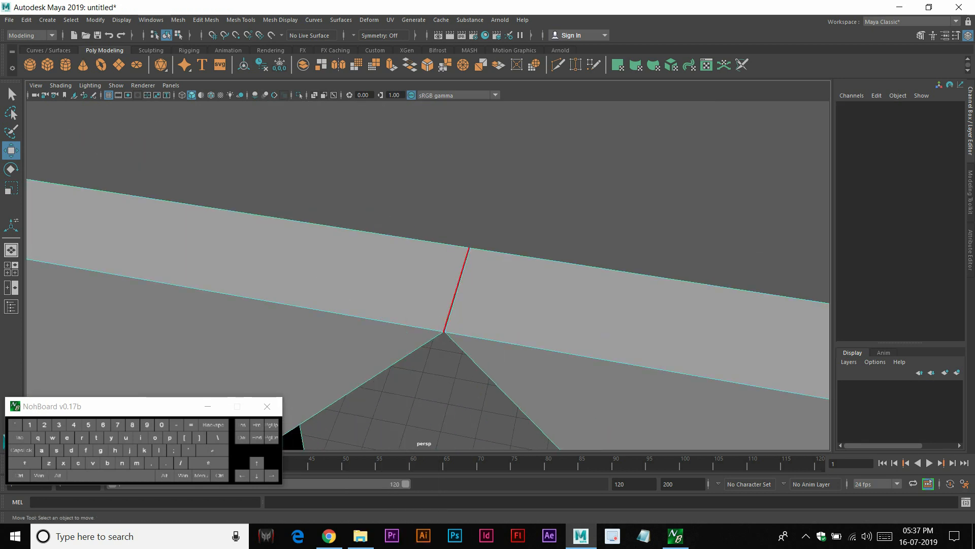
{"action": "left_click", "coordinate": [457, 291]}
{"action": "left_click_drag", "start_coordinate": [505, 295], "coordinate": [455, 254]}
{"action": "key", "text": "ctrl+z"}
Merge the overlapping seam vertices with a distance threshold of 0.01 and inspect the mesh in smooth preview
{"action": "right_click_drag", "start_coordinate": [452, 255], "coordinate": [406, 254]}
{"action": "left_click_drag", "start_coordinate": [421, 198], "coordinate": [498, 344]}
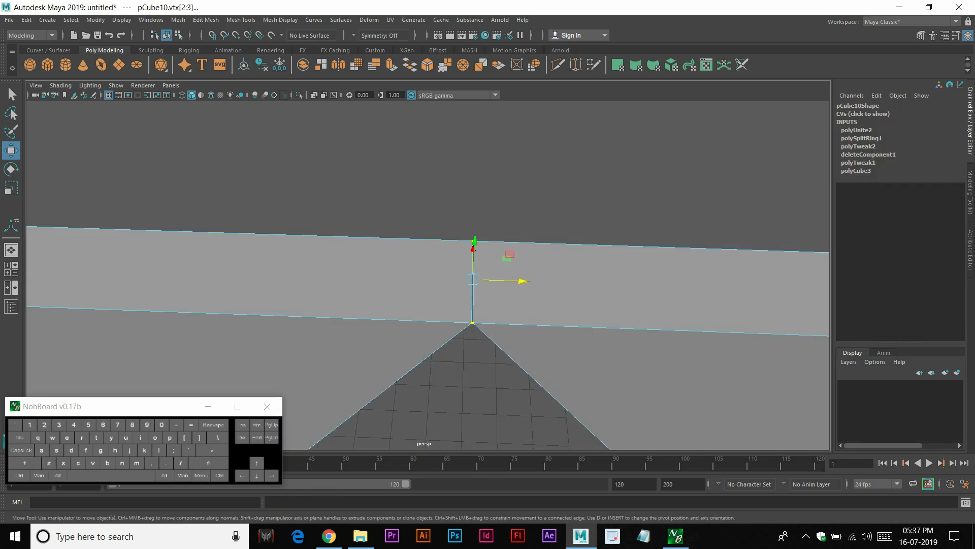
{"action": "key", "text": "r"}
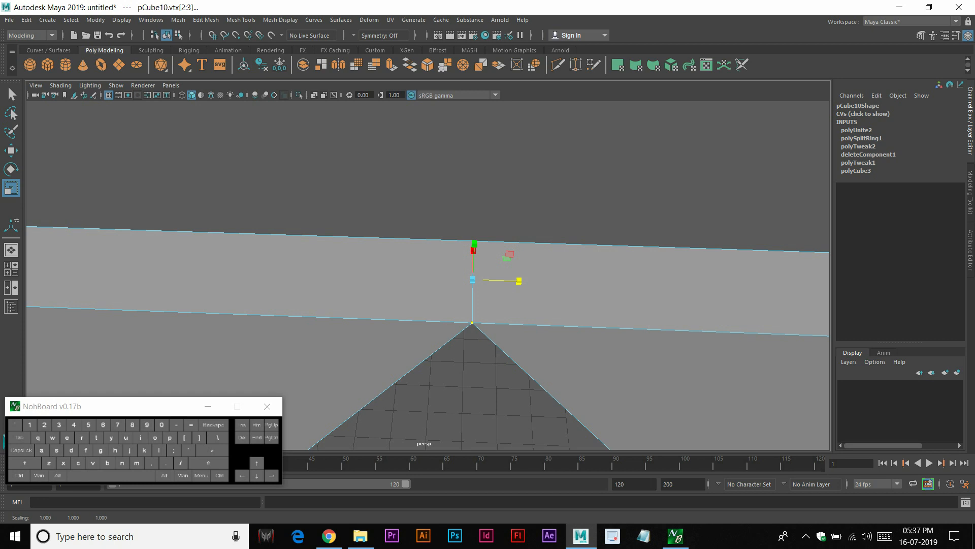
{"action": "right_click_drag", "start_coordinate": [470, 278], "coordinate": [510, 207], "text": "shift"}
{"action": "key", "text": "3"}
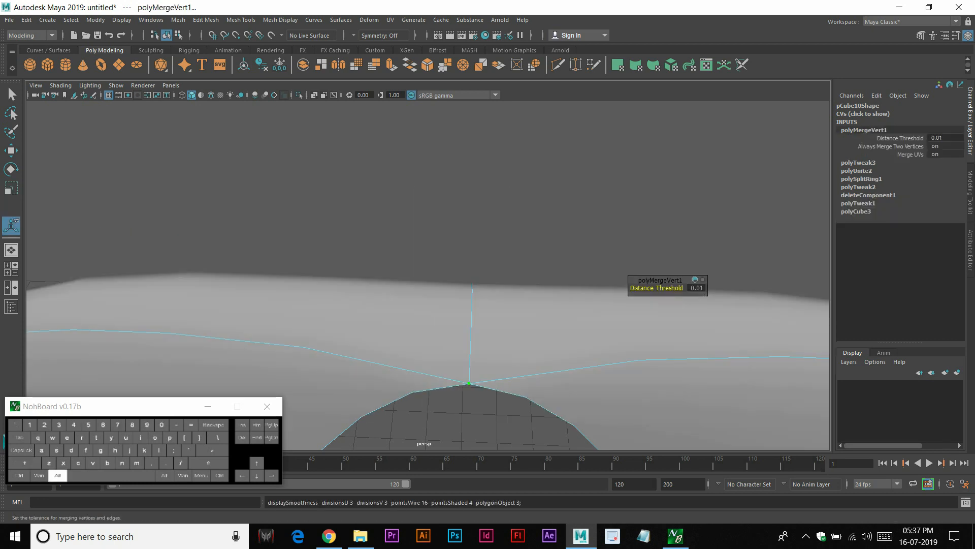
{"action": "scroll", "coordinate": [508, 243], "scroll_direction": "down", "scroll_amount": 4}
{"action": "left_click_drag", "start_coordinate": [508, 244], "coordinate": [569, 250], "text": "alt"}
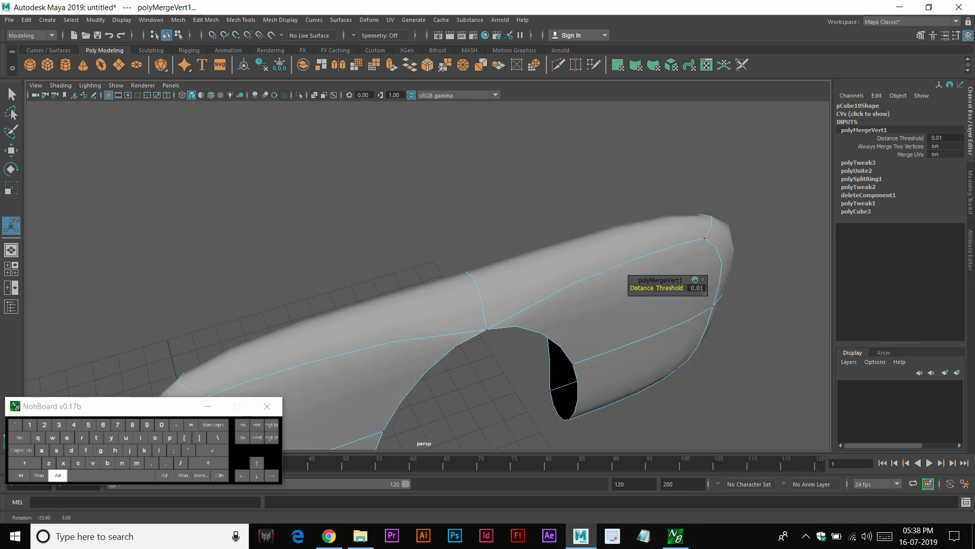
Undo the seam vertex merge and turn off the smooth preview
{"action": "key", "text": "ctrl+z"}
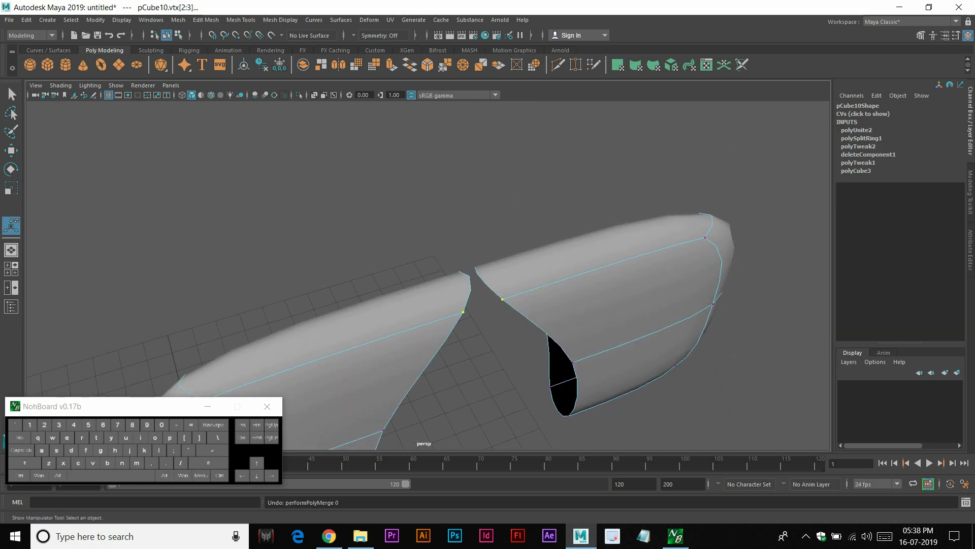
{"action": "key", "text": "1"}
{"action": "left_click_drag", "start_coordinate": [508, 244], "coordinate": [494, 343], "text": "alt"}
{"action": "scroll", "coordinate": [447, 228], "scroll_direction": "up", "scroll_amount": 3}
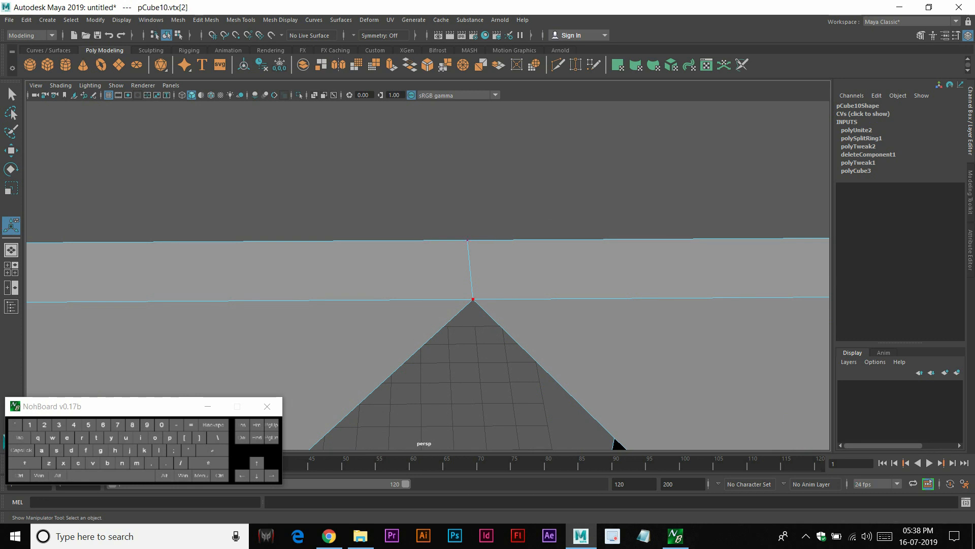
Try moving one front and one rear seam vertex sideways along Z, undoing each move
{"action": "key", "text": "w"}
{"action": "left_click_drag", "start_coordinate": [522, 299], "coordinate": [460, 298]}
{"action": "key", "text": "ctrl+z"}
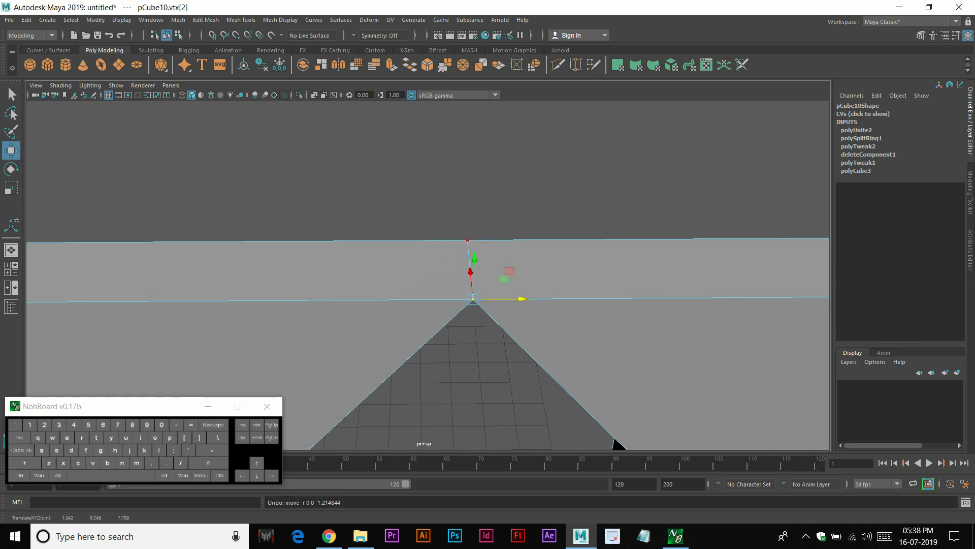
{"action": "left_click", "coordinate": [468, 240]}
{"action": "left_click_drag", "start_coordinate": [516, 240], "coordinate": [469, 239]}
{"action": "key", "text": "ctrl+z"}
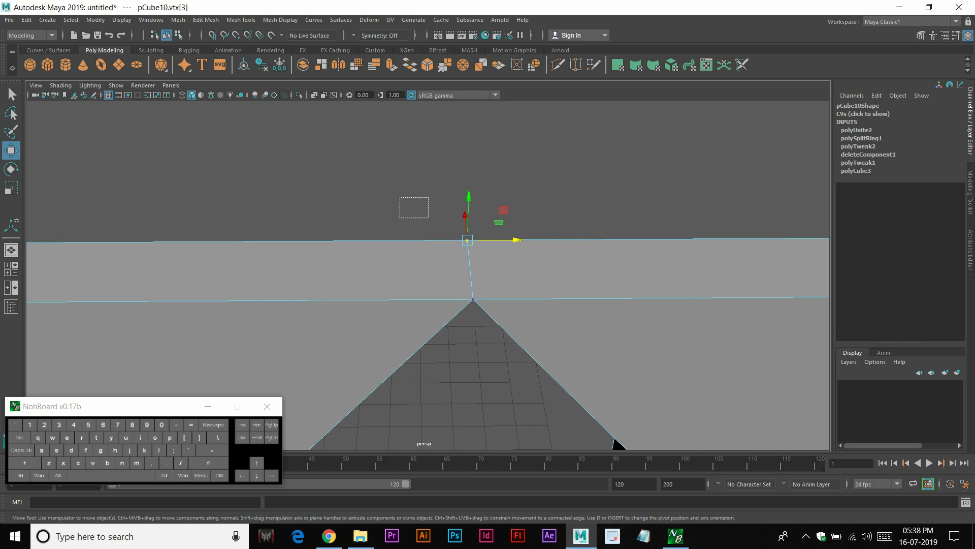
Merge all seam vertices with a distance threshold of 0.01 and move the merged front vertex outward
{"action": "left_click_drag", "start_coordinate": [402, 200], "coordinate": [505, 337]}
{"action": "right_click_drag", "start_coordinate": [468, 271], "coordinate": [496, 186], "text": "shift"}
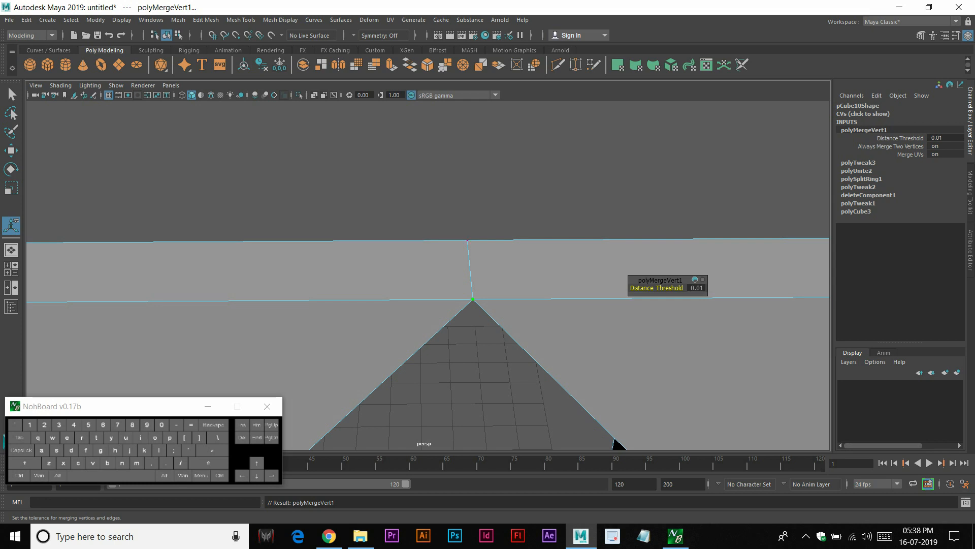
{"action": "left_click_drag", "start_coordinate": [502, 327], "coordinate": [477, 344]}
{"action": "key", "text": "w"}
{"action": "left_click_drag", "start_coordinate": [503, 293], "coordinate": [441, 231]}
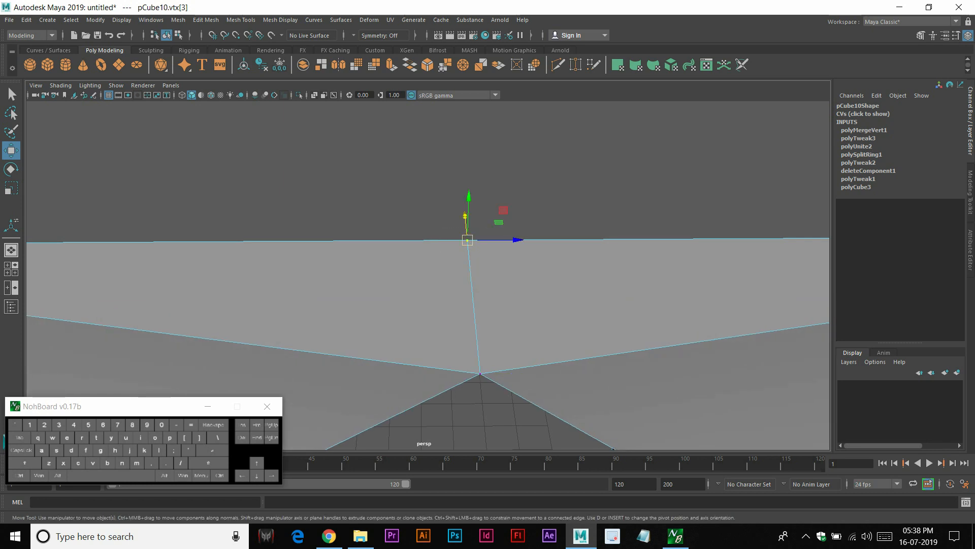
Undo the front vertex move and the seam vertex merge
{"action": "key", "text": "ctrl+z"}
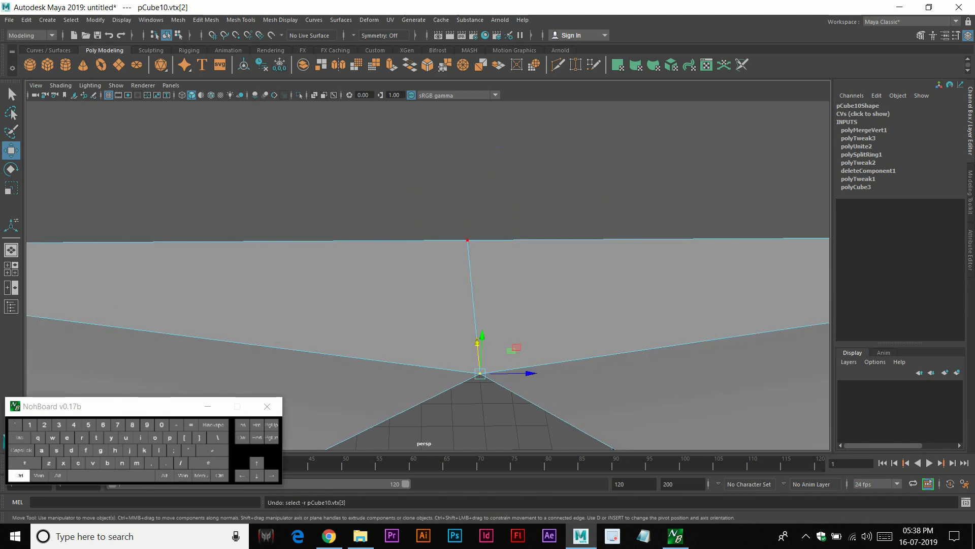
{"action": "key", "text": "ctrl+z"}
{"action": "key", "text": "ctrl+z"}
{"action": "key", "text": "ctrl+z"}
{"action": "key", "text": "ctrl+z"}
{"action": "key", "text": "ctrl+z"}
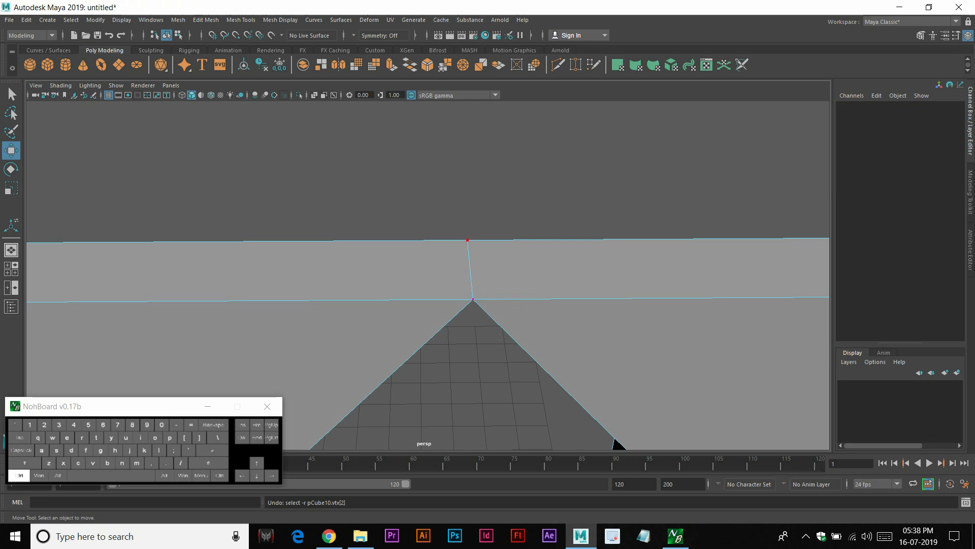
{"action": "key", "text": "ctrl+z"}
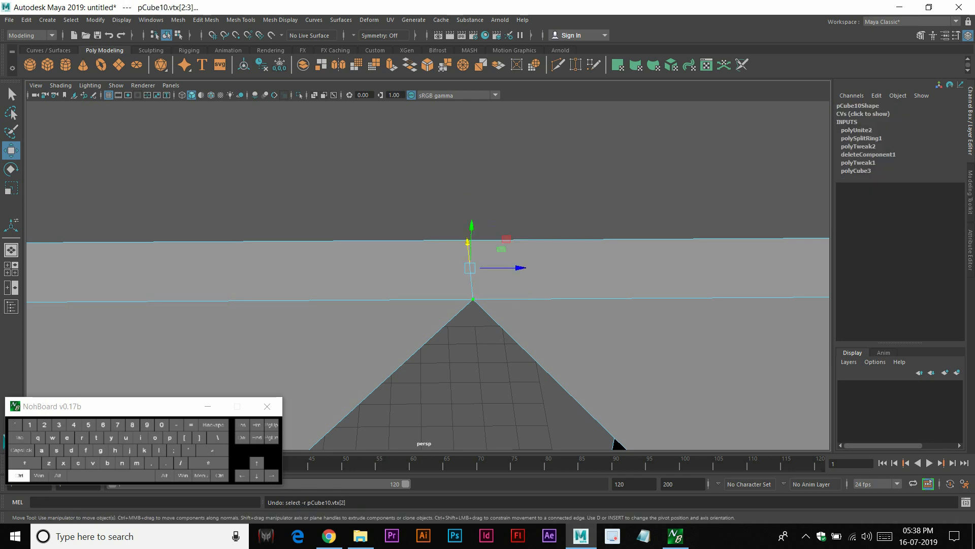
{"action": "key", "text": "ctrl+z"}
Try pulling the front seam vertex away along Z, and undo the move
{"action": "left_click", "coordinate": [496, 285]}
{"action": "left_click", "coordinate": [473, 299]}
{"action": "left_click", "coordinate": [488, 303]}
{"action": "key", "text": "ctrl+z"}
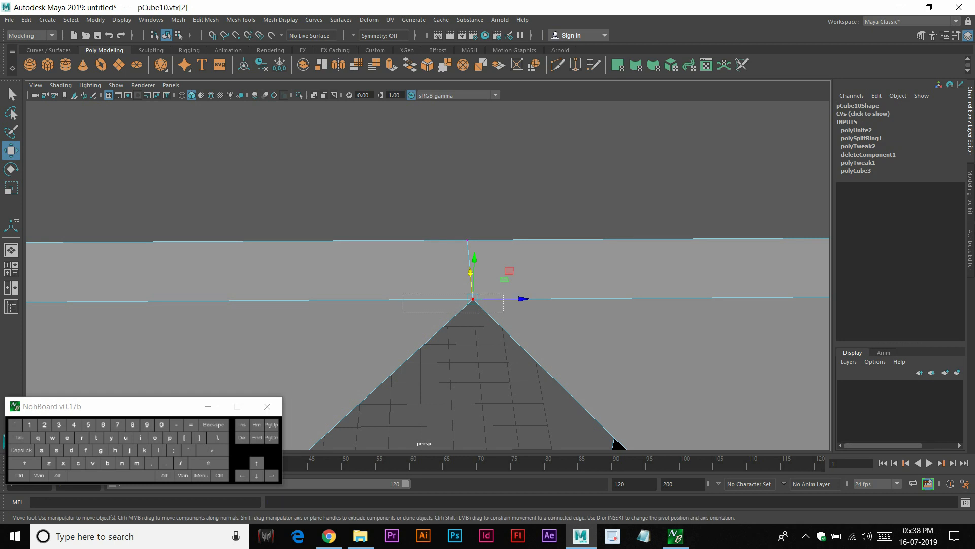
{"action": "left_click_drag", "start_coordinate": [522, 298], "coordinate": [428, 299]}
{"action": "key", "text": "ctrl+z"}
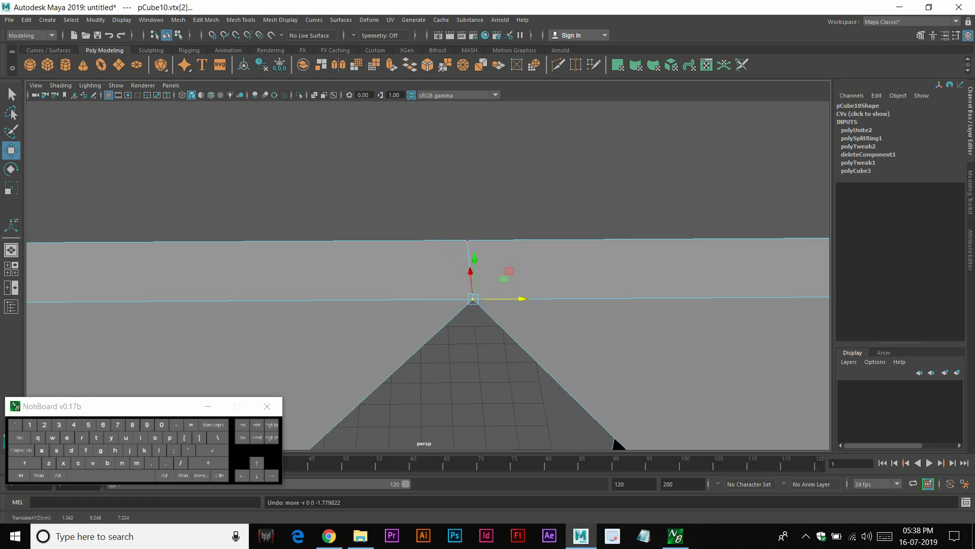
Try pulling the rear and front seam vertices away along Z in turn, and undo both moves
{"action": "left_click", "coordinate": [468, 240]}
{"action": "left_click_drag", "start_coordinate": [517, 240], "coordinate": [456, 240]}
{"action": "left_click", "coordinate": [472, 300]}
{"action": "left_click_drag", "start_coordinate": [522, 299], "coordinate": [462, 299]}
{"action": "key", "text": "ctrl+z"}
{"action": "key", "text": "ctrl+z"}
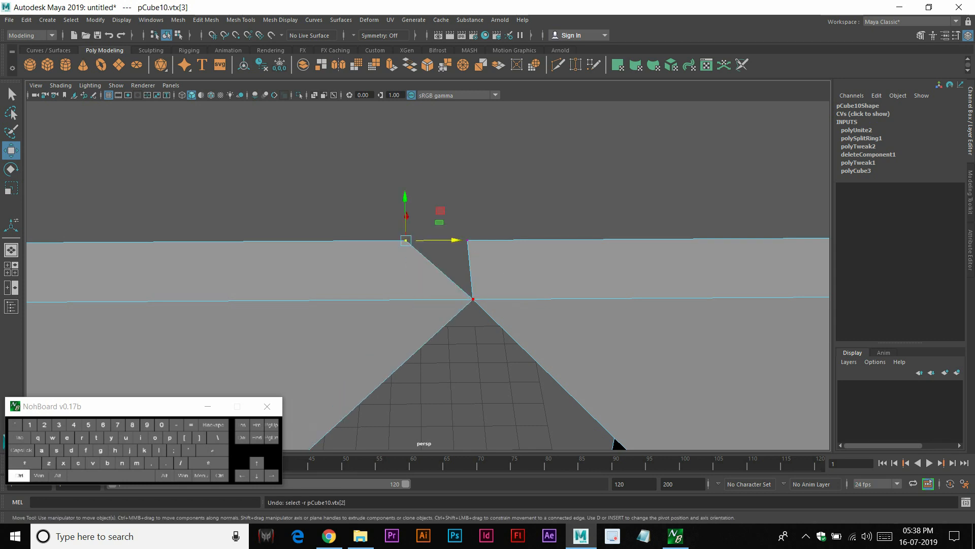
{"action": "key", "text": "ctrl+z"}
Merge all the selected front and rear seam vertices to their center as a single point
{"action": "left_click_drag", "start_coordinate": [391, 171], "coordinate": [493, 339]}
{"action": "right_click_drag", "start_coordinate": [472, 296], "coordinate": [455, 182], "text": "shift"}
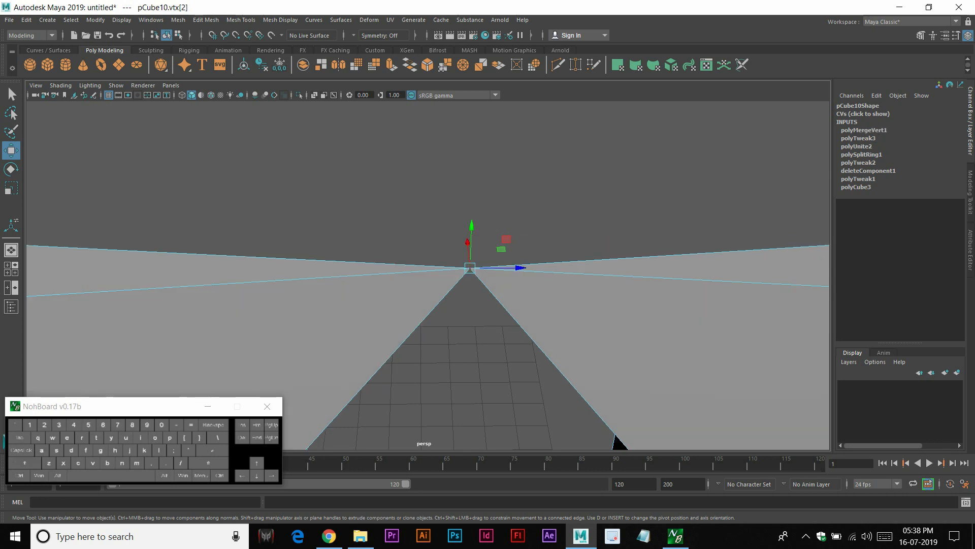
Undo the merge to center and return the combined arch mesh to object mode
{"action": "key", "text": "ctrl+z"}
{"action": "key", "text": "ctrl+z"}
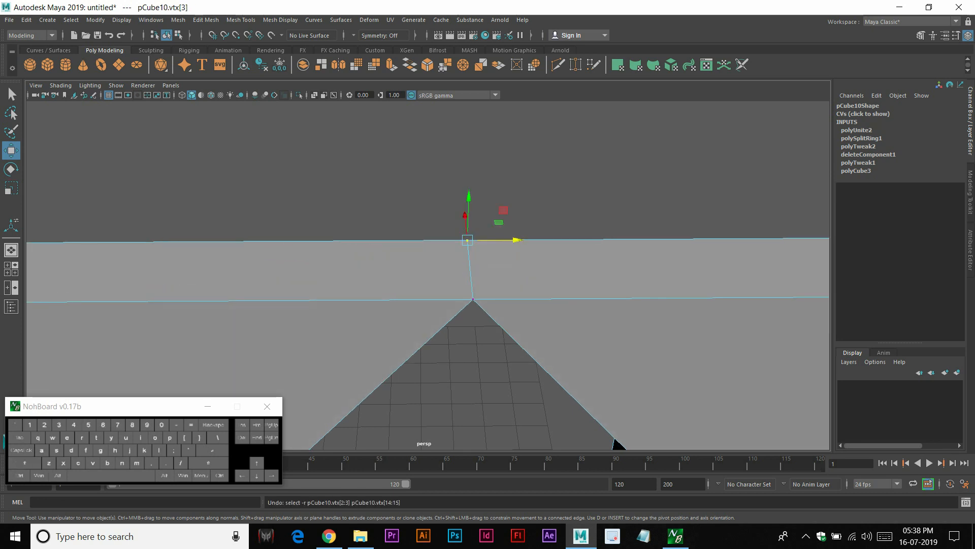
{"action": "right_click_drag", "start_coordinate": [555, 257], "coordinate": [594, 244]}
{"action": "right_click_drag", "start_coordinate": [467, 259], "coordinate": [417, 257]}
{"action": "left_click_drag", "start_coordinate": [403, 279], "coordinate": [508, 379], "text": "shift"}
{"action": "right_click_drag", "start_coordinate": [534, 257], "coordinate": [615, 216]}
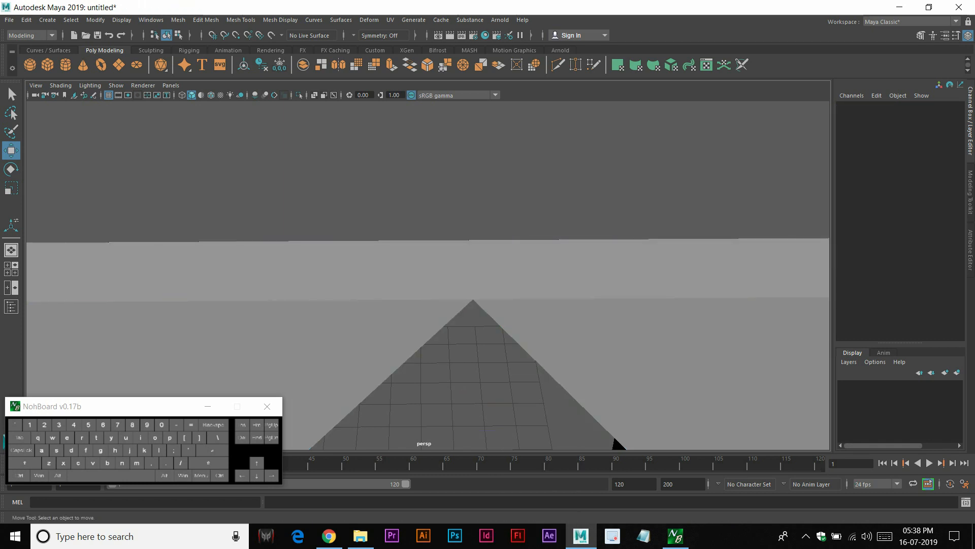
Select the whole arch mesh in object mode and delete it
{"action": "left_click", "coordinate": [205, 20]}
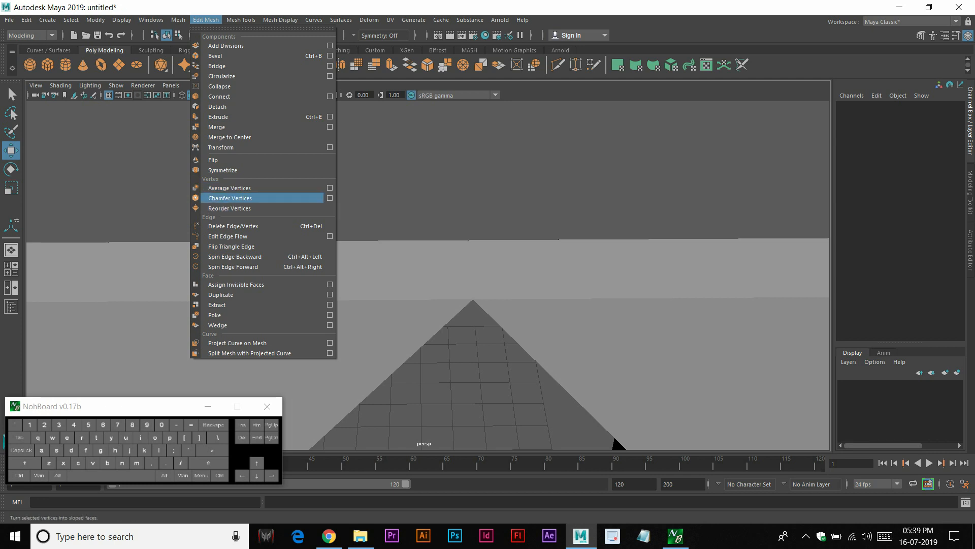
{"action": "left_click", "coordinate": [421, 272]}
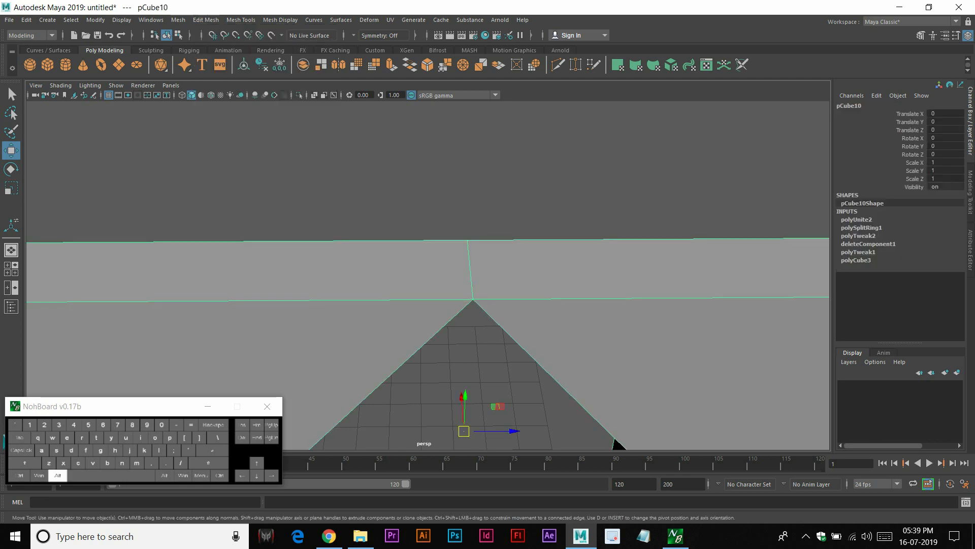
{"action": "scroll", "coordinate": [421, 272], "scroll_direction": "down", "scroll_amount": 5, "text": "alt"}
{"action": "left_click_drag", "start_coordinate": [422, 272], "coordinate": [424, 300], "text": "alt"}
{"action": "middle_click_drag", "start_coordinate": [424, 299], "coordinate": [331, 228], "text": "alt"}
{"action": "scroll", "coordinate": [331, 228], "scroll_direction": "up", "scroll_amount": 3, "text": "alt"}
{"action": "left_click_drag", "start_coordinate": [447, 279], "coordinate": [468, 234], "text": "alt"}
{"action": "scroll", "coordinate": [468, 234], "scroll_direction": "down", "scroll_amount": 3, "text": "alt"}
{"action": "right_click_drag", "start_coordinate": [468, 234], "coordinate": [515, 205]}
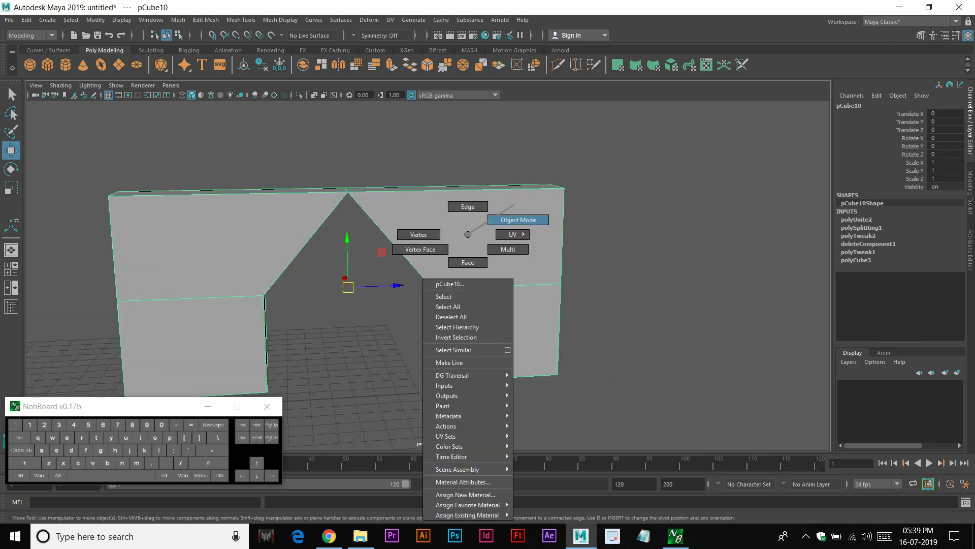
{"action": "key", "text": "Delete"}
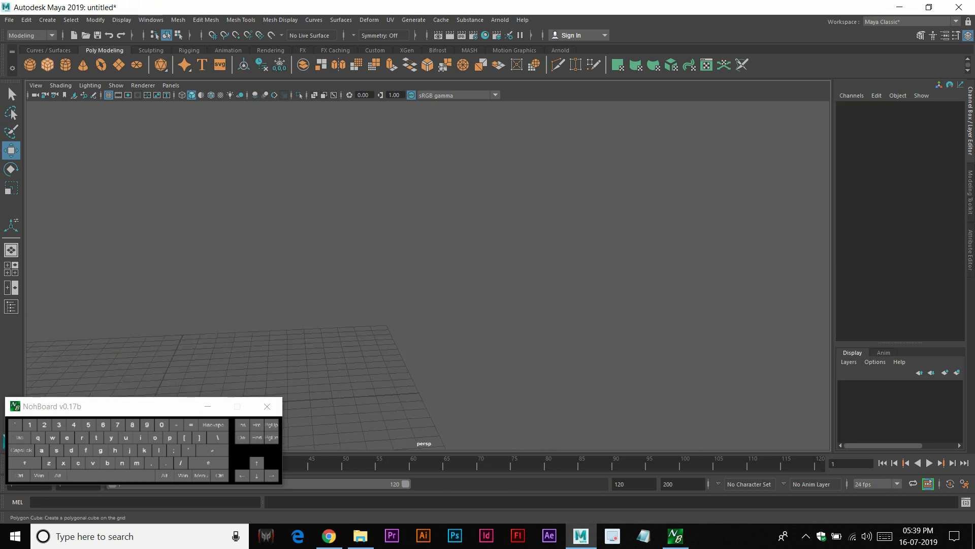
Create a tall polygon cube on the grid, about 3.9 wide, 7.9 high and 3.6 deep
{"action": "left_click", "coordinate": [47, 65]}
{"action": "middle_click_drag", "start_coordinate": [213, 284], "coordinate": [279, 229], "text": "alt"}
{"action": "left_click_drag", "start_coordinate": [178, 355], "coordinate": [241, 264]}
{"action": "middle_click_drag", "start_coordinate": [264, 305], "coordinate": [385, 254], "text": "alt"}
{"action": "scroll", "coordinate": [363, 142], "scroll_direction": "up", "scroll_amount": 3, "text": "alt"}
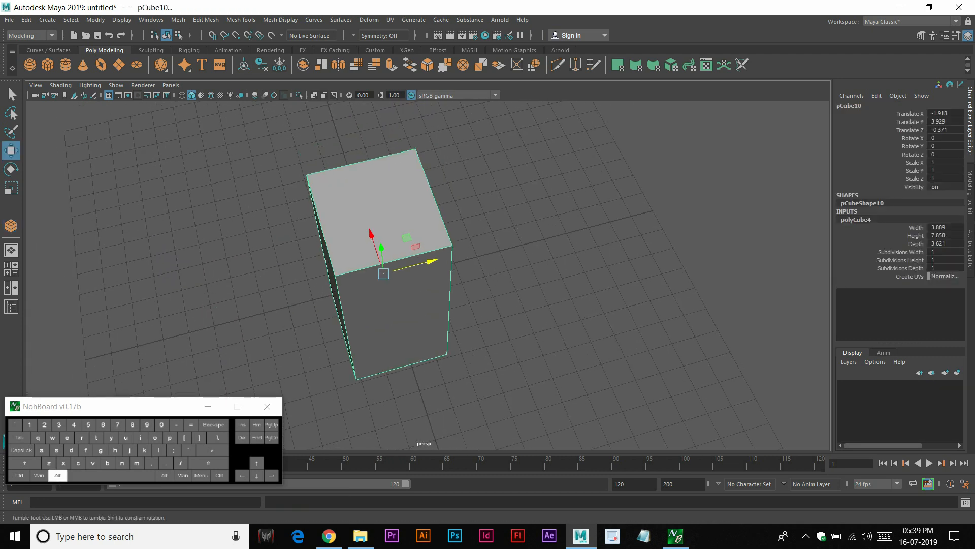
{"action": "left_click_drag", "start_coordinate": [385, 254], "coordinate": [394, 170], "text": "alt"}
Chamfer the tall cube's near top corner vertex with Chamfer Vertices
{"action": "right_click_drag", "start_coordinate": [374, 157], "coordinate": [326, 157]}
{"action": "middle_click_drag", "start_coordinate": [335, 162], "coordinate": [339, 254], "text": "alt"}
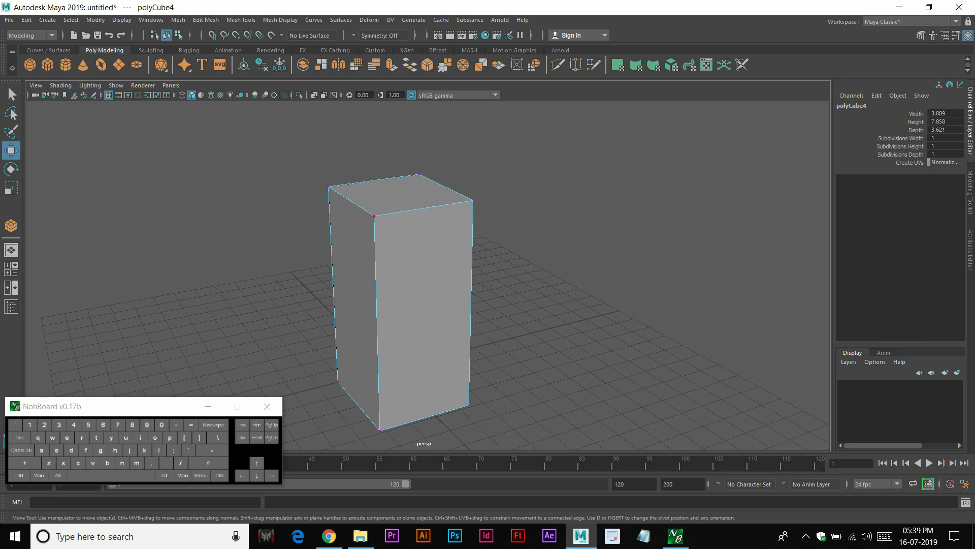
{"action": "left_click", "coordinate": [374, 216]}
{"action": "scroll", "coordinate": [374, 215], "scroll_direction": "up", "scroll_amount": 3}
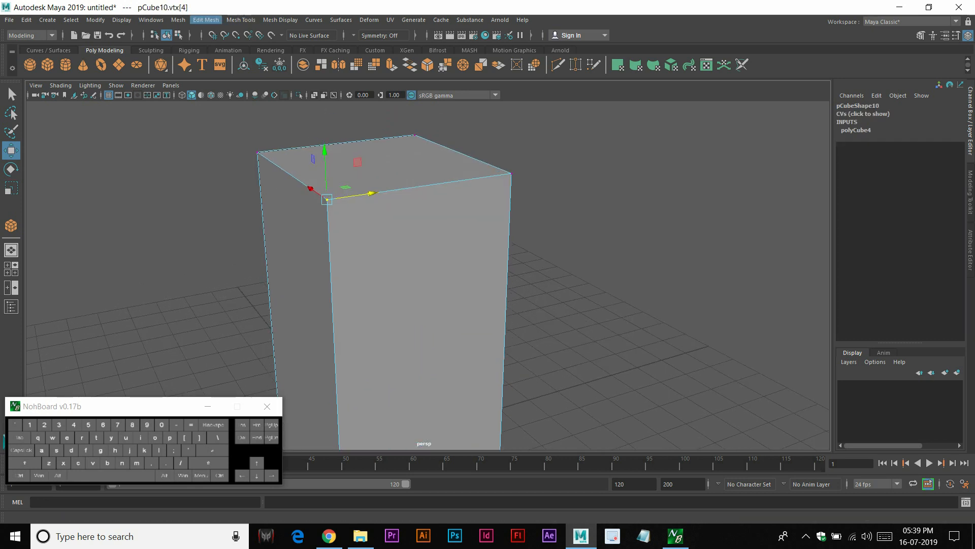
{"action": "left_click", "coordinate": [206, 20]}
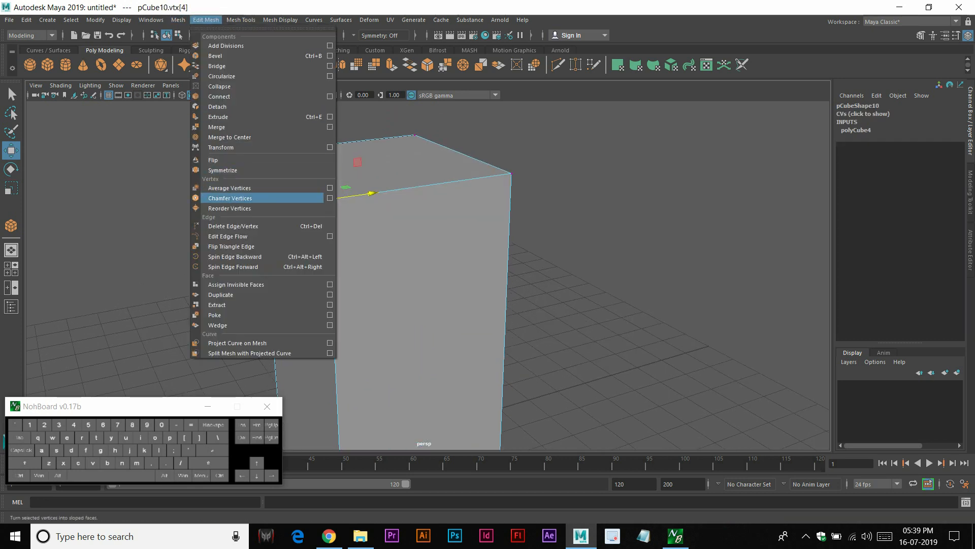
{"action": "left_click", "coordinate": [231, 198]}
{"action": "left_click_drag", "start_coordinate": [377, 193], "coordinate": [487, 214], "text": "alt"}
{"action": "middle_click_drag", "start_coordinate": [488, 215], "coordinate": [316, 178], "text": "alt"}
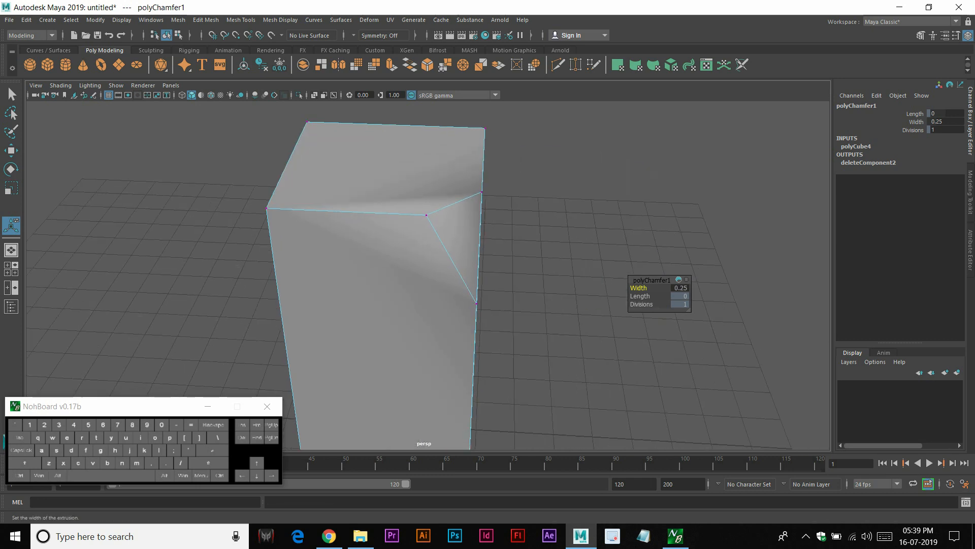
Adjust the corner chamfer's width to 0.15, and finally to 0.35, keeping one division
{"action": "left_click_drag", "start_coordinate": [639, 288], "coordinate": [669, 297]}
{"action": "left_click", "coordinate": [668, 305]}
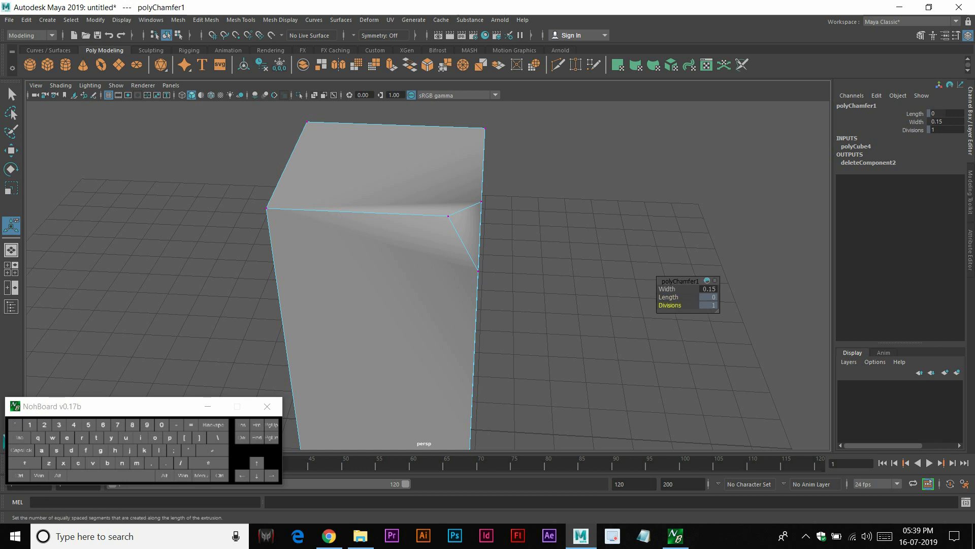
{"action": "scroll", "coordinate": [267, 208], "scroll_direction": "down", "scroll_amount": 5}
{"action": "left_click_drag", "start_coordinate": [266, 208], "coordinate": [226, 205], "text": "alt"}
{"action": "scroll", "coordinate": [226, 205], "scroll_direction": "up", "scroll_amount": 4}
{"action": "middle_click_drag", "start_coordinate": [226, 205], "coordinate": [166, 212], "text": "alt"}
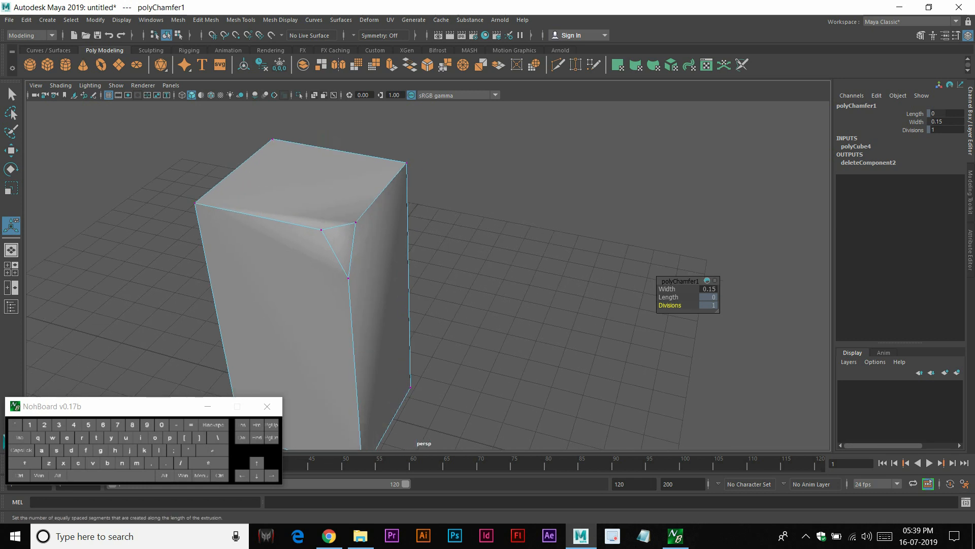
{"action": "mouse_move", "coordinate": [668, 289]}
{"action": "left_mouse_down"}
{"action": "mouse_move", "coordinate": [711, 289]}
{"action": "mouse_move", "coordinate": [678, 289]}
{"action": "mouse_move", "coordinate": [685, 281]}
{"action": "mouse_move", "coordinate": [676, 280]}
{"action": "left_mouse_up"}
{"action": "left_click", "coordinate": [666, 296]}
Return the chamfered cube to object mode and delete it
{"action": "right_click", "coordinate": [353, 182]}
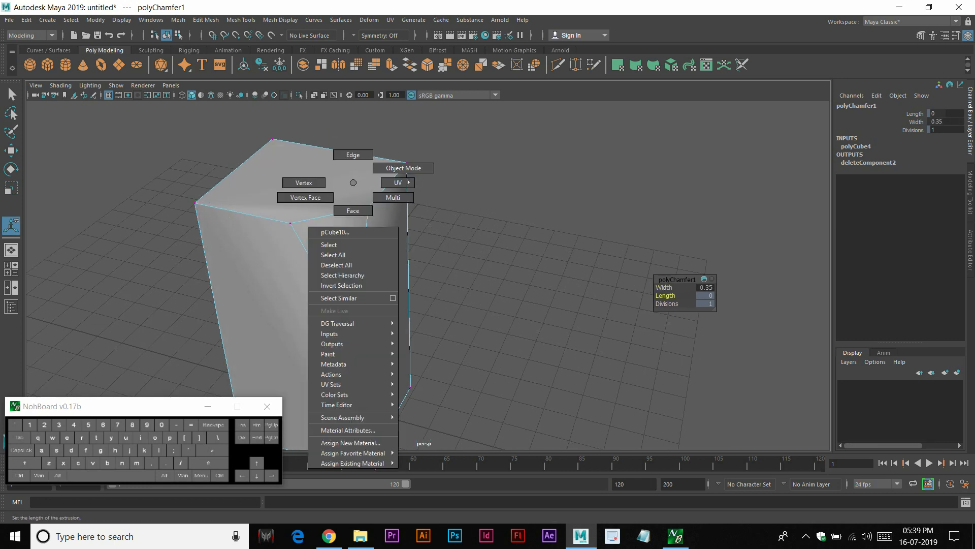
{"action": "left_click", "coordinate": [403, 167]}
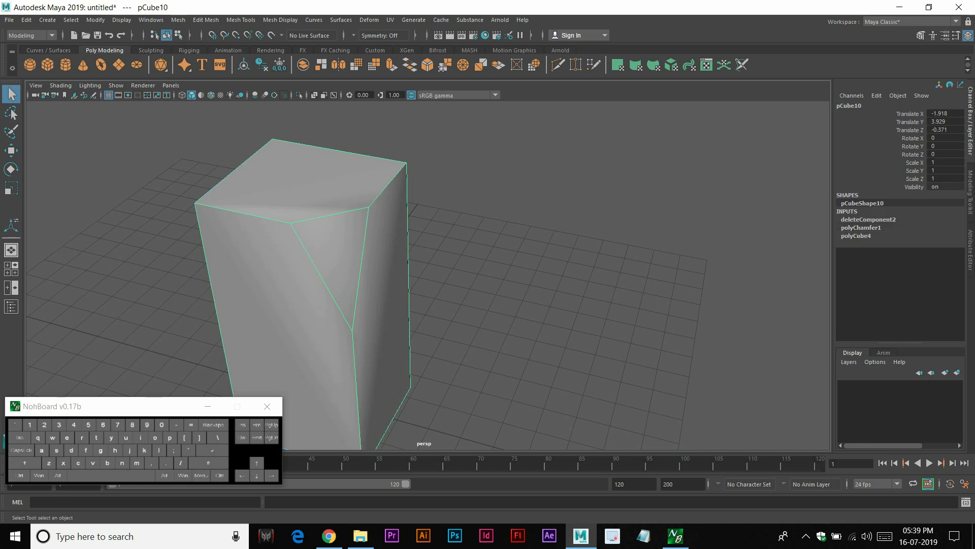
{"action": "key", "text": "Delete"}
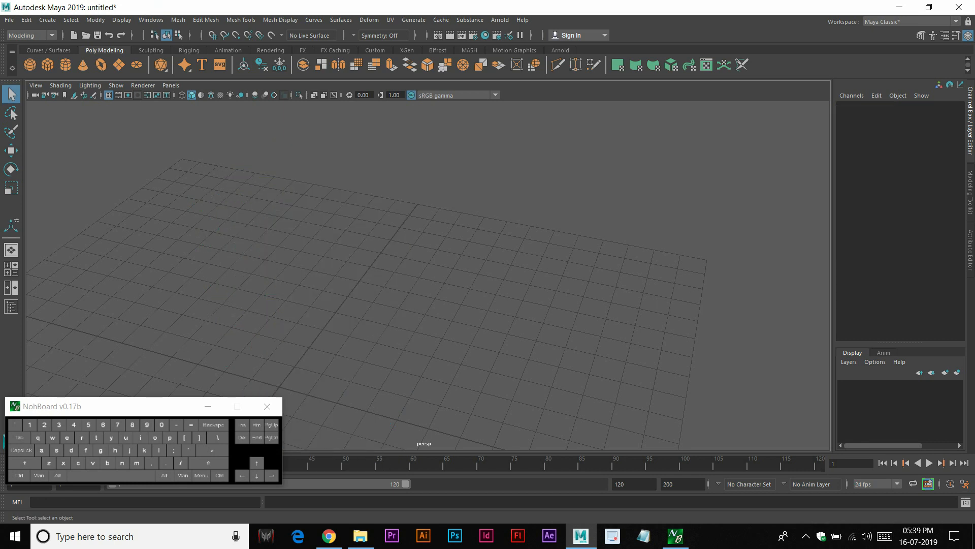
{"action": "left_click", "coordinate": [205, 19]}
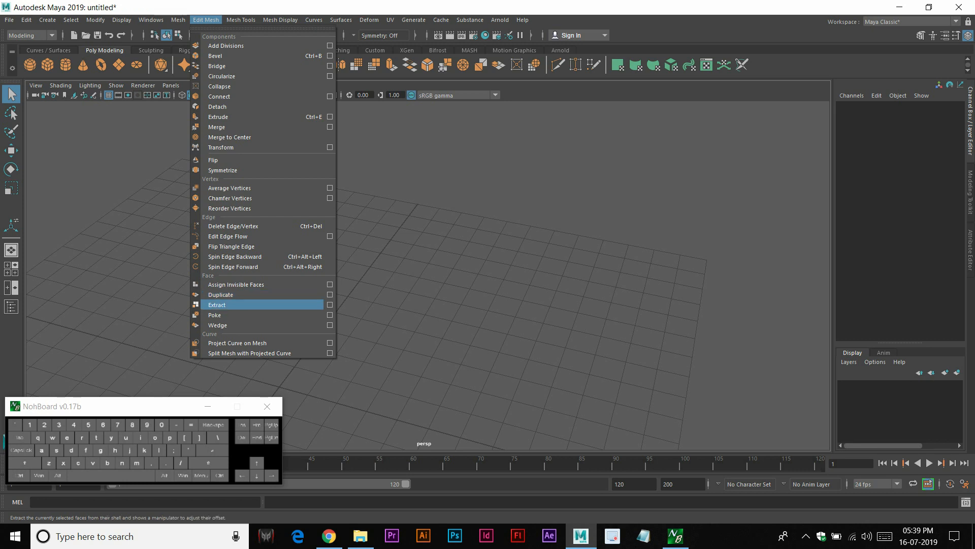
{"action": "key", "text": "Escape"}
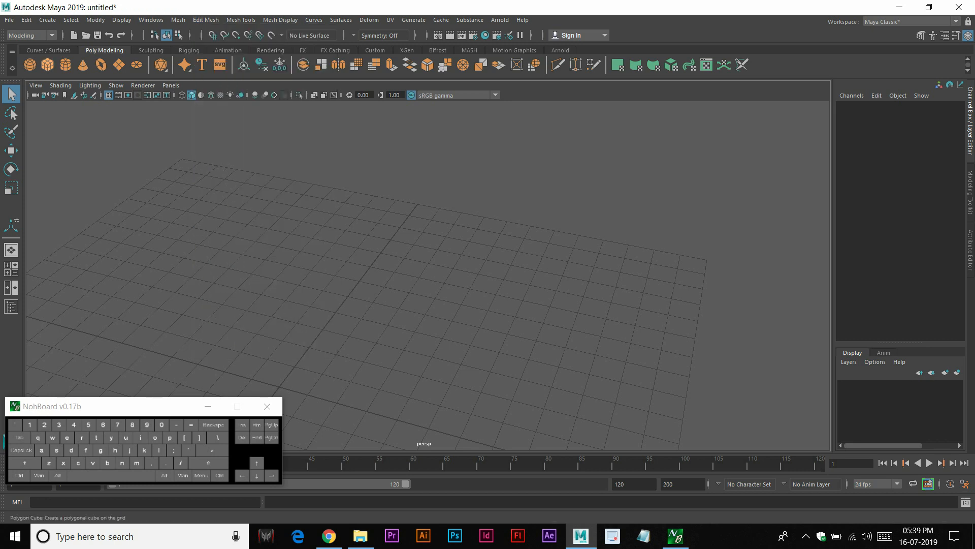
Create a wide box from a polygon cube on the grid, centred at about X 0.98, Y 2.61, Z 5.5
{"action": "left_click", "coordinate": [47, 65]}
{"action": "left_click_drag", "start_coordinate": [269, 241], "coordinate": [403, 334]}
{"action": "left_click_drag", "start_coordinate": [403, 333], "coordinate": [424, 226]}
{"action": "right_click_drag", "start_coordinate": [367, 202], "coordinate": [442, 169]}
{"action": "left_click", "coordinate": [447, 171]}
{"action": "left_click_drag", "start_coordinate": [447, 203], "coordinate": [401, 173], "text": "alt"}
{"action": "left_click", "coordinate": [396, 223]}
{"action": "right_click_drag", "start_coordinate": [396, 224], "coordinate": [434, 231], "text": "alt"}
{"action": "middle_click_drag", "start_coordinate": [435, 231], "coordinate": [439, 261], "text": "alt"}
Select the box's top face in face mode
{"action": "right_click", "coordinate": [372, 195]}
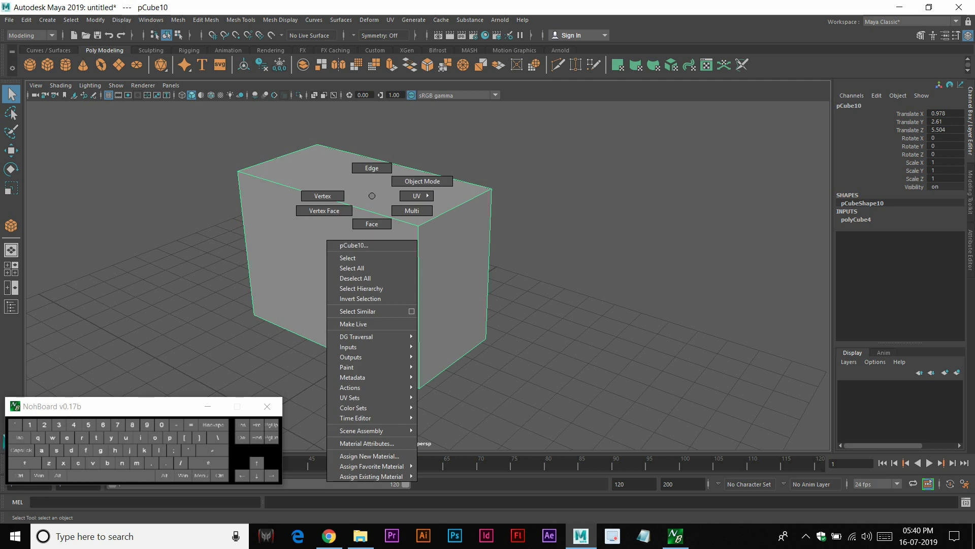
{"action": "left_click", "coordinate": [372, 224]}
{"action": "left_click", "coordinate": [361, 183]}
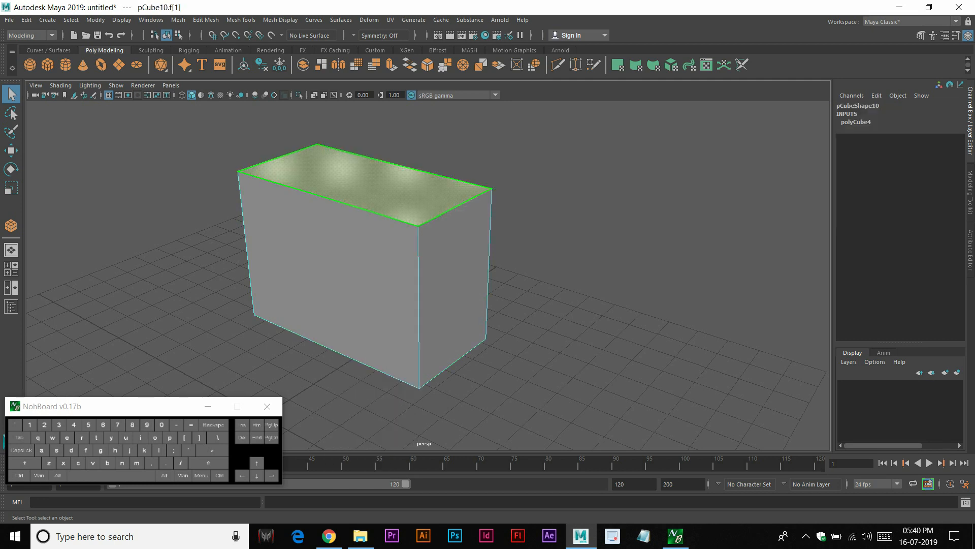
{"action": "key", "text": "space"}
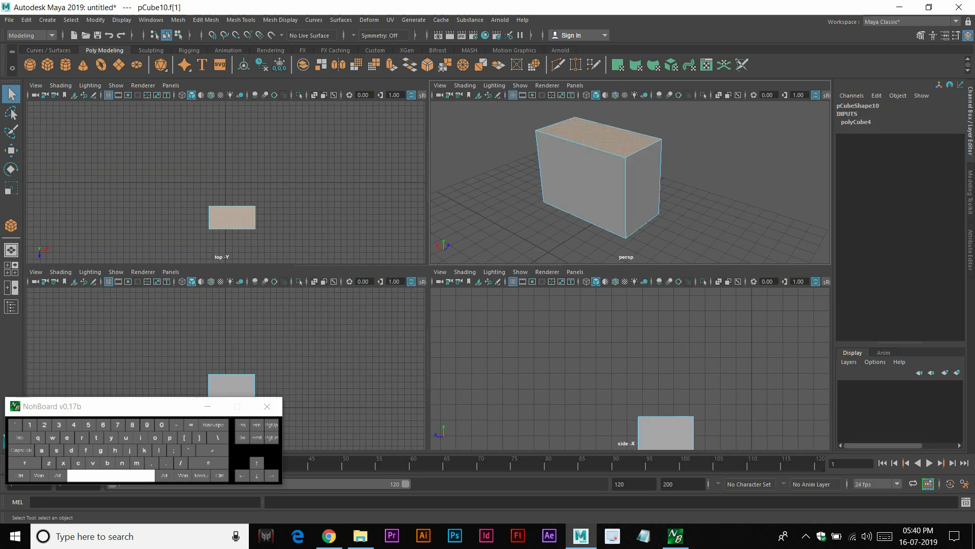
{"action": "key", "text": "space"}
{"action": "key", "text": "space"}
{"action": "key", "text": "space"}
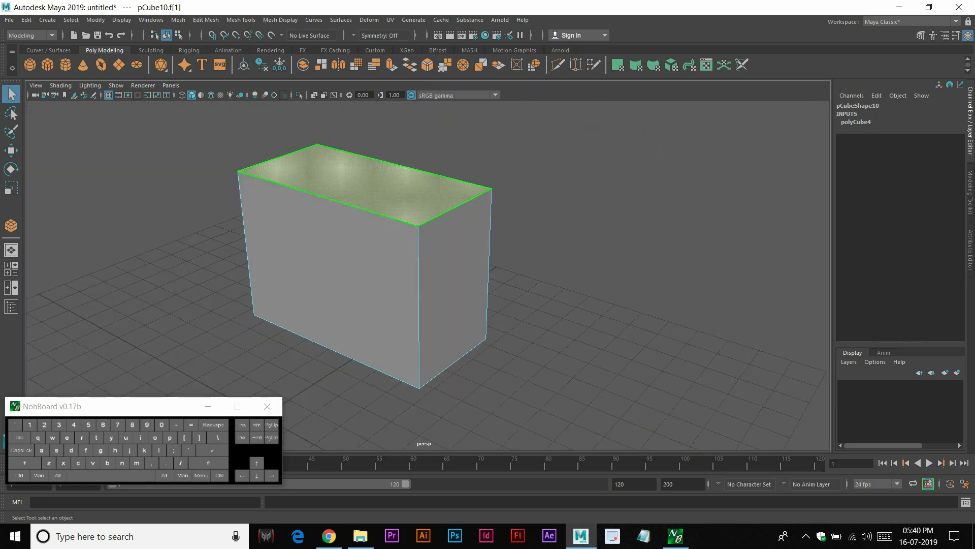
Draw a polygon plane about 12.5 wide and 2.9 high on the grid
{"action": "key", "text": "F8"}
{"action": "key", "text": "space"}
{"action": "left_click", "coordinate": [394, 244]}
{"action": "key", "text": "space"}
{"action": "right_click_drag", "start_coordinate": [407, 245], "coordinate": [386, 244], "text": "alt"}
{"action": "right_click", "coordinate": [385, 245], "text": "shift"}
{"action": "middle_click_drag", "start_coordinate": [396, 284], "coordinate": [339, 136], "text": "alt"}
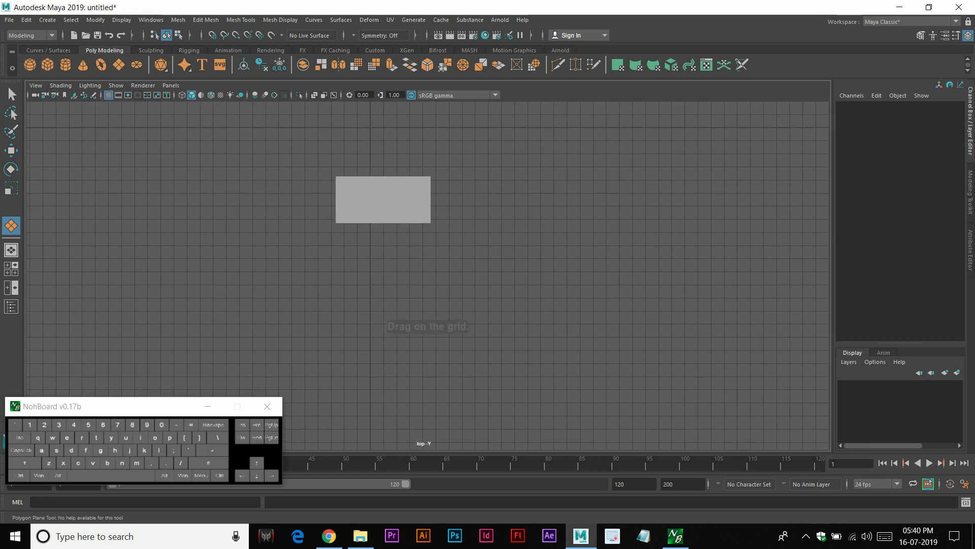
{"action": "key", "text": "space"}
{"action": "left_click_drag", "start_coordinate": [282, 189], "coordinate": [199, 169]}
Move the plane in the top view to X 3.842, Z 5.341 so it overlaps the box
{"action": "key", "text": "w"}
{"action": "key", "text": "space"}
{"action": "key", "text": "space"}
{"action": "key", "text": "space"}
{"action": "right_click_drag", "start_coordinate": [356, 254], "coordinate": [407, 269], "text": "alt"}
{"action": "left_click_drag", "start_coordinate": [467, 267], "coordinate": [417, 160]}
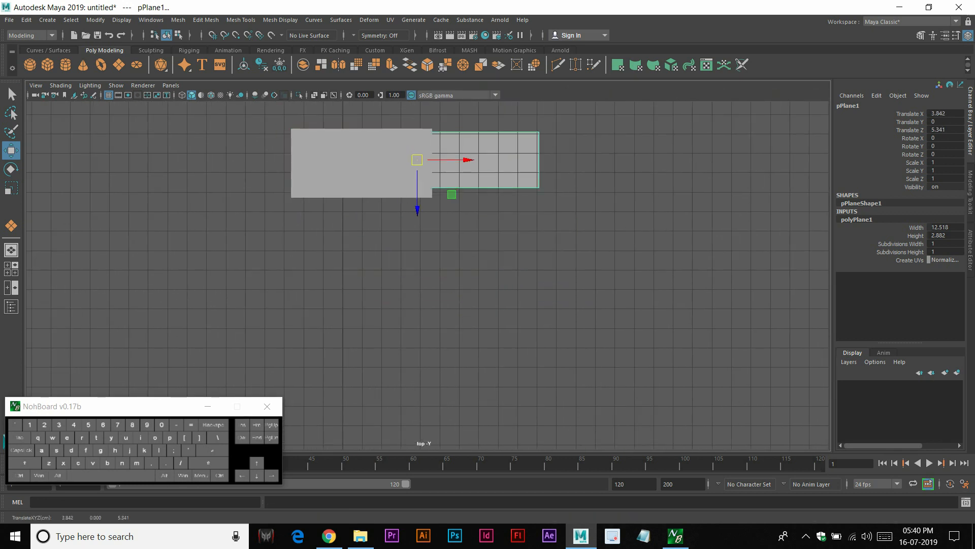
Turn on X-ray shading in the top view and shift the plane's end vertices along X to inside the box's outline
{"action": "right_click_drag", "start_coordinate": [478, 156], "coordinate": [432, 156]}
{"action": "left_click_drag", "start_coordinate": [269, 114], "coordinate": [317, 213]}
{"action": "left_click_drag", "start_coordinate": [296, 159], "coordinate": [289, 159]}
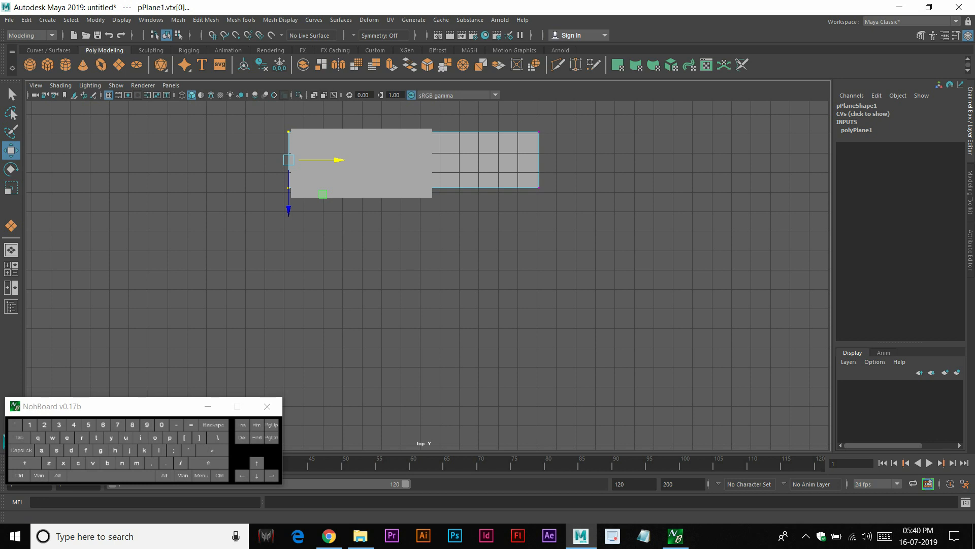
{"action": "left_click", "coordinate": [314, 95]}
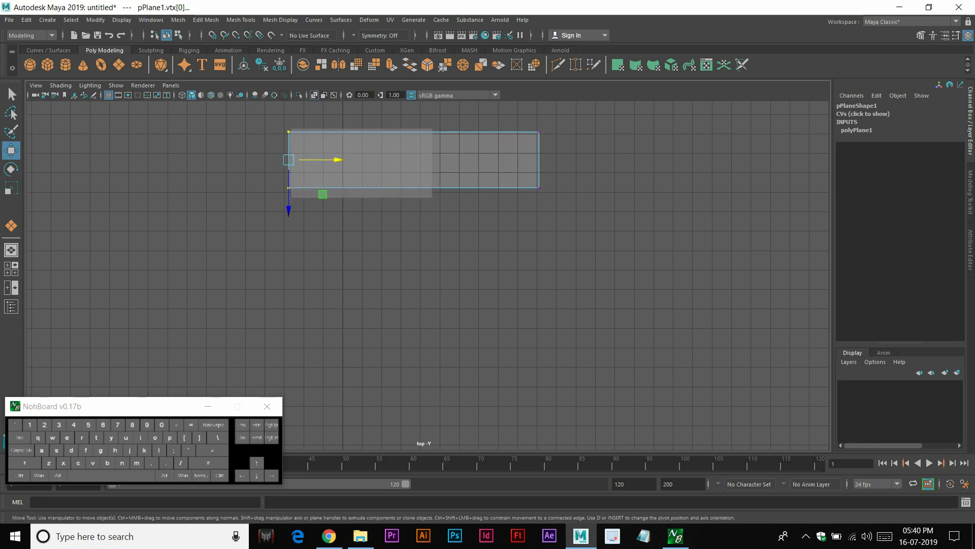
{"action": "left_click_drag", "start_coordinate": [328, 151], "coordinate": [398, 163]}
{"action": "key", "text": "ctrl+z"}
{"action": "mouse_move", "coordinate": [335, 160]}
{"action": "left_mouse_down"}
{"action": "mouse_move", "coordinate": [369, 159]}
{"action": "mouse_move", "coordinate": [347, 159]}
{"action": "left_mouse_up"}
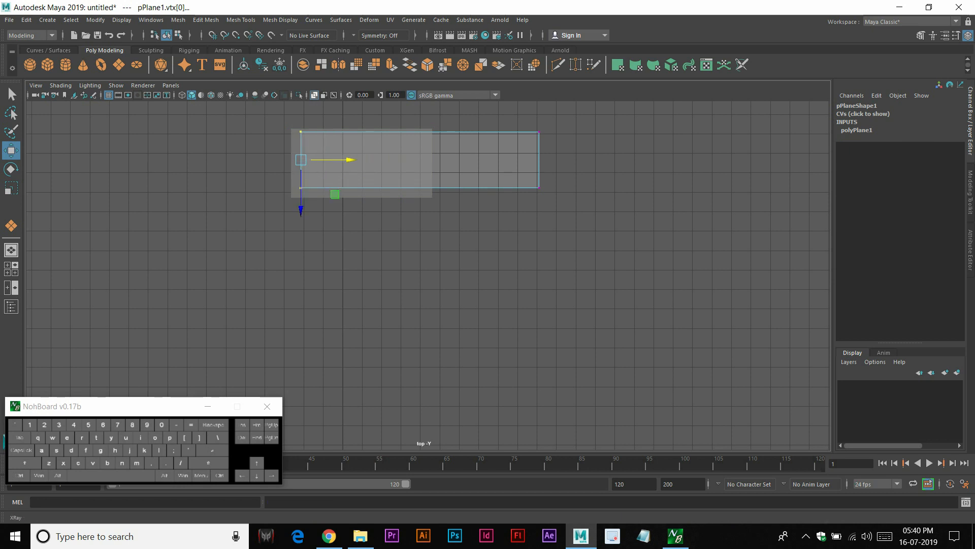
Turn on X-ray shading in the side view
{"action": "key", "text": "space"}
{"action": "key", "text": "space"}
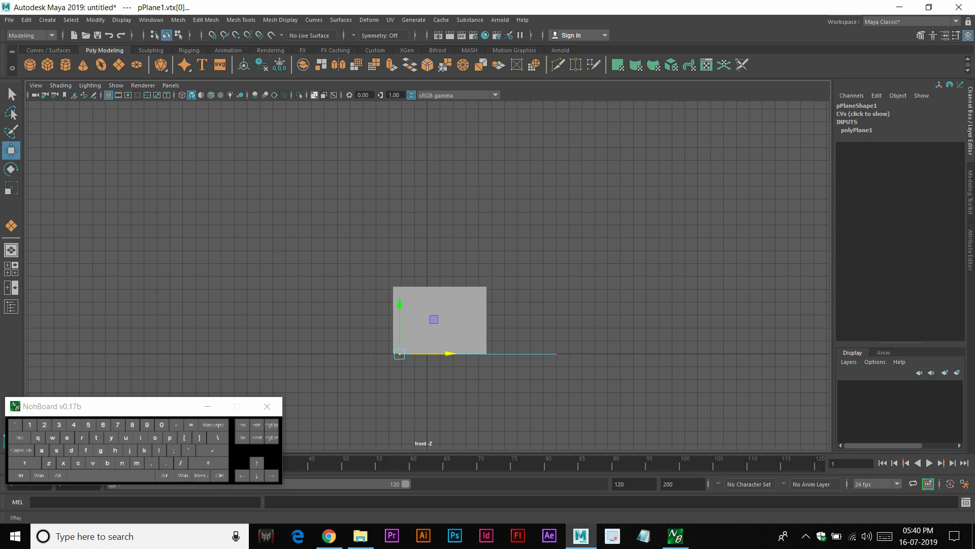
{"action": "key", "text": "space"}
{"action": "key", "text": "space"}
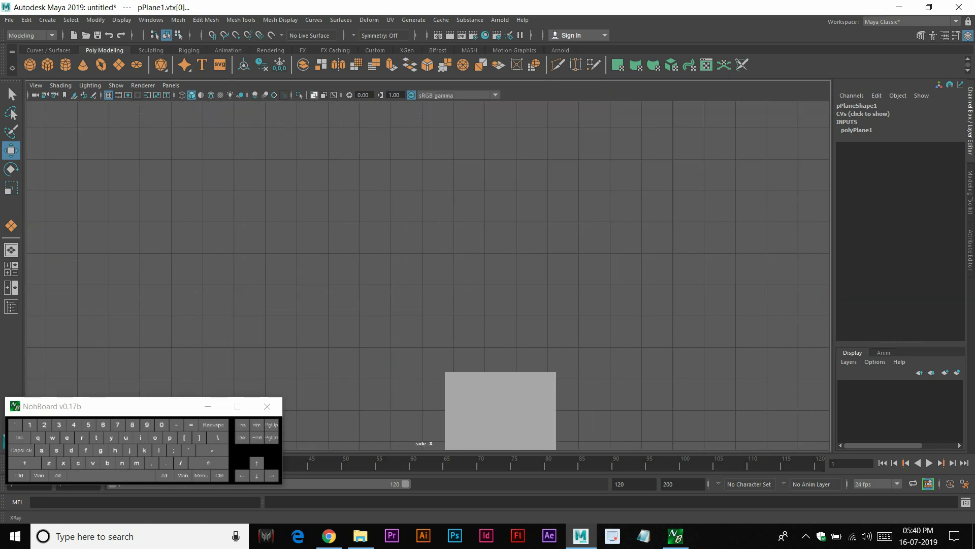
{"action": "left_click", "coordinate": [315, 95]}
Move the plane's end vertices along X in the top view to line up with the box's end
{"action": "key", "text": "space"}
{"action": "key", "text": "space"}
{"action": "right_click_drag", "start_coordinate": [265, 158], "coordinate": [304, 160], "text": "alt"}
{"action": "middle_click_drag", "start_coordinate": [305, 160], "coordinate": [310, 267], "text": "alt"}
{"action": "left_click_drag", "start_coordinate": [249, 168], "coordinate": [326, 350]}
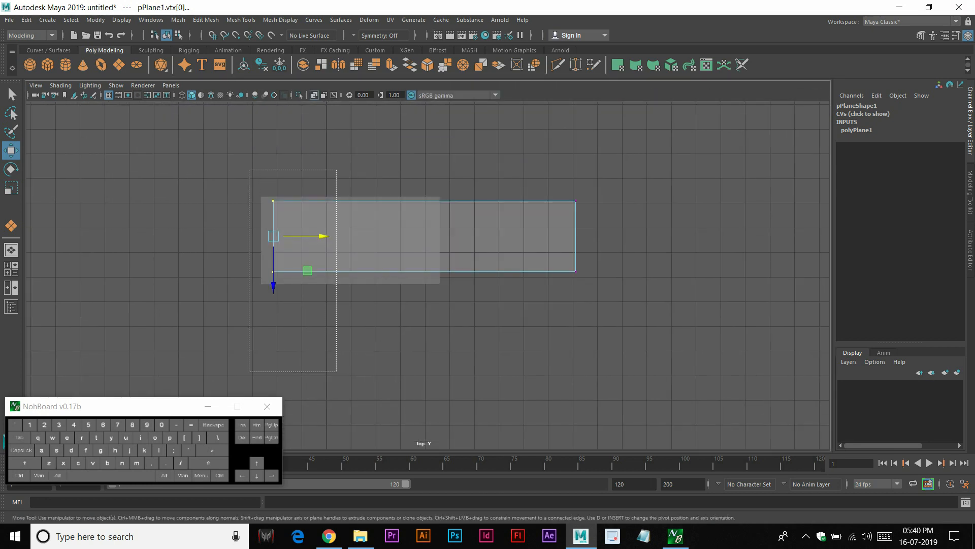
{"action": "left_click_drag", "start_coordinate": [319, 236], "coordinate": [310, 236]}
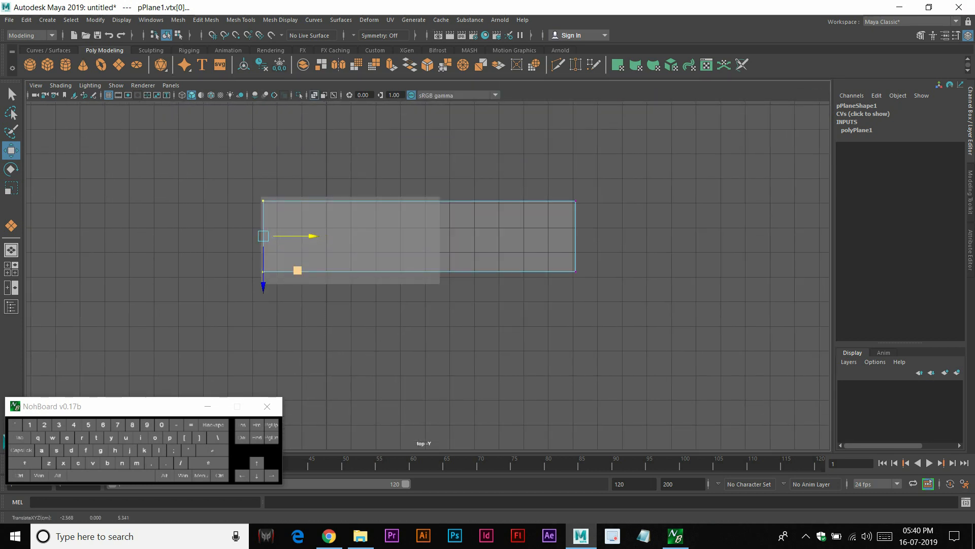
Go back to the perspective view, select the plane in object mode and delete it
{"action": "left_click_drag", "start_coordinate": [217, 146], "coordinate": [577, 218]}
{"action": "key", "text": "space"}
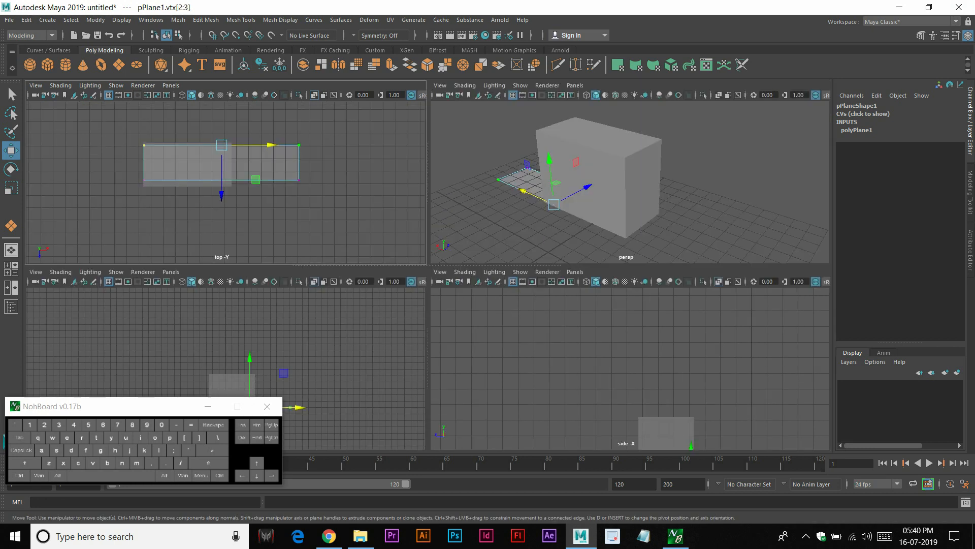
{"action": "key", "text": "space"}
{"action": "left_click_drag", "start_coordinate": [365, 244], "coordinate": [457, 249], "text": "alt"}
{"action": "middle_click_drag", "start_coordinate": [275, 335], "coordinate": [419, 197], "text": "alt"}
{"action": "right_click_drag", "start_coordinate": [179, 277], "coordinate": [168, 229]}
{"action": "left_click", "coordinate": [219, 223]}
{"action": "left_click", "coordinate": [223, 300]}
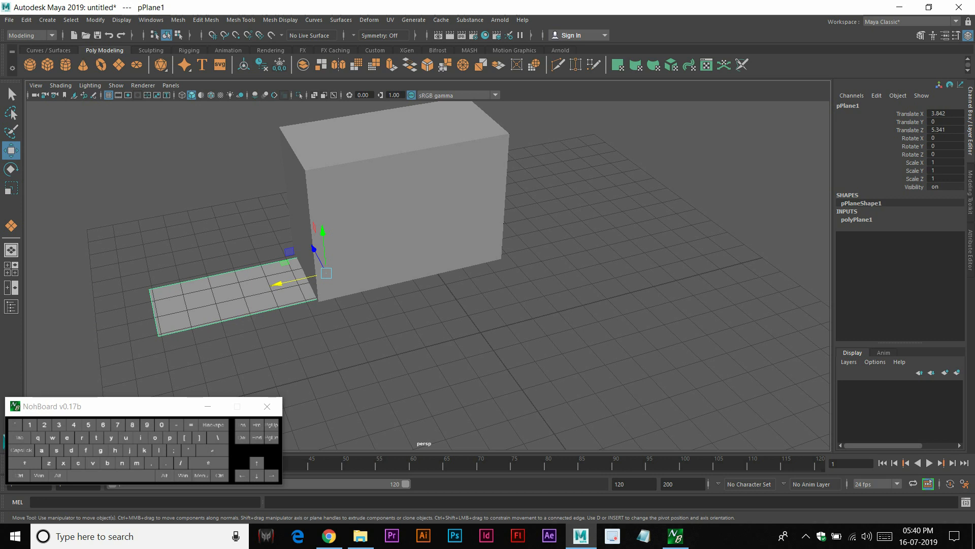
{"action": "key", "text": "Delete"}
Extract the box's top face, lift it slightly off the box and return to object mode
{"action": "middle_click_drag", "start_coordinate": [366, 138], "coordinate": [344, 259], "text": "alt"}
{"action": "right_click_drag", "start_coordinate": [344, 259], "coordinate": [344, 287]}
{"action": "left_click", "coordinate": [355, 254]}
{"action": "left_click_drag", "start_coordinate": [355, 254], "coordinate": [269, 222], "text": "alt"}
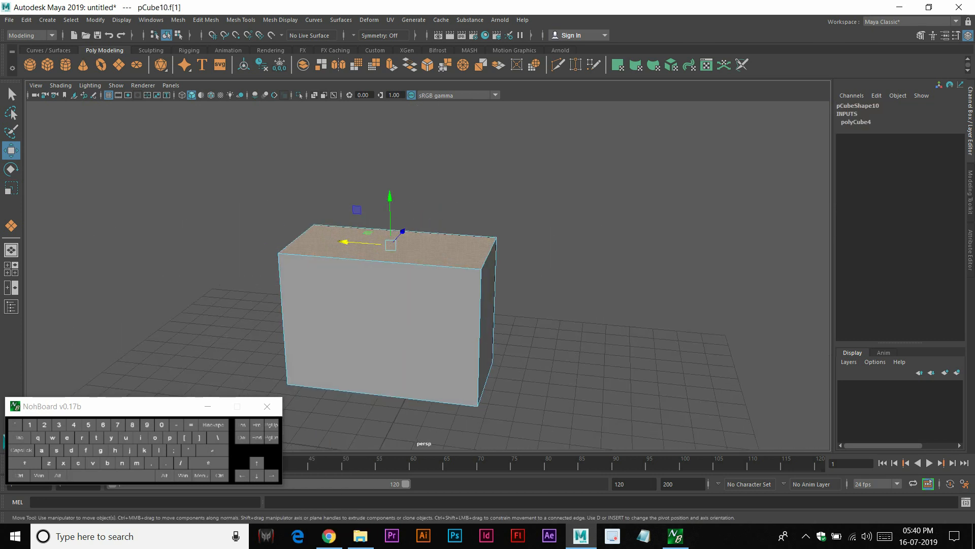
{"action": "left_click", "coordinate": [206, 20]}
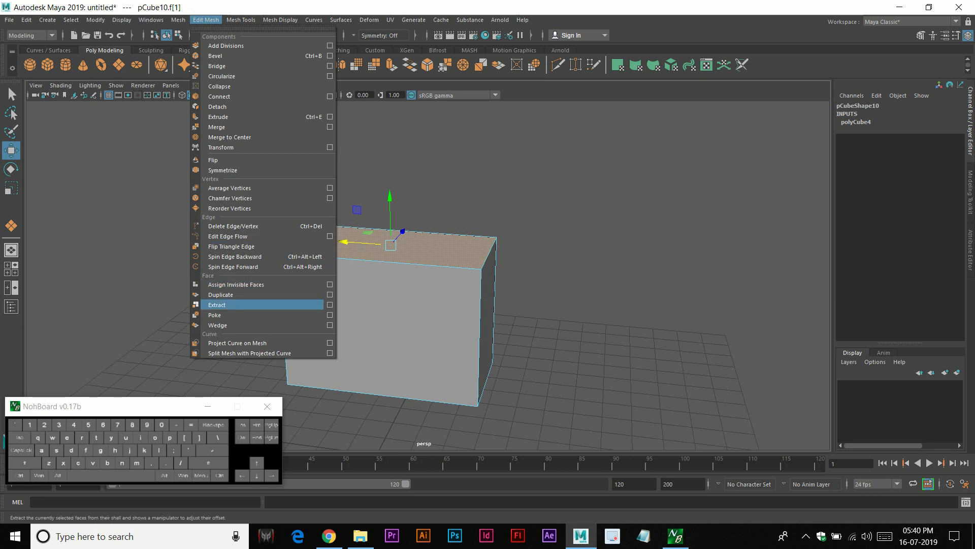
{"action": "left_click", "coordinate": [221, 294]}
{"action": "middle_click_drag", "start_coordinate": [452, 184], "coordinate": [450, 179]}
{"action": "key", "text": "w"}
{"action": "right_click_drag", "start_coordinate": [424, 244], "coordinate": [471, 227]}
{"action": "left_click", "coordinate": [528, 213]}
Select the extracted top face as its own object and raise it higher above the box
{"action": "left_click_drag", "start_coordinate": [508, 223], "coordinate": [499, 218], "text": "alt"}
{"action": "left_click", "coordinate": [440, 245]}
{"action": "left_click", "coordinate": [441, 297]}
{"action": "left_click", "coordinate": [546, 239]}
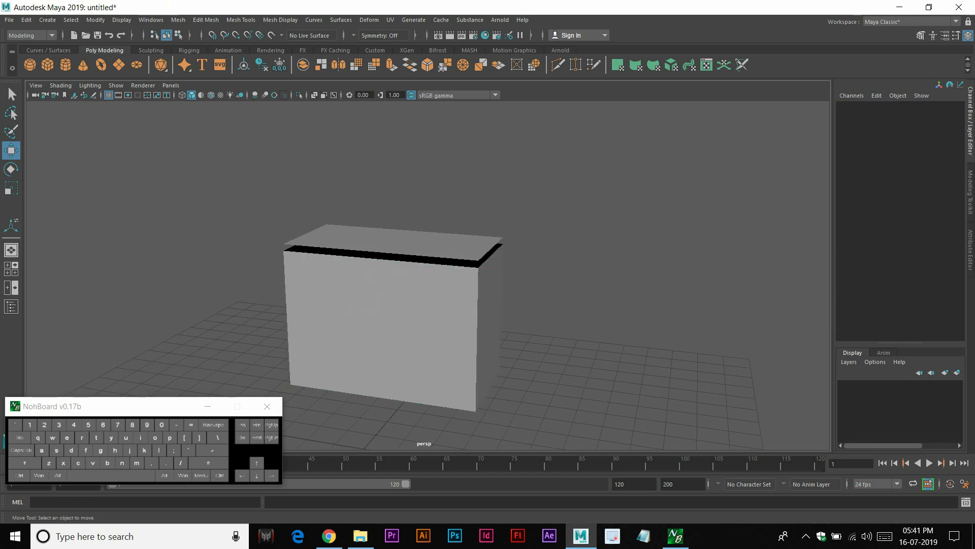
{"action": "left_click", "coordinate": [440, 244]}
{"action": "left_click", "coordinate": [441, 297]}
{"action": "left_click", "coordinate": [439, 244]}
{"action": "left_click_drag", "start_coordinate": [396, 292], "coordinate": [497, 259]}
{"action": "left_click", "coordinate": [533, 262]}
{"action": "scroll", "coordinate": [437, 315], "scroll_direction": "down", "scroll_amount": 3, "text": "alt"}
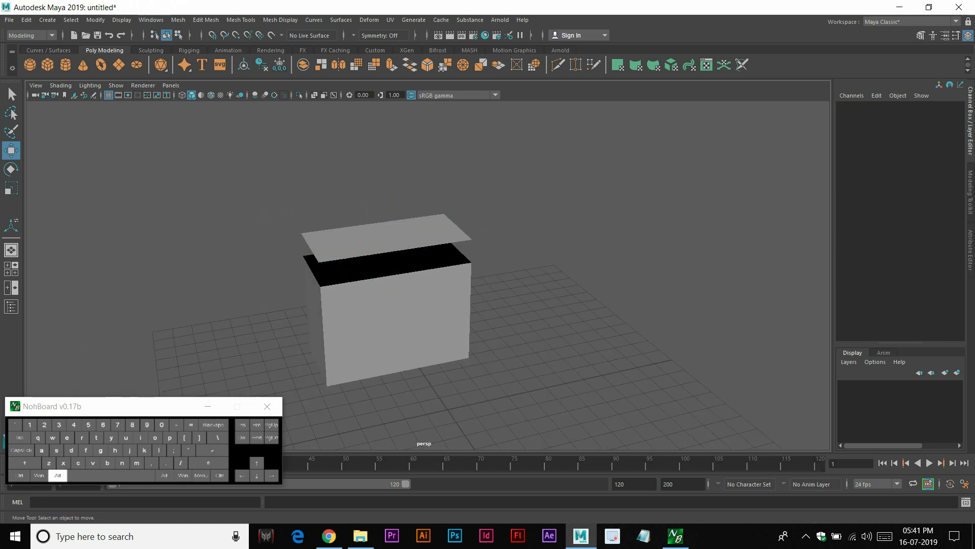
Delete the open box and the extracted face from the scene
{"action": "left_click_drag", "start_coordinate": [442, 325], "coordinate": [394, 312], "text": "alt"}
{"action": "left_click", "coordinate": [394, 318]}
{"action": "scroll", "coordinate": [394, 317], "scroll_direction": "up", "scroll_amount": 3, "text": "alt"}
{"action": "left_click", "coordinate": [539, 284]}
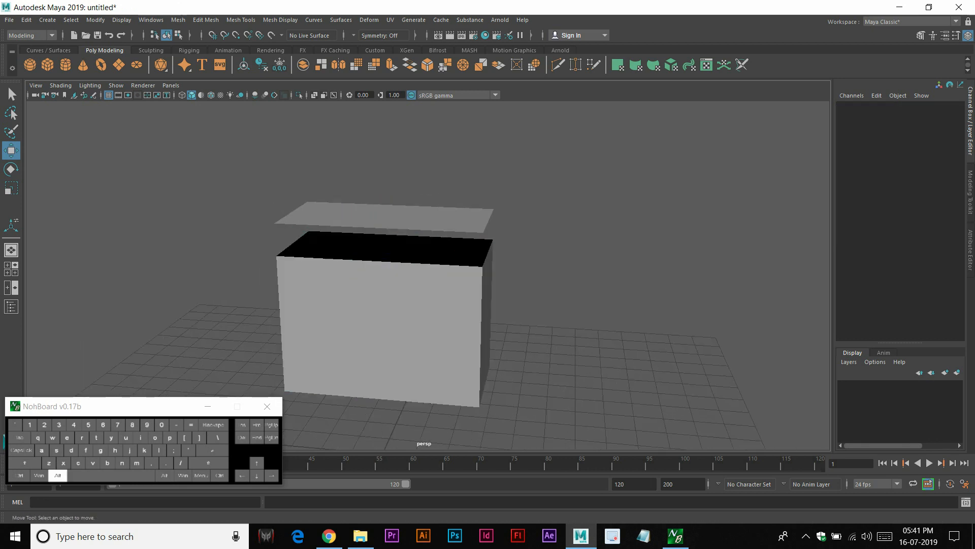
{"action": "left_click_drag", "start_coordinate": [539, 284], "coordinate": [490, 289], "text": "alt"}
{"action": "left_click", "coordinate": [437, 304]}
{"action": "key", "text": "Delete"}
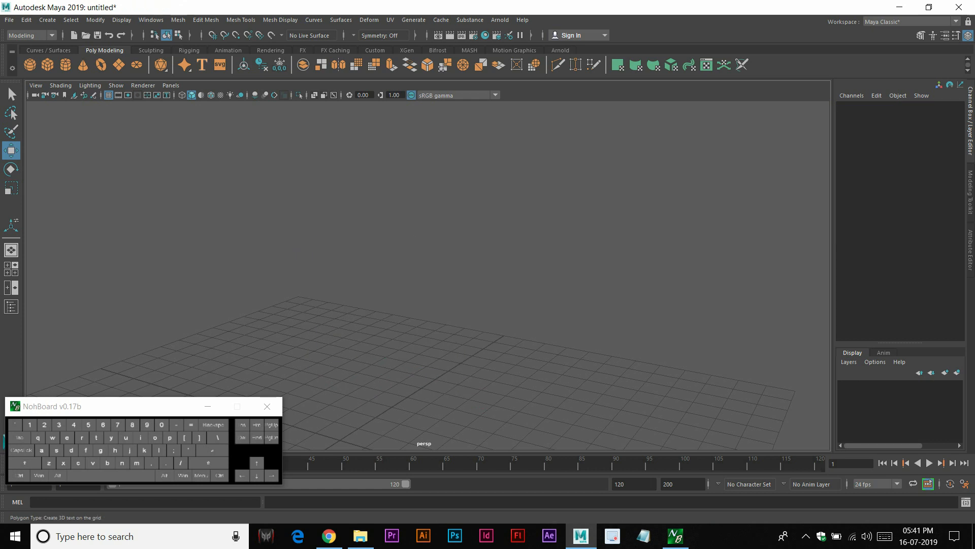
{"action": "left_click", "coordinate": [178, 20]}
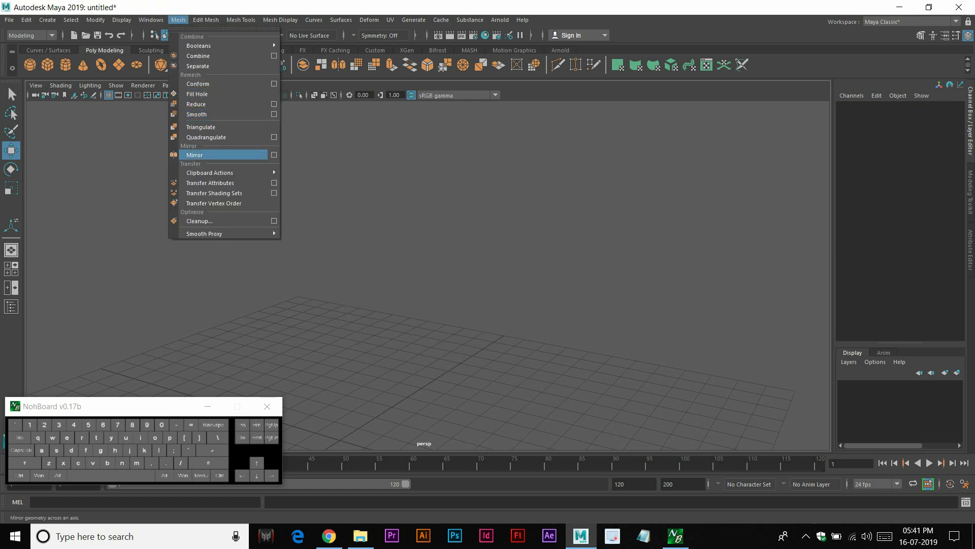
{"action": "mouse_move", "coordinate": [206, 20]}
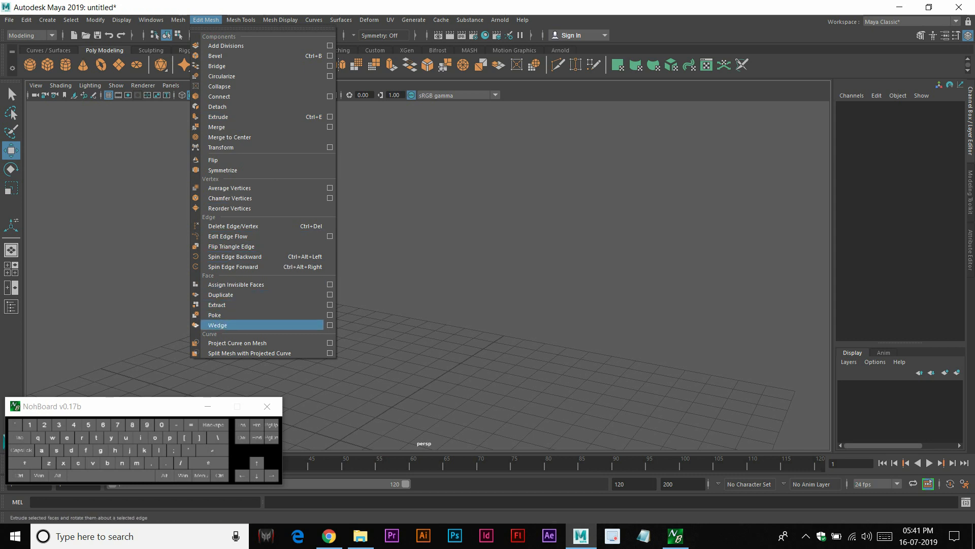
{"action": "mouse_move", "coordinate": [241, 20]}
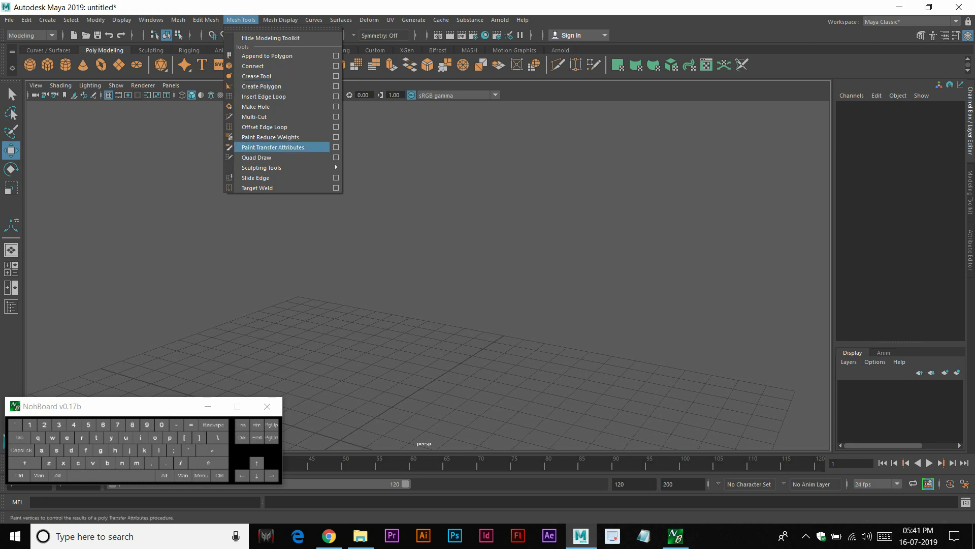
{"action": "left_click", "coordinate": [391, 147]}
Draw an irregular nine-point polygon face with a notch in one side on the grid, using the Create Polygon tool
{"action": "scroll", "coordinate": [428, 275], "scroll_direction": "down", "scroll_amount": 4, "text": "alt"}
{"action": "left_click_drag", "start_coordinate": [428, 244], "coordinate": [424, 315], "text": "alt"}
{"action": "scroll", "coordinate": [427, 276], "scroll_direction": "down", "scroll_amount": 4, "text": "alt"}
{"action": "right_click", "coordinate": [393, 306], "text": "shift"}
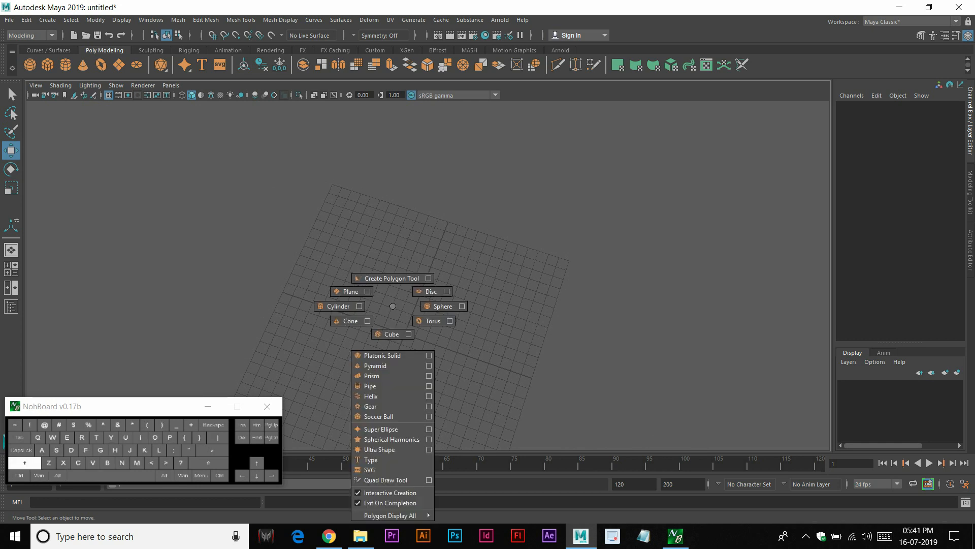
{"action": "left_click", "coordinate": [241, 20]}
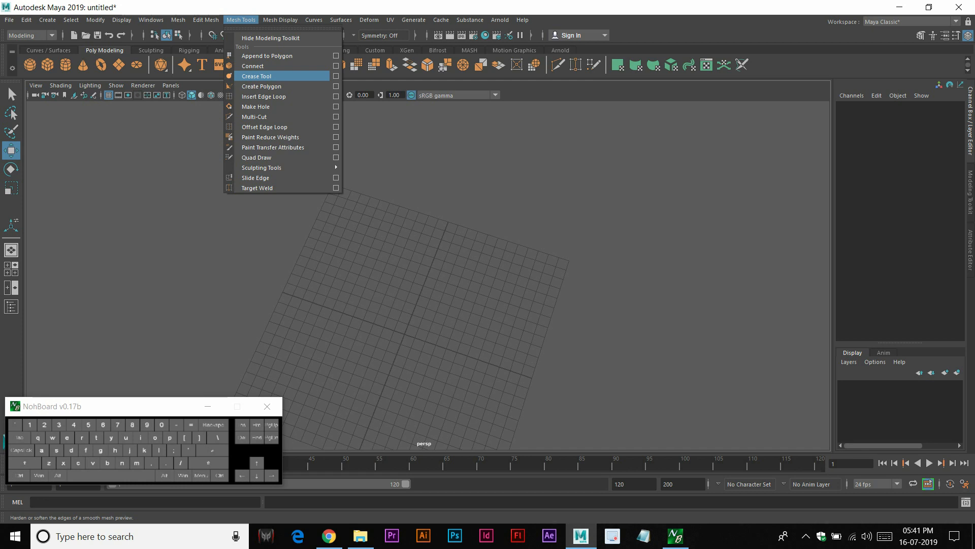
{"action": "left_click", "coordinate": [261, 86]}
{"action": "left_click", "coordinate": [354, 352]}
{"action": "left_click", "coordinate": [330, 290]}
{"action": "left_click", "coordinate": [375, 257]}
{"action": "left_click", "coordinate": [475, 272]}
{"action": "left_click", "coordinate": [478, 397]}
{"action": "left_click", "coordinate": [429, 430]}
{"action": "left_click", "coordinate": [337, 433]}
{"action": "left_click", "coordinate": [303, 378]}
{"action": "left_click", "coordinate": [292, 334]}
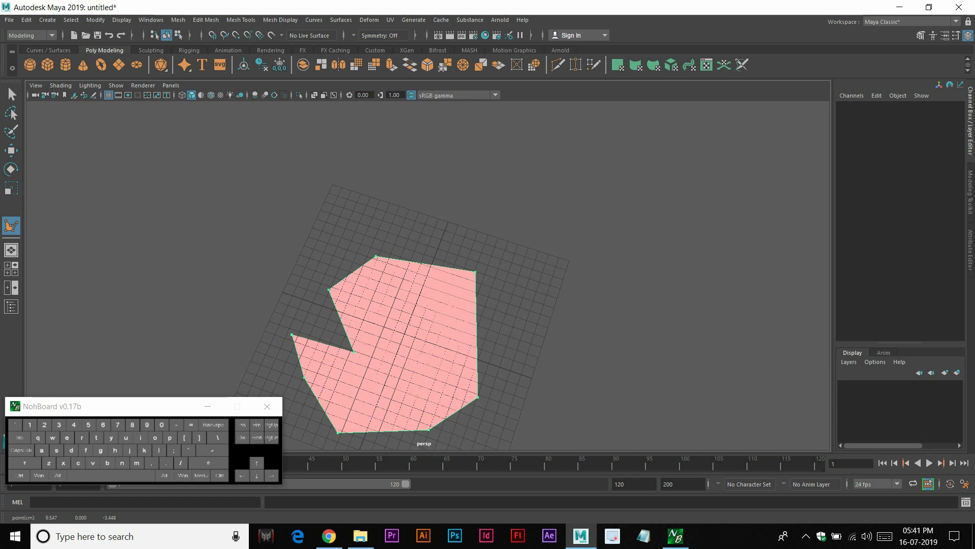
{"action": "key", "text": "Return"}
Switch the new polygon to object mode and move it up about 4 units along Y
{"action": "right_click", "coordinate": [399, 258]}
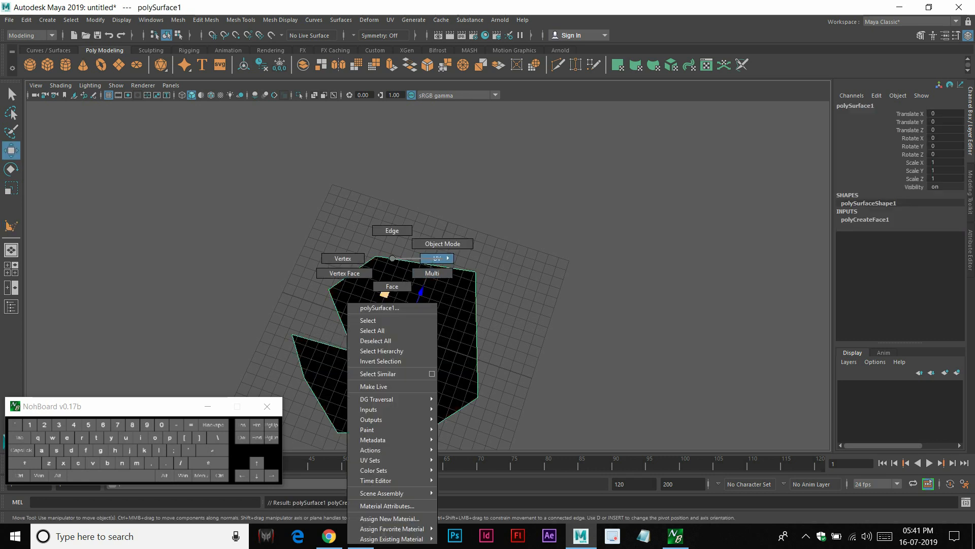
{"action": "right_click_drag", "start_coordinate": [399, 258], "coordinate": [457, 224]}
{"action": "left_click", "coordinate": [456, 224]}
{"action": "left_click_drag", "start_coordinate": [456, 224], "coordinate": [453, 152], "text": "alt"}
{"action": "left_click", "coordinate": [414, 338]}
{"action": "left_click_drag", "start_coordinate": [421, 326], "coordinate": [419, 327]}
{"action": "left_click_drag", "start_coordinate": [396, 291], "coordinate": [431, 277]}
Raise the polygon's face along Y in face mode and delete the whole polygon in object mode
{"action": "right_click_drag", "start_coordinate": [420, 280], "coordinate": [420, 300]}
{"action": "left_click", "coordinate": [417, 300]}
{"action": "left_click_drag", "start_coordinate": [385, 274], "coordinate": [383, 196]}
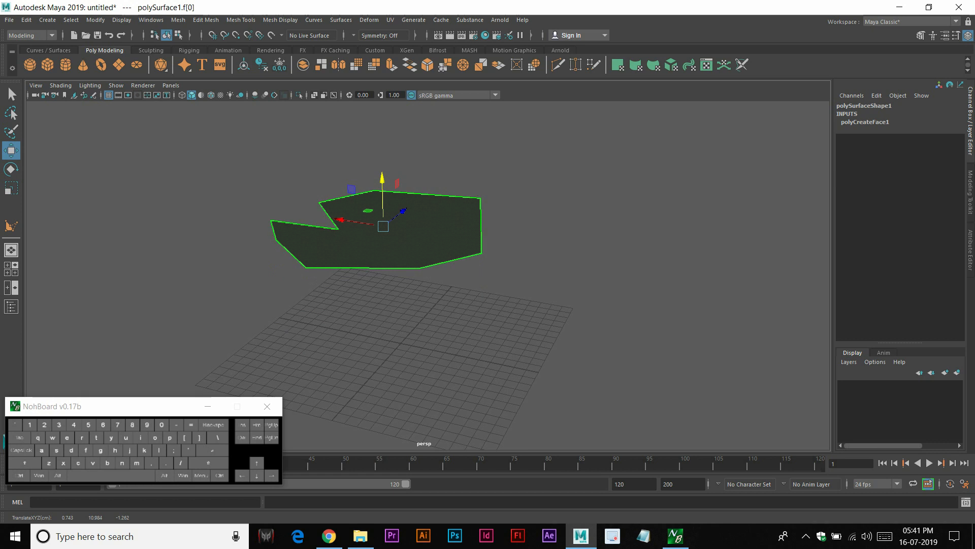
{"action": "right_click_drag", "start_coordinate": [449, 206], "coordinate": [501, 192]}
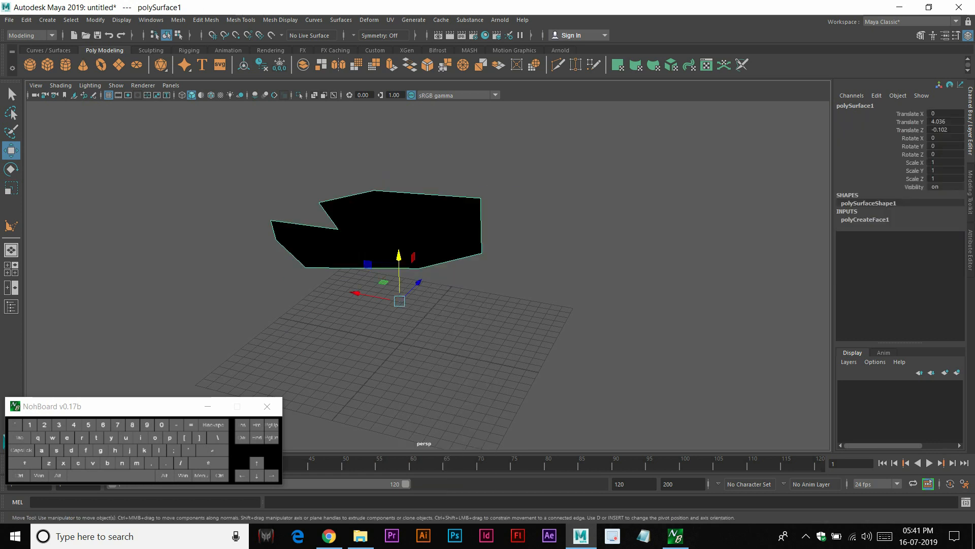
{"action": "key", "text": "Delete"}
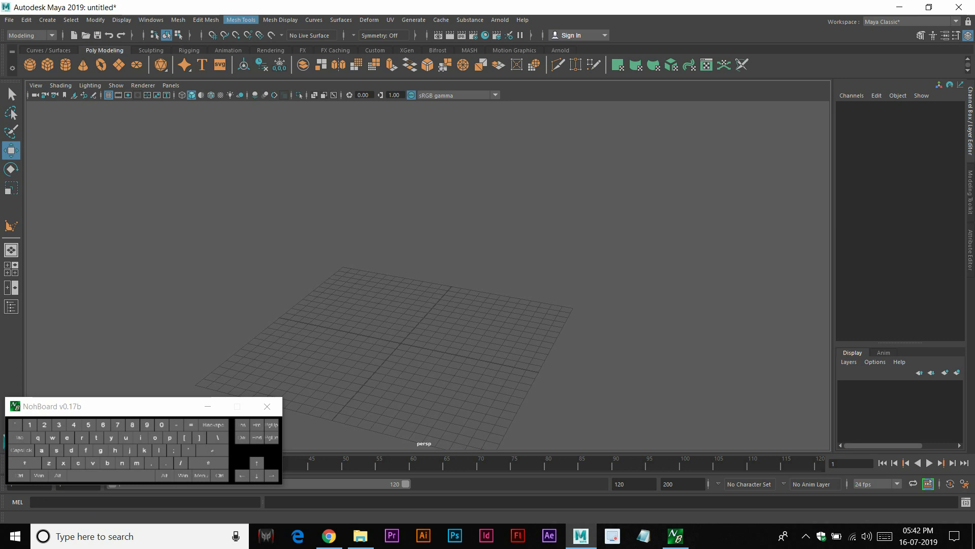
Create a polygon cube on the grid, about 11.2 wide, 10.4 high and 7.8 deep
{"action": "left_click", "coordinate": [241, 20]}
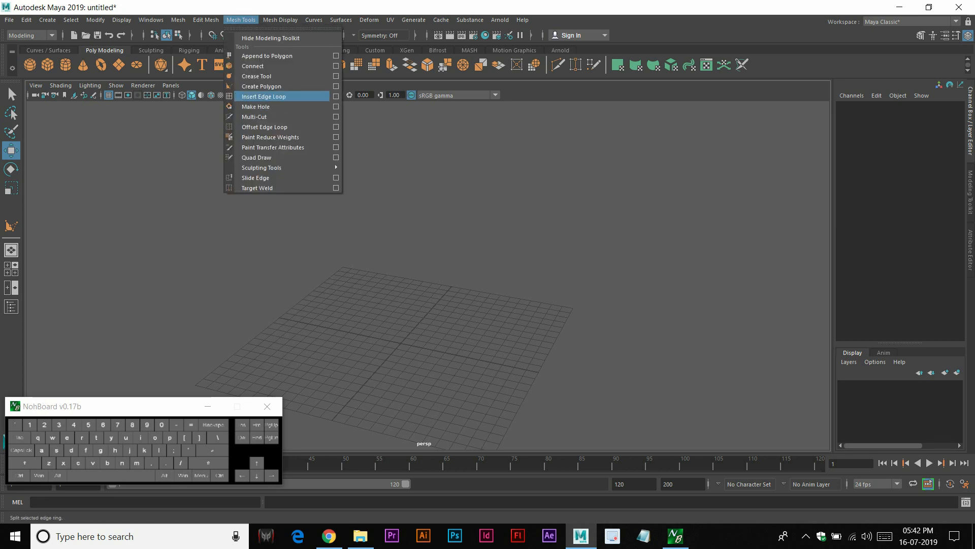
{"action": "left_click", "coordinate": [48, 65]}
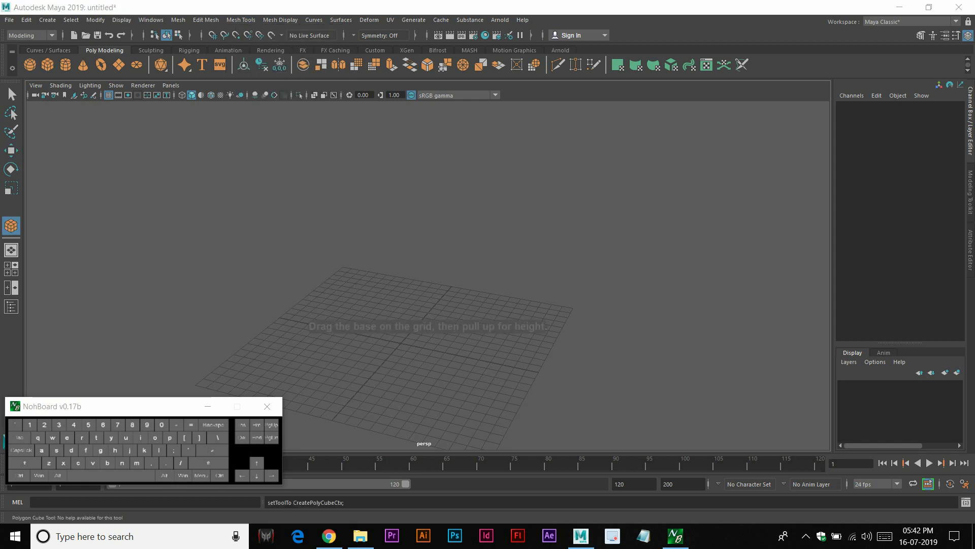
{"action": "left_click_drag", "start_coordinate": [355, 341], "coordinate": [445, 420]}
{"action": "left_click_drag", "start_coordinate": [445, 420], "coordinate": [503, 288]}
{"action": "scroll", "coordinate": [449, 299], "scroll_direction": "down", "scroll_amount": 3}
{"action": "scroll", "coordinate": [503, 287], "scroll_direction": "up", "scroll_amount": 3, "text": "alt"}
{"action": "middle_click_drag", "start_coordinate": [503, 287], "coordinate": [465, 227], "text": "alt"}
{"action": "left_click_drag", "start_coordinate": [466, 227], "coordinate": [448, 228], "text": "alt"}
{"action": "scroll", "coordinate": [448, 228], "scroll_direction": "up", "scroll_amount": 1, "text": "alt"}
{"action": "middle_click_drag", "start_coordinate": [448, 228], "coordinate": [478, 266], "text": "alt"}
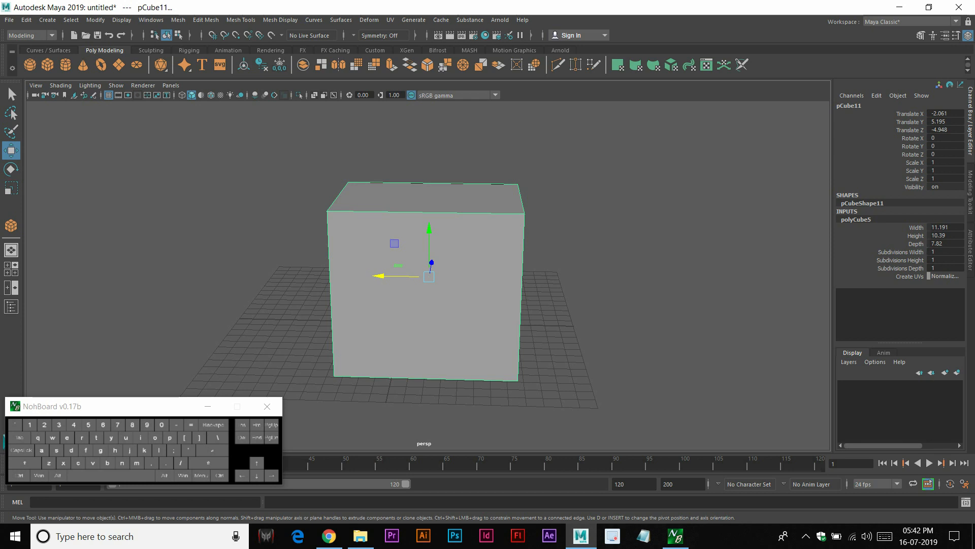
Show the cube's polyCube construction settings in the Attribute Editor
{"action": "double_click", "coordinate": [863, 203]}
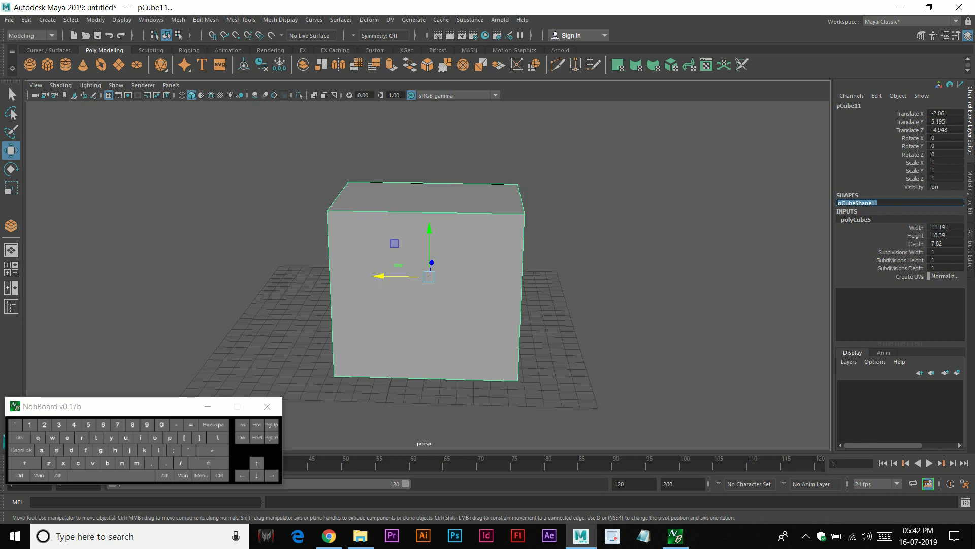
{"action": "double_click", "coordinate": [852, 220]}
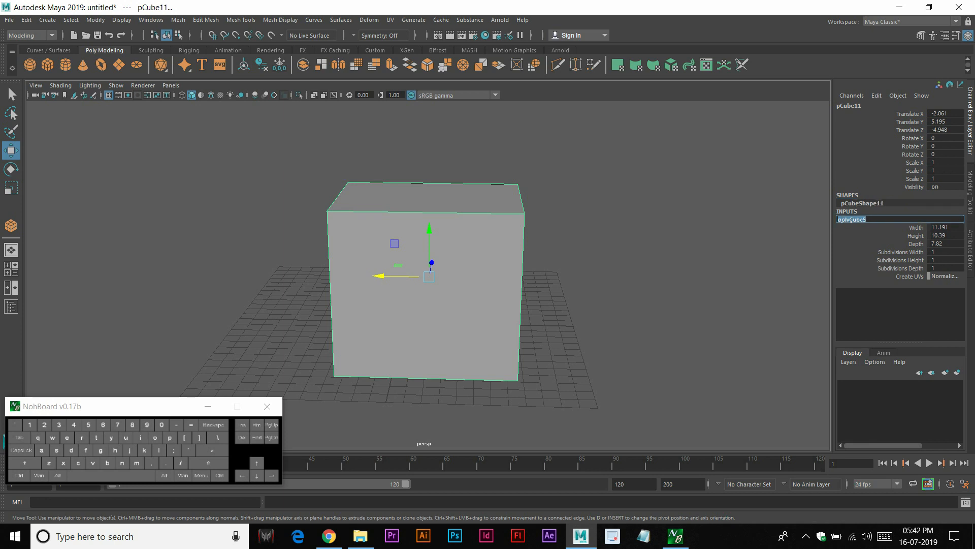
{"action": "right_click_drag", "start_coordinate": [488, 235], "coordinate": [533, 219]}
{"action": "key", "text": "ctrl+a"}
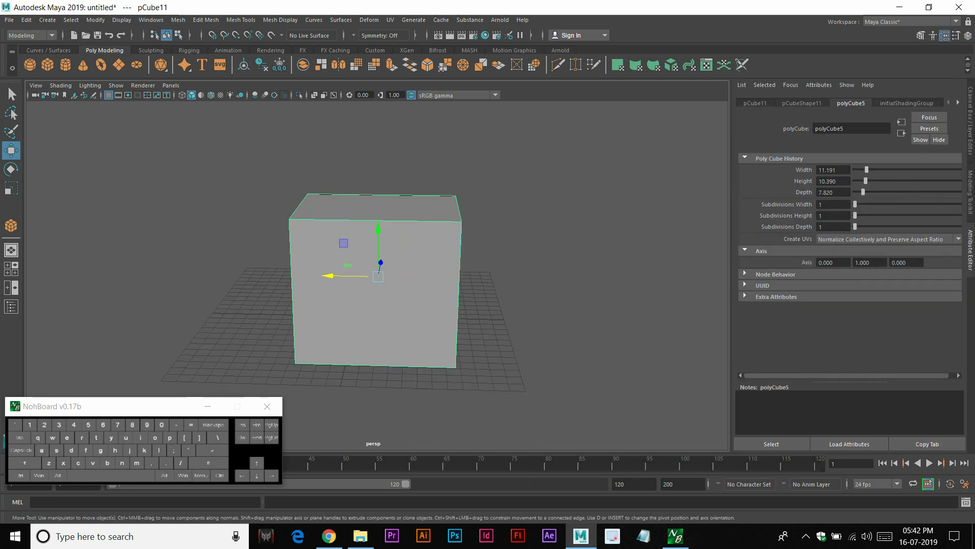
Set the cube's subdivisions to width 7, height 6 and depth 4, and select a vertical edge loop
{"action": "left_click_drag", "start_coordinate": [855, 205], "coordinate": [862, 227]}
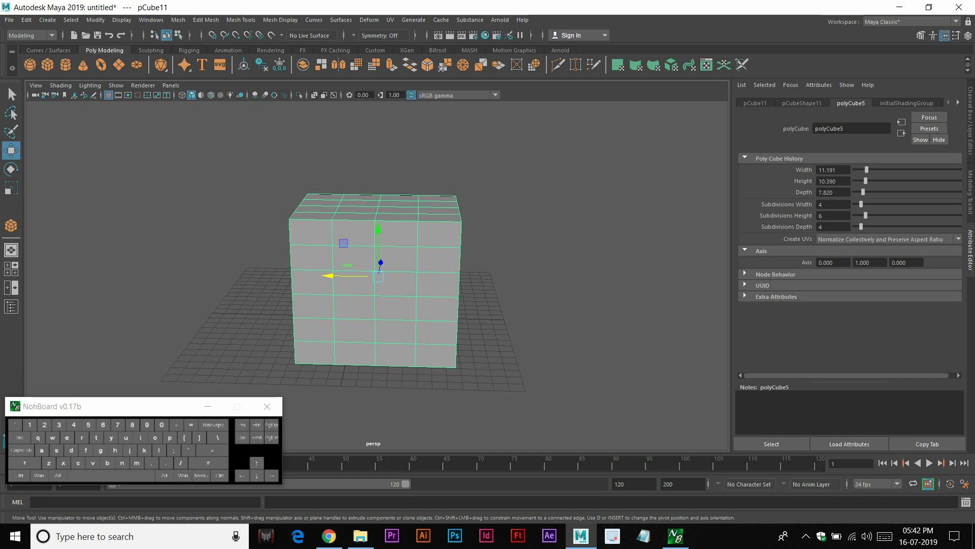
{"action": "left_click_drag", "start_coordinate": [861, 205], "coordinate": [868, 205]}
{"action": "right_click_drag", "start_coordinate": [403, 246], "coordinate": [402, 218]}
{"action": "double_click", "coordinate": [388, 233]}
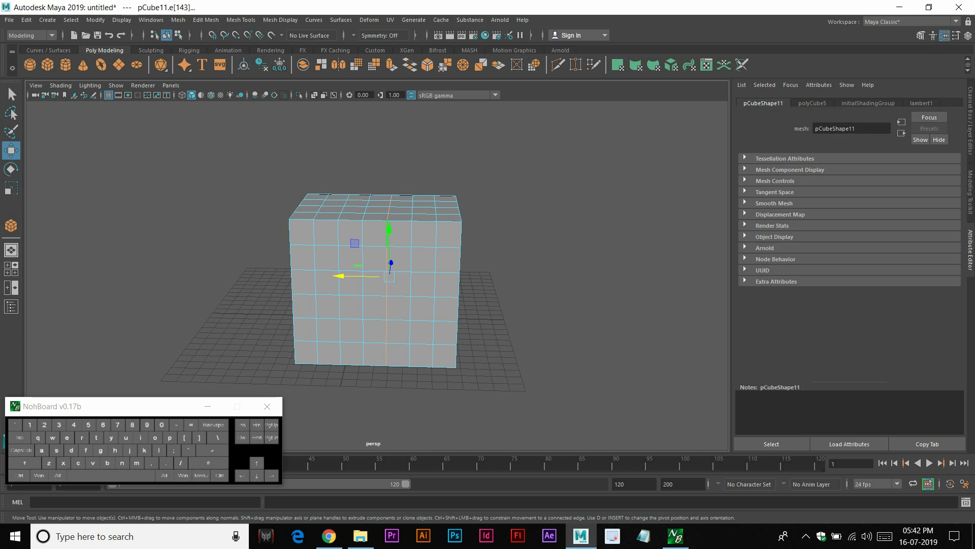
Undo the edge loop selection and all the subdivision changes on the cube
{"action": "key", "text": "ctrl+z"}
{"action": "key", "text": "ctrl+z"}
{"action": "key", "text": "ctrl+z"}
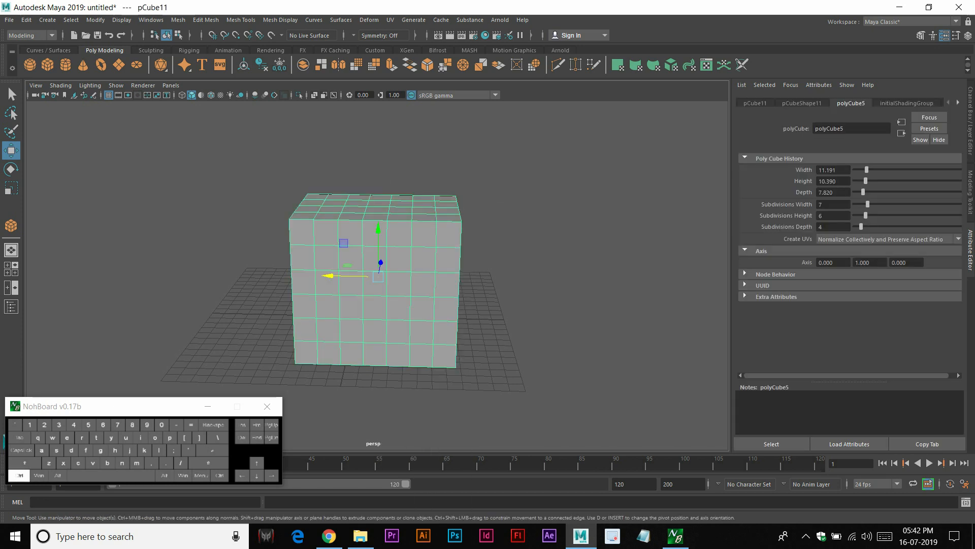
{"action": "key", "text": "ctrl+z"}
{"action": "key", "text": "ctrl+z"}
{"action": "key", "text": "ctrl+z"}
{"action": "key", "text": "ctrl+z"}
{"action": "key", "text": "ctrl+z"}
{"action": "key", "text": "ctrl+z"}
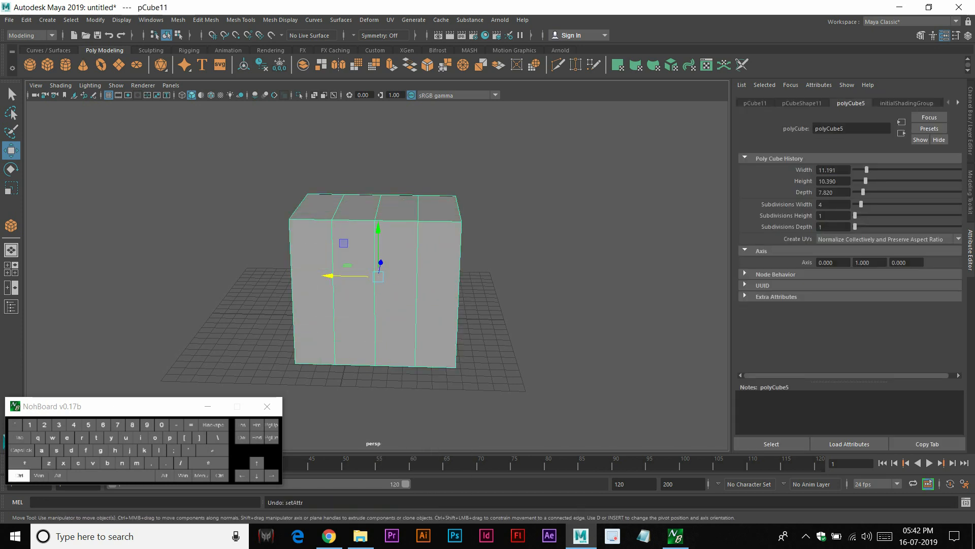
Insert three vertical edge loops around the cube, one near each side and one in the middle, and return to object mode
{"action": "left_click", "coordinate": [240, 20]}
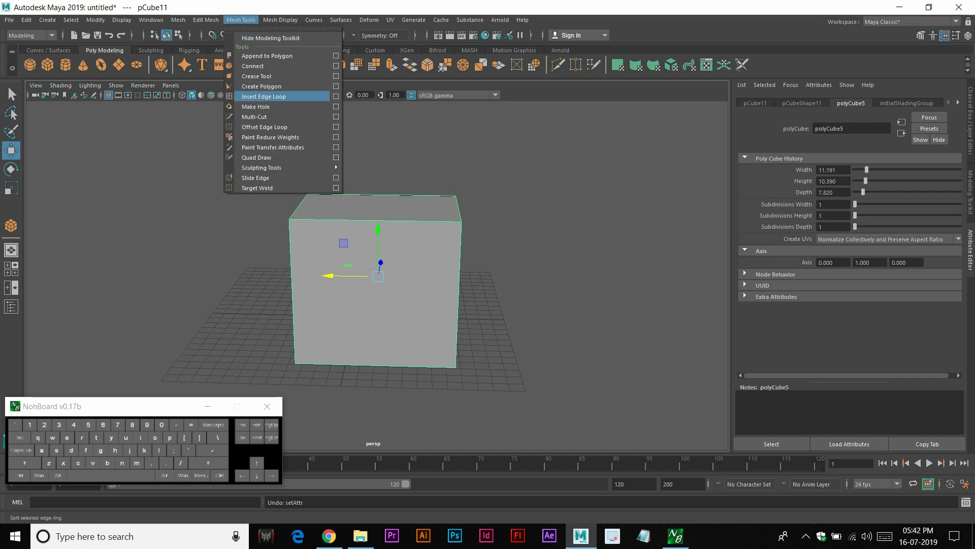
{"action": "left_click", "coordinate": [264, 96]}
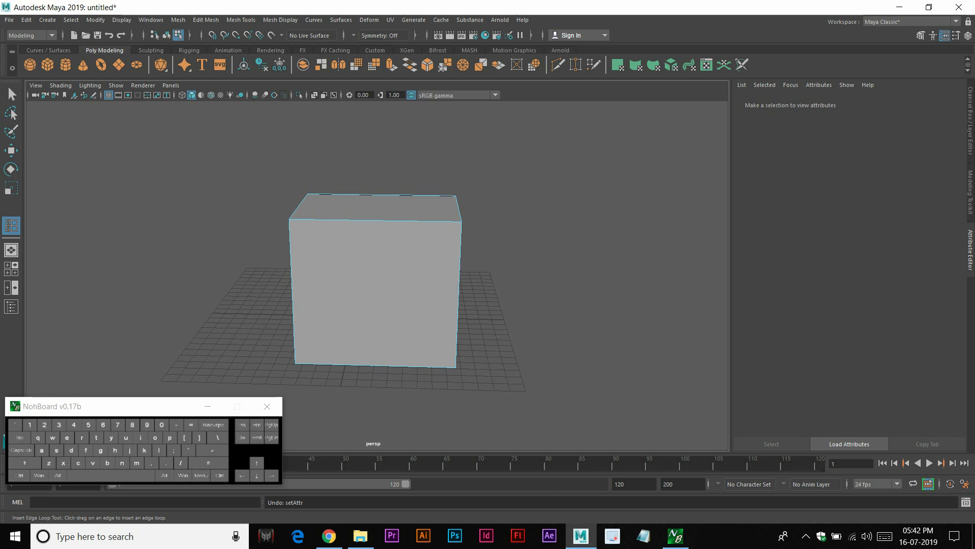
{"action": "left_click", "coordinate": [321, 220]}
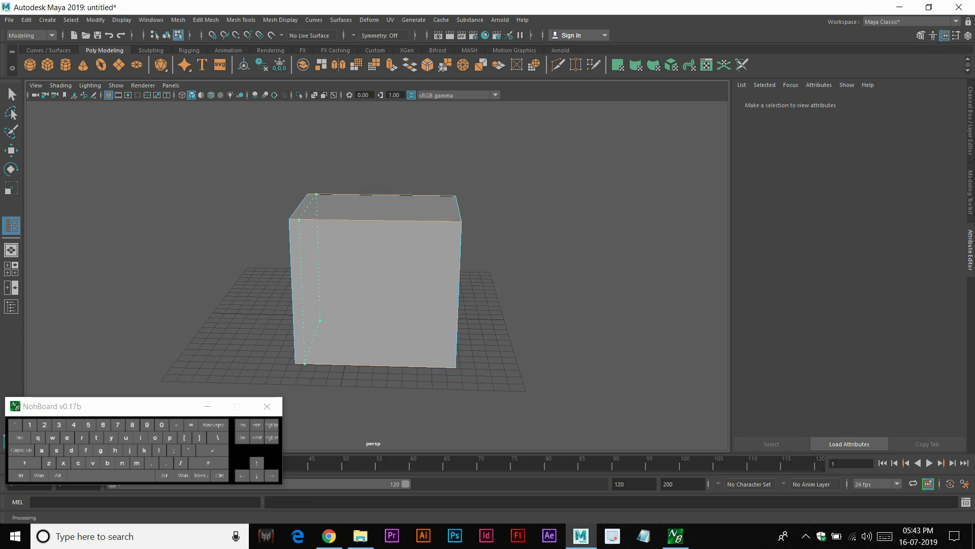
{"action": "mouse_move", "coordinate": [314, 219]}
{"action": "left_mouse_down"}
{"action": "mouse_move", "coordinate": [323, 220]}
{"action": "mouse_move", "coordinate": [300, 219]}
{"action": "left_mouse_up"}
{"action": "left_click_drag", "start_coordinate": [318, 220], "coordinate": [319, 219]}
{"action": "left_click_drag", "start_coordinate": [390, 221], "coordinate": [436, 221]}
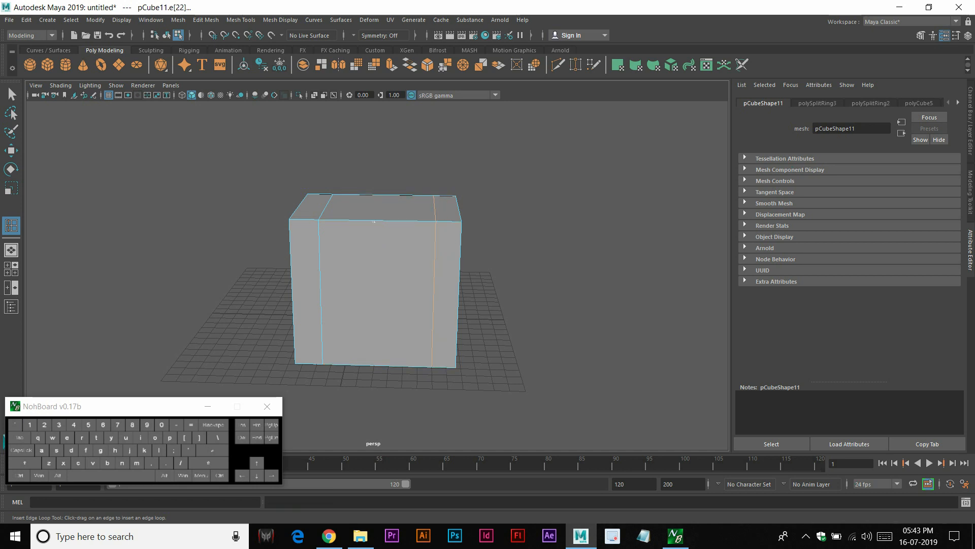
{"action": "left_click_drag", "start_coordinate": [374, 221], "coordinate": [374, 221]}
{"action": "key", "text": "w"}
{"action": "right_click_drag", "start_coordinate": [409, 203], "coordinate": [457, 189]}
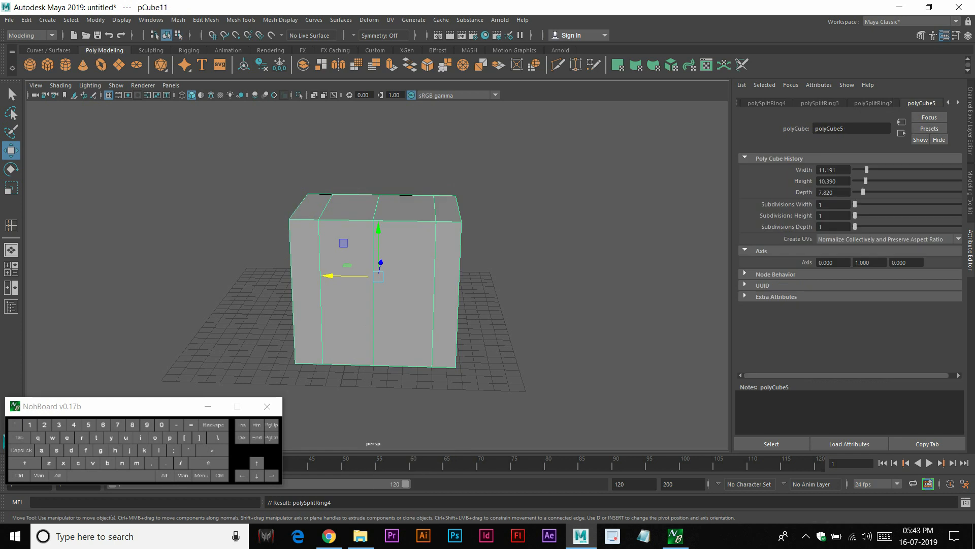
Select the inserted edge loop near the cube's left side in edge mode and delete it
{"action": "left_click", "coordinate": [513, 203]}
{"action": "right_click_drag", "start_coordinate": [325, 198], "coordinate": [386, 198], "text": "alt"}
{"action": "left_click_drag", "start_coordinate": [330, 188], "coordinate": [326, 232], "text": "alt"}
{"action": "left_click", "coordinate": [328, 203]}
{"action": "right_click_drag", "start_coordinate": [326, 233], "coordinate": [346, 210]}
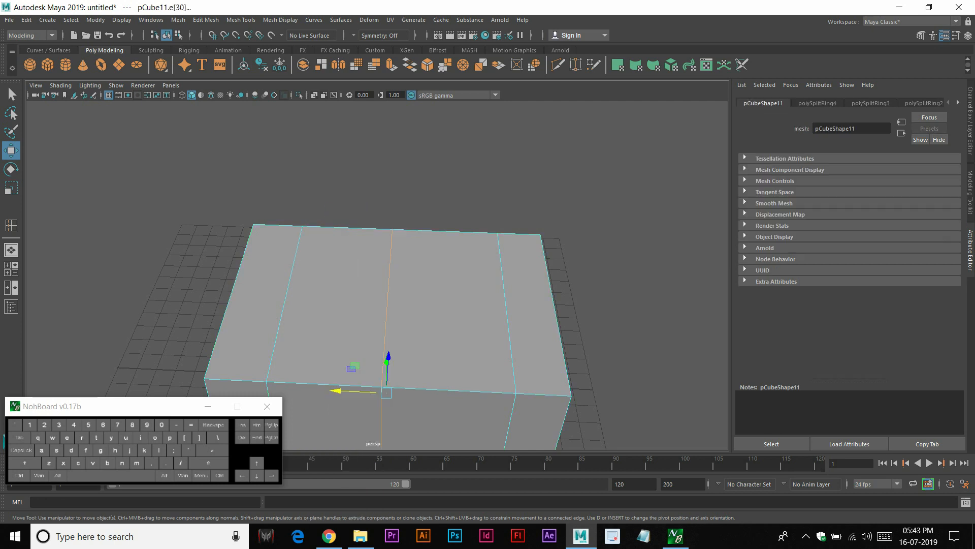
{"action": "double_click", "coordinate": [290, 279]}
{"action": "right_click_drag", "start_coordinate": [290, 278], "coordinate": [249, 279], "text": "alt"}
{"action": "mouse_move", "coordinate": [249, 279]}
{"action": "left_mouse_down", "text": "alt"}
{"action": "mouse_move", "coordinate": [247, 265]}
{"action": "mouse_move", "coordinate": [247, 287]}
{"action": "left_mouse_up", "text": "alt"}
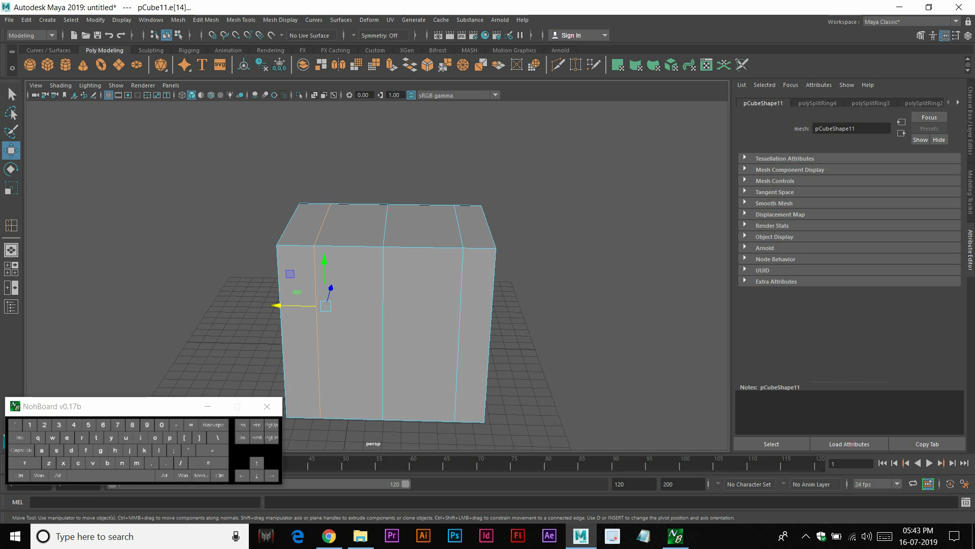
{"action": "key", "text": "Delete"}
In vertex mode, select the leftover vertex on the top front edge where the left edge loop was deleted, then return to object mode
{"action": "right_click_drag", "start_coordinate": [329, 224], "coordinate": [280, 225]}
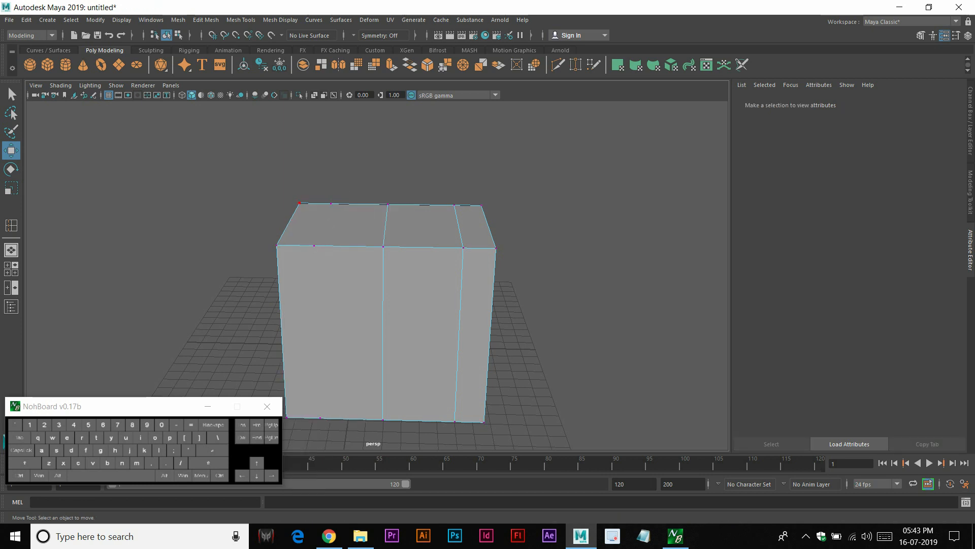
{"action": "left_click", "coordinate": [314, 247]}
{"action": "left_click_drag", "start_coordinate": [314, 247], "coordinate": [274, 269], "text": "alt"}
{"action": "middle_click_drag", "start_coordinate": [274, 269], "coordinate": [341, 152], "text": "alt"}
{"action": "left_click_drag", "start_coordinate": [341, 151], "coordinate": [368, 175], "text": "alt"}
{"action": "middle_click_drag", "start_coordinate": [368, 175], "coordinate": [367, 221], "text": "alt"}
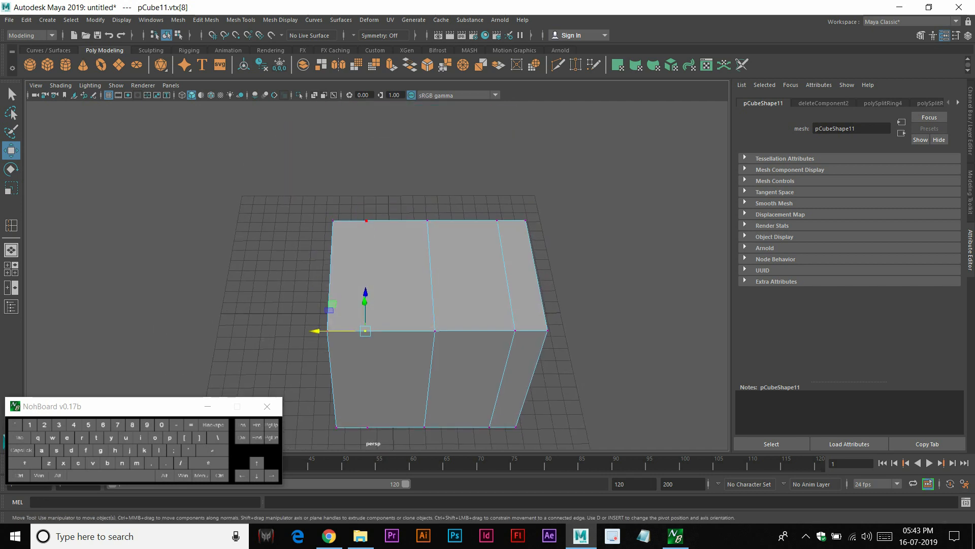
{"action": "right_click_drag", "start_coordinate": [366, 220], "coordinate": [419, 223], "text": "alt"}
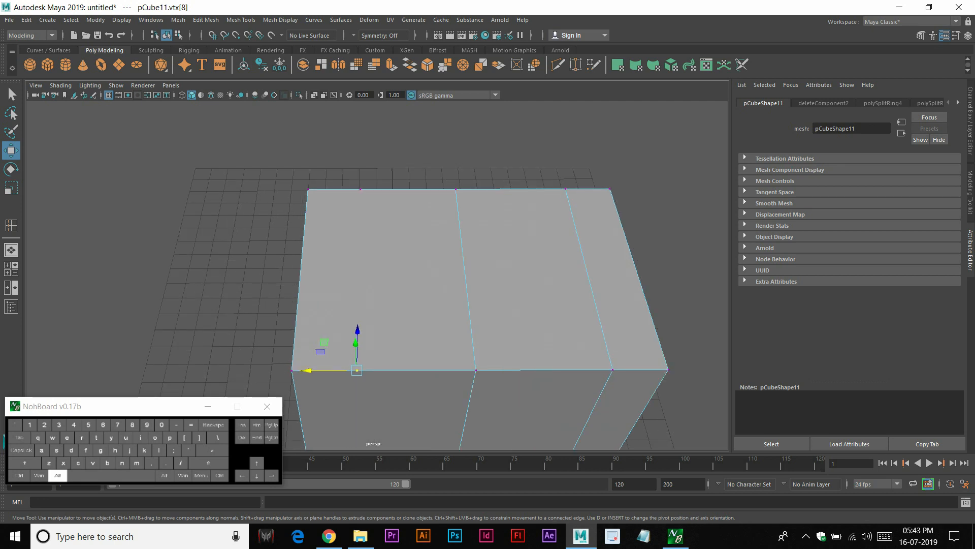
{"action": "left_click_drag", "start_coordinate": [362, 223], "coordinate": [337, 190], "text": "alt"}
{"action": "right_click_drag", "start_coordinate": [336, 191], "coordinate": [364, 178]}
{"action": "left_click", "coordinate": [367, 155]}
{"action": "left_click", "coordinate": [373, 229]}
Undo the vertex selection and the deletion of the left edge loop
{"action": "key", "text": "ctrl+z"}
{"action": "key", "text": "ctrl+z"}
{"action": "key", "text": "ctrl+z"}
{"action": "key", "text": "ctrl+z"}
{"action": "key", "text": "ctrl+z"}
{"action": "key", "text": "ctrl+z"}
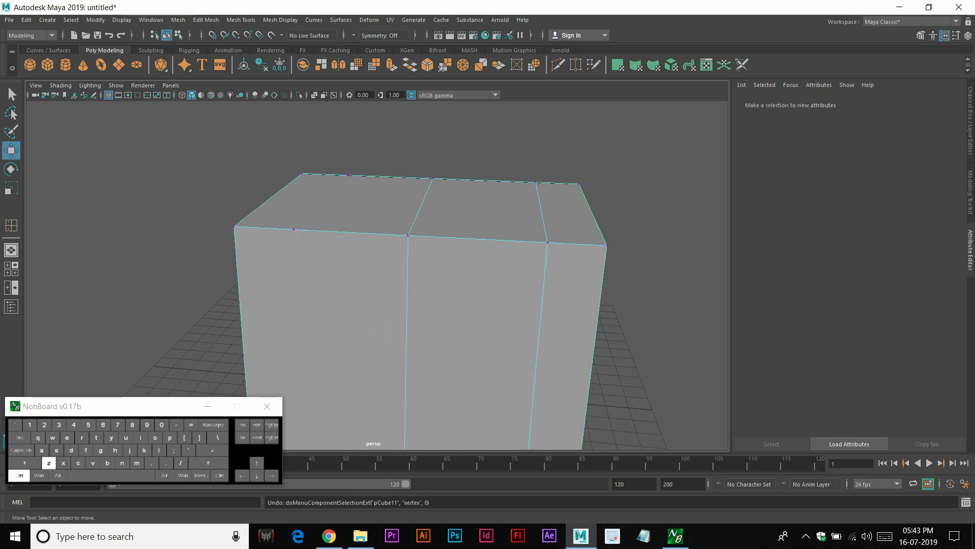
Select the left edge loop, remove it with the Delete Edge command, and switch to vertex mode
{"action": "right_click_drag", "start_coordinate": [362, 187], "coordinate": [365, 161]}
{"action": "double_click", "coordinate": [296, 274]}
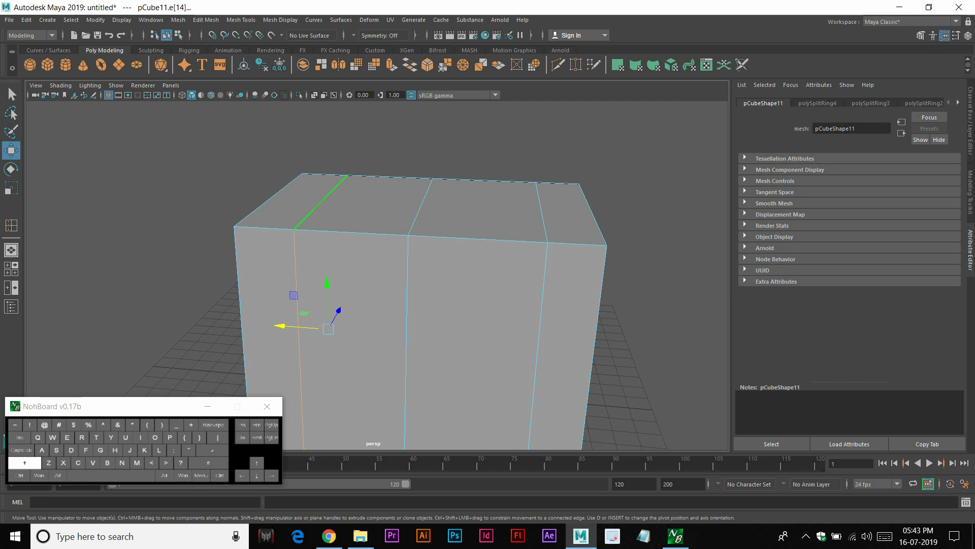
{"action": "right_click", "coordinate": [315, 206], "text": "shift"}
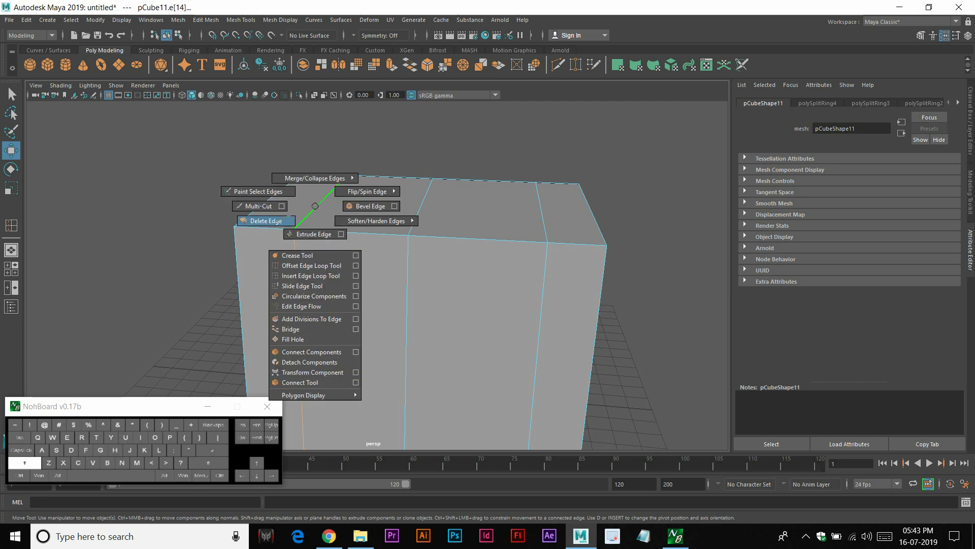
{"action": "right_click_drag", "start_coordinate": [315, 205], "coordinate": [276, 221], "text": "shift"}
{"action": "right_click_drag", "start_coordinate": [348, 196], "coordinate": [299, 196]}
{"action": "scroll", "coordinate": [305, 198], "scroll_direction": "down", "scroll_amount": 5, "text": "alt"}
{"action": "left_click_drag", "start_coordinate": [304, 198], "coordinate": [320, 236], "text": "alt"}
Remove the middle edge loop with a plain delete and select the leftover vertex on the top front edge
{"action": "mouse_move", "coordinate": [375, 252]}
{"action": "right_mouse_down"}
{"action": "mouse_move", "coordinate": [444, 232]}
{"action": "mouse_move", "coordinate": [386, 258]}
{"action": "right_mouse_up"}
{"action": "double_click", "coordinate": [428, 288]}
{"action": "key", "text": "Delete"}
{"action": "left_click", "coordinate": [430, 337]}
{"action": "left_click_drag", "start_coordinate": [431, 337], "coordinate": [437, 307], "text": "alt"}
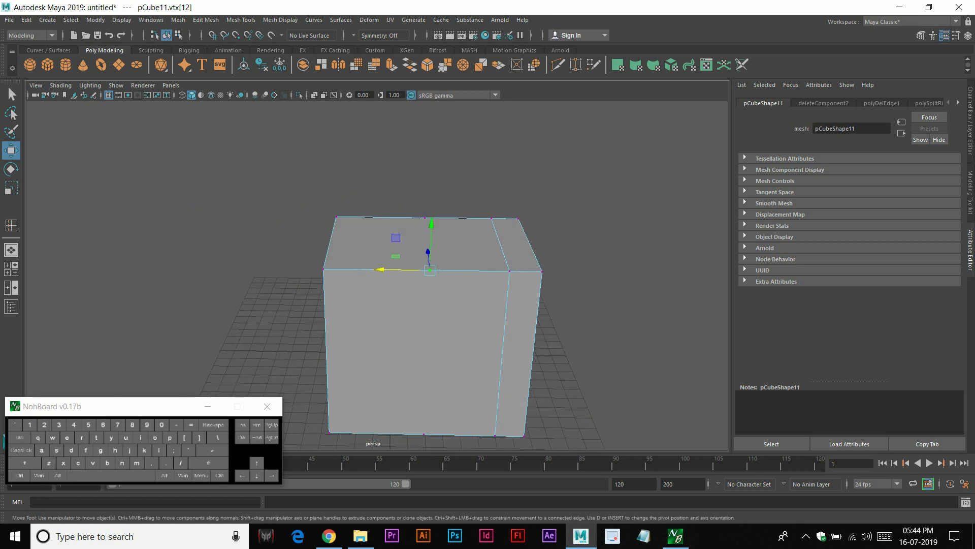
Undo the vertex selection and the plain deletion of the middle edge loop
{"action": "key", "text": "ctrl+z"}
{"action": "key", "text": "ctrl+z"}
{"action": "key", "text": "ctrl+z"}
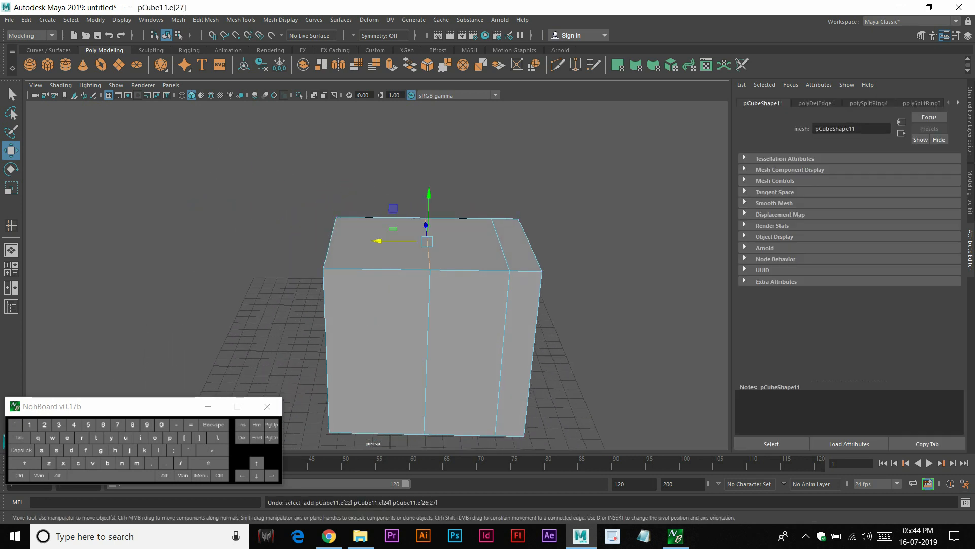
Remove the middle edge loop with the Delete Edge command and return to object mode
{"action": "left_click", "coordinate": [428, 284]}
{"action": "right_click_drag", "start_coordinate": [430, 250], "coordinate": [386, 266], "text": "shift"}
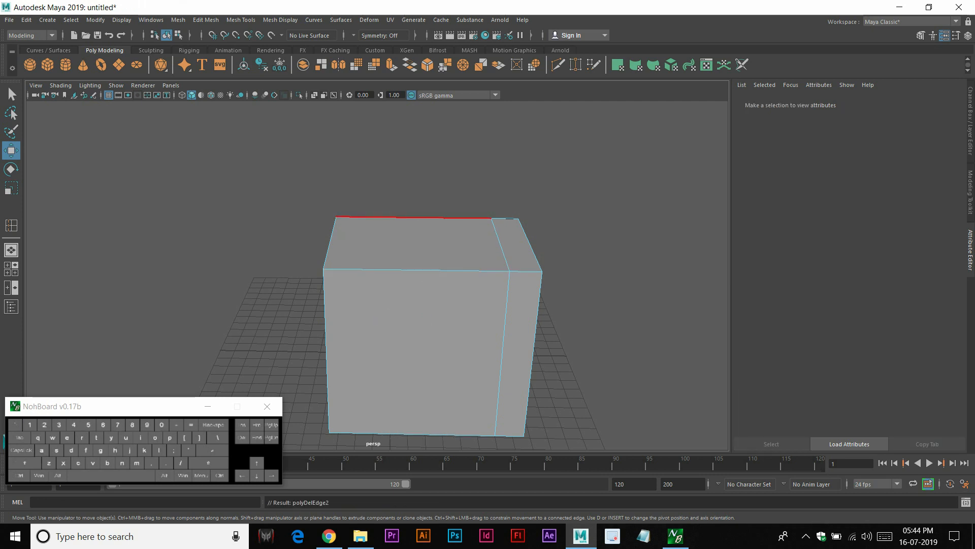
{"action": "right_click_drag", "start_coordinate": [427, 234], "coordinate": [467, 220]}
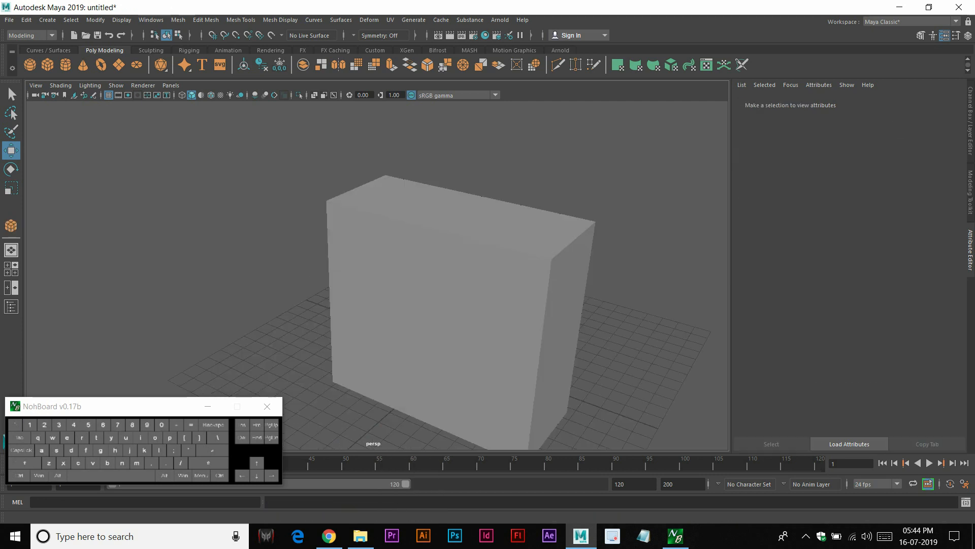
{"action": "left_click", "coordinate": [241, 20]}
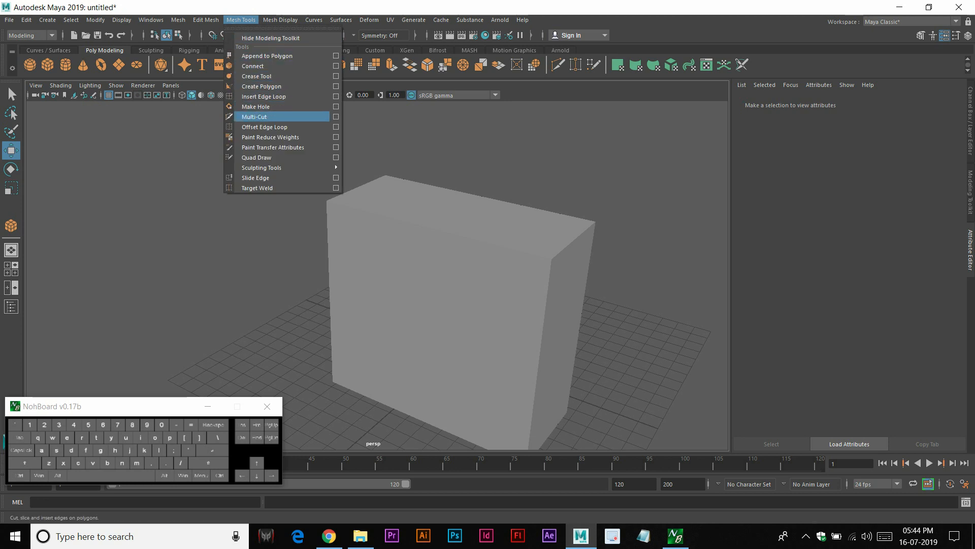
{"action": "left_click", "coordinate": [254, 117]}
{"action": "mouse_move", "coordinate": [437, 264]}
{"action": "left_mouse_down", "text": "alt"}
{"action": "mouse_move", "coordinate": [475, 278]}
{"action": "mouse_move", "coordinate": [427, 250]}
{"action": "left_mouse_up", "text": "alt"}
{"action": "key", "text": "w"}
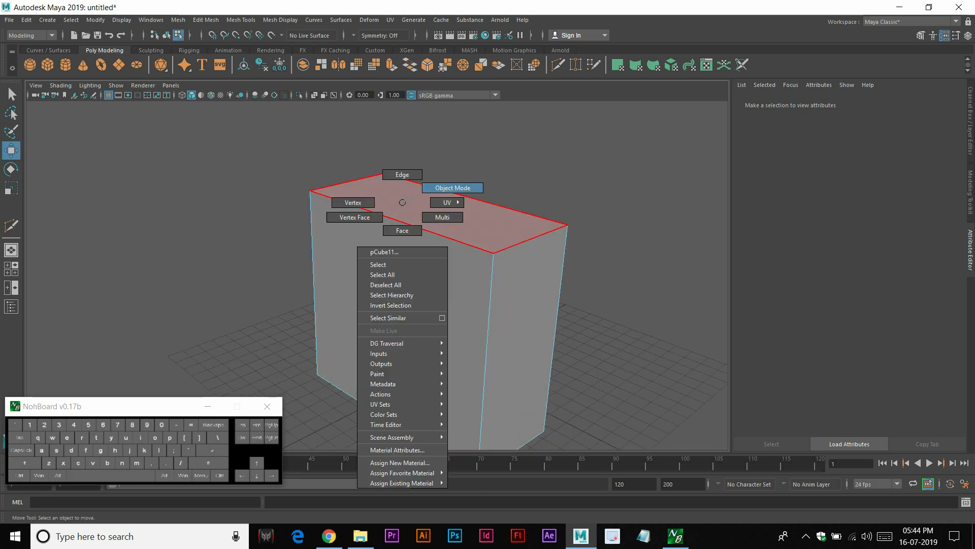
{"action": "right_click_drag", "start_coordinate": [442, 216], "coordinate": [475, 190]}
{"action": "left_click_drag", "start_coordinate": [454, 218], "coordinate": [495, 269], "text": "alt"}
{"action": "middle_click_drag", "start_coordinate": [495, 269], "coordinate": [456, 213], "text": "alt"}
{"action": "right_click_drag", "start_coordinate": [457, 213], "coordinate": [513, 216], "text": "alt"}
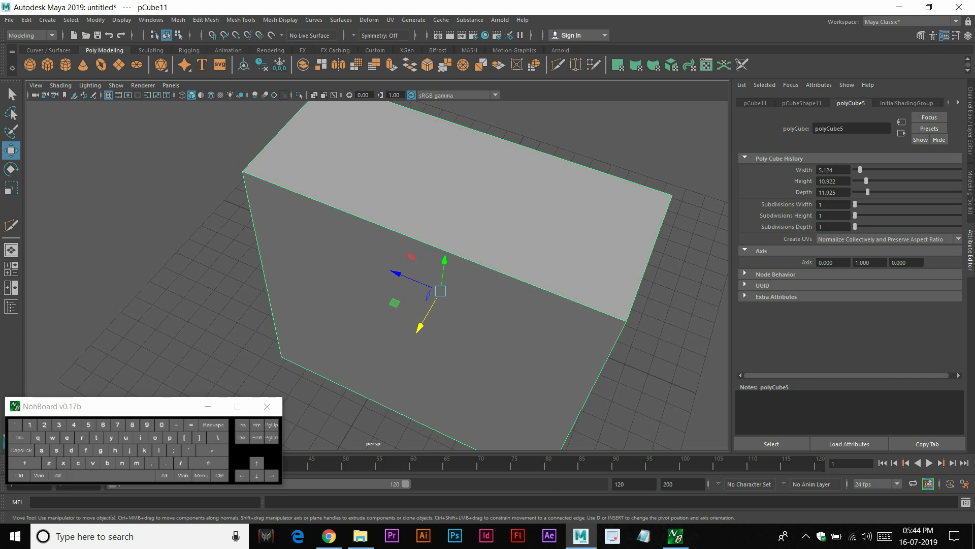
{"action": "right_click_drag", "start_coordinate": [508, 228], "coordinate": [475, 229], "text": "alt"}
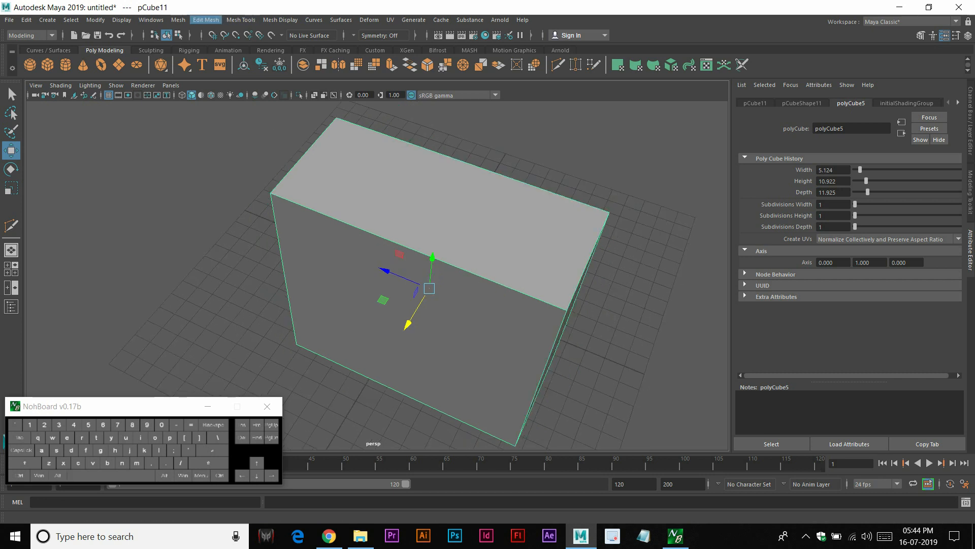
Cut the cube's top face diagonally from corner to corner with the Multi-Cut tool
{"action": "left_click", "coordinate": [205, 20]}
{"action": "mouse_move", "coordinate": [241, 20]}
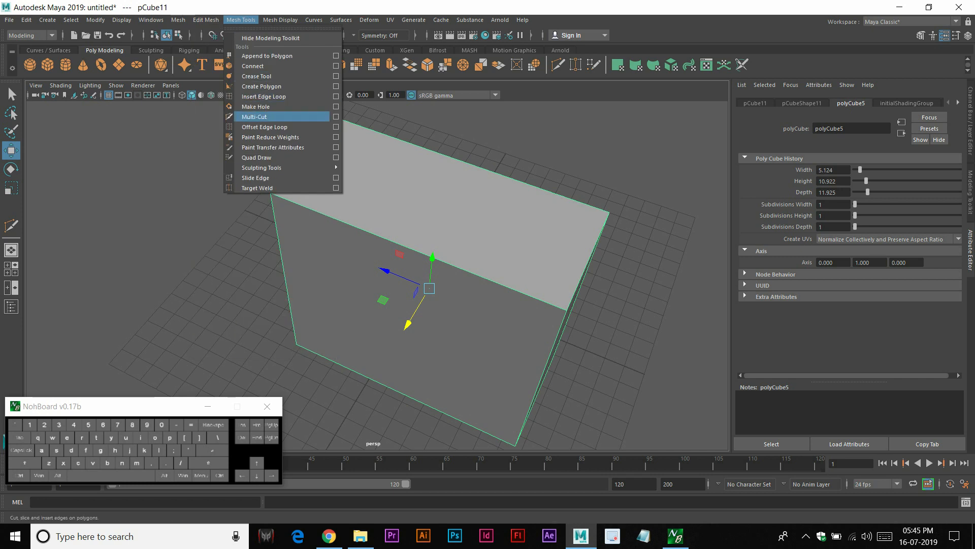
{"action": "left_click", "coordinate": [256, 117]}
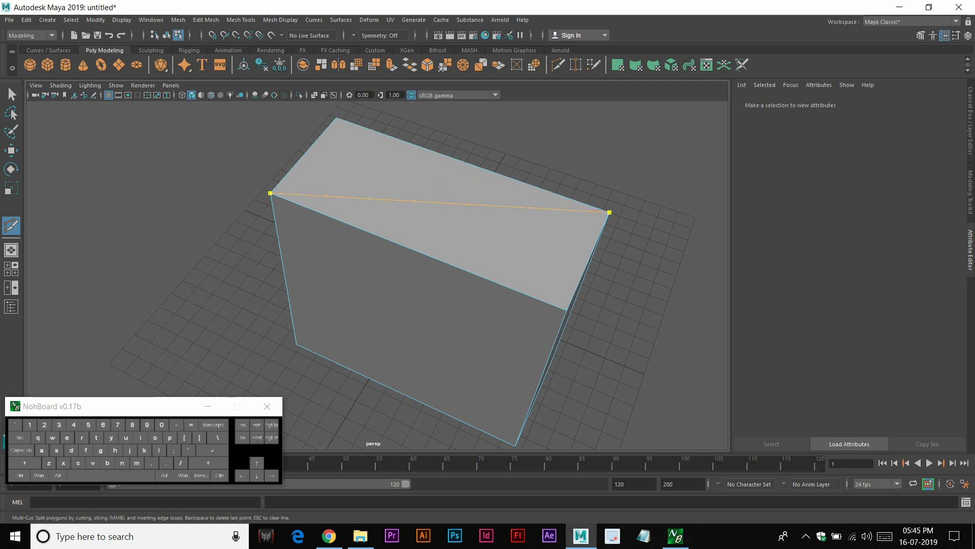
{"action": "key", "text": "w"}
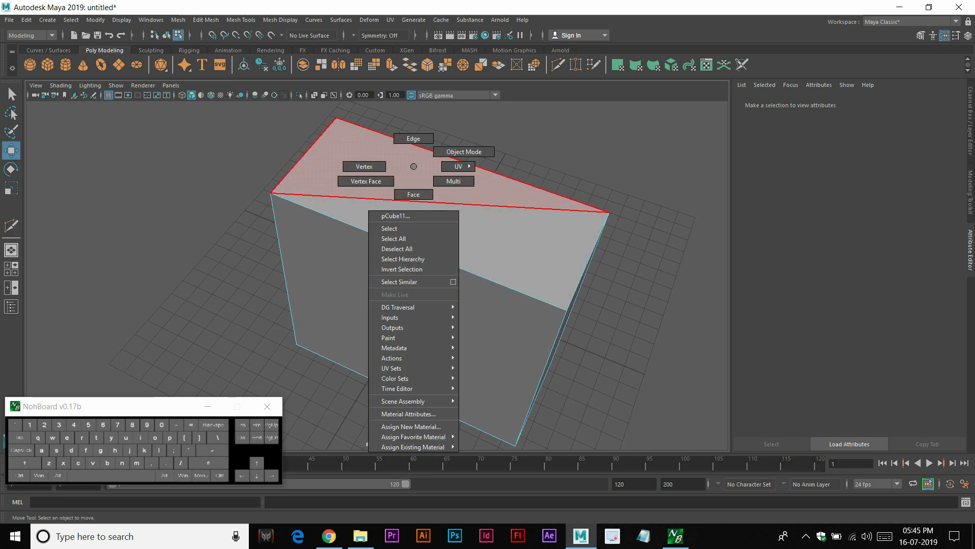
Select the diagonal edge on the top face in edge mode and try raising it about 1.25 units
{"action": "left_click_drag", "start_coordinate": [389, 186], "coordinate": [417, 153], "text": "alt"}
{"action": "right_click_drag", "start_coordinate": [418, 153], "coordinate": [418, 124]}
{"action": "left_click", "coordinate": [422, 166]}
{"action": "left_click_drag", "start_coordinate": [424, 208], "coordinate": [447, 193], "text": "alt"}
{"action": "left_click_drag", "start_coordinate": [461, 115], "coordinate": [464, 83]}
Undo the edge move, the edge selection and the diagonal cut on the top face
{"action": "key", "text": "ctrl+z"}
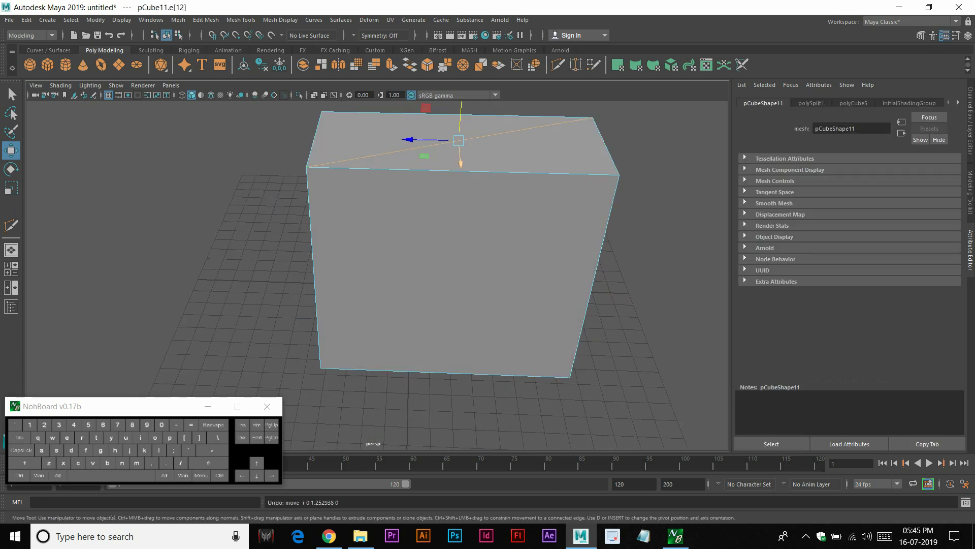
{"action": "left_click_drag", "start_coordinate": [461, 159], "coordinate": [459, 186], "text": "alt"}
{"action": "key", "text": "ctrl+z"}
{"action": "key", "text": "ctrl+z"}
{"action": "key", "text": "ctrl+z"}
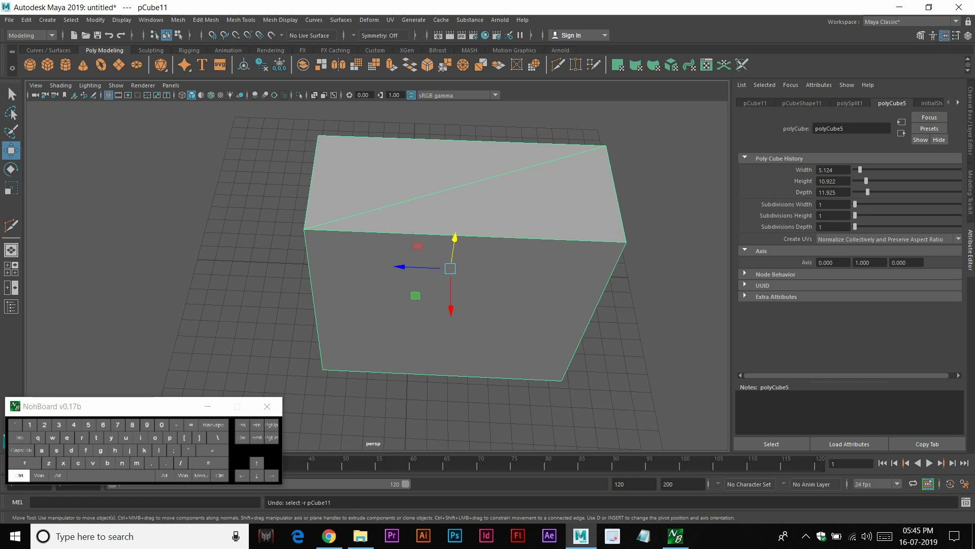
{"action": "key", "text": "ctrl+z"}
Multi-Cut the top face from a point on its short left edge to the back edge near the far corner, and enter vertex mode
{"action": "right_click", "coordinate": [353, 162]}
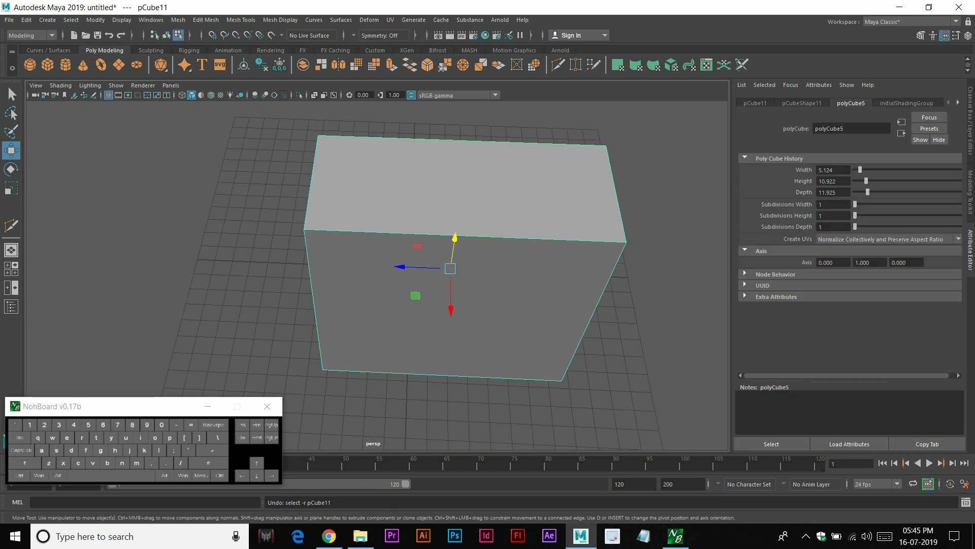
{"action": "left_click", "coordinate": [403, 148]}
{"action": "key", "text": "y"}
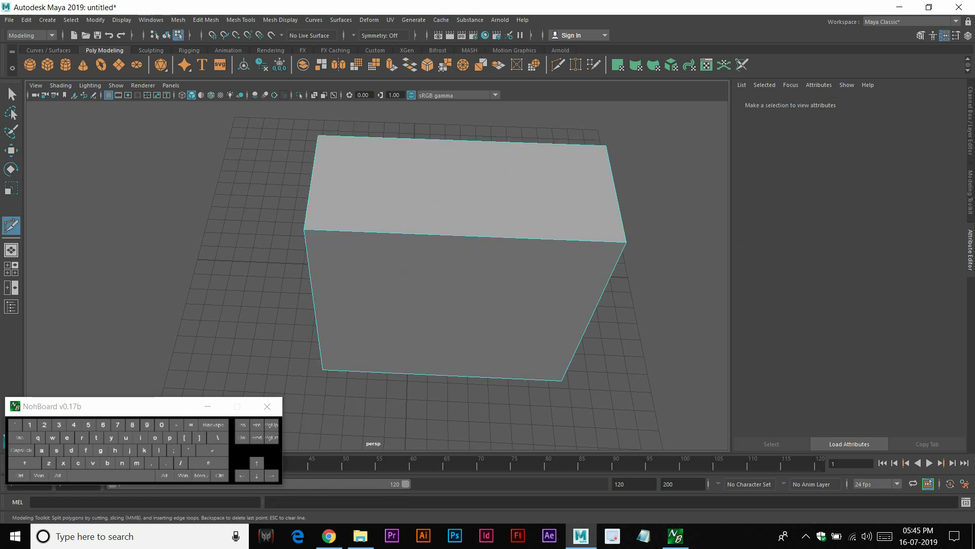
{"action": "left_click_drag", "start_coordinate": [313, 170], "coordinate": [309, 197]}
{"action": "left_click", "coordinate": [496, 141]}
{"action": "key", "text": "w"}
{"action": "right_click_drag", "start_coordinate": [447, 156], "coordinate": [395, 156]}
Examine the vertices that the cut added along the top face's edges, then return to object mode
{"action": "right_click_drag", "start_coordinate": [312, 199], "coordinate": [381, 207], "text": "alt"}
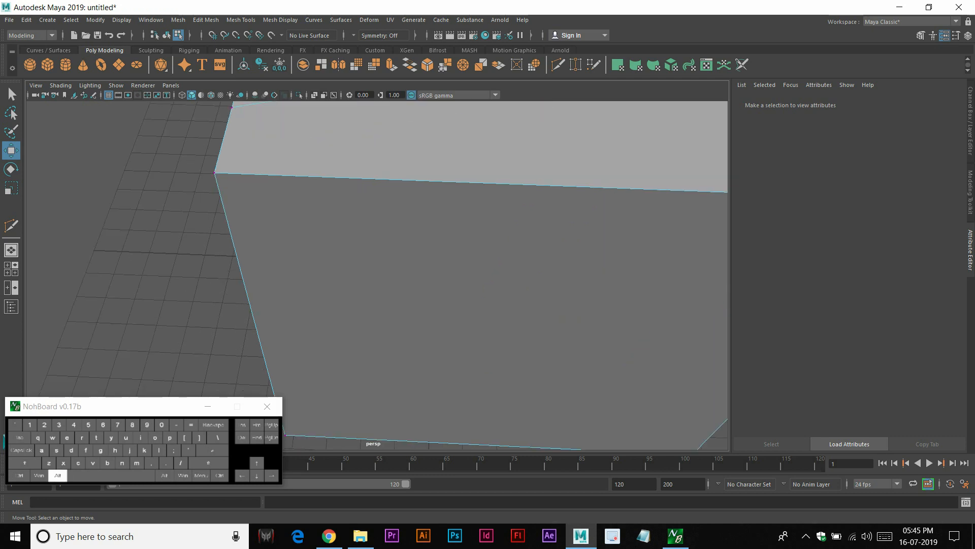
{"action": "right_click_drag", "start_coordinate": [213, 173], "coordinate": [147, 170], "text": "alt"}
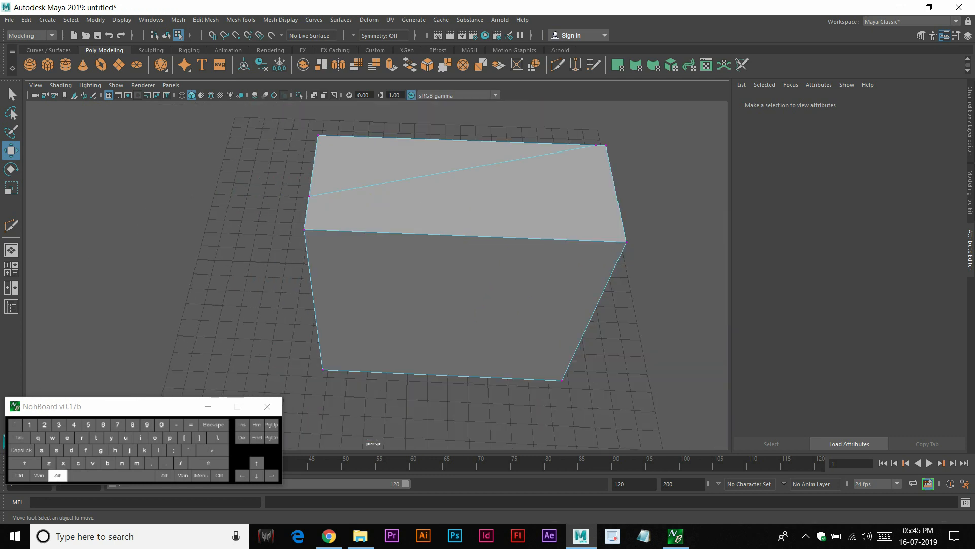
{"action": "right_click_drag", "start_coordinate": [310, 197], "coordinate": [371, 201], "text": "alt"}
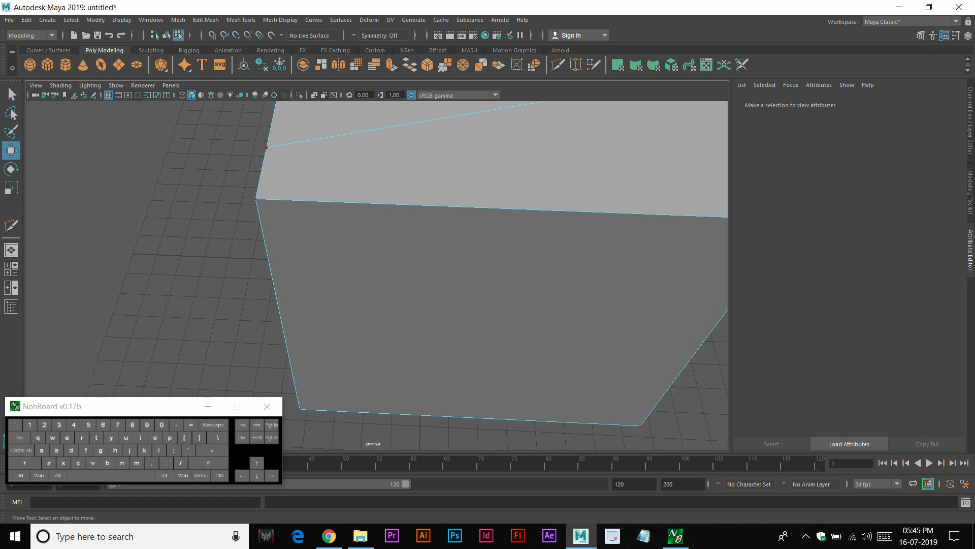
{"action": "mouse_move", "coordinate": [267, 149]}
{"action": "right_mouse_down", "text": "alt"}
{"action": "mouse_move", "coordinate": [203, 146]}
{"action": "mouse_move", "coordinate": [269, 150]}
{"action": "right_mouse_up", "text": "alt"}
{"action": "left_click_drag", "start_coordinate": [270, 150], "coordinate": [345, 114], "text": "alt"}
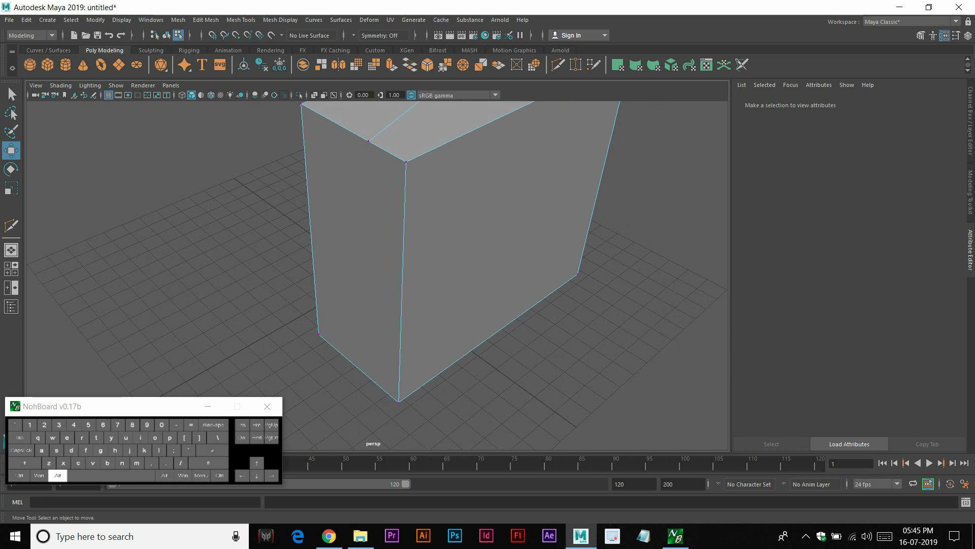
{"action": "right_click_drag", "start_coordinate": [407, 152], "coordinate": [356, 157], "text": "alt"}
{"action": "mouse_move", "coordinate": [381, 177]}
{"action": "left_mouse_down", "text": "alt"}
{"action": "mouse_move", "coordinate": [320, 208]}
{"action": "mouse_move", "coordinate": [382, 189]}
{"action": "left_mouse_up", "text": "alt"}
{"action": "right_click_drag", "start_coordinate": [422, 178], "coordinate": [470, 156]}
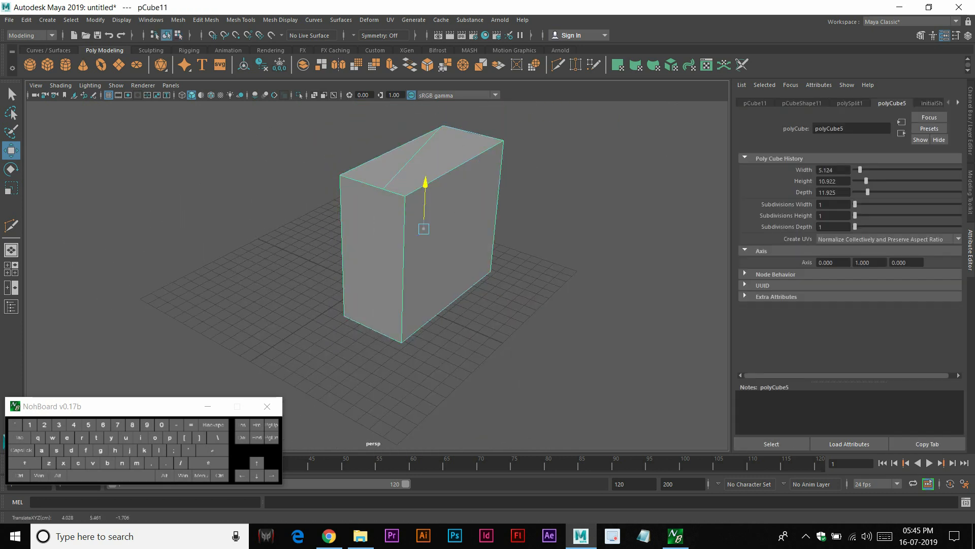
{"action": "key", "text": "ctrl+h"}
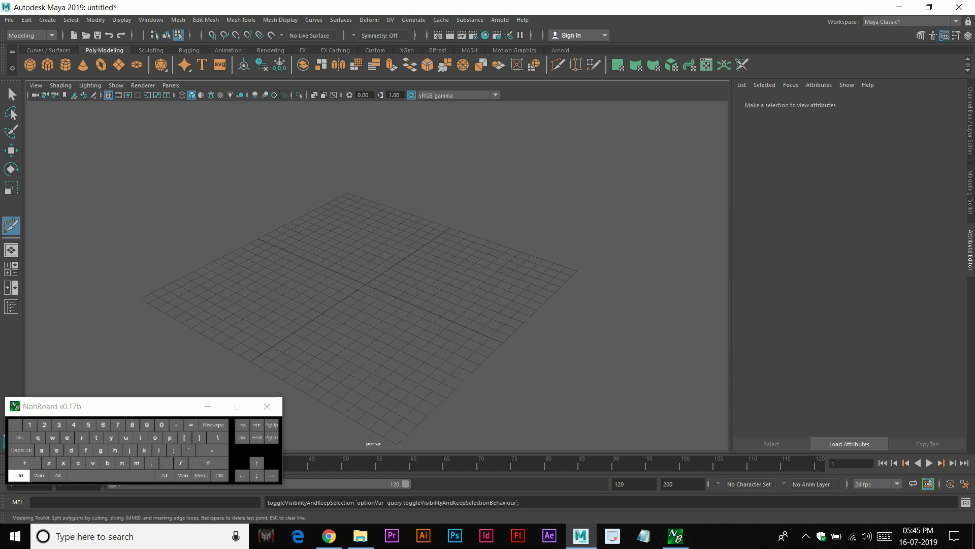
{"action": "key", "text": "ctrl+z"}
{"action": "key", "text": "g"}
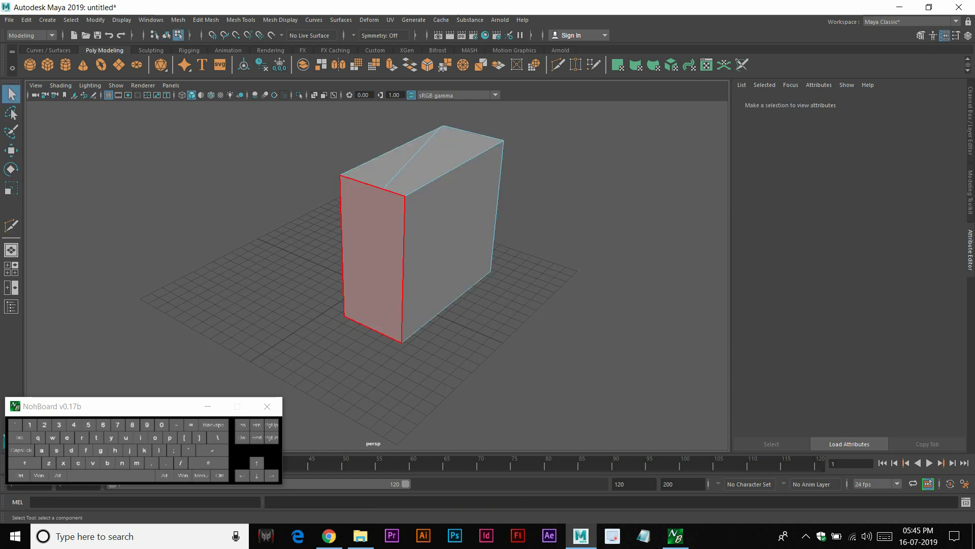
Multi-Cut around the cube from the top cut's end, down the short side, across the underside and up to its other end
{"action": "key", "text": "g"}
{"action": "left_click_drag", "start_coordinate": [381, 189], "coordinate": [366, 229], "text": "alt"}
{"action": "key", "text": "ctrl+z"}
{"action": "left_click_drag", "start_coordinate": [366, 229], "coordinate": [329, 160], "text": "alt"}
{"action": "left_click_drag", "start_coordinate": [492, 147], "coordinate": [475, 238], "text": "alt"}
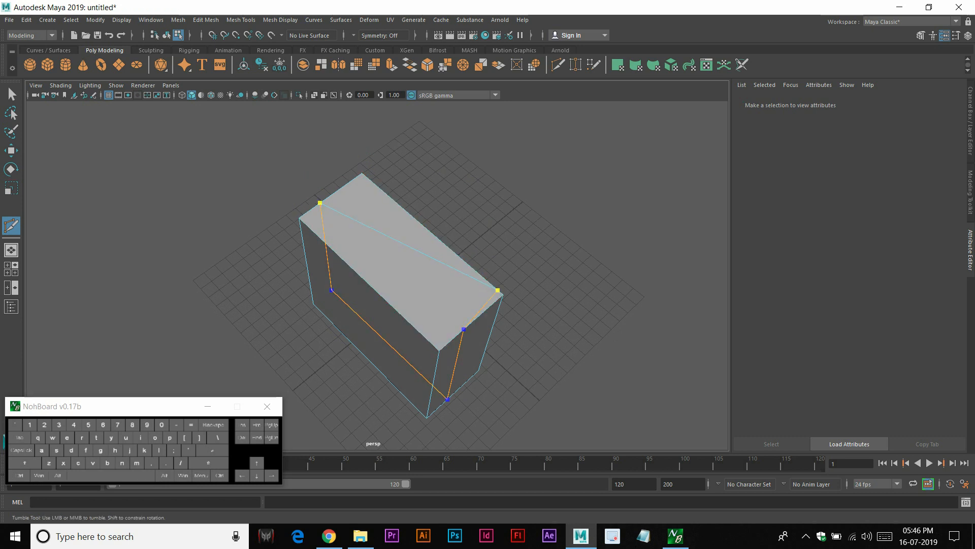
{"action": "key", "text": "w"}
{"action": "right_click_drag", "start_coordinate": [399, 258], "coordinate": [449, 244]}
Select the cut cube in object mode and delete it
{"action": "left_click_drag", "start_coordinate": [447, 244], "coordinate": [528, 183], "text": "alt"}
{"action": "left_click", "coordinate": [407, 178]}
{"action": "left_click_drag", "start_coordinate": [407, 177], "coordinate": [356, 208], "text": "alt"}
{"action": "scroll", "coordinate": [356, 209], "scroll_direction": "up", "scroll_amount": 3}
{"action": "left_click", "coordinate": [241, 20]}
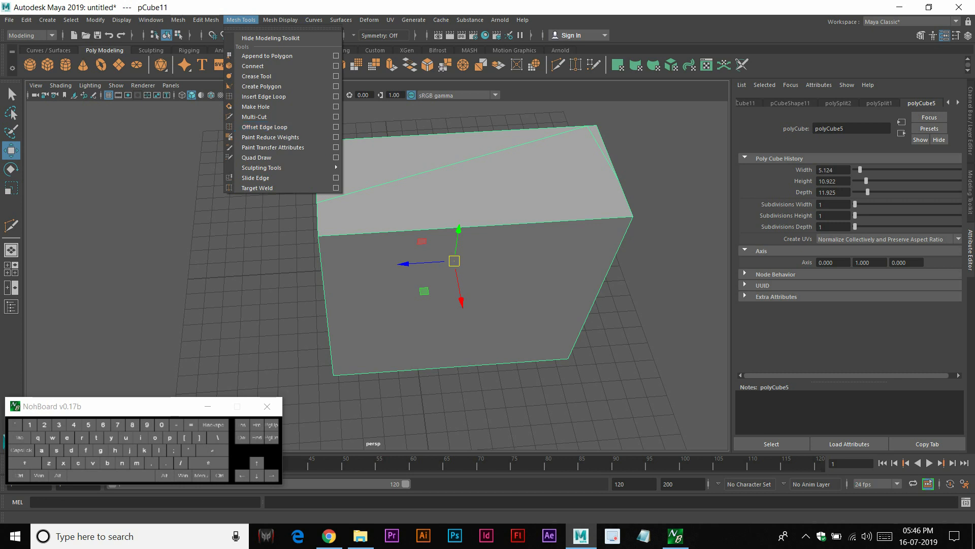
{"action": "right_click", "coordinate": [462, 193]}
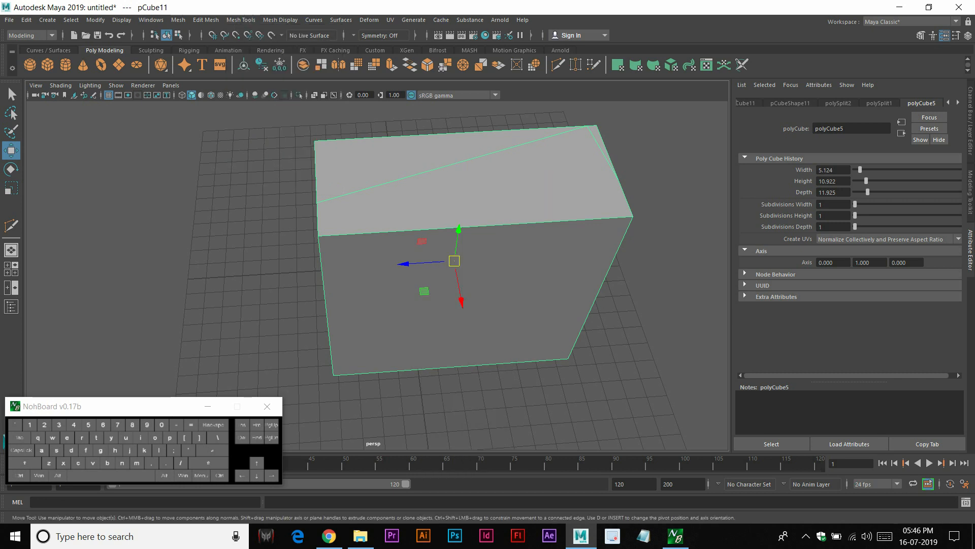
{"action": "key", "text": "Delete"}
Create a tall polygon cylinder standing on the grid
{"action": "right_click_drag", "start_coordinate": [427, 184], "coordinate": [389, 183], "text": "shift"}
{"action": "left_click_drag", "start_coordinate": [424, 268], "coordinate": [501, 155]}
{"action": "right_click_drag", "start_coordinate": [501, 155], "coordinate": [457, 162], "text": "alt"}
{"action": "left_click_drag", "start_coordinate": [457, 167], "coordinate": [456, 104], "text": "alt"}
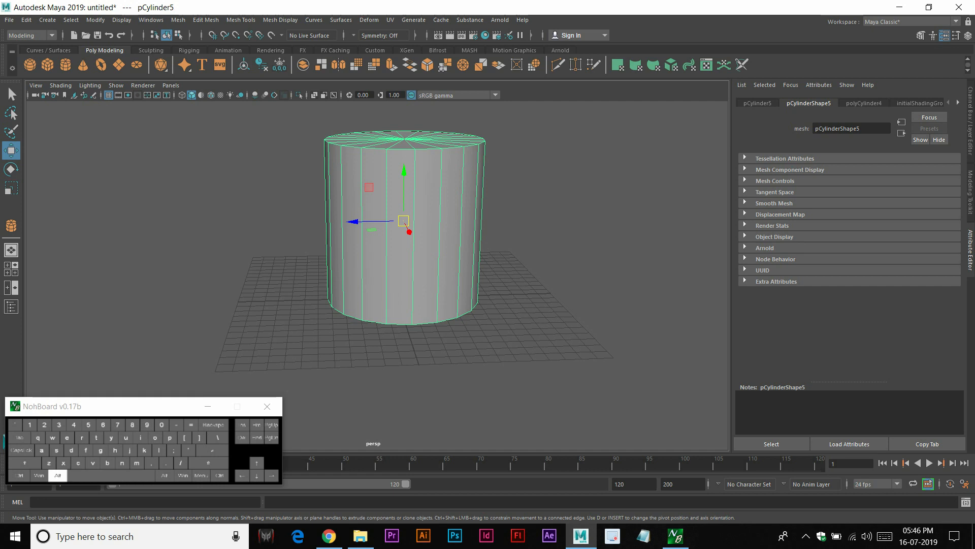
{"action": "right_click_drag", "start_coordinate": [447, 203], "coordinate": [493, 206], "text": "alt"}
{"action": "middle_click_drag", "start_coordinate": [493, 205], "coordinate": [492, 273], "text": "alt"}
{"action": "left_click_drag", "start_coordinate": [492, 274], "coordinate": [471, 278], "text": "alt"}
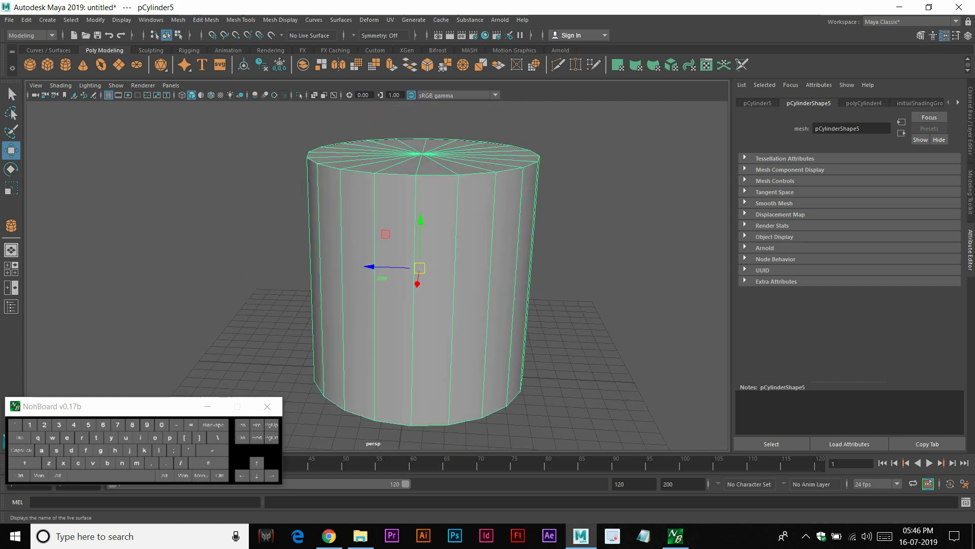
Offset edge loops on both sides of one vertical edge on the cylinder's front, then return to object mode
{"action": "left_click", "coordinate": [281, 20]}
{"action": "mouse_move", "coordinate": [241, 20]}
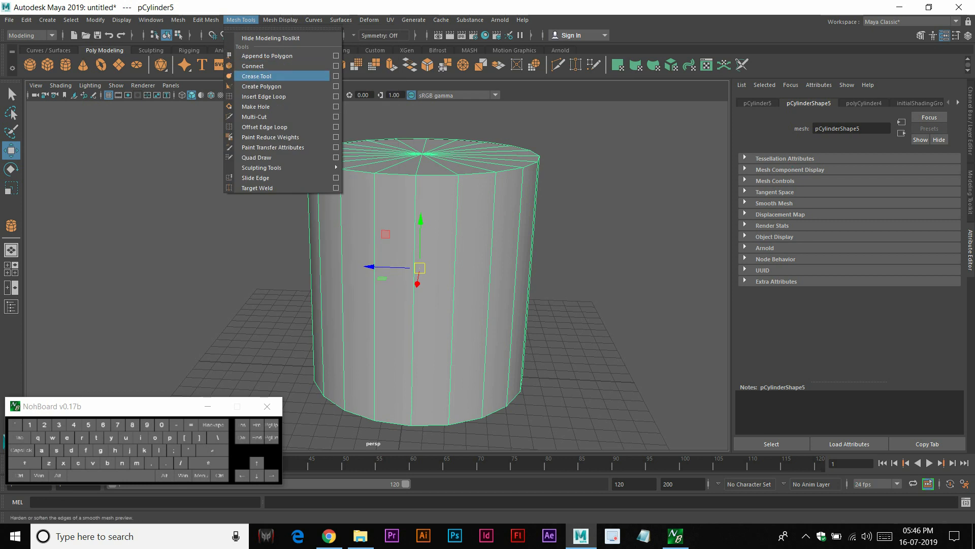
{"action": "left_click", "coordinate": [265, 127]}
{"action": "right_click_drag", "start_coordinate": [386, 254], "coordinate": [447, 254], "text": "alt"}
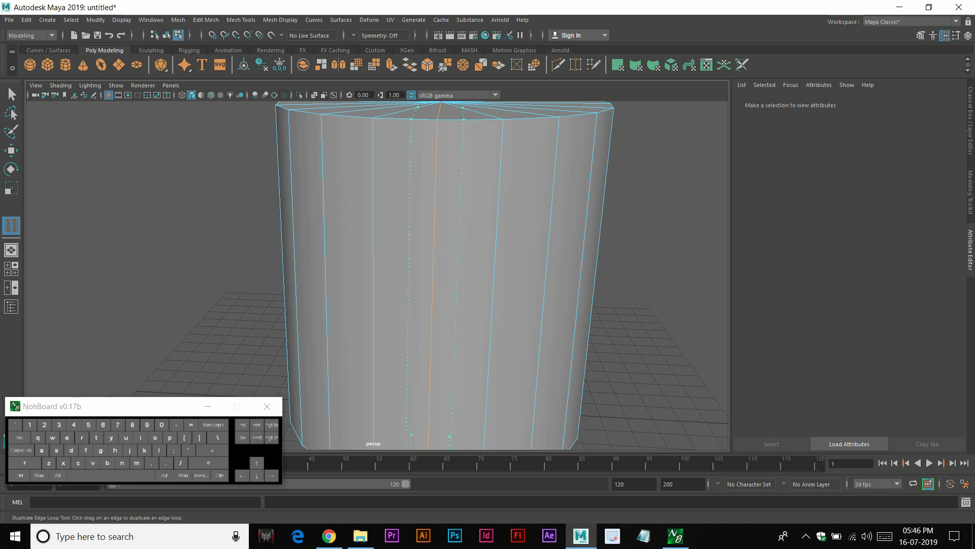
{"action": "left_click_drag", "start_coordinate": [432, 274], "coordinate": [449, 274]}
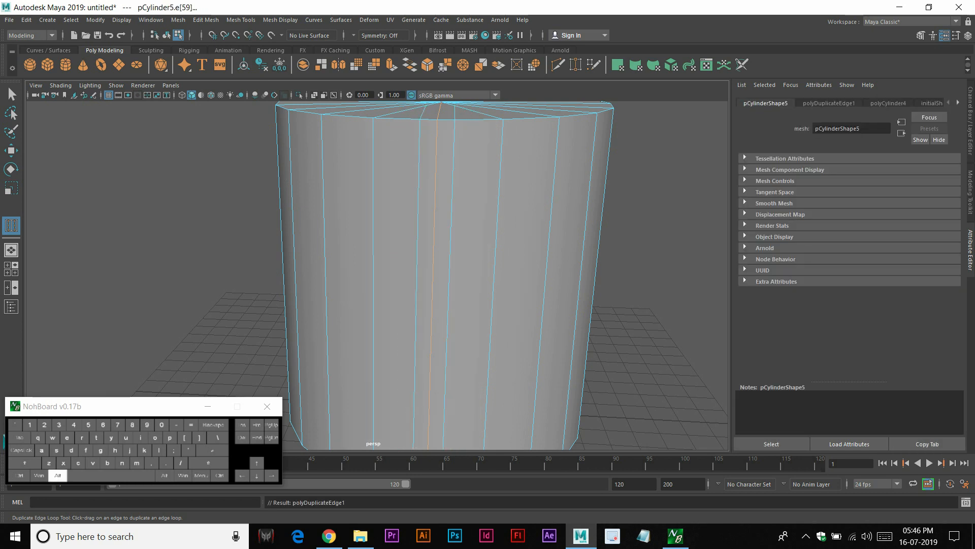
{"action": "scroll", "coordinate": [433, 275], "scroll_direction": "down", "scroll_amount": 3}
{"action": "key", "text": "w"}
{"action": "left_click_drag", "start_coordinate": [455, 239], "coordinate": [451, 325], "text": "alt"}
{"action": "right_click_drag", "start_coordinate": [440, 209], "coordinate": [537, 152]}
{"action": "left_click_drag", "start_coordinate": [537, 152], "coordinate": [538, 76], "text": "alt"}
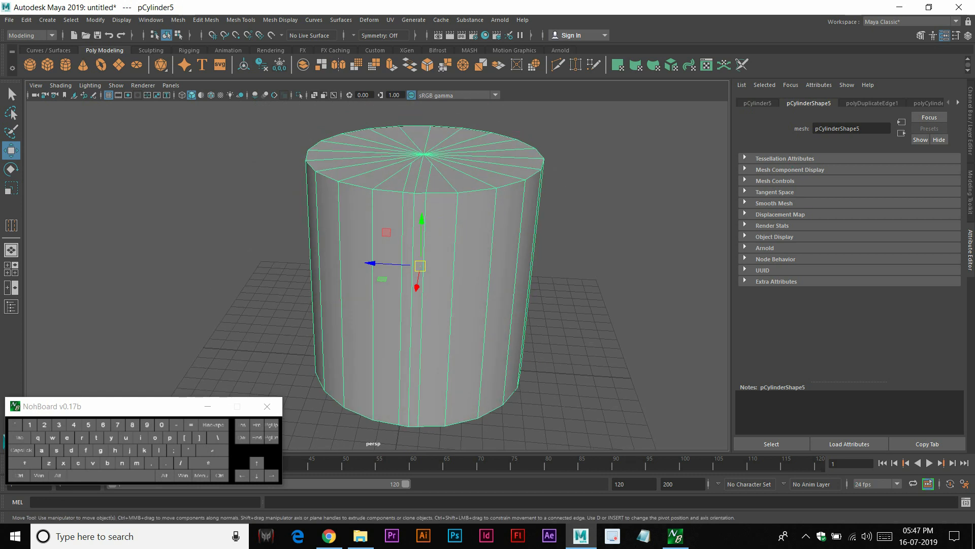
Offset edge loops beside further vertical edges of the cylinder, then delete the cylinder
{"action": "key", "text": "y"}
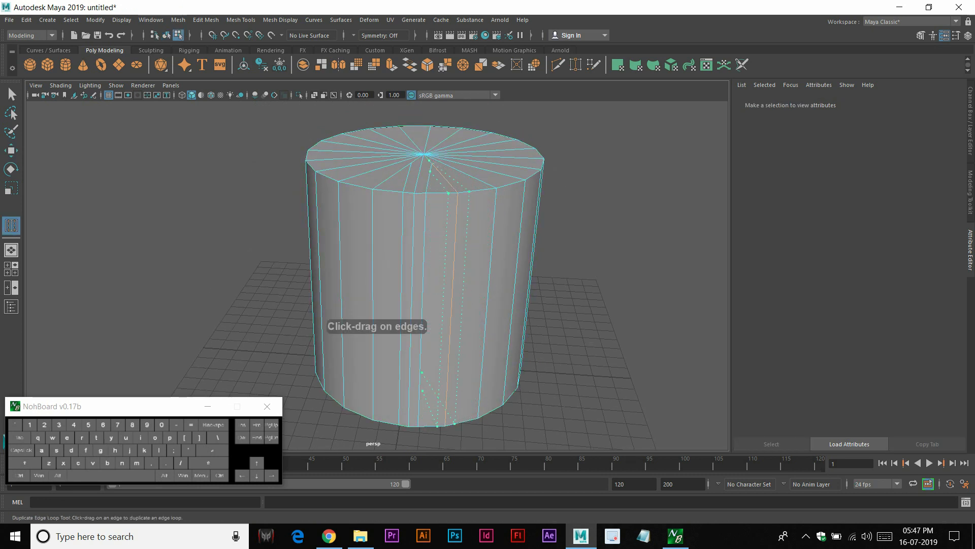
{"action": "left_click_drag", "start_coordinate": [451, 295], "coordinate": [405, 290]}
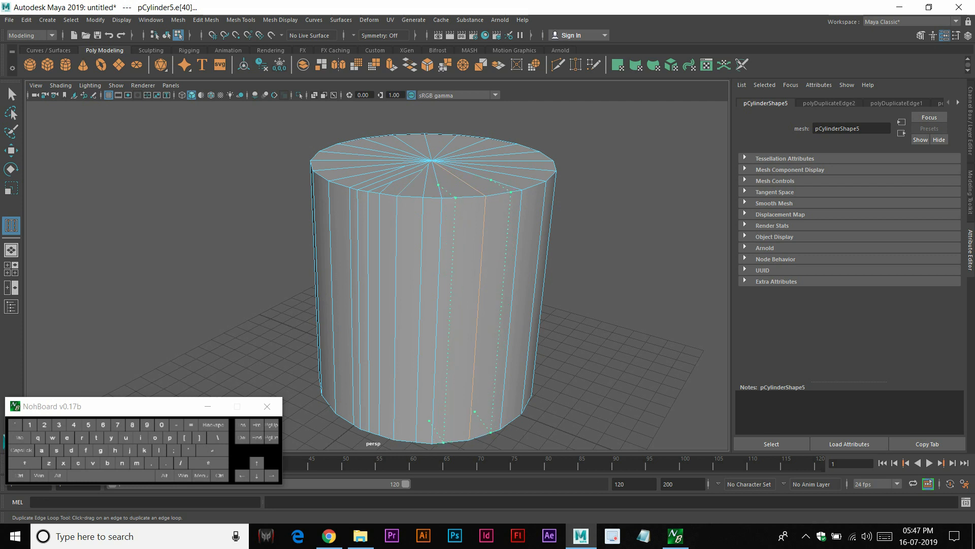
{"action": "key", "text": "w"}
{"action": "right_click_drag", "start_coordinate": [498, 230], "coordinate": [559, 213]}
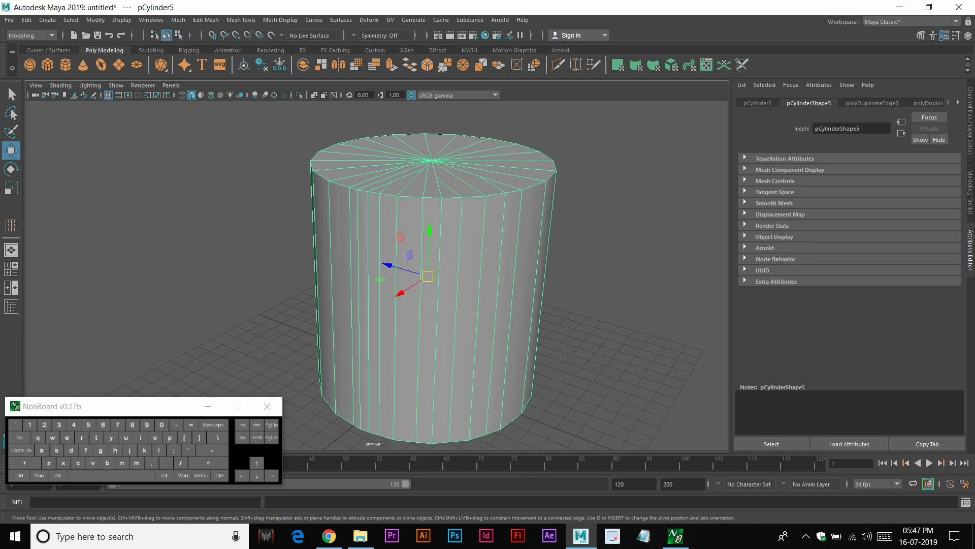
{"action": "left_click_drag", "start_coordinate": [559, 212], "coordinate": [559, 285], "text": "alt"}
{"action": "key", "text": "Delete"}
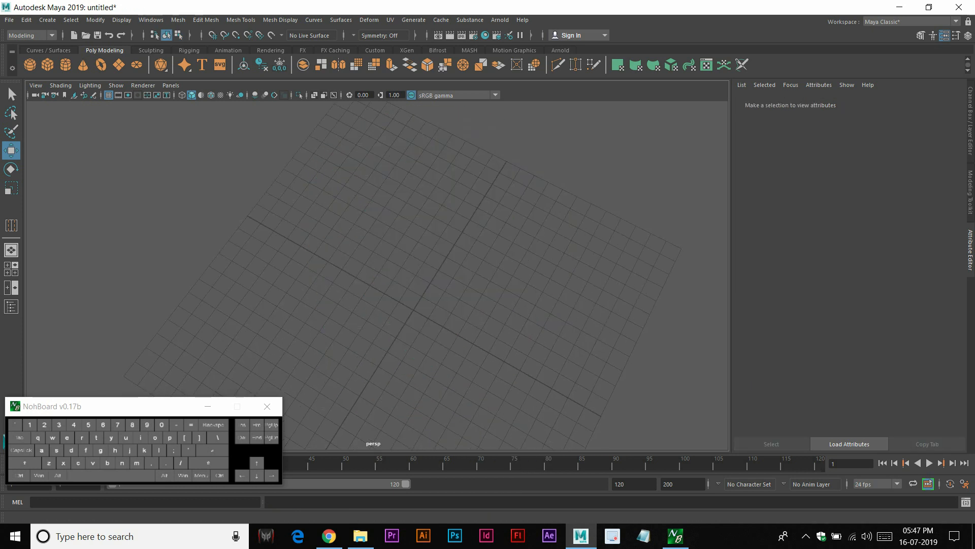
{"action": "left_click", "coordinate": [241, 20]}
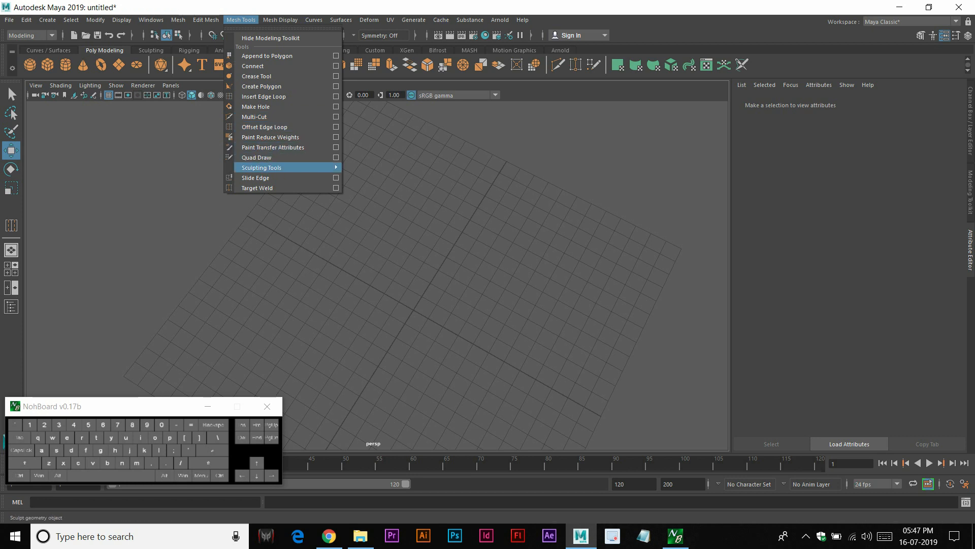
{"action": "left_click", "coordinate": [256, 177]}
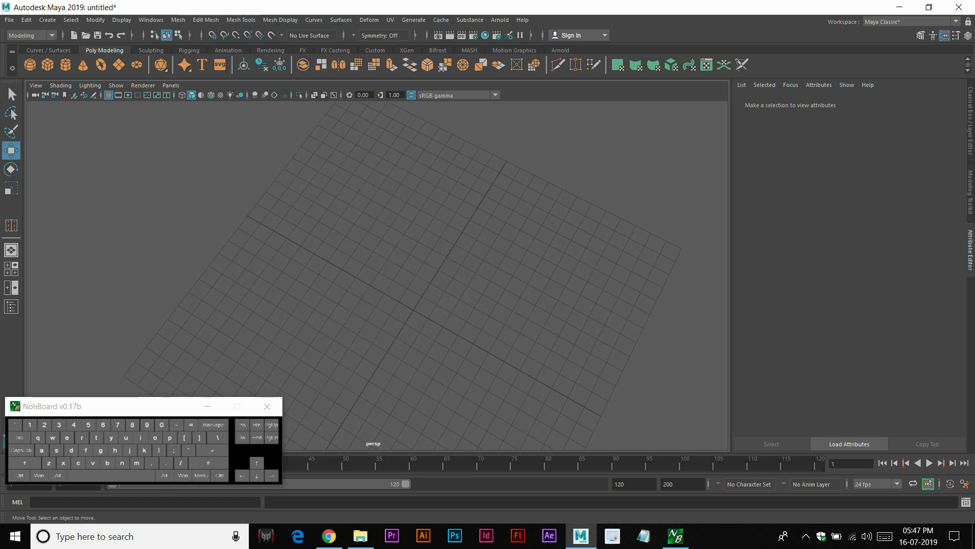
{"action": "right_click_drag", "start_coordinate": [341, 192], "coordinate": [363, 207]}
{"action": "right_click", "coordinate": [408, 175]}
{"action": "key", "text": "Delete"}
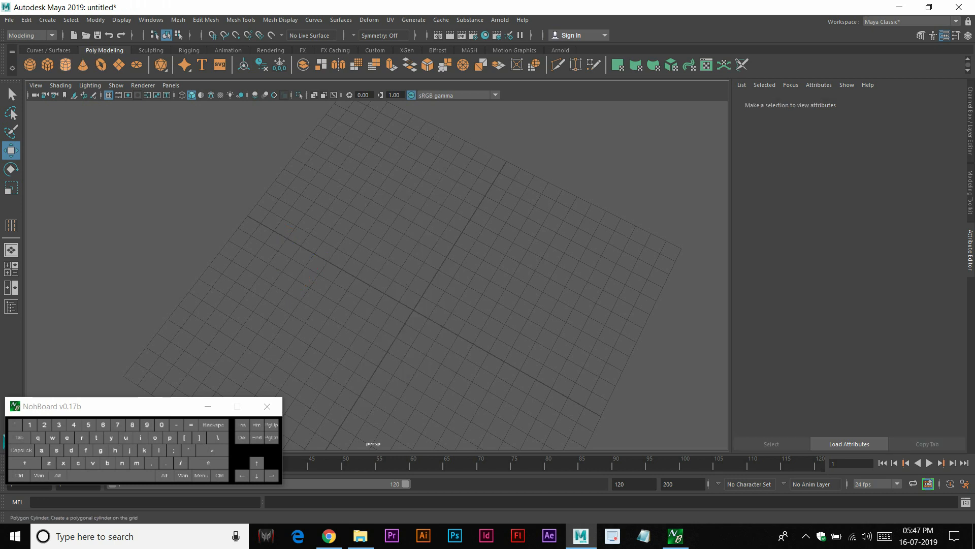
Create a tall polygon cube standing on the grid
{"action": "left_click", "coordinate": [48, 64]}
{"action": "left_click_drag", "start_coordinate": [403, 277], "coordinate": [434, 405]}
{"action": "left_click_drag", "start_coordinate": [434, 405], "coordinate": [450, 325]}
{"action": "left_click_drag", "start_coordinate": [450, 325], "coordinate": [402, 237], "text": "alt"}
Select one top edge of the cube and raise it so the top face slopes
{"action": "right_click_drag", "start_coordinate": [424, 239], "coordinate": [379, 231]}
{"action": "left_click", "coordinate": [326, 209]}
{"action": "left_click_drag", "start_coordinate": [323, 167], "coordinate": [320, 107]}
{"action": "scroll", "coordinate": [365, 218], "scroll_direction": "down", "scroll_amount": 5}
{"action": "left_click_drag", "start_coordinate": [387, 266], "coordinate": [401, 273], "text": "alt"}
Insert a vertical edge loop through the sloped cube and select the loop's edge that crosses the top face
{"action": "right_click_drag", "start_coordinate": [407, 235], "coordinate": [333, 236]}
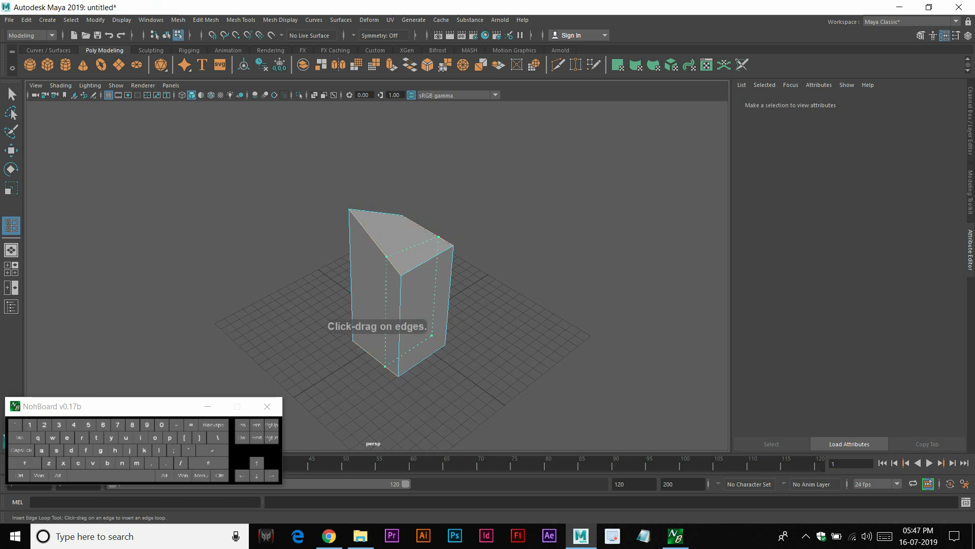
{"action": "left_click", "coordinate": [373, 239]}
{"action": "key", "text": "w"}
{"action": "right_click_drag", "start_coordinate": [396, 234], "coordinate": [444, 249]}
{"action": "middle_click_drag", "start_coordinate": [408, 234], "coordinate": [404, 241], "text": "alt"}
{"action": "right_click_drag", "start_coordinate": [405, 241], "coordinate": [407, 215]}
{"action": "left_click", "coordinate": [406, 224]}
Try moving the selected top edge horizontally toward the raised edge in the side view, and undo the move
{"action": "left_click_drag", "start_coordinate": [405, 226], "coordinate": [363, 223], "text": "alt"}
{"action": "left_click_drag", "start_coordinate": [363, 223], "coordinate": [378, 175], "text": "alt"}
{"action": "key", "text": "space"}
{"action": "key", "text": "space"}
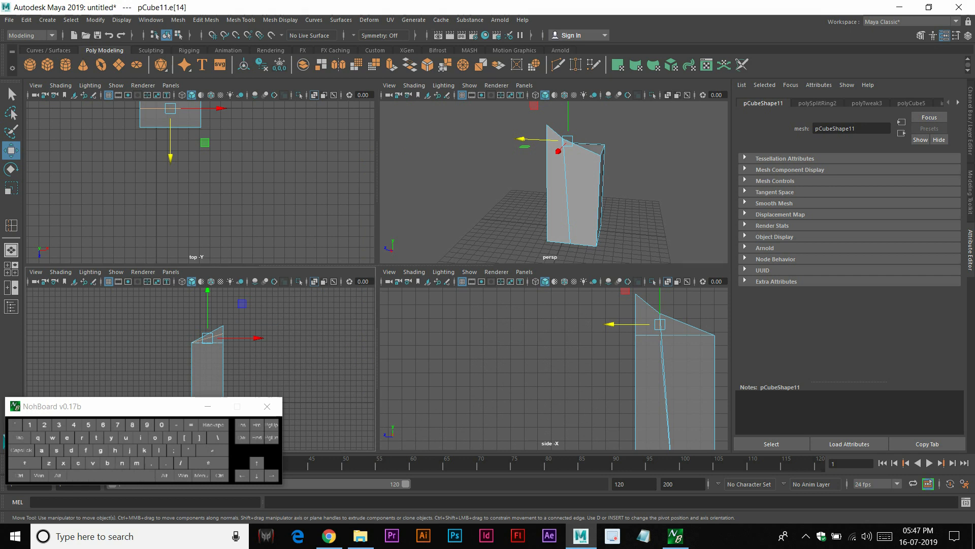
{"action": "key", "text": "space"}
{"action": "key", "text": "space"}
{"action": "key", "text": "space"}
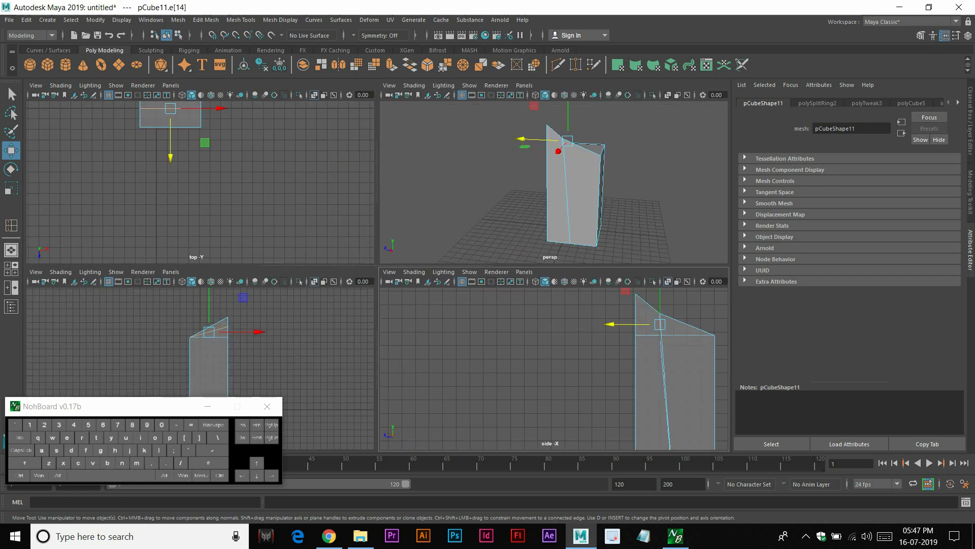
{"action": "key", "text": "space"}
{"action": "scroll", "coordinate": [514, 351], "scroll_direction": "up", "scroll_amount": 2}
{"action": "middle_click_drag", "start_coordinate": [518, 330], "coordinate": [370, 417], "text": "alt"}
{"action": "left_click_drag", "start_coordinate": [490, 244], "coordinate": [453, 244]}
{"action": "key", "text": "ctrl+z"}
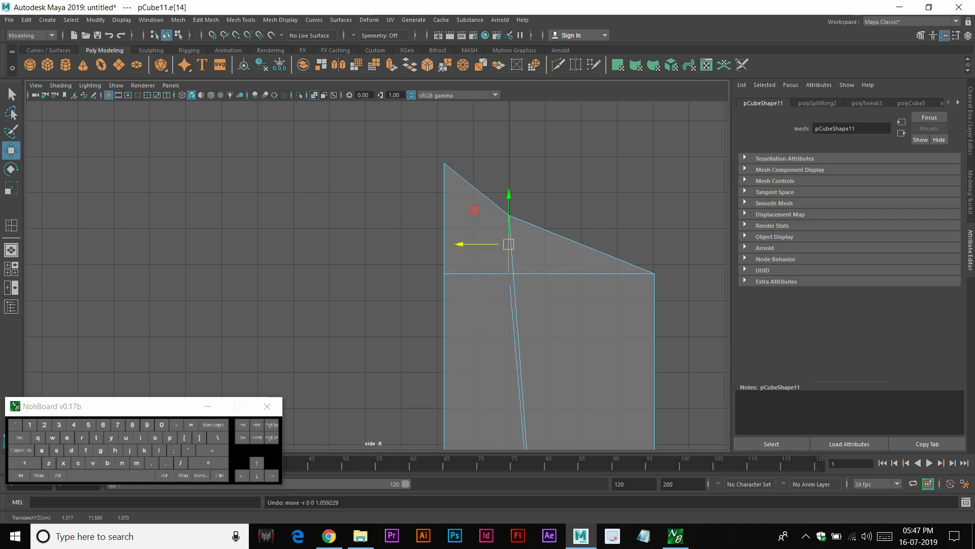
Use Slide Edge to slide the selected top edge up the slope, close to the raised edge
{"action": "key", "text": "space"}
{"action": "key", "text": "space"}
{"action": "left_click_drag", "start_coordinate": [483, 196], "coordinate": [458, 232], "text": "alt"}
{"action": "right_click_drag", "start_coordinate": [407, 223], "coordinate": [442, 224], "text": "alt"}
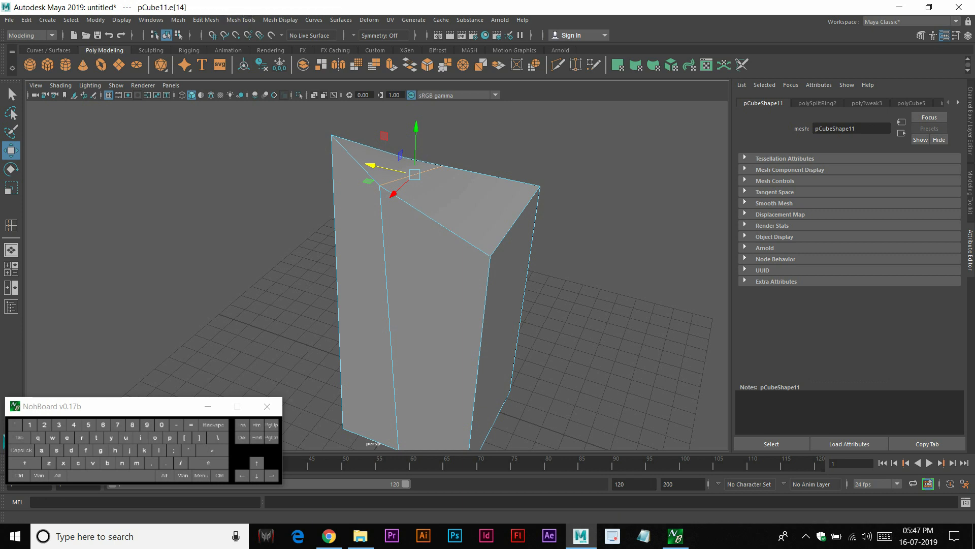
{"action": "left_click", "coordinate": [241, 20]}
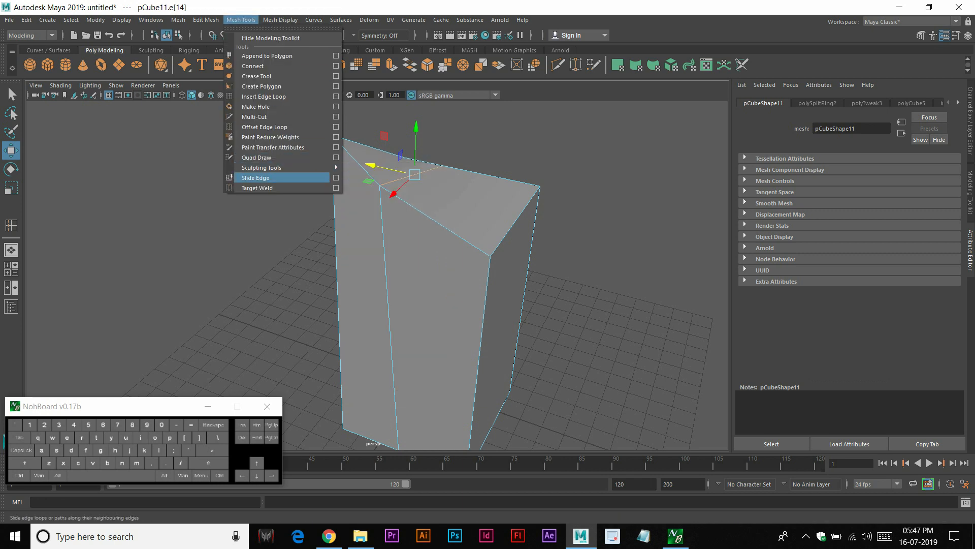
{"action": "left_click", "coordinate": [257, 178]}
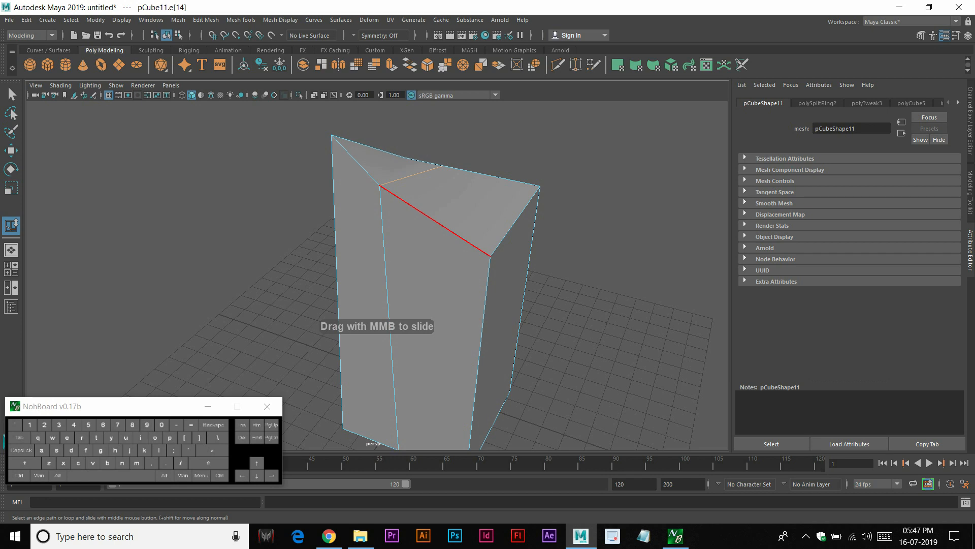
{"action": "middle_click_drag", "start_coordinate": [435, 221], "coordinate": [393, 224]}
{"action": "key", "text": "space"}
{"action": "key", "text": "space"}
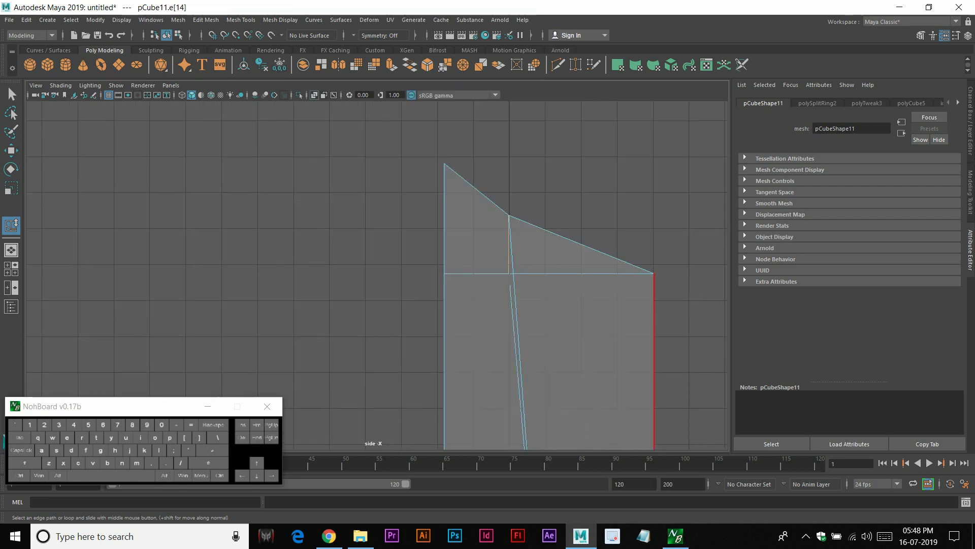
{"action": "middle_click_drag", "start_coordinate": [509, 315], "coordinate": [460, 315]}
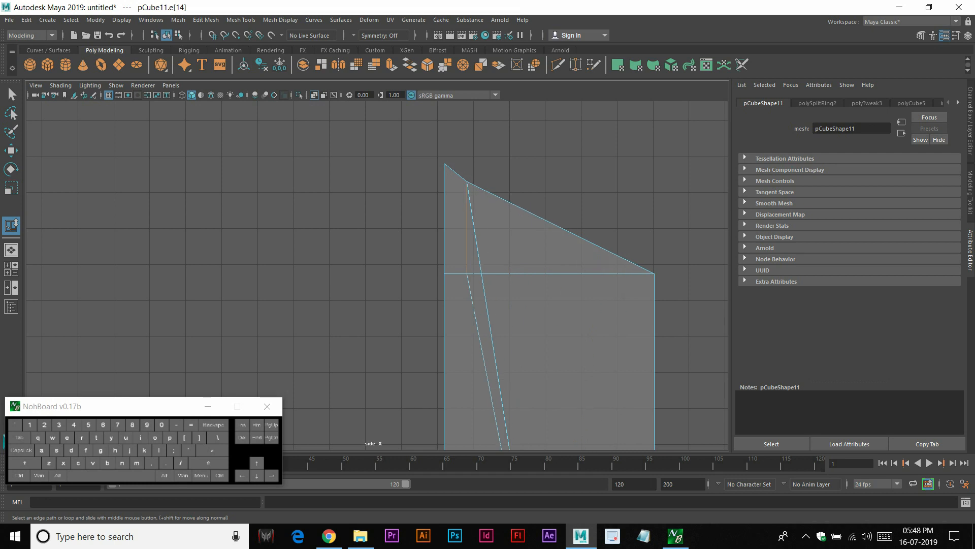
Return to object mode in the perspective view and delete the sloped cube
{"action": "key", "text": "w"}
{"action": "key", "text": "space"}
{"action": "key", "text": "space"}
{"action": "mouse_move", "coordinate": [451, 197]}
{"action": "right_mouse_down"}
{"action": "mouse_move", "coordinate": [511, 180]}
{"action": "mouse_move", "coordinate": [435, 200]}
{"action": "right_mouse_up"}
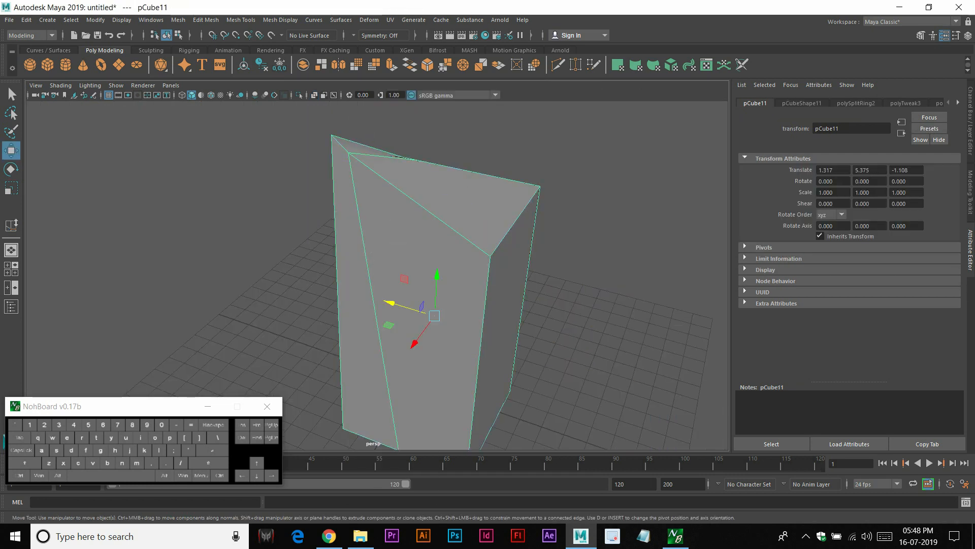
{"action": "key", "text": "Delete"}
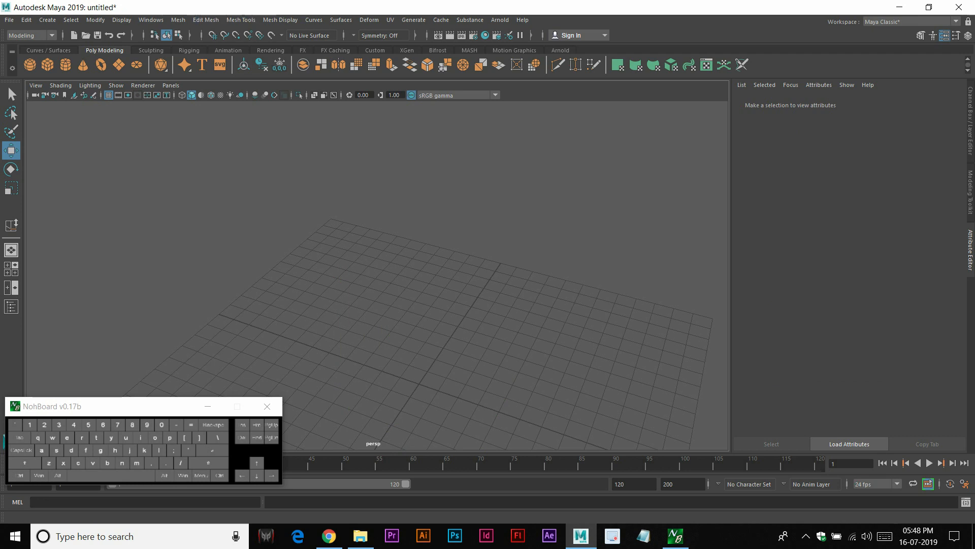
Create an upright polygon cube on the grid for the Target Weld demonstration
{"action": "left_click", "coordinate": [241, 20]}
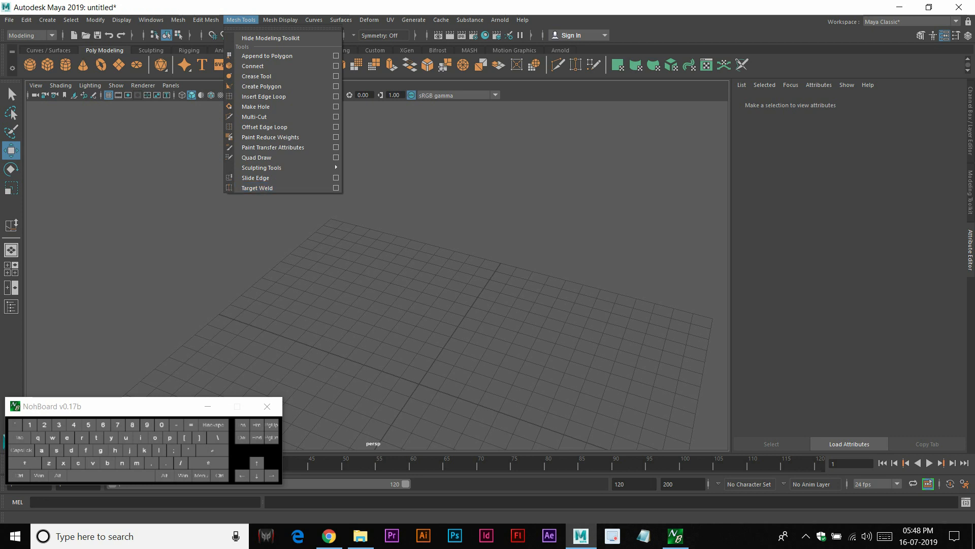
{"action": "left_click", "coordinate": [47, 65]}
{"action": "left_click_drag", "start_coordinate": [353, 311], "coordinate": [440, 261]}
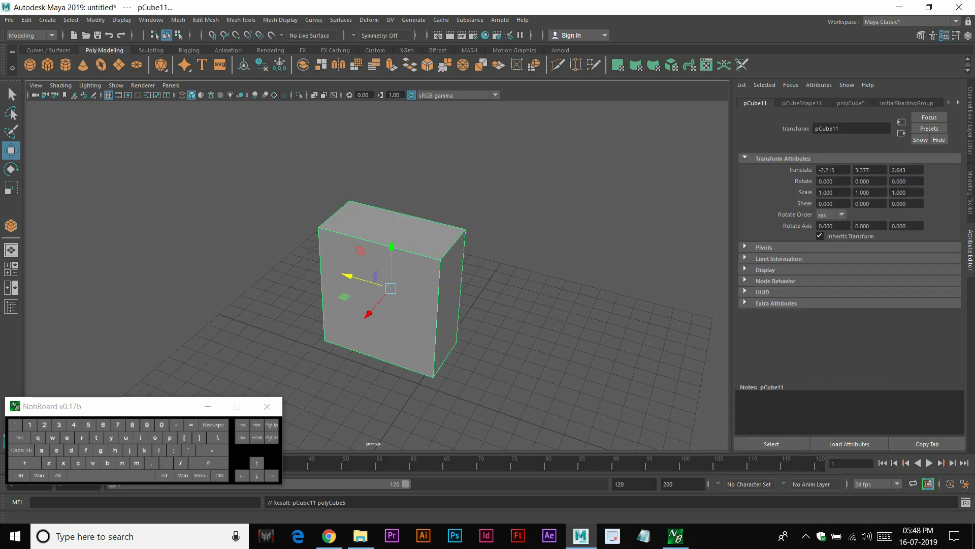
Target Weld the two top vertices at one end of the cube onto the opposite top vertices, then return to object mode
{"action": "left_click", "coordinate": [241, 20]}
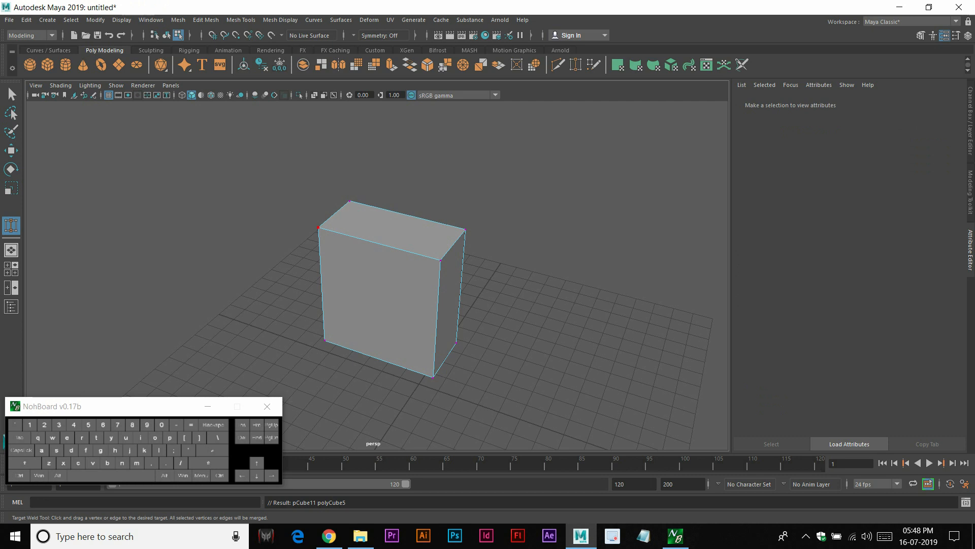
{"action": "left_click_drag", "start_coordinate": [318, 227], "coordinate": [440, 260]}
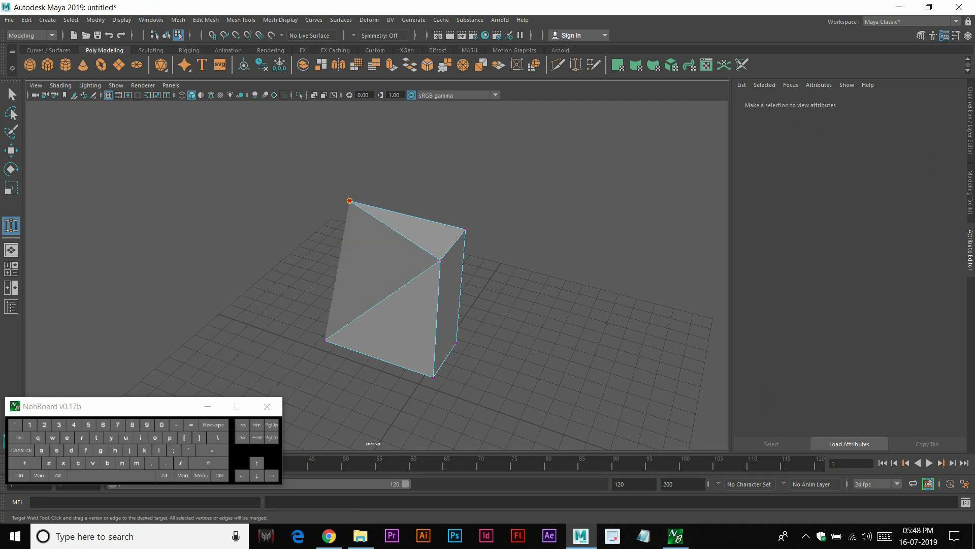
{"action": "left_click_drag", "start_coordinate": [349, 201], "coordinate": [465, 230]}
{"action": "key", "text": "w"}
{"action": "right_click_drag", "start_coordinate": [401, 245], "coordinate": [441, 220]}
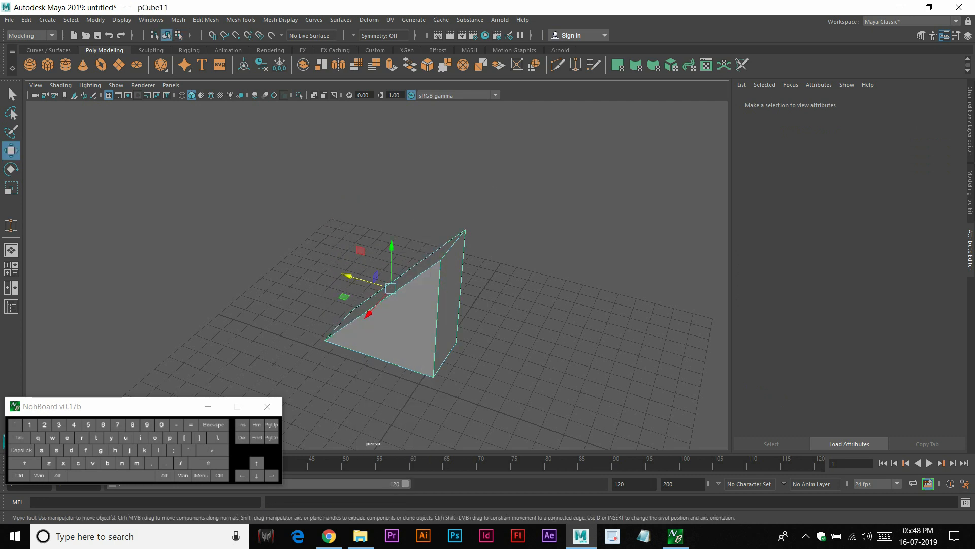
Select the welded wedge and delete it
{"action": "left_click", "coordinate": [401, 315]}
{"action": "left_click_drag", "start_coordinate": [401, 315], "coordinate": [452, 292], "text": "alt"}
{"action": "key", "text": "Delete"}
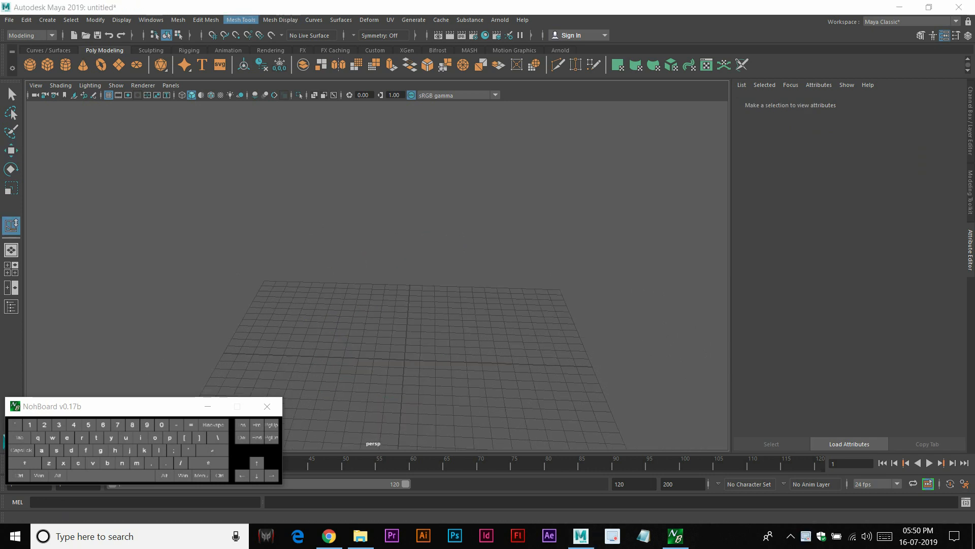
Create a wide polygon cylinder standing on the grid
{"action": "left_click", "coordinate": [280, 20]}
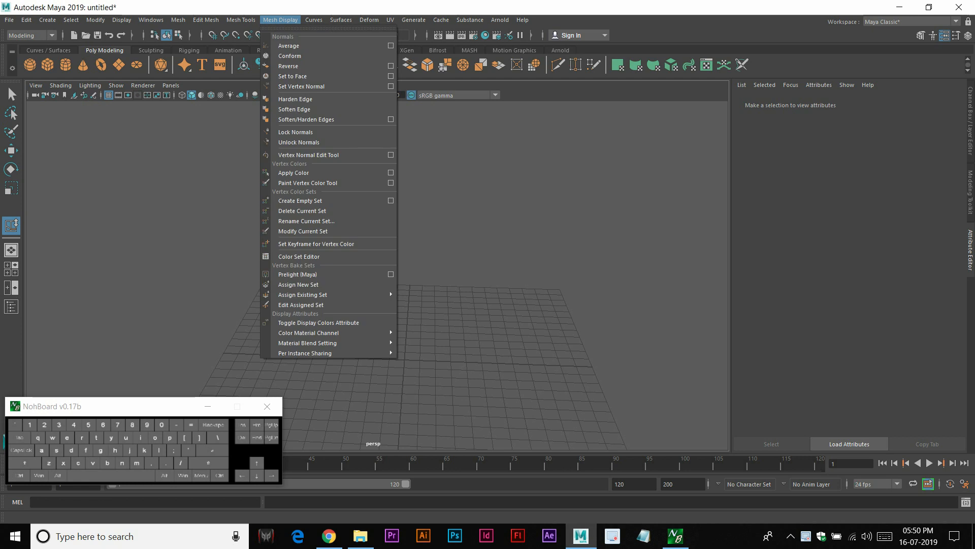
{"action": "key", "text": "Escape"}
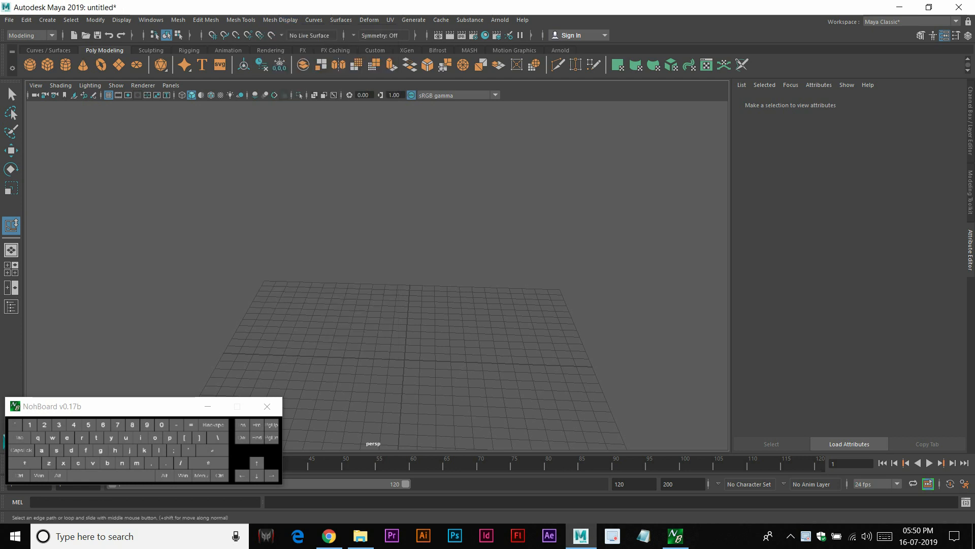
{"action": "left_click", "coordinate": [65, 64]}
{"action": "left_click_drag", "start_coordinate": [359, 342], "coordinate": [457, 216]}
{"action": "right_click_drag", "start_coordinate": [457, 216], "coordinate": [409, 220], "text": "alt"}
Select one triangular face on the cylinder's top cap and reverse its normal
{"action": "left_click", "coordinate": [406, 211]}
{"action": "left_click", "coordinate": [241, 20]}
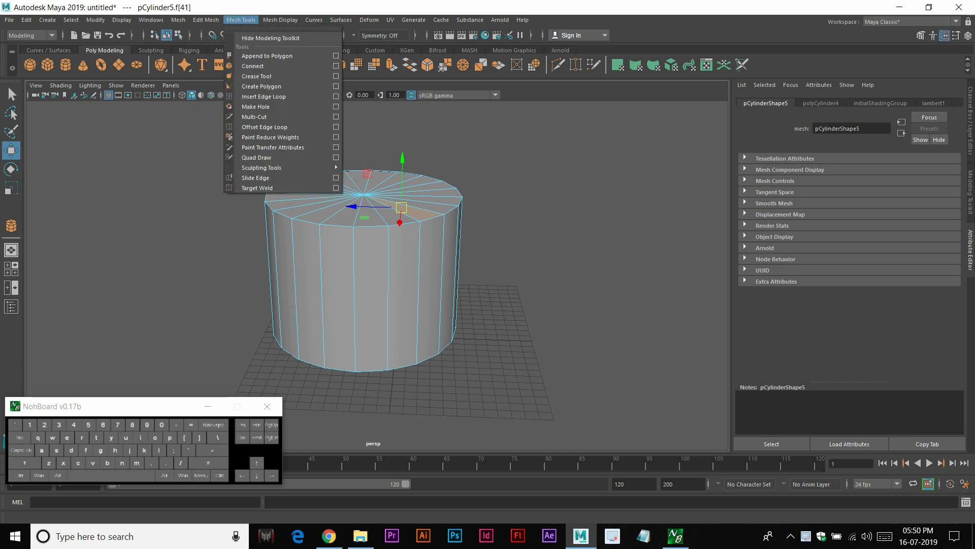
{"action": "mouse_move", "coordinate": [280, 20]}
{"action": "mouse_move", "coordinate": [314, 20]}
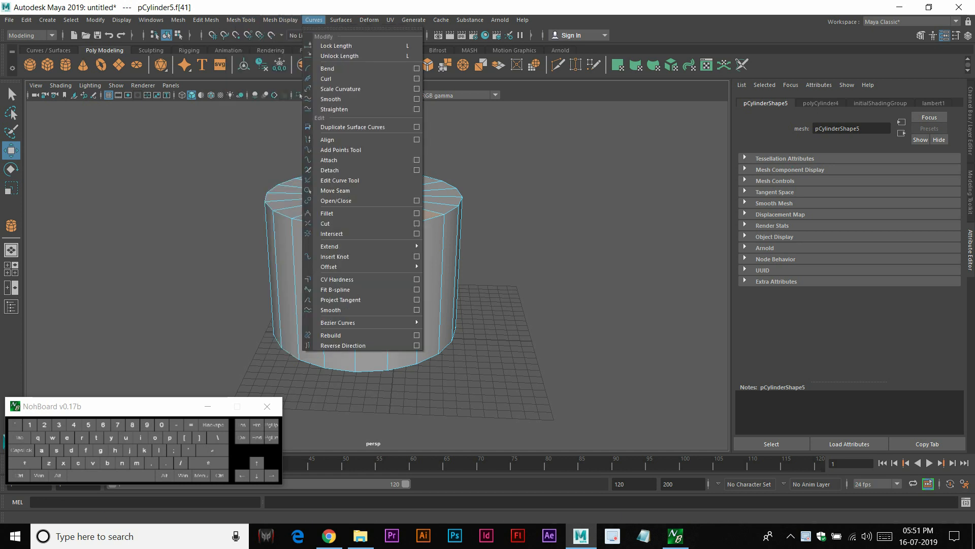
{"action": "left_click", "coordinate": [336, 61]}
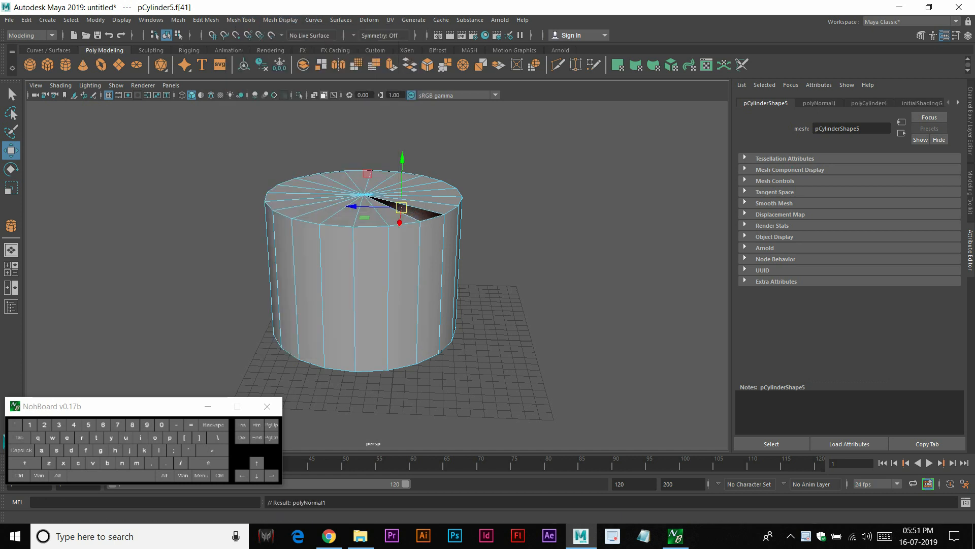
Return to object mode, deselect the cylinder and examine the reversed face from above
{"action": "right_click_drag", "start_coordinate": [342, 217], "coordinate": [397, 201]}
{"action": "left_click", "coordinate": [500, 183]}
{"action": "left_click_drag", "start_coordinate": [500, 183], "coordinate": [526, 236], "text": "alt"}
{"action": "left_click", "coordinate": [452, 224]}
{"action": "left_click", "coordinate": [510, 219]}
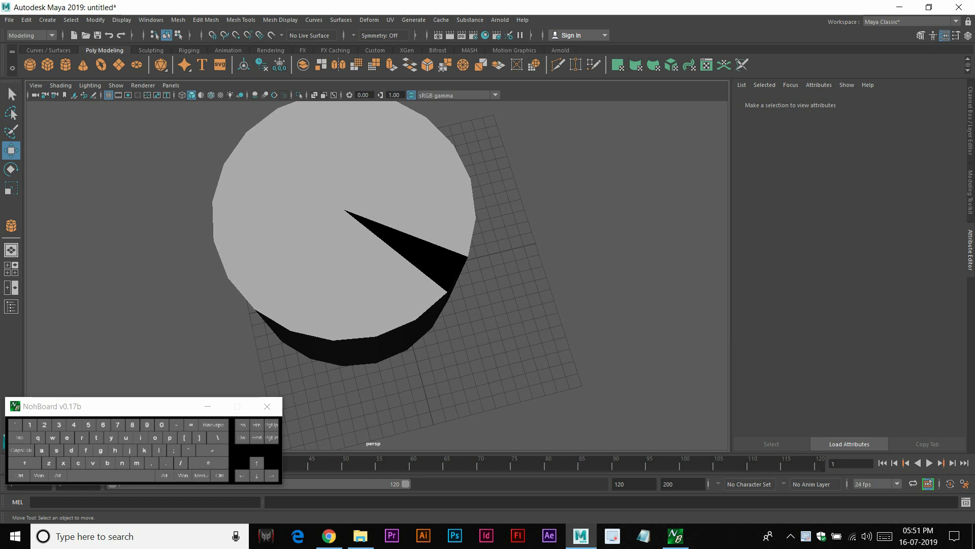
{"action": "left_click_drag", "start_coordinate": [526, 236], "coordinate": [510, 197], "text": "alt"}
Select the cylinder and display it in smooth mesh preview
{"action": "left_click", "coordinate": [401, 274]}
{"action": "left_click_drag", "start_coordinate": [401, 274], "coordinate": [403, 249], "text": "alt"}
{"action": "key", "text": "3"}
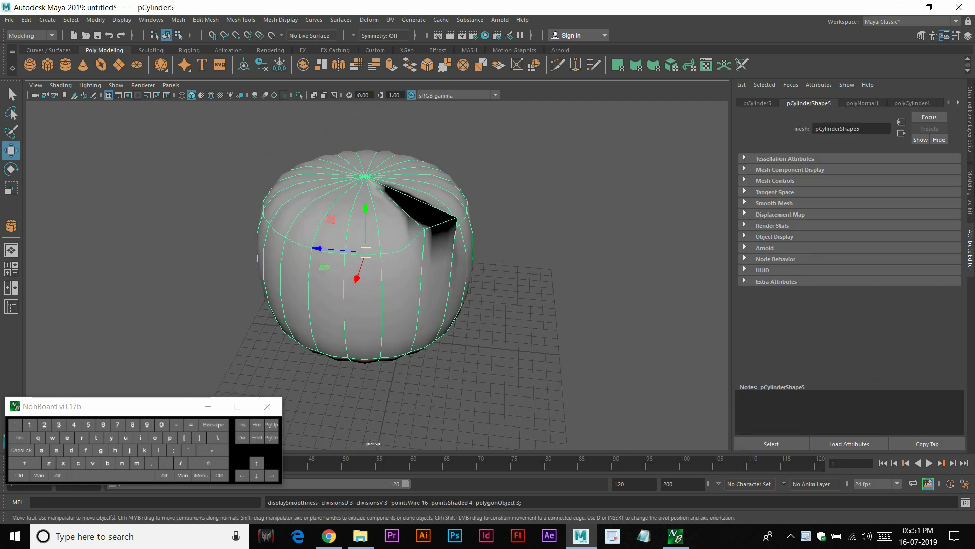
Turn off smooth mesh preview on the cylinder
{"action": "scroll", "coordinate": [402, 249], "scroll_direction": "up", "scroll_amount": 2}
{"action": "left_click", "coordinate": [569, 214]}
{"action": "left_click_drag", "start_coordinate": [569, 213], "coordinate": [556, 196], "text": "alt"}
{"action": "left_click", "coordinate": [386, 254]}
{"action": "key", "text": "1"}
Select the dark reversed face on the cylinder's top cap and reverse its normal again
{"action": "right_click_drag", "start_coordinate": [414, 184], "coordinate": [415, 203]}
{"action": "left_click", "coordinate": [426, 183]}
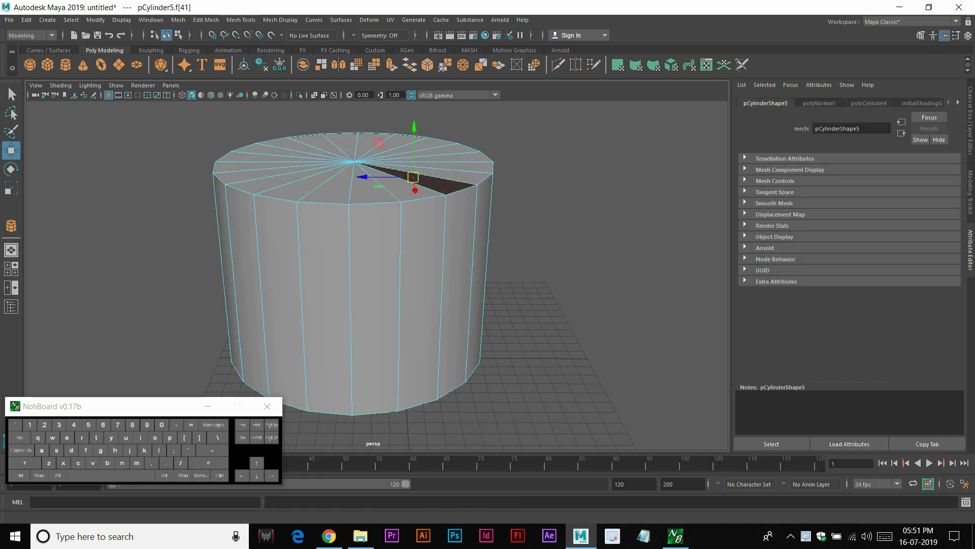
{"action": "left_click", "coordinate": [280, 20]}
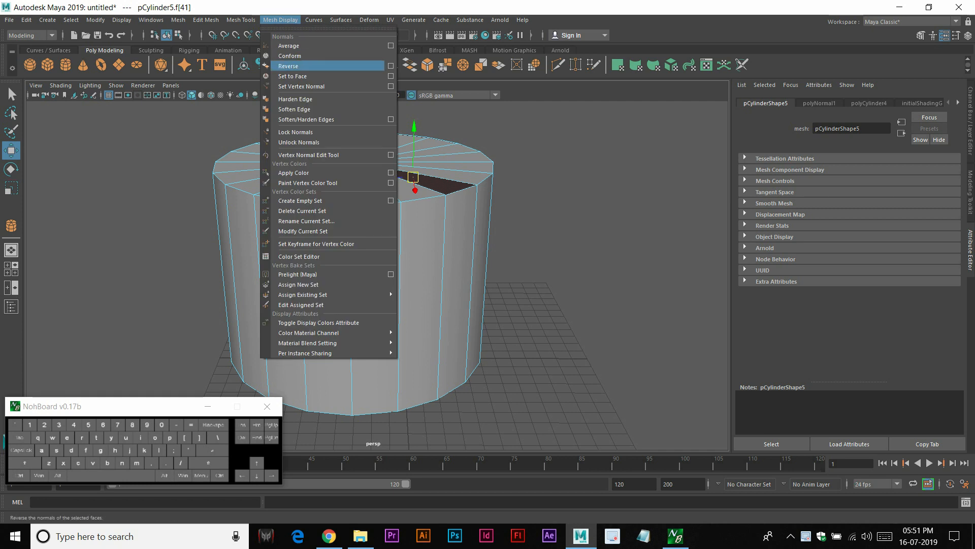
{"action": "left_click", "coordinate": [288, 66]}
{"action": "left_click", "coordinate": [554, 213]}
{"action": "left_click_drag", "start_coordinate": [553, 213], "coordinate": [556, 259], "text": "alt"}
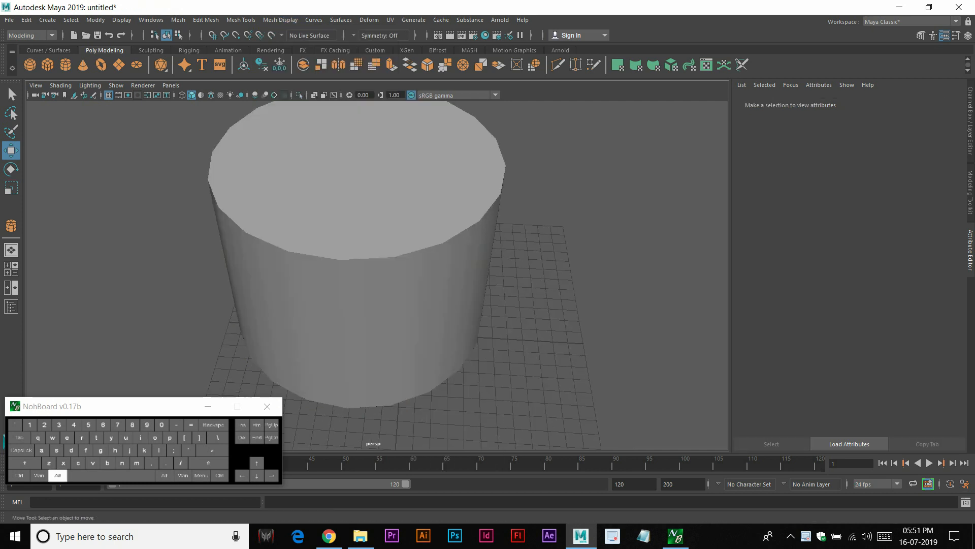
Inspect the corrected top cap, then select and delete the cylinder
{"action": "left_click", "coordinate": [406, 254]}
{"action": "left_click_drag", "start_coordinate": [406, 254], "coordinate": [437, 208], "text": "alt"}
{"action": "left_click", "coordinate": [553, 214]}
{"action": "left_click_drag", "start_coordinate": [554, 214], "coordinate": [529, 254], "text": "alt"}
{"action": "left_click", "coordinate": [406, 254]}
{"action": "scroll", "coordinate": [406, 254], "scroll_direction": "down", "scroll_amount": 2}
{"action": "mouse_move", "coordinate": [432, 254]}
{"action": "left_mouse_down", "text": "alt"}
{"action": "mouse_move", "coordinate": [228, 208]}
{"action": "mouse_move", "coordinate": [376, 259]}
{"action": "mouse_move", "coordinate": [416, 244]}
{"action": "left_mouse_up", "text": "alt"}
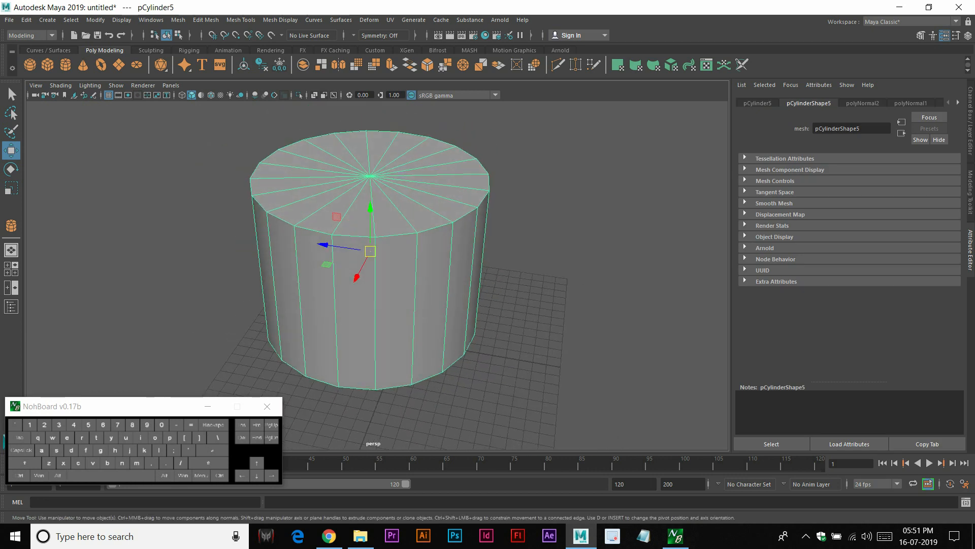
{"action": "scroll", "coordinate": [378, 274], "scroll_direction": "up", "scroll_amount": 2, "text": "alt"}
{"action": "scroll", "coordinate": [378, 275], "scroll_direction": "down", "scroll_amount": 2, "text": "alt"}
{"action": "key", "text": "Delete"}
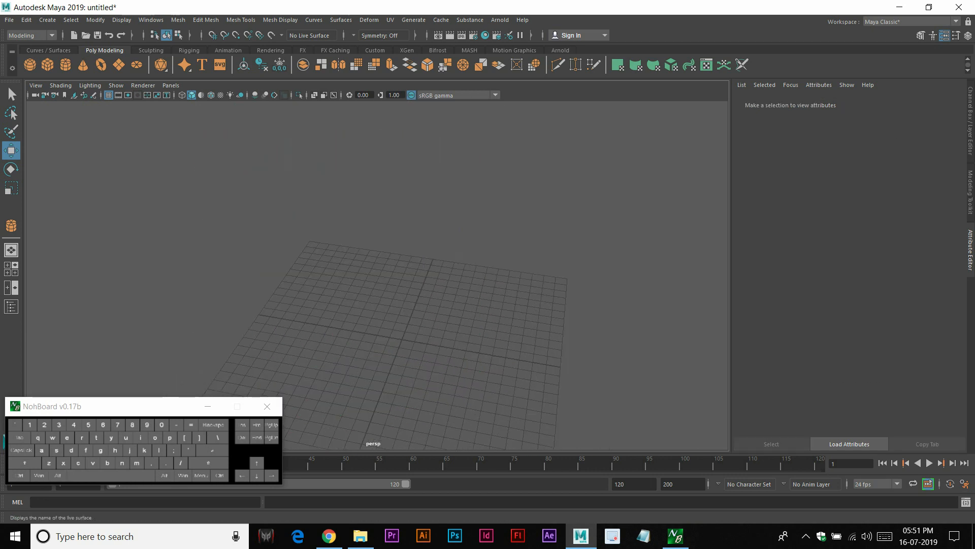
{"action": "left_click", "coordinate": [281, 20]}
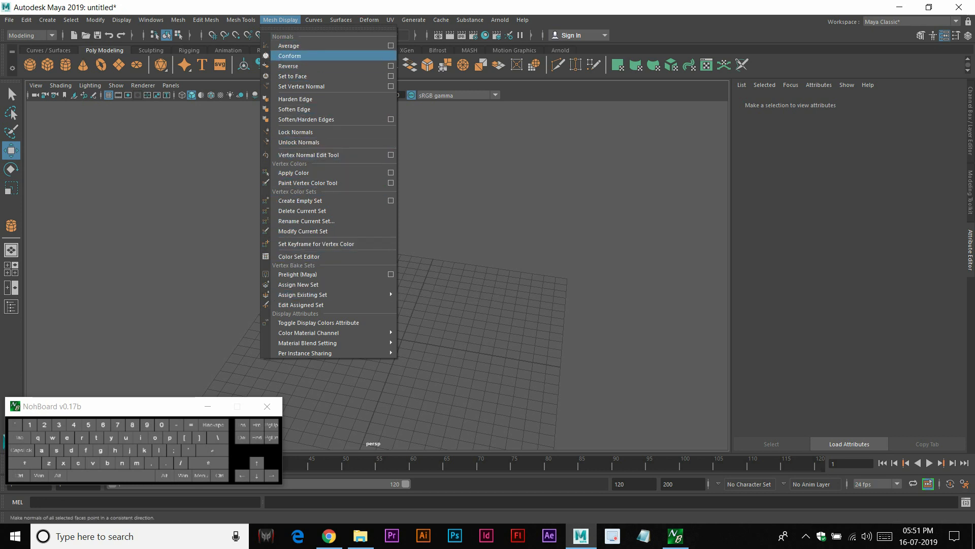
{"action": "left_click", "coordinate": [369, 20]}
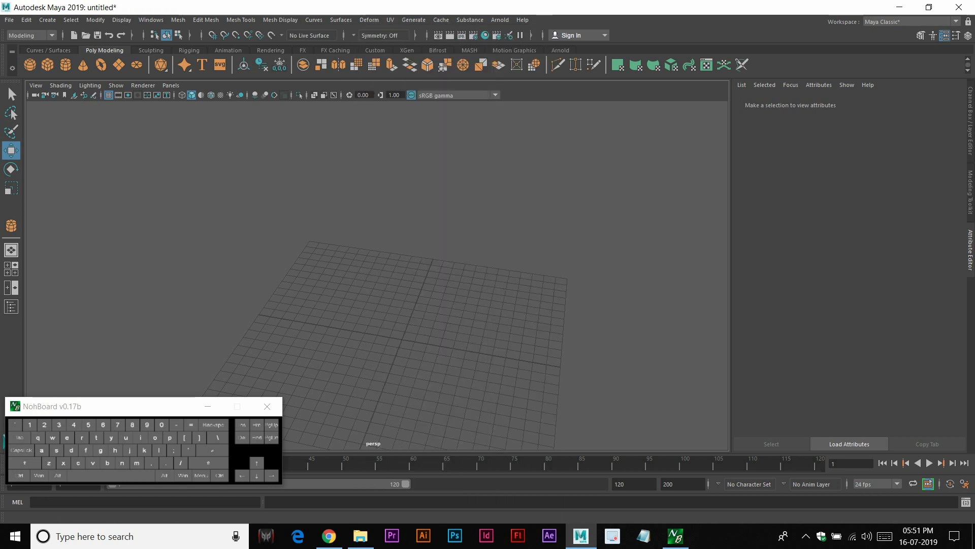
{"action": "right_click_drag", "start_coordinate": [488, 305], "coordinate": [447, 308], "text": "alt"}
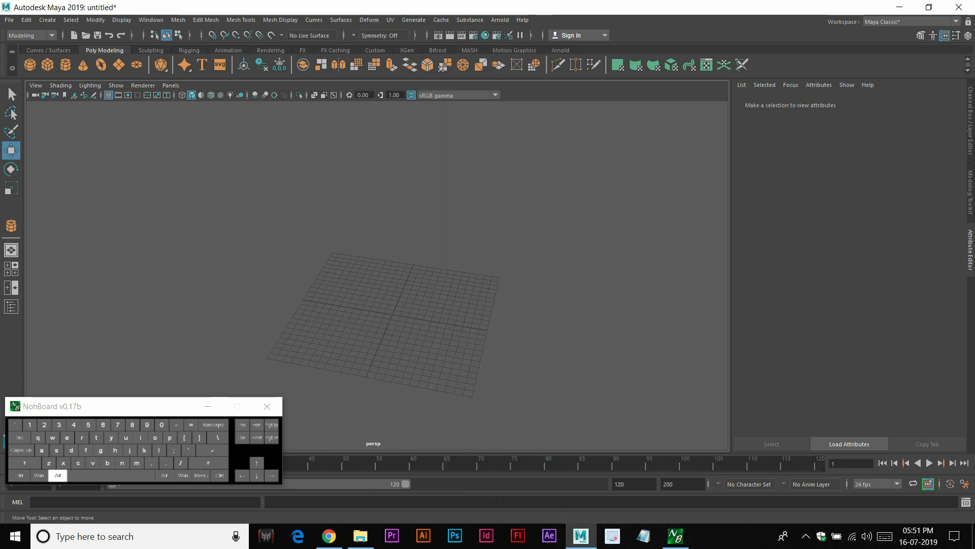
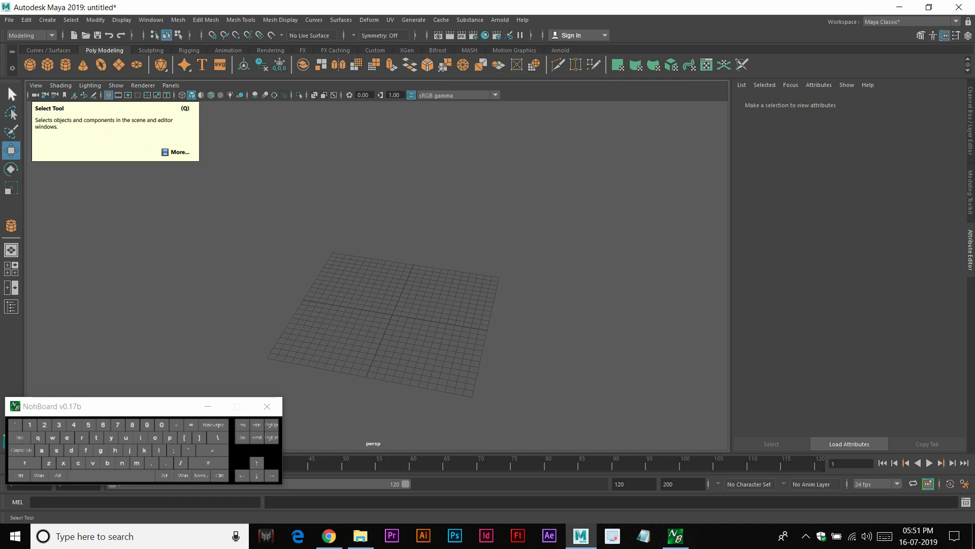
Create a wide polygon cylinder on the grid and activate the Move tool
{"action": "left_click", "coordinate": [11, 225]}
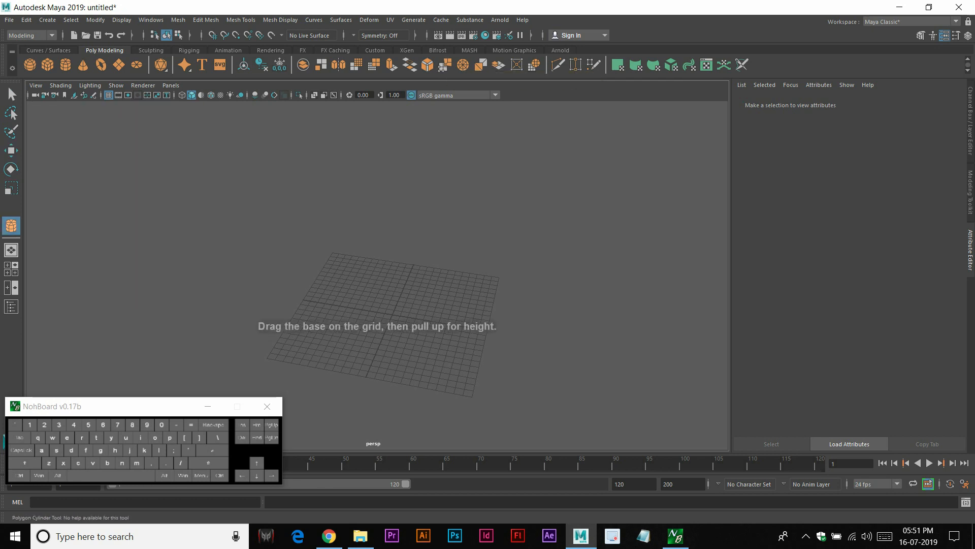
{"action": "left_click_drag", "start_coordinate": [358, 318], "coordinate": [405, 222]}
{"action": "key", "text": "w"}
{"action": "key", "text": "x"}
{"action": "right_click_drag", "start_coordinate": [405, 222], "coordinate": [351, 223], "text": "alt"}
{"action": "left_click_drag", "start_coordinate": [350, 223], "coordinate": [353, 184], "text": "alt"}
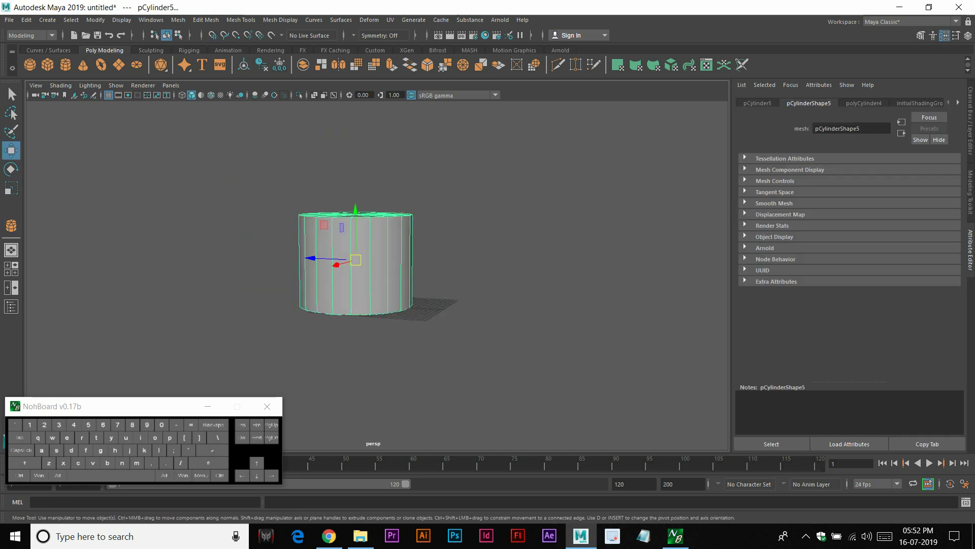
Deselect the cylinder and show the viewport full screen with the top cap in view
{"action": "left_click", "coordinate": [477, 203]}
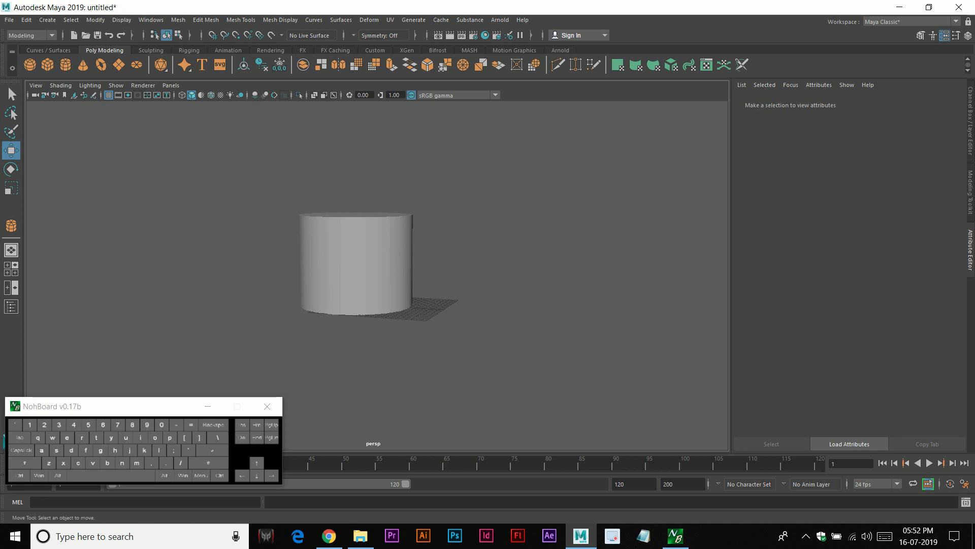
{"action": "key", "text": "ctrl"}
{"action": "key", "text": "ctrl+space"}
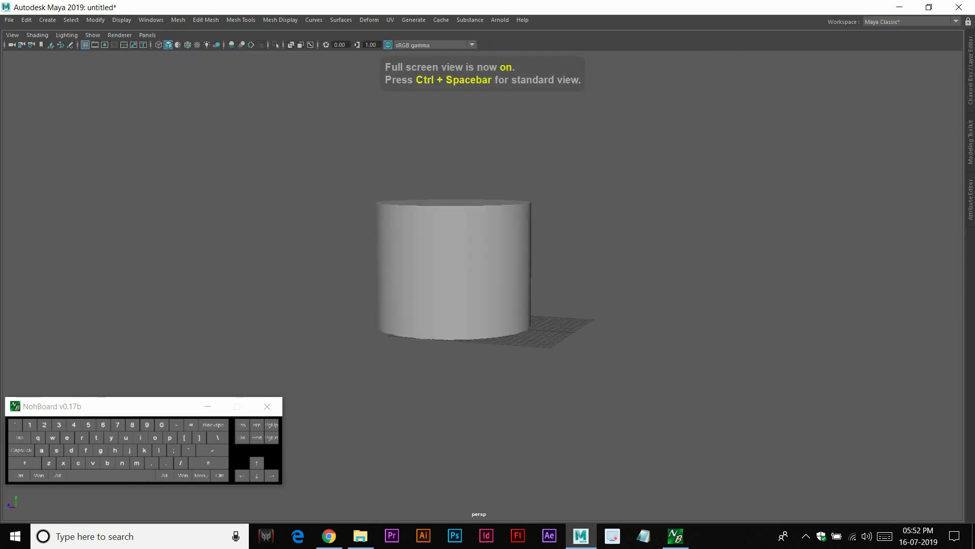
{"action": "left_click", "coordinate": [452, 269]}
{"action": "left_click_drag", "start_coordinate": [452, 269], "coordinate": [467, 320], "text": "alt"}
{"action": "left_click", "coordinate": [600, 326]}
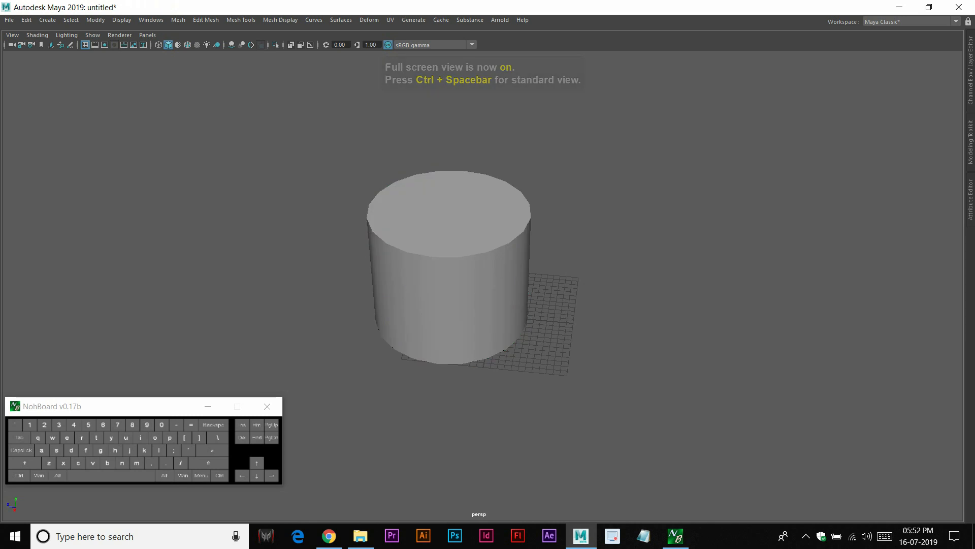
Extrude one front triangular face of the top cap and raise it into a tall upright wedge
{"action": "left_click", "coordinate": [462, 213]}
{"action": "right_click_drag", "start_coordinate": [464, 203], "coordinate": [465, 231]}
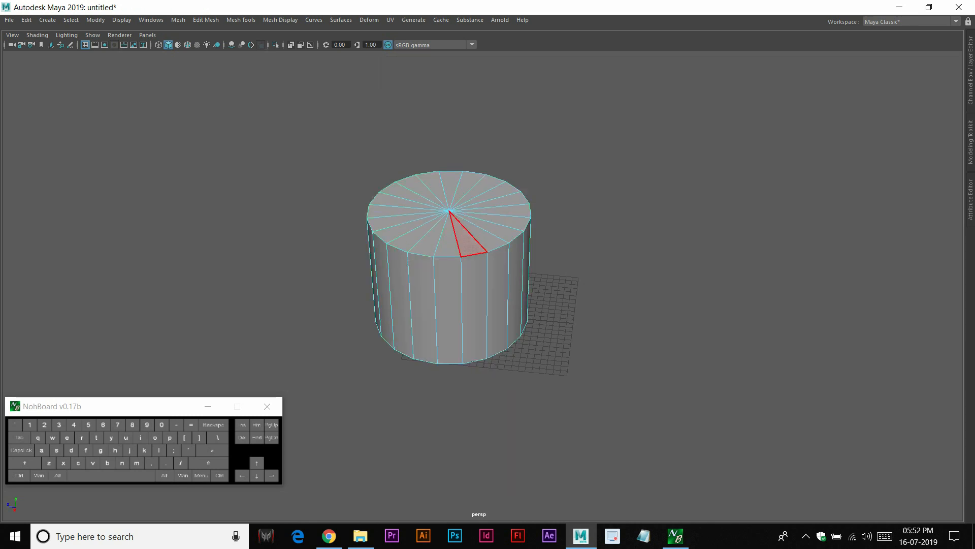
{"action": "left_click", "coordinate": [472, 237]}
{"action": "right_click", "coordinate": [469, 242], "text": "shift"}
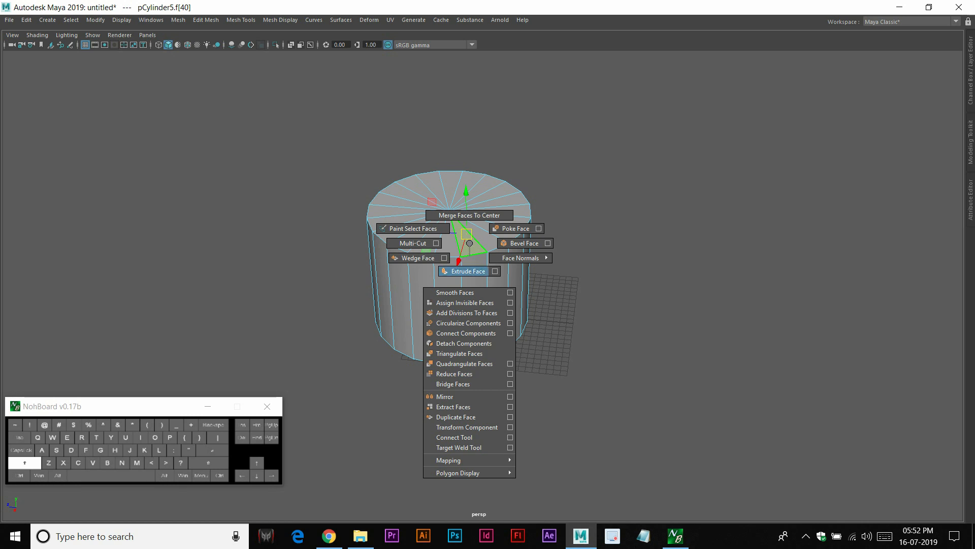
{"action": "left_click", "coordinate": [468, 271]}
{"action": "left_click_drag", "start_coordinate": [467, 192], "coordinate": [464, 77]}
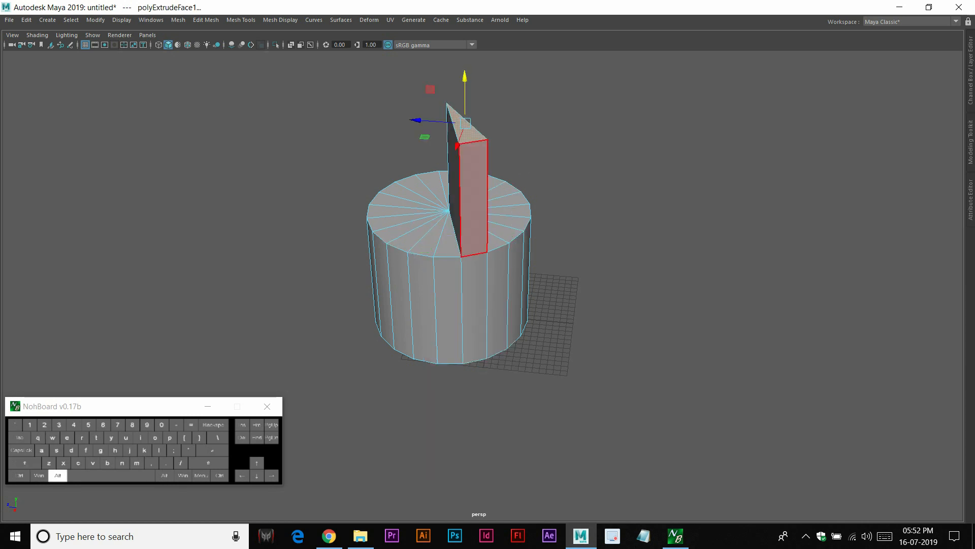
Try merging the two outer top vertices of the extruded wedge at their center
{"action": "left_click_drag", "start_coordinate": [468, 173], "coordinate": [495, 180], "text": "alt"}
{"action": "right_click_drag", "start_coordinate": [477, 183], "coordinate": [528, 167]}
{"action": "left_click_drag", "start_coordinate": [491, 147], "coordinate": [489, 158], "text": "alt"}
{"action": "right_click_drag", "start_coordinate": [486, 157], "coordinate": [438, 157]}
{"action": "left_click_drag", "start_coordinate": [438, 157], "coordinate": [419, 91], "text": "alt"}
{"action": "left_click_drag", "start_coordinate": [531, 59], "coordinate": [484, 155]}
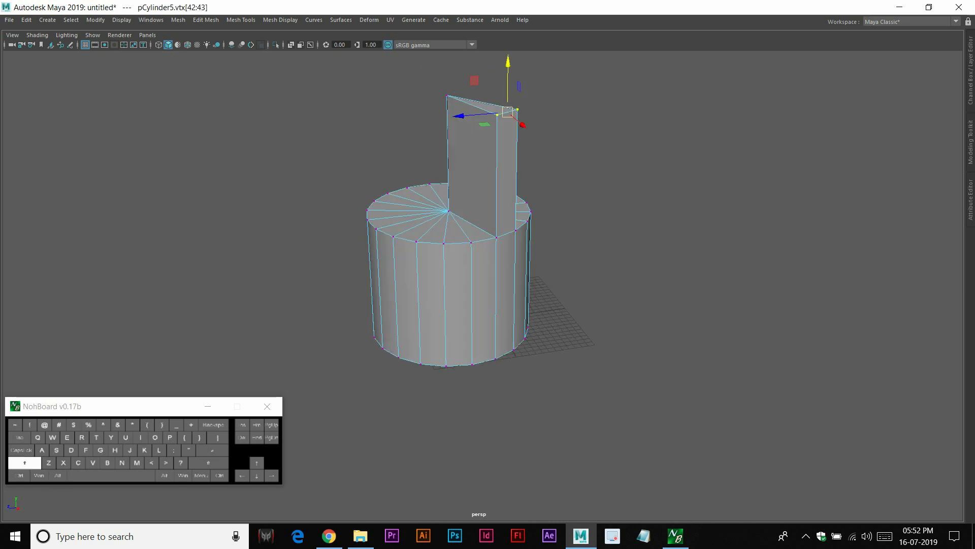
{"action": "right_click_drag", "start_coordinate": [509, 120], "coordinate": [543, 28], "text": "shift"}
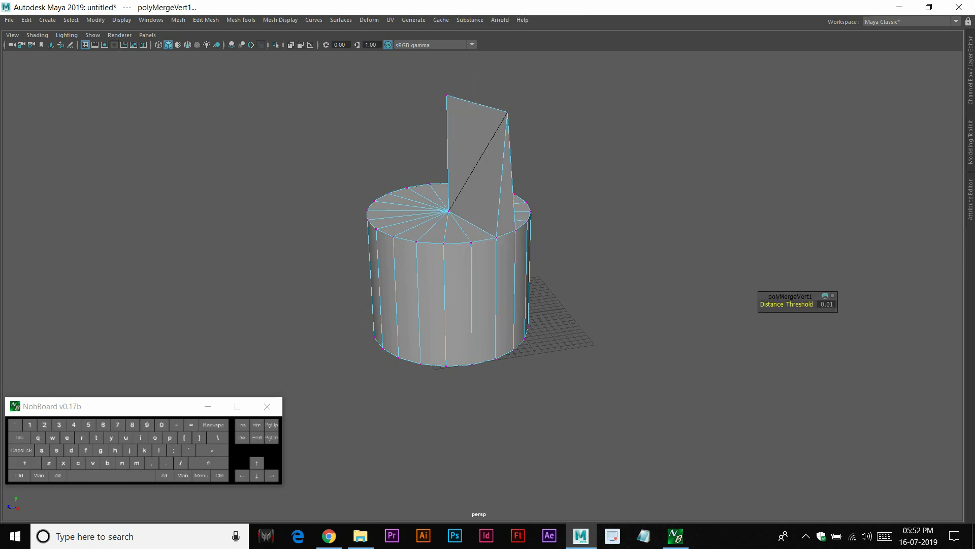
{"action": "left_click_drag", "start_coordinate": [538, 112], "coordinate": [485, 142], "text": "alt"}
{"action": "key", "text": "ctrl+z"}
{"action": "key", "text": "ctrl+z"}
Delete the whole cylinder in object mode and restore the standard viewport layout
{"action": "right_click_drag", "start_coordinate": [470, 160], "coordinate": [508, 132]}
{"action": "left_click_drag", "start_coordinate": [508, 138], "coordinate": [556, 146], "text": "alt"}
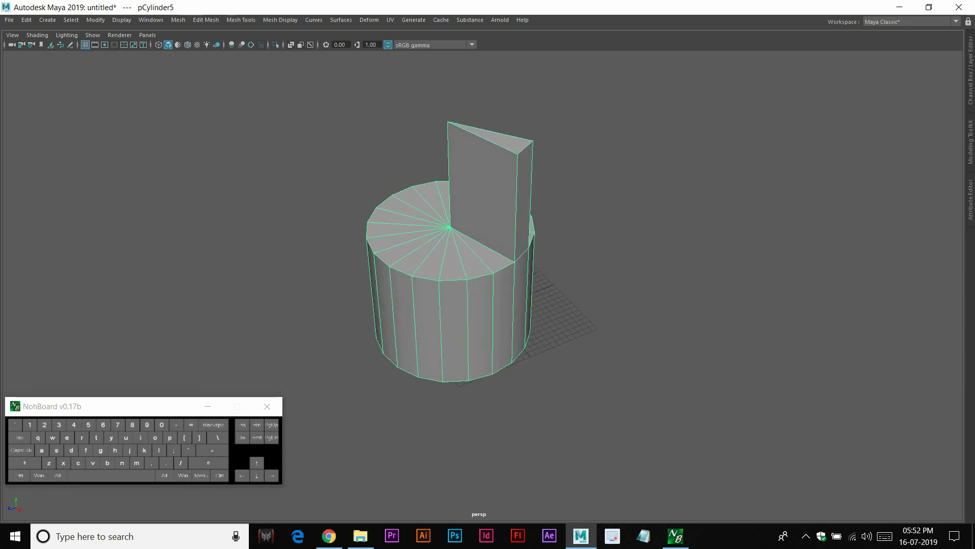
{"action": "key", "text": "Delete"}
{"action": "key", "text": "ctrl+space"}
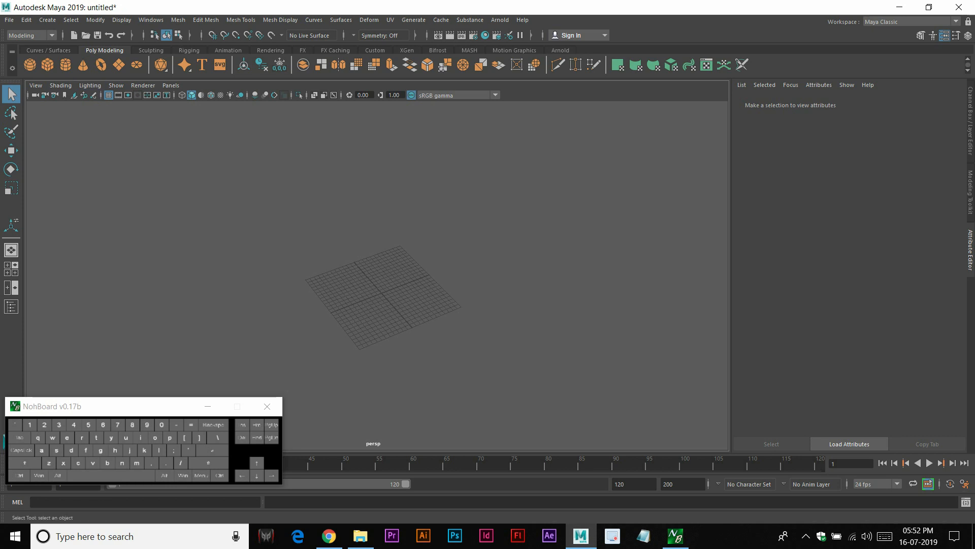
{"action": "key", "text": "ctrl+space"}
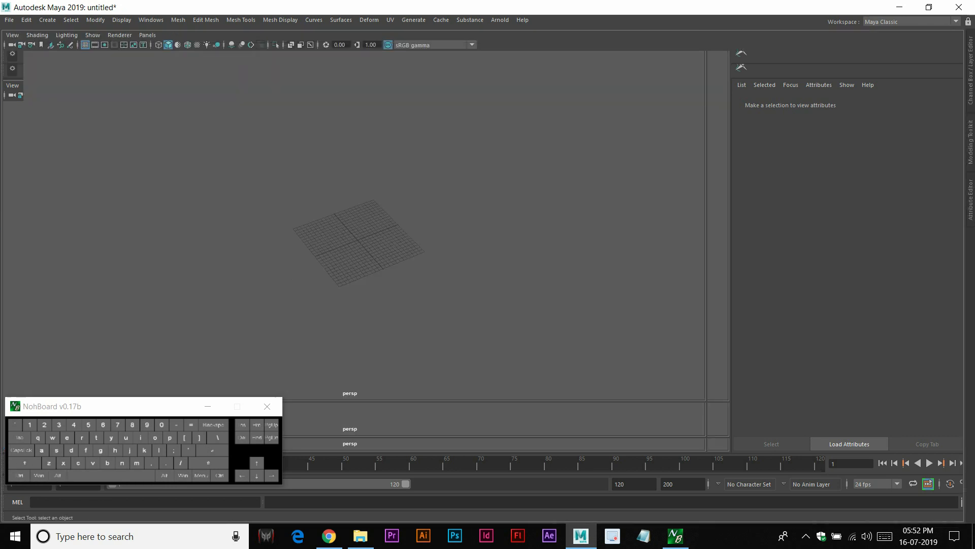
{"action": "key", "text": "ctrl+space"}
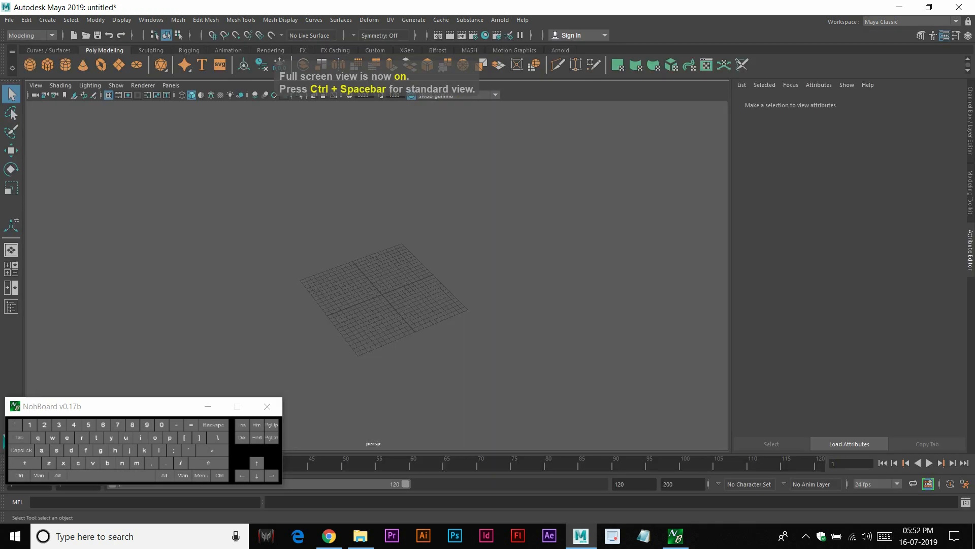
Create a large polygon sphere near the middle of the grid and keep it selected
{"action": "scroll", "coordinate": [377, 276], "scroll_direction": "up", "scroll_amount": 4, "text": "alt"}
{"action": "mouse_move", "coordinate": [377, 275]}
{"action": "left_mouse_down", "text": "alt"}
{"action": "mouse_move", "coordinate": [330, 233]}
{"action": "mouse_move", "coordinate": [381, 254]}
{"action": "left_mouse_up", "text": "alt"}
{"action": "left_click", "coordinate": [30, 65]}
{"action": "left_click_drag", "start_coordinate": [392, 313], "coordinate": [444, 321]}
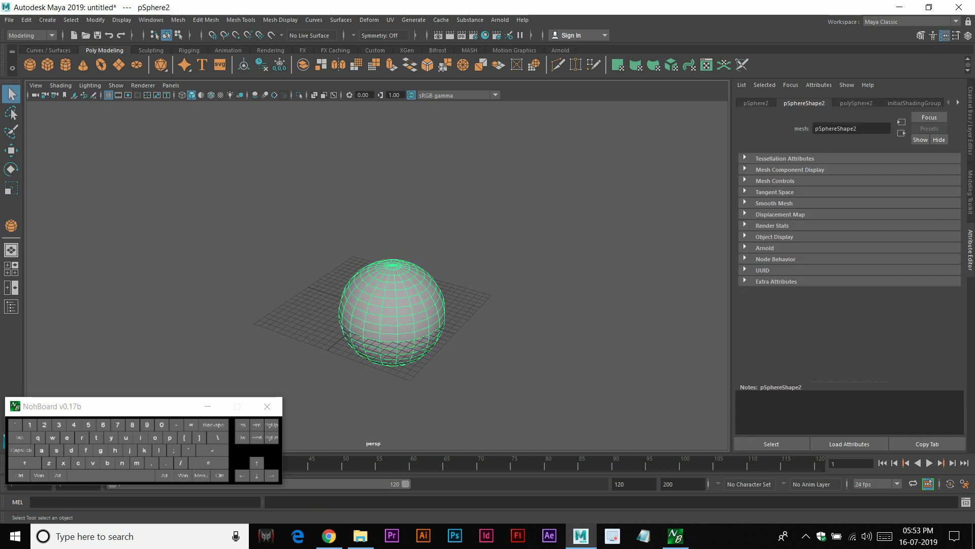
{"action": "left_click", "coordinate": [487, 325]}
{"action": "left_click", "coordinate": [402, 315]}
Rename the sphere's shape node as ball in the Attribute Editor
{"action": "key", "text": "ctrl+a"}
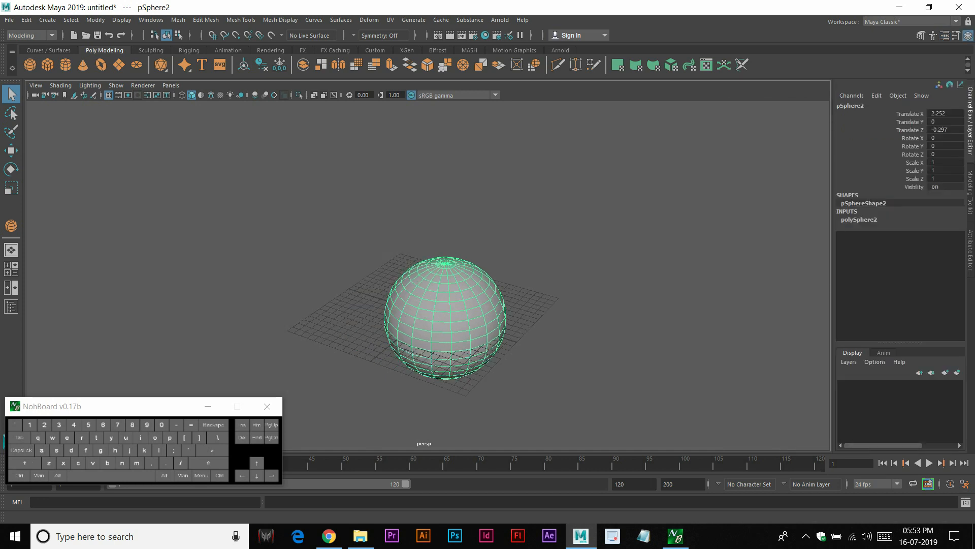
{"action": "key", "text": "ctrl+a"}
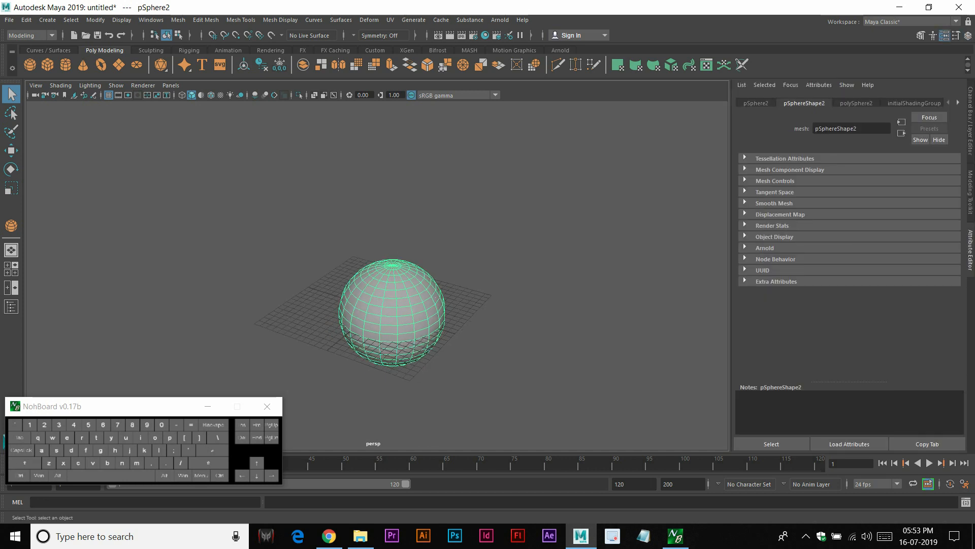
{"action": "double_click", "coordinate": [836, 128]}
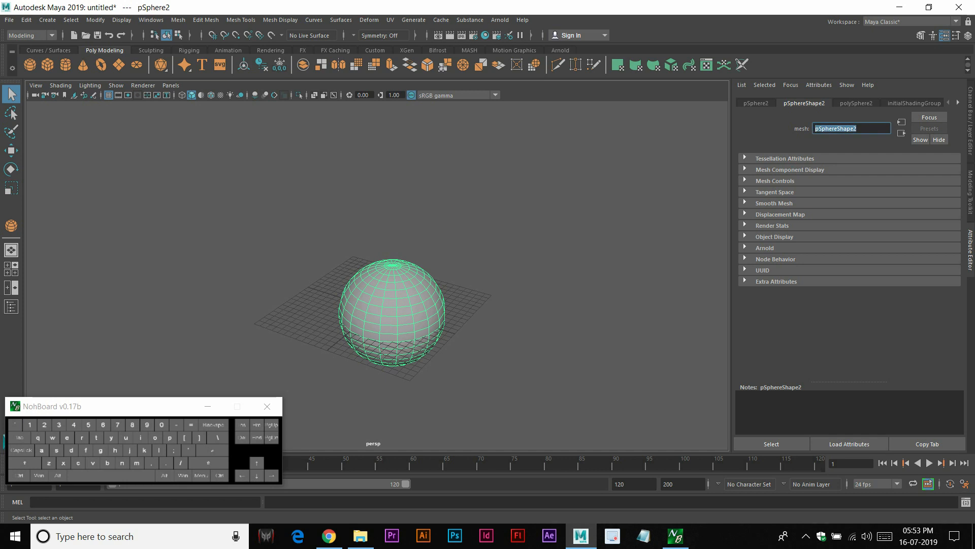
{"action": "type", "text": "ball"}
{"action": "key", "text": "Return"}
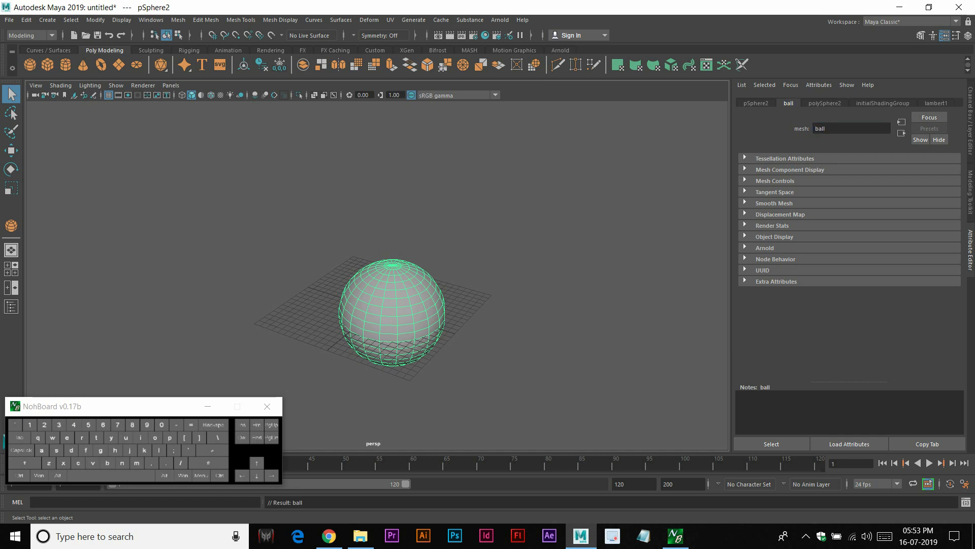
Reduce the sphere's radius to 2.587 and rename its polySphere node as baaallll
{"action": "left_click", "coordinate": [825, 103]}
{"action": "mouse_move", "coordinate": [863, 169]}
{"action": "left_mouse_down"}
{"action": "mouse_move", "coordinate": [873, 169]}
{"action": "mouse_move", "coordinate": [857, 170]}
{"action": "left_mouse_up"}
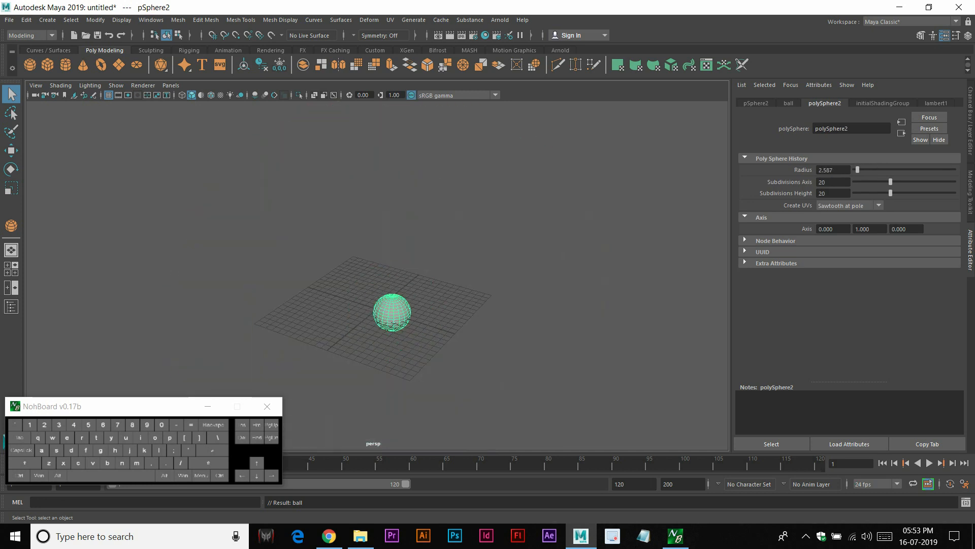
{"action": "left_click_drag", "start_coordinate": [859, 129], "coordinate": [814, 128]}
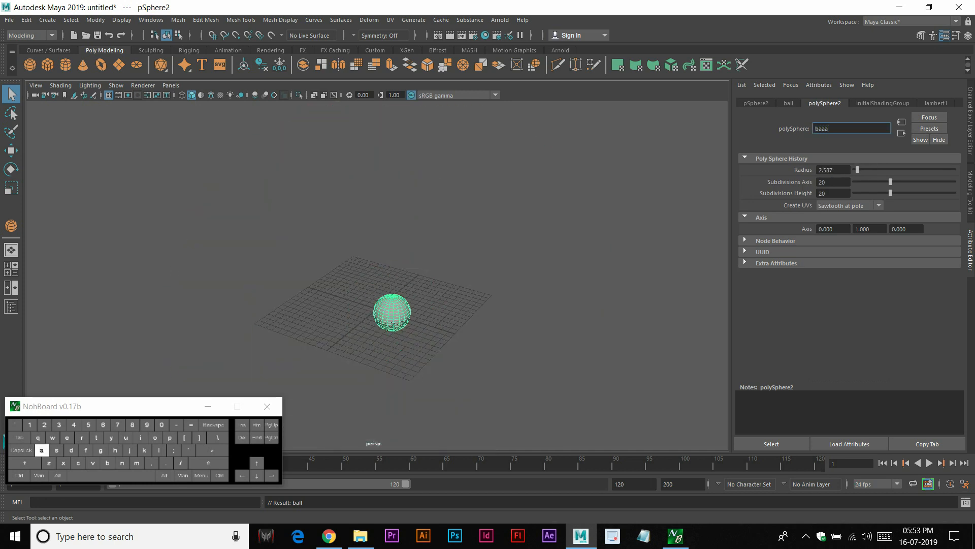
{"action": "key", "text": "Return"}
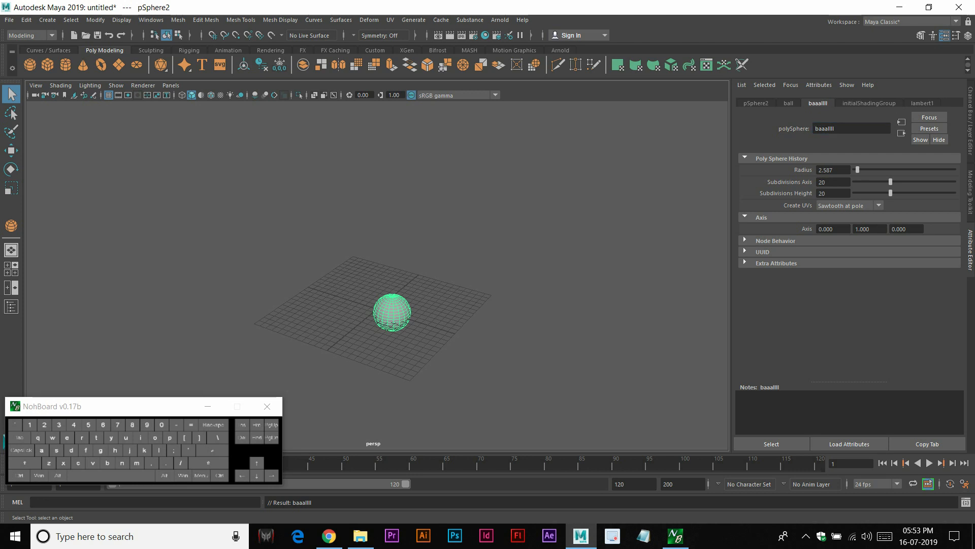
Set the sphere's Subdivisions Axis to 30 and Subdivisions Height to 4
{"action": "left_click_drag", "start_coordinate": [890, 182], "coordinate": [912, 181]}
{"action": "scroll", "coordinate": [377, 276], "scroll_direction": "up", "scroll_amount": 5, "text": "alt"}
{"action": "middle_click_drag", "start_coordinate": [408, 348], "coordinate": [407, 234], "text": "alt"}
{"action": "scroll", "coordinate": [377, 237], "scroll_direction": "up", "scroll_amount": 3, "text": "alt"}
{"action": "left_click_drag", "start_coordinate": [891, 193], "coordinate": [857, 193]}
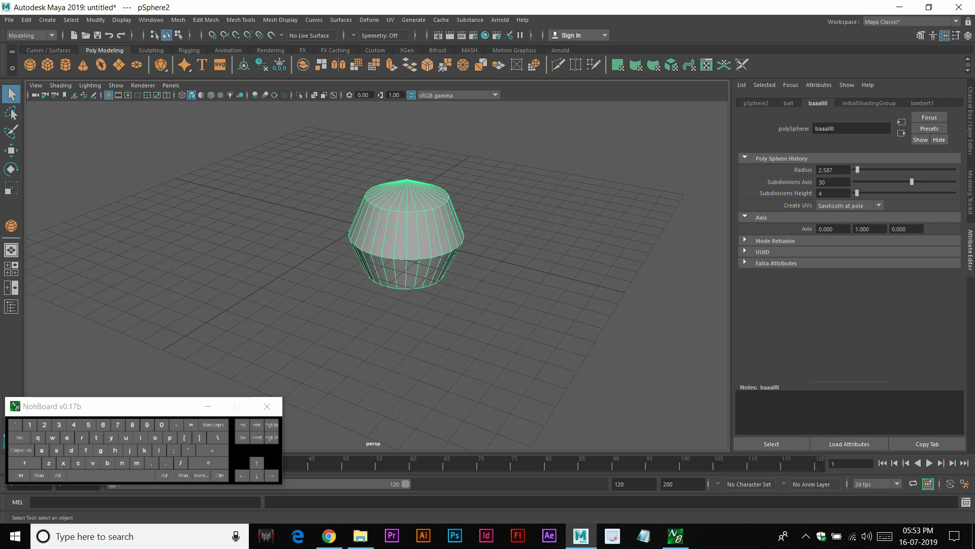
Activate the Move tool and examine the low-subdivision sphere from several angles
{"action": "key", "text": "w"}
{"action": "right_click_drag", "start_coordinate": [503, 181], "coordinate": [395, 207]}
{"action": "right_click_drag", "start_coordinate": [340, 220], "coordinate": [386, 220]}
{"action": "left_click", "coordinate": [339, 220]}
{"action": "left_click_drag", "start_coordinate": [387, 220], "coordinate": [345, 221], "text": "alt"}
{"action": "left_click", "coordinate": [452, 224]}
{"action": "middle_click_drag", "start_coordinate": [452, 223], "coordinate": [350, 223], "text": "alt"}
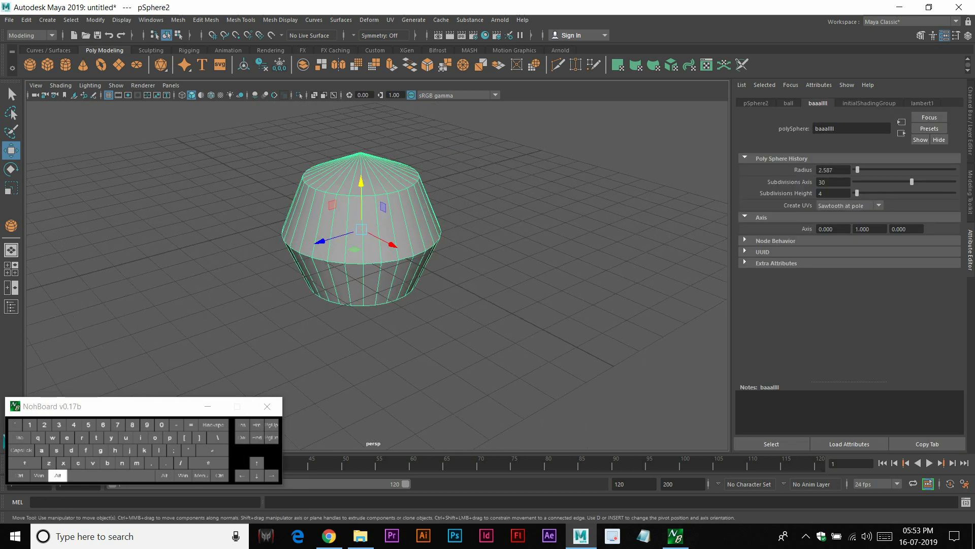
{"action": "right_click_drag", "start_coordinate": [386, 223], "coordinate": [335, 224], "text": "alt"}
{"action": "left_click_drag", "start_coordinate": [335, 224], "coordinate": [361, 224], "text": "alt"}
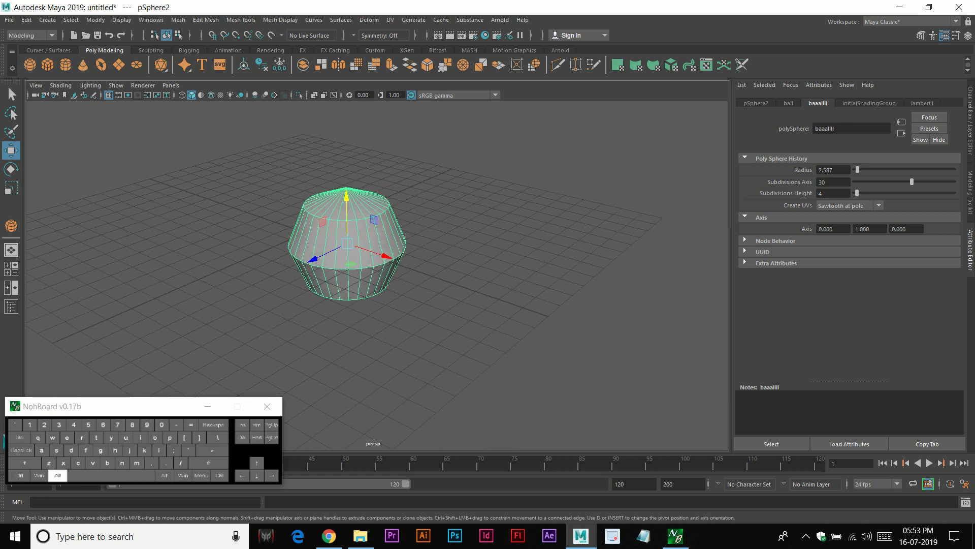
Set the undo queue to Infinite in the Undo preferences and save the preferences
{"action": "left_click", "coordinate": [458, 224]}
{"action": "left_click", "coordinate": [351, 235]}
{"action": "left_click", "coordinate": [965, 484]}
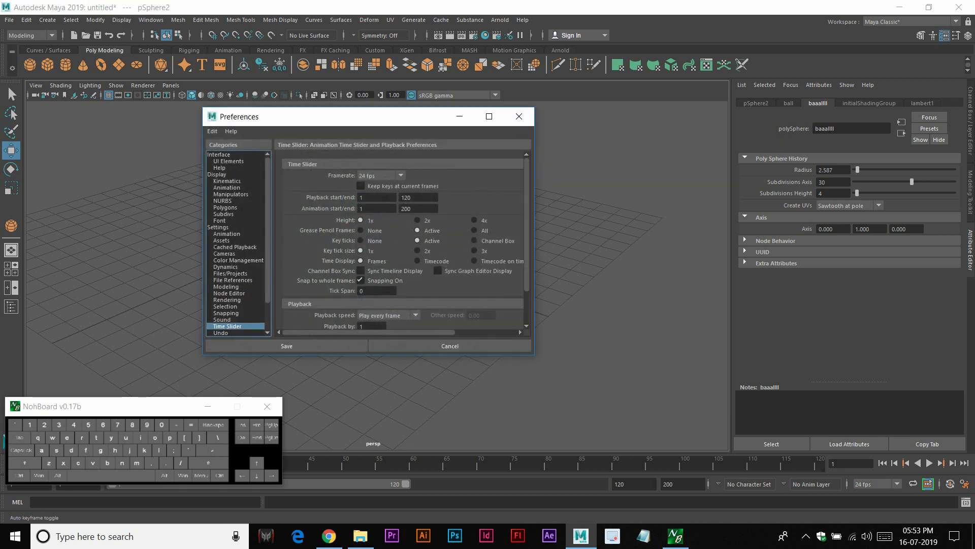
{"action": "key", "text": "Down"}
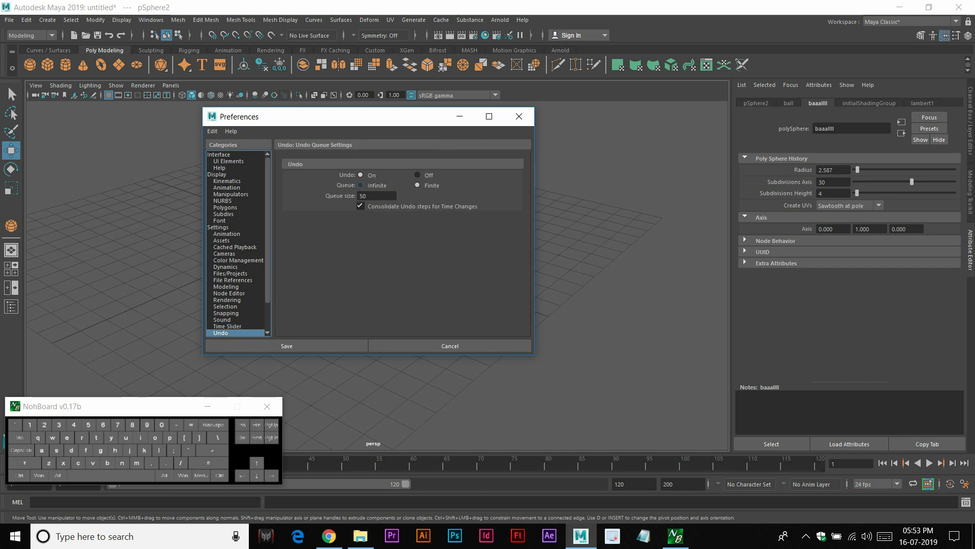
{"action": "left_click", "coordinate": [361, 185]}
{"action": "left_click", "coordinate": [287, 346]}
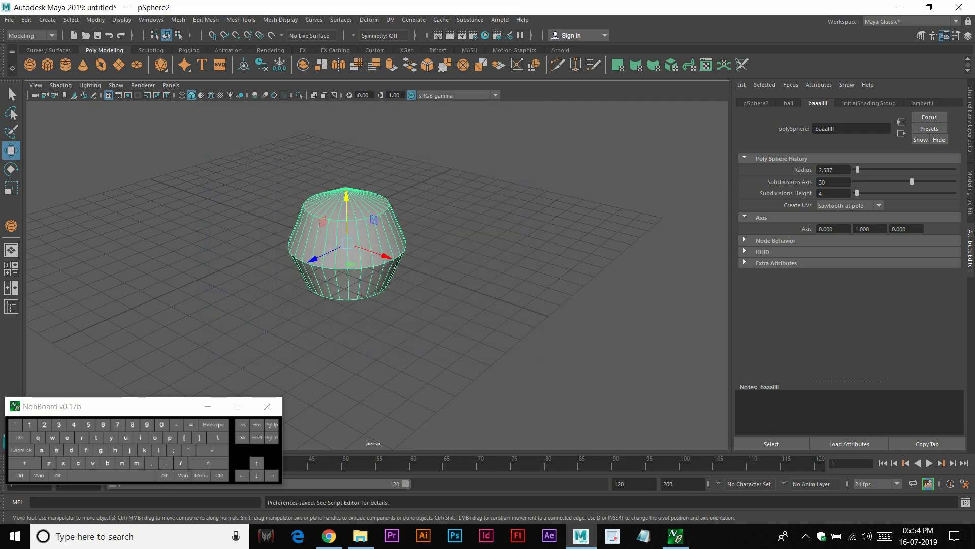
Delete the sphere and draw a wide, low polygon cylinder on the grid in the perspective view
{"action": "key", "text": "Delete"}
{"action": "right_click_drag", "start_coordinate": [406, 274], "coordinate": [310, 275], "text": "alt"}
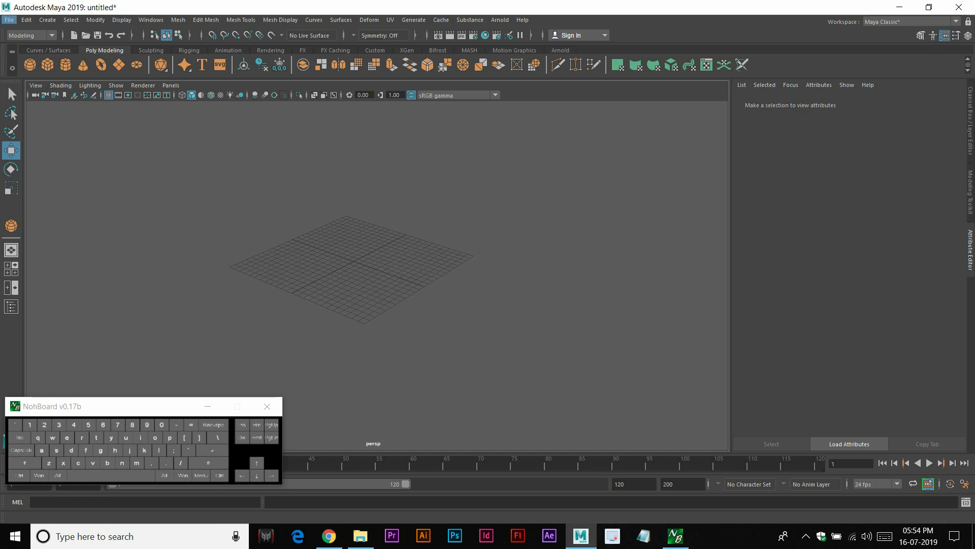
{"action": "left_click", "coordinate": [9, 20]}
{"action": "left_click", "coordinate": [26, 20]}
{"action": "left_click", "coordinate": [65, 65]}
{"action": "left_click_drag", "start_coordinate": [340, 257], "coordinate": [430, 288]}
{"action": "left_click_drag", "start_coordinate": [430, 288], "coordinate": [430, 218]}
{"action": "right_click_drag", "start_coordinate": [430, 218], "coordinate": [381, 219], "text": "alt"}
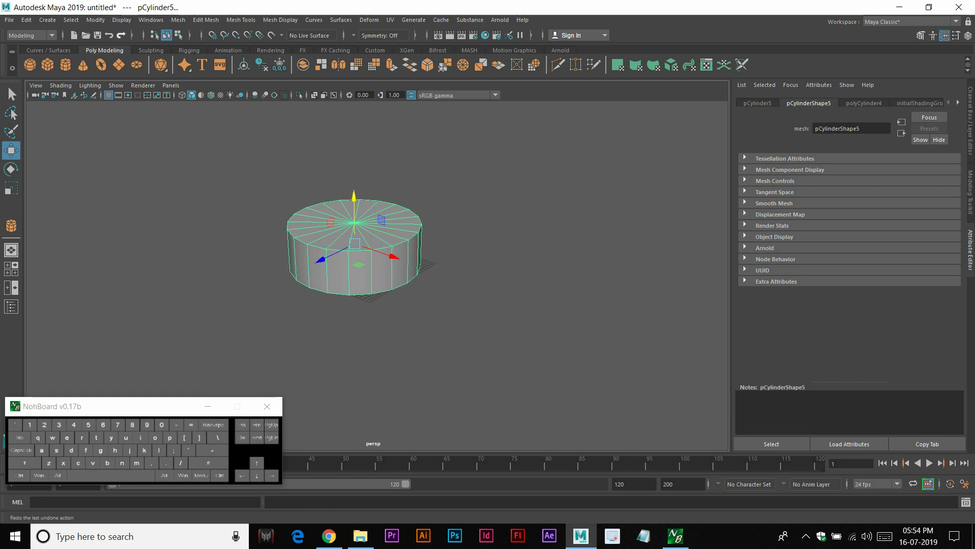
Review the scene-saving commands and the Save As dialog, closing it without saving a file
{"action": "left_click", "coordinate": [10, 20]}
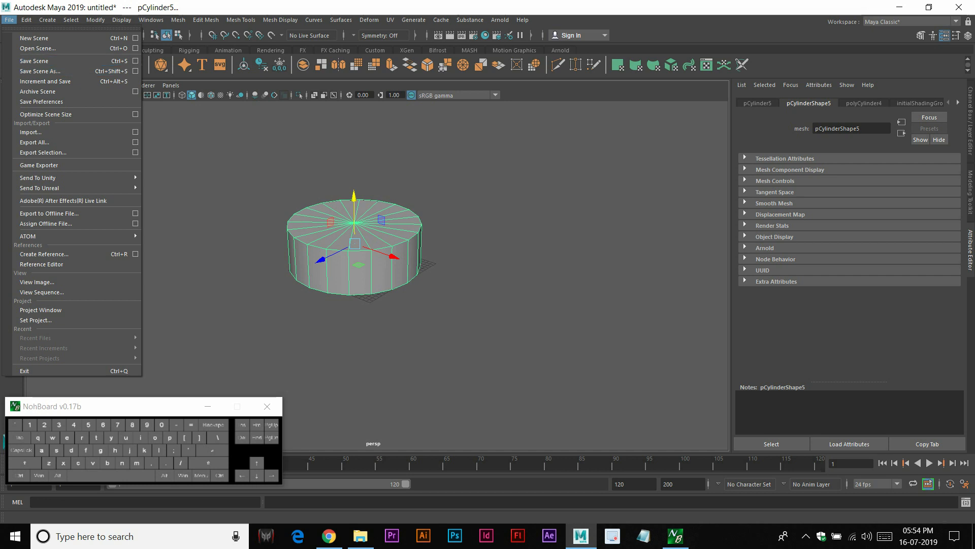
{"action": "left_click", "coordinate": [218, 168]}
{"action": "key", "text": "ctrl"}
{"action": "key", "text": "ctrl+s"}
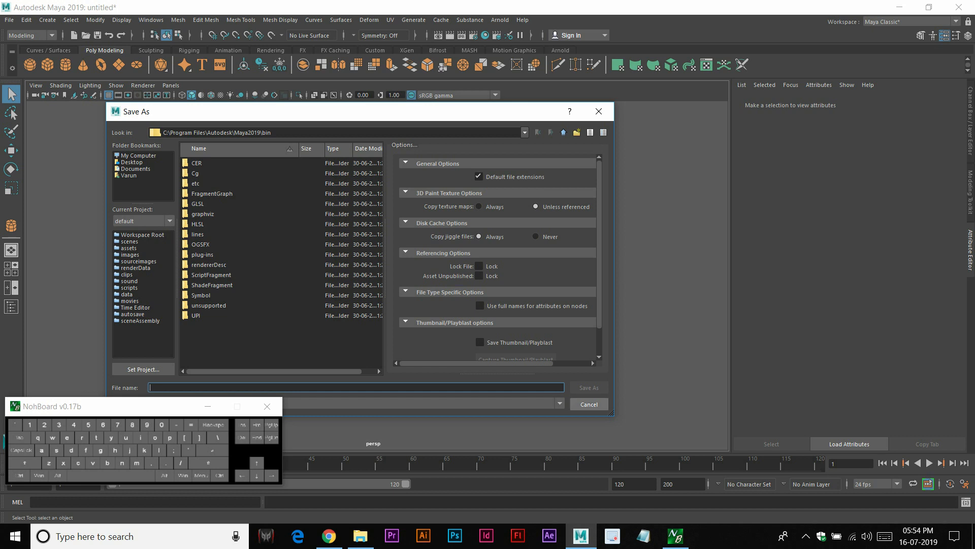
{"action": "key", "text": "Escape"}
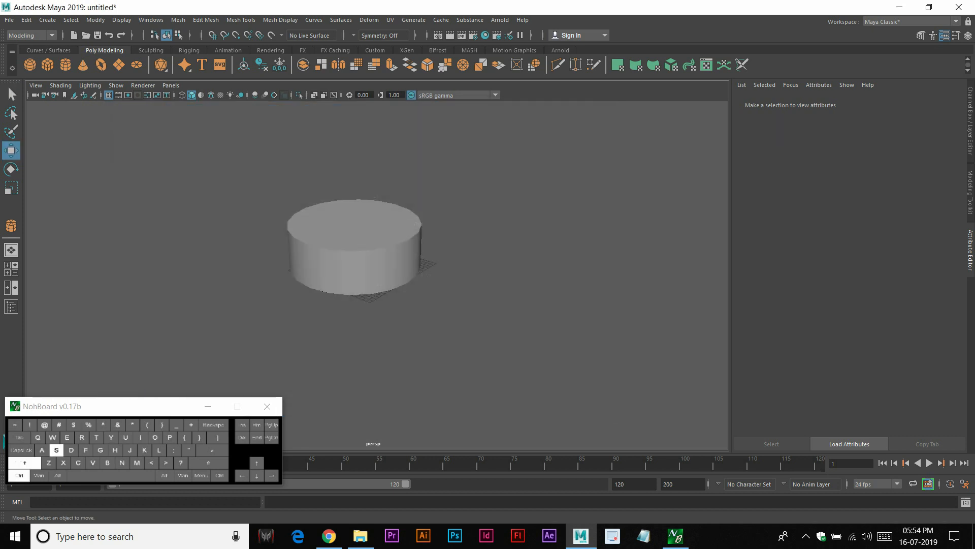
{"action": "key", "text": "ctrl+shift+s"}
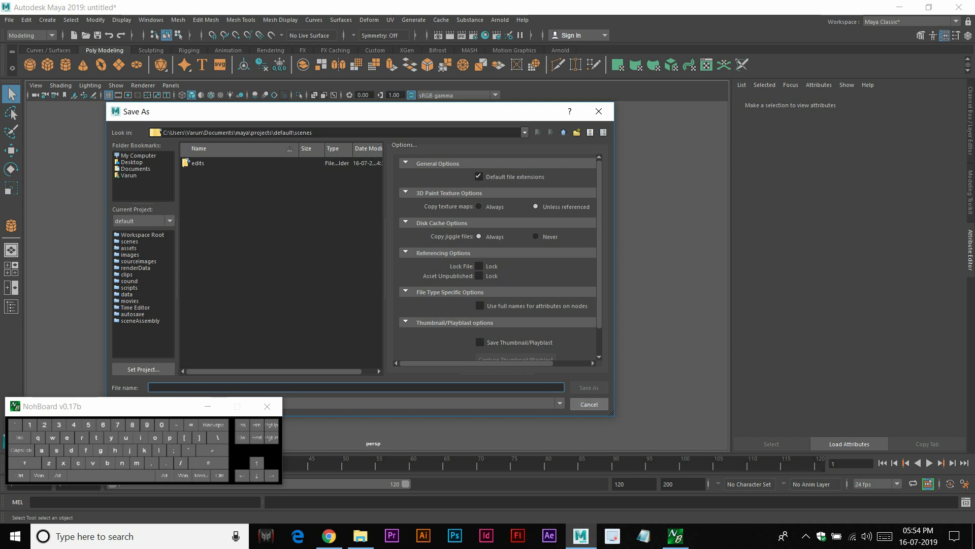
{"action": "key", "text": "Escape"}
Select the cylinder with the Move tool active and switch from the Attribute Editor to the Channel Box
{"action": "key", "text": "w"}
{"action": "left_click", "coordinate": [354, 229]}
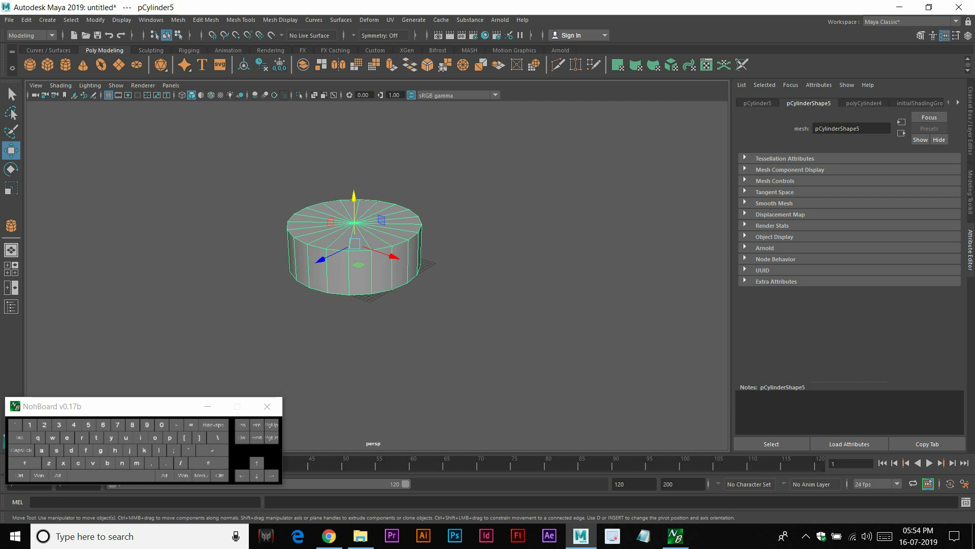
{"action": "key", "text": "ctrl+a"}
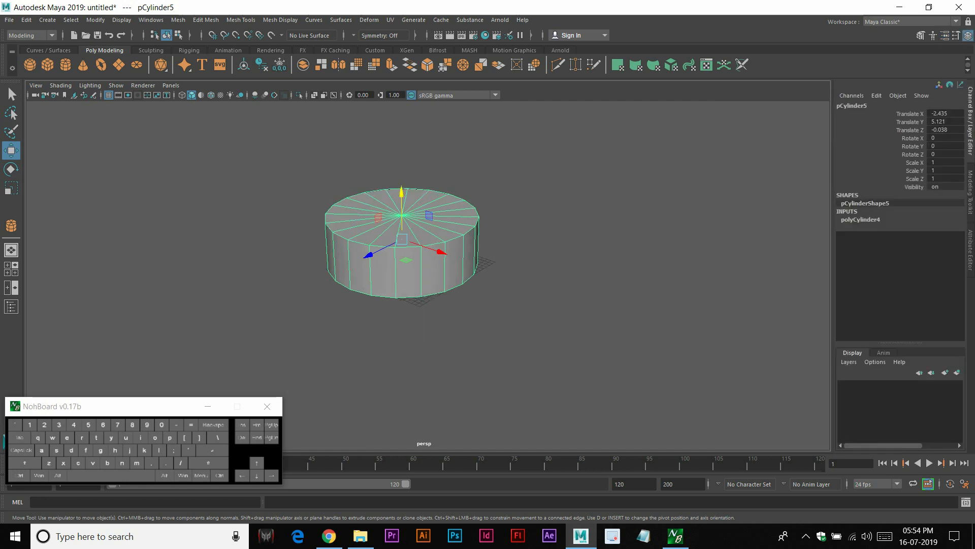
Compare the cylinder's smooth mesh preview with its unsmoothed display from several angles
{"action": "right_click_drag", "start_coordinate": [464, 214], "coordinate": [548, 219]}
{"action": "left_click", "coordinate": [524, 196]}
{"action": "left_click", "coordinate": [438, 248]}
{"action": "key", "text": "3"}
{"action": "left_click", "coordinate": [523, 213]}
{"action": "left_click", "coordinate": [436, 243]}
{"action": "key", "text": "1"}
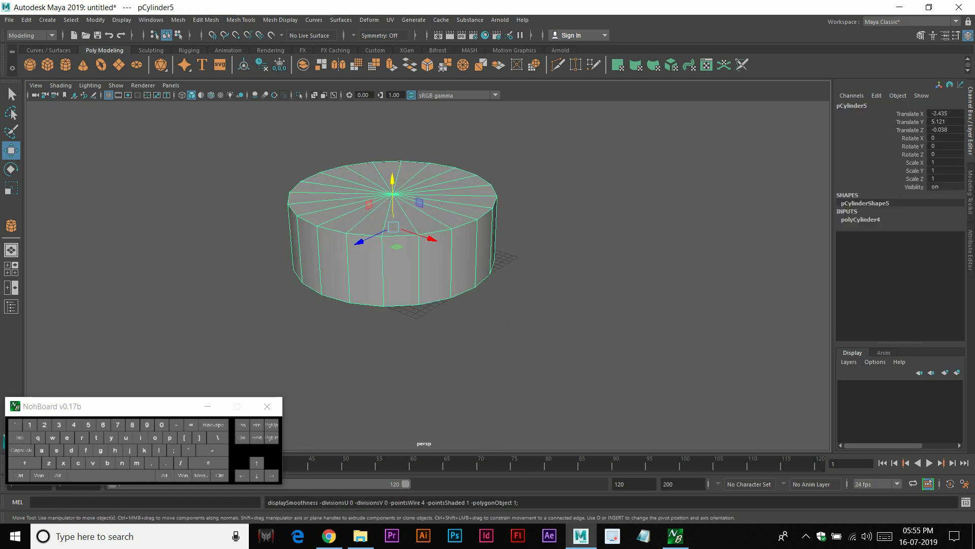
{"action": "left_click_drag", "start_coordinate": [437, 243], "coordinate": [432, 226], "text": "alt"}
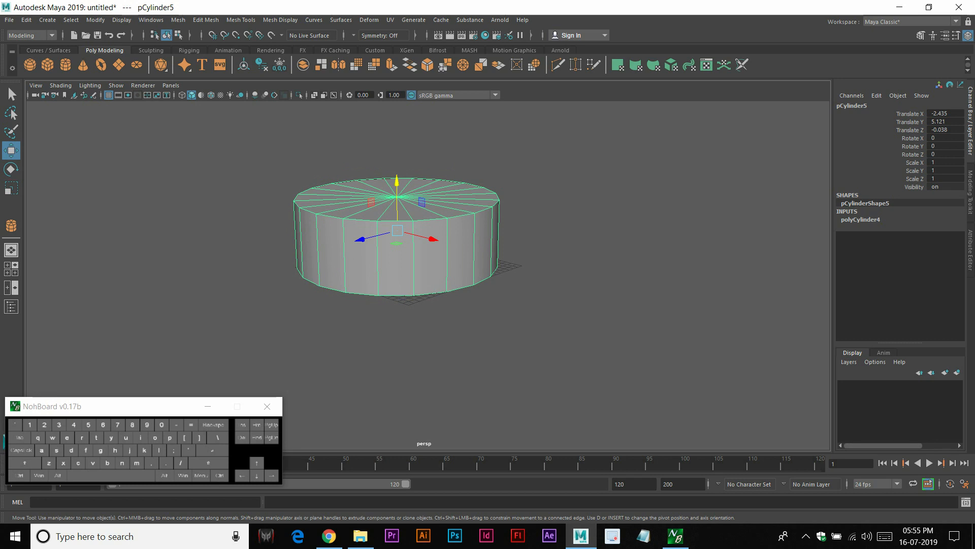
{"action": "key", "text": "3"}
{"action": "right_click_drag", "start_coordinate": [432, 226], "coordinate": [472, 229], "text": "alt"}
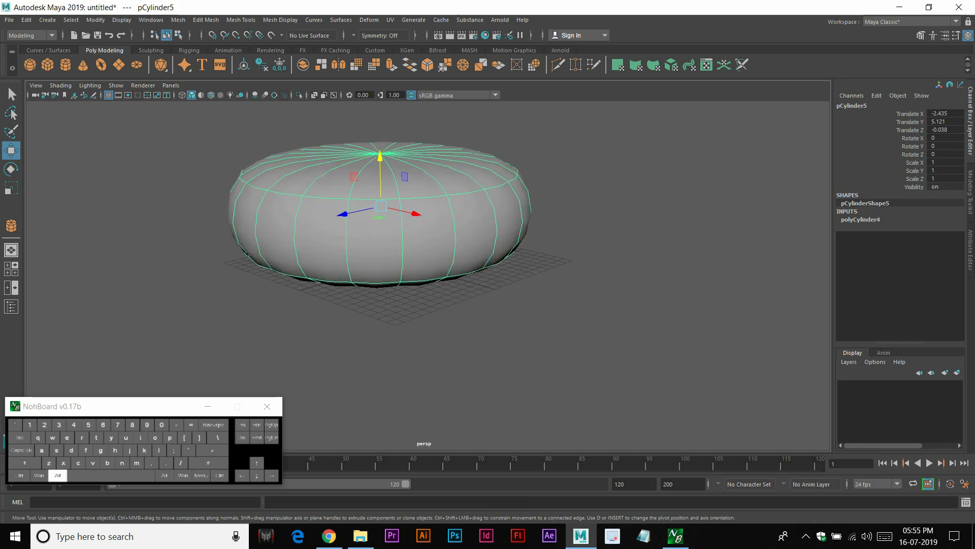
{"action": "middle_click_drag", "start_coordinate": [414, 213], "coordinate": [458, 252], "text": "alt"}
{"action": "key", "text": "1"}
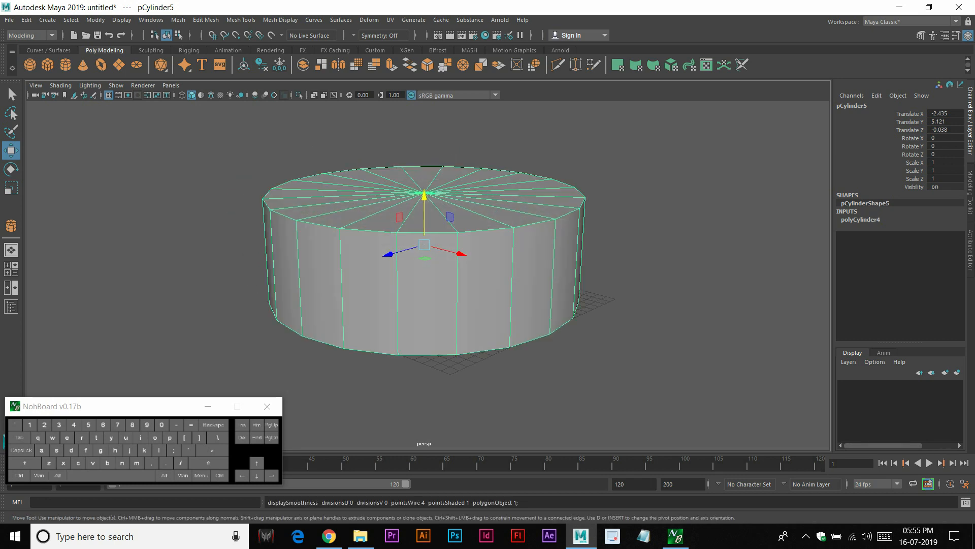
{"action": "right_click_drag", "start_coordinate": [479, 193], "coordinate": [531, 178]}
{"action": "left_click", "coordinate": [574, 152]}
{"action": "left_click_drag", "start_coordinate": [574, 152], "coordinate": [564, 183], "text": "alt"}
{"action": "left_click", "coordinate": [472, 229]}
{"action": "left_click_drag", "start_coordinate": [472, 228], "coordinate": [497, 190], "text": "alt"}
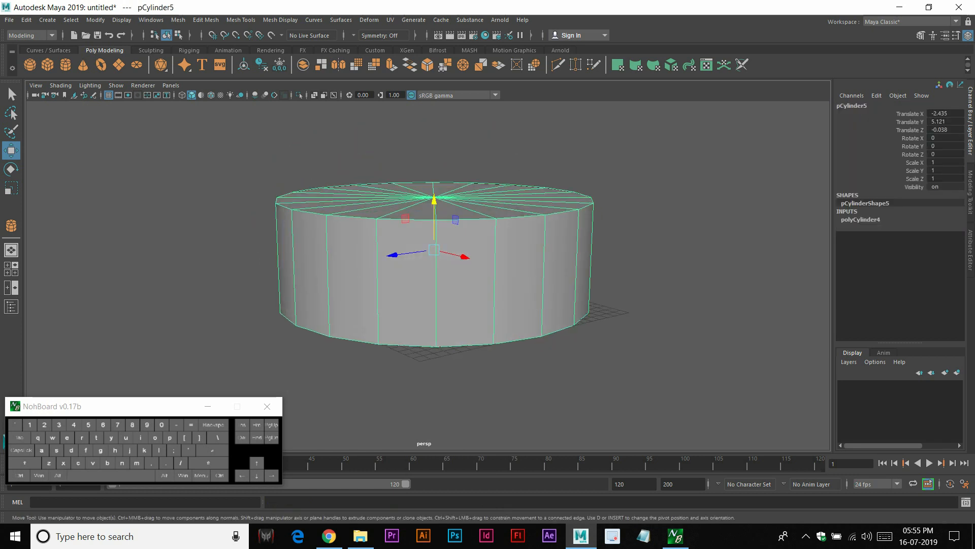
Insert edge loops close to the cylinder's upper and lower rims while in smooth preview, and reselect the cylinder
{"action": "key", "text": "3"}
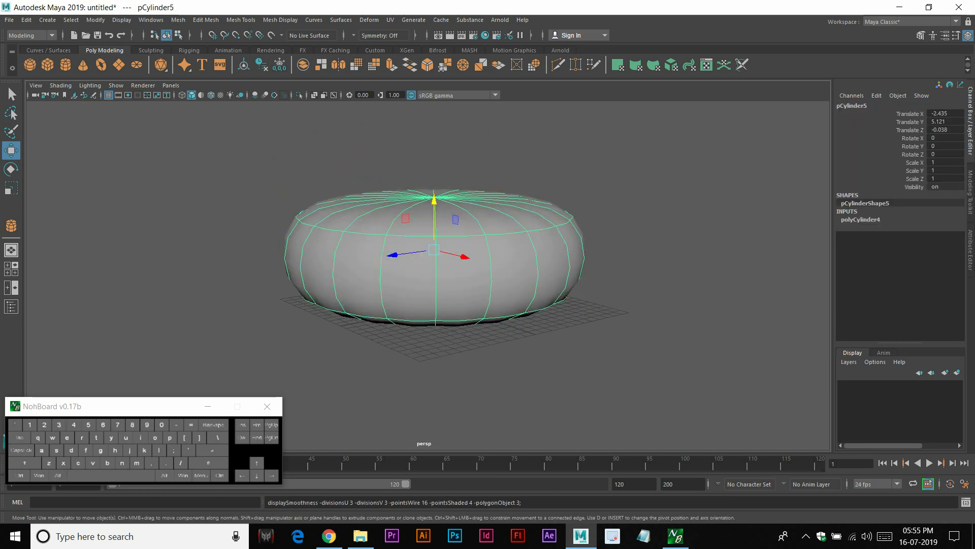
{"action": "right_click_drag", "start_coordinate": [447, 207], "coordinate": [403, 223], "text": "shift"}
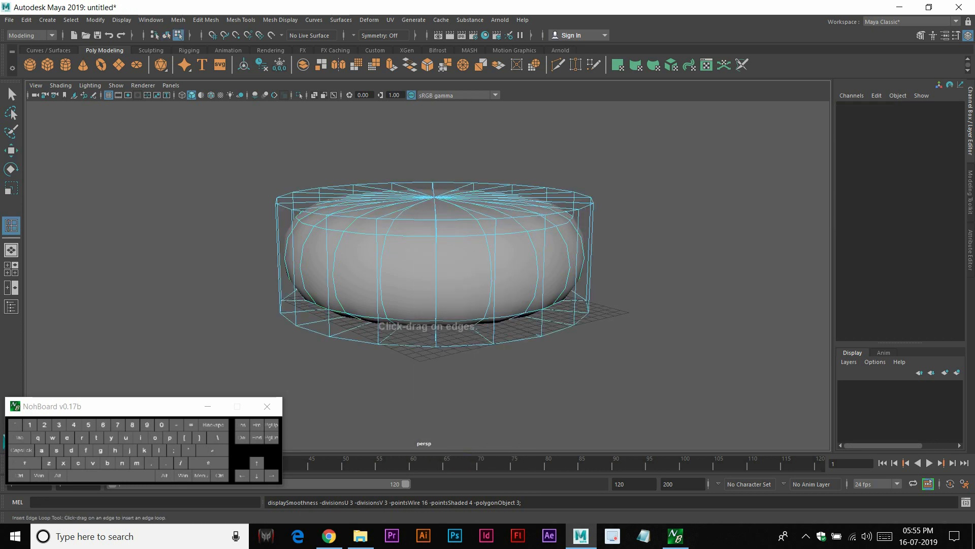
{"action": "left_click_drag", "start_coordinate": [435, 225], "coordinate": [436, 220]}
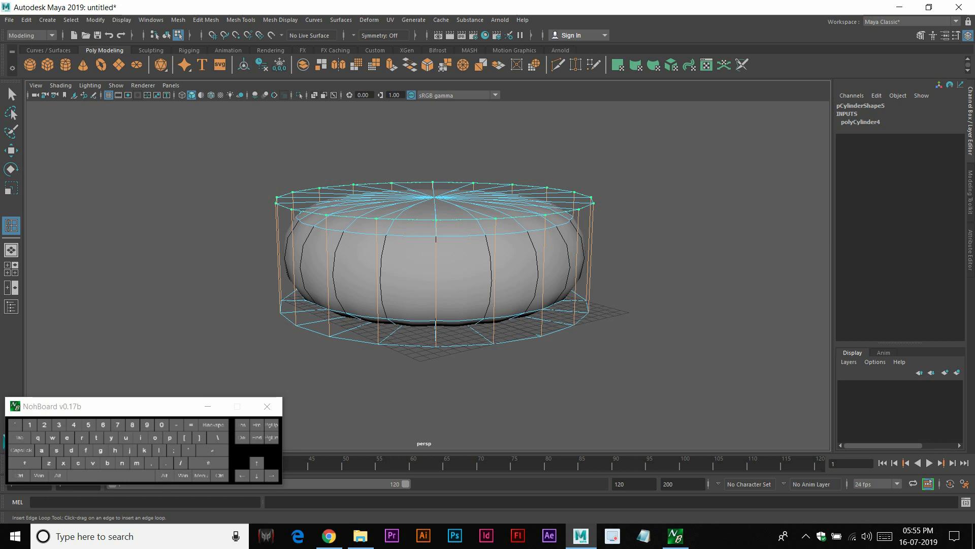
{"action": "left_click_drag", "start_coordinate": [436, 221], "coordinate": [436, 220]}
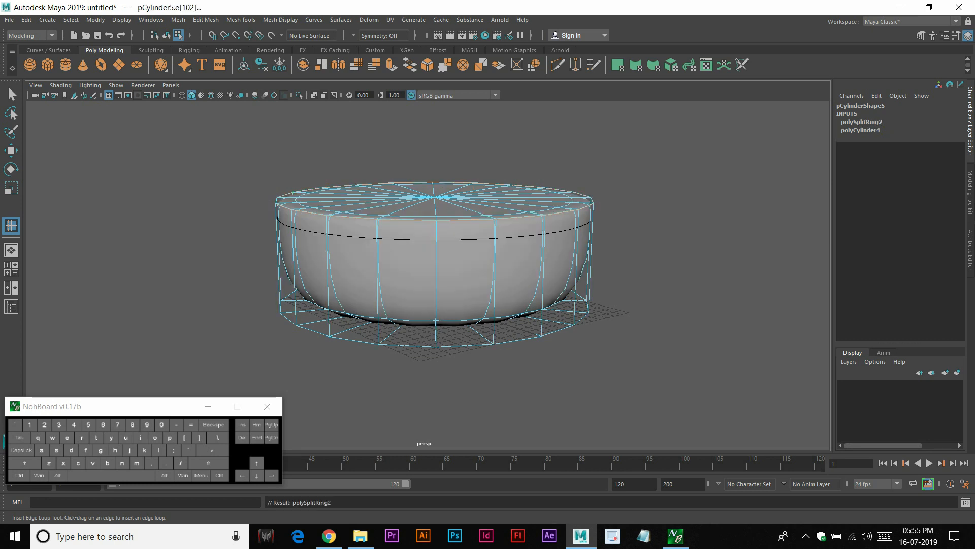
{"action": "left_click_drag", "start_coordinate": [436, 339], "coordinate": [436, 346]}
{"action": "key", "text": "2"}
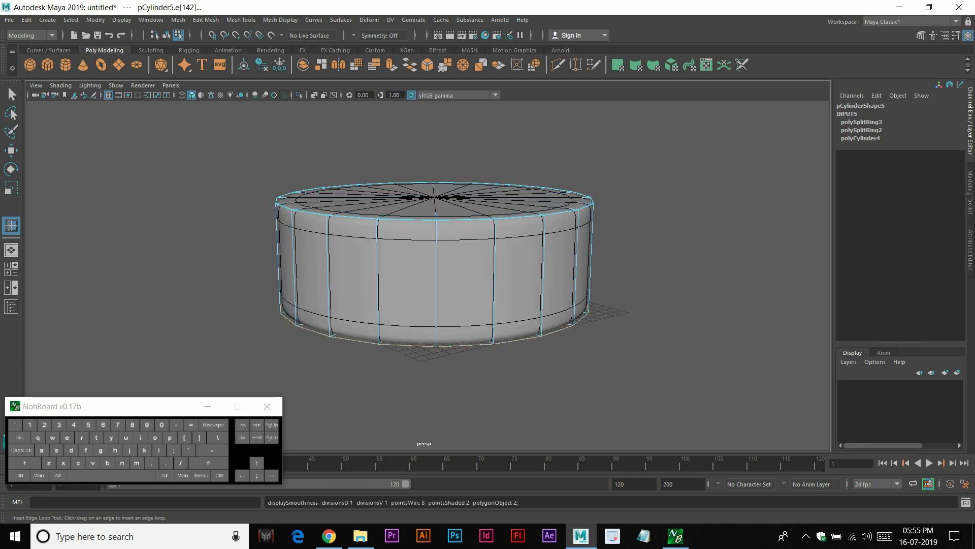
{"action": "key", "text": "w"}
{"action": "left_click", "coordinate": [436, 284]}
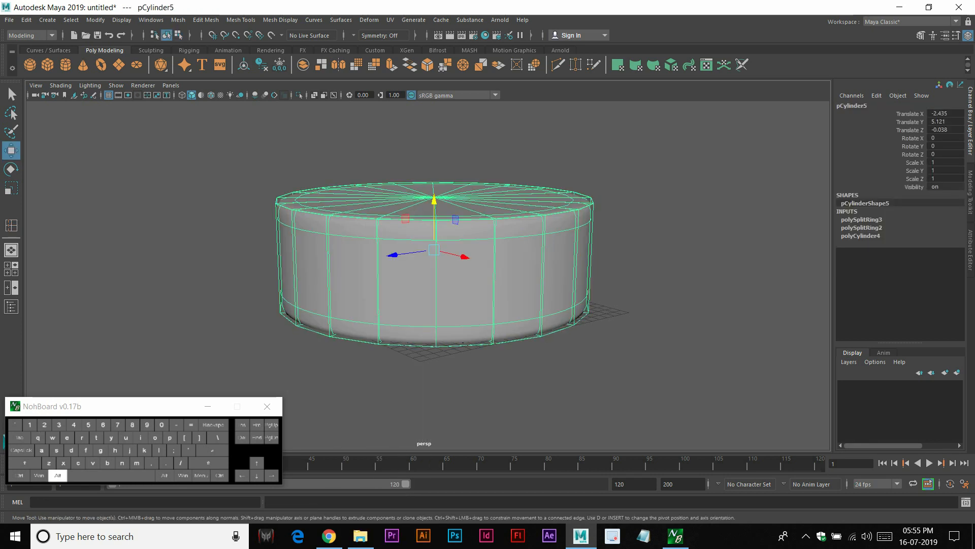
Examine the effect of the added edge loops on the cylinder, switching between smooth preview and unsmoothed display
{"action": "left_click_drag", "start_coordinate": [436, 284], "coordinate": [320, 289], "text": "alt"}
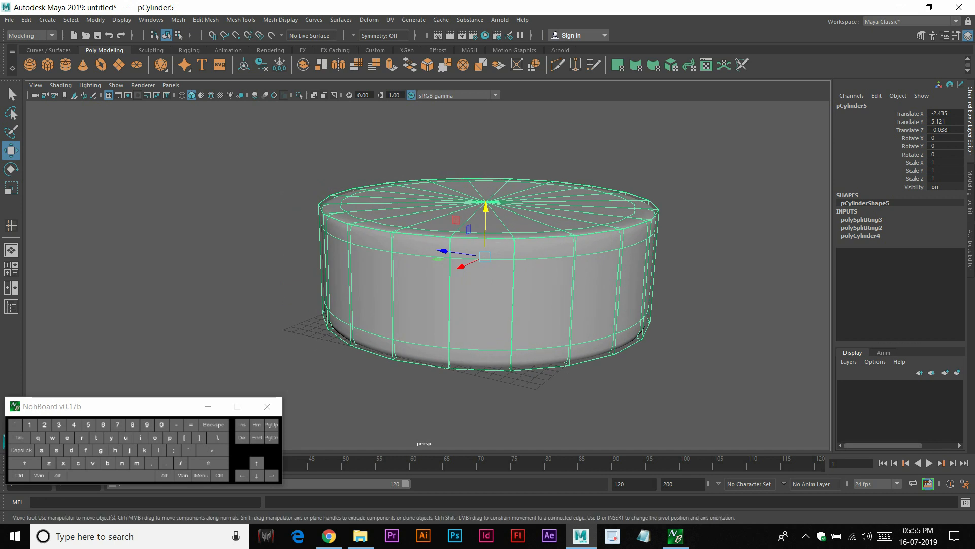
{"action": "left_click", "coordinate": [529, 148]}
{"action": "left_click", "coordinate": [528, 284]}
{"action": "key", "text": "1"}
{"action": "left_click", "coordinate": [528, 148]}
{"action": "left_click", "coordinate": [528, 285]}
{"action": "key", "text": "3"}
{"action": "left_click", "coordinate": [528, 147]}
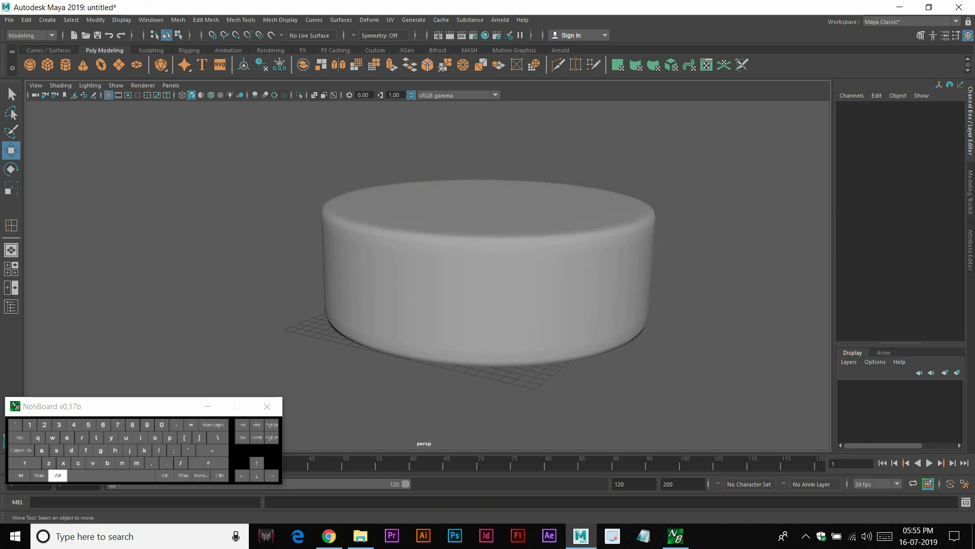
{"action": "scroll", "coordinate": [528, 203], "scroll_direction": "up", "scroll_amount": 3}
{"action": "left_click_drag", "start_coordinate": [528, 203], "coordinate": [531, 231], "text": "alt"}
{"action": "scroll", "coordinate": [528, 203], "scroll_direction": "down", "scroll_amount": 3}
{"action": "left_click", "coordinate": [508, 285]}
{"action": "left_click_drag", "start_coordinate": [508, 284], "coordinate": [508, 238], "text": "alt"}
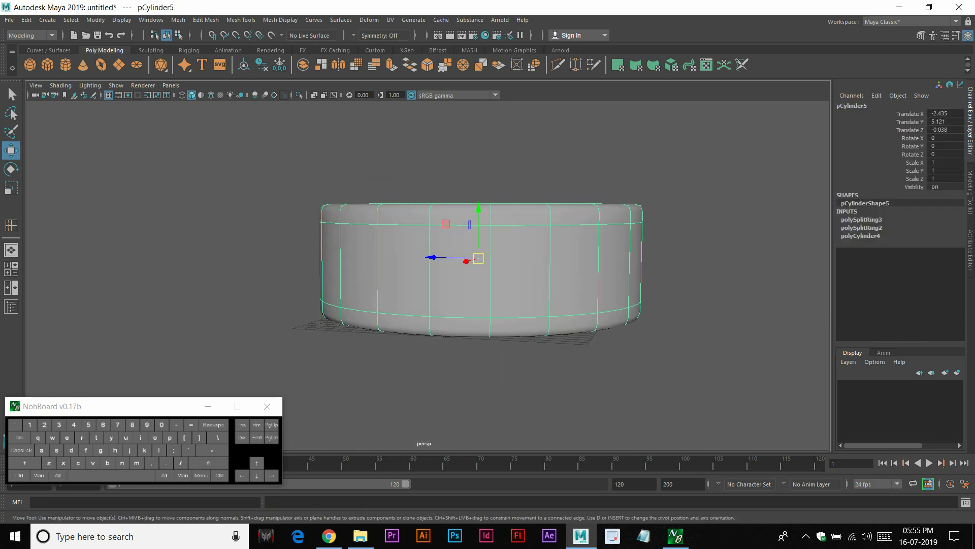
{"action": "left_click", "coordinate": [508, 162]}
{"action": "scroll", "coordinate": [508, 203], "scroll_direction": "down", "scroll_amount": 4}
{"action": "left_click_drag", "start_coordinate": [508, 203], "coordinate": [264, 228], "text": "alt"}
{"action": "left_click", "coordinate": [508, 269]}
{"action": "scroll", "coordinate": [315, 226], "scroll_direction": "up", "scroll_amount": 3}
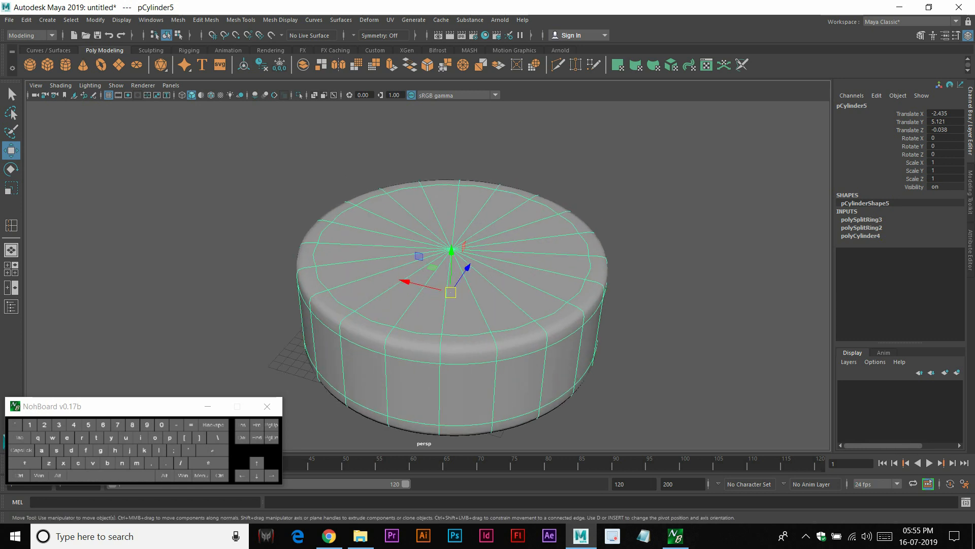
{"action": "key", "text": "1"}
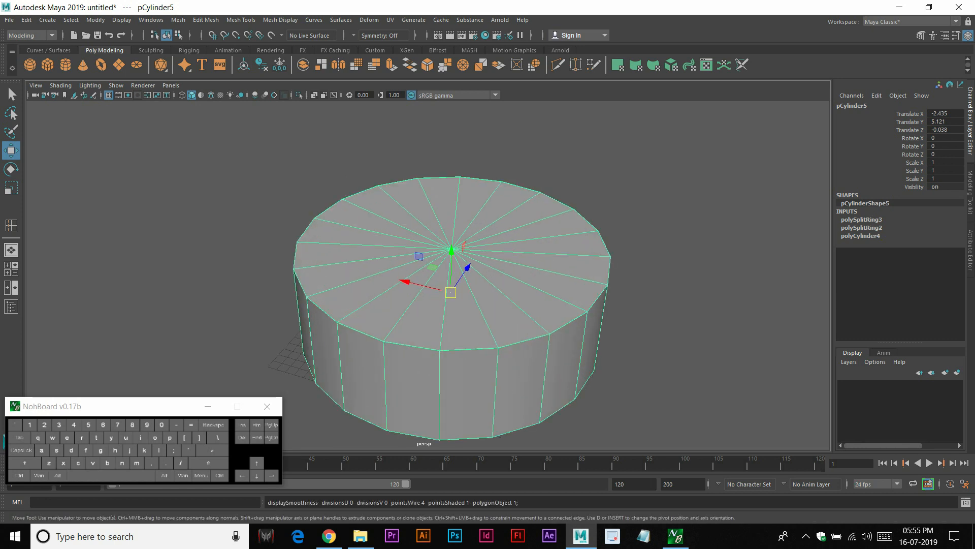
{"action": "key", "text": "3"}
{"action": "key", "text": "1"}
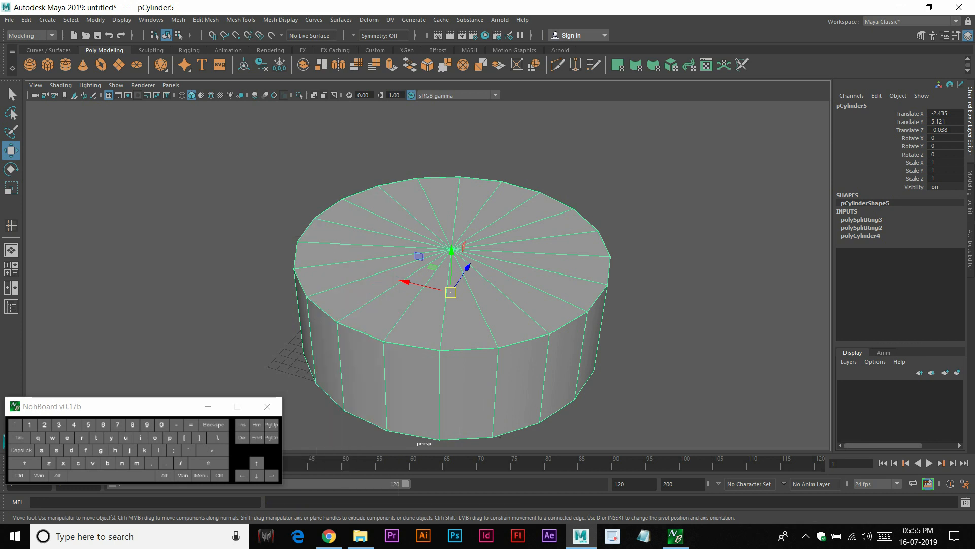
Apply the Smooth operation to the cylinder mesh with 1 division
{"action": "left_click", "coordinate": [265, 227]}
{"action": "left_click", "coordinate": [356, 239]}
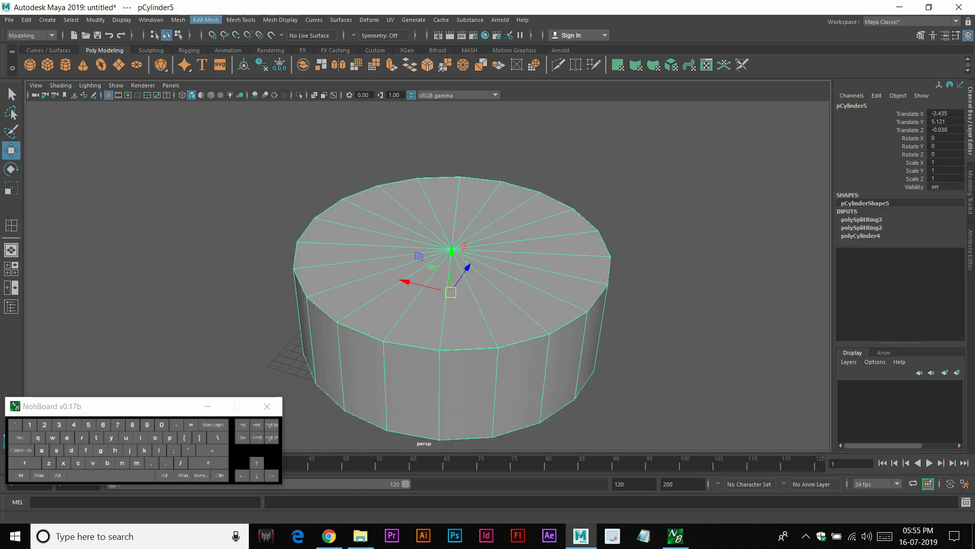
{"action": "left_click", "coordinate": [206, 20]}
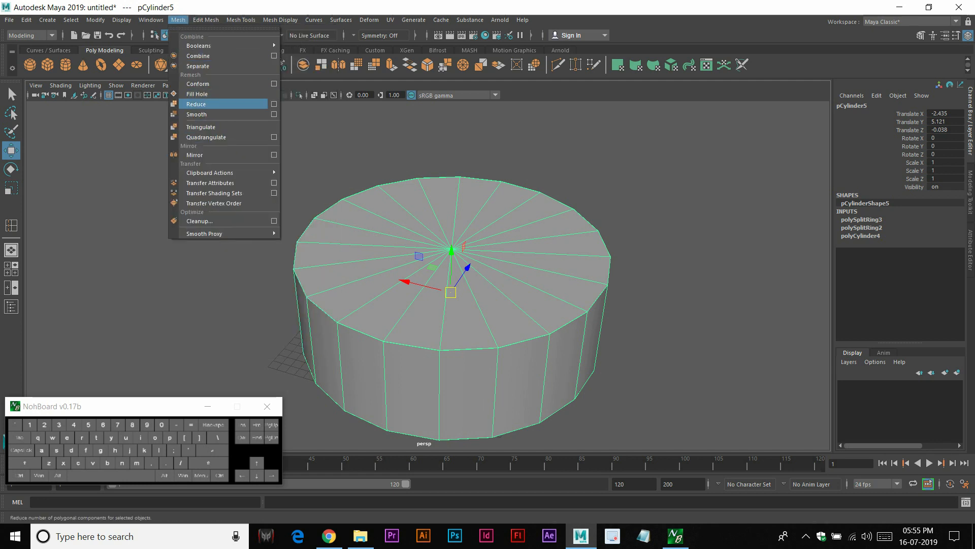
{"action": "left_click", "coordinate": [219, 113]}
{"action": "left_click", "coordinate": [254, 213]}
{"action": "left_click", "coordinate": [351, 264]}
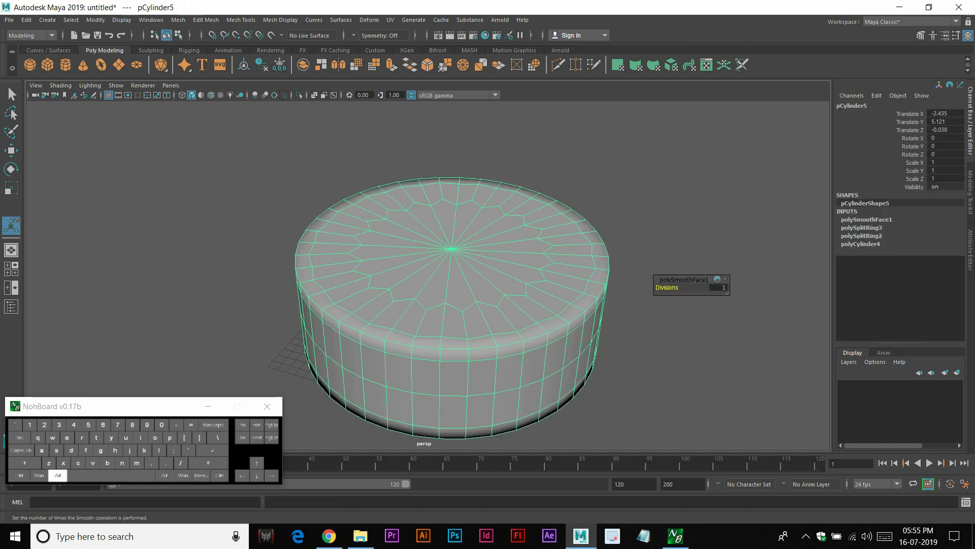
Examine the smoothed cylinder's denser topology and surface from several angles, both selected and deselected
{"action": "left_click_drag", "start_coordinate": [350, 284], "coordinate": [340, 224], "text": "alt"}
{"action": "left_click", "coordinate": [244, 229]}
{"action": "left_click_drag", "start_coordinate": [440, 233], "coordinate": [447, 315], "text": "alt"}
{"action": "left_click", "coordinate": [447, 305]}
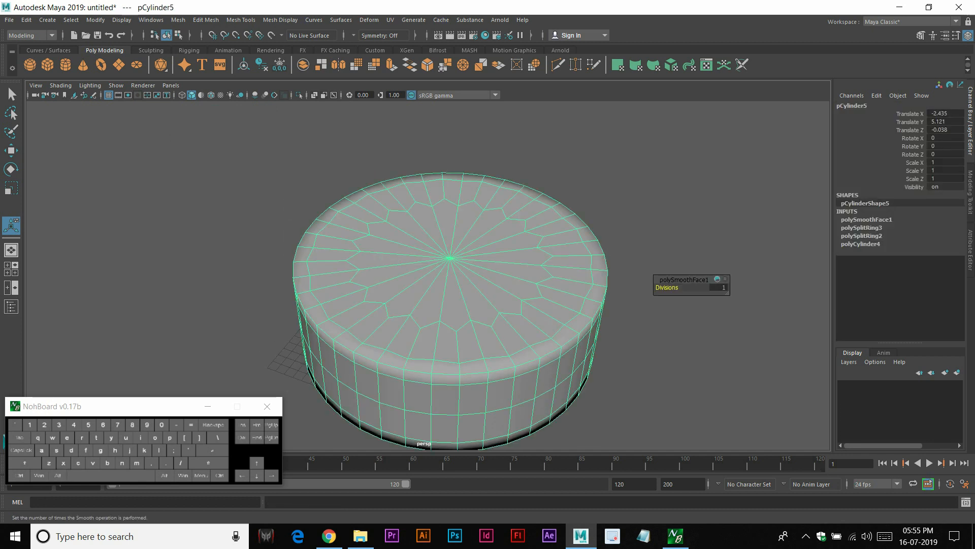
{"action": "left_click", "coordinate": [656, 315]}
{"action": "middle_click_drag", "start_coordinate": [656, 315], "coordinate": [633, 284], "text": "alt"}
{"action": "left_click_drag", "start_coordinate": [457, 284], "coordinate": [455, 261], "text": "alt"}
{"action": "left_click", "coordinate": [437, 254]}
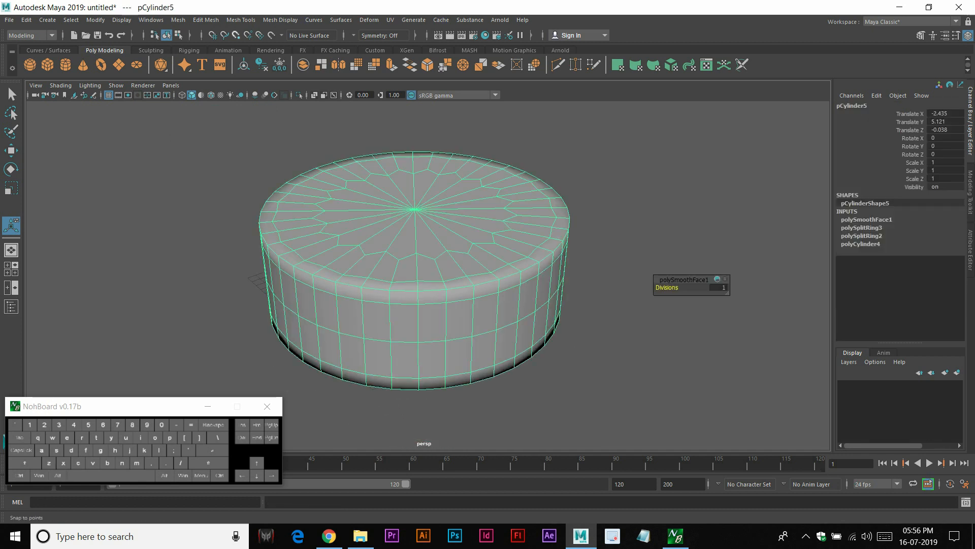
{"action": "left_click", "coordinate": [356, 64]}
{"action": "left_click", "coordinate": [625, 244]}
{"action": "left_click_drag", "start_coordinate": [457, 274], "coordinate": [523, 240], "text": "alt"}
{"action": "left_click", "coordinate": [447, 269]}
{"action": "key", "text": "q"}
{"action": "left_click", "coordinate": [629, 238]}
{"action": "left_click_drag", "start_coordinate": [457, 254], "coordinate": [487, 279], "text": "alt"}
{"action": "left_click", "coordinate": [472, 277]}
Undo the recent selections and the Smooth operation on the cylinder
{"action": "key", "text": "ctrl+z"}
{"action": "key", "text": "ctrl+z"}
{"action": "key", "text": "ctrl+z"}
{"action": "key", "text": "ctrl+z"}
{"action": "key", "text": "ctrl+z"}
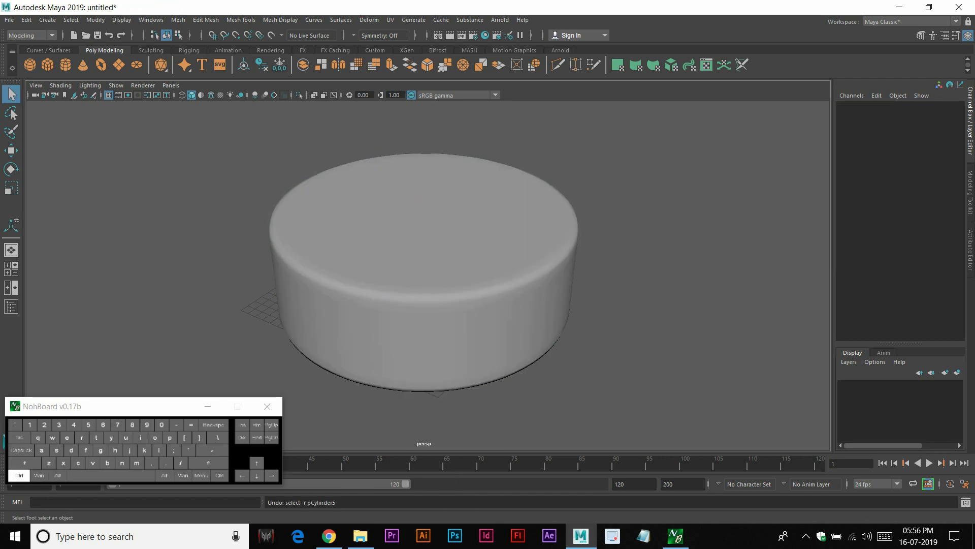
{"action": "key", "text": "ctrl+z"}
{"action": "key", "text": "ctrl+z"}
{"action": "key", "text": "ctrl+z"}
{"action": "key", "text": "ctrl+z"}
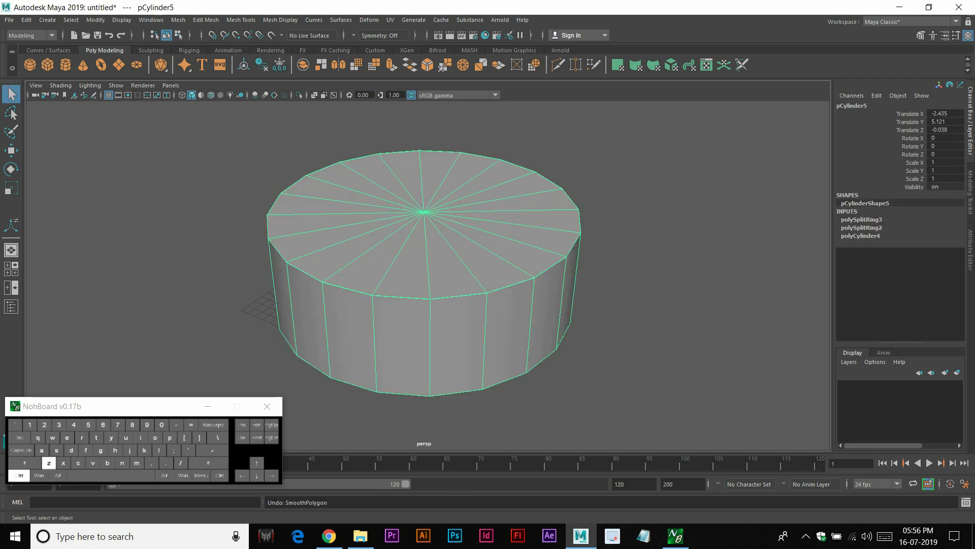
Turn on smooth preview for the cylinder, activate the Move tool and examine the rounded rims from several angles
{"action": "key", "text": "3"}
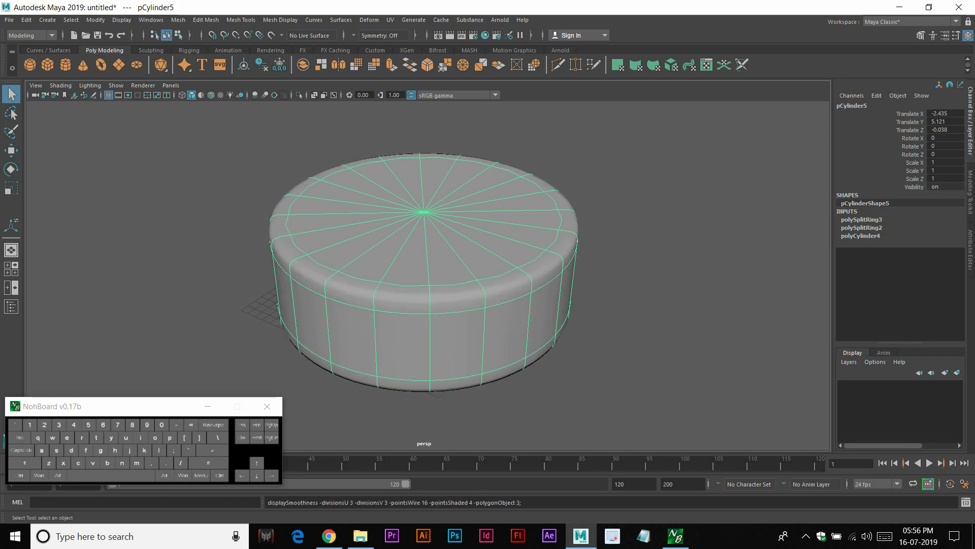
{"action": "key", "text": "w"}
{"action": "right_click_drag", "start_coordinate": [473, 230], "coordinate": [522, 215]}
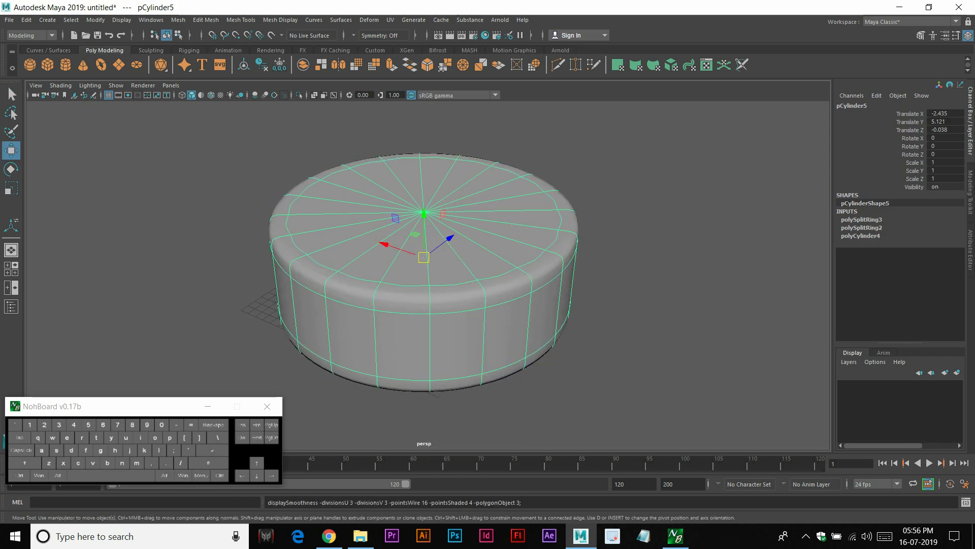
{"action": "left_click", "coordinate": [640, 218]}
{"action": "left_click", "coordinate": [488, 239]}
{"action": "left_click_drag", "start_coordinate": [488, 239], "coordinate": [431, 173], "text": "alt"}
{"action": "right_click_drag", "start_coordinate": [432, 172], "coordinate": [503, 178], "text": "alt"}
{"action": "left_click_drag", "start_coordinate": [488, 218], "coordinate": [478, 300], "text": "alt"}
{"action": "right_click_drag", "start_coordinate": [478, 300], "coordinate": [427, 294], "text": "alt"}
{"action": "left_click_drag", "start_coordinate": [427, 295], "coordinate": [475, 274], "text": "alt"}
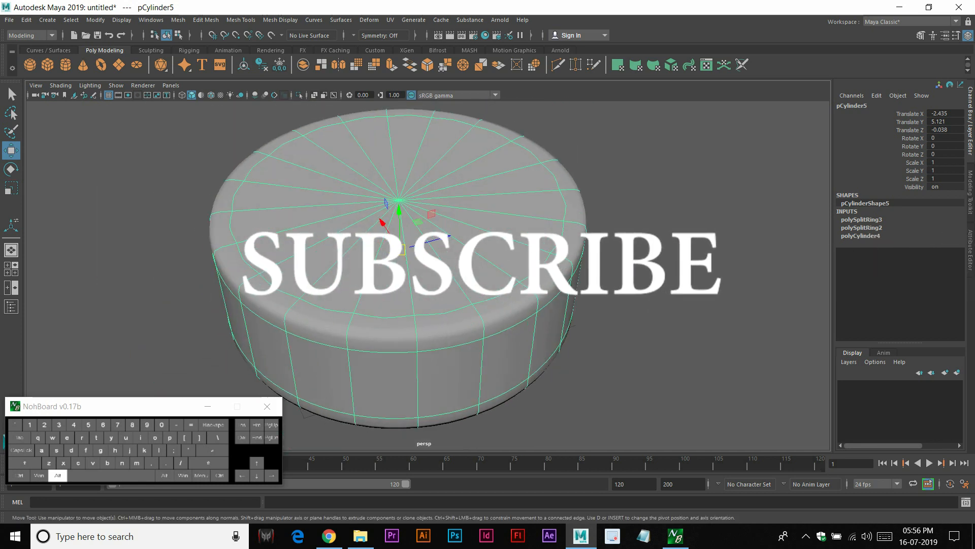
{"action": "middle_click_drag", "start_coordinate": [475, 233], "coordinate": [496, 325], "text": "alt"}
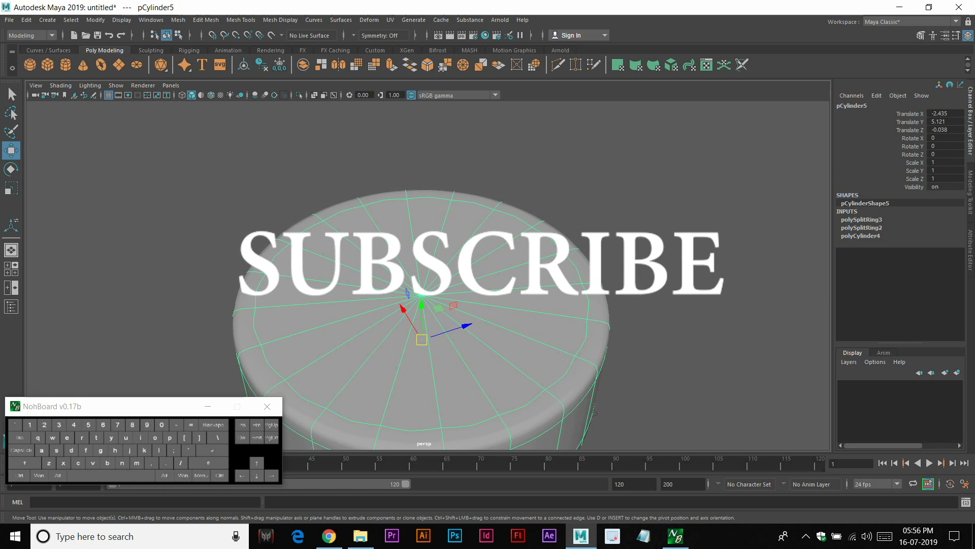